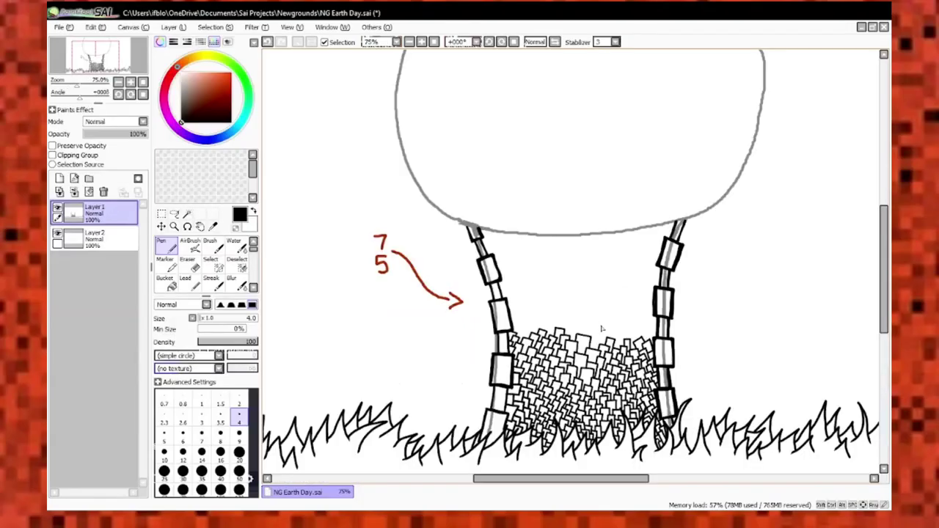
Draw tilted rectangular block outlines with the size 4 black Pen along the top of the block pile inside the trunk
scroll(408, 319, "up", 5)
scroll(408, 319, "down", 8)
scroll(455, 357, "up", 10)
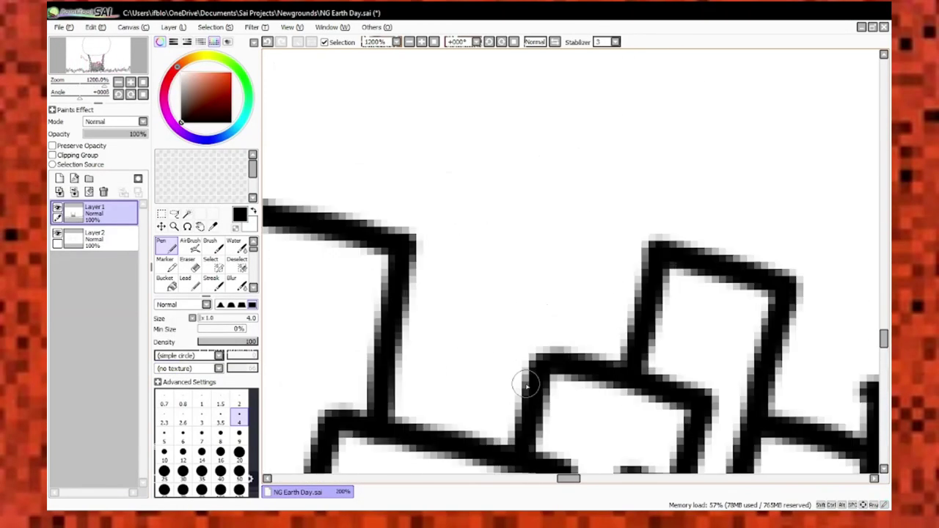
mouse_move(455, 358)
left_mouse_down()
mouse_move(594, 247)
mouse_move(595, 342)
mouse_move(619, 233)
mouse_move(580, 203)
mouse_move(614, 252)
mouse_move(557, 293)
mouse_move(486, 257)
mouse_move(499, 110)
mouse_move(597, 178)
mouse_move(566, 95)
mouse_move(452, 317)
mouse_move(514, 147)
mouse_move(577, 105)
mouse_move(445, 80)
mouse_move(642, 123)
mouse_move(465, 99)
mouse_move(558, 132)
mouse_move(411, 122)
mouse_move(496, 200)
mouse_move(441, 157)
mouse_move(573, 103)
mouse_move(518, 171)
left_mouse_up()
scroll(588, 169, "down", 2)
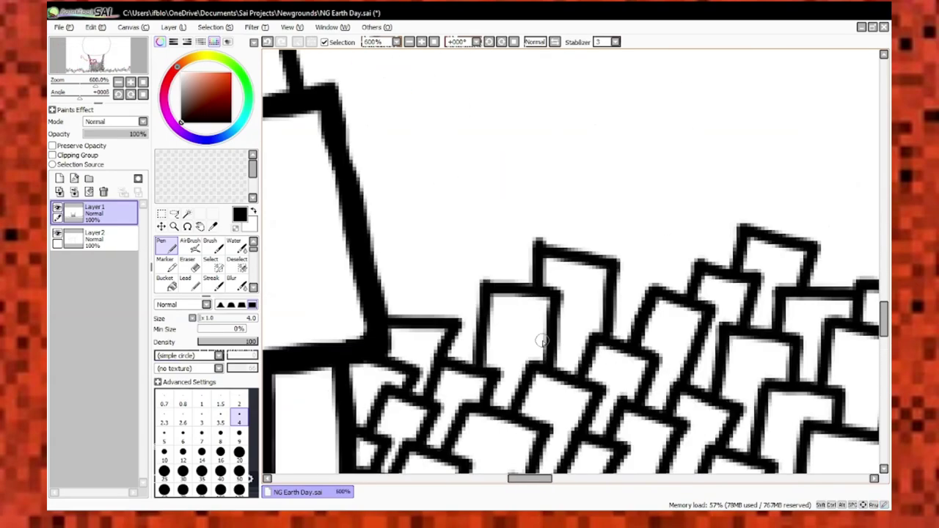
Extend the block pile from the trunk's left edge toward the right, starting an upright block near the right end
scroll(540, 242, "up", 4)
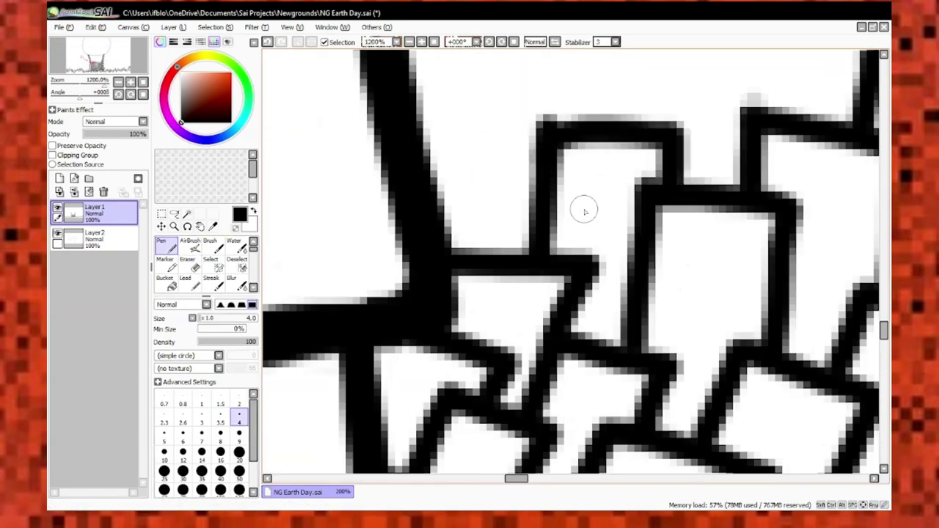
scroll(585, 212, "down", 3)
scroll(512, 195, "up", 3)
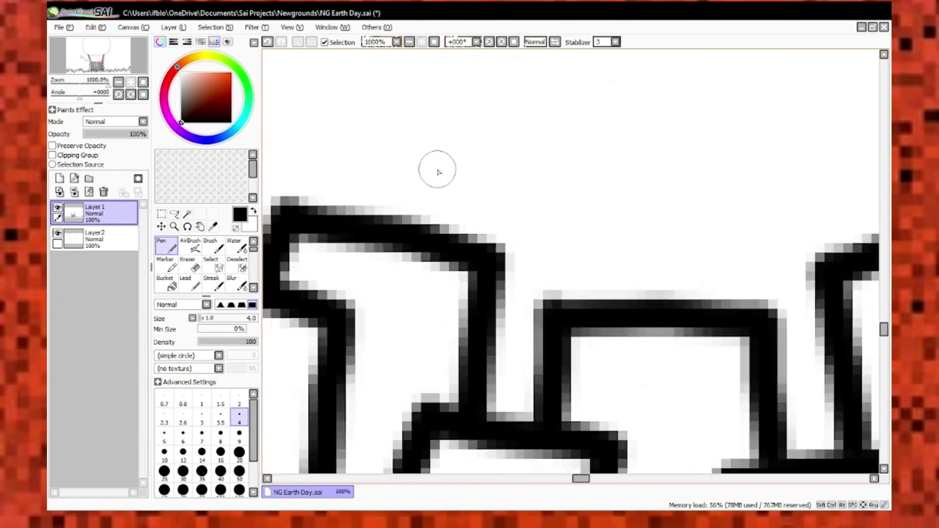
scroll(438, 172, "down", 2)
scroll(507, 237, "up", 3)
left_click_drag(593, 298, 632, 334)
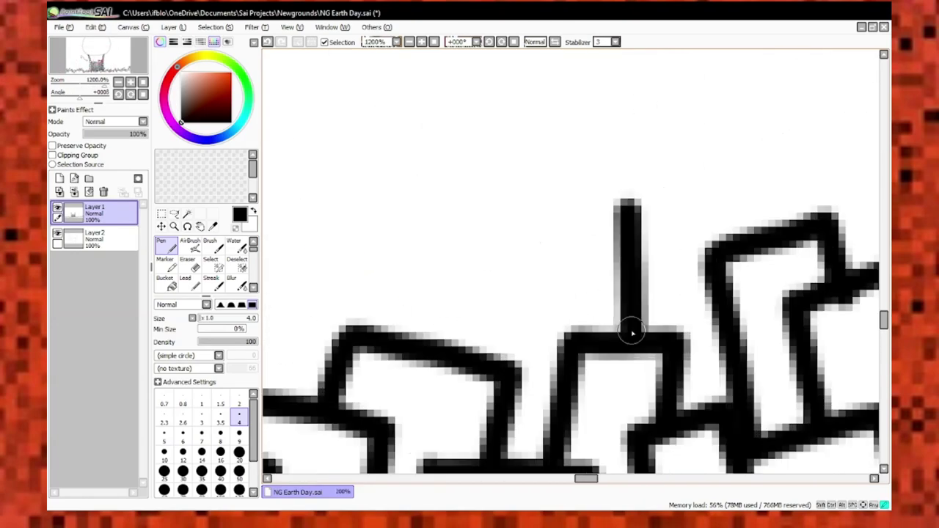
Stack taller overlapping blocks on the left part of the pile, next to the trunk's left edge
scroll(633, 334, "down", 4)
scroll(413, 78, "up", 4)
scroll(538, 242, "down", 2)
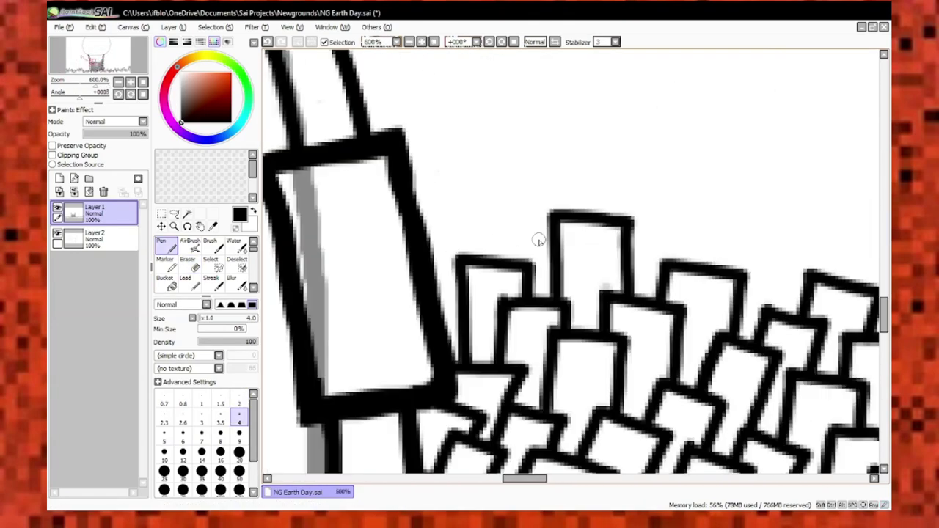
scroll(563, 213, "up", 4)
scroll(540, 285, "down", 5)
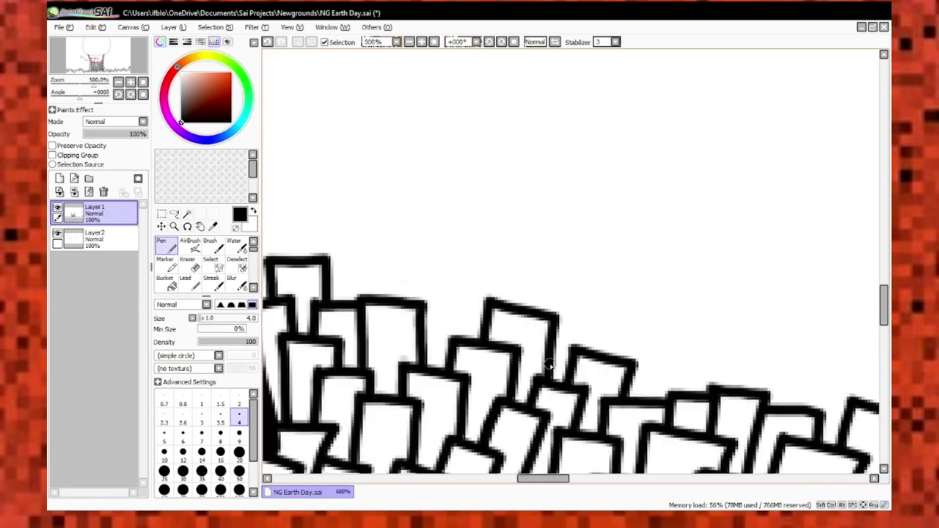
Outline slightly tilted, overlapping blocks across the middle of the pile's top row
left_click_drag(398, 199, 610, 212)
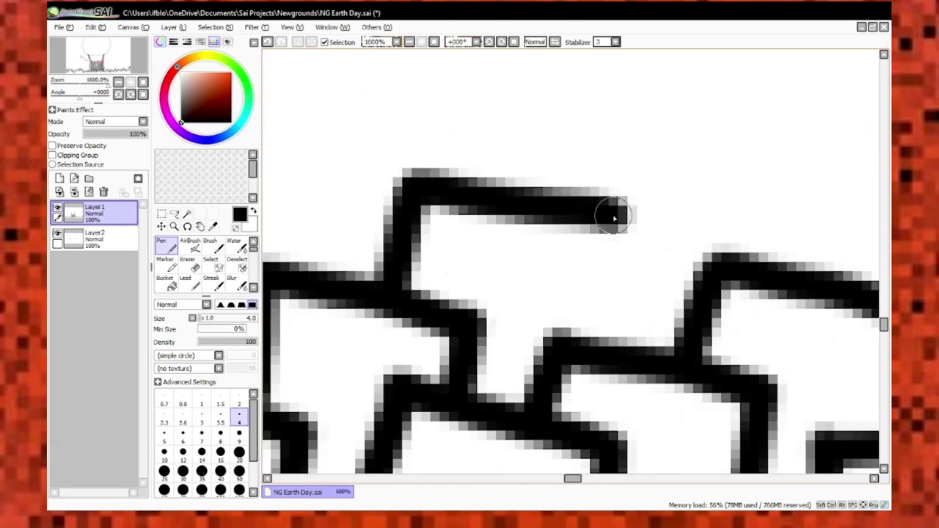
scroll(610, 212, "down", 10)
scroll(709, 157, "up", 10)
scroll(542, 224, "down", 2)
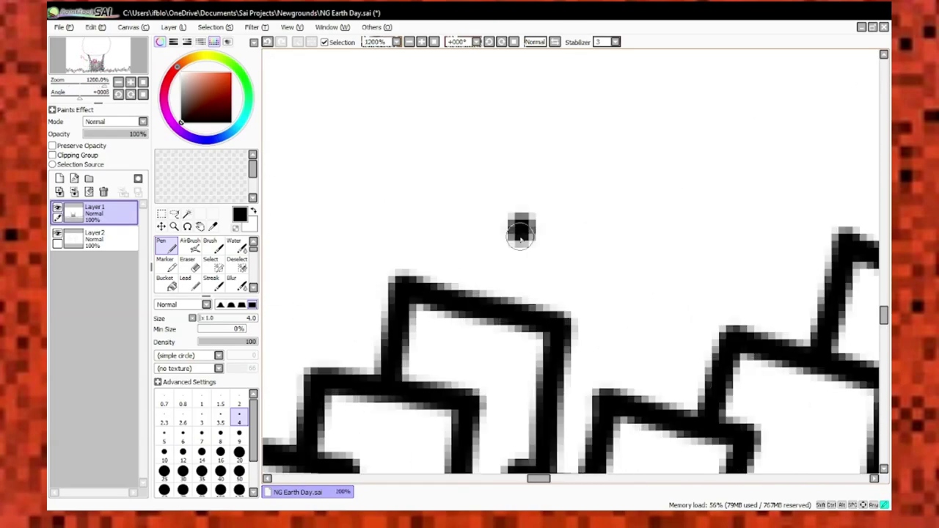
left_click_drag(551, 235, 651, 310)
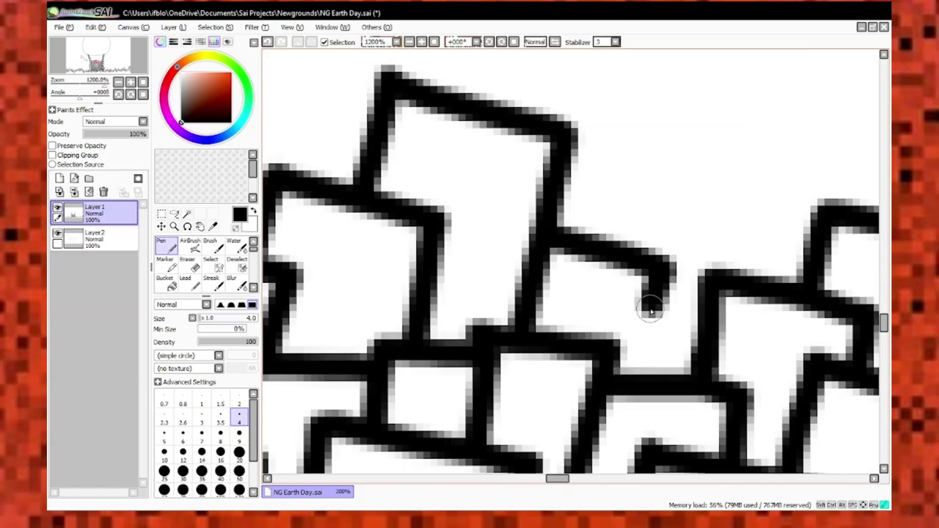
left_click_drag(526, 191, 523, 230)
Add narrow overlapping blocks on the right part of the pile, next to the trunk's right edge
scroll(563, 330, "down", 1)
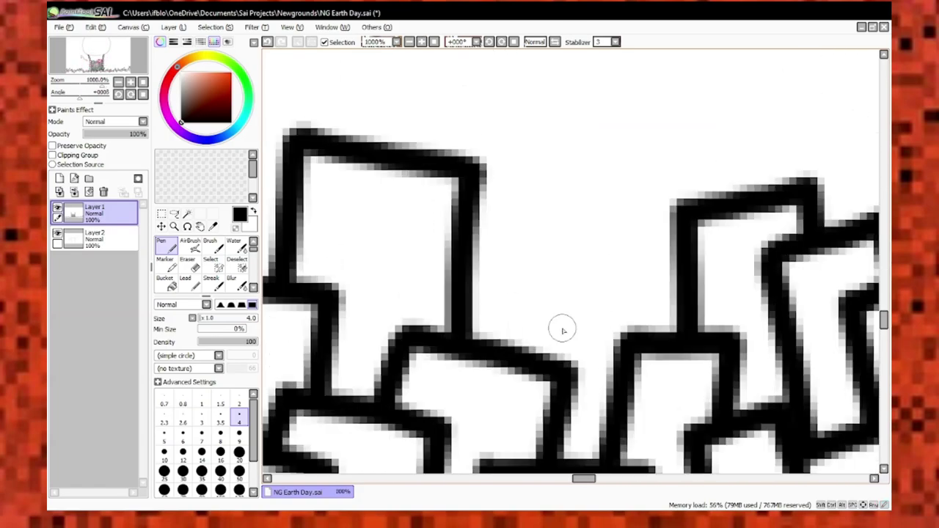
left_click_drag(430, 179, 434, 237)
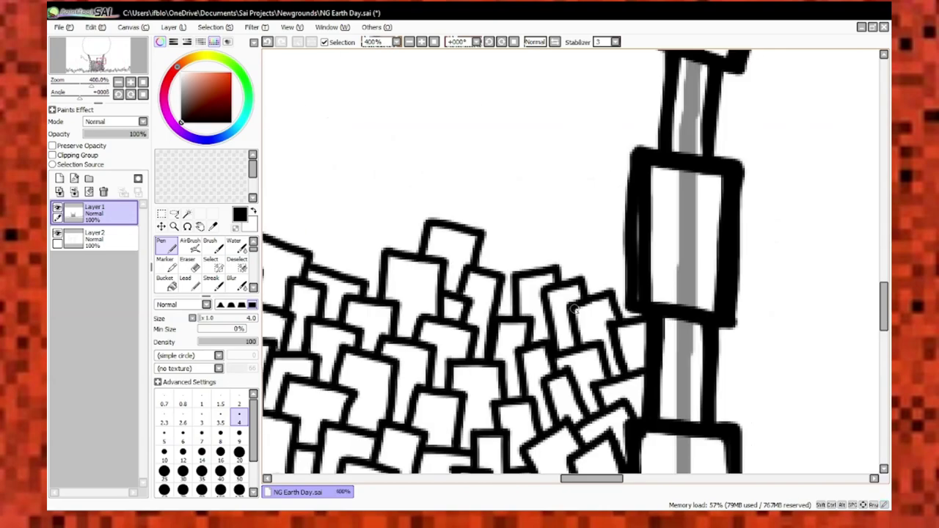
scroll(514, 293, "down", 10)
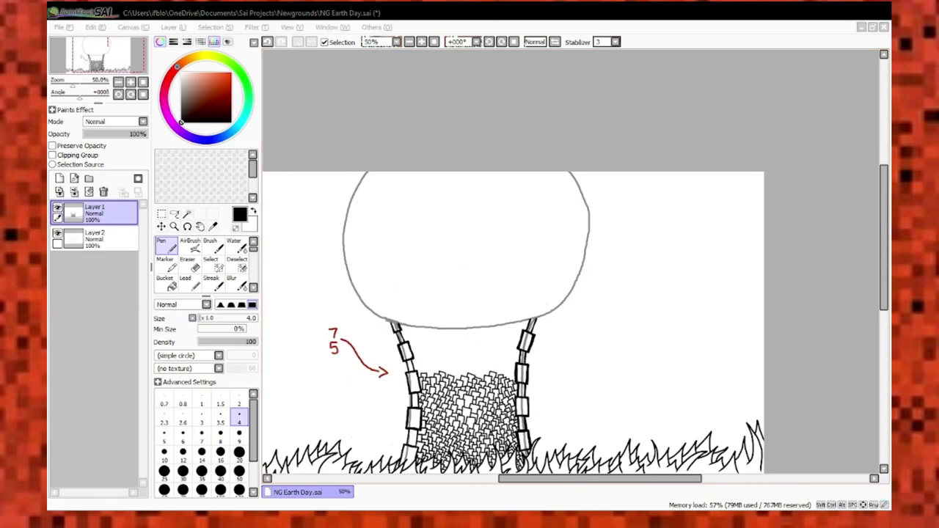
scroll(382, 374, "up", 10)
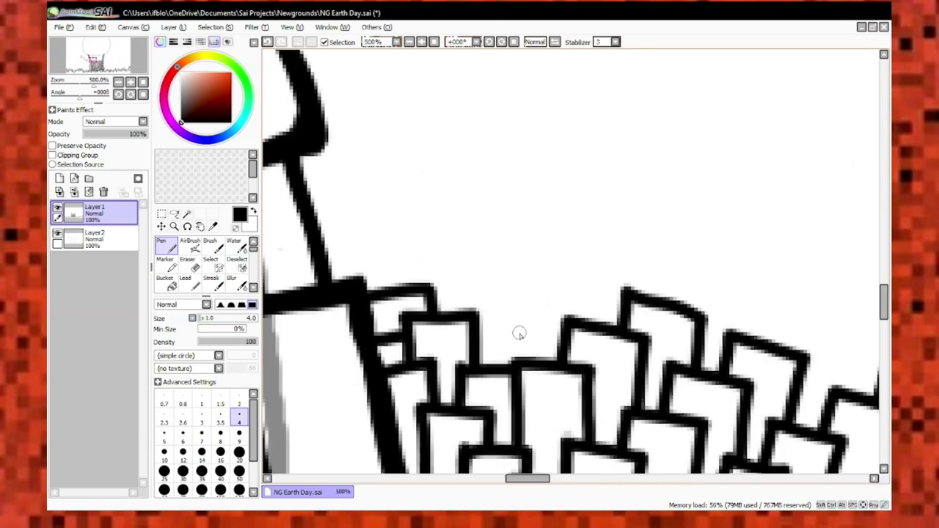
Draw a new layer of blocks from the trunk's left edge toward the middle of the pile
mouse_move(422, 293)
left_mouse_down()
mouse_move(603, 232)
mouse_move(511, 168)
mouse_move(542, 358)
mouse_move(584, 382)
mouse_move(530, 187)
left_mouse_up()
scroll(531, 187, "down", 6)
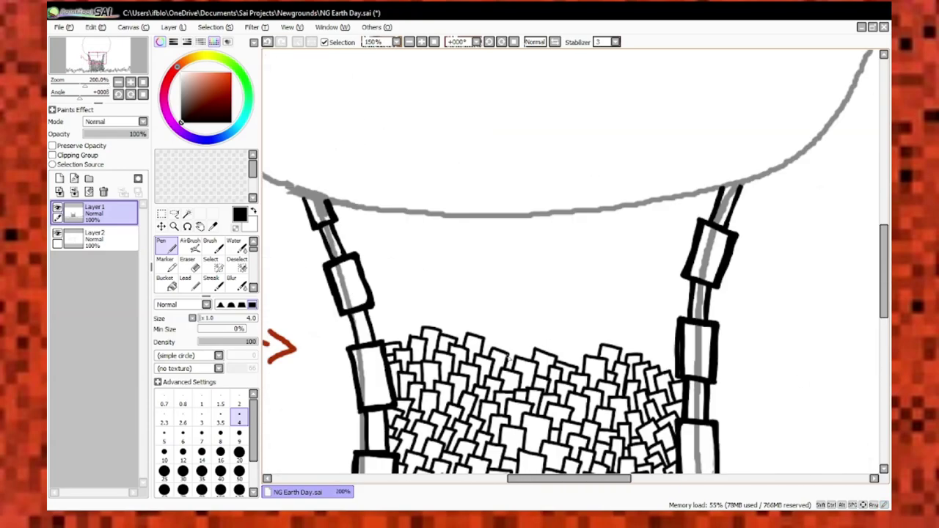
scroll(588, 218, "up", 6)
left_click_drag(588, 218, 340, 110)
scroll(340, 110, "down", 6)
scroll(447, 203, "up", 5)
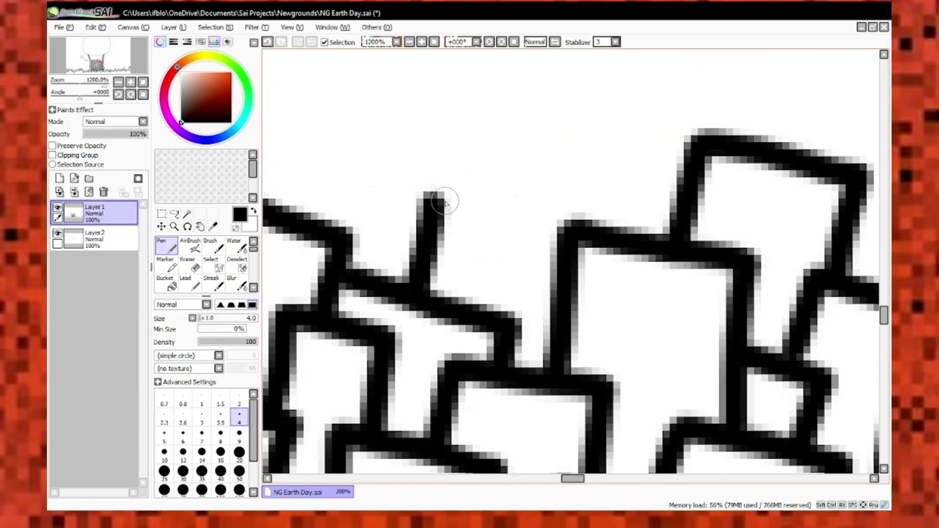
Outline another tilted block on top of the pile, just right of its middle
left_click_drag(447, 203, 608, 220)
scroll(394, 199, "down", 4)
scroll(394, 200, "up", 5)
scroll(541, 147, "down", 5)
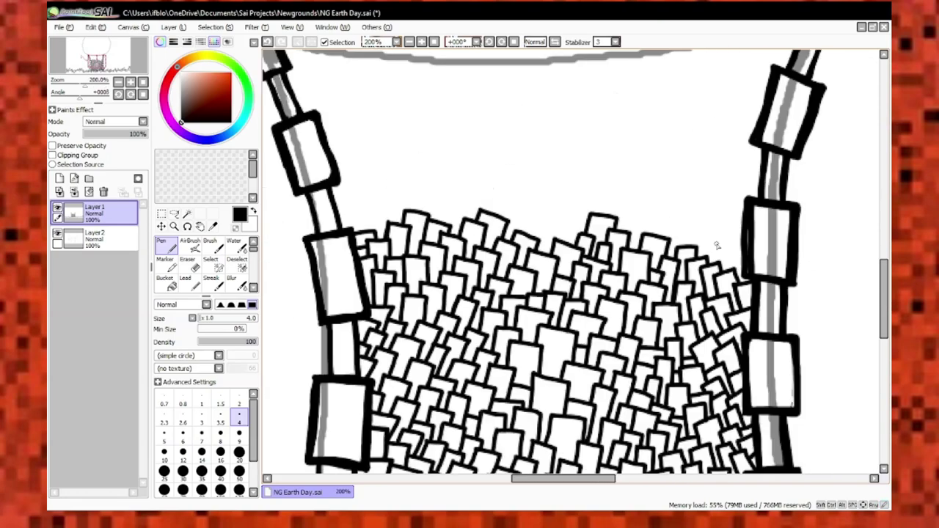
Fill the right end of the pile with blocks that meet the trunk's right edge
scroll(712, 246, "up", 5)
scroll(487, 243, "down", 4)
scroll(461, 234, "up", 5)
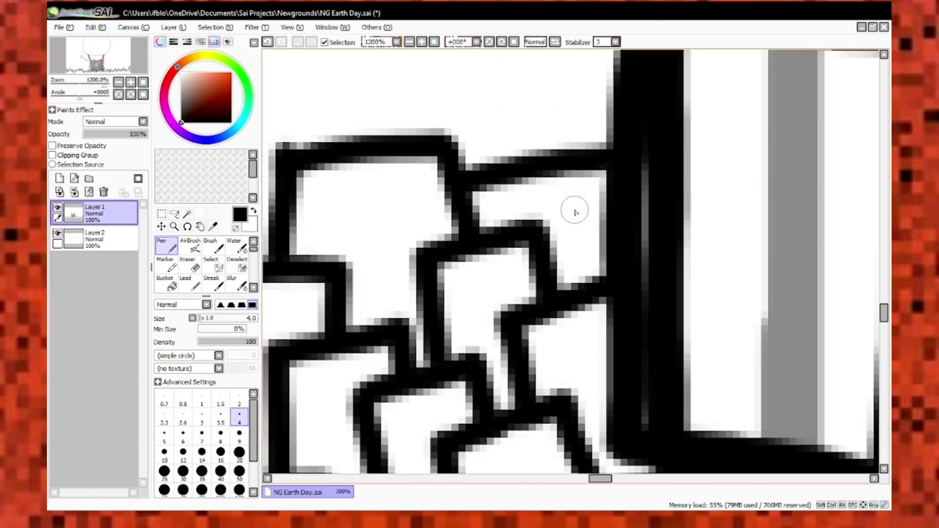
left_click_drag(504, 262, 503, 183)
scroll(459, 235, "up", 2)
scroll(460, 235, "down", 3)
scroll(382, 260, "down", 3)
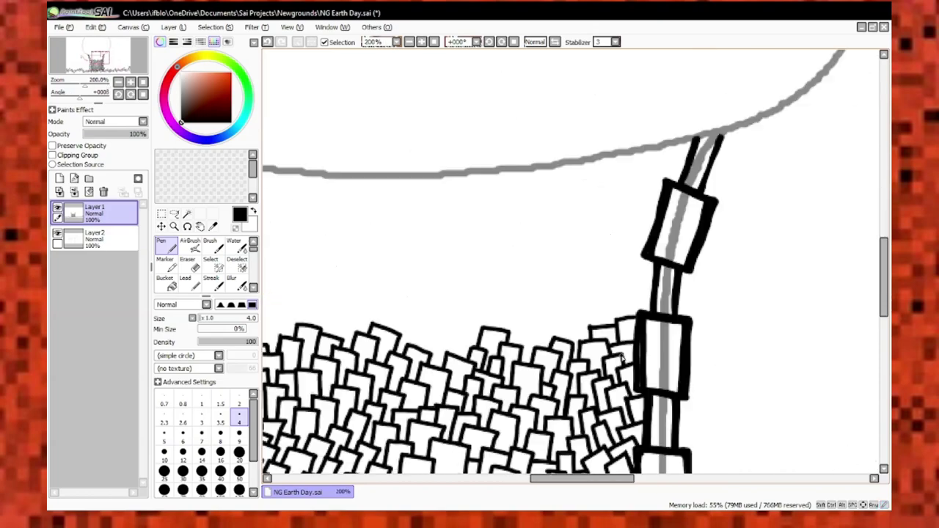
Clean up block lines with the size 2 Eraser, and continue outlining blocks in the middle dip with the Pen
scroll(440, 220, "up", 3)
key("e")
scroll(511, 220, "down", 5)
scroll(367, 384, "up", 5)
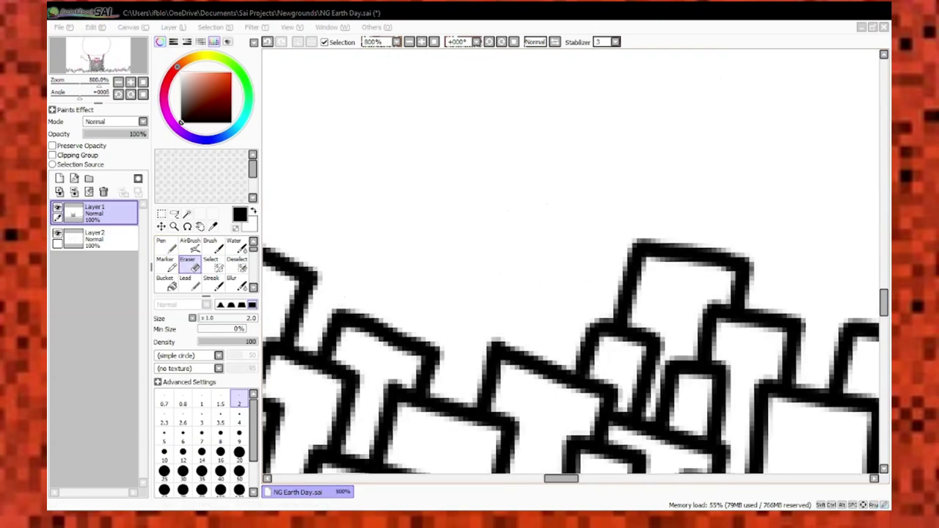
scroll(459, 264, "down", 5)
key("n")
scroll(451, 210, "up", 5)
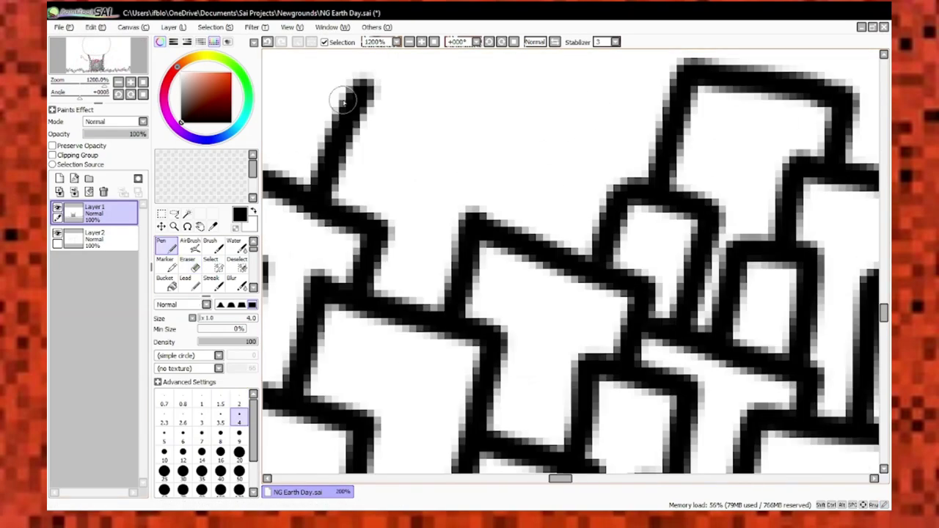
Add tilted blocks left of the middle and tidy the lines near the trunk's left edge with the size 2 Eraser
scroll(535, 262, "down", 3)
scroll(535, 262, "up", 5)
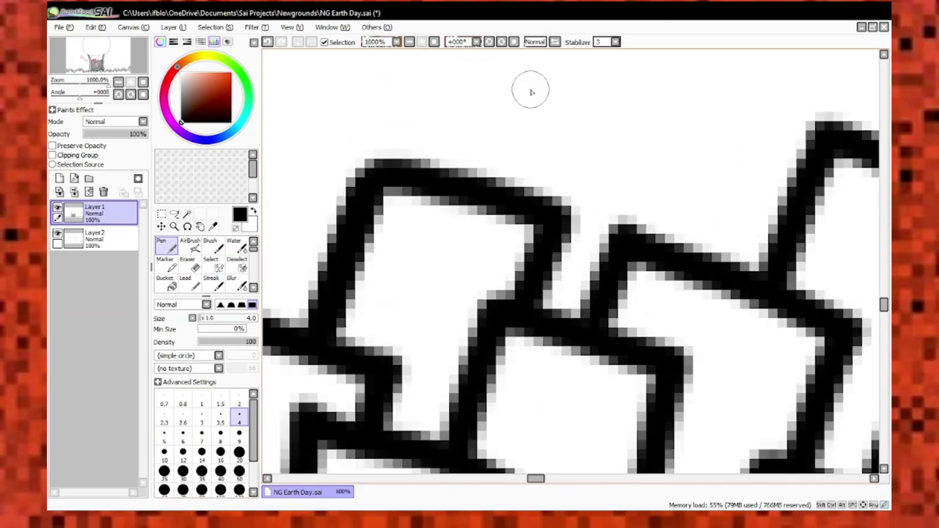
scroll(530, 90, "down", 6)
scroll(558, 307, "up", 5)
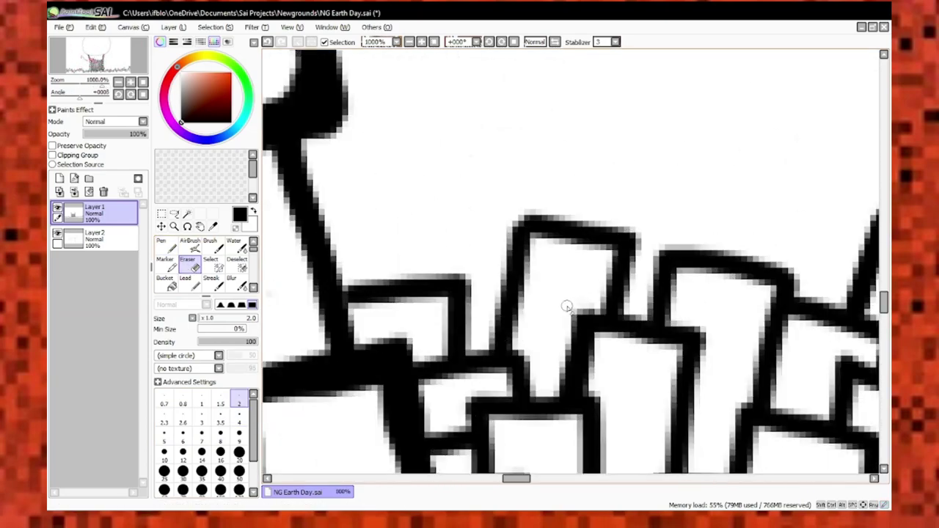
scroll(567, 307, "down", 5)
Switch back to the size 4 Pen and draw a tall block rising from the middle of the pile
key("n")
scroll(463, 144, "up", 5)
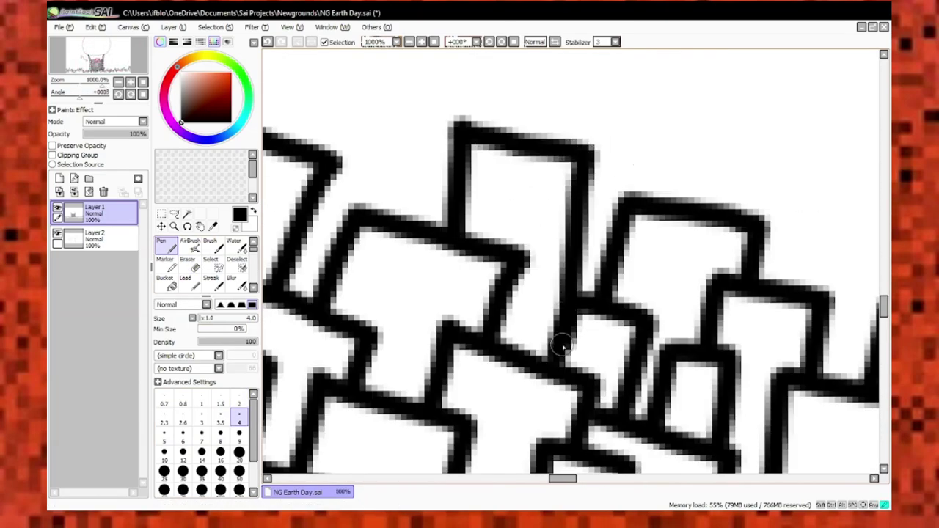
scroll(562, 346, "up", 3)
scroll(581, 350, "down", 2)
scroll(764, 237, "down", 1)
Outline further blocks above the row, from left of the middle toward the right side
left_click_drag(497, 178, 473, 234)
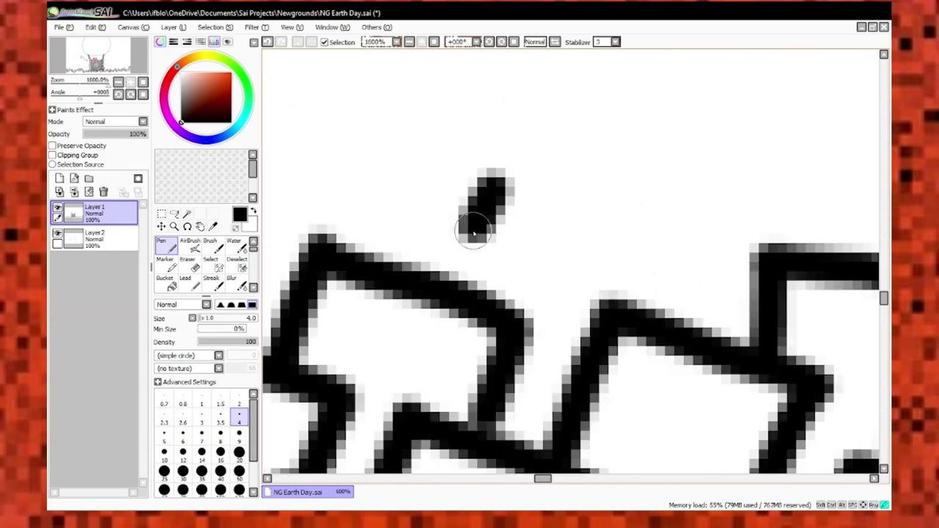
scroll(669, 332, "left", 2)
left_click_drag(464, 323, 599, 280)
scroll(695, 369, "up", 5)
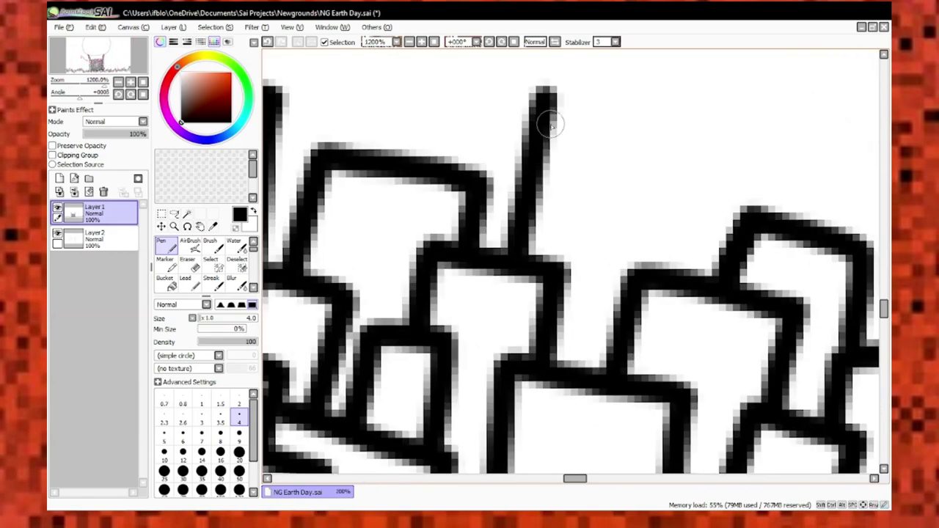
Raise the right side of the pile with tilted blocks up to the trunk's right edge
scroll(514, 221, "down", 2)
scroll(568, 253, "up", 2)
scroll(567, 253, "down", 3)
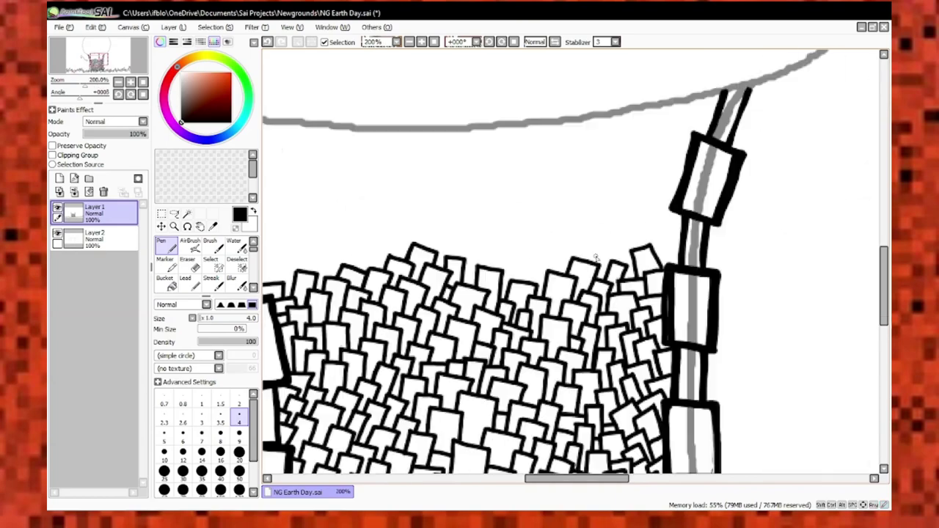
scroll(618, 262, "up", 4)
scroll(523, 135, "down", 4)
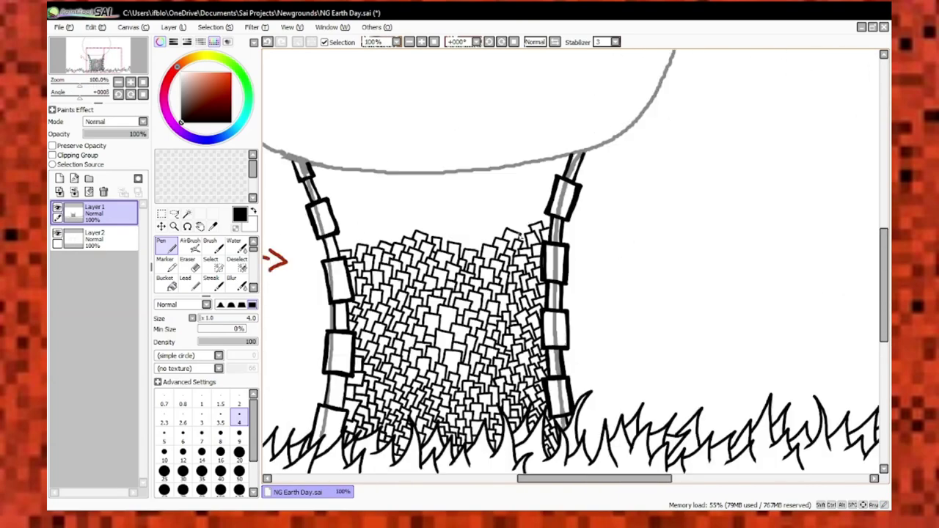
Add small blocks at the left end of the pile and undo the last pen mark
scroll(536, 147, "up", 4)
left_click(541, 112)
key("ctrl+z")
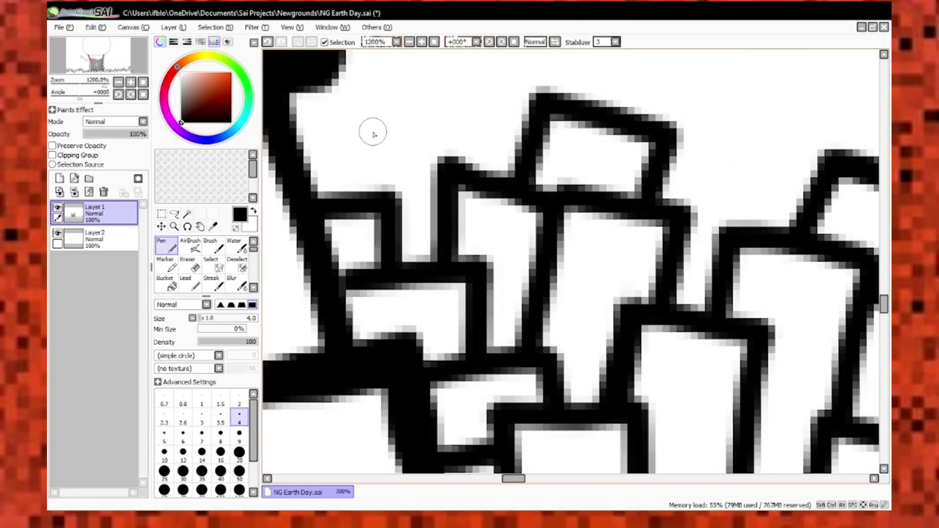
Build the pile one layer higher across the trunk, checking the fill against the whole drawing
scroll(374, 132, "down", 3)
scroll(632, 178, "down", 4)
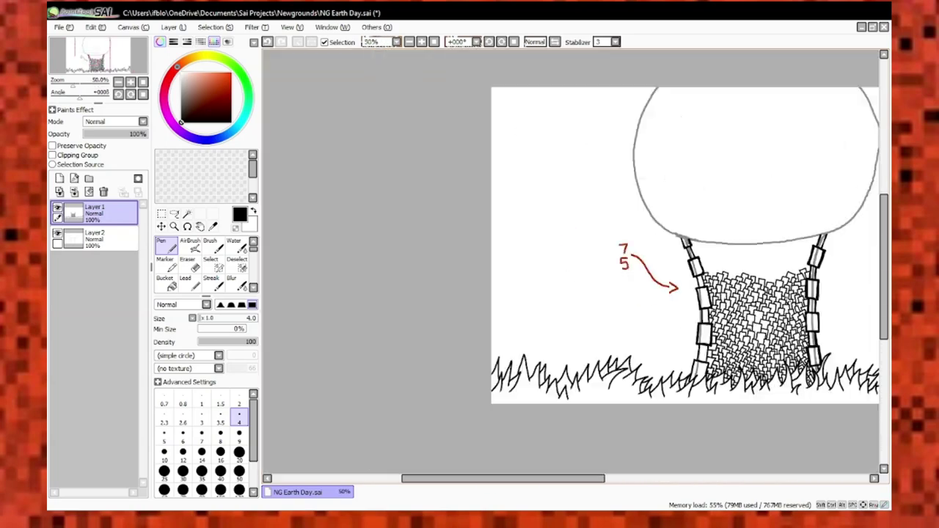
scroll(478, 256, "up", 4)
scroll(477, 256, "down", 4)
scroll(514, 292, "up", 1)
scroll(514, 292, "down", 2)
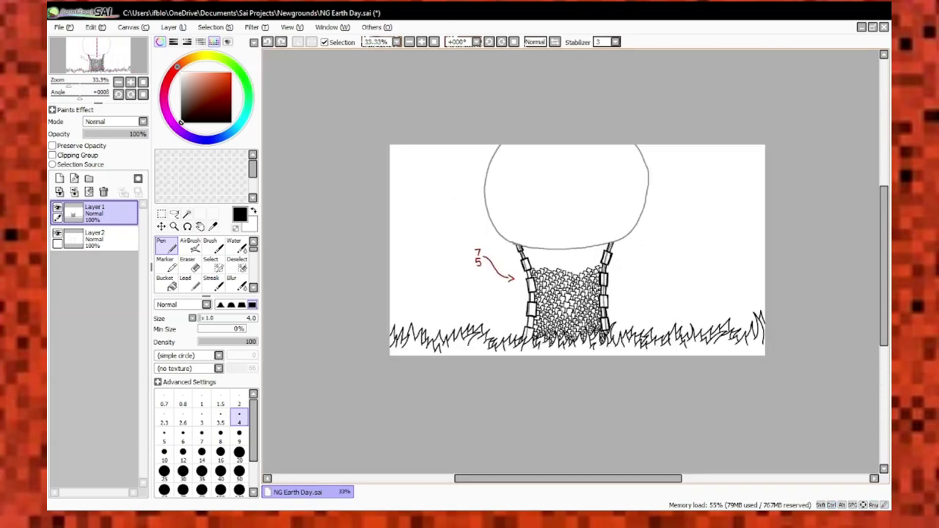
Fill the dips in the pile's top row with more overlapping block outlines
scroll(514, 292, "up", 5)
scroll(543, 235, "down", 4)
scroll(503, 242, "up", 4)
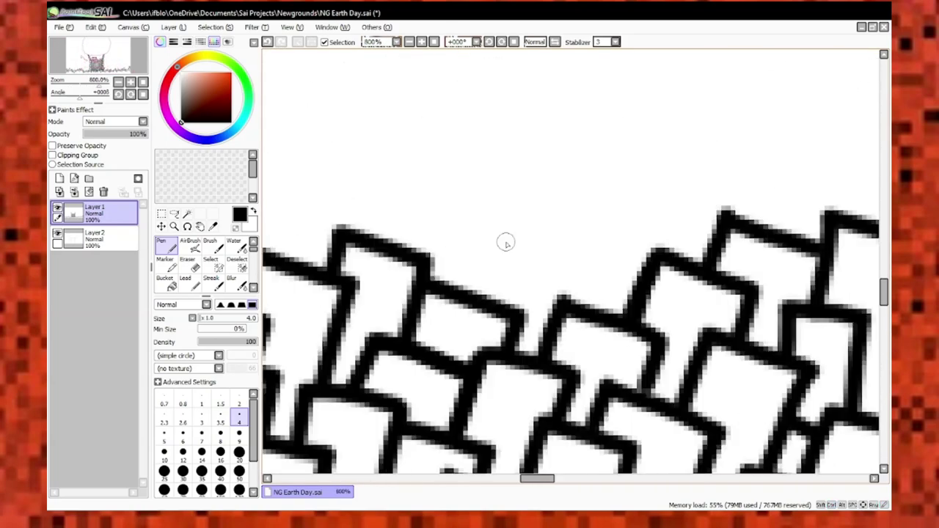
scroll(503, 242, "down", 5)
scroll(488, 167, "up", 6)
Draw a further row of tilted block outlines along the pile's top, from the trunk's left edge across to its right edge
left_click_drag(375, 141, 488, 167)
scroll(530, 254, "down", 2)
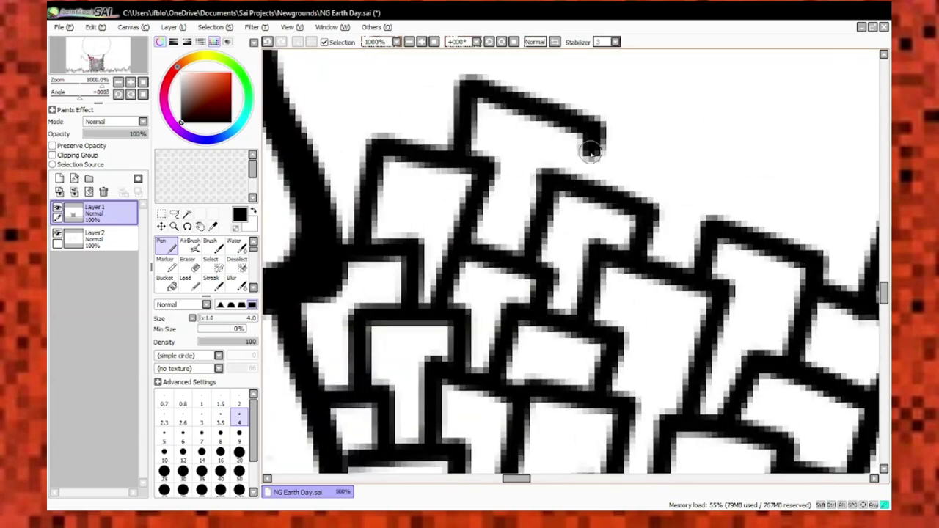
scroll(396, 124, "up", 3)
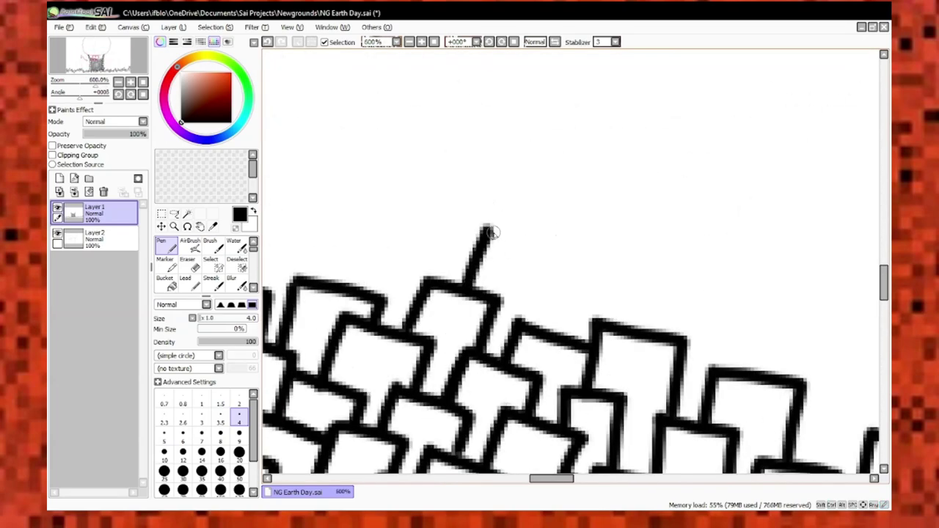
scroll(646, 268, "down", 2)
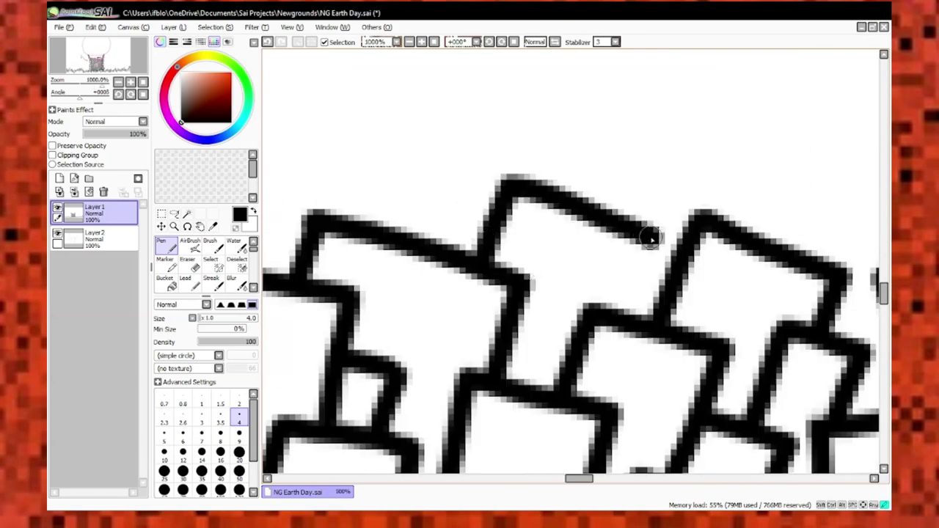
scroll(479, 94, "down", 4)
scroll(607, 252, "up", 5)
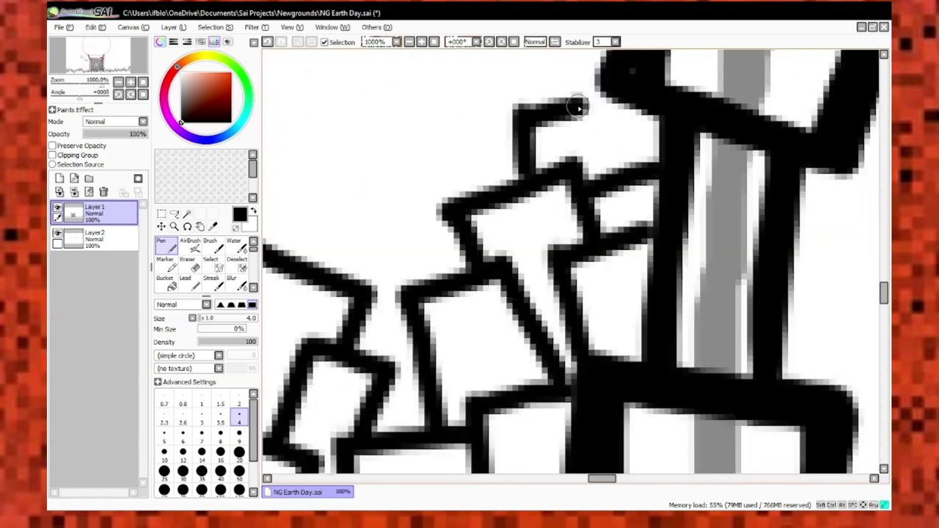
Add blocks beside the pile's right end and trim an overshooting block corner with the size 2 eraser
scroll(580, 107, "down", 2)
scroll(494, 209, "up", 2)
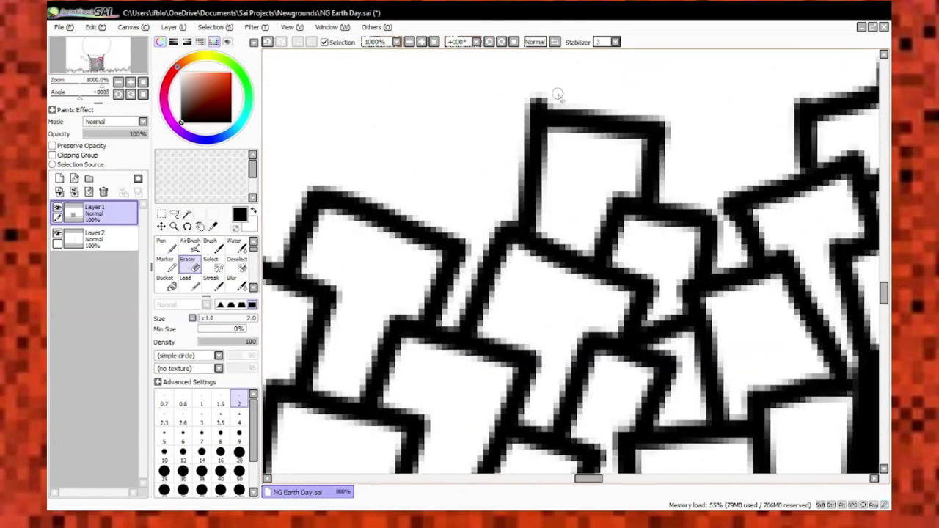
key("n")
scroll(573, 173, "down", 1)
scroll(494, 166, "up", 1)
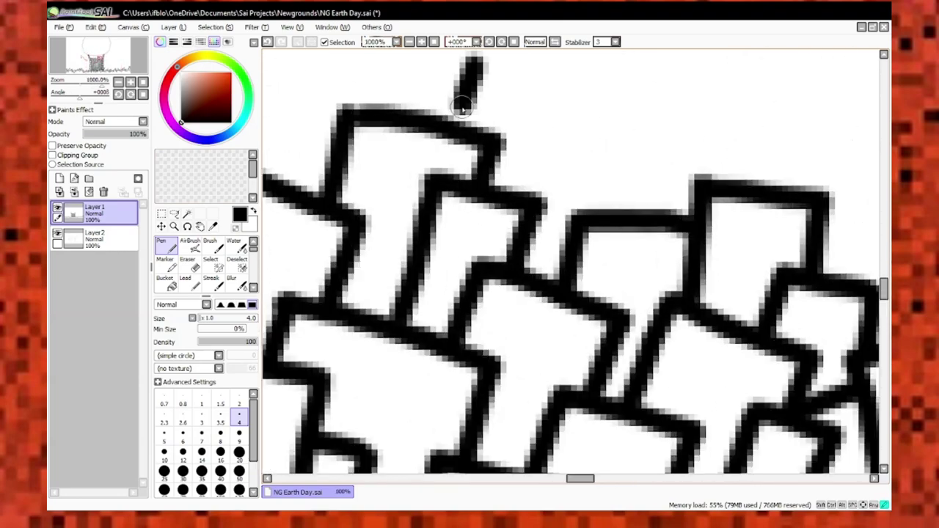
Fill the dip before the trunk's right edge with small overlapping blocks
scroll(477, 147, "down", 4)
scroll(451, 119, "up", 5)
scroll(483, 142, "down", 5)
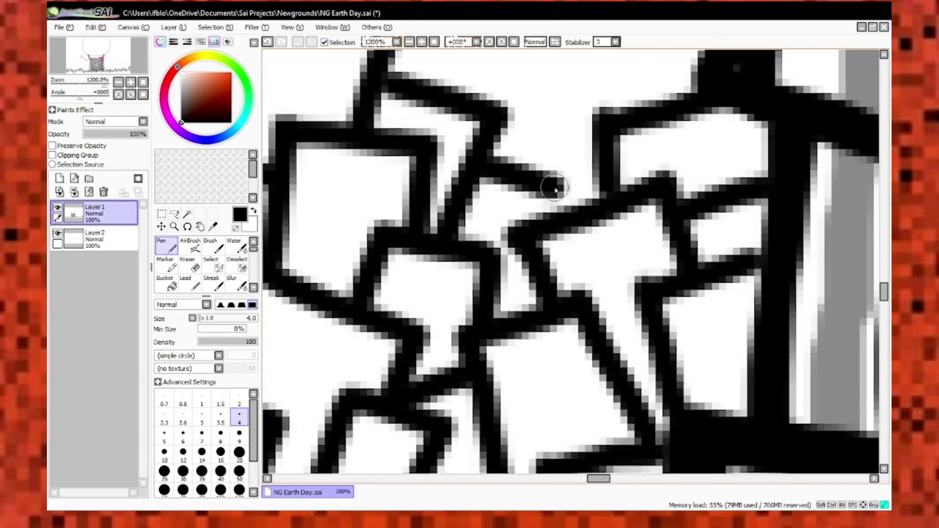
scroll(634, 182, "up", 4)
scroll(636, 183, "down", 4)
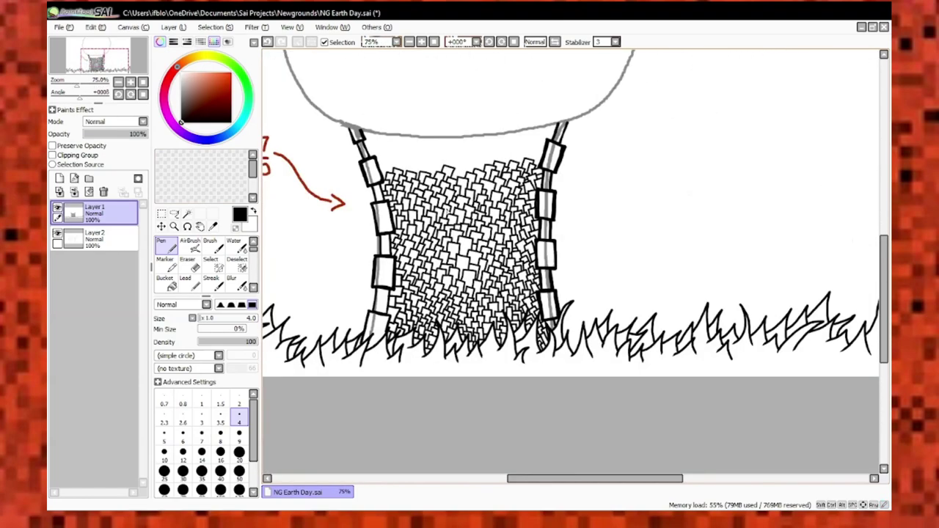
Raise the left half of the pile's top row with more tilted blocks, using the size 4 pen
scroll(635, 183, "up", 5)
scroll(636, 190, "down", 2)
scroll(645, 198, "up", 1)
left_click_drag(567, 250, 665, 211)
scroll(665, 211, "down", 8)
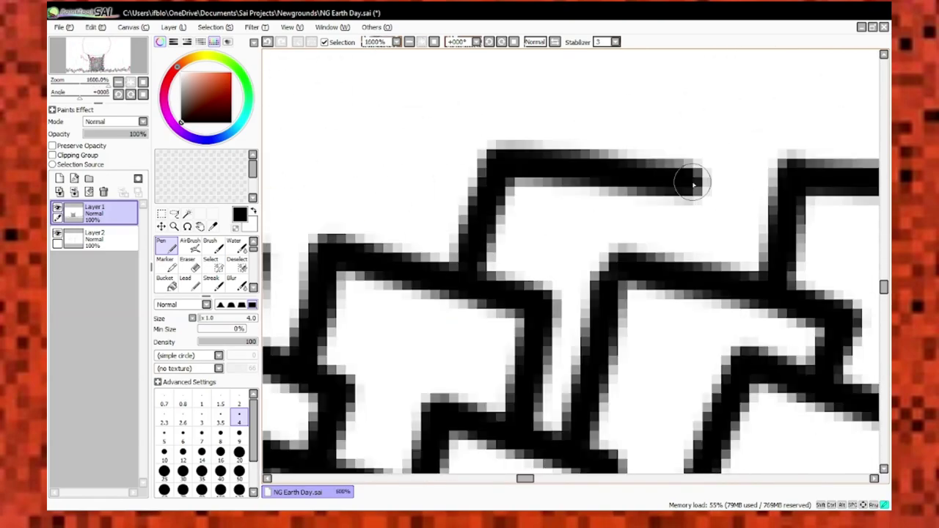
scroll(501, 201, "up", 5)
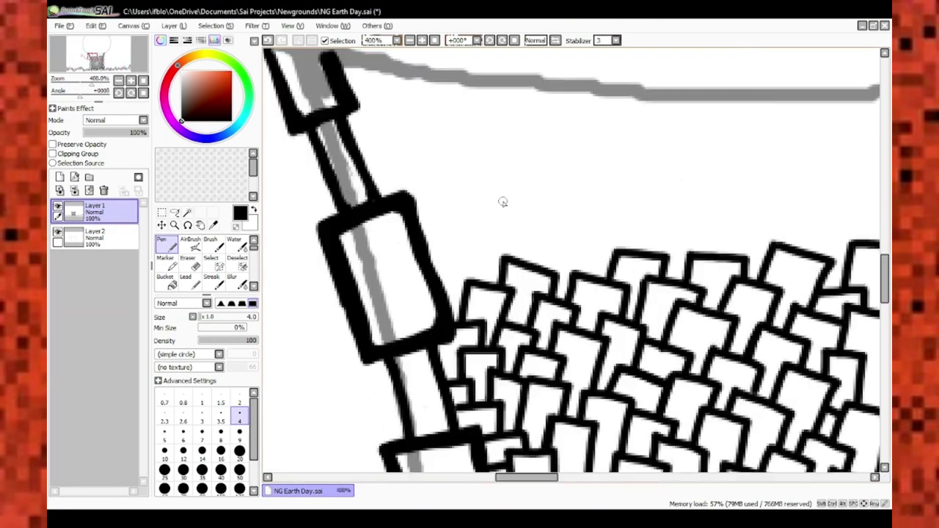
Build another layer of upright and slightly tilted blocks across the middle of the pile's top
scroll(501, 201, "down", 1)
scroll(530, 246, "up", 2)
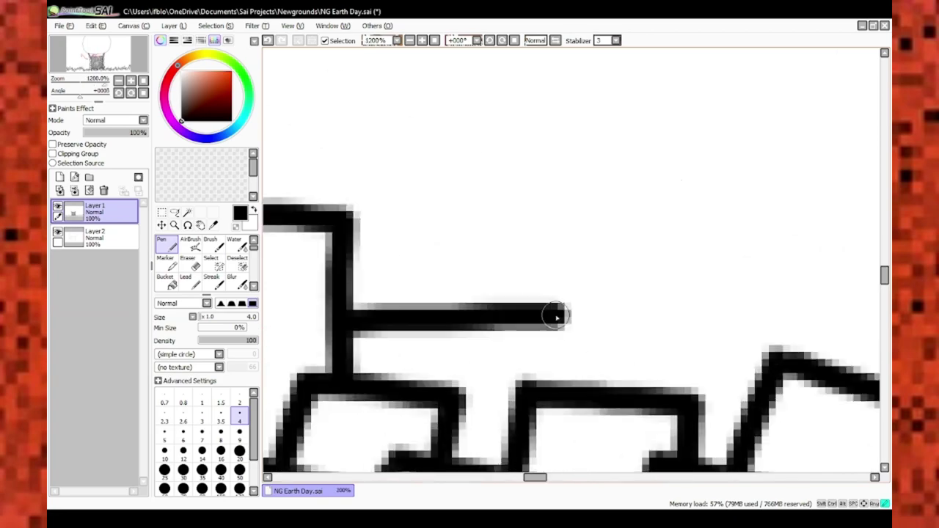
scroll(619, 288, "down", 1)
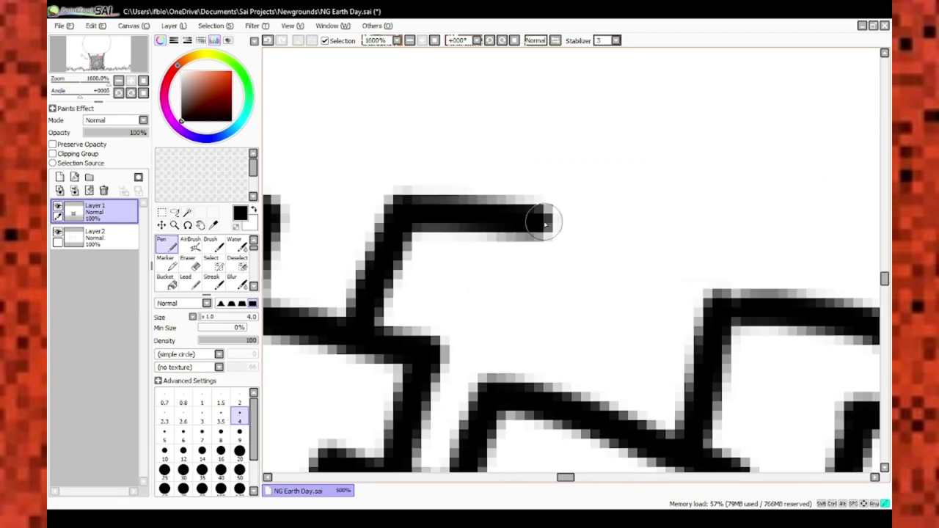
scroll(544, 224, "down", 2)
scroll(623, 219, "down", 4)
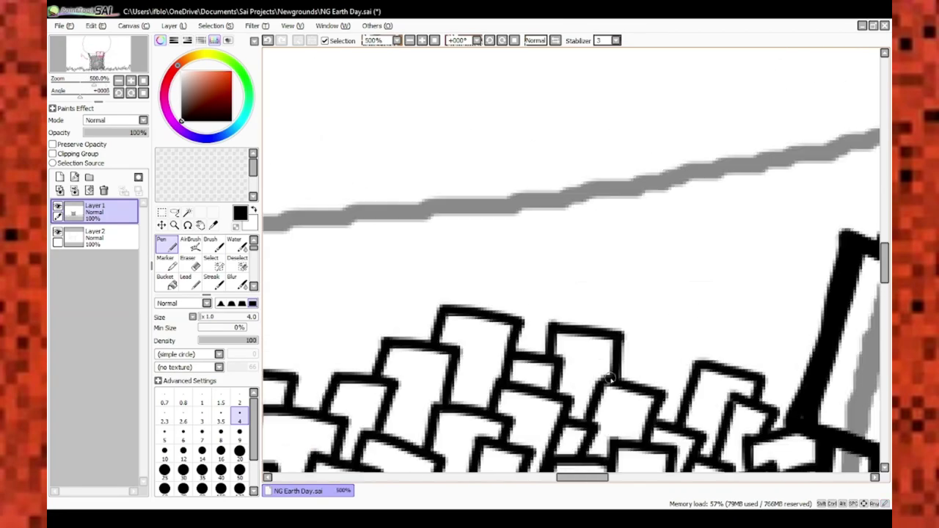
Step tilted blocks down from the top row towards the trunk's right edge
scroll(559, 281, "up", 4)
scroll(597, 272, "down", 3)
scroll(593, 294, "up", 2)
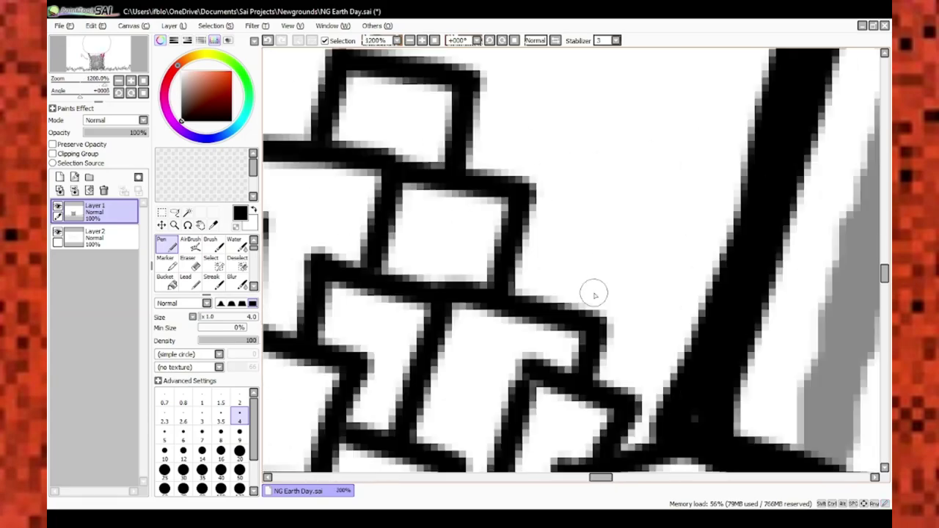
scroll(587, 278, "down", 6)
scroll(622, 235, "up", 10)
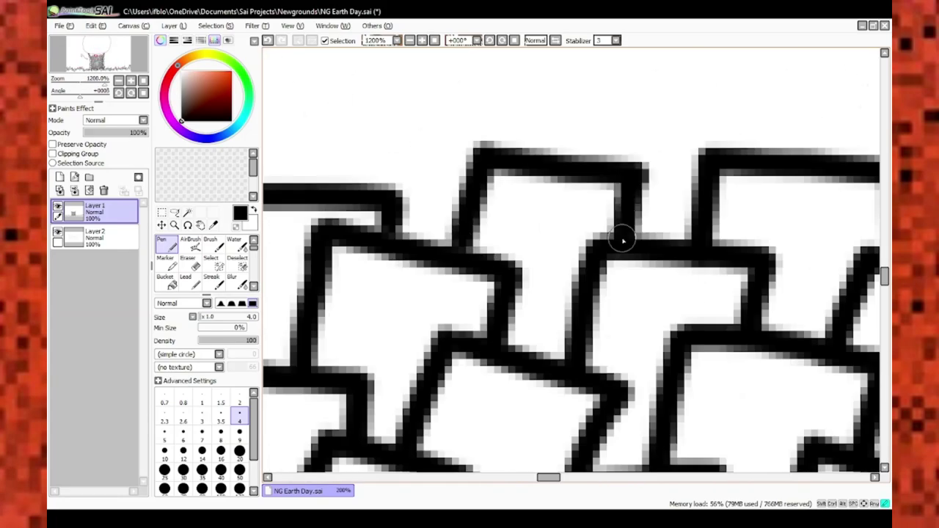
Stack upright and tilted blocks at the pile's left end and close the gap to the trunk's left edge
scroll(587, 162, "down", 2)
scroll(660, 327, "up", 2)
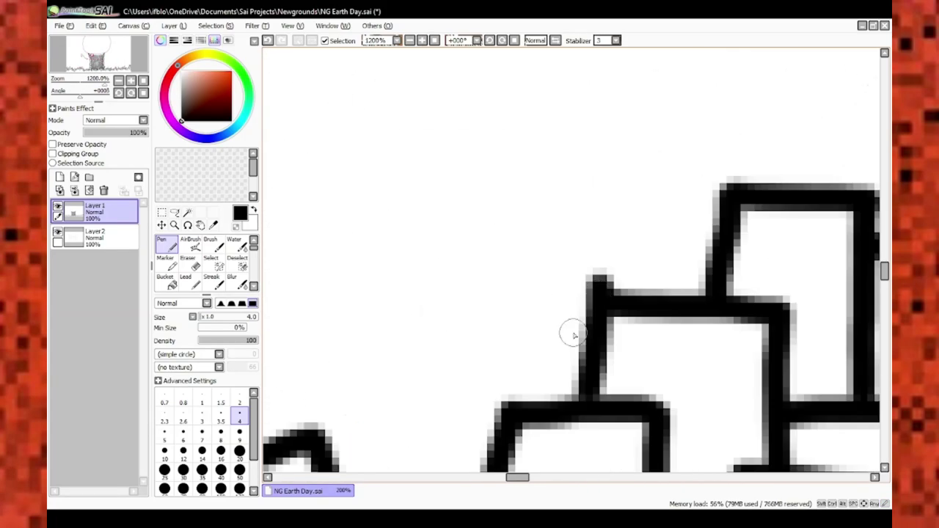
scroll(575, 336, "down", 2)
scroll(486, 272, "down", 4)
scroll(644, 275, "up", 5)
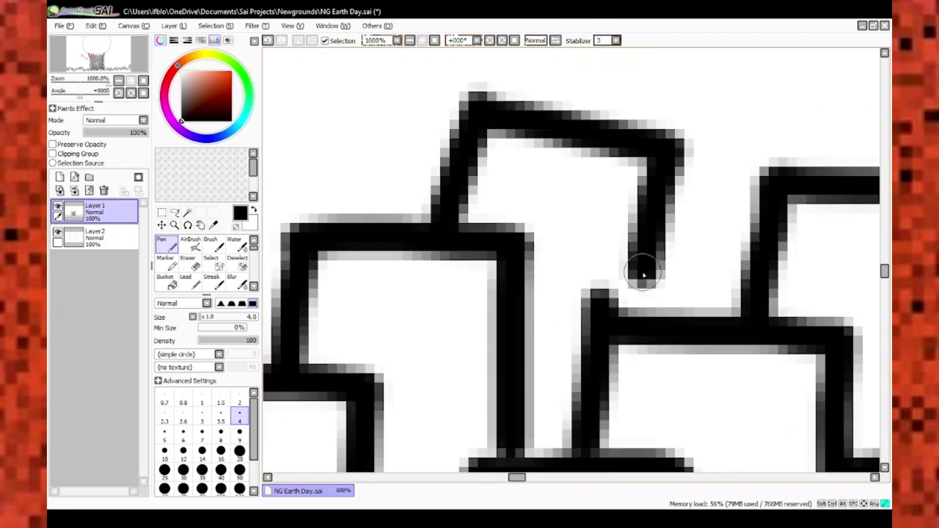
scroll(644, 275, "down", 6)
scroll(413, 145, "up", 6)
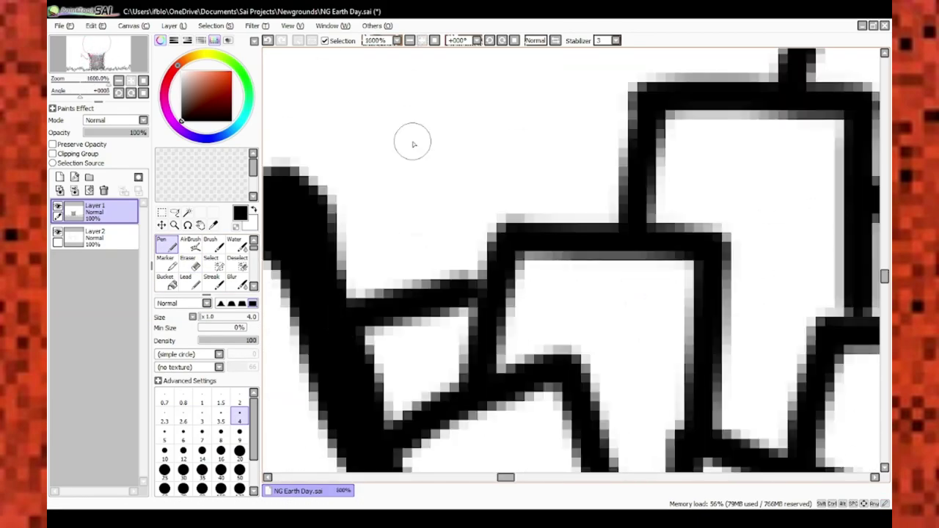
Stack larger tilted blocks against the trunk's right edge, joining the top one to the edge line
scroll(413, 145, "down", 5)
scroll(571, 93, "up", 5)
scroll(640, 205, "down", 1)
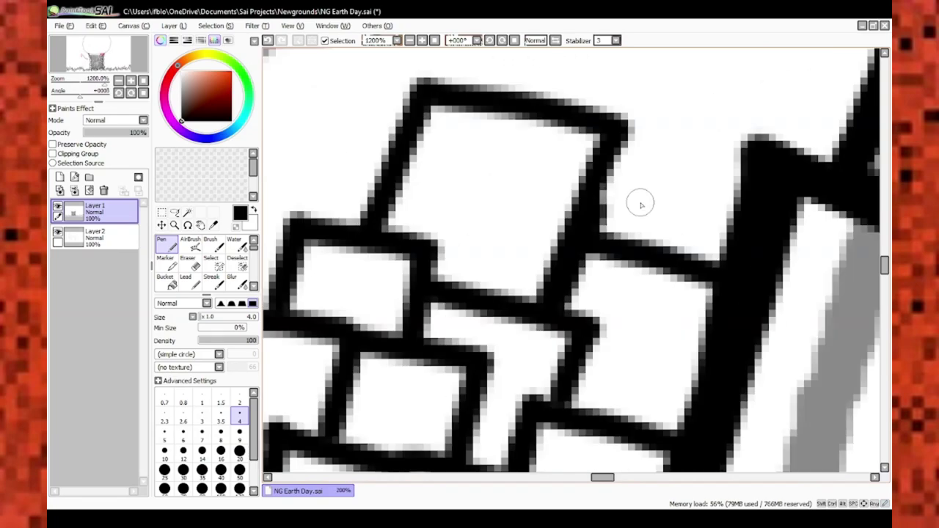
scroll(640, 205, "down", 4)
scroll(457, 180, "up", 4)
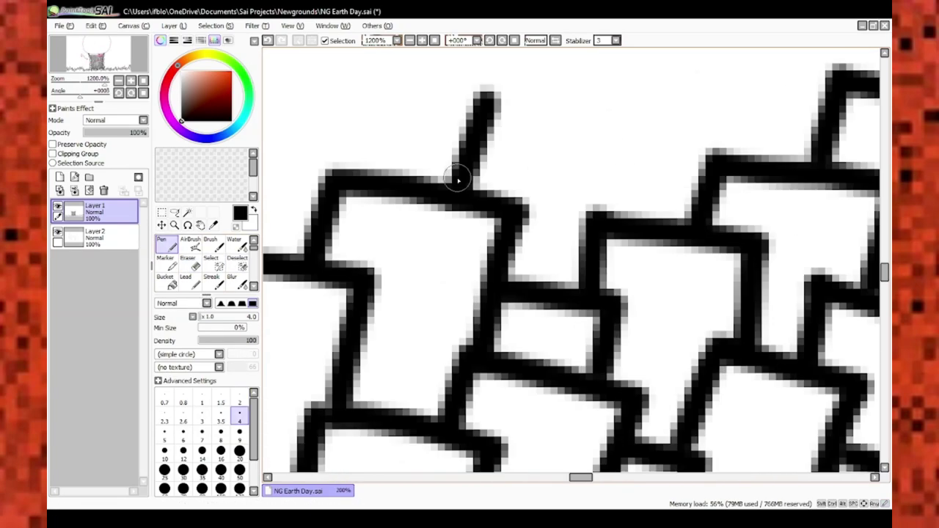
Extend the new layer leftward with upright blocks, starting one above the thick segment on the trunk's left edge
scroll(458, 180, "down", 3)
scroll(514, 322, "up", 3)
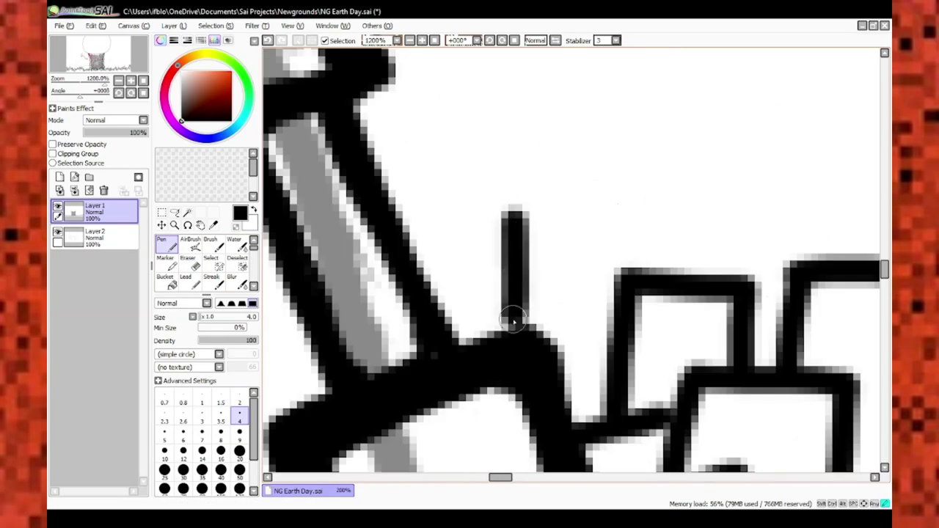
scroll(486, 277, "down", 3)
scroll(411, 279, "up", 3)
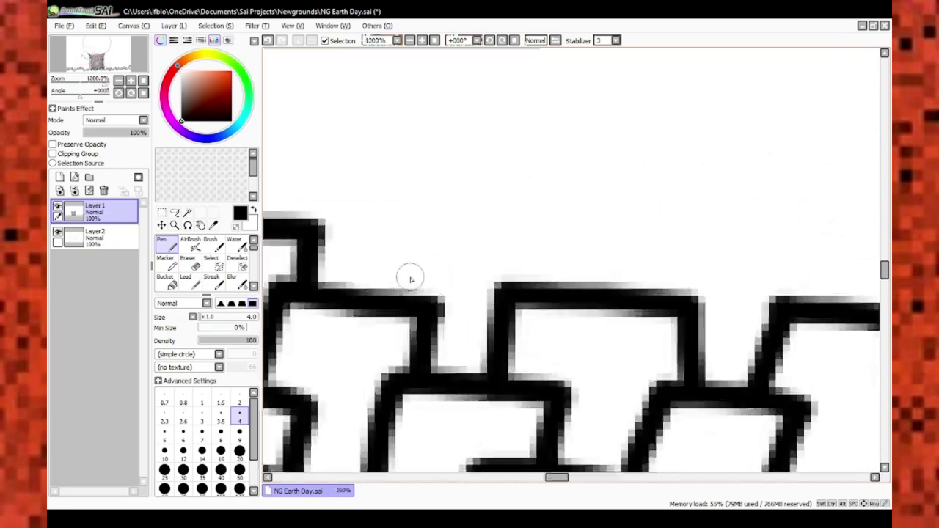
Raise the pile's right half with stepped blocks until they meet the round shape's lower outline
scroll(548, 315, "up", 3)
scroll(555, 279, "down", 1)
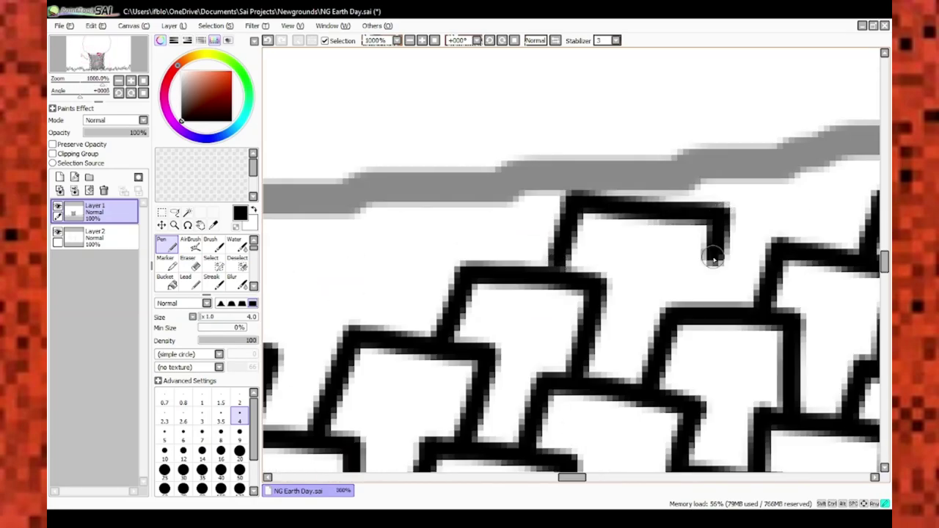
left_click_drag(571, 194, 555, 255)
Fill the trunk's upper left corner under the round shape with small slanted blocks
scroll(646, 225, "down", 1)
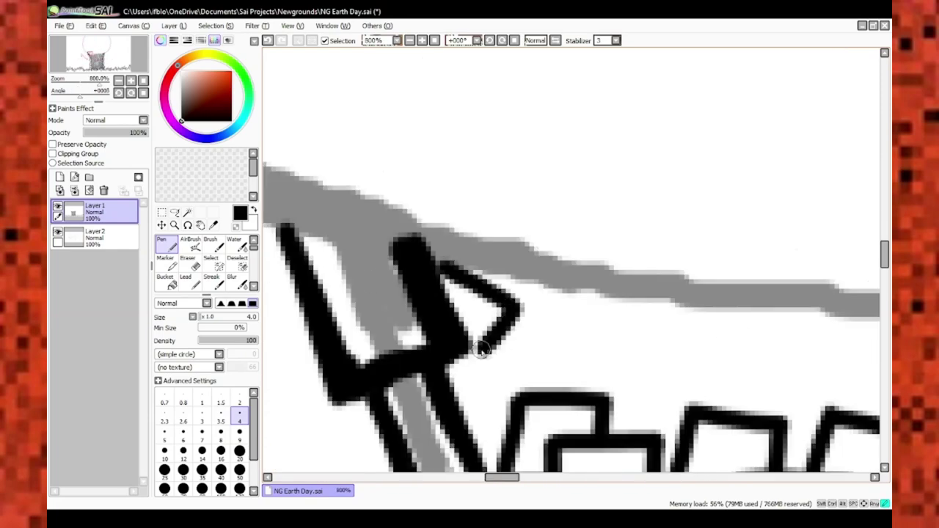
scroll(481, 351, "up", 3)
scroll(635, 286, "down", 3)
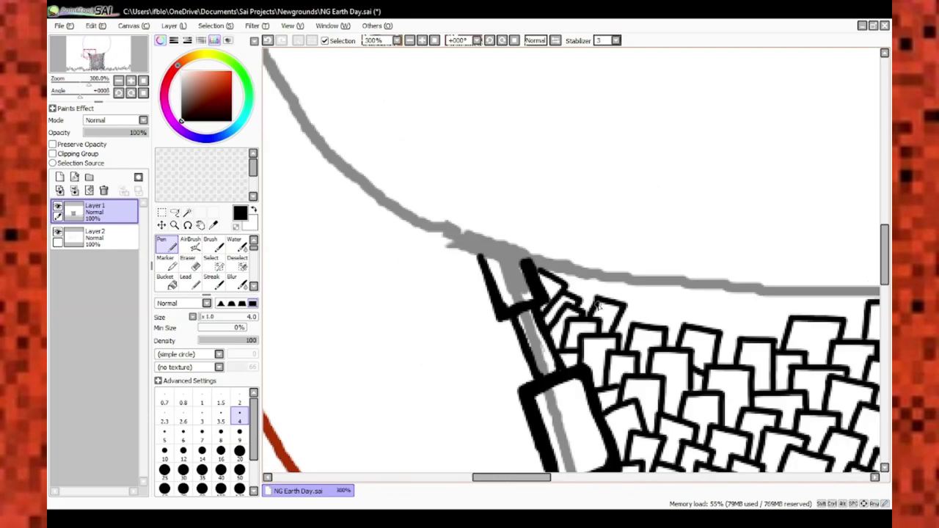
scroll(698, 227, "up", 3)
scroll(449, 315, "down", 3)
Fill the open spaces directly beneath the round shape's outline with blocks from the left side to the right half
scroll(451, 252, "up", 1)
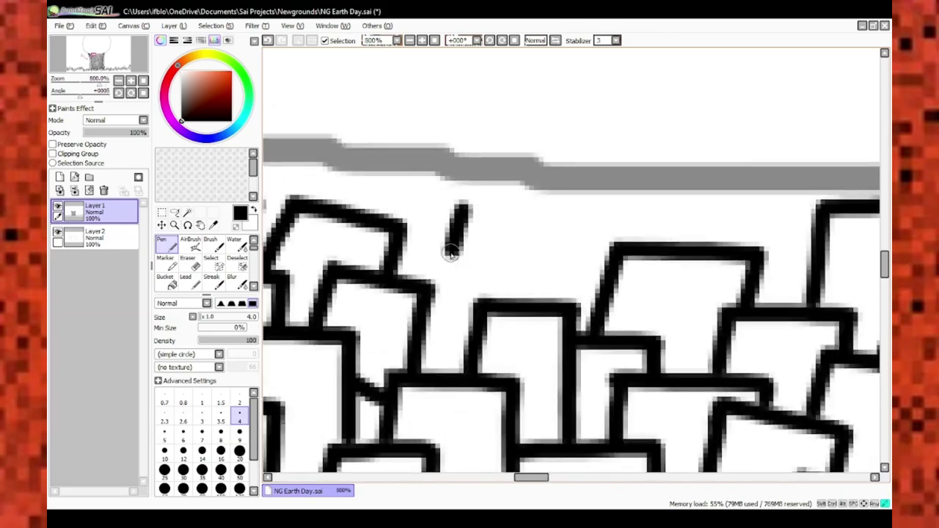
scroll(572, 235, "down", 3)
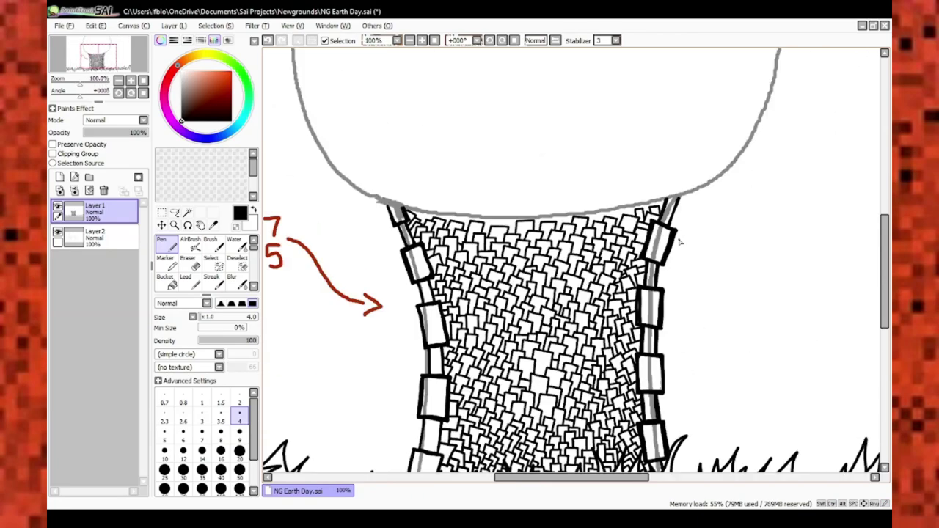
scroll(473, 214, "up", 3)
scroll(470, 193, "down", 3)
scroll(440, 220, "up", 3)
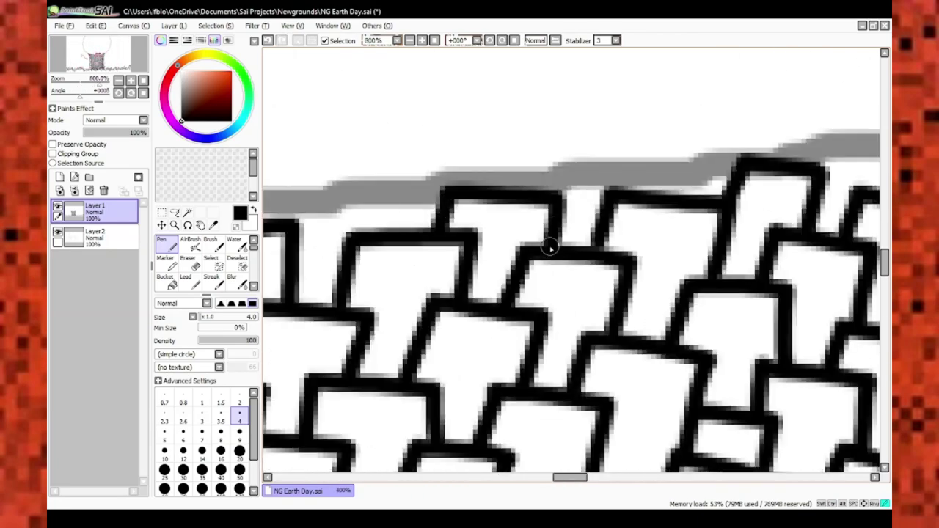
Draw the topmost blocks against the round shape's grey outline at the left and middle of the trunk
scroll(405, 189, "up", 1)
scroll(580, 230, "down", 3)
scroll(595, 220, "up", 4)
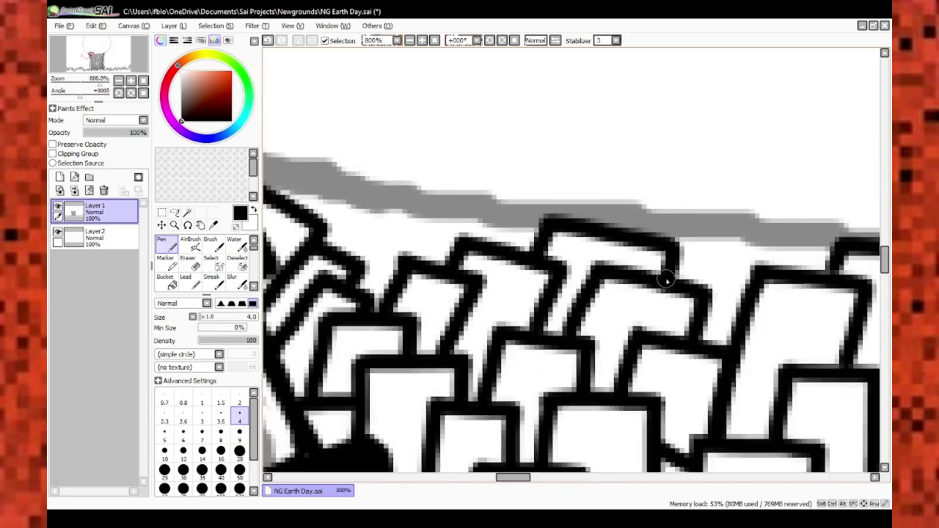
scroll(601, 235, "down", 2)
scroll(600, 235, "up", 2)
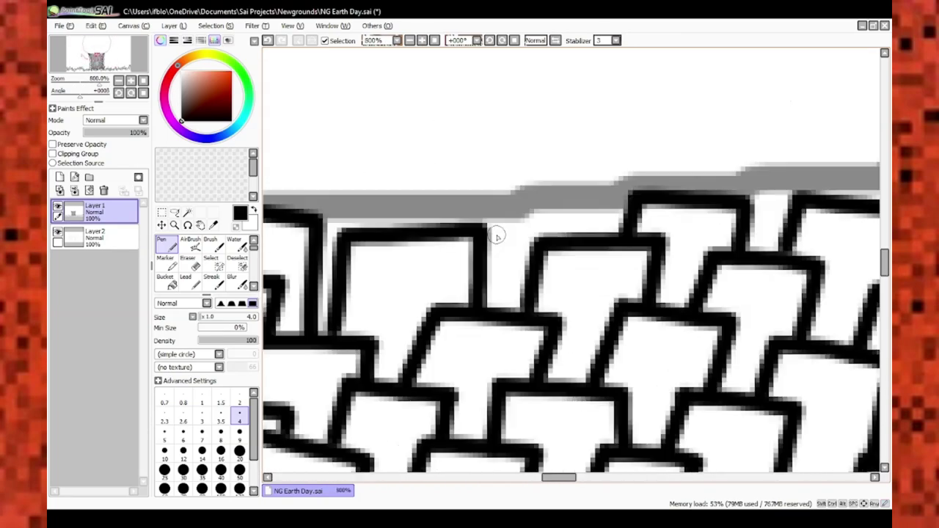
Close the last gaps below the round shape with blocks and check the finished trunk fill against the whole drawing
scroll(497, 235, "down", 3)
scroll(600, 129, "up", 3)
scroll(600, 129, "up", 2)
scroll(598, 105, "down", 5)
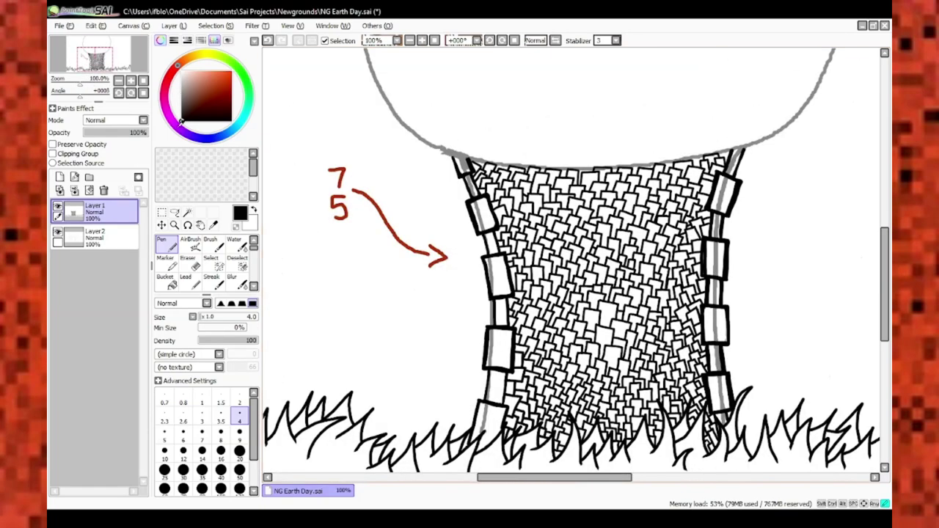
scroll(644, 115, "up", 4)
scroll(644, 115, "down", 4)
scroll(365, 147, "down", 2)
scroll(326, 158, "up", 3)
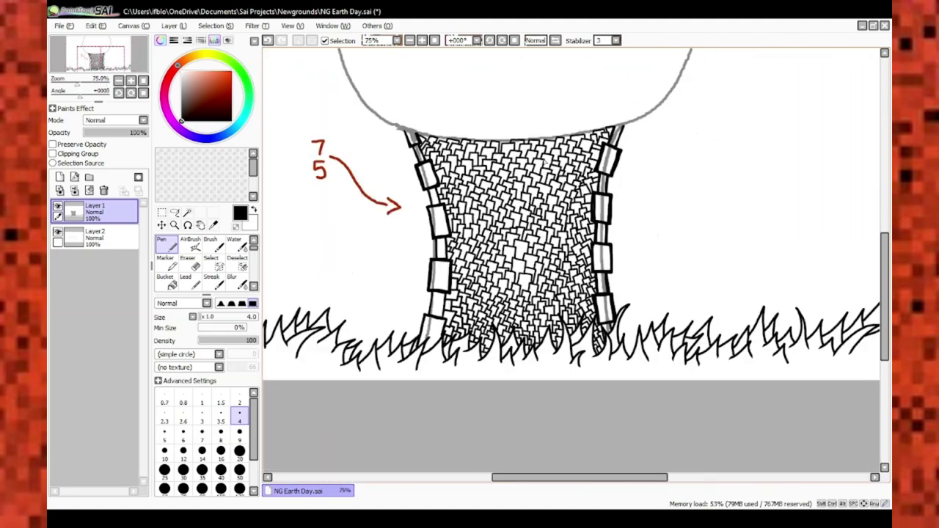
scroll(488, 226, "down", 3)
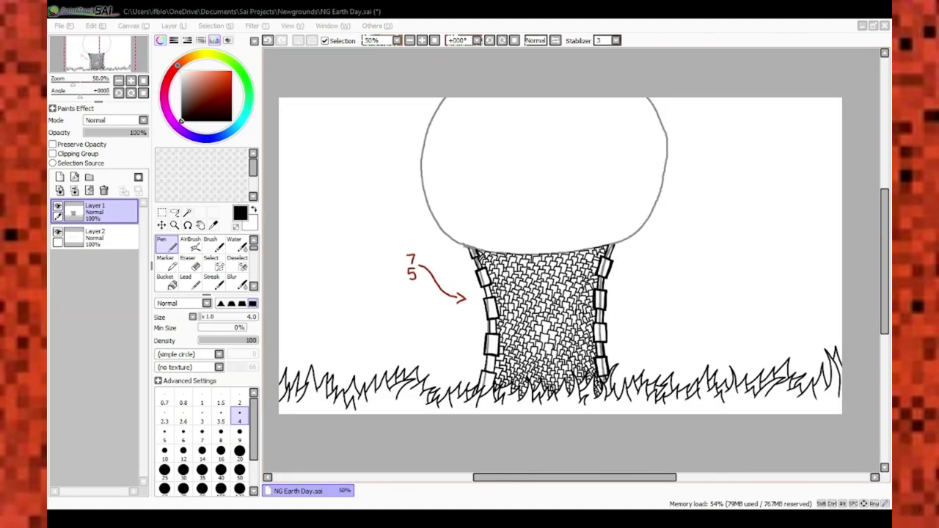
scroll(666, 70, "up", 3)
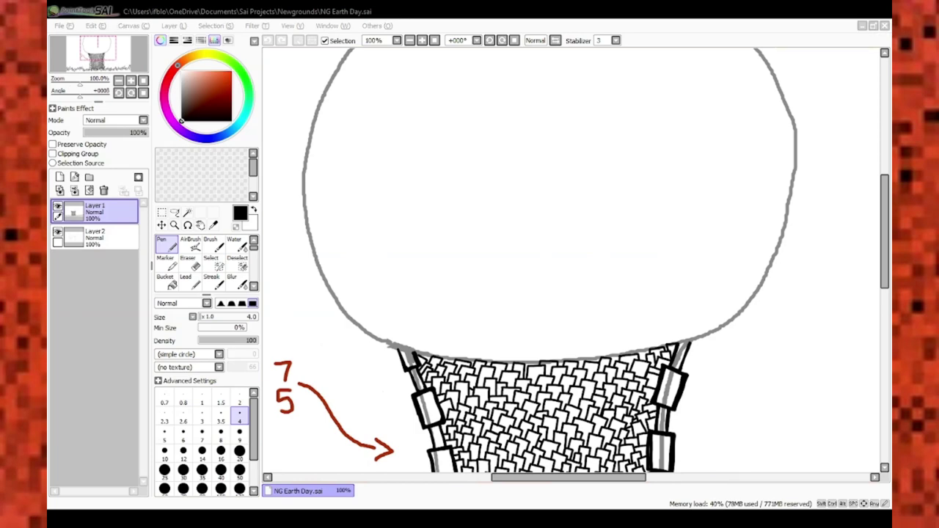
scroll(481, 269, "up", 3)
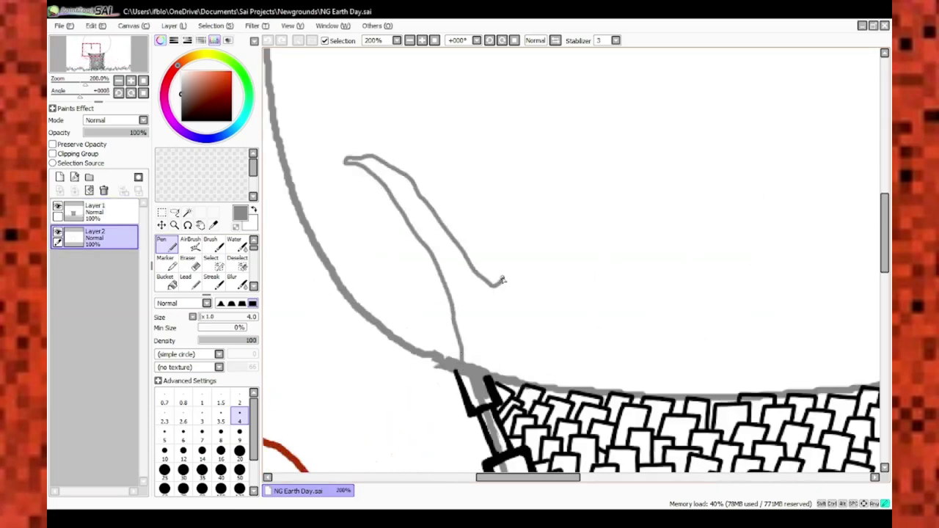
left_click_drag(503, 280, 508, 283)
scroll(513, 290, "down", 2)
scroll(551, 308, "up", 1)
left_click_drag(420, 307, 498, 308)
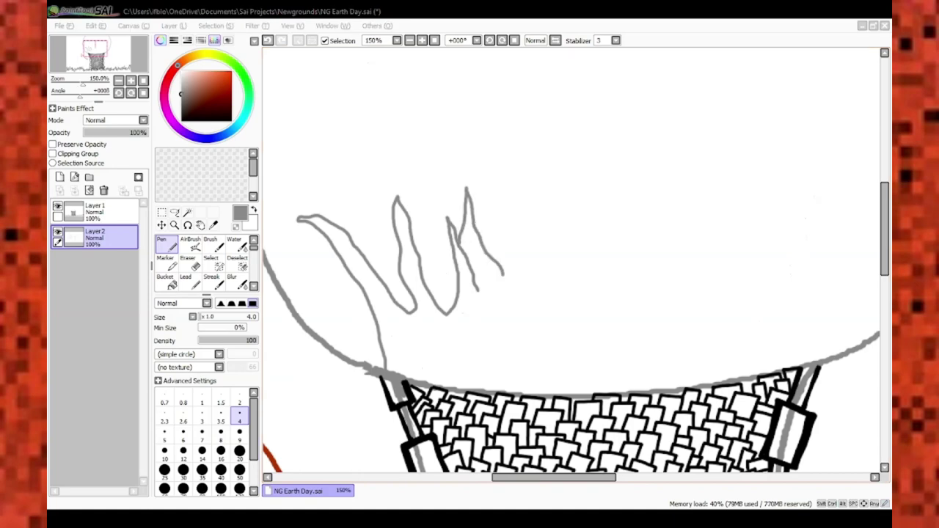
scroll(433, 224, "up", 1)
scroll(489, 325, "down", 1)
scroll(489, 325, "up", 1)
left_click_drag(503, 276, 544, 330)
scroll(543, 330, "down", 1)
scroll(574, 392, "up", 1)
left_click_drag(551, 369, 667, 159)
scroll(698, 257, "down", 3)
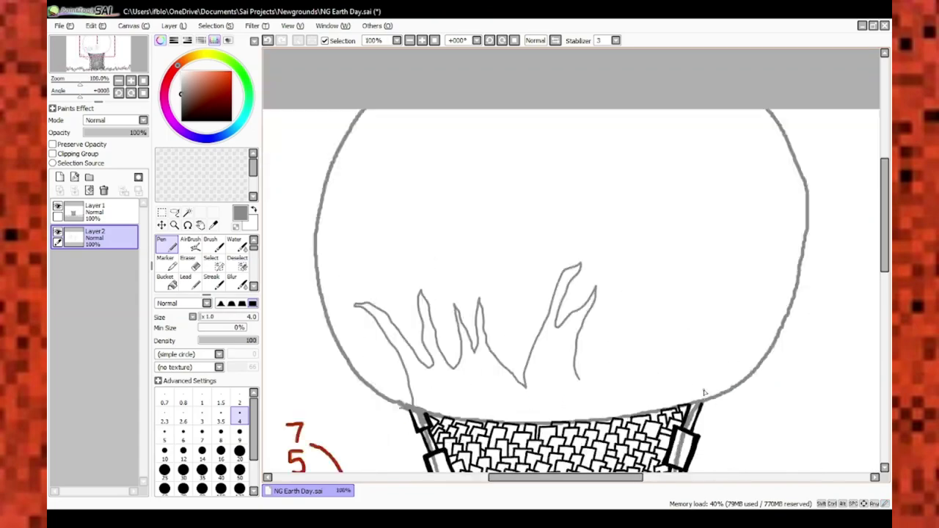
scroll(440, 411, "up", 3)
key("ctrl+s")
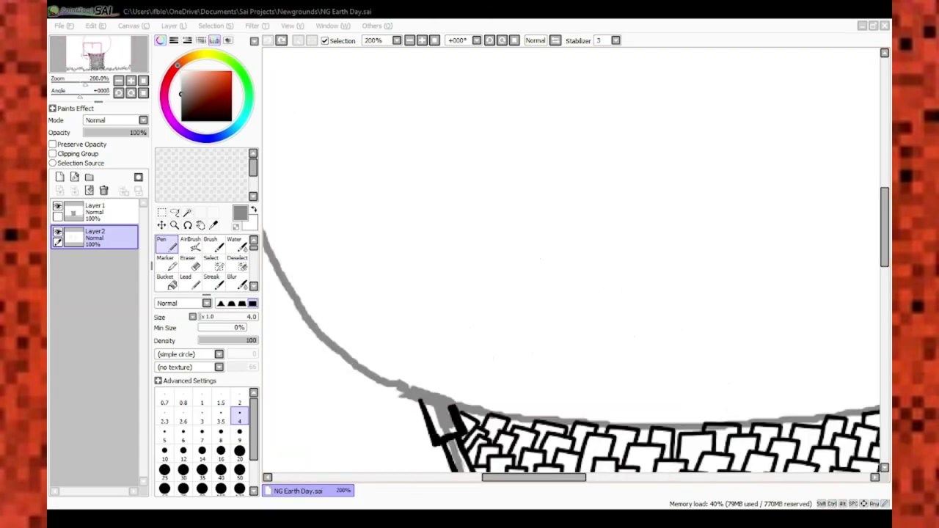
Sketch a grey branch line rising from the trunk's upper left corner and forking into two pointed tips
scroll(572, 294, "down", 1)
scroll(573, 293, "down", 1)
scroll(469, 330, "up", 1)
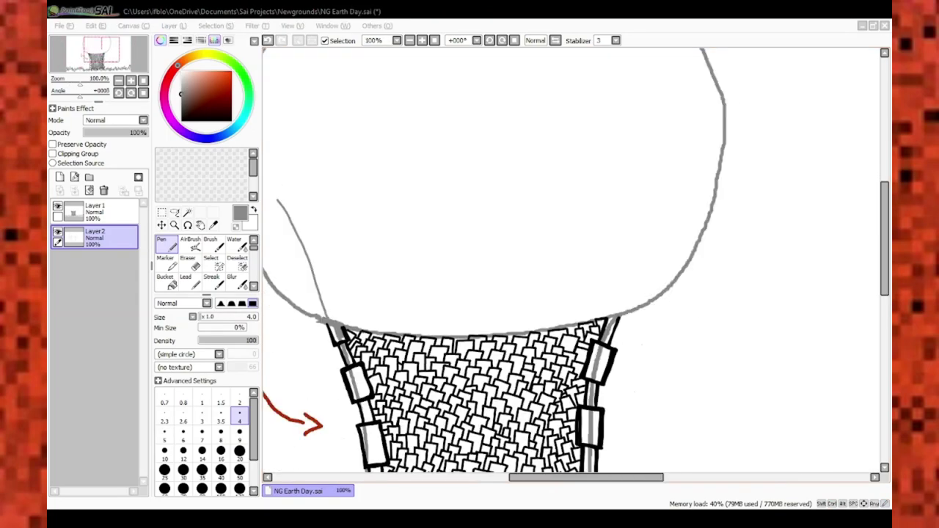
scroll(332, 219, "up", 3)
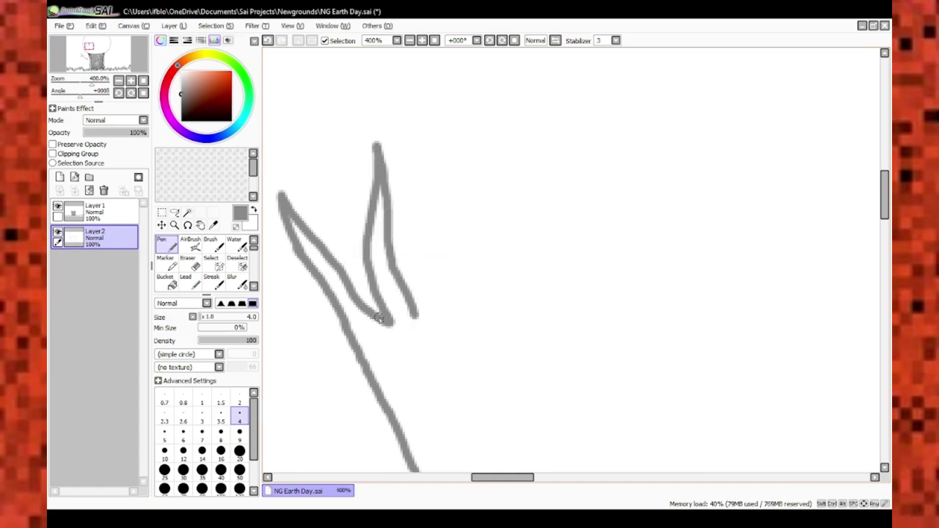
left_click_drag(379, 317, 527, 385)
scroll(533, 374, "down", 2)
scroll(533, 374, "up", 1)
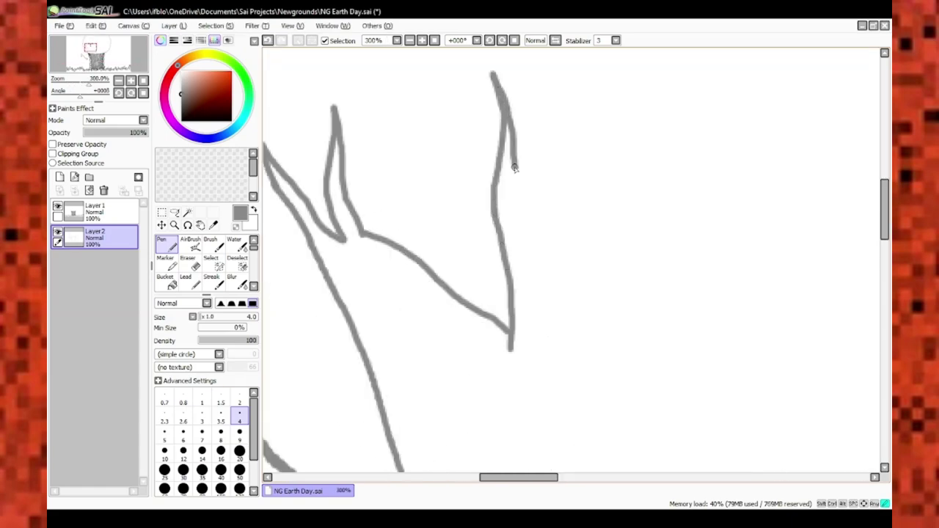
Sketch a second two-pronged fork beside the first and carry the outline through a deep valley into two pointed middle twigs
mouse_move(450, 315)
left_mouse_down()
mouse_move(597, 119)
mouse_move(543, 271)
left_mouse_up()
scroll(544, 272, "down", 3)
scroll(544, 272, "up", 2)
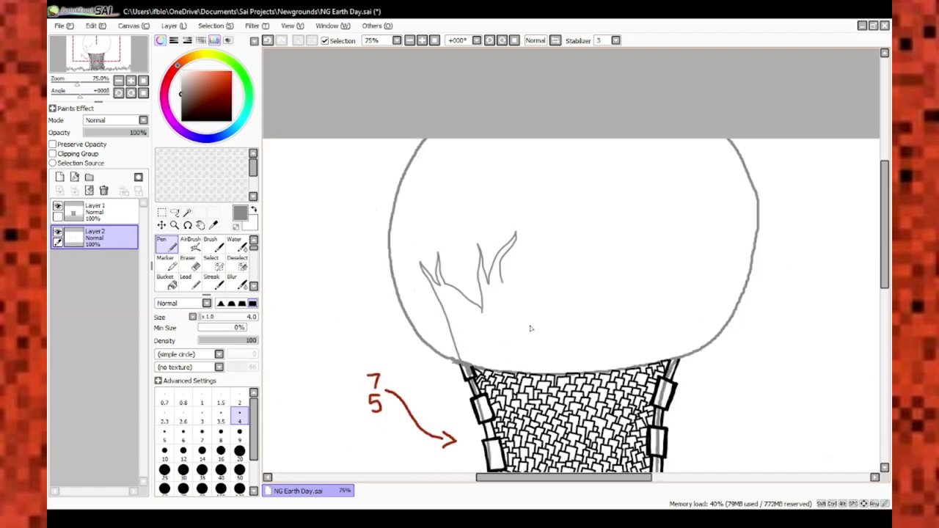
scroll(485, 278, "up", 1)
left_click_drag(484, 279, 524, 329)
scroll(669, 266, "down", 3)
scroll(669, 266, "up", 4)
scroll(585, 358, "down", 3)
scroll(585, 358, "up", 3)
Continue the grey outline up from the middle twigs into a right-hand cluster of three pointed tips
left_click_drag(628, 277, 550, 392)
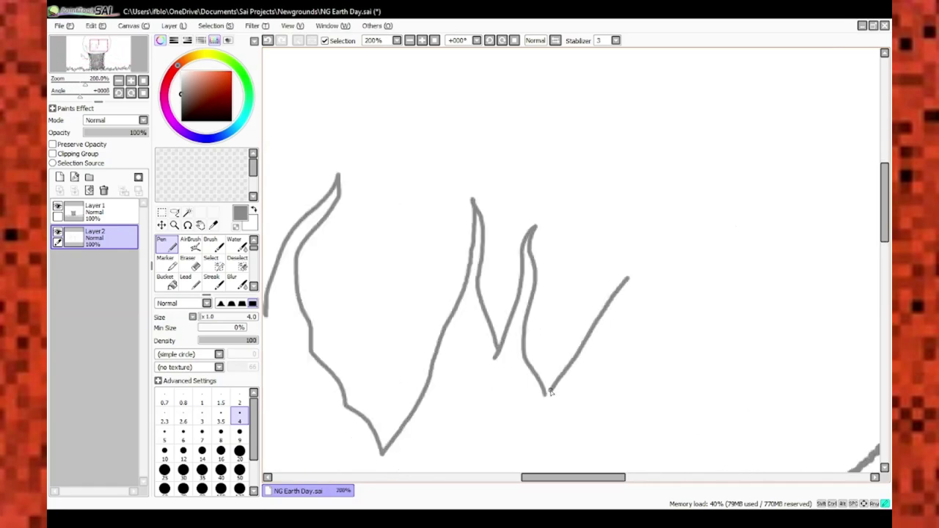
mouse_move(629, 279)
left_mouse_down()
mouse_move(634, 245)
mouse_move(645, 271)
mouse_move(697, 155)
left_mouse_up()
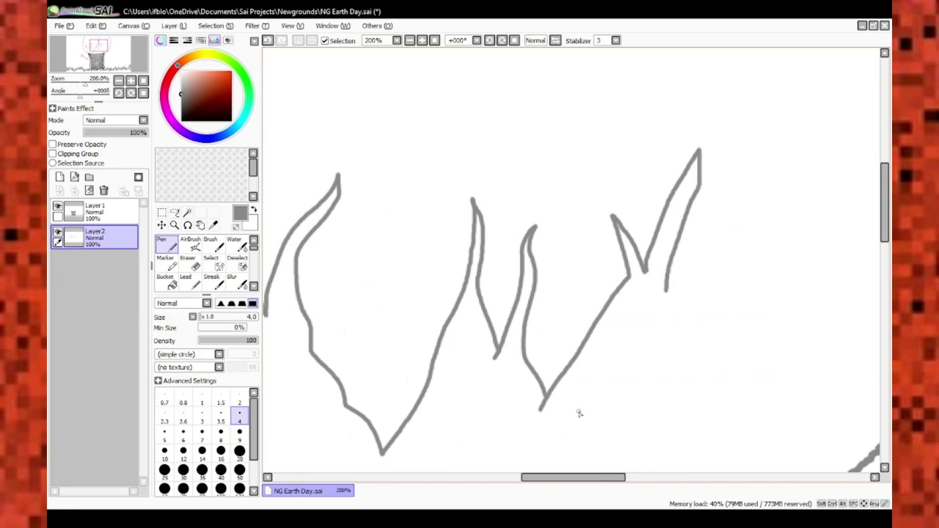
scroll(579, 414, "up", 1)
key("ctrl+z")
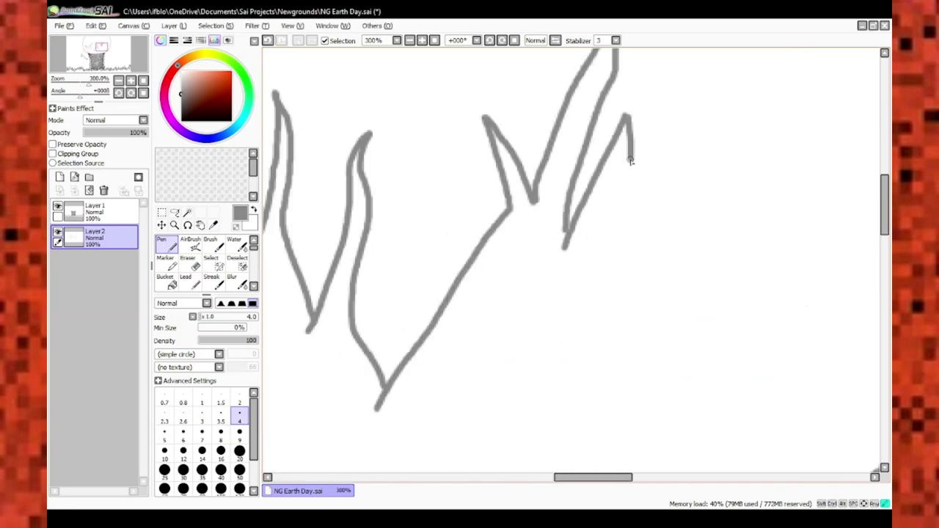
scroll(562, 260, "down", 2)
scroll(642, 364, "up", 1)
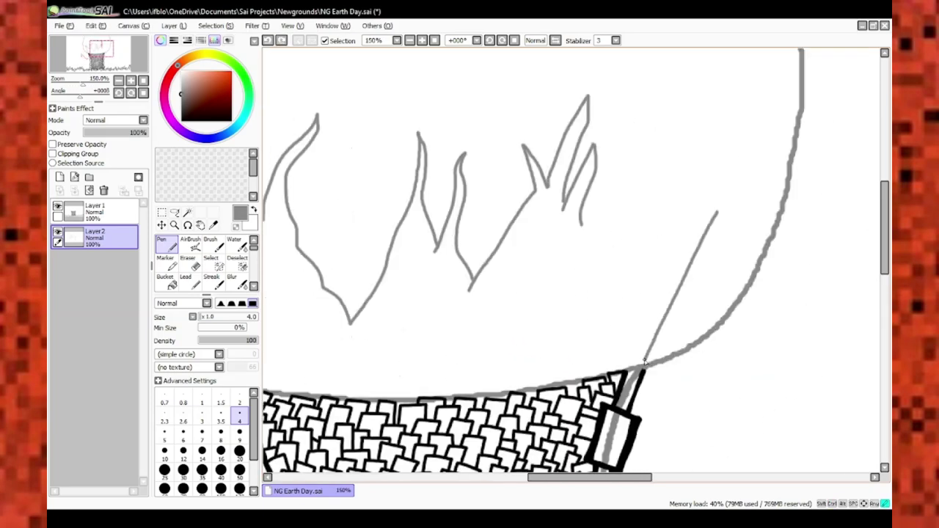
Sketch the outer right branch from the trunk's upper right corner and connect its pointed twigs to the right-hand cluster
left_click_drag(645, 362, 609, 466)
left_click_drag(681, 317, 704, 283)
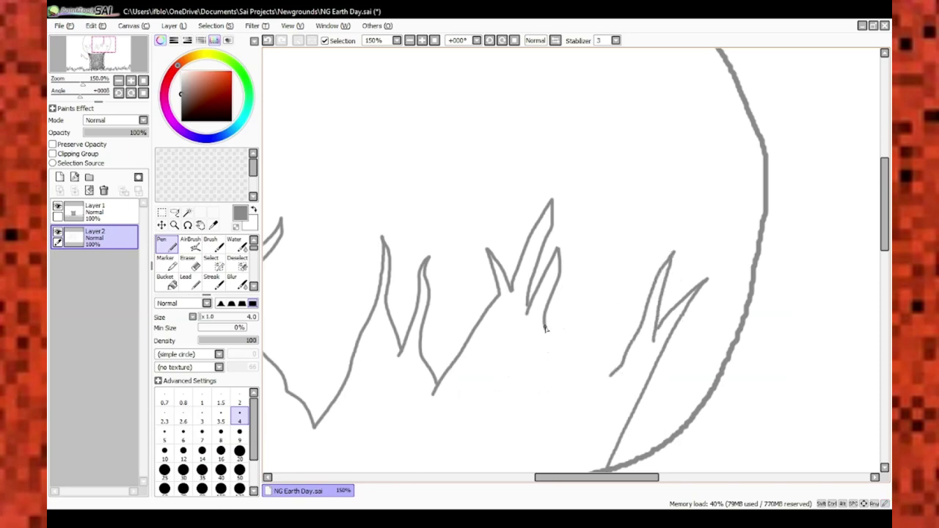
scroll(607, 394, "down", 1)
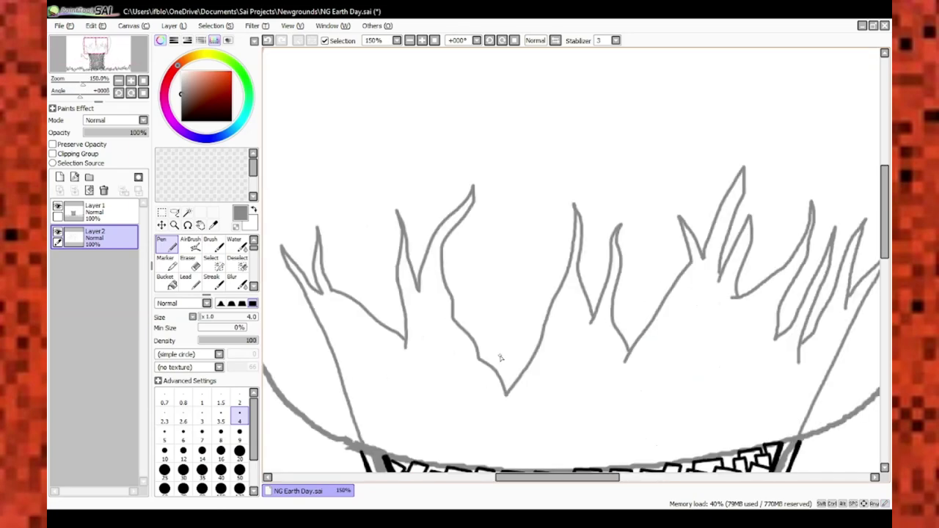
Add a curved pointed twig to the right of the second fork and erase the overlapping line at its base
scroll(499, 357, "up", 3)
left_click_drag(380, 338, 424, 223)
left_click_drag(474, 68, 425, 400)
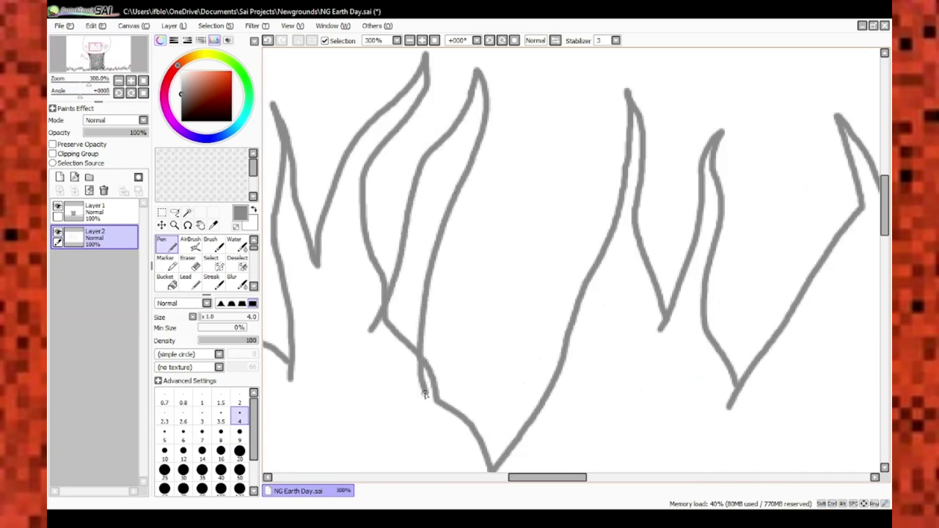
scroll(411, 404, "up", 1)
scroll(396, 404, "down", 2)
scroll(374, 406, "up", 1)
scroll(374, 406, "up", 1)
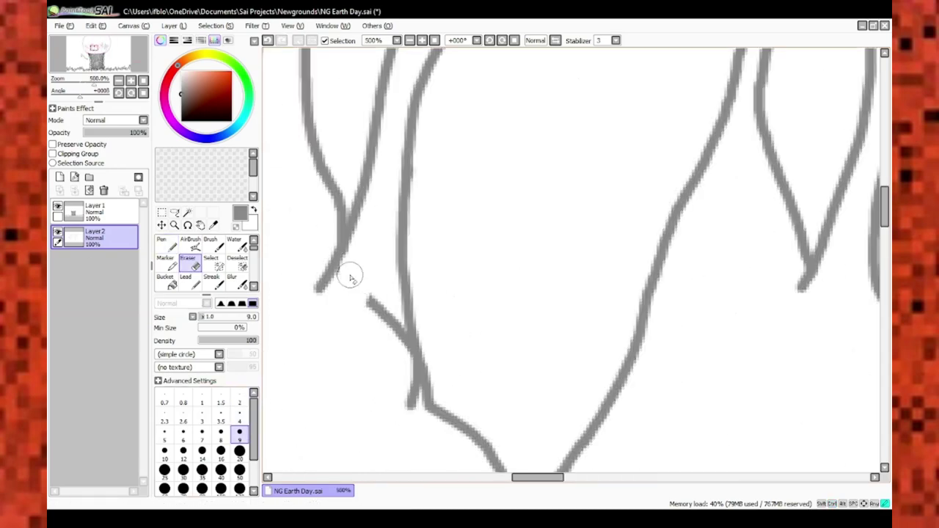
scroll(347, 272, "down", 3)
scroll(348, 273, "up", 3)
left_click_drag(387, 334, 441, 93)
scroll(441, 432, "down", 4)
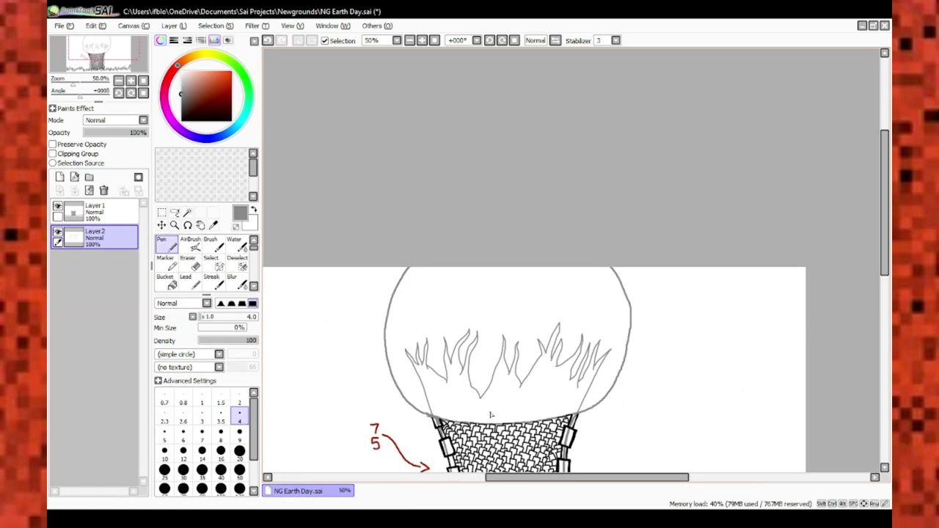
Add another slanted twig before the middle valley, erase the lines crossing its base and review the branch sketch
scroll(462, 432, "up", 1)
scroll(413, 425, "up", 2)
left_click_drag(363, 257, 492, 98)
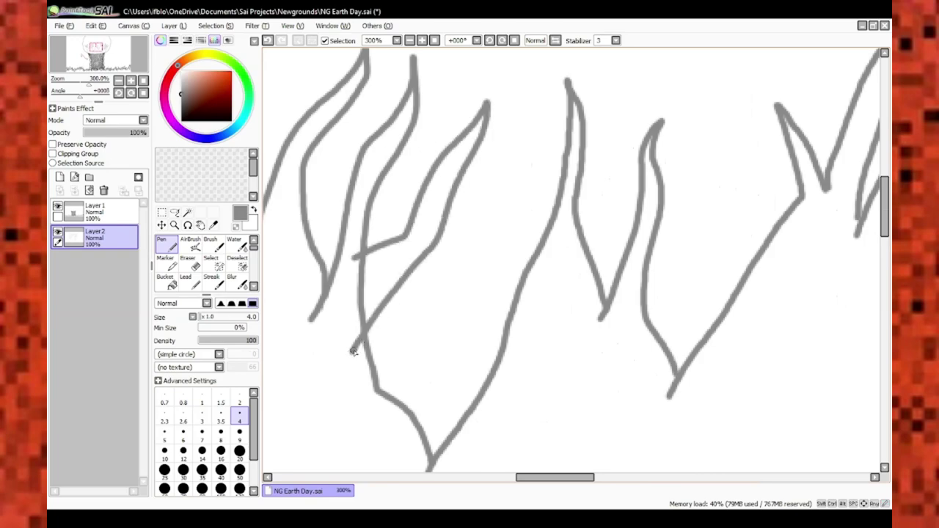
scroll(356, 341, "down", 2)
scroll(356, 341, "up", 2)
scroll(473, 263, "up", 1)
key("e")
scroll(474, 263, "down", 6)
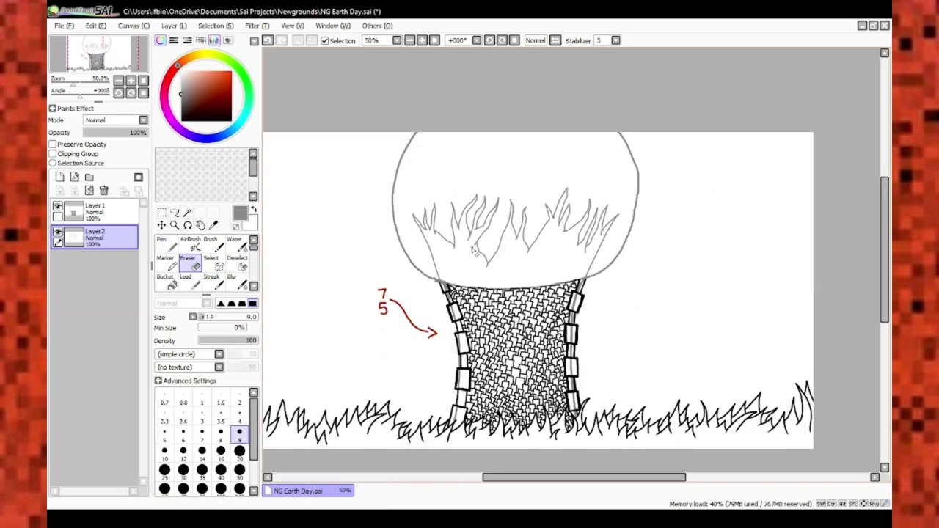
scroll(440, 308, "up", 2)
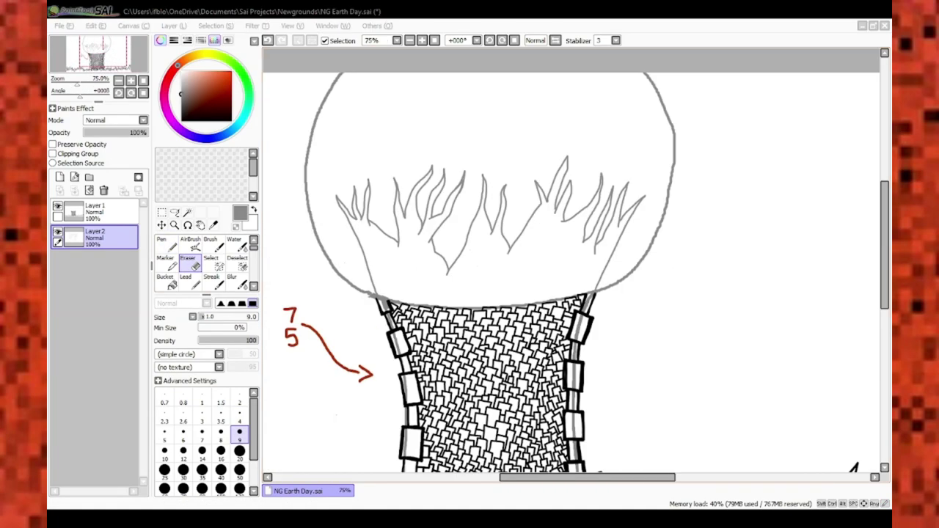
scroll(336, 415, "down", 2)
scroll(336, 411, "up", 4)
scroll(339, 397, "down", 4)
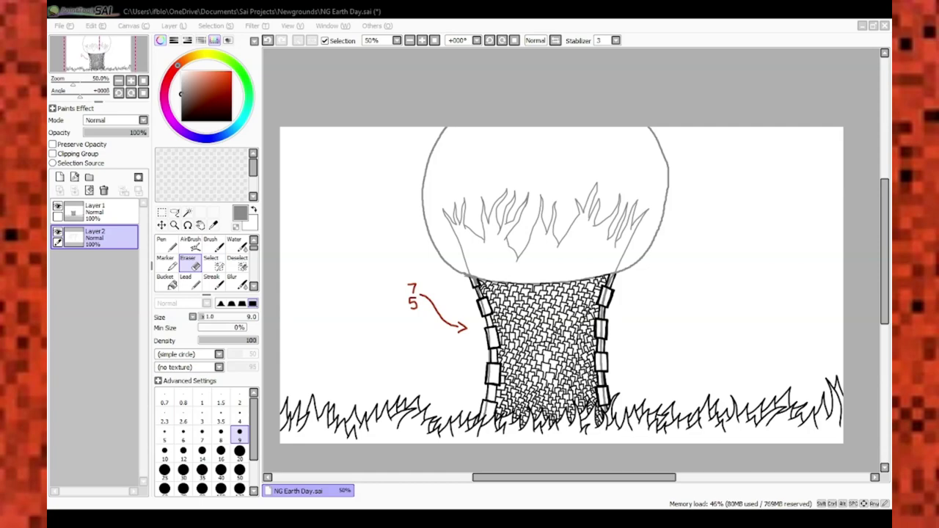
On Layer1, outline a black block with the Pen over the round shape's outline at the trunk's upper left corner
key("ctrl+plus")
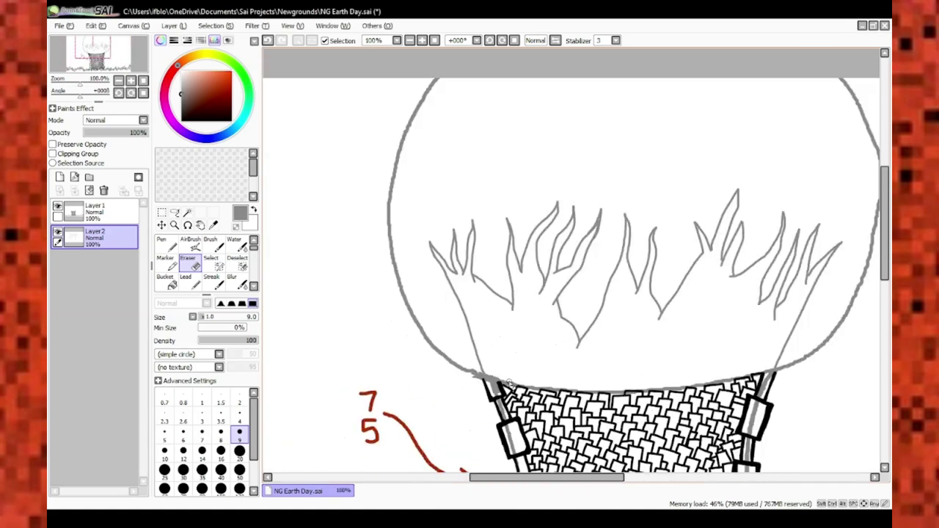
key("ctrl+plus")
key("ctrl+plus")
key("ctrl+plus")
left_click(94, 212)
left_click(166, 243)
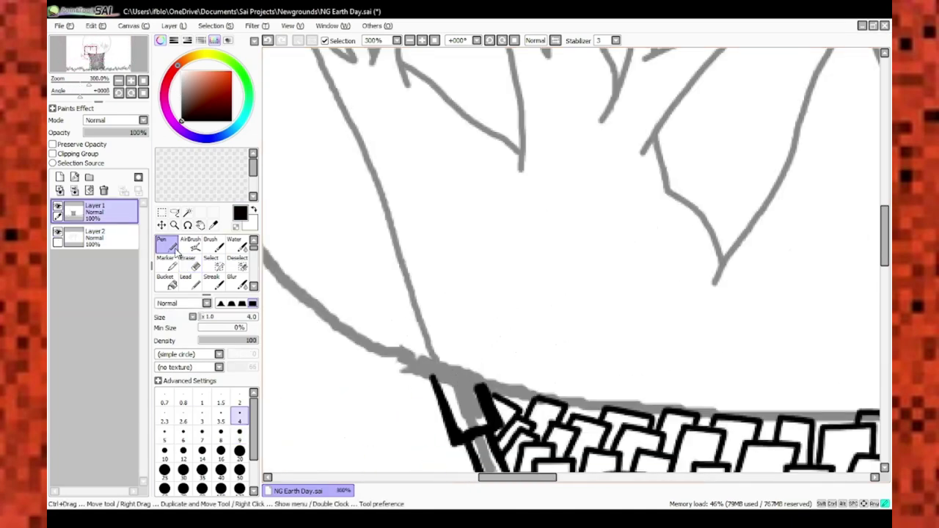
left_click_drag(416, 339, 433, 393)
scroll(439, 391, "down", 2)
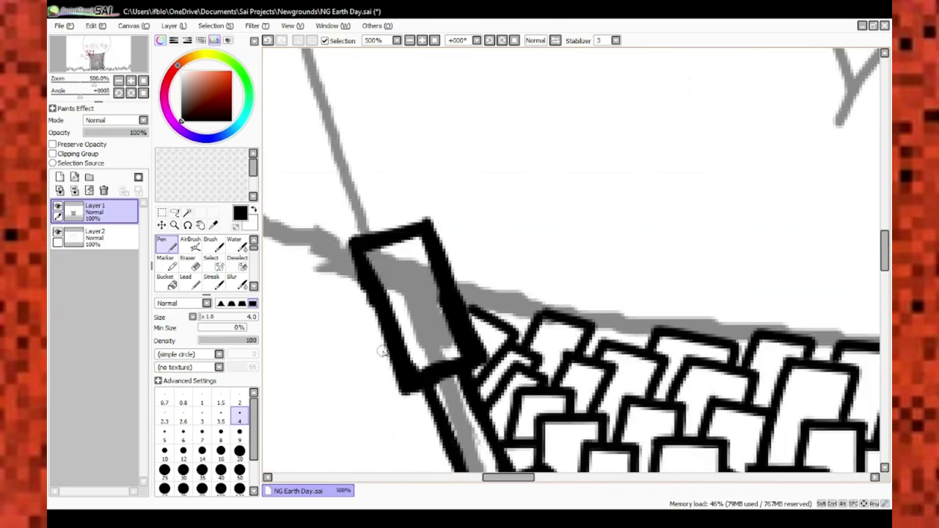
Up the left branch, draw a narrow connector at brush size 5 and a wider block above it at size 7
key("ctrl+minus")
left_click(164, 433)
left_click_drag(424, 326, 456, 429)
left_click_drag(466, 316, 506, 419)
left_click(201, 435)
left_click_drag(400, 325, 479, 306)
left_click_drag(400, 308, 444, 192)
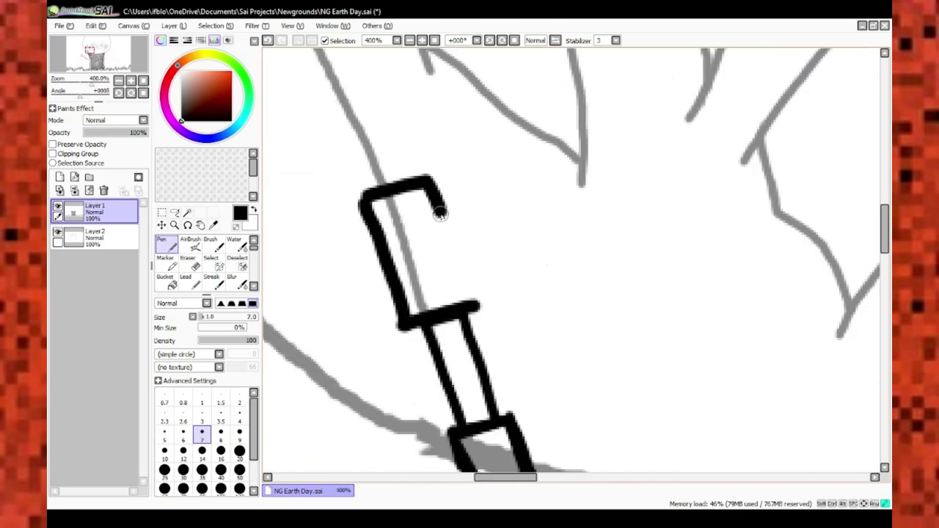
key("ctrl+z")
Outline a narrower segment above the left branch's wide block at brush size 5, undoing misplaced strokes
key("ctrl+plus")
left_click(165, 433)
left_click_drag(451, 367, 419, 279)
key("ctrl+z")
mouse_move(481, 396)
left_mouse_down()
mouse_move(485, 275)
mouse_move(572, 305)
left_mouse_up()
key("ctrl+z")
Outline a thick block at brush size 7 where the right branch leaves the trunk's upper right corner
left_click(202, 435)
key("ctrl+minus")
key("ctrl+minus")
key("ctrl+minus")
key("ctrl+plus")
key("ctrl+plus")
key("ctrl+plus")
left_click_drag(487, 334, 596, 220)
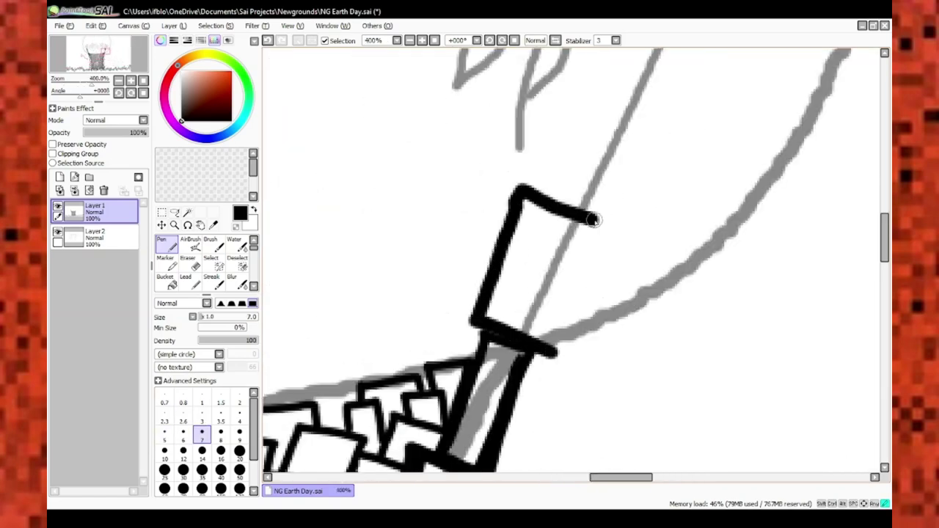
key("ctrl+minus")
key("ctrl+minus")
key("ctrl+plus")
left_click_drag(462, 129, 503, 262)
left_click_drag(371, 209, 429, 132)
Draw a narrower segment at brush size 5 above the thick block on the right branch
key("ctrl+minus")
key("ctrl+minus")
key("ctrl+minus")
key("ctrl+plus")
key("ctrl+plus")
key("ctrl+plus")
key("ctrl+plus")
key("ctrl+plus")
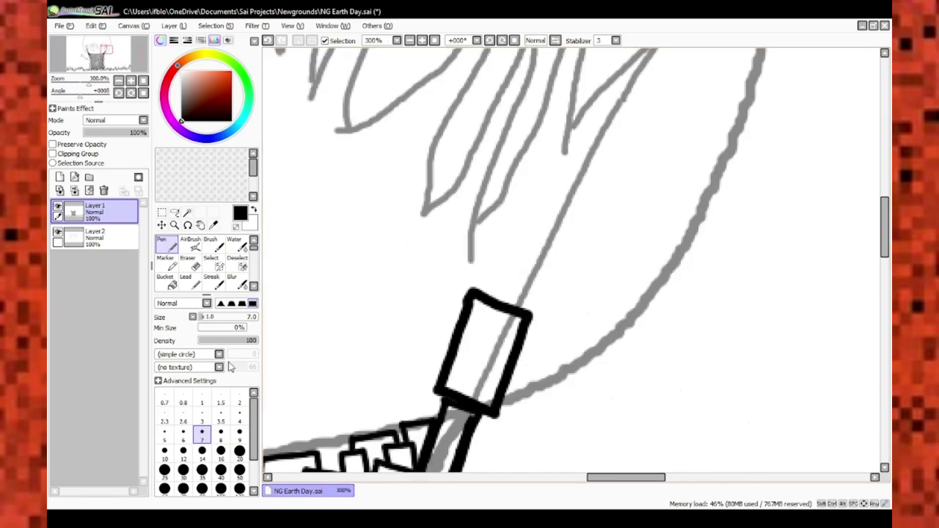
key("ctrl+minus")
key("ctrl+minus")
key("ctrl+minus")
key("ctrl+minus")
key("ctrl+minus")
key("ctrl+plus")
key("ctrl+plus")
key("ctrl+plus")
key("ctrl+plus")
key("ctrl+plus")
key("ctrl+plus")
key("ctrl+plus")
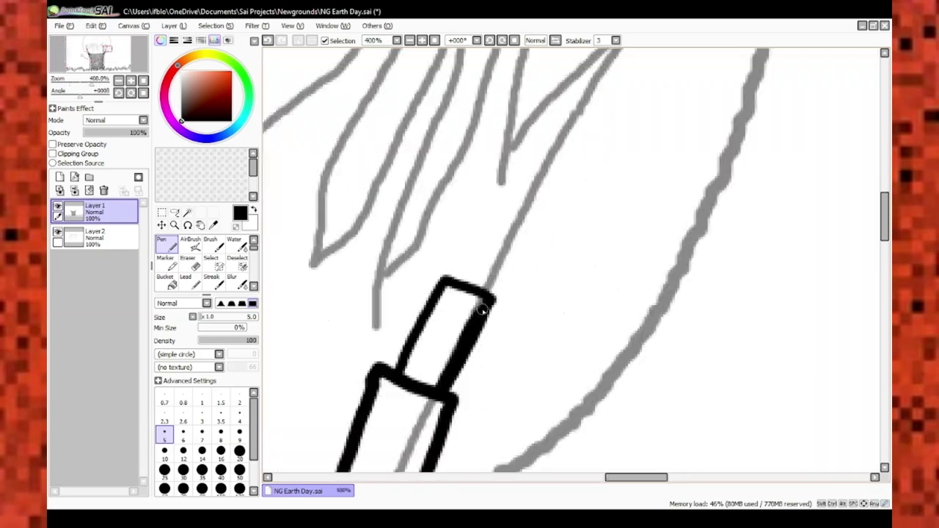
Reduce the brush size to 4 and draw tapering segments up to the tip of the right branch
key("bracketleft")
key("ctrl+plus")
key("ctrl+minus")
mouse_move(514, 213)
left_mouse_down()
mouse_move(580, 128)
mouse_move(605, 140)
left_mouse_up()
scroll(543, 176, "up", 2)
left_click_drag(584, 121, 543, 176)
Outline thin tapering segments along the upper left branch to its outermost tip, redrawing a stroke that is undone
key("ctrl+minus")
key("ctrl+minus")
key("ctrl+minus")
key("ctrl+minus")
key("ctrl+minus")
key("ctrl+plus")
key("ctrl+plus")
key("ctrl+plus")
key("ctrl+plus")
key("ctrl+plus")
key("ctrl+plus")
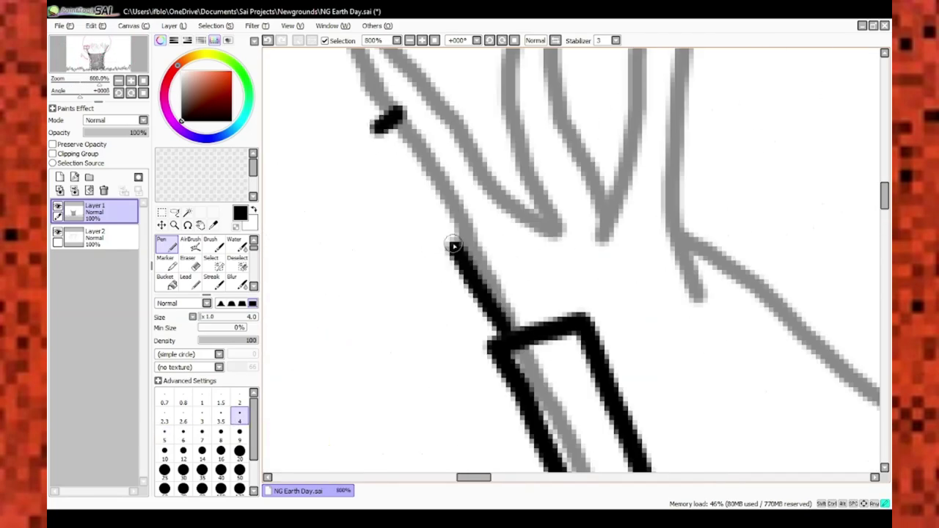
left_click_drag(451, 247, 377, 116)
key("ctrl+z")
scroll(452, 275, "up", 1)
left_click_drag(451, 277, 382, 117)
key("ctrl+minus")
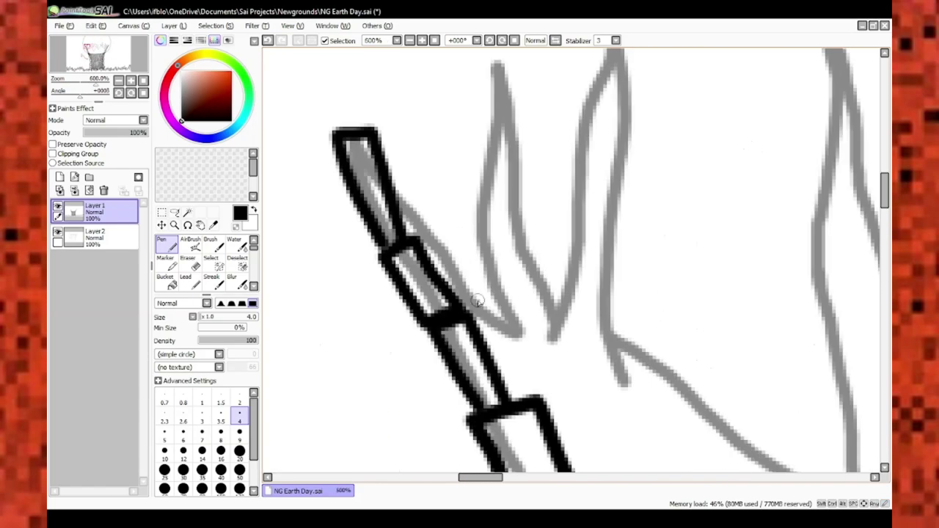
Outline the left branch's second and third twigs with small black segments following the grey sketch
left_click_drag(476, 165, 514, 63)
key("ctrl+minus")
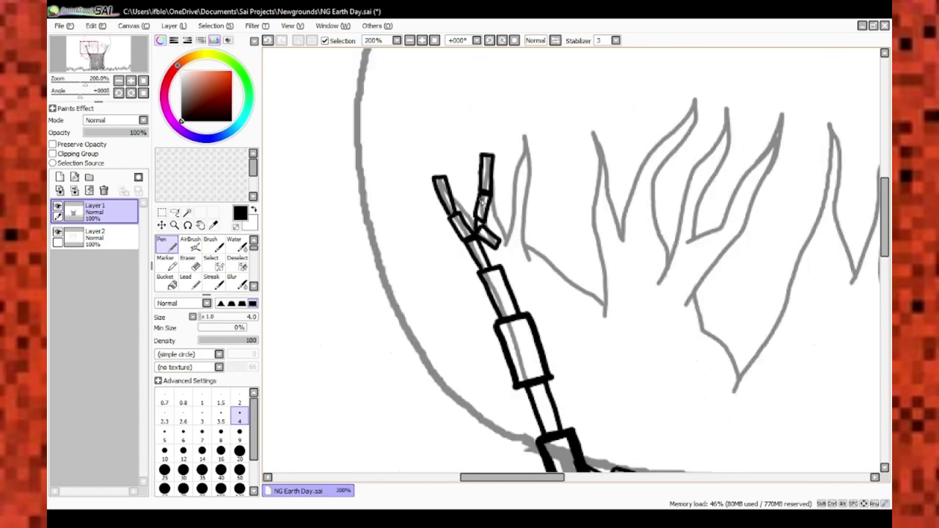
key("ctrl+plus")
left_click_drag(514, 143, 499, 187)
key("ctrl+minus")
key("ctrl+plus")
left_click_drag(561, 246, 579, 203)
Join the left twigs at their base with short segments and extend a diagonal chain down to the second fork
key("ctrl+plus")
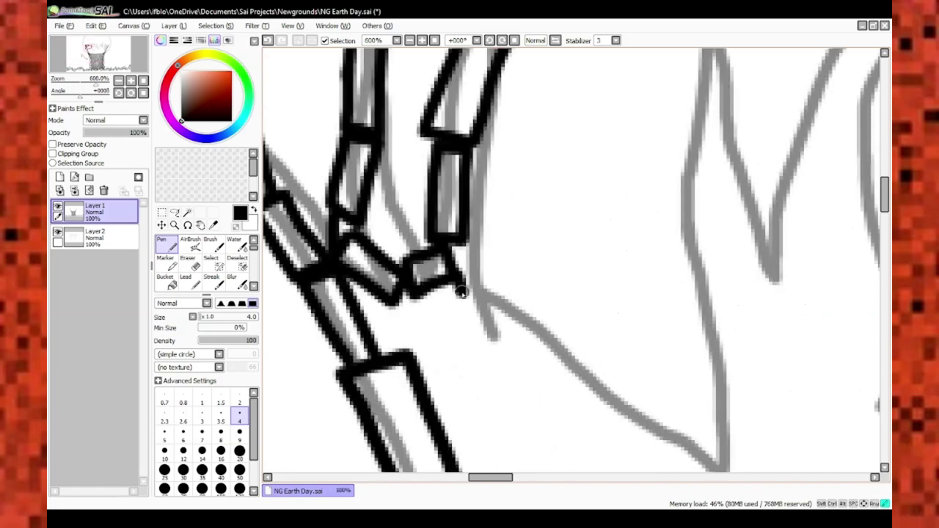
key("ctrl+plus")
mouse_move(444, 290)
left_mouse_down()
mouse_move(571, 391)
mouse_move(470, 272)
left_mouse_up()
key("ctrl+minus")
key("ctrl+minus")
key("ctrl+minus")
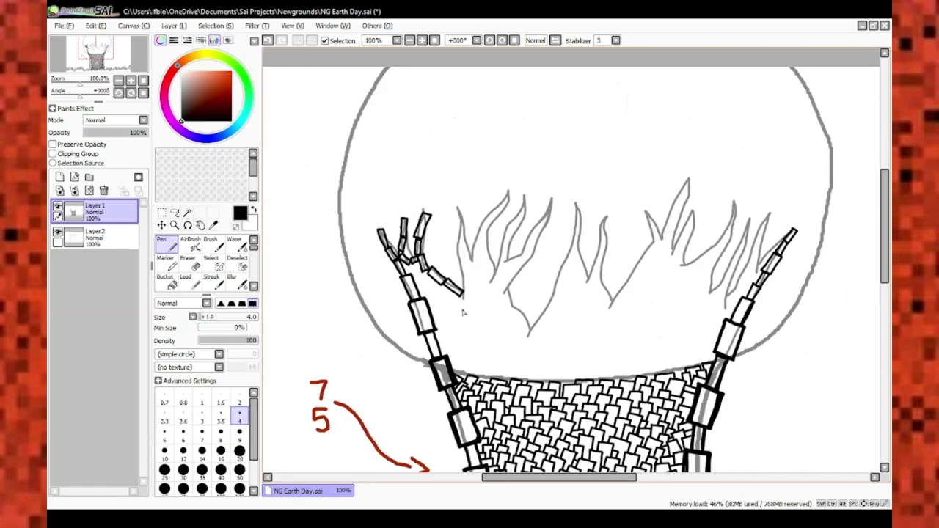
Close the corner block at the left chain's second fork and start stacking small black segments up its vertical twig
key("ctrl+plus")
key("ctrl+plus")
key("ctrl+plus")
key("ctrl+plus")
key("ctrl+plus")
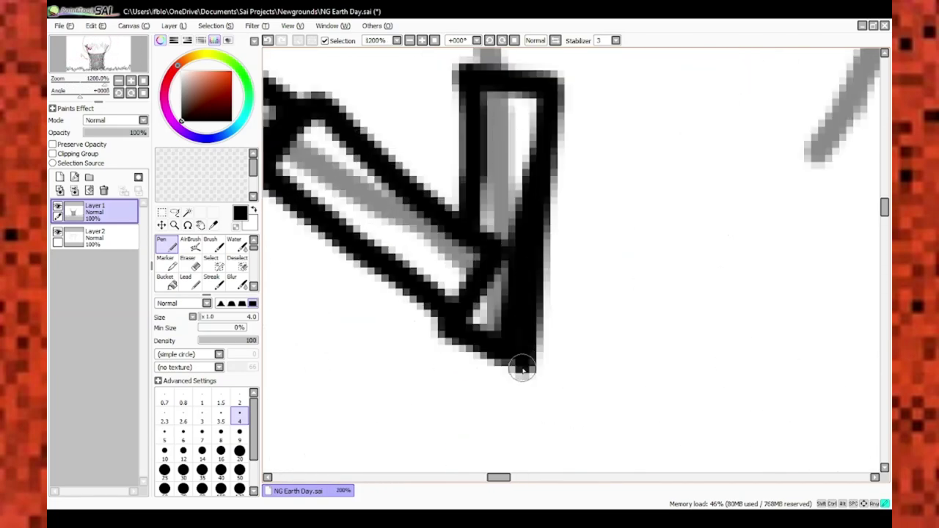
key("e")
key("n")
key("ctrl+minus")
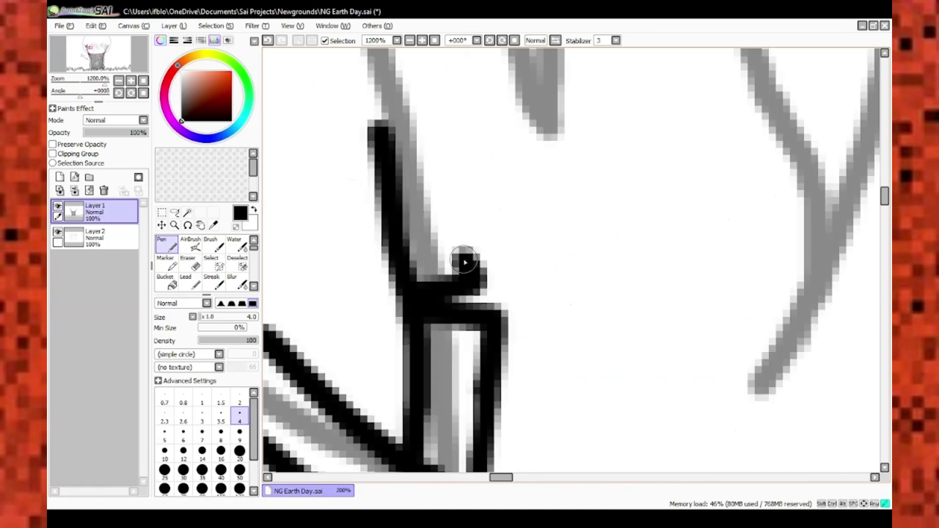
mouse_move(514, 220)
left_mouse_down()
mouse_move(424, 97)
mouse_move(433, 115)
left_mouse_up()
key("ctrl+minus")
key("ctrl+minus")
key("ctrl+minus")
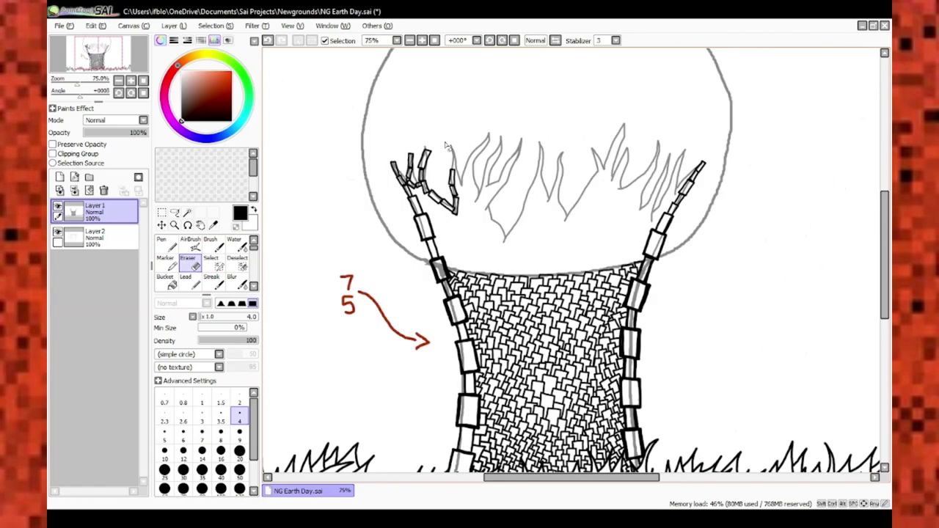
Finish the vertical twig's segments and add short blocks along the small offshoot descending beside it
key("ctrl+plus")
key("ctrl+plus")
key("ctrl+plus")
key("ctrl+plus")
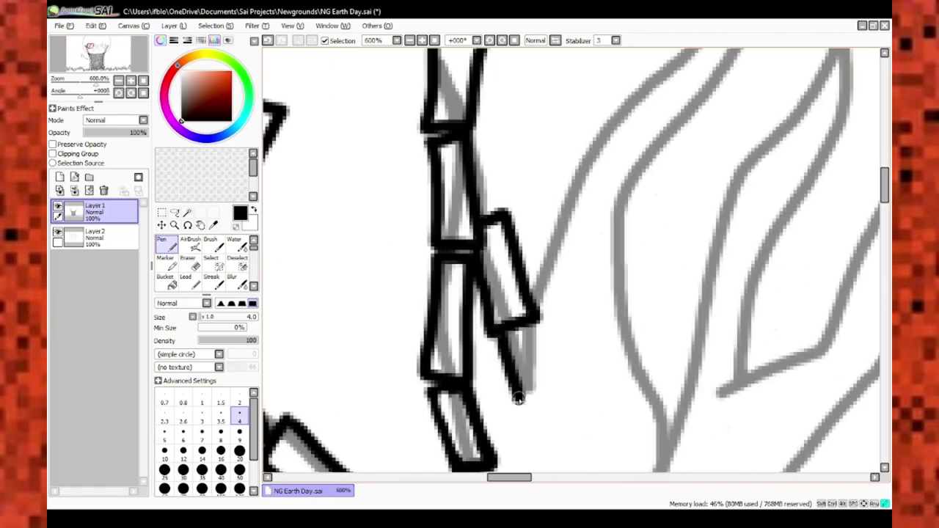
left_click_drag(547, 198, 552, 272)
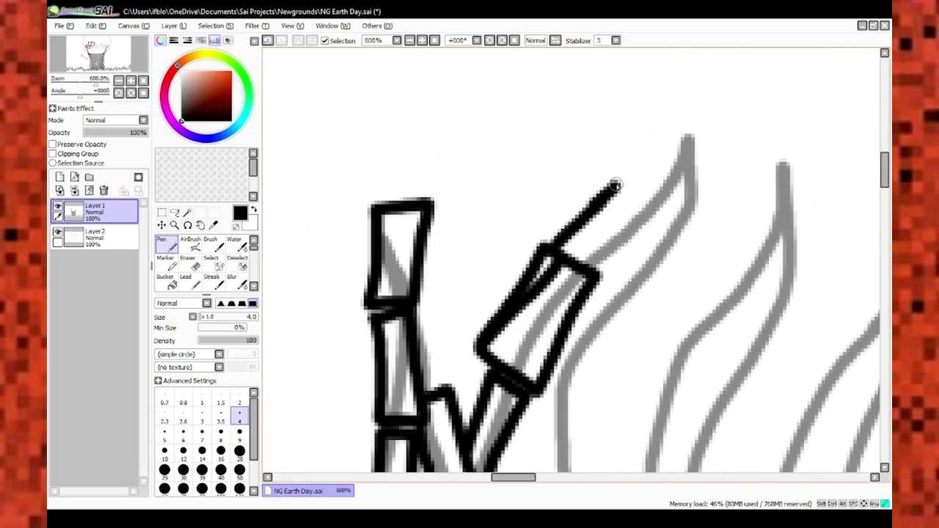
Outline segments up the slanted twig from the offshoot to its tip and clean overlapping lines with the Eraser
key("ctrl+minus")
key("ctrl+minus")
key("ctrl+plus")
key("ctrl+plus")
key("e")
key("ctrl+minus")
key("ctrl+minus")
key("ctrl+minus")
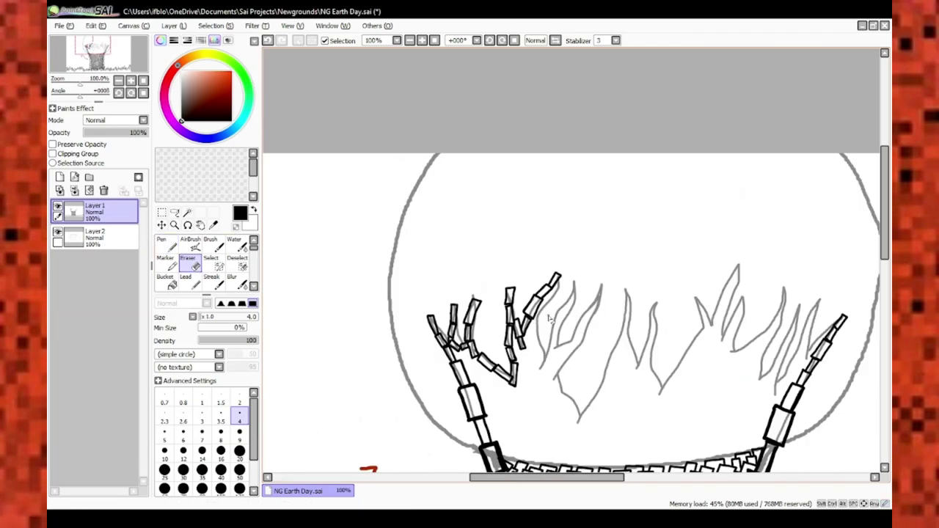
Draw small segments from below the slanted twig down to the next fork and up that fork's second twig
key("ctrl+plus")
key("ctrl+plus")
key("n")
key("ctrl+plus")
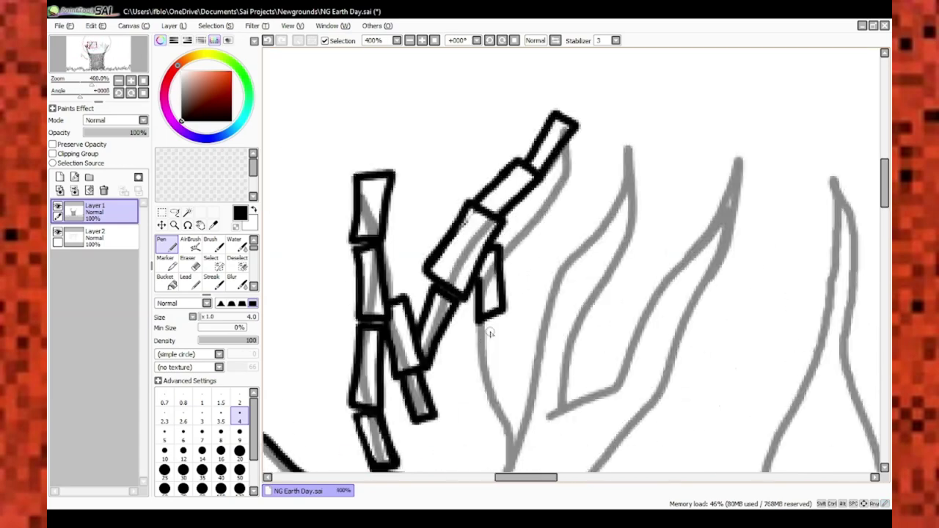
key("ctrl+plus")
mouse_move(490, 332)
left_mouse_down()
mouse_move(520, 280)
mouse_move(522, 400)
left_mouse_up()
key("ctrl+minus")
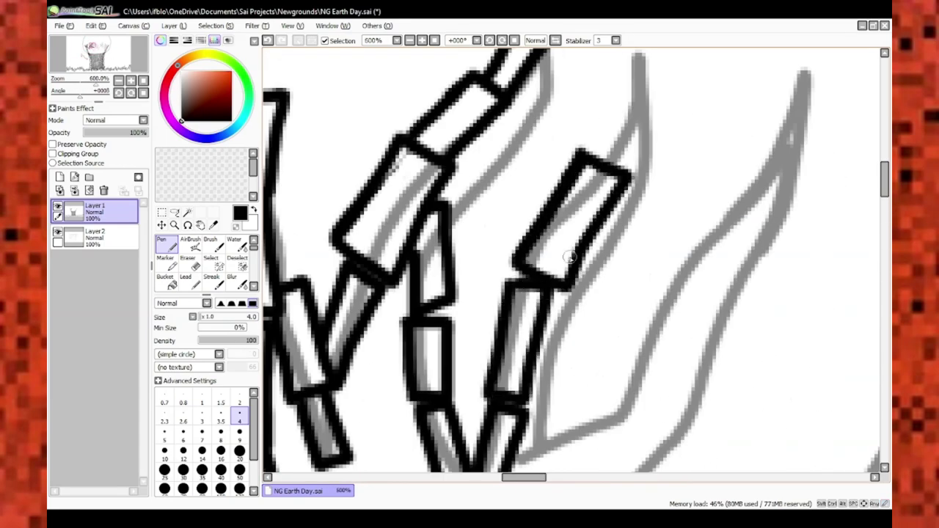
Add a base block under this fork and outline the side twig curving from it up to the third tip
key("ctrl+plus")
key("ctrl+minus")
left_click_drag(507, 334, 497, 367)
key("ctrl+minus")
left_click_drag(566, 345, 629, 262)
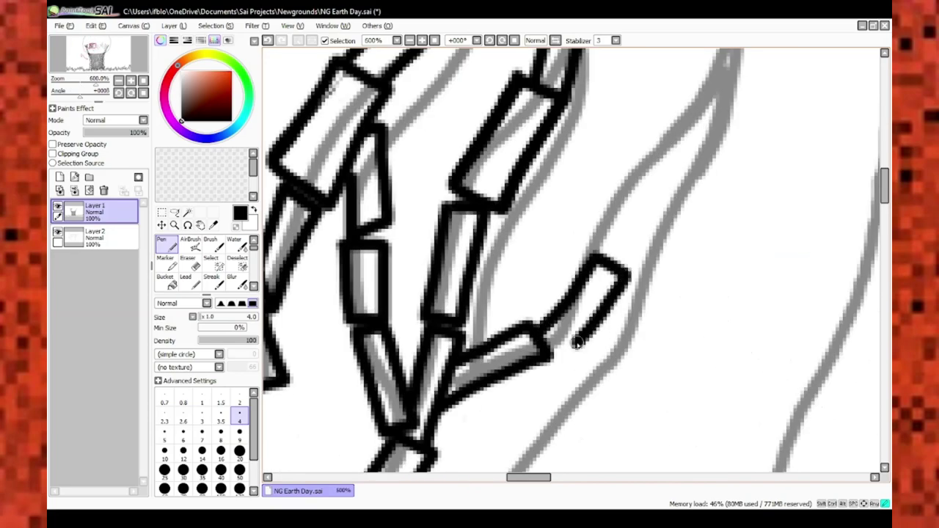
mouse_move(587, 345)
left_mouse_down()
mouse_move(634, 356)
mouse_move(552, 249)
mouse_move(688, 161)
left_mouse_up()
key("ctrl+plus")
key("ctrl+minus")
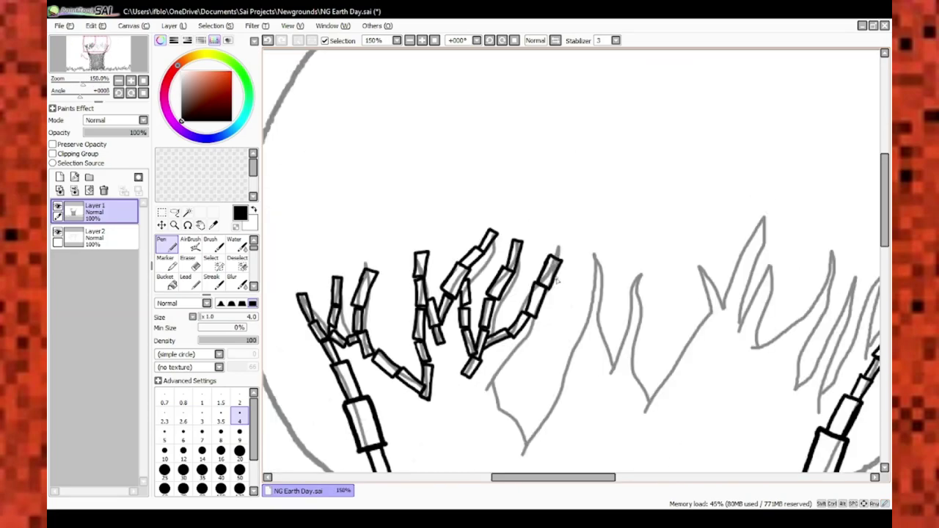
Extend segments from the third twig diagonally down its outer side and toward the large lower fork
key("ctrl+plus")
left_click_drag(600, 225, 587, 276)
key("ctrl+plus")
key("ctrl+minus")
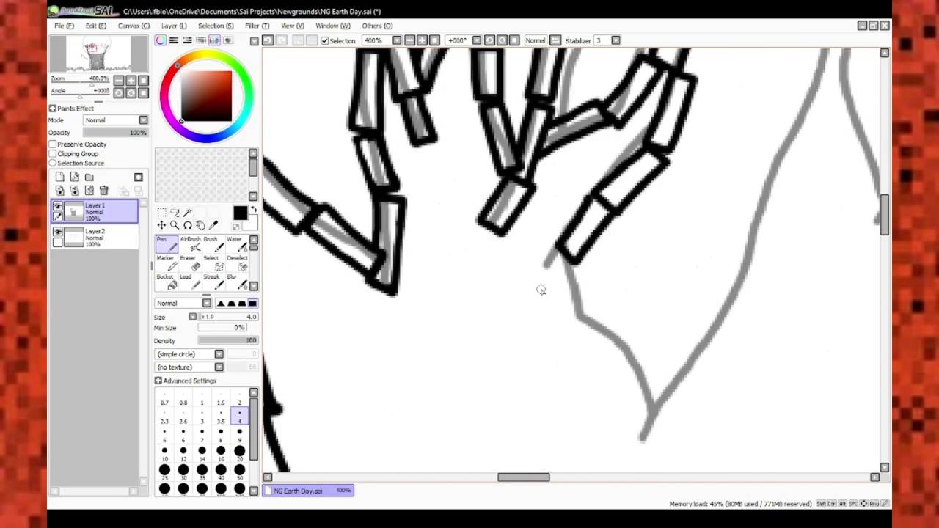
key("ctrl+plus")
left_click_drag(587, 242, 541, 298)
left_click_drag(579, 354, 525, 397)
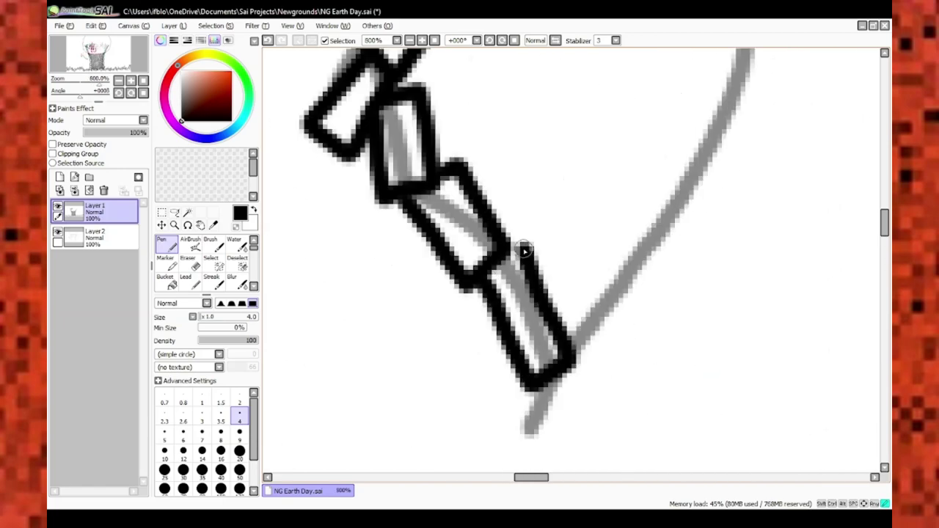
Place the base block of the large lower fork and begin the long central branch rising from it
key("ctrl+minus")
key("ctrl+plus")
key("ctrl+minus")
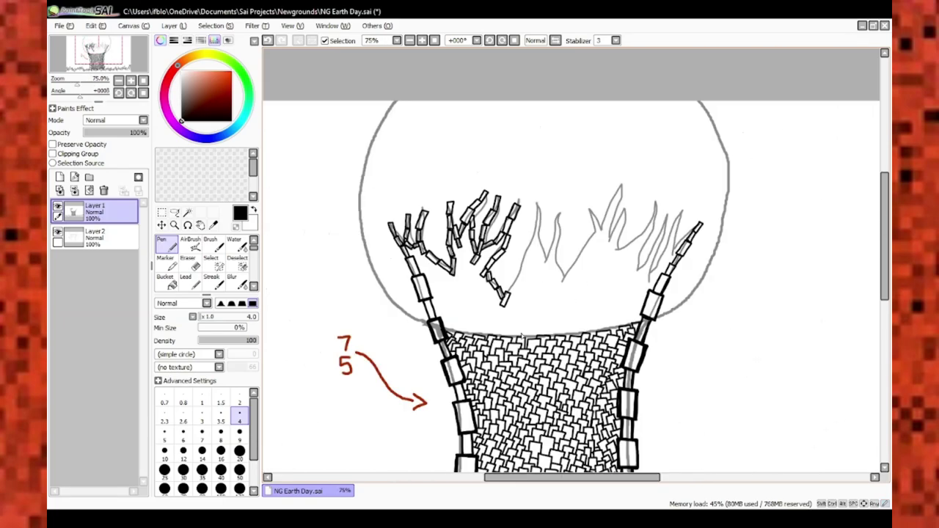
key("ctrl+plus")
key("ctrl+plus")
key("ctrl+minus")
key("ctrl+plus")
left_click_drag(499, 130, 537, 154)
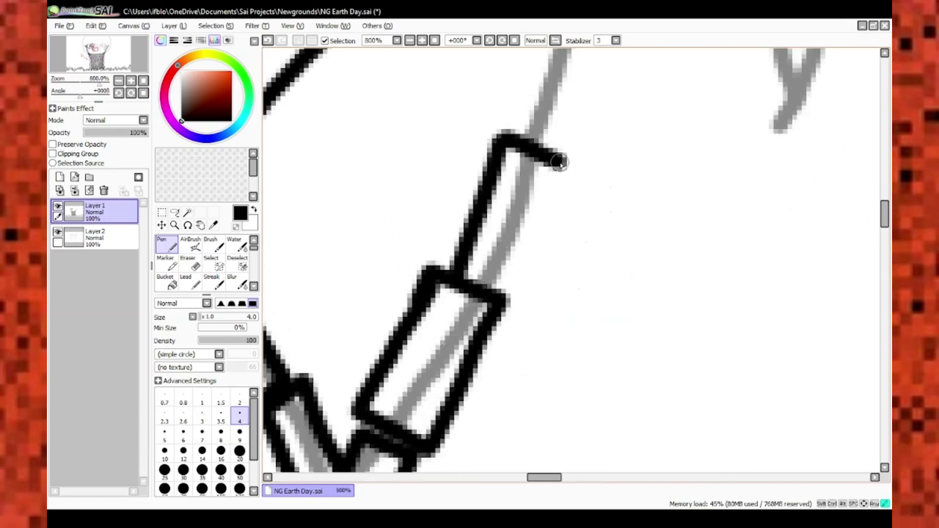
Continue the long central branch upward with tapering segments and cap its tip with an end block
key("ctrl+plus")
key("ctrl+minus")
key("ctrl+minus")
key("n")
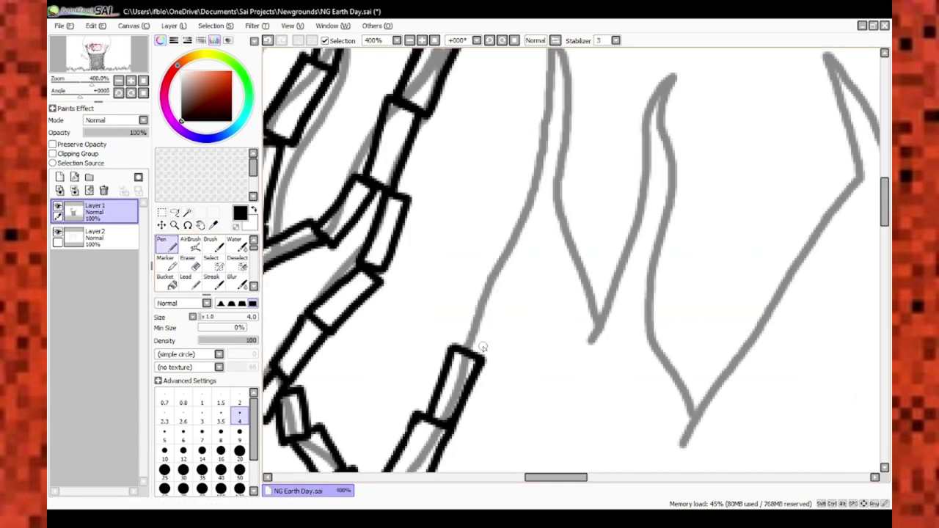
key("ctrl+plus")
key("ctrl+plus")
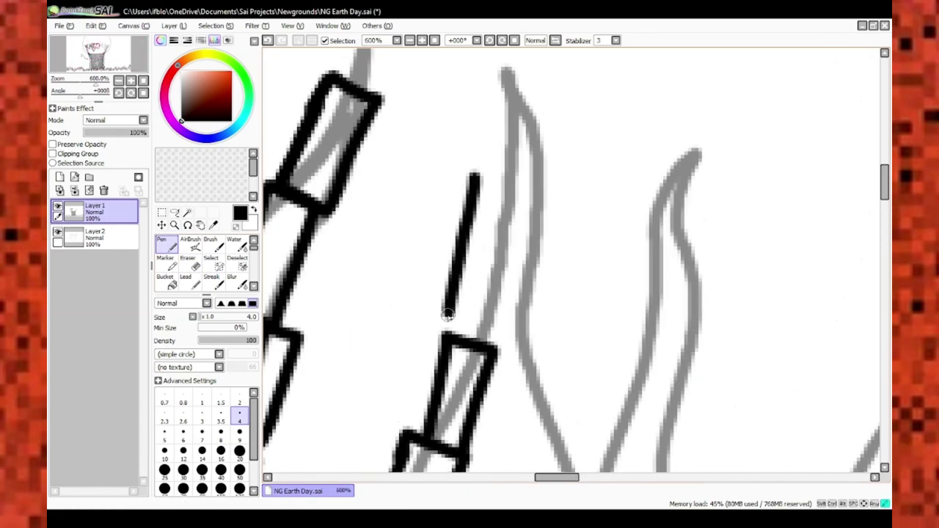
key("ctrl+minus")
key("ctrl+minus")
key("ctrl+minus")
key("ctrl+plus")
key("ctrl+plus")
key("ctrl+plus")
mouse_move(507, 186)
left_mouse_down()
mouse_move(472, 343)
mouse_move(516, 147)
left_mouse_up()
key("ctrl+minus")
key("ctrl+minus")
key("ctrl+plus")
key("ctrl+plus")
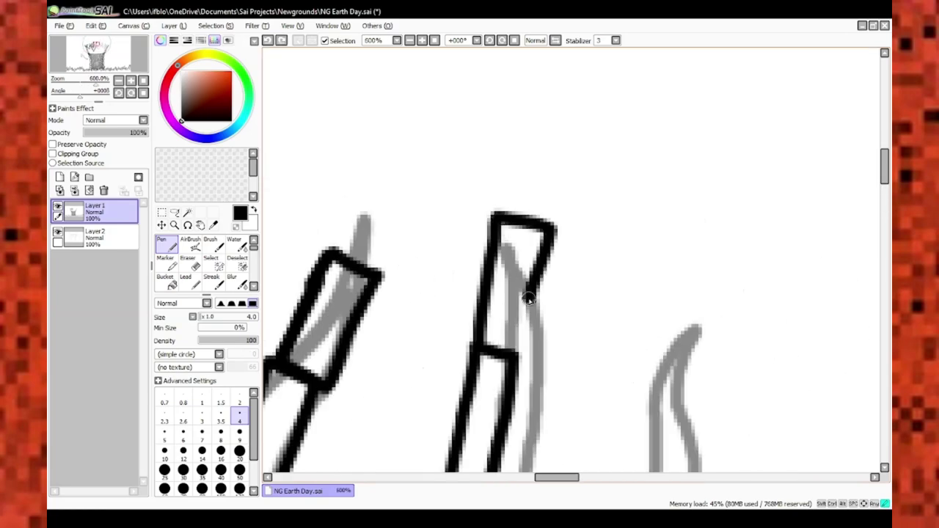
Outline narrow segments descending from the central branch's upper part to the small fork and add a base block there
key("ctrl+minus")
scroll(474, 291, "down", 3)
key("ctrl+plus")
key("ctrl+plus")
key("ctrl+plus")
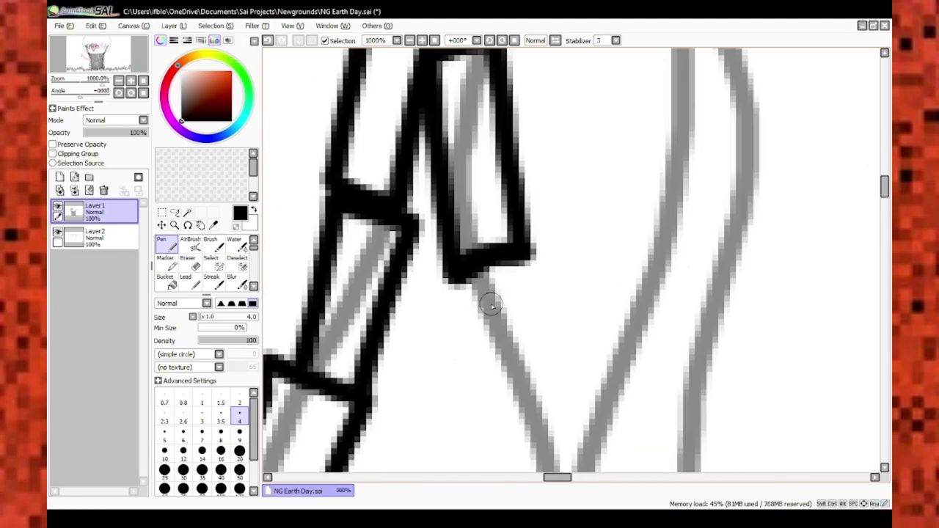
left_click_drag(499, 367, 545, 419)
key("ctrl+minus")
key("ctrl+minus")
key("ctrl+minus")
key("ctrl+minus")
key("ctrl+plus")
key("ctrl+plus")
key("ctrl+plus")
key("ctrl+plus")
key("ctrl+minus")
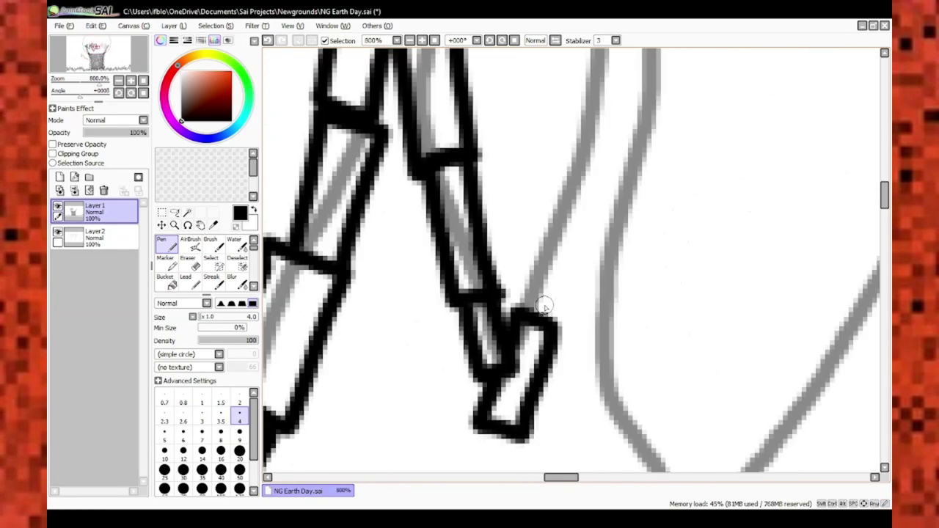
Stack segments up the short twig right of the small fork and finish it with a wider tip block
key("ctrl+minus")
left_click_drag(534, 168, 571, 210)
key("ctrl+plus")
key("ctrl+plus")
key("ctrl+minus")
key("ctrl+minus")
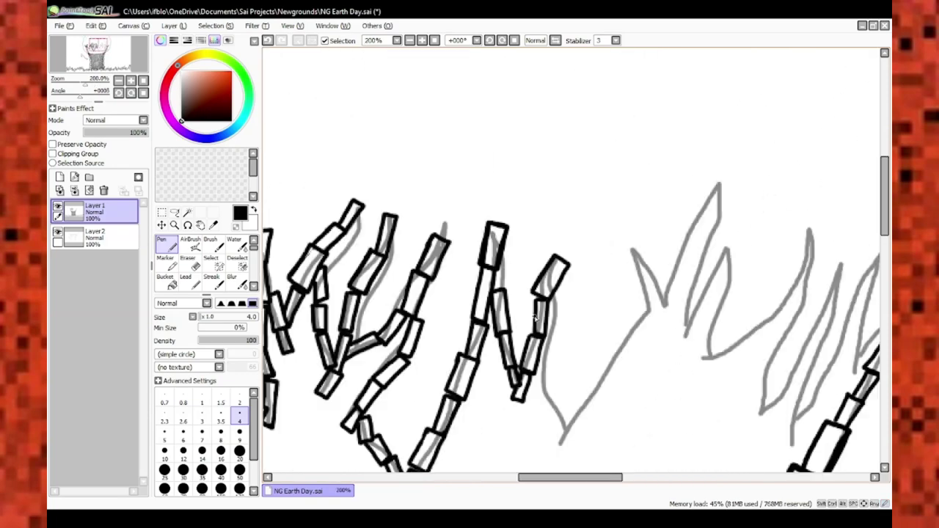
Outline segments down the short twig's far side to the next lower fork and draw its base block
key("ctrl+plus")
key("ctrl+plus")
key("ctrl+plus")
key("ctrl+plus")
left_click_drag(393, 466, 646, 121)
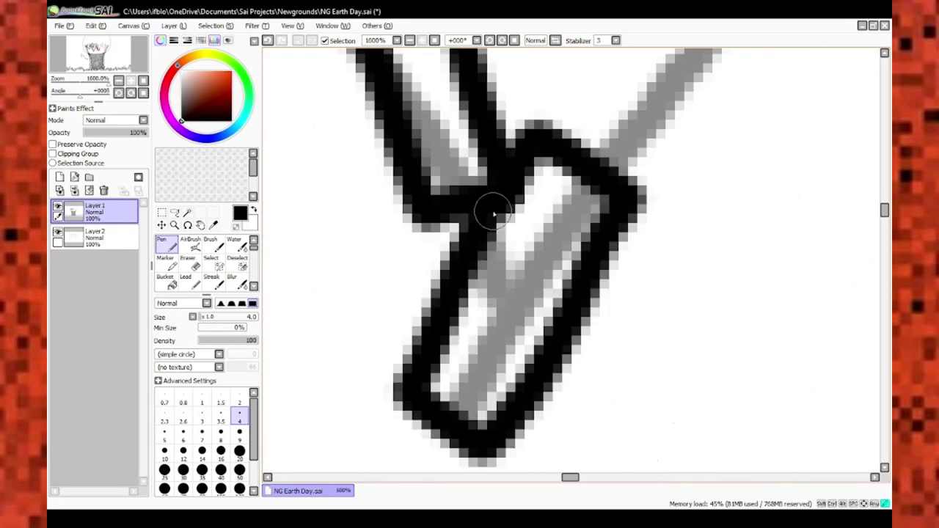
Draw block segments up the long diagonal branch rising right from this lower fork
key("ctrl+minus")
key("ctrl+minus")
key("ctrl+minus")
key("ctrl+plus")
key("ctrl+plus")
scroll(572, 213, "up", 3)
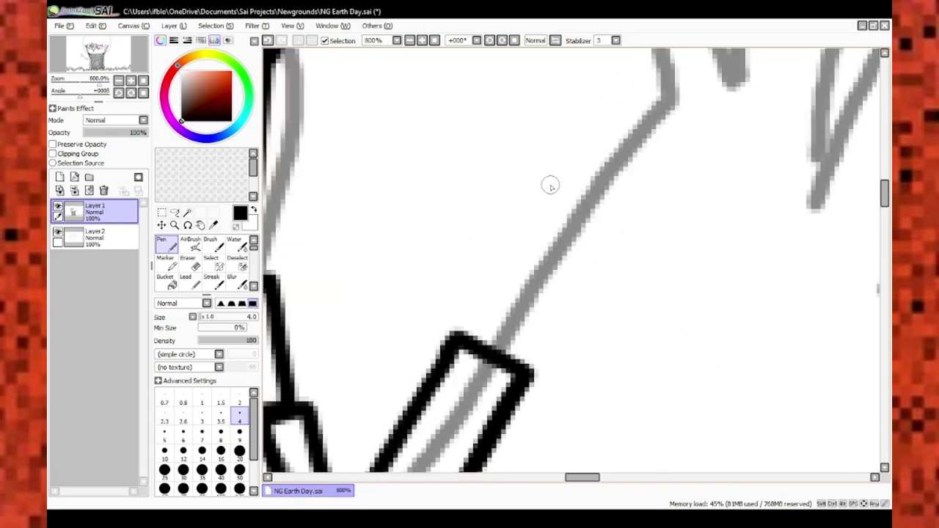
scroll(610, 206, "up", 3)
left_click_drag(587, 124, 638, 168)
Finish the diagonal branch's top segment and outline the two-block twig leaning left from it, tidying with the Eraser
key("ctrl+minus")
key("ctrl+minus")
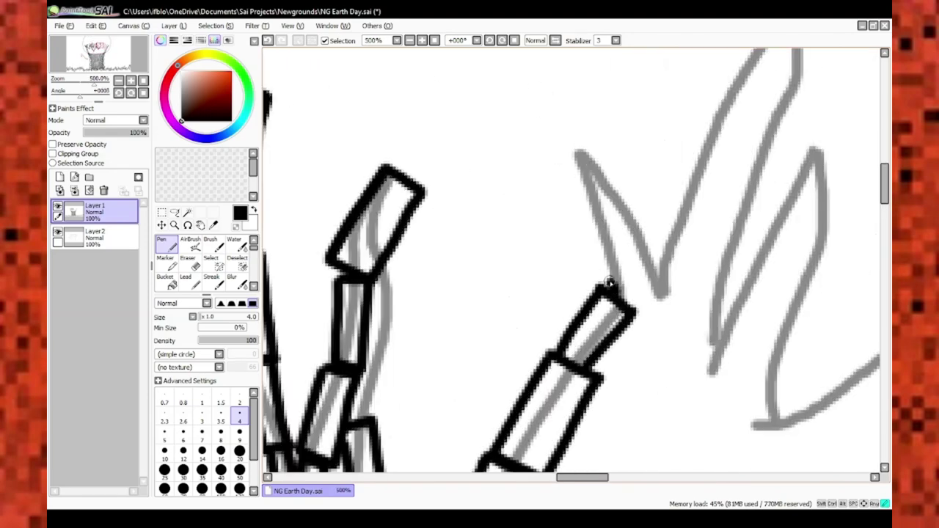
scroll(571, 129, "up", 2)
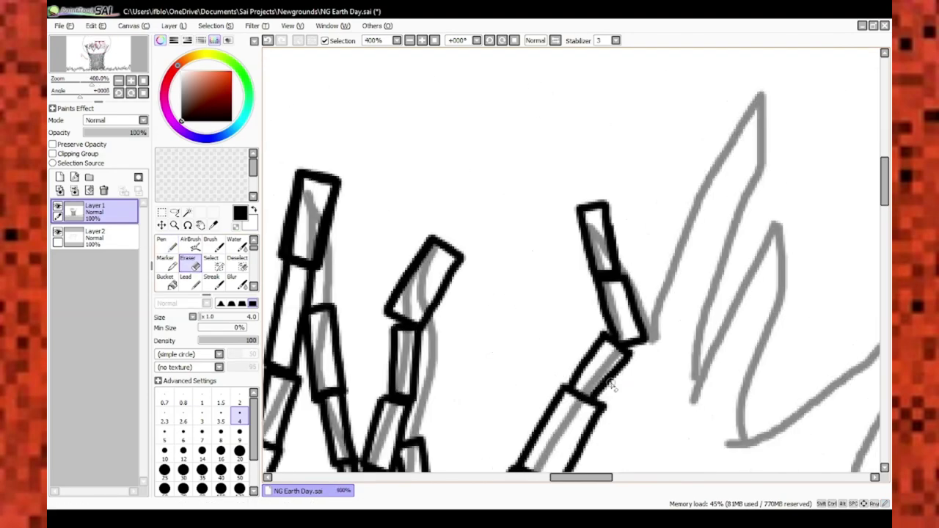
key("ctrl+plus")
key("ctrl+plus")
Outline the tall twig beside it in tapering segments up to the peak and add a short descending block at its base
scroll(557, 367, "down", 3)
key("ctrl+minus")
key("ctrl+plus")
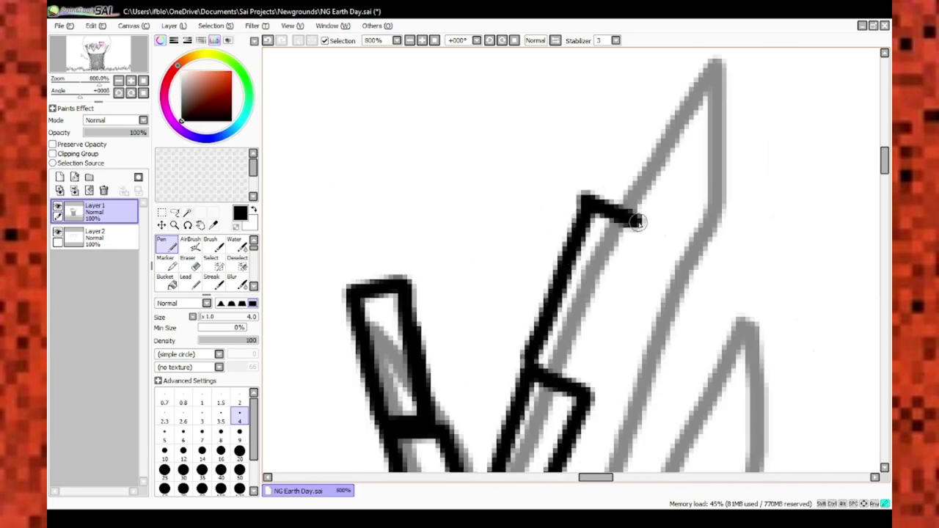
scroll(612, 262, "up", 3)
left_click_drag(686, 154, 637, 298)
key("ctrl+minus")
key("ctrl+minus")
key("ctrl+minus")
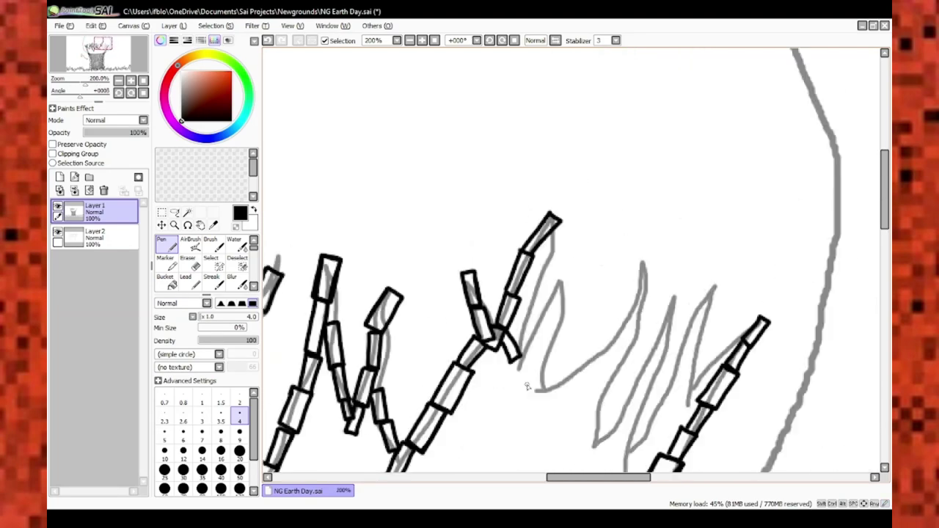
Draw the small slanted twig right of the tall one as three black segments
key("ctrl+plus")
key("ctrl+plus")
mouse_move(529, 288)
left_mouse_down()
mouse_move(574, 185)
mouse_move(611, 216)
left_mouse_up()
key("ctrl+minus")
key("ctrl+minus")
key("ctrl+minus")
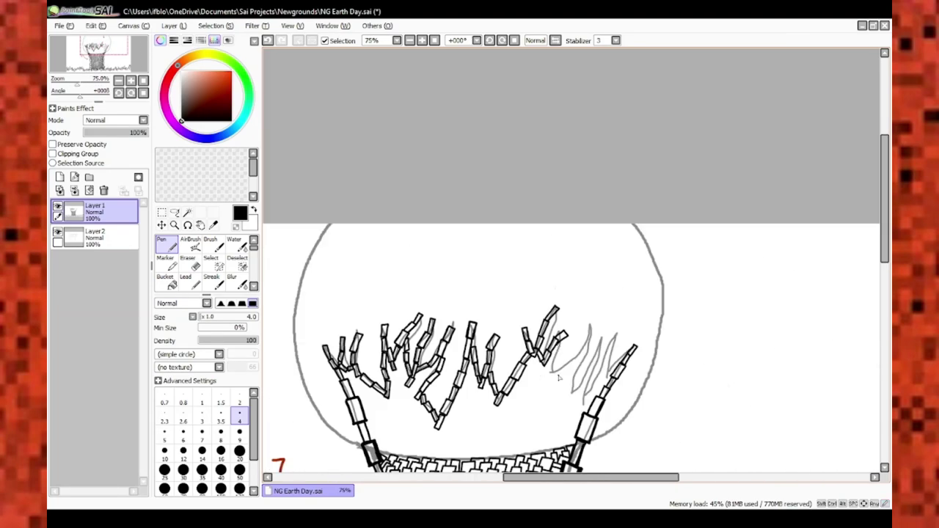
Extend a curved chain of segments rightward from the small slanted twig's base toward the next upright twig
key("ctrl+plus")
key("ctrl+plus")
left_click_drag(536, 370, 604, 403)
key("ctrl+minus")
key("ctrl+minus")
key("ctrl+minus")
key("ctrl+plus")
key("ctrl+plus")
key("ctrl+plus")
left_click_drag(638, 282, 690, 293)
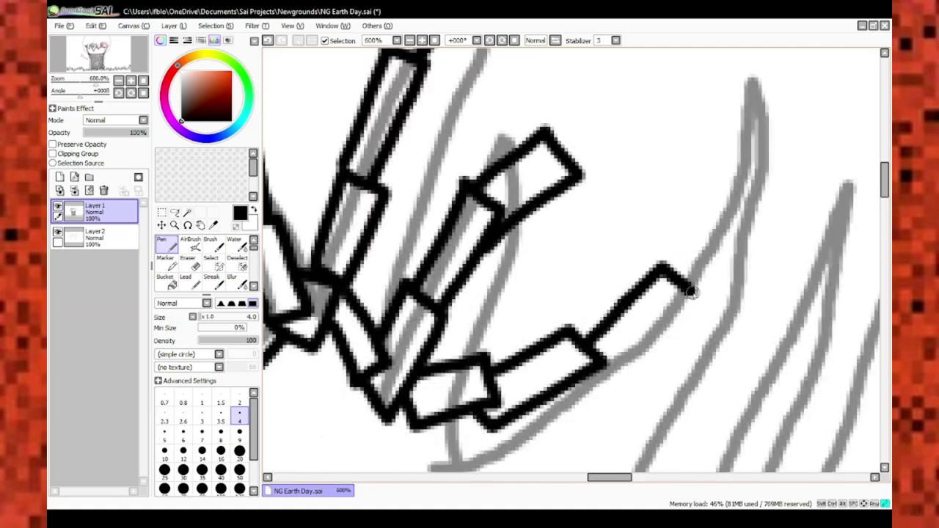
Carry the curved chain's segments upward along the upright twig toward its tip
key("ctrl+minus")
key("ctrl+minus")
key("ctrl+minus")
key("ctrl+plus")
key("ctrl+plus")
key("ctrl+plus")
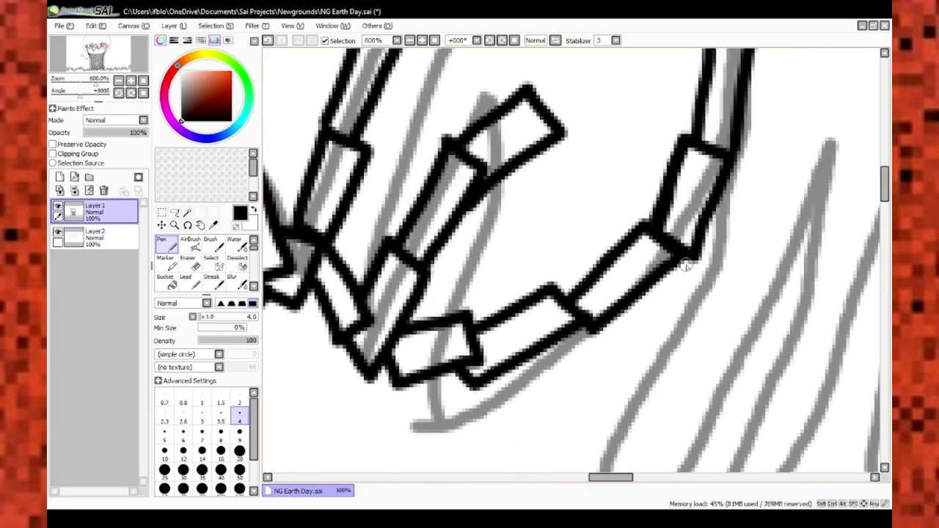
Draw a descending segment on the upright twig's far side and thin its overly thick edge with the Eraser
key("ctrl+minus")
key("ctrl+minus")
left_click_drag(706, 305, 716, 327)
key("ctrl+plus")
key("ctrl+plus")
key("ctrl+plus")
key("e")
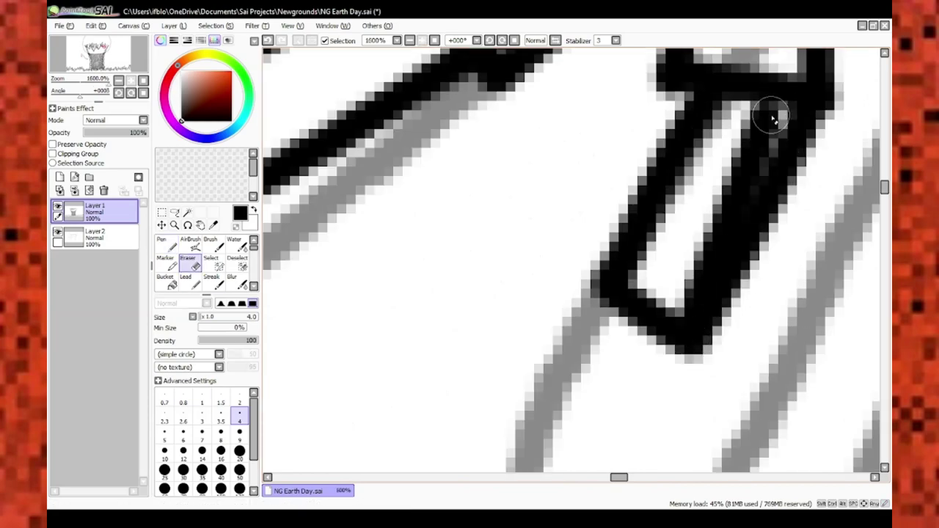
left_click_drag(770, 115, 763, 221)
key("ctrl+minus")
key("ctrl+minus")
key("ctrl+minus")
key("ctrl+minus")
Continue the descending chain of black segments to its lower end and add a short slanted segment beside it
key("n")
key("ctrl+plus")
key("ctrl+plus")
key("ctrl+minus")
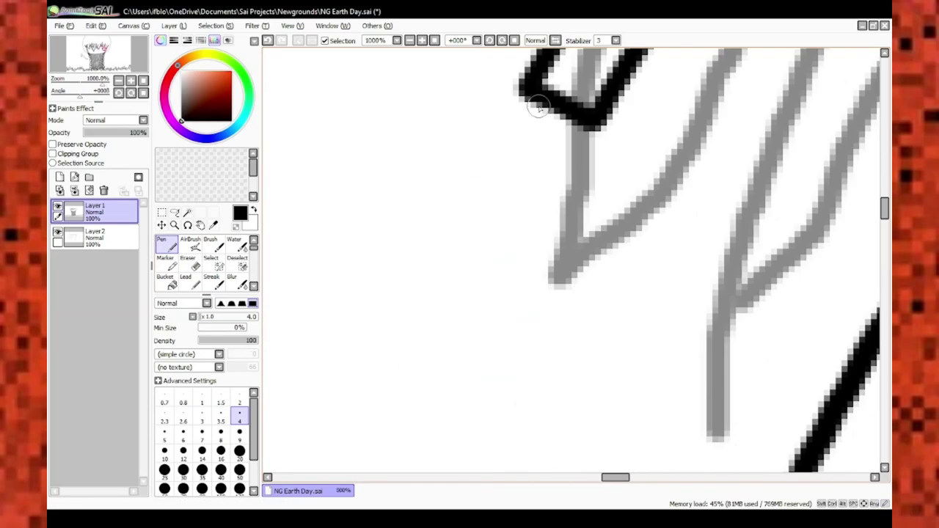
key("ctrl+minus")
key("ctrl+minus")
key("ctrl+minus")
key("ctrl+minus")
key("ctrl+plus")
key("ctrl+plus")
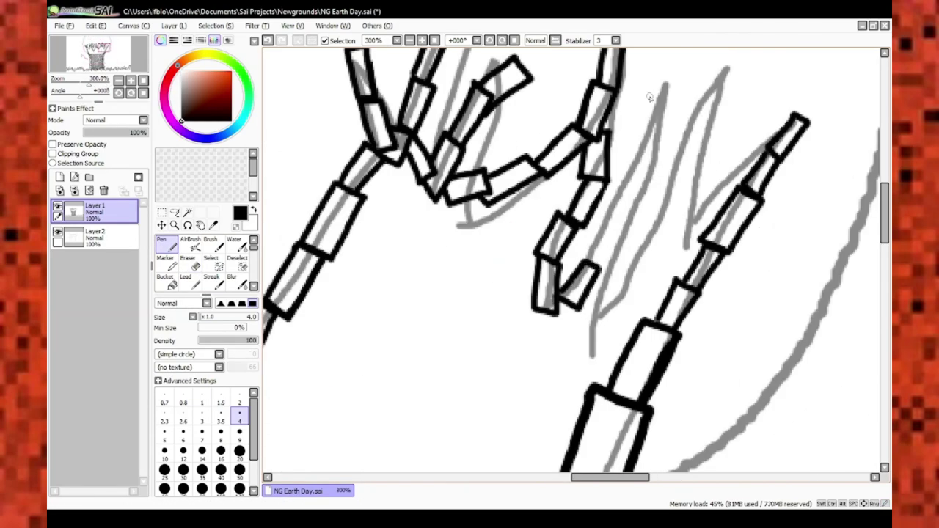
Ink the next upright grey twig as a chain of black segments from its tip down to its base
key("ctrl+plus")
key("ctrl+minus")
key("ctrl+minus")
key("ctrl+minus")
key("ctrl+plus")
key("ctrl+plus")
key("ctrl+plus")
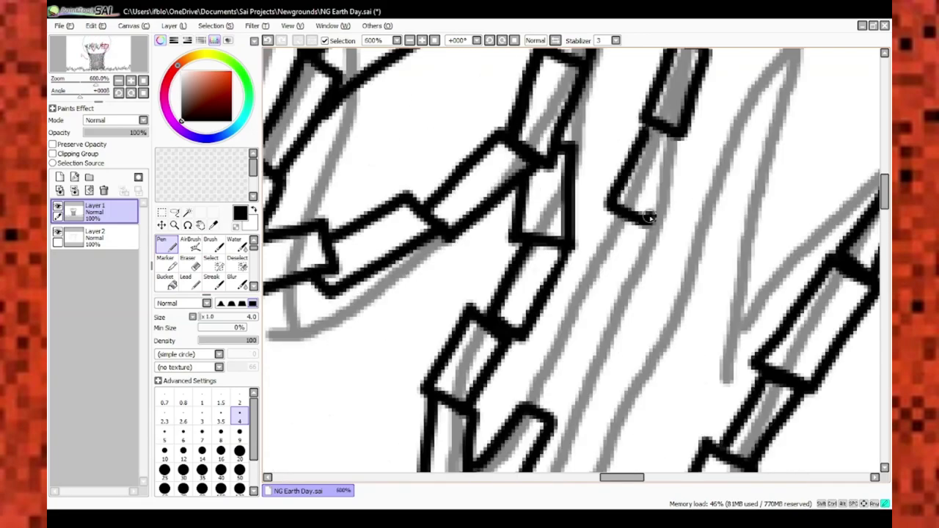
scroll(649, 217, "down", 6)
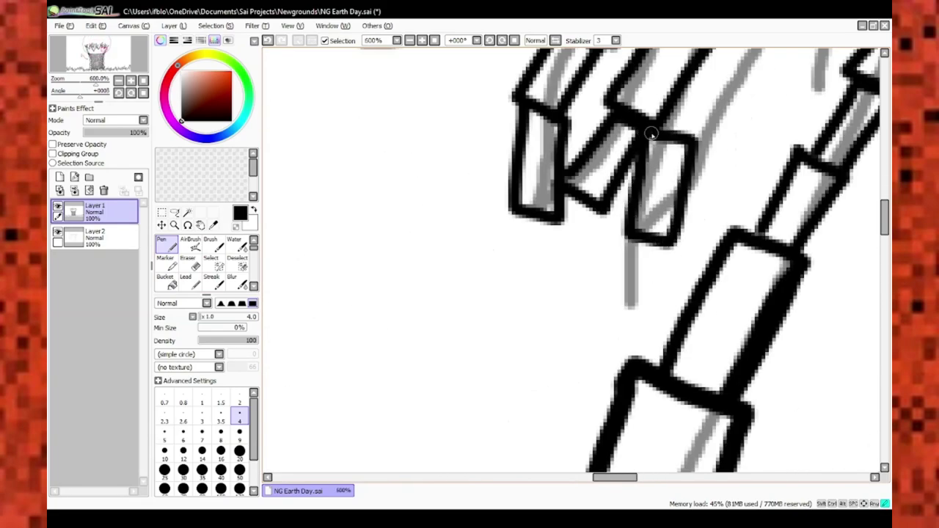
Ink the upright twig beside the outermost branch with stacked black segments from its base toward its tip
key("ctrl+minus")
key("ctrl+minus")
key("ctrl+plus")
key("ctrl+plus")
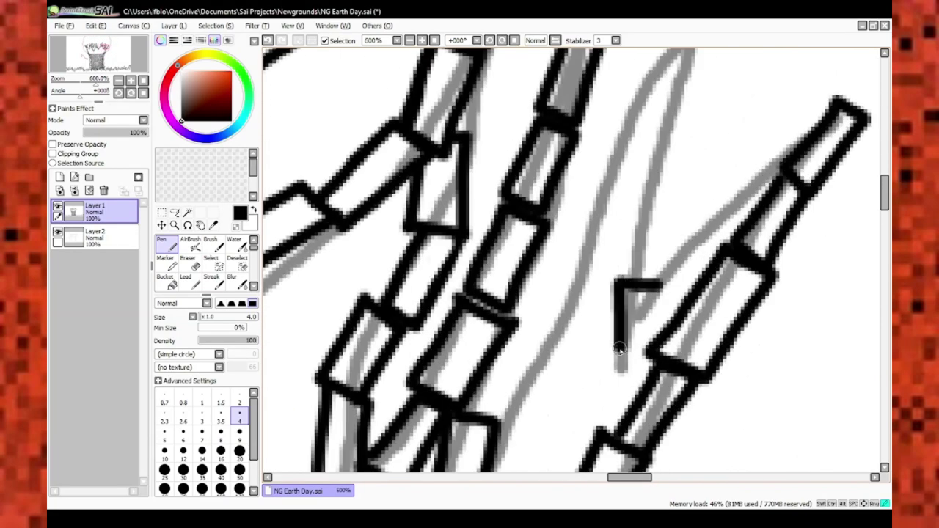
scroll(650, 147, "up", 6)
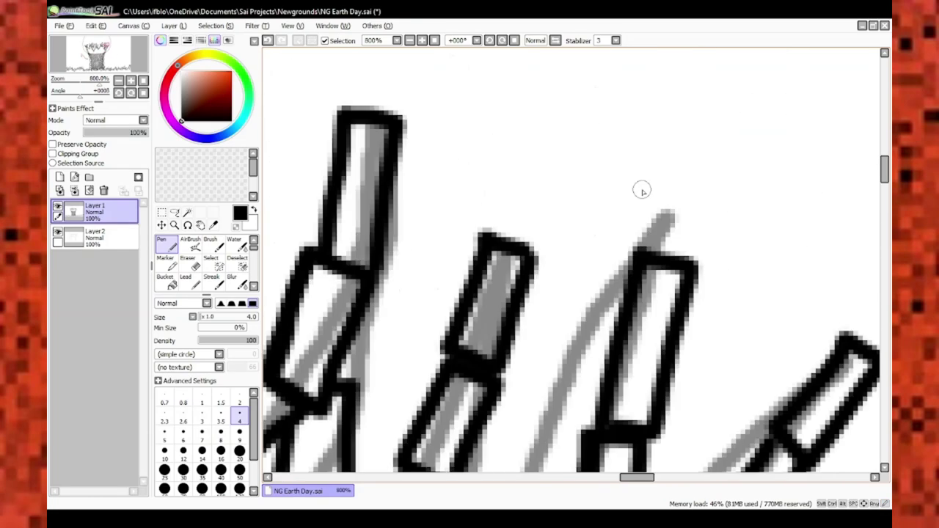
Ink the grey line between the last two upright twigs as a slanted chain of segments joining the outer twig
key("ctrl+minus")
key("ctrl+minus")
key("ctrl+plus")
key("ctrl+plus")
left_click_drag(593, 282, 583, 365)
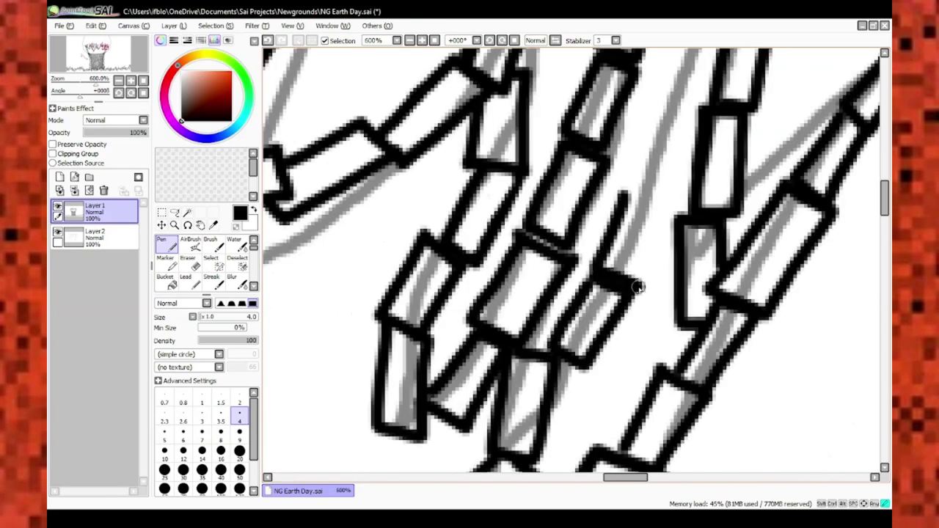
key("ctrl+minus")
key("ctrl+minus")
key("ctrl+plus")
key("ctrl+minus")
key("ctrl+minus")
key("ctrl+minus")
key("ctrl+minus")
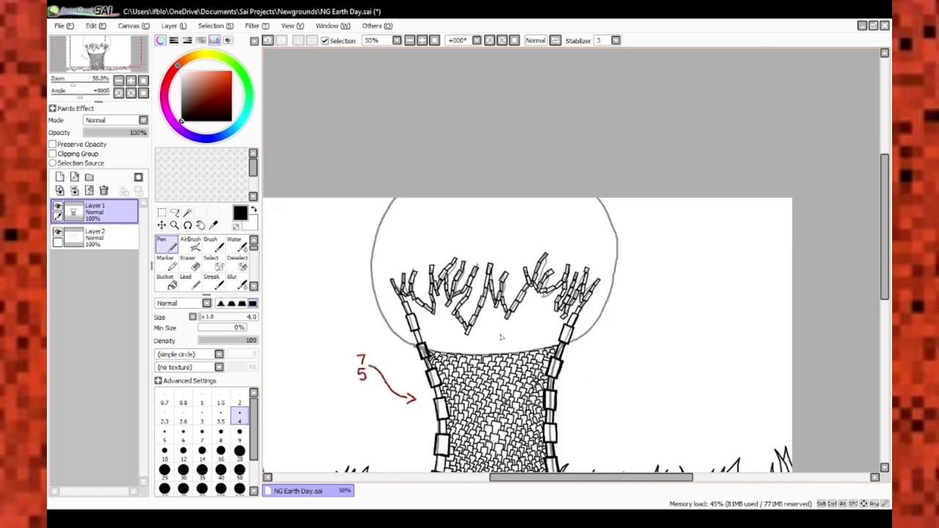
Clean up segment edges around the central V-shaped branch with the Eraser and return to the Pen
key("ctrl+plus")
key("ctrl+plus")
key("ctrl+plus")
key("ctrl+plus")
left_click(188, 262)
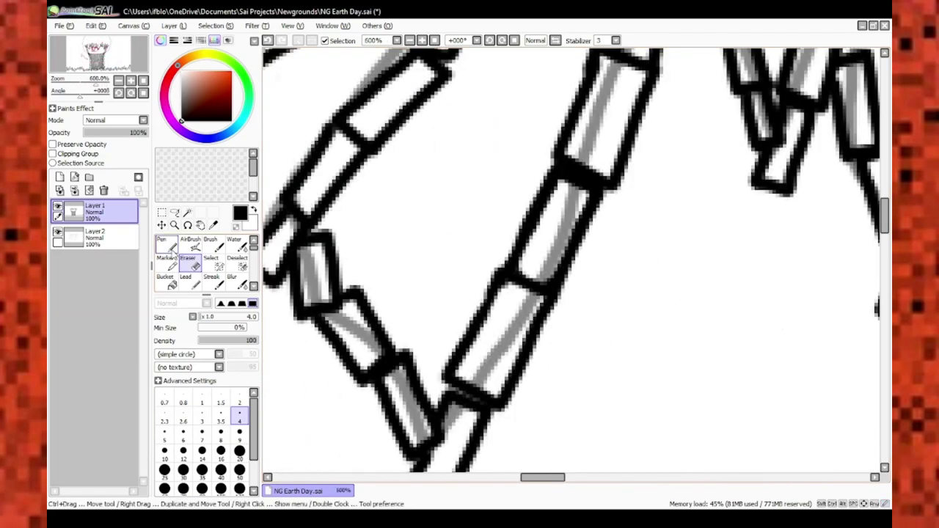
key("n")
Add a tip segment to the tall upright twig beside the outermost branch and lengthen it
key("ctrl+minus")
key("ctrl+minus")
key("ctrl+plus")
key("ctrl+plus")
key("ctrl+minus")
key("ctrl+minus")
key("ctrl+plus")
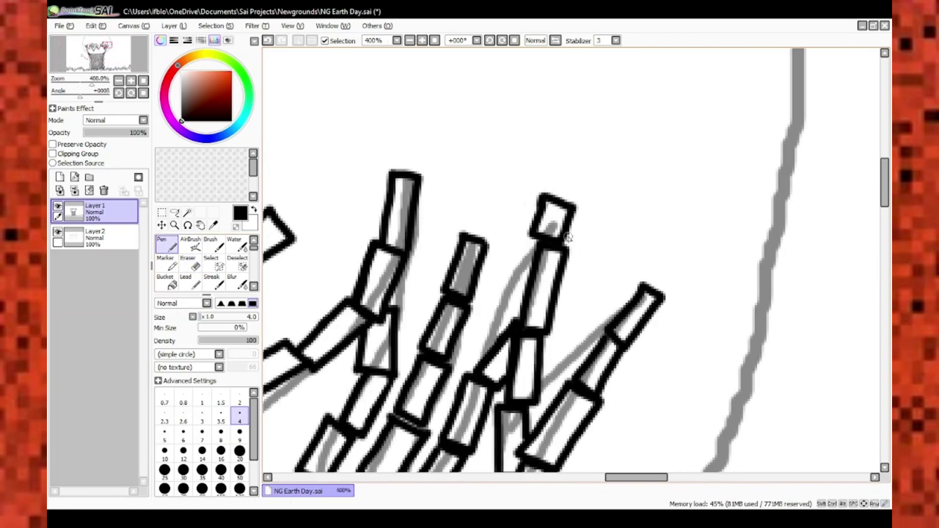
key("ctrl+plus")
key("ctrl+minus")
key("ctrl+minus")
key("ctrl+minus")
key("ctrl+plus")
key("ctrl+plus")
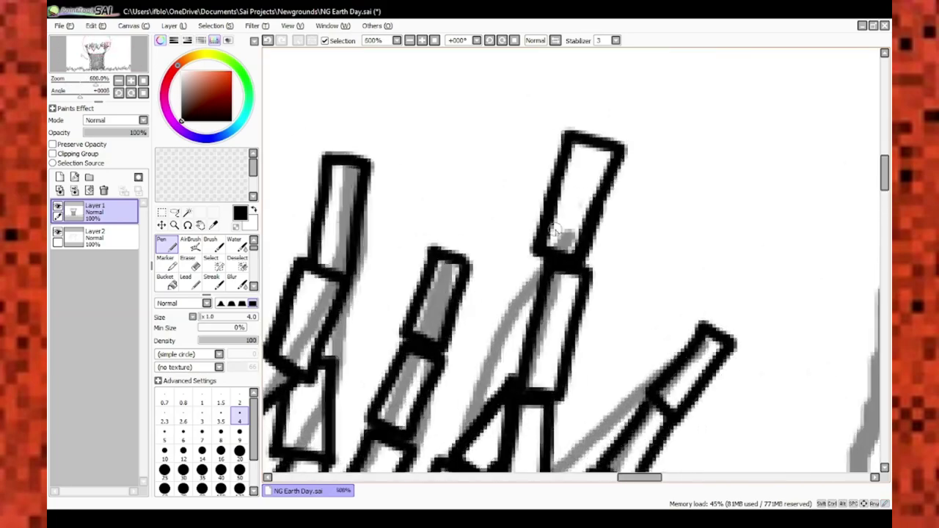
Touch up the thick segment edges and junctions in the left twig cluster with the Pen and Eraser
key("ctrl+plus")
key("ctrl+minus")
key("ctrl+minus")
key("ctrl+minus")
key("ctrl+minus")
key("ctrl+plus")
key("ctrl+plus")
key("ctrl+plus")
key("ctrl+plus")
key("ctrl+plus")
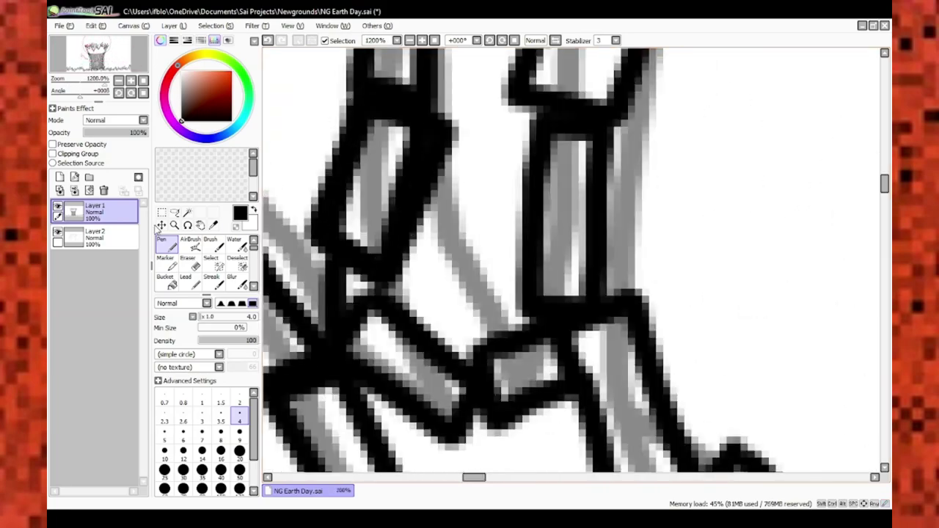
key("ctrl+minus")
key("ctrl+minus")
key("ctrl+minus")
key("ctrl+minus")
key("ctrl+plus")
key("ctrl+plus")
key("ctrl+plus")
key("ctrl+plus")
key("ctrl+minus")
mouse_move(288, 189)
left_mouse_down()
mouse_move(343, 182)
mouse_move(381, 323)
left_mouse_up()
key("ctrl+minus")
key("ctrl+plus")
key("e")
key("ctrl+minus")
key("ctrl+minus")
key("ctrl+minus")
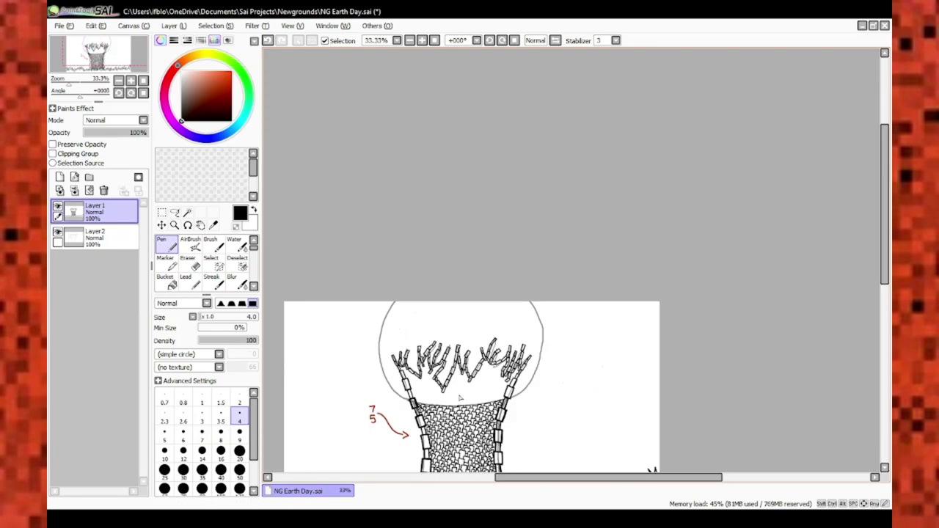
Smooth the outer edge of the thick block on the trunk's right border with the Eraser
key("ctrl+plus")
key("ctrl+plus")
key("ctrl+plus")
key("e")
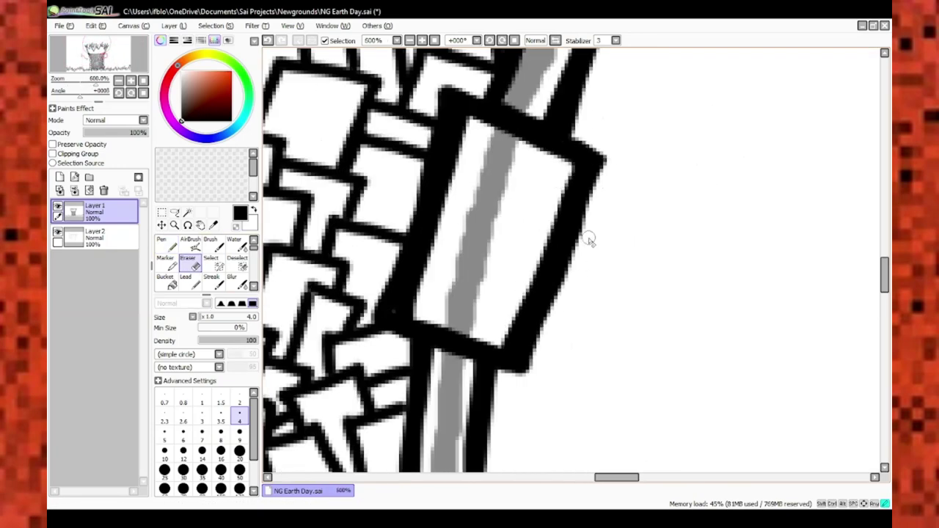
key("ctrl+minus")
key("ctrl+minus")
key("ctrl+minus")
Erase and redraw the tip segment of the tallest twig in the right branch group
key("ctrl+plus")
key("ctrl+plus")
key("ctrl+plus")
left_click_drag(566, 209, 580, 195)
key("n")
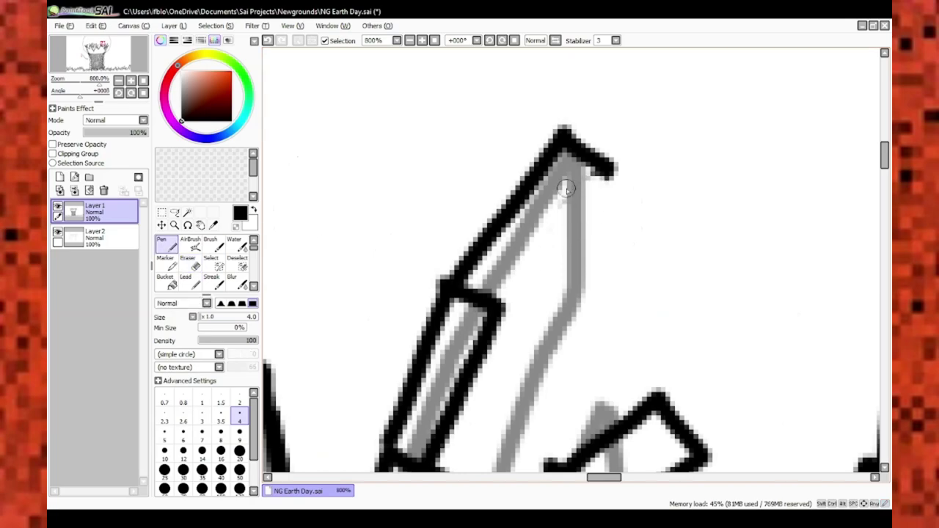
key("ctrl+minus")
key("ctrl+minus")
key("ctrl+minus")
key("ctrl+minus")
key("ctrl+plus")
key("ctrl+plus")
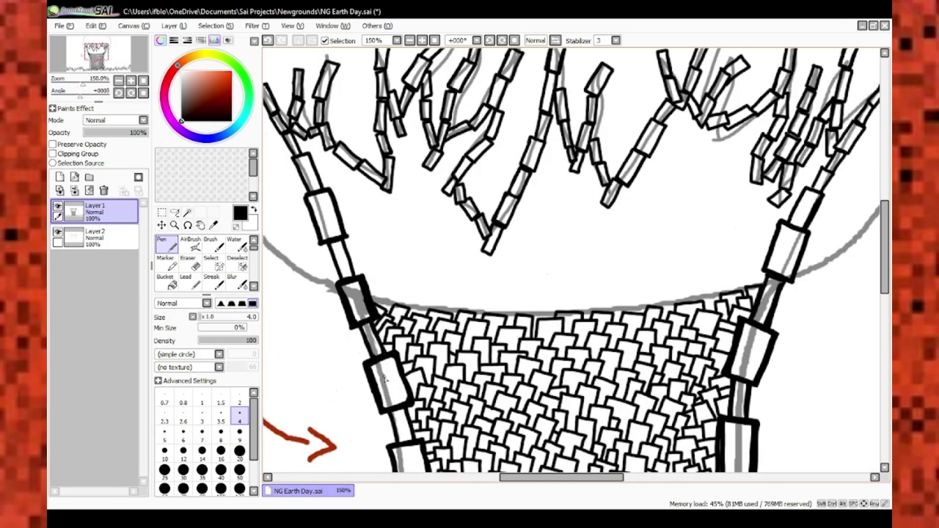
Trim the protruding lower corner of the large block on the left main branch with the Eraser
key("ctrl+minus")
key("ctrl+minus")
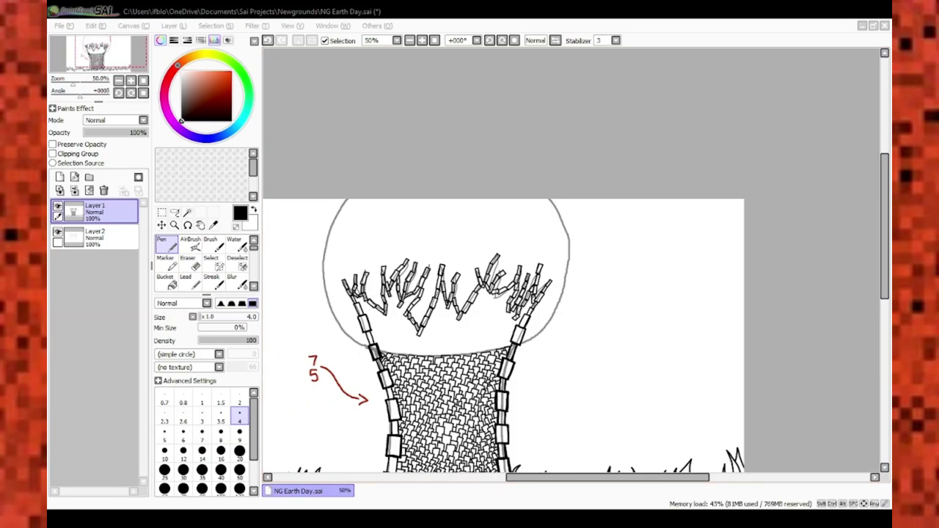
key("ctrl+minus")
key("ctrl+plus")
key("ctrl+plus")
key("ctrl+plus")
key("e")
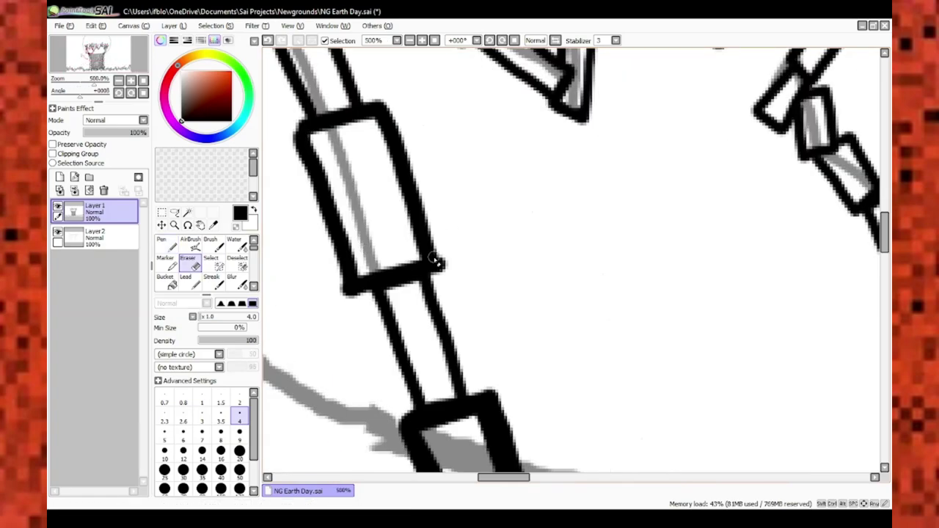
key("ctrl+minus")
key("ctrl+minus")
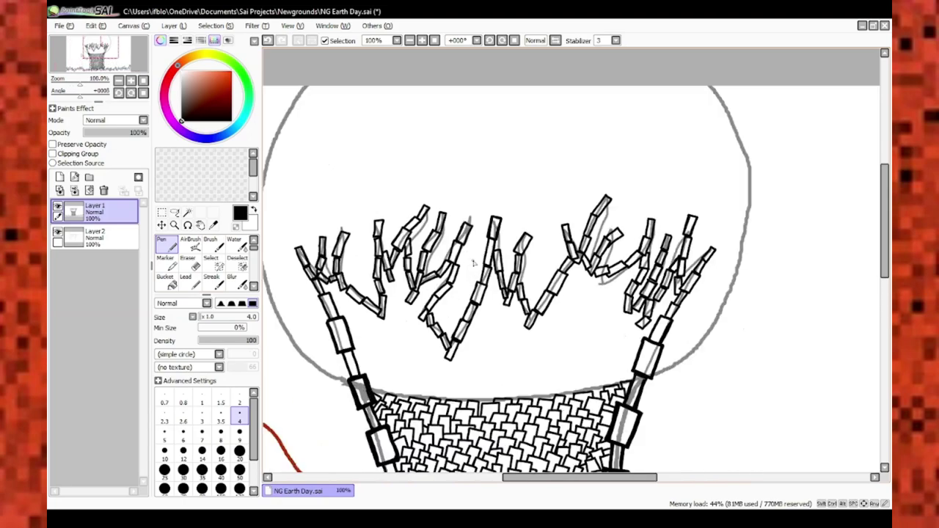
Erase the large grey round outline on Layer2 using the Eraser at sizes 9 and 20
left_click(94, 236)
left_click(239, 432)
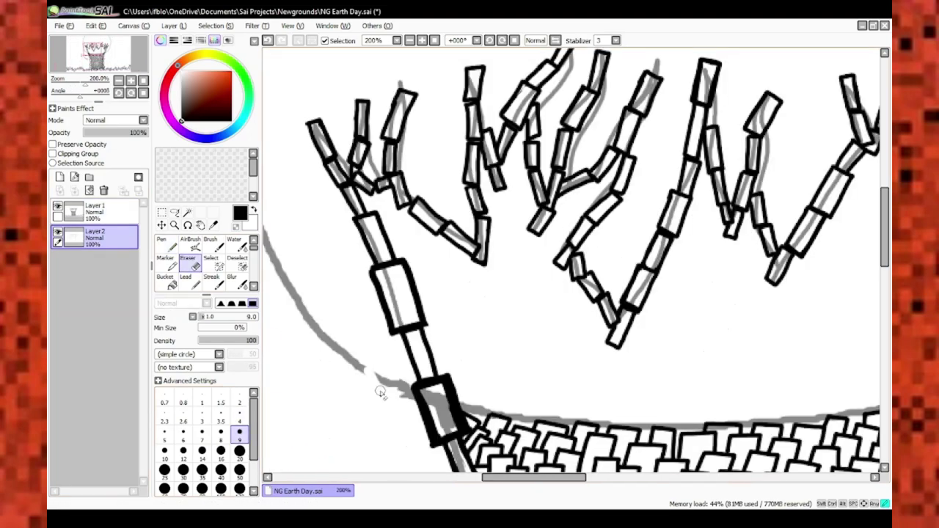
scroll(292, 290, "down", 5)
scroll(367, 338, "up", 4)
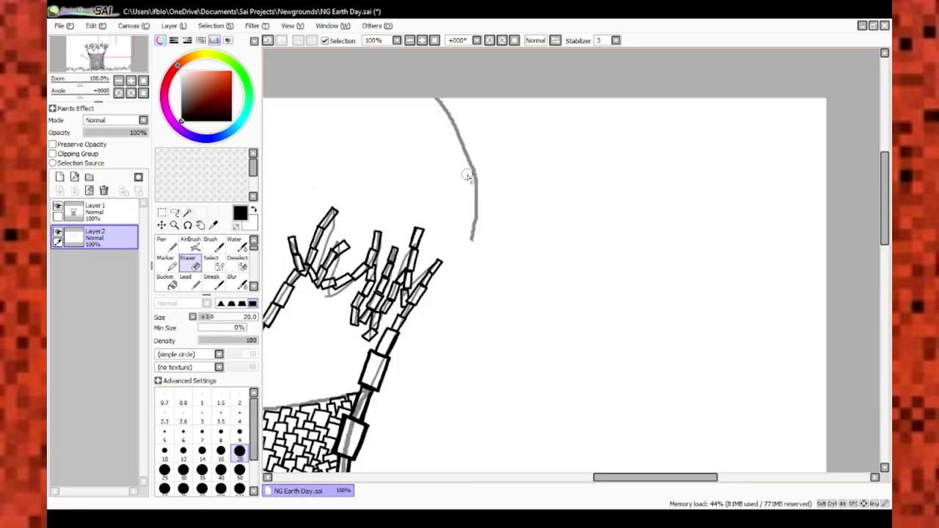
scroll(430, 189, "up", 3)
scroll(629, 320, "down", 4)
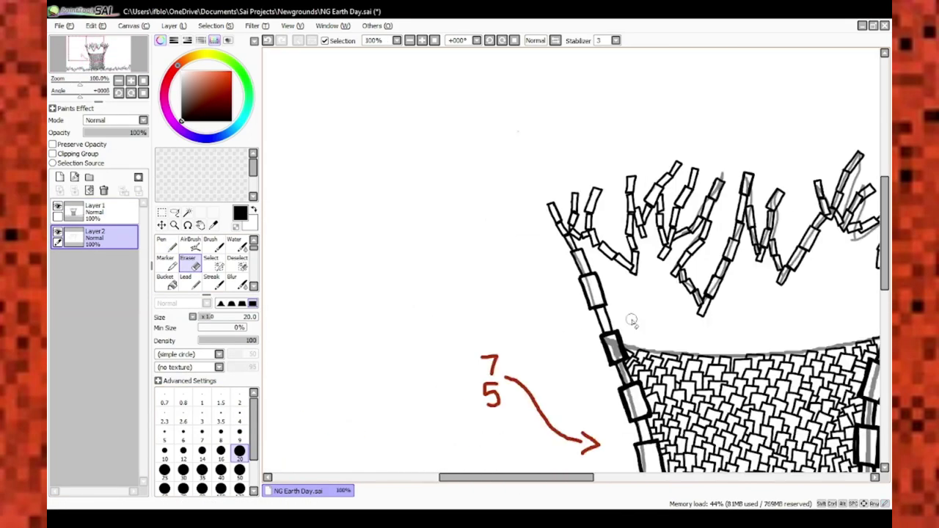
Erase the grey branch sketch lines beneath the inked twigs on Layer2
scroll(484, 211, "up", 3)
mouse_move(554, 288)
left_mouse_down()
mouse_move(756, 221)
mouse_move(844, 294)
left_mouse_up()
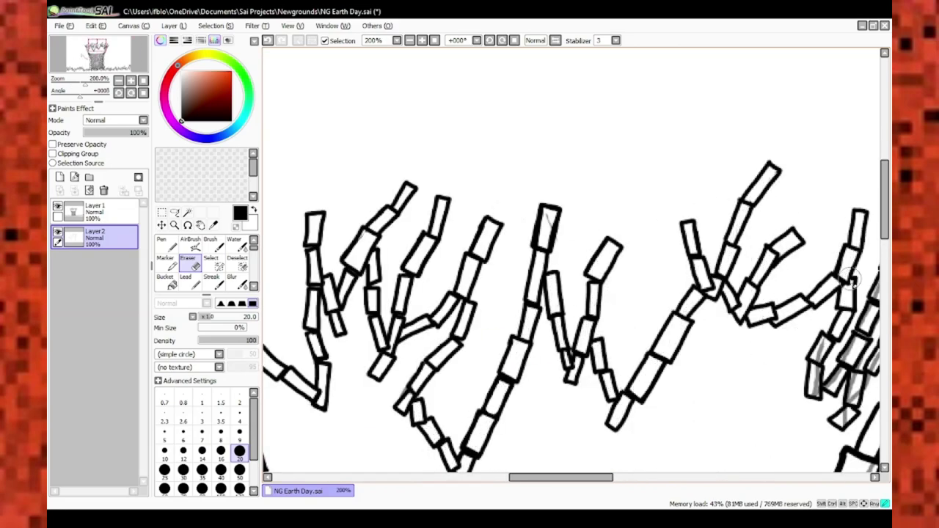
scroll(631, 178, "down", 3)
scroll(631, 177, "up", 4)
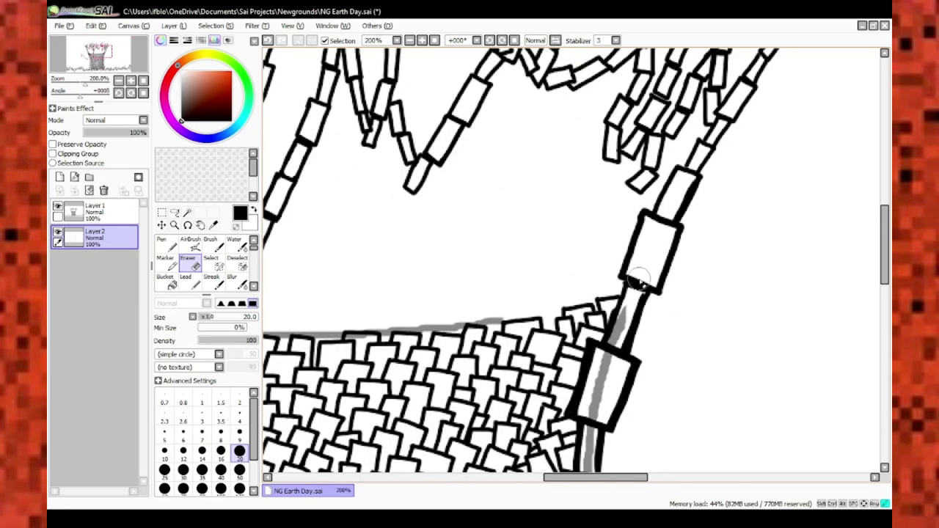
Erase the remaining grey sketch along the trunk's upper rim and inside its side blocks on Layer2
scroll(661, 243, "down", 4)
scroll(557, 198, "up", 2)
scroll(529, 317, "down", 6)
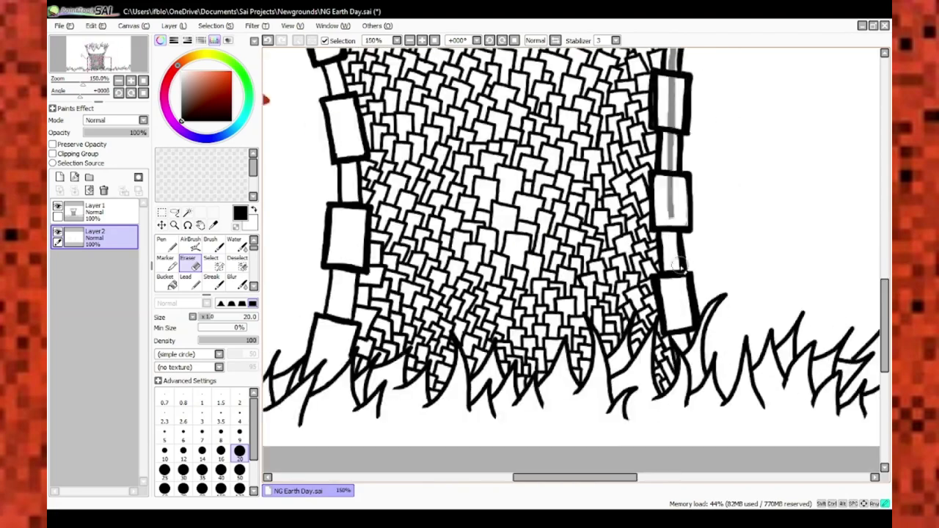
Select Layer1 and set the Eraser size to 3 for tidying the inked branches
left_click(94, 211)
left_click(201, 415)
scroll(600, 228, "up", 5)
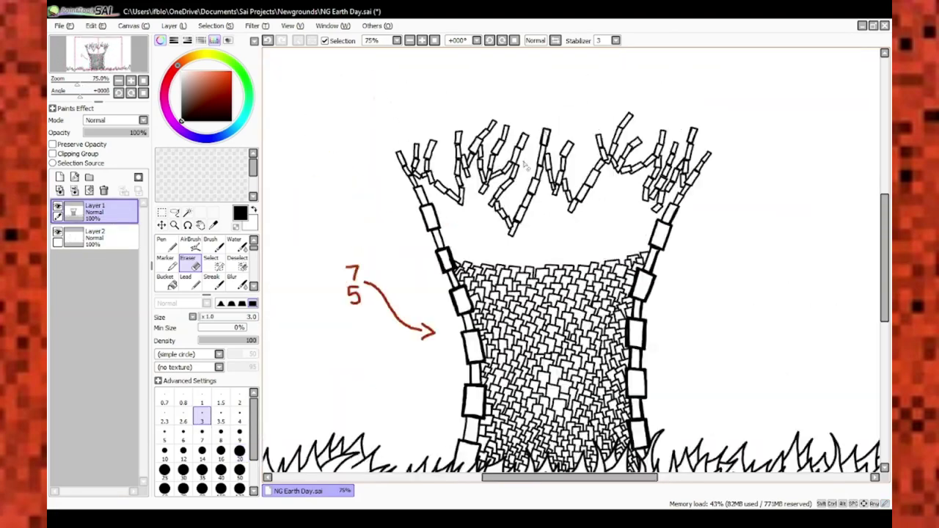
Select Layer2 and try a small-scalloped cloud outline beside the left branch with the grey Pen at size 4
left_click(94, 236)
key("n")
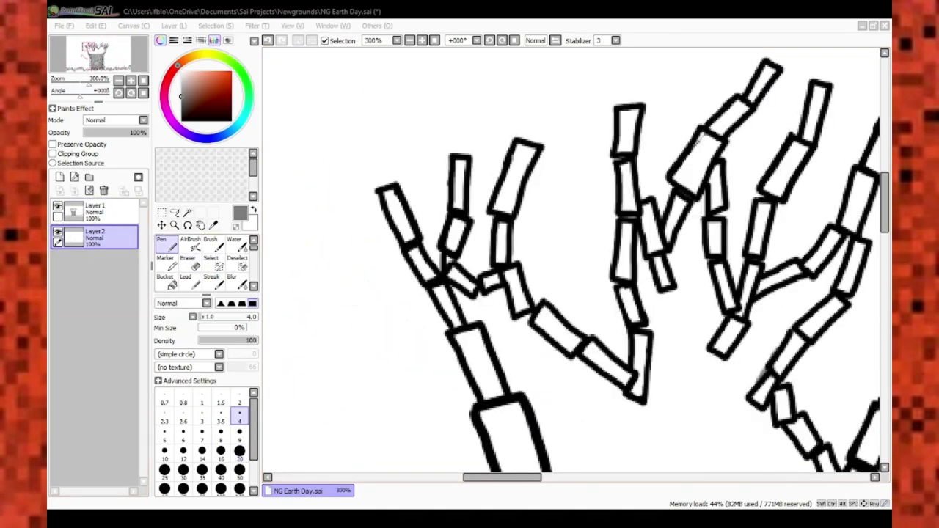
scroll(457, 336, "down", 2)
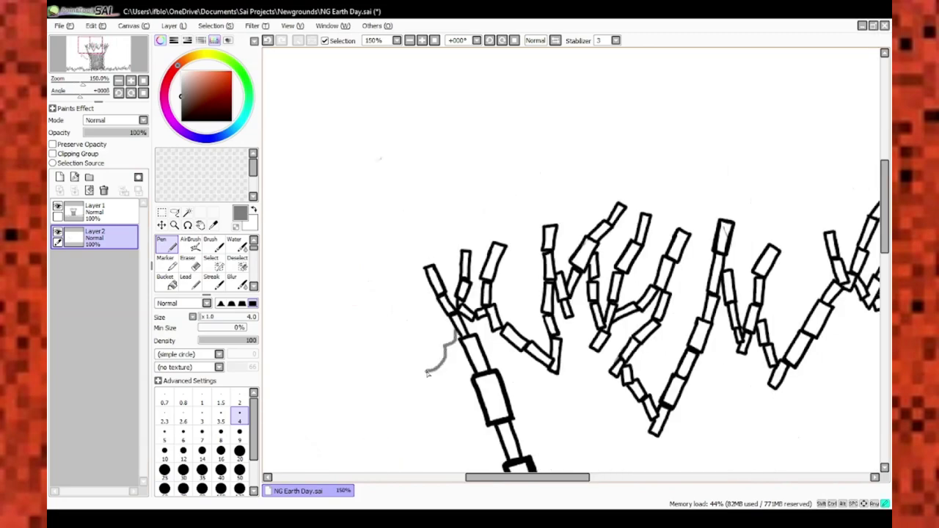
mouse_move(428, 373)
left_mouse_down()
mouse_move(528, 381)
mouse_move(484, 246)
left_mouse_up()
scroll(514, 331, "down", 2)
scroll(477, 257, "up", 3)
scroll(375, 203, "down", 1)
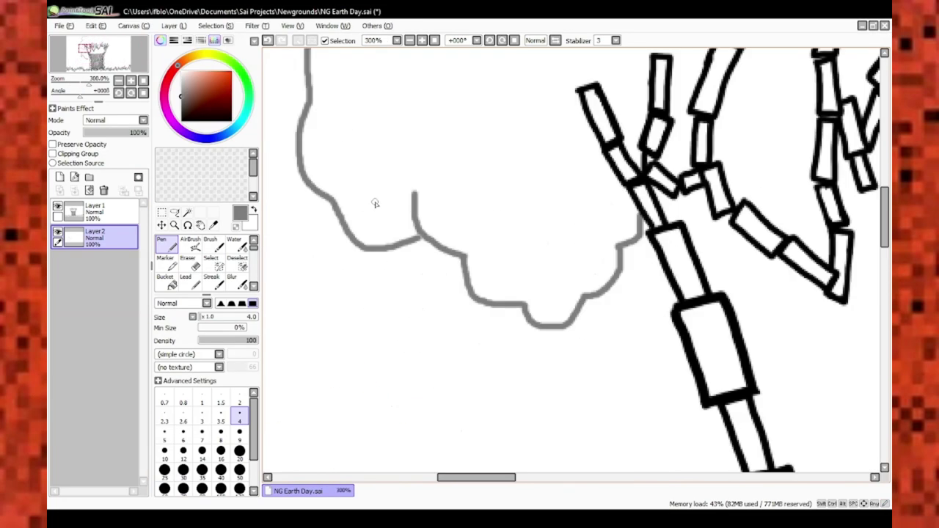
Redraw the left foliage outline with wider scallops, curving up from the left branch into a second puff above
scroll(375, 204, "down", 3)
scroll(375, 204, "up", 2)
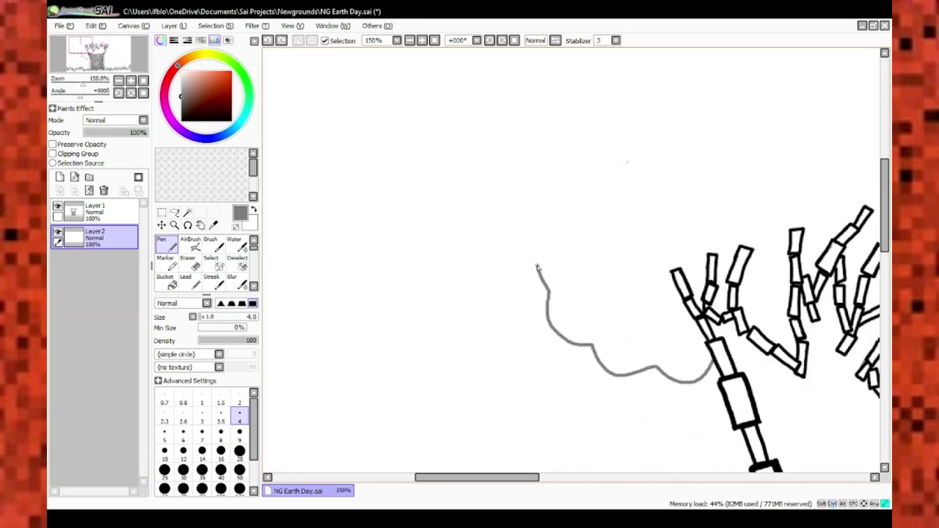
scroll(537, 268, "up", 2)
scroll(537, 268, "down", 4)
scroll(576, 294, "up", 2)
Try a scalloped foliage outline beside the right branch and another descending from the canvas's upper edge
left_click_drag(576, 293, 683, 327)
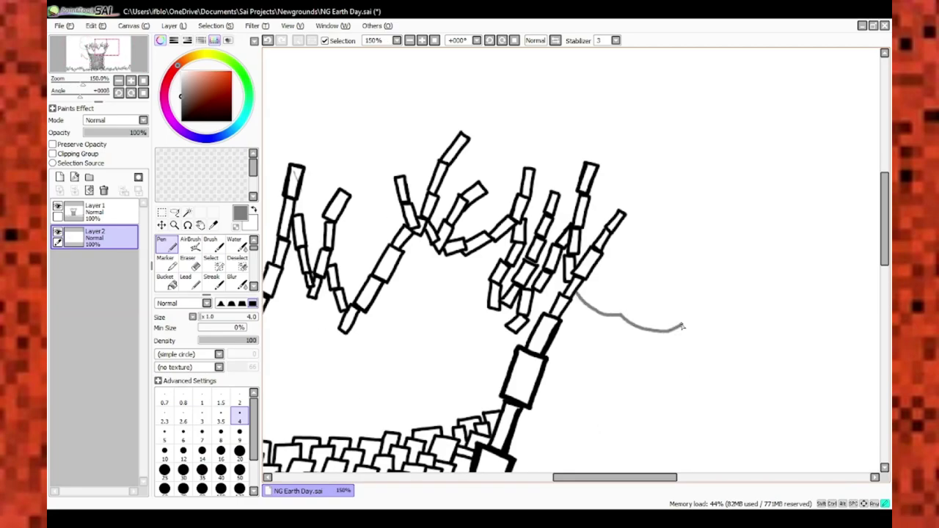
scroll(683, 326, "down", 4)
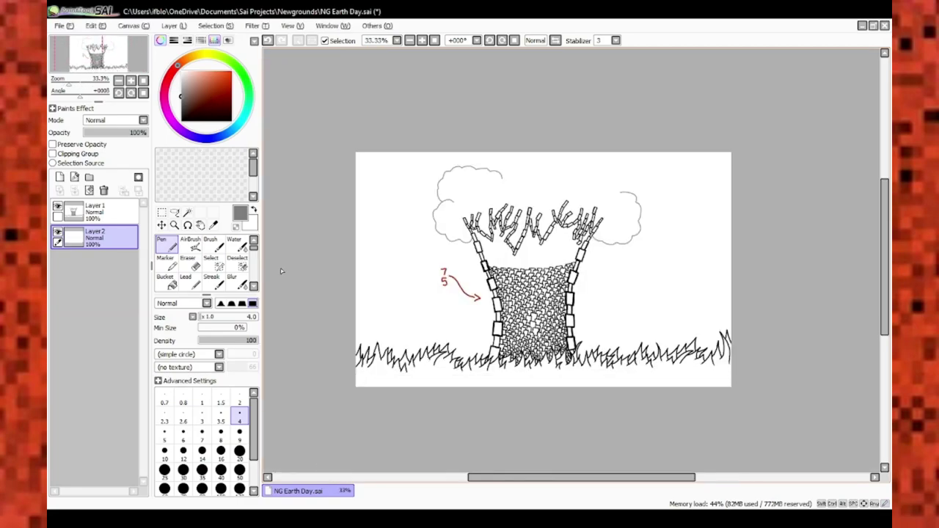
scroll(484, 169, "up", 5)
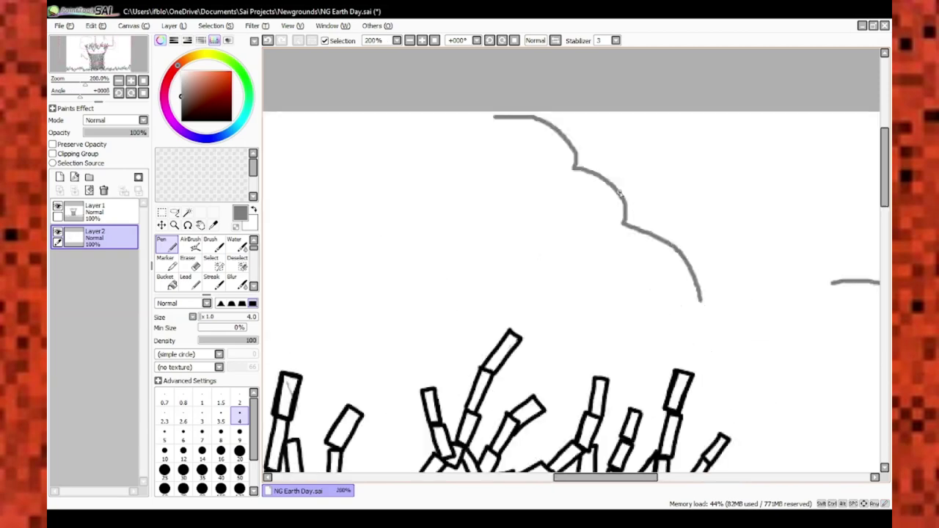
scroll(631, 174, "down", 6)
scroll(752, 400, "up", 4)
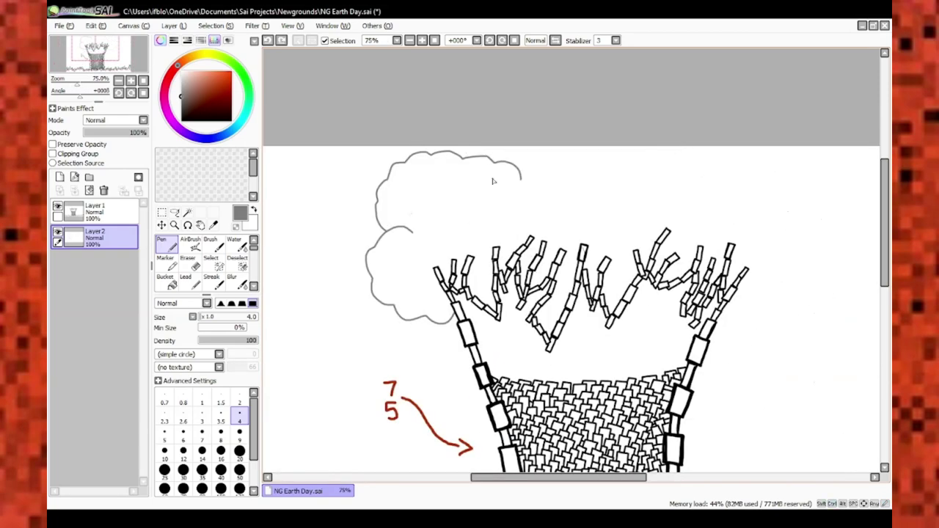
Try scalloped foliage outlines across the gap between the left puff and the right side of the tree
left_click_drag(748, 192, 778, 213)
left_click_drag(676, 261, 711, 276)
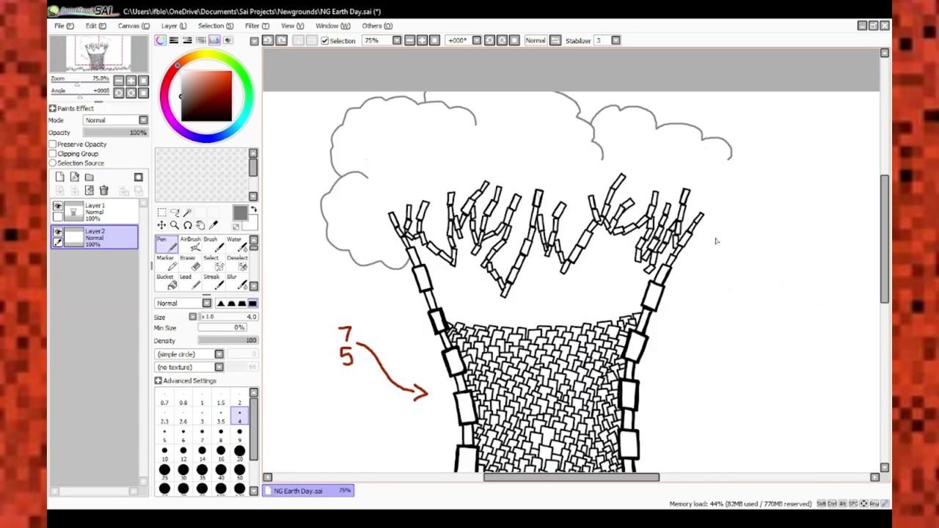
scroll(717, 240, "up", 4)
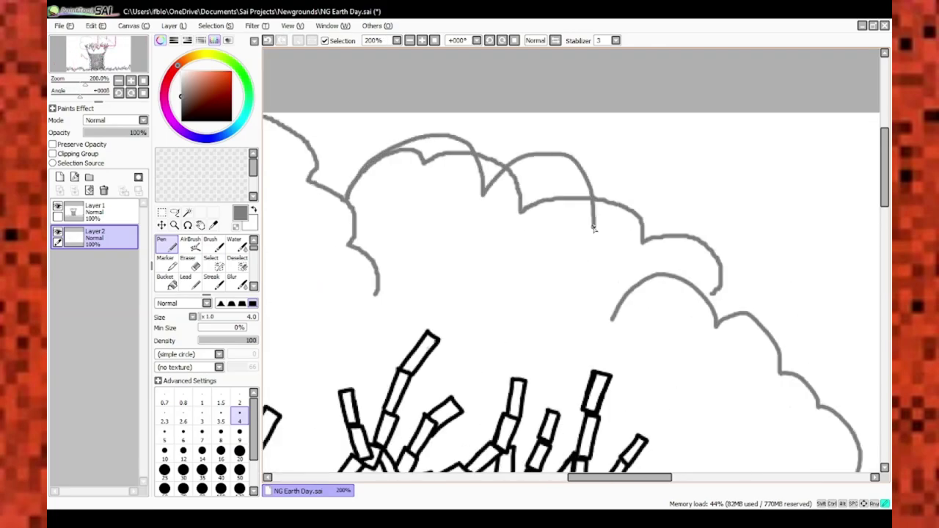
Redraw the right foliage puff with wide scallops curving outward and up from the right branch
scroll(595, 228, "down", 3)
scroll(594, 242, "up", 2)
scroll(594, 242, "down", 1)
scroll(691, 115, "up", 2)
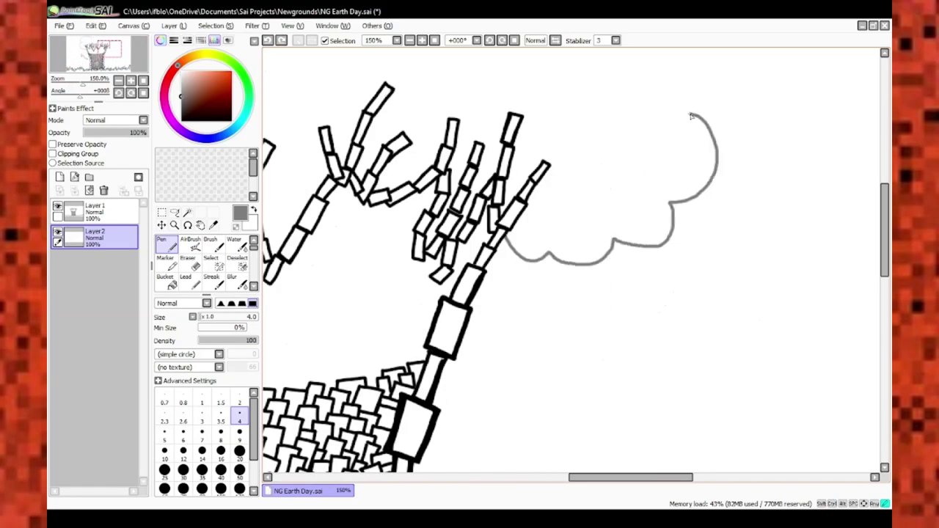
left_click_drag(691, 116, 779, 292)
left_click_drag(779, 292, 680, 256)
Try connecting the left and right puffs with scalloped arcs running along the canvas's upper edge
scroll(703, 228, "down", 3)
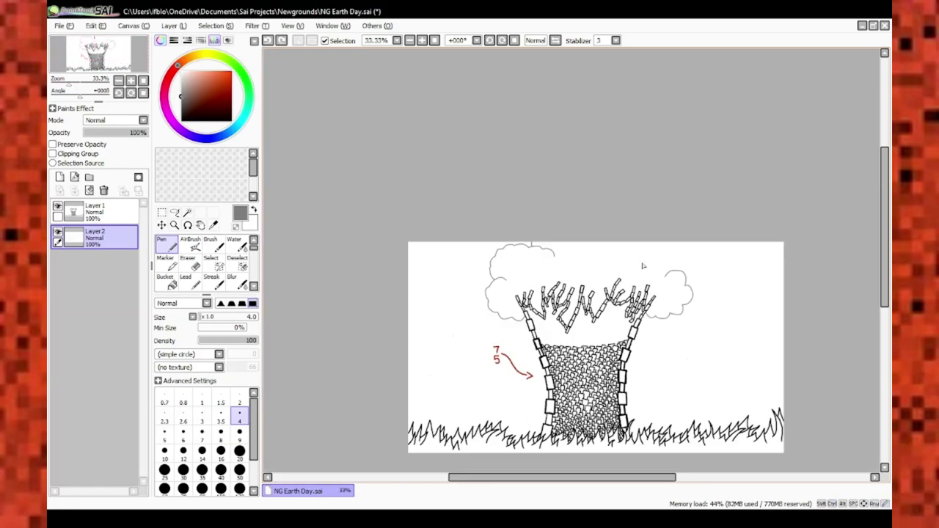
scroll(644, 266, "up", 4)
scroll(706, 399, "down", 2)
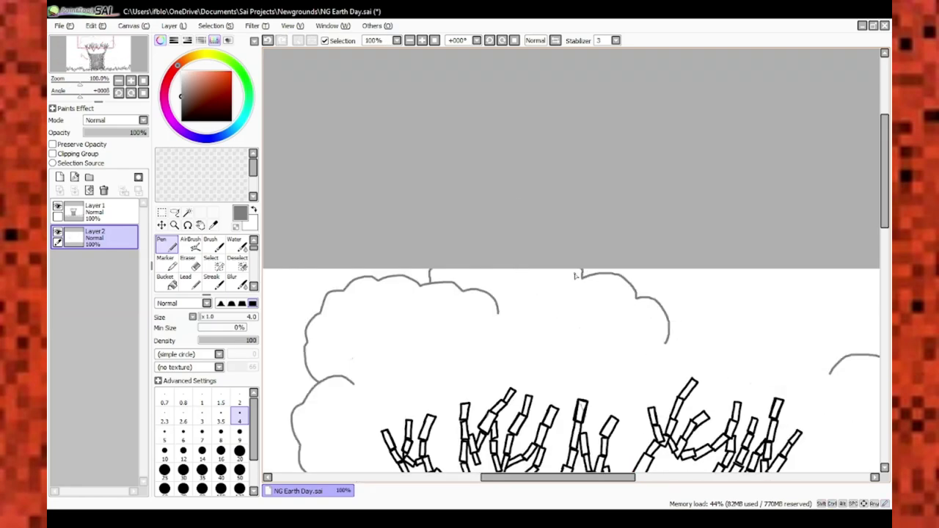
scroll(733, 272, "down", 3)
scroll(707, 394, "up", 4)
scroll(700, 373, "down", 3)
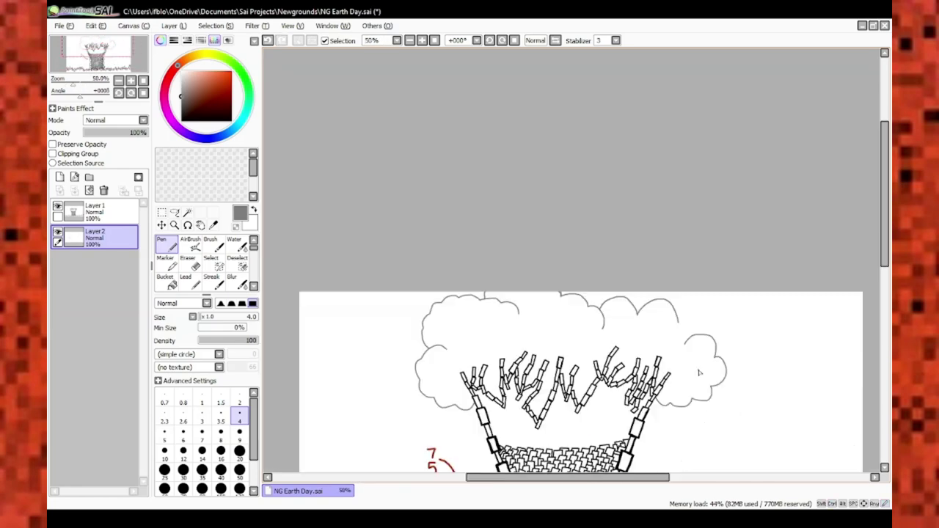
scroll(700, 373, "up", 2)
scroll(617, 386, "down", 6)
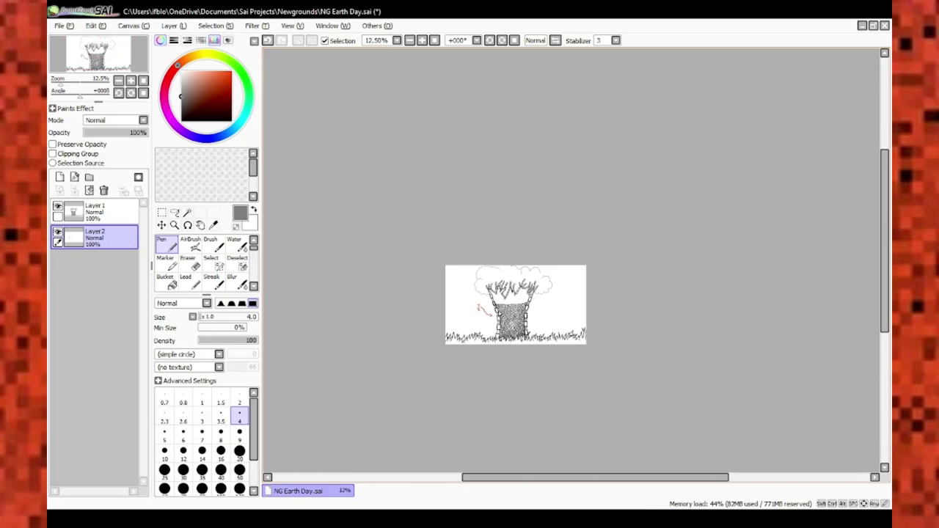
scroll(542, 312, "up", 3)
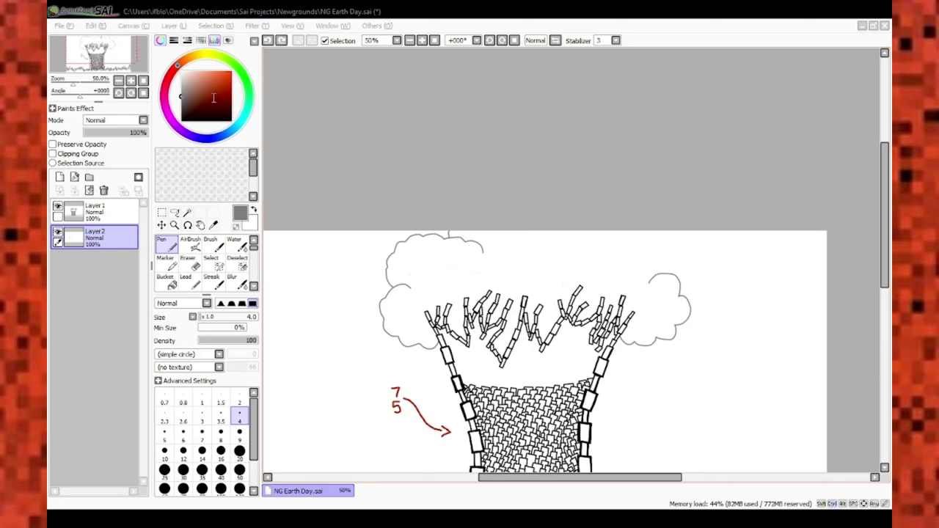
Extend the canvas above the tree and outline large scalloped puffs over its centre and upper right
scroll(397, 213, "down", 2)
scroll(391, 208, "up", 5)
scroll(684, 311, "down", 1)
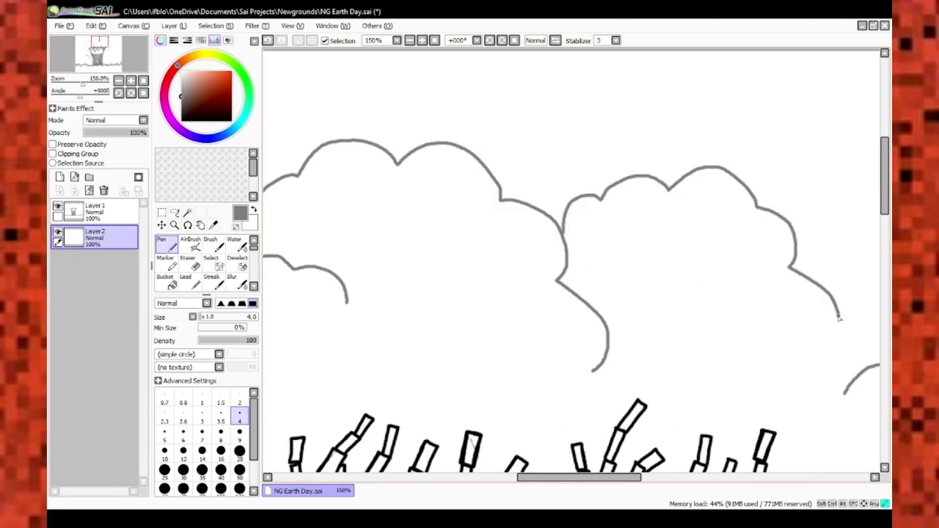
Trim the overlapping outline ends where the foliage puffs meet, using the Eraser at size 9
scroll(628, 207, "up", 3)
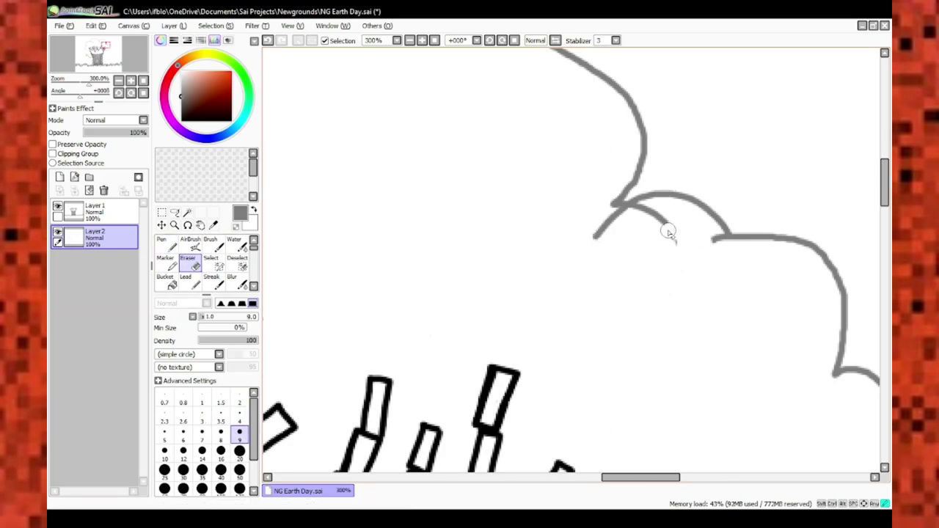
scroll(641, 132, "down", 5)
scroll(445, 138, "up", 4)
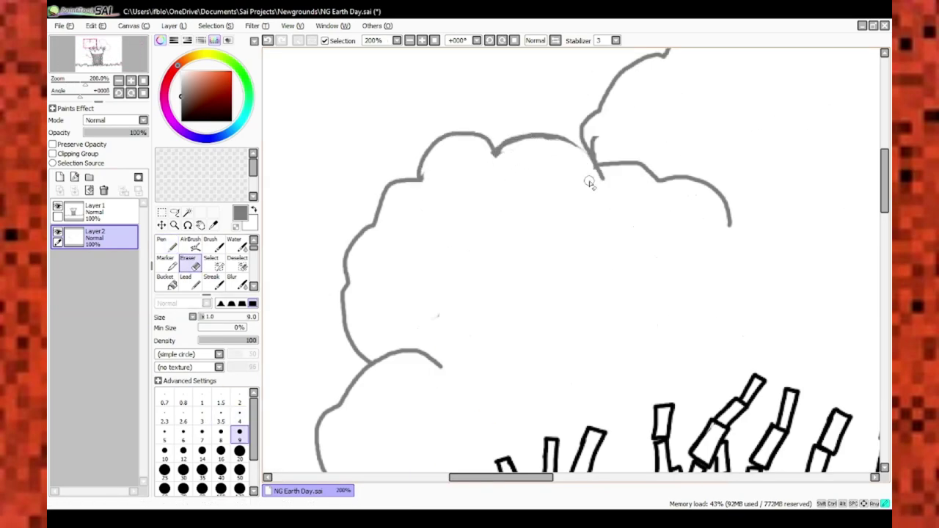
Thicken the outline around the junction of the left and middle puffs with the grey Pen at size 4
scroll(600, 203, "up", 1)
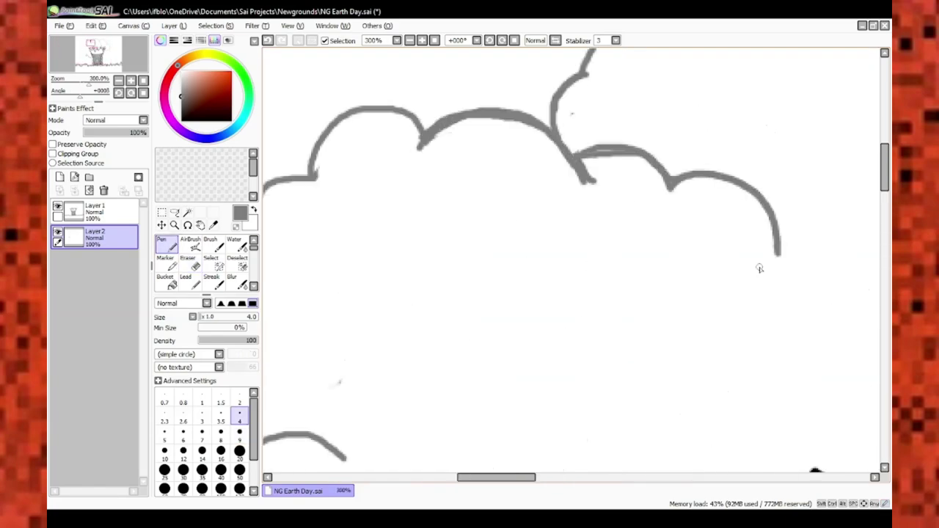
scroll(320, 233, "up", 1)
scroll(509, 279, "down", 4)
scroll(552, 143, "up", 4)
scroll(823, 307, "down", 5)
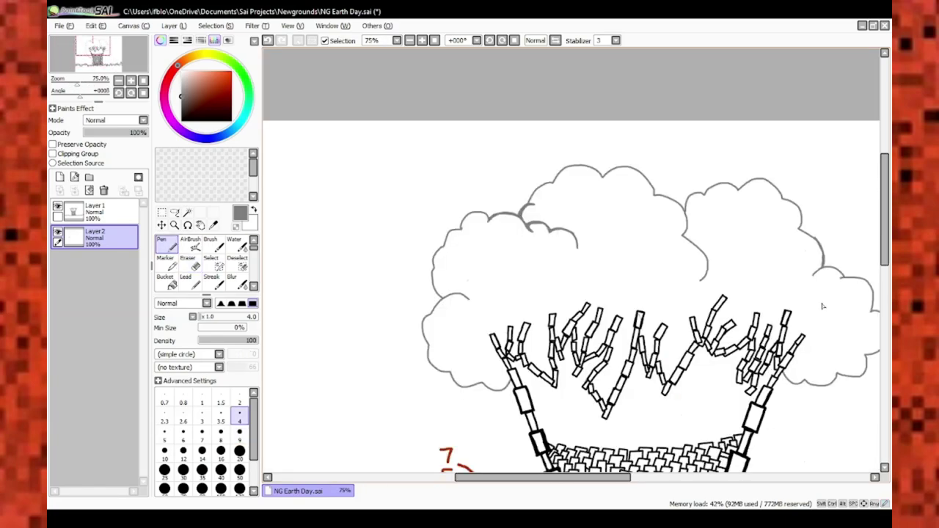
scroll(823, 307, "down", 4)
scroll(514, 334, "up", 3)
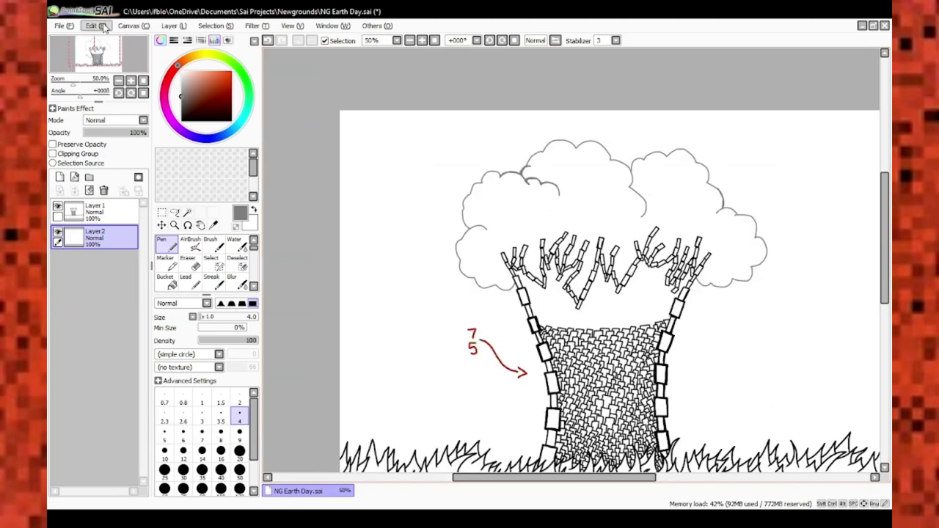
Outline a small scalloped leaf cluster around the three leftmost branch tips
scroll(264, 121, "down", 1)
scroll(433, 147, "up", 3)
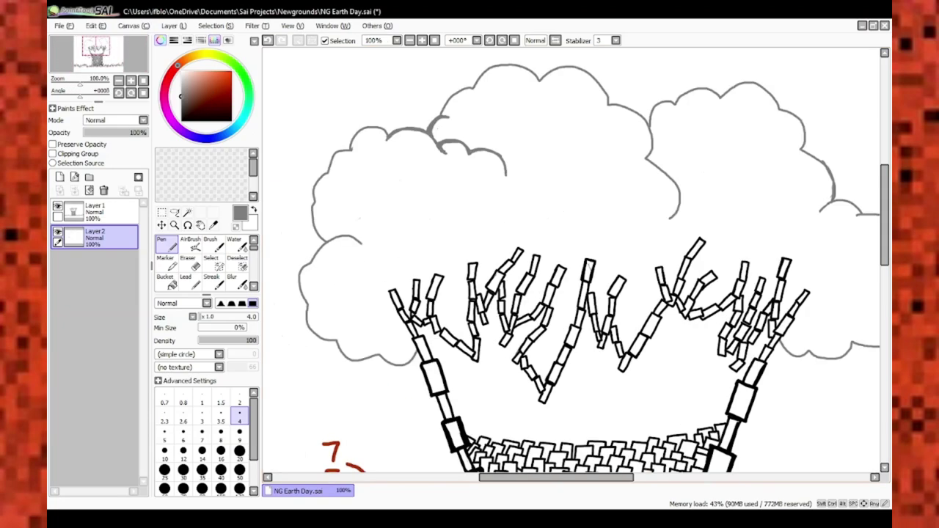
scroll(405, 308, "up", 2)
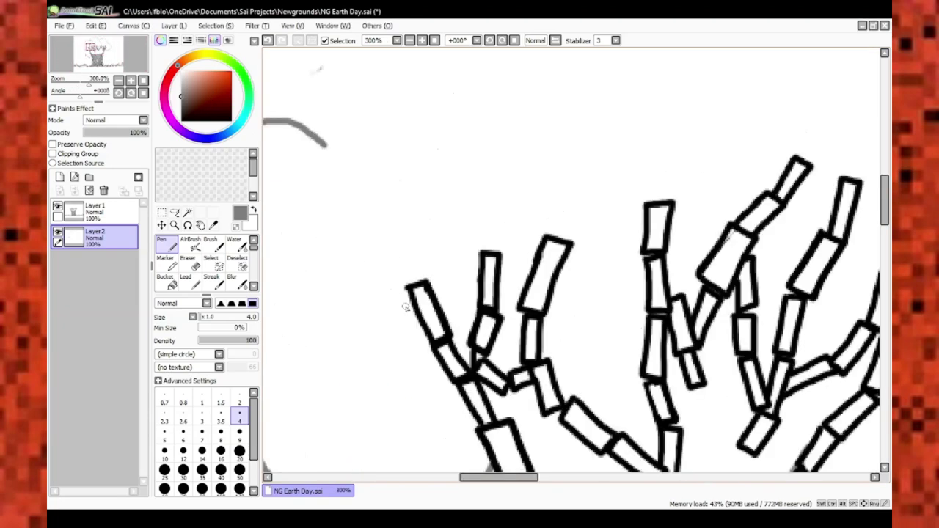
scroll(499, 292, "down", 1)
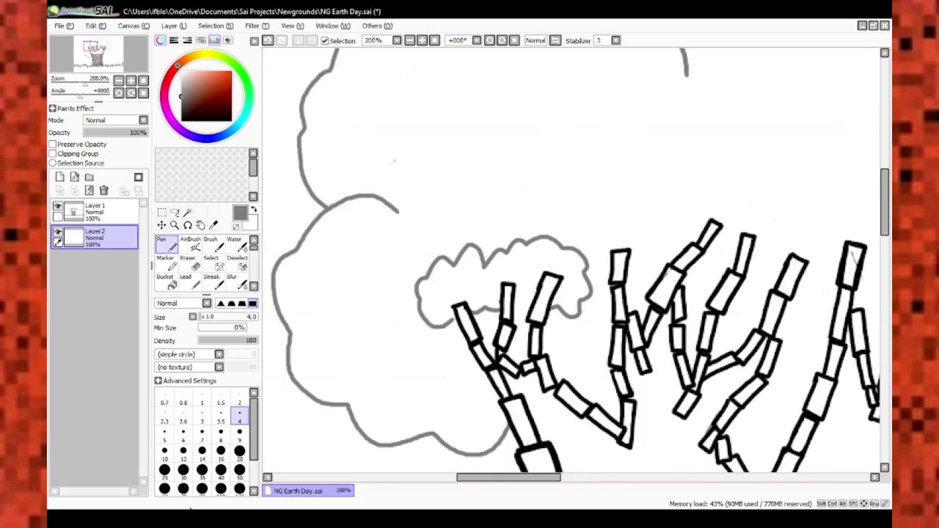
scroll(514, 294, "down", 1)
Outline a tiny round leaf cluster over the single branch tip beside the leftmost cluster
scroll(558, 279, "up", 2)
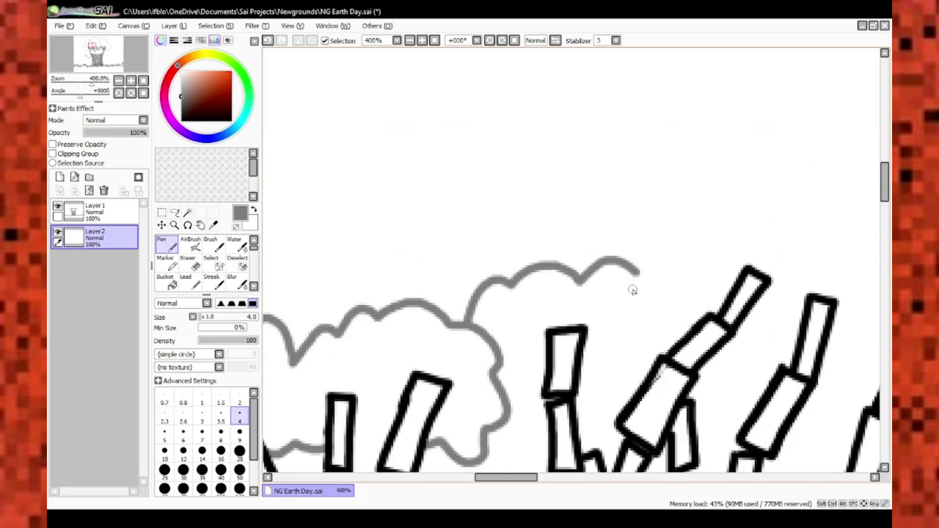
mouse_move(515, 360)
left_mouse_down()
mouse_move(563, 281)
mouse_move(580, 371)
left_mouse_up()
scroll(580, 363, "down", 2)
scroll(603, 351, "up", 1)
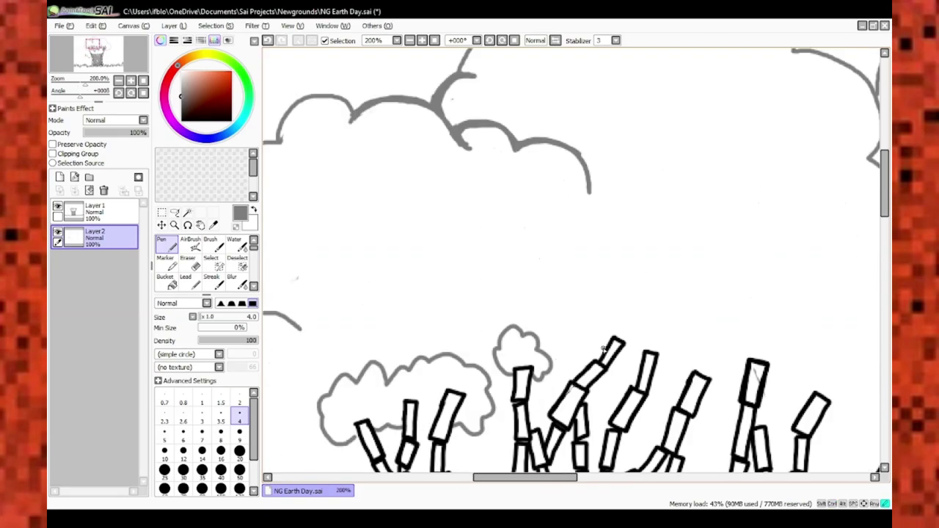
Outline a wide scalloped leaf cluster spanning the three branch tips left of the tree's centre branch
left_click_drag(607, 285, 697, 332)
scroll(697, 332, "down", 2)
scroll(661, 330, "up", 2)
scroll(660, 331, "down", 2)
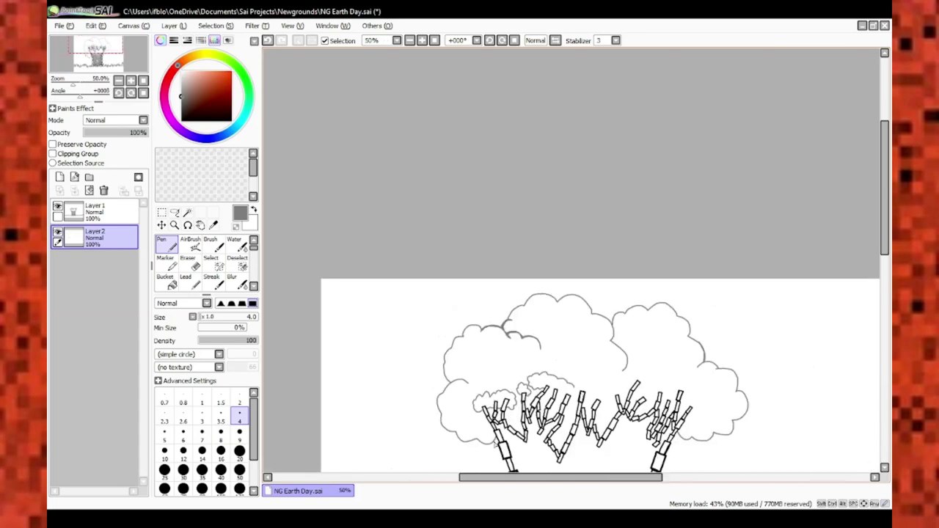
scroll(660, 330, "up", 1)
scroll(467, 350, "down", 2)
scroll(467, 349, "up", 4)
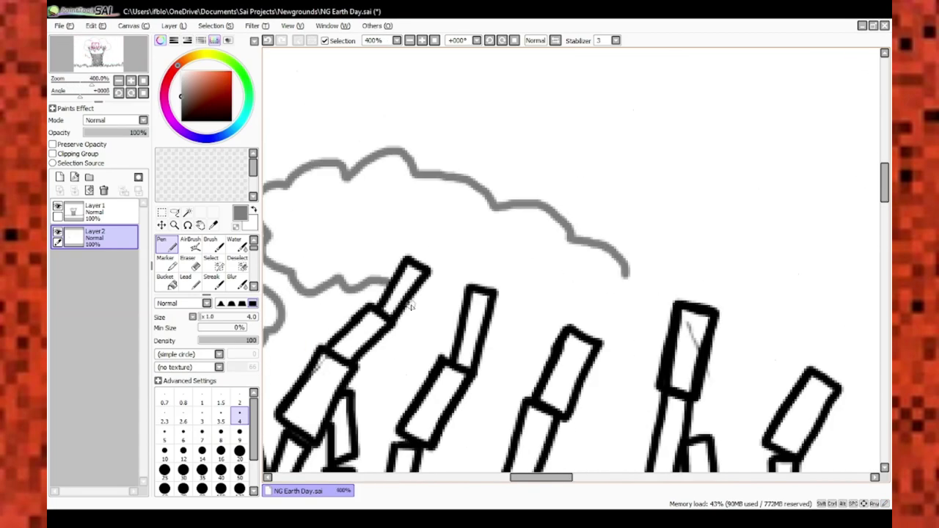
scroll(467, 350, "down", 2)
scroll(467, 350, "down", 2)
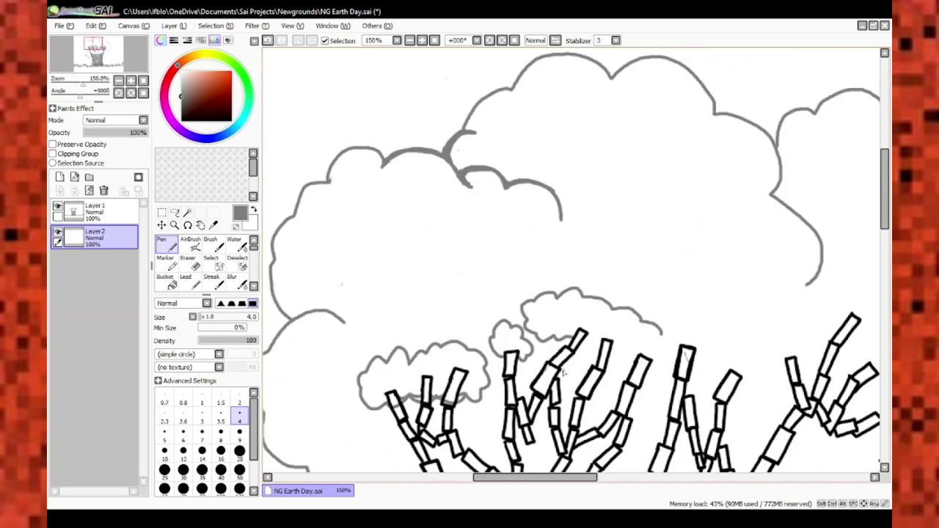
scroll(443, 286, "up", 3)
left_click_drag(661, 286, 536, 248)
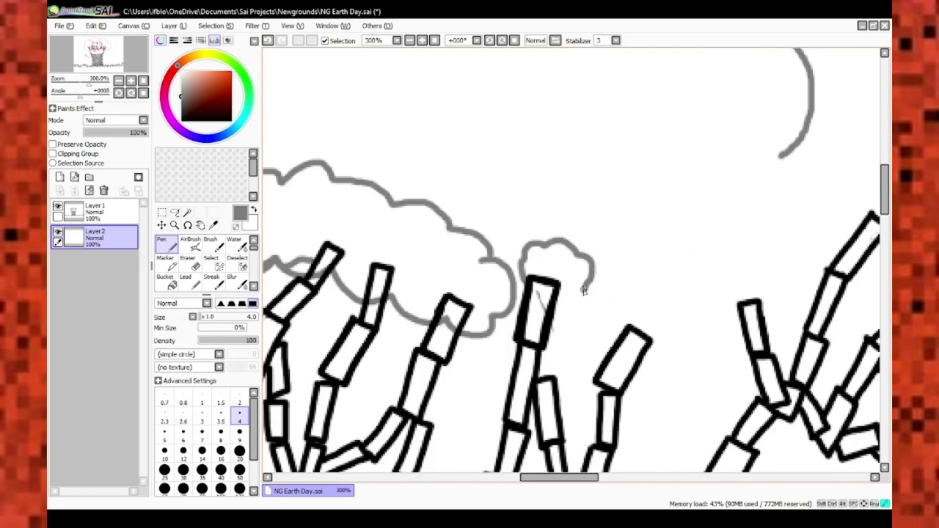
Outline leaf clusters over the two centre branch tips and the neighbouring tips to their right, erasing stray lines
left_click_drag(758, 299, 531, 335)
left_click_drag(506, 370, 497, 290)
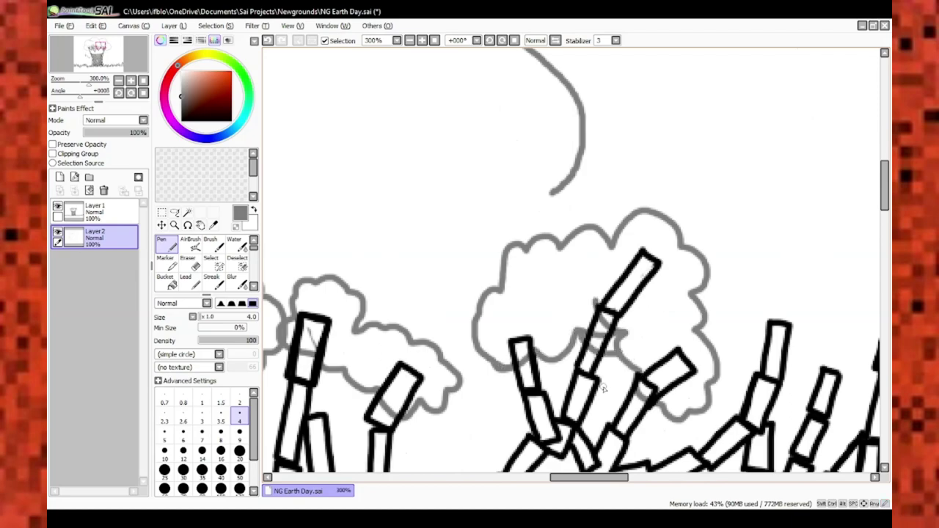
scroll(604, 389, "down", 4)
key("e")
Outline a large scalloped leaf cluster around the rightmost branch tips and refine its upper bumps
scroll(607, 360, "up", 2)
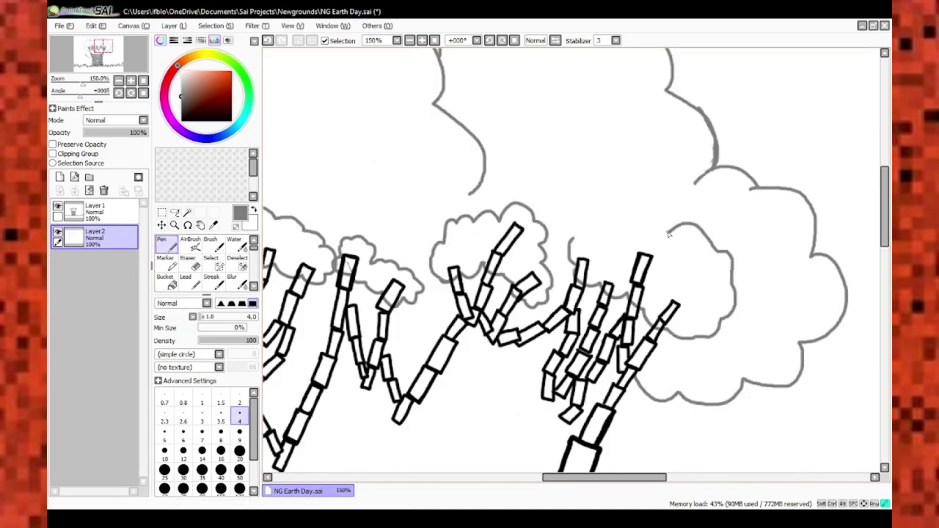
scroll(549, 332, "up", 2)
left_click_drag(595, 134, 615, 248)
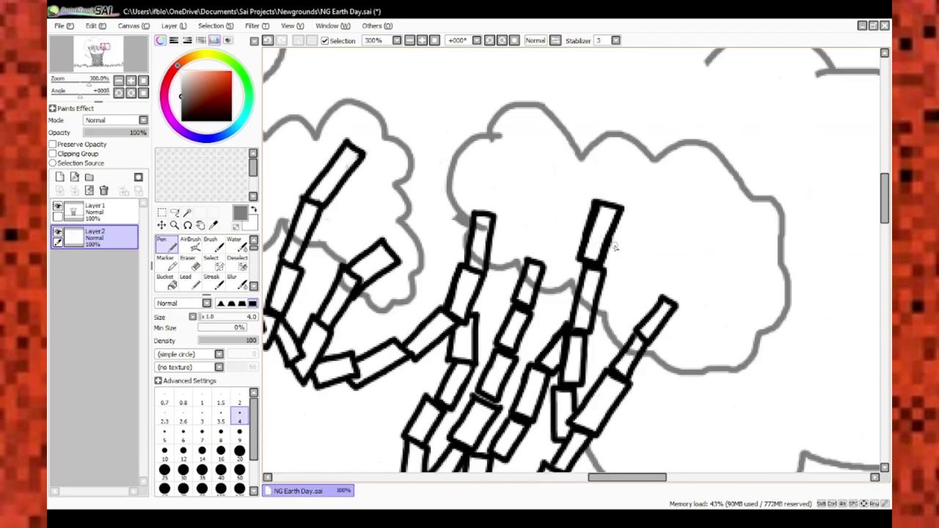
scroll(659, 160, "down", 2)
scroll(660, 160, "up", 3)
key("e")
scroll(374, 360, "down", 1)
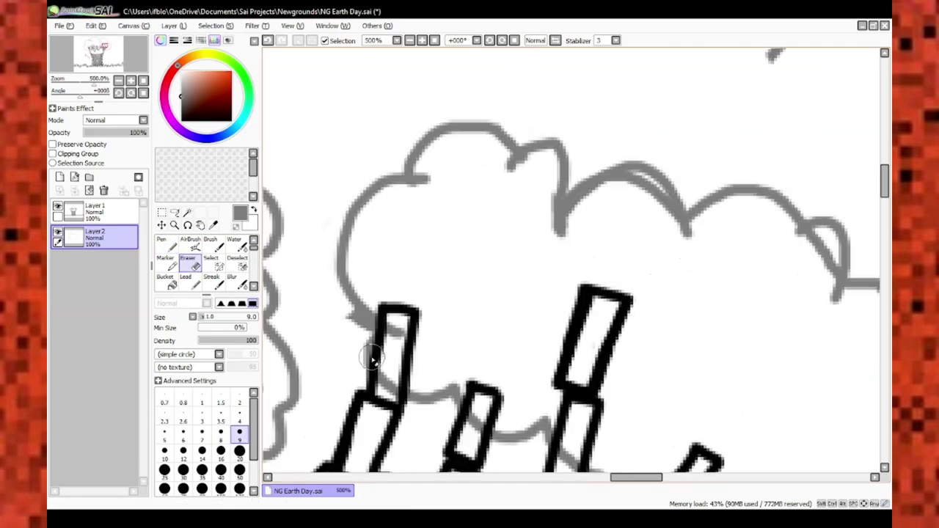
Add short scalloped detail lines inside the upper-left and middle foliage puffs with the Pen at size 4
scroll(486, 374, "down", 3)
scroll(487, 375, "left", 2)
key("n")
scroll(486, 375, "up", 3)
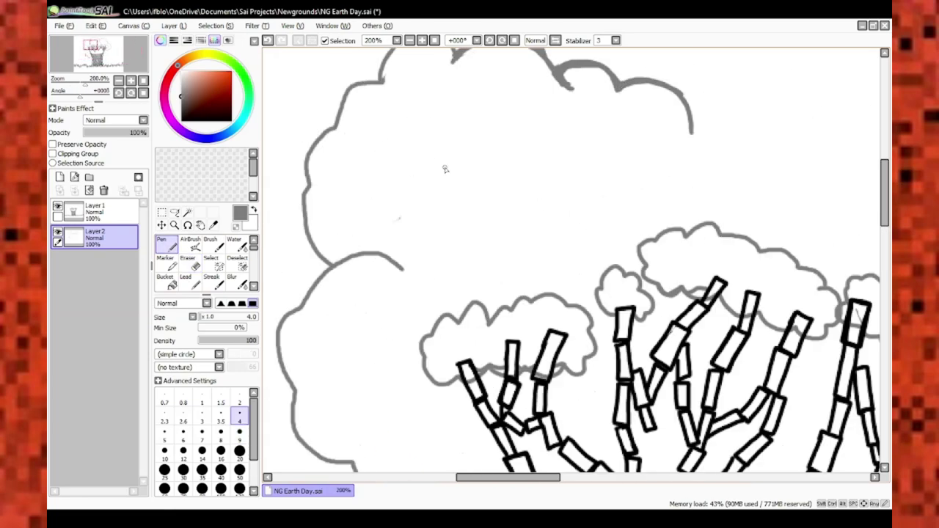
scroll(487, 375, "down", 5)
scroll(550, 197, "up", 5)
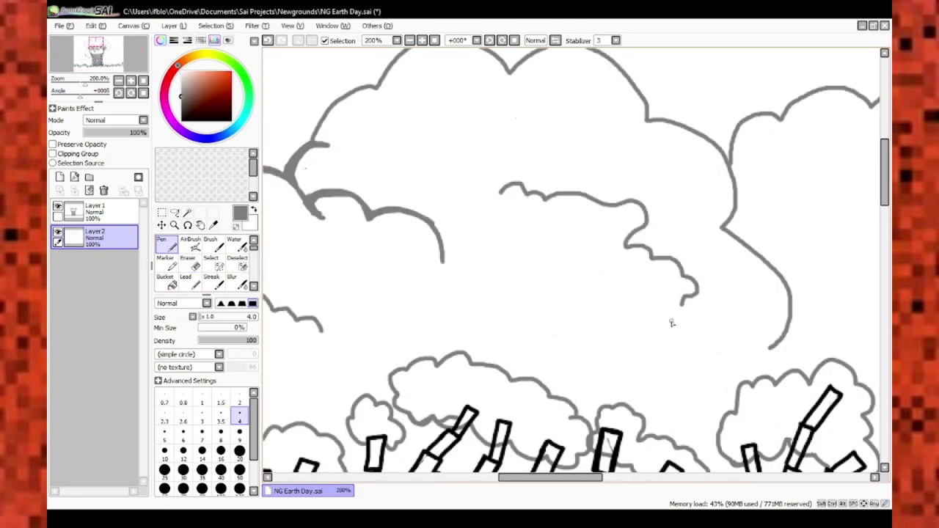
Draw two short scalloped detail lines inside the upper-right foliage puff
scroll(672, 323, "down", 4)
scroll(534, 315, "up", 5)
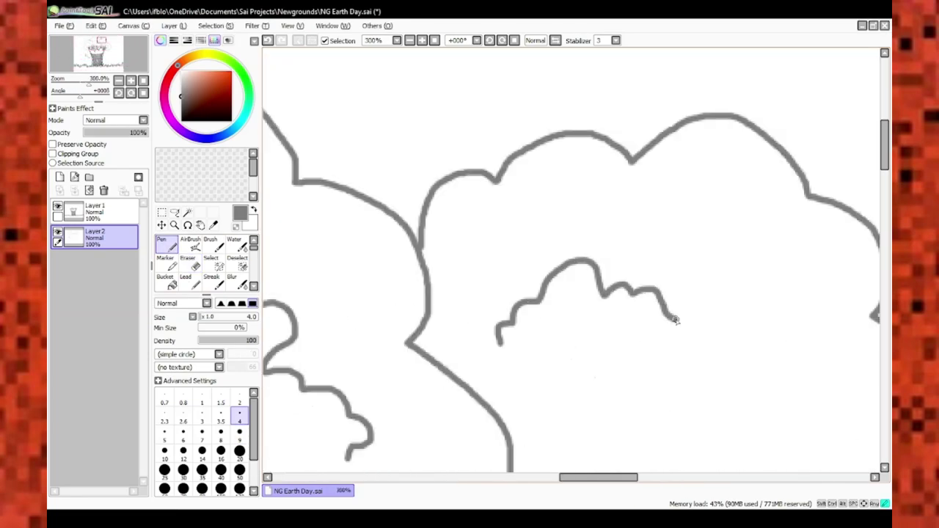
scroll(675, 320, "down", 5)
Add small scalloped detail lines inside the lower-left foliage puff
scroll(424, 202, "up", 5)
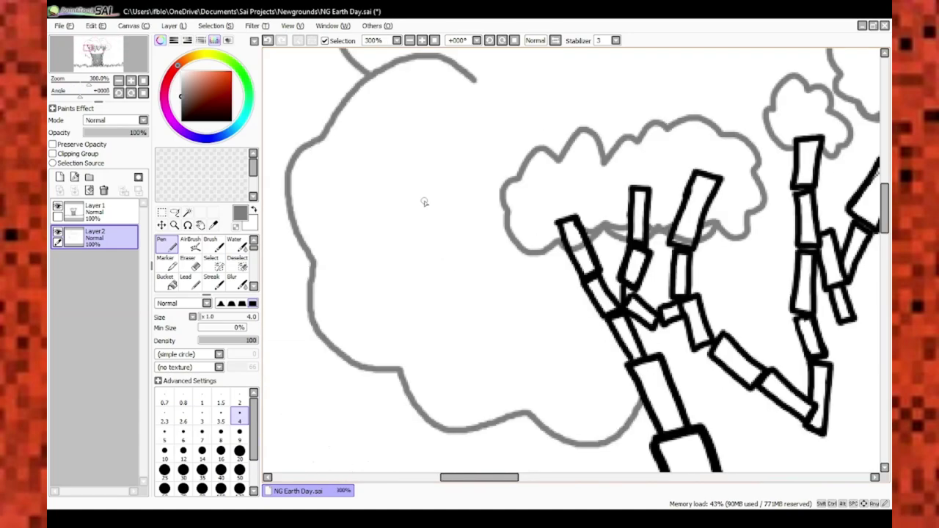
scroll(391, 224, "up", 2)
scroll(524, 204, "down", 5)
Add scalloped detail lines along the upper and lower parts of the lower-right foliage puff
scroll(330, 271, "up", 5)
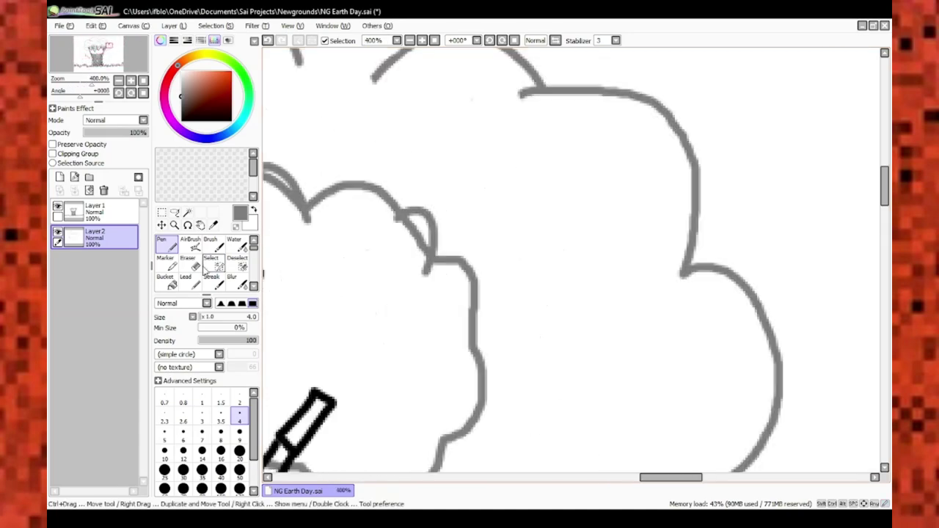
key("e")
scroll(325, 274, "down", 6)
scroll(486, 212, "up", 6)
key("n")
scroll(528, 330, "down", 5)
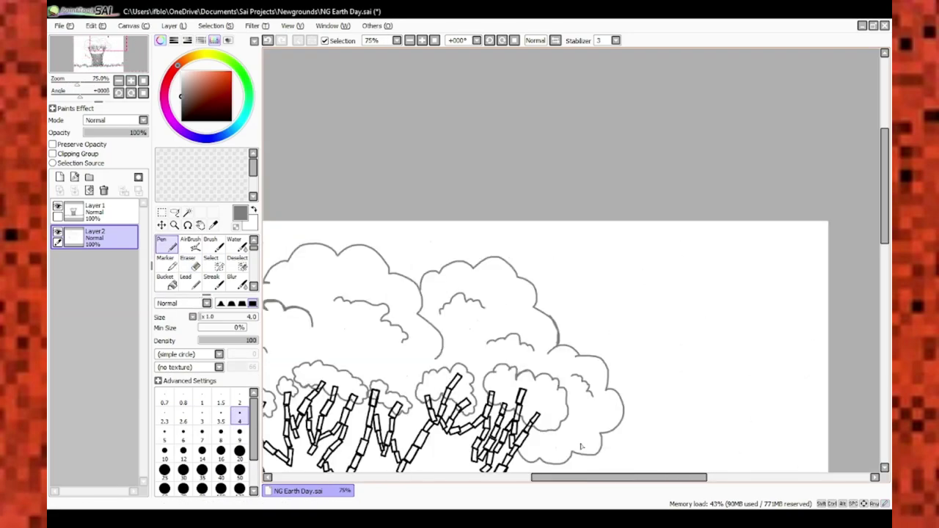
scroll(573, 449, "down", 1)
scroll(558, 381, "up", 3)
scroll(551, 345, "down", 1)
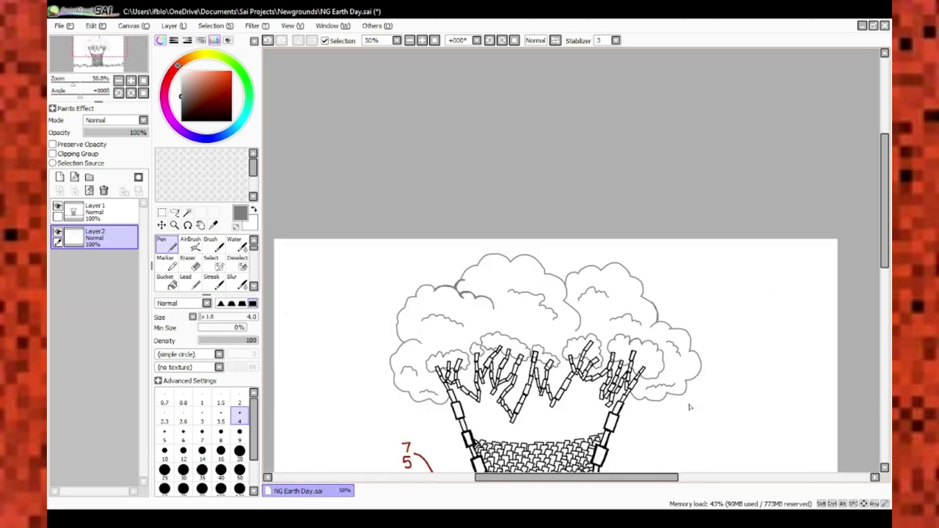
scroll(539, 304, "up", 4)
scroll(540, 304, "down", 9)
scroll(587, 463, "up", 5)
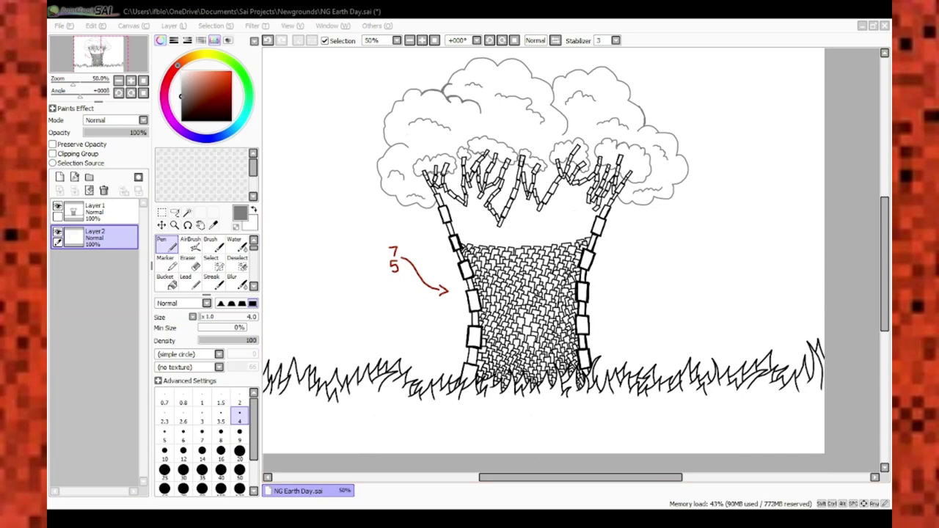
On Layer1, start outlining the lower-left curve of the leftmost branch-tip leaf cluster with small black bricks, using the Pen at size 2
scroll(447, 190, "up", 8)
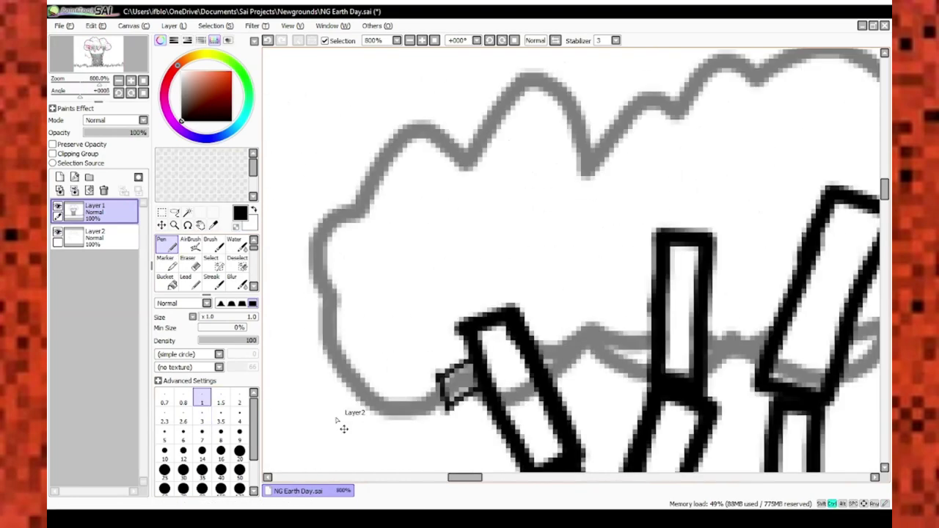
scroll(344, 429, "up", 2)
key("]")
left_click_drag(415, 411, 316, 378)
scroll(367, 411, "up", 1)
left_click_drag(326, 334, 400, 414)
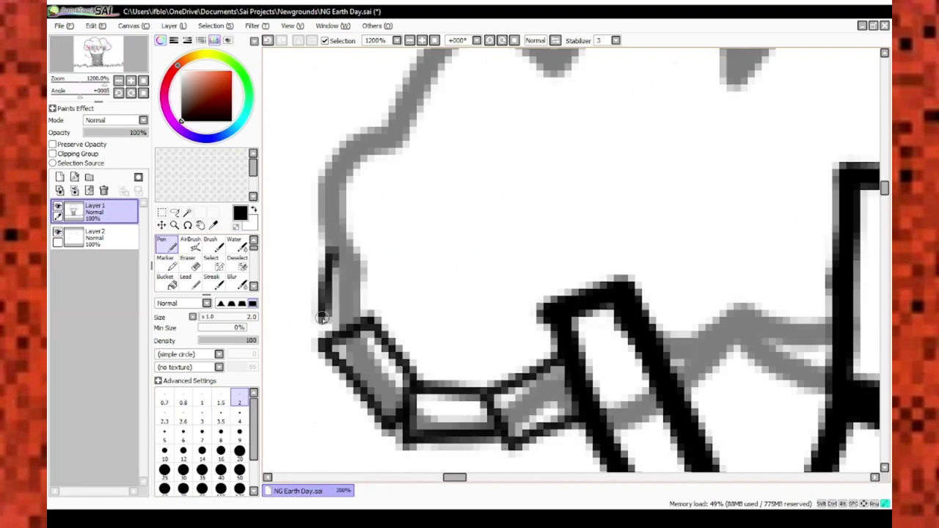
Continue the brick outline up the left side and onto the first upper bump of the leftmost leaf cluster
scroll(323, 319, "down", 1)
left_click_drag(411, 161, 455, 88)
mouse_move(323, 169)
left_mouse_down()
mouse_move(313, 201)
mouse_move(399, 311)
left_mouse_up()
scroll(337, 300, "up", 1)
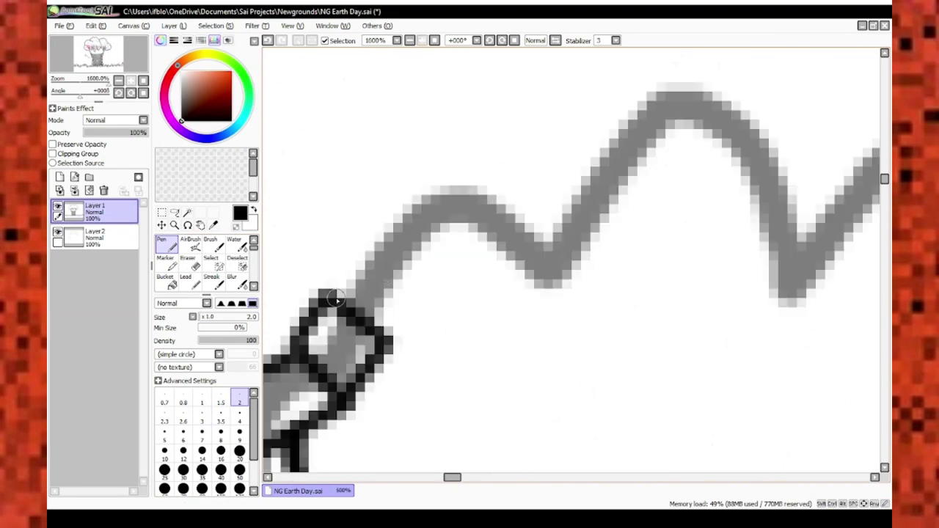
left_click_drag(337, 300, 477, 221)
scroll(514, 272, "down", 2)
scroll(560, 245, "down", 1)
Trace the notch and following bumps along the top of the leftmost leaf cluster with small black bricks
scroll(587, 253, "up", 3)
mouse_move(529, 290)
left_mouse_down()
mouse_move(595, 257)
mouse_move(576, 331)
left_mouse_up()
scroll(576, 330, "down", 1)
left_click_drag(565, 235, 573, 374)
scroll(572, 374, "right", 1)
left_click_drag(514, 301, 616, 213)
scroll(587, 374, "up", 1)
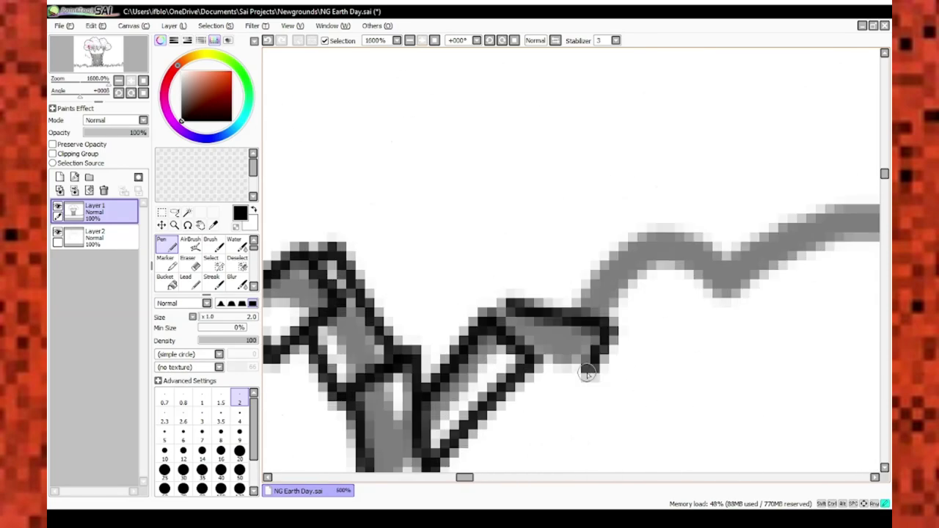
left_click_drag(587, 374, 536, 367)
scroll(484, 415, "right", 2)
left_click_drag(477, 301, 610, 242)
Erase the overlapping lines at the dip in the leftmost cluster's top edge and redraw the connecting brick with the Pen
scroll(485, 345, "down", 3)
scroll(485, 345, "up", 3)
key("e")
left_click_drag(470, 352, 482, 345)
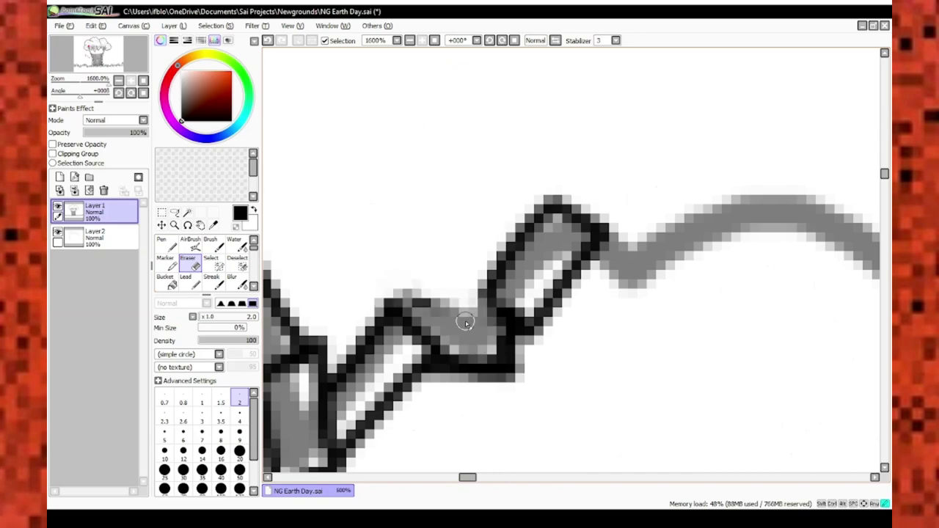
key("n")
left_click_drag(381, 396, 543, 293)
scroll(485, 345, "right", 1)
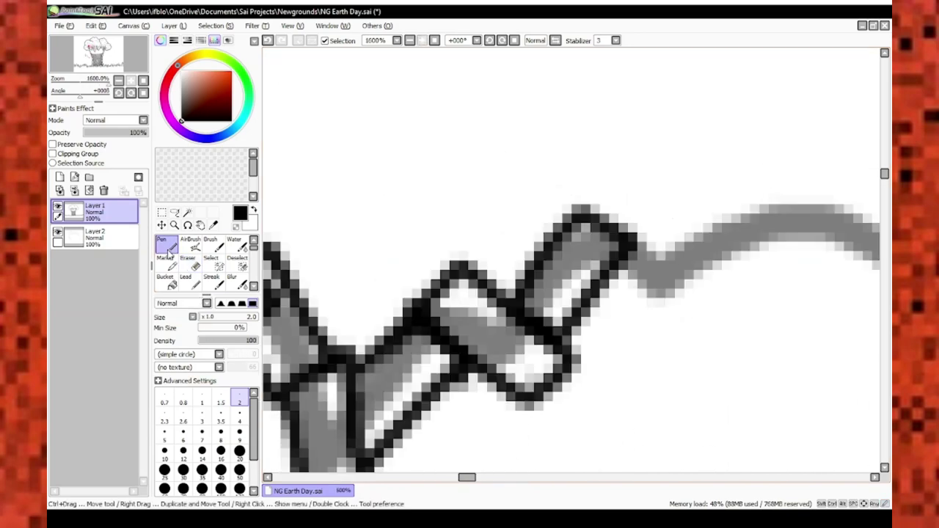
Extend the brick outline over the last top bump to the upper-right corner of the leftmost leaf cluster
scroll(440, 380, "down", 1)
scroll(502, 316, "down", 2)
scroll(502, 315, "up", 2)
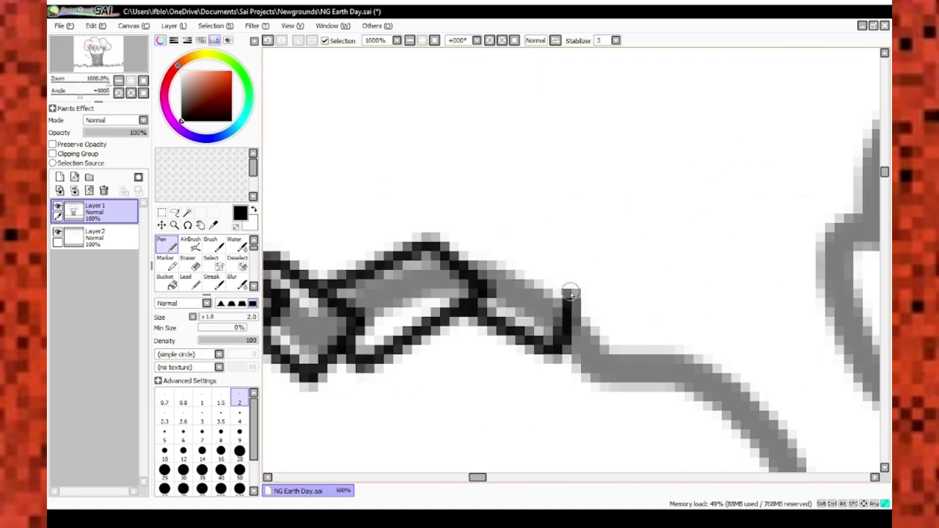
scroll(514, 279, "down", 2)
scroll(543, 206, "up", 2)
mouse_move(561, 235)
left_mouse_down()
mouse_move(549, 194)
mouse_move(566, 232)
mouse_move(459, 271)
left_mouse_up()
scroll(558, 220, "down", 1)
scroll(514, 257, "down", 2)
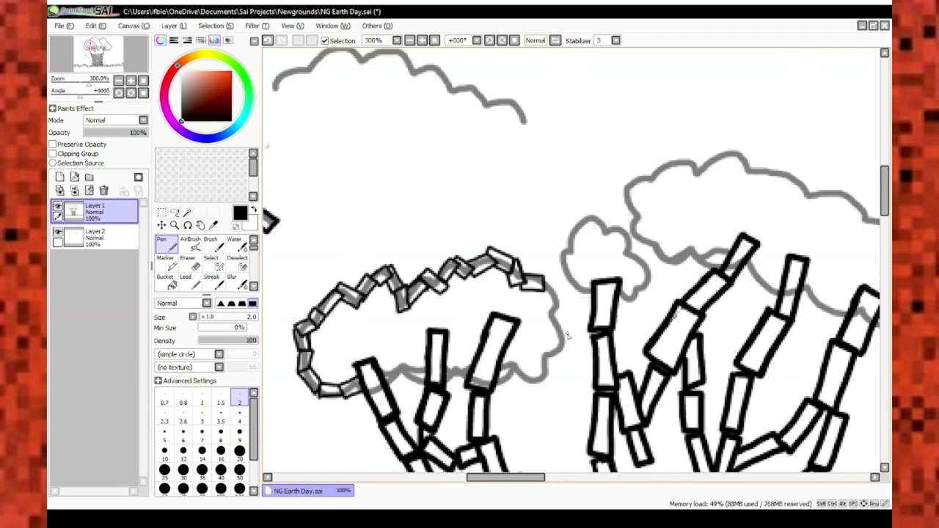
Outline the lower-right and right edges of the leftmost leaf cluster with small black bricks
scroll(558, 220, "up", 2)
left_click_drag(543, 183, 602, 232)
scroll(587, 308, "down", 1)
left_click_drag(588, 363, 593, 345)
scroll(593, 345, "up", 1)
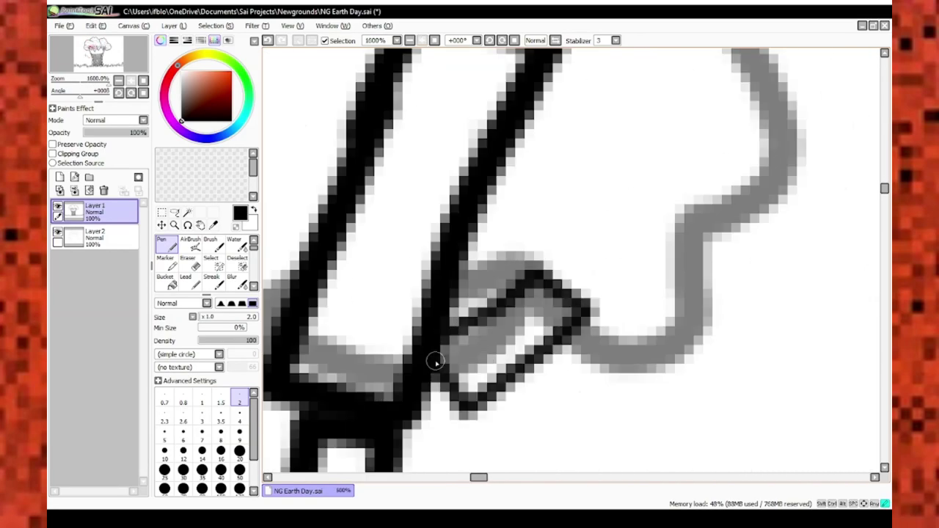
scroll(574, 330, "down", 1)
scroll(575, 330, "up", 1)
scroll(558, 345, "down", 1)
scroll(558, 345, "up", 1)
scroll(543, 360, "down", 1)
scroll(543, 359, "up", 1)
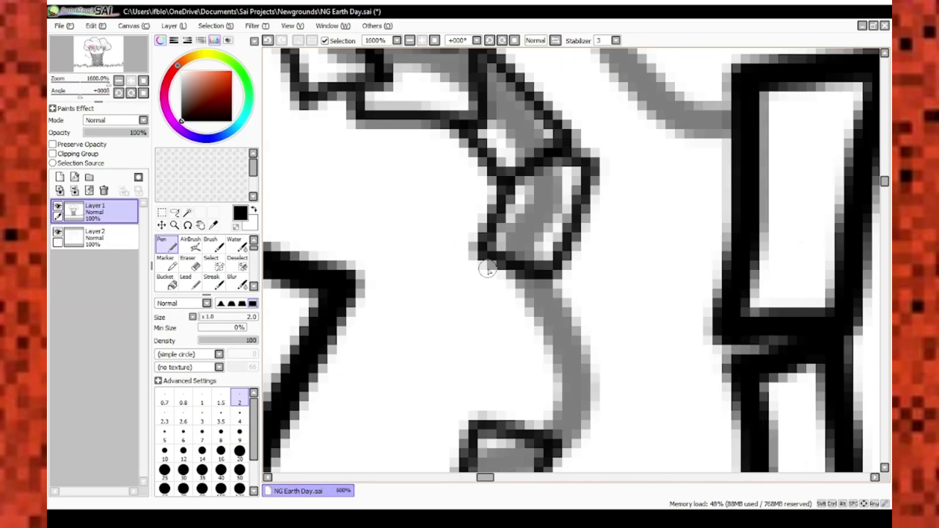
scroll(527, 378, "down", 1)
scroll(527, 378, "up", 1)
Fill in the leftmost cluster's bottom edge with bricks between the branch tips and switch to the Eraser for cleanup
scroll(527, 378, "down", 1)
scroll(528, 295, "up", 1)
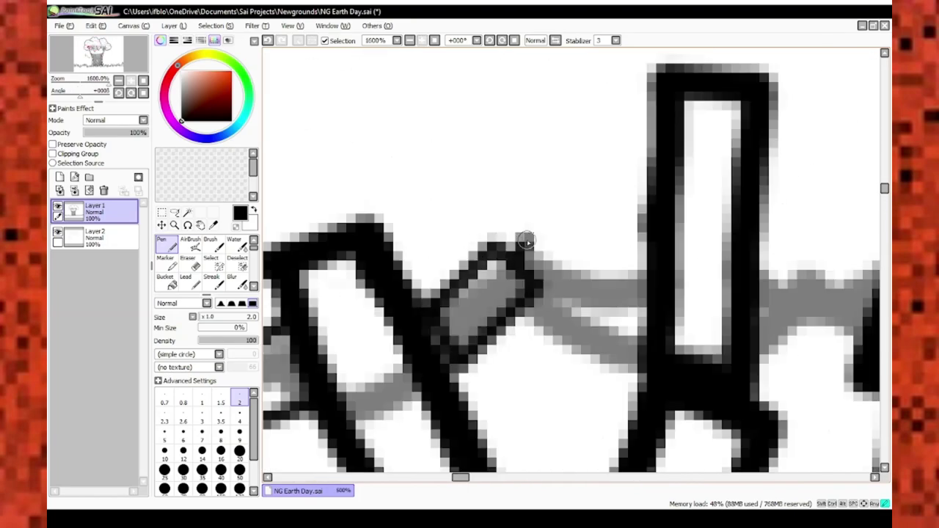
scroll(587, 316, "down", 1)
scroll(640, 384, "up", 1)
scroll(754, 428, "down", 1)
scroll(556, 398, "up", 1)
key("e")
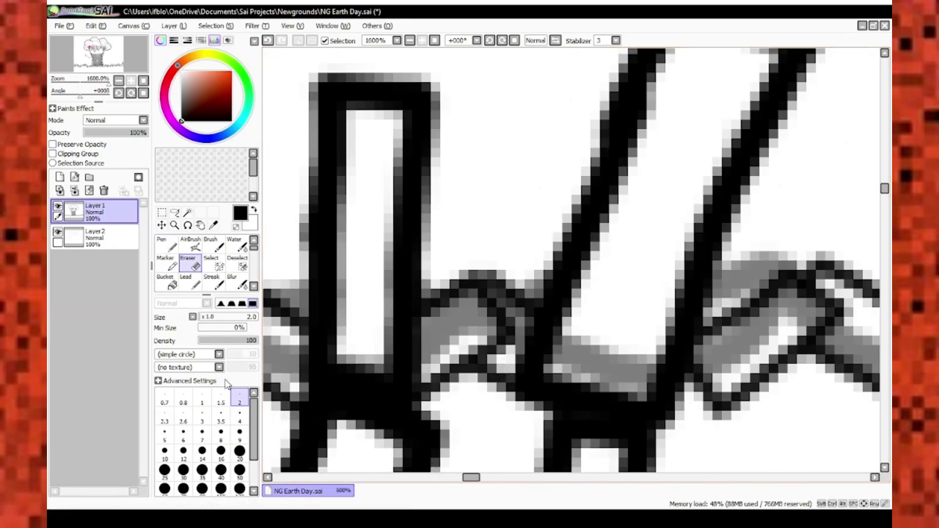
Outline the left and lower-left edges of the small round leaf cluster with black bricks, using the Pen at size 2
scroll(639, 372, "down", 2)
scroll(502, 352, "up", 2)
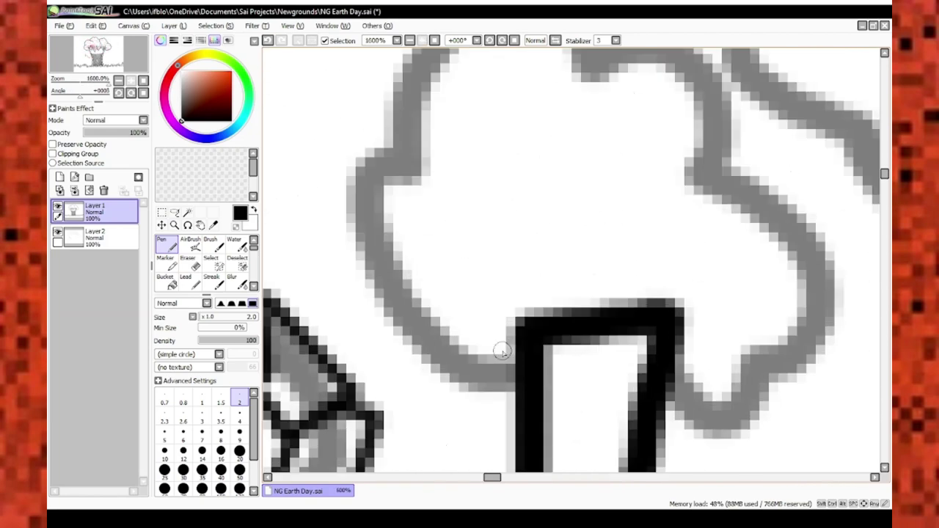
left_click_drag(360, 151, 350, 161)
left_click_drag(389, 268, 438, 400)
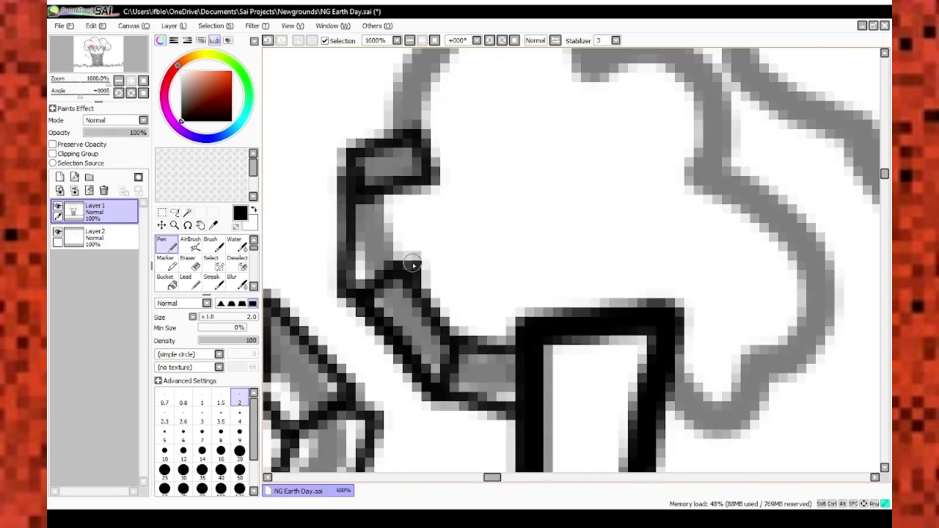
left_click_drag(412, 264, 423, 189)
Continue the brick outline over the top of the small round leaf cluster
scroll(423, 190, "down", 2)
scroll(440, 279, "up", 2)
left_click_drag(466, 217, 358, 333)
left_click_drag(562, 158, 412, 232)
scroll(412, 232, "down", 2)
scroll(499, 220, "up", 2)
left_click_drag(463, 183, 546, 252)
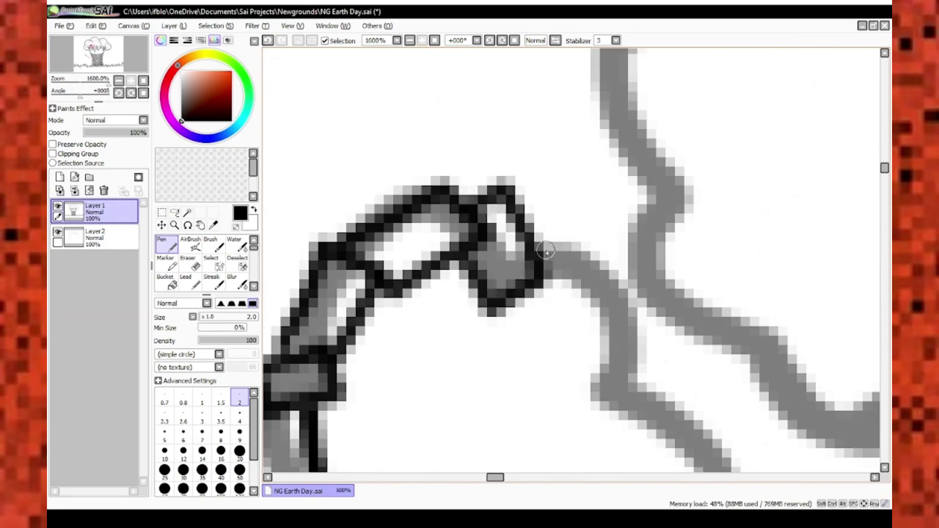
Close the small round leaf cluster's outline with bricks down its right side to the branch tip
scroll(546, 252, "down", 2)
scroll(509, 258, "up", 2)
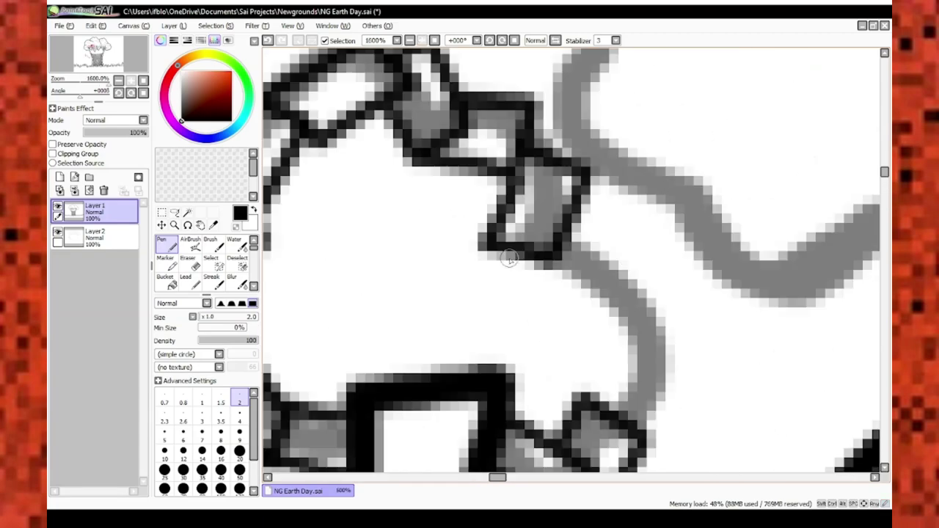
left_click_drag(596, 259, 639, 411)
scroll(639, 411, "down", 2)
scroll(546, 320, "up", 2)
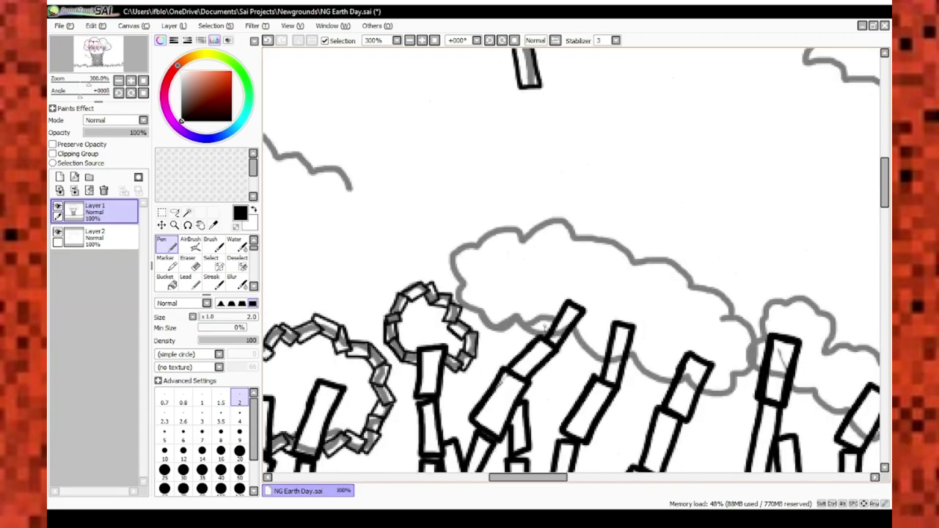
Outline the lower-left edge of the wide middle leaf cluster with bricks, working outward from its first branch tip
scroll(547, 320, "down", 2)
scroll(488, 230, "up", 2)
left_click_drag(477, 213, 488, 231)
scroll(488, 230, "down", 2)
scroll(609, 279, "up", 2)
left_click_drag(609, 279, 649, 326)
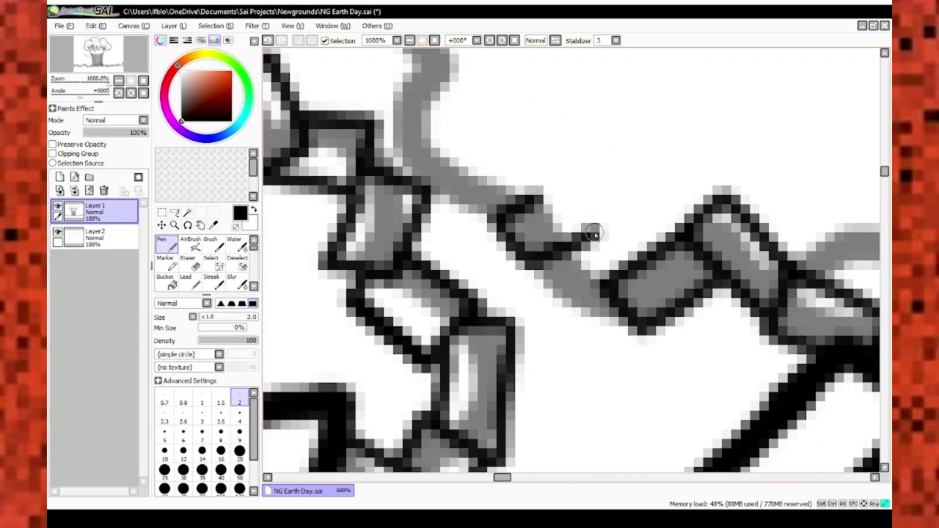
scroll(615, 274, "down", 2)
scroll(514, 183, "up", 2)
Continue the brick outline up the left side of the wide middle leaf cluster to its upper-left corner
mouse_move(517, 126)
left_mouse_down()
mouse_move(497, 178)
mouse_move(554, 283)
left_mouse_up()
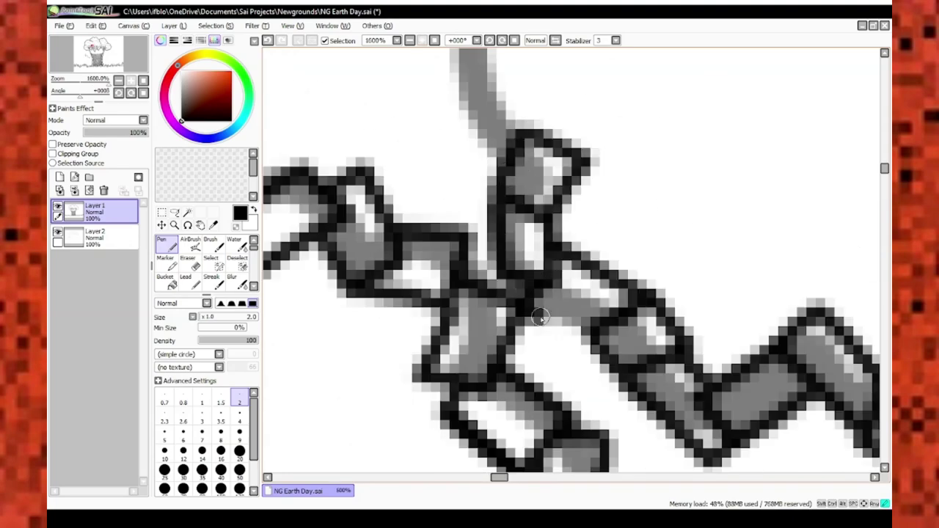
scroll(541, 317, "down", 2)
scroll(477, 242, "up", 2)
left_click_drag(441, 253, 514, 217)
scroll(514, 217, "up", 2)
left_click_drag(547, 268, 598, 236)
scroll(598, 236, "down", 2)
scroll(496, 376, "up", 2)
left_click_drag(497, 376, 426, 406)
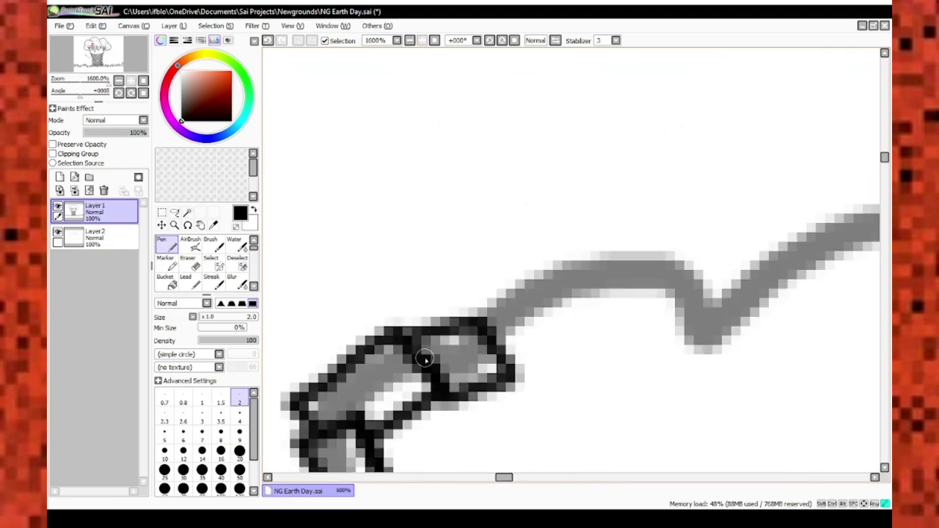
Trace the top bumps of the wide middle leaf cluster with small black bricks
left_click_drag(426, 358, 573, 279)
scroll(514, 294, "down", 2)
scroll(440, 279, "up", 2)
scroll(433, 290, "down", 2)
scroll(433, 289, "up", 2)
mouse_move(352, 315)
left_mouse_down()
mouse_move(433, 289)
mouse_move(447, 378)
mouse_move(313, 248)
mouse_move(445, 320)
mouse_move(444, 296)
left_mouse_up()
scroll(433, 290, "down", 2)
scroll(371, 314, "up", 2)
scroll(441, 294, "down", 2)
scroll(441, 294, "up", 2)
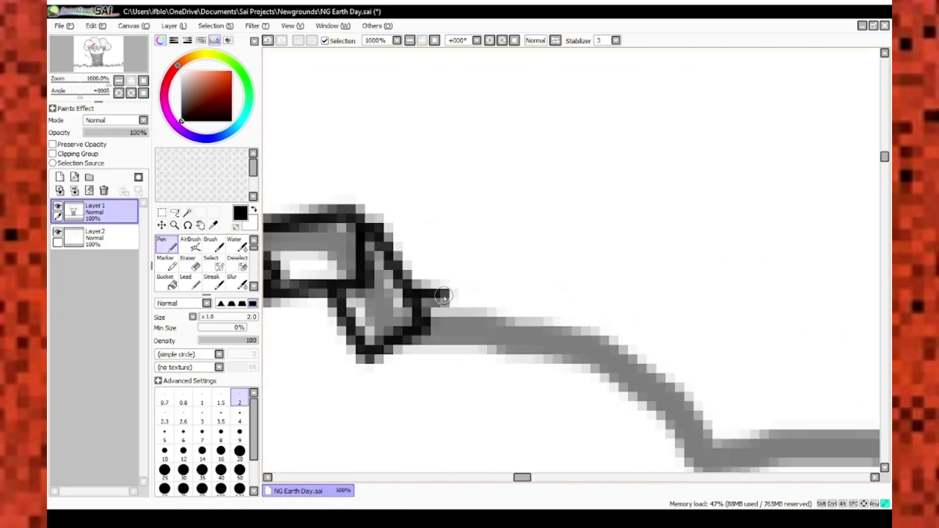
Draw bricks along the wide middle cluster's bottom edge between its first two branch tips
scroll(423, 295, "down", 2)
left_click_drag(503, 336, 556, 377)
scroll(555, 377, "up", 2)
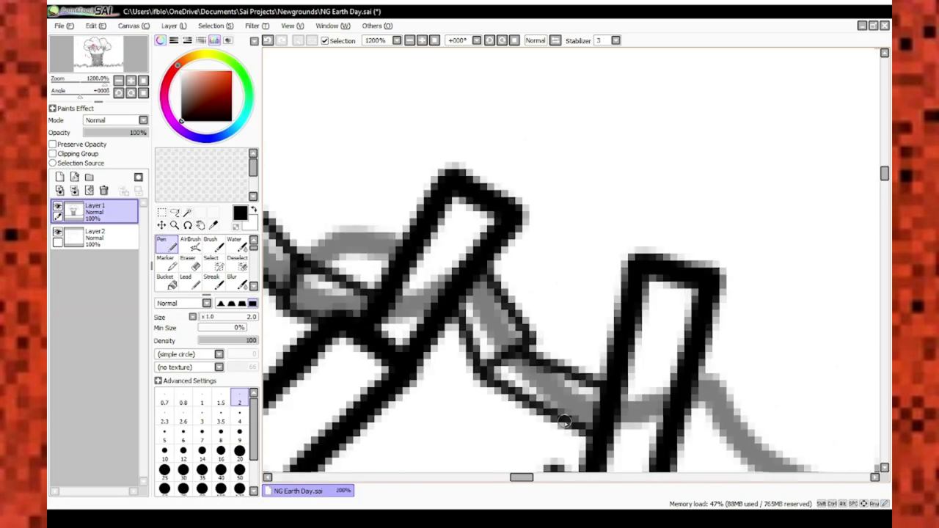
Extend the brick outline down the upper-right slope of the wide middle leaf cluster
scroll(587, 372, "down", 4)
scroll(587, 370, "up", 4)
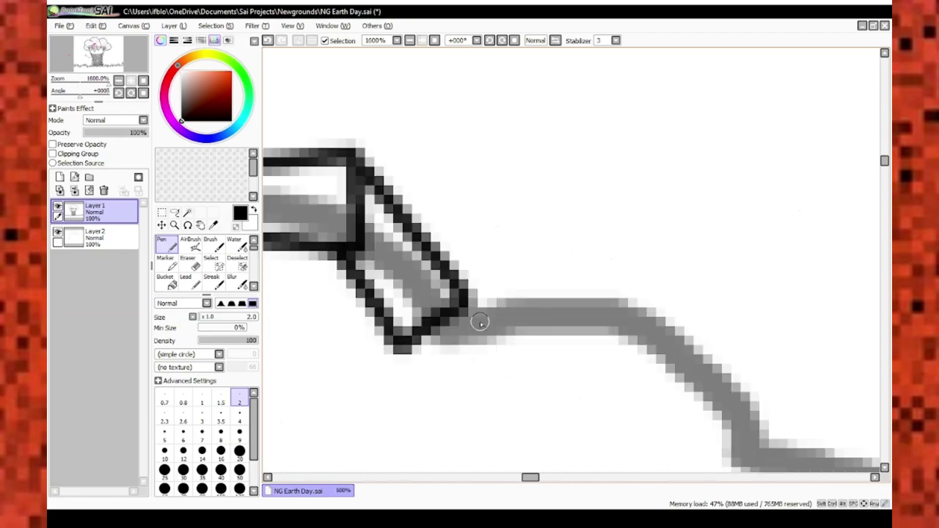
scroll(463, 349, "down", 2)
scroll(409, 314, "up", 2)
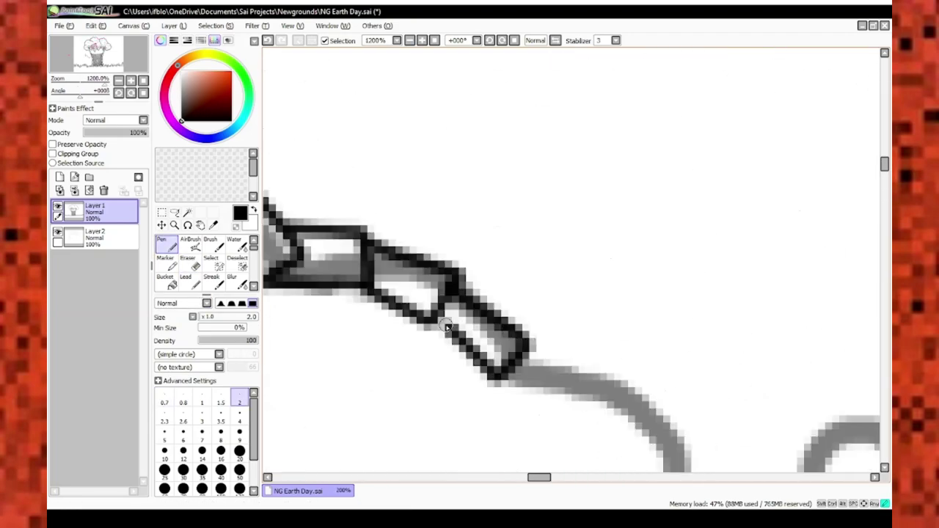
scroll(410, 316, "down", 2)
scroll(588, 293, "up", 2)
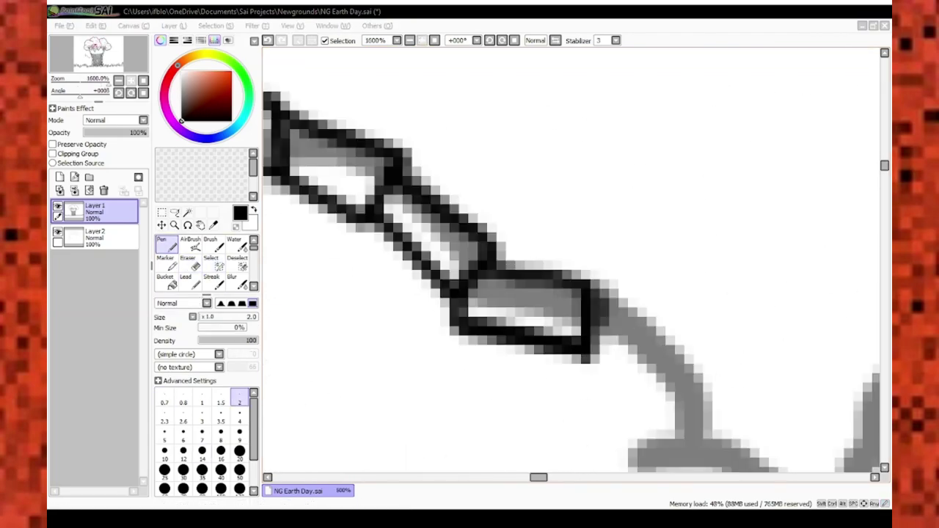
scroll(490, 356, "down", 2)
scroll(489, 357, "up", 2)
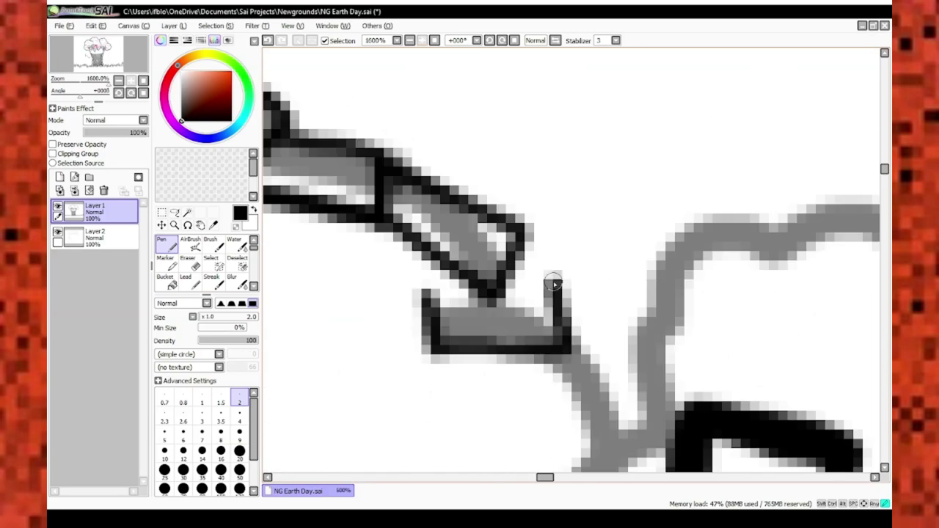
scroll(490, 357, "down", 2)
scroll(490, 357, "up", 2)
Complete the wide middle cluster's outline with bricks around its right end and along the remaining bottom edge between branches
scroll(490, 357, "down", 1)
scroll(541, 325, "down", 1)
scroll(477, 353, "up", 1)
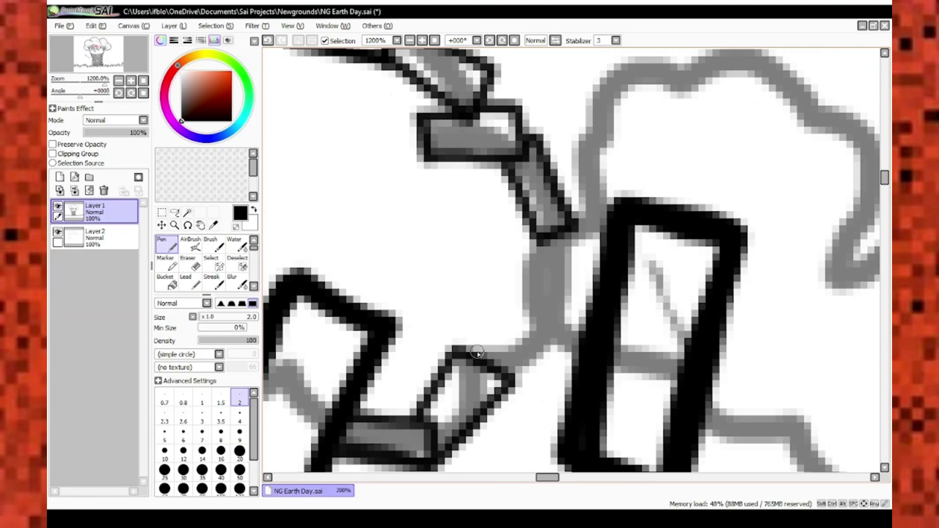
scroll(519, 314, "down", 2)
scroll(429, 321, "up", 2)
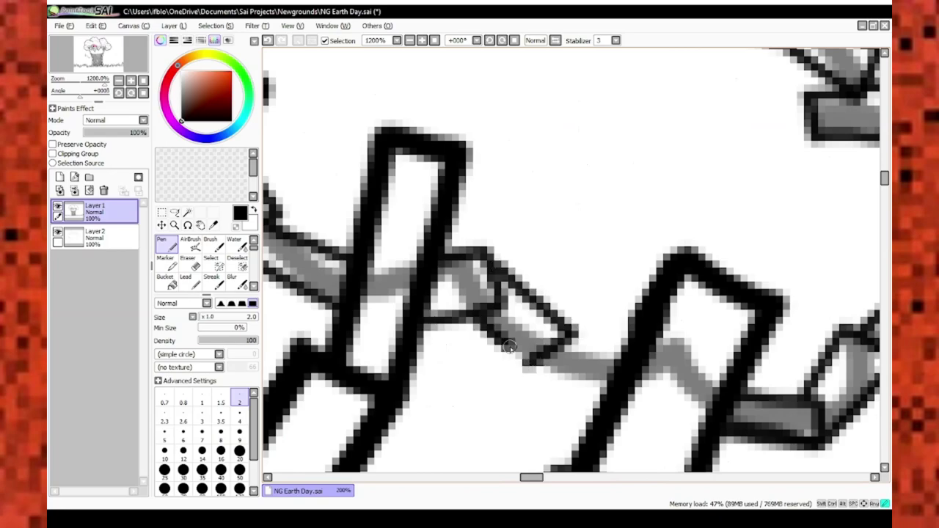
scroll(635, 314, "down", 10)
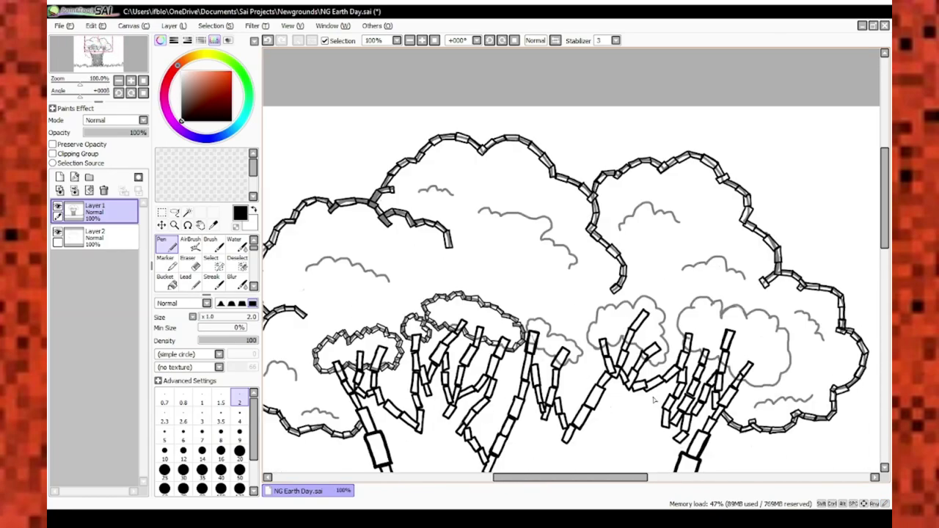
Outline the left side, rounded top and right-hand notch of the next small leaf cluster with black bricks
scroll(572, 308, "up", 4)
scroll(572, 309, "down", 3)
scroll(573, 308, "up", 3)
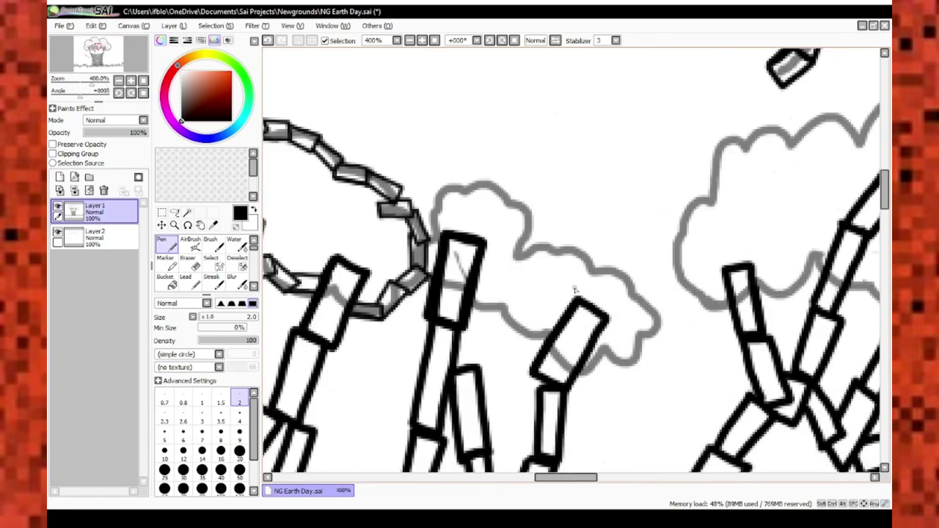
scroll(573, 308, "down", 1)
scroll(514, 308, "down", 1)
scroll(448, 227, "up", 6)
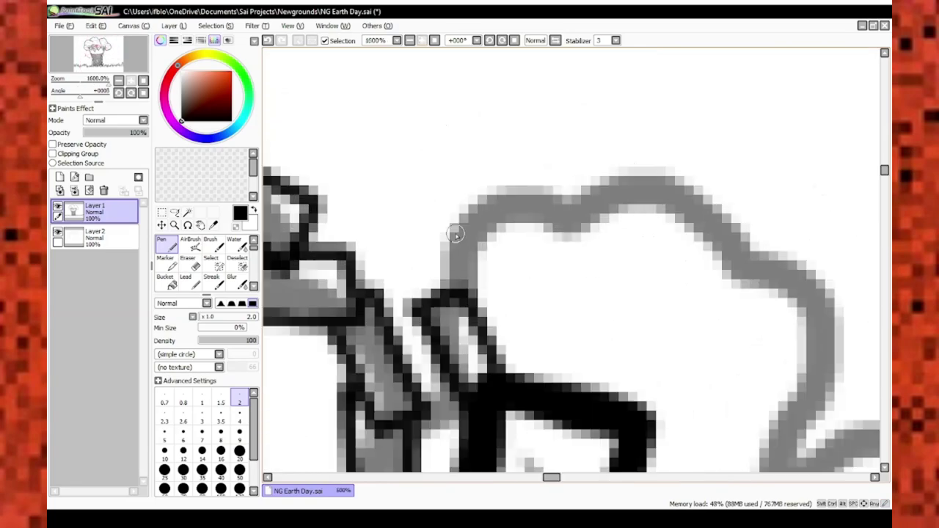
scroll(496, 189, "down", 2)
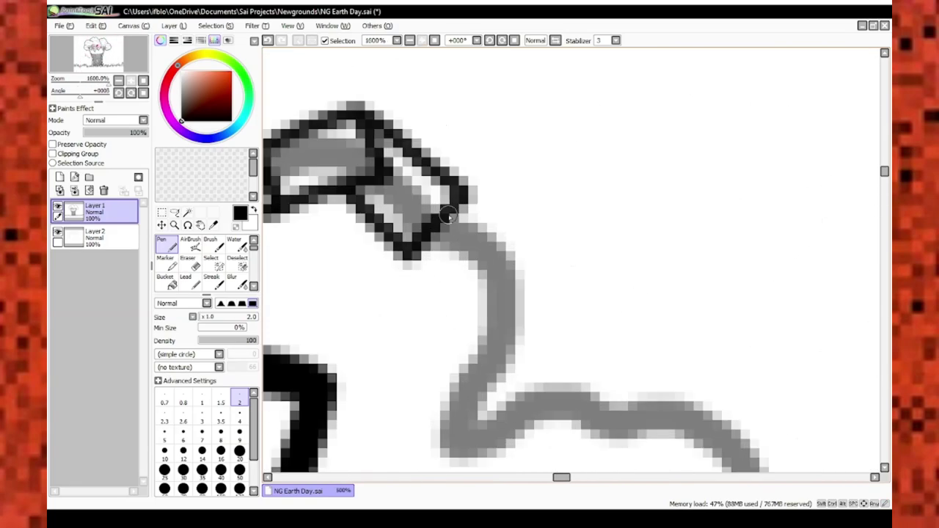
scroll(470, 241, "up", 2)
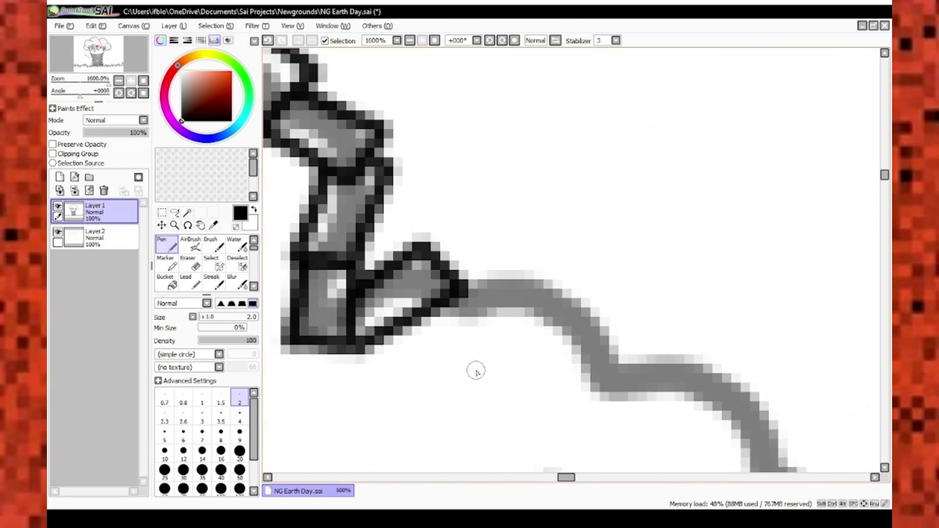
Extend the small leaf cluster's brick outline down its upper-right slope and along the bottom edge between the branch tips
scroll(529, 331, "down", 3)
scroll(502, 334, "up", 2)
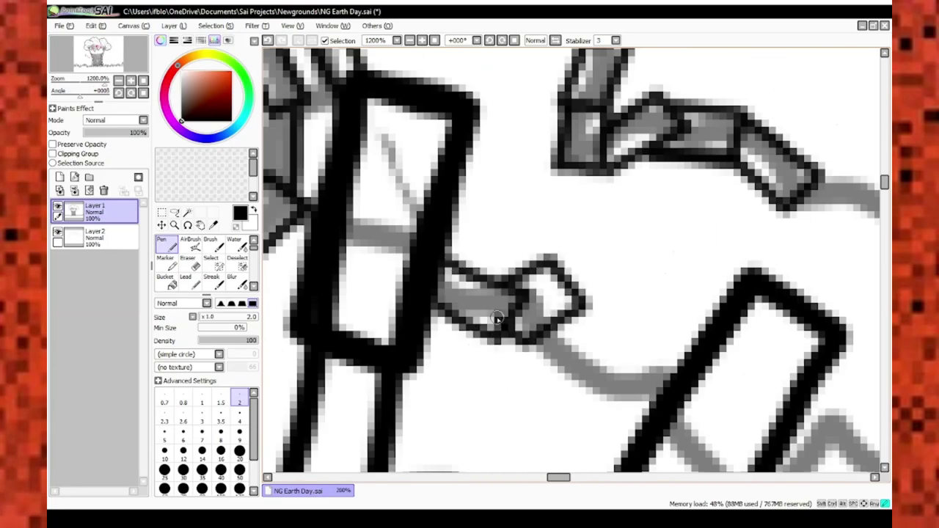
scroll(539, 345, "down", 3)
scroll(285, 308, "up", 2)
scroll(367, 345, "down", 2)
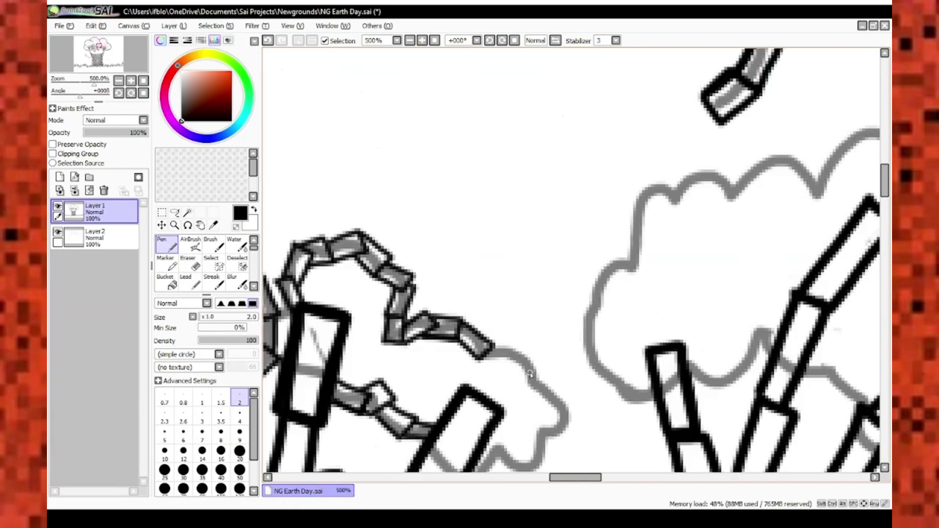
scroll(434, 379, "up", 3)
scroll(406, 321, "down", 1)
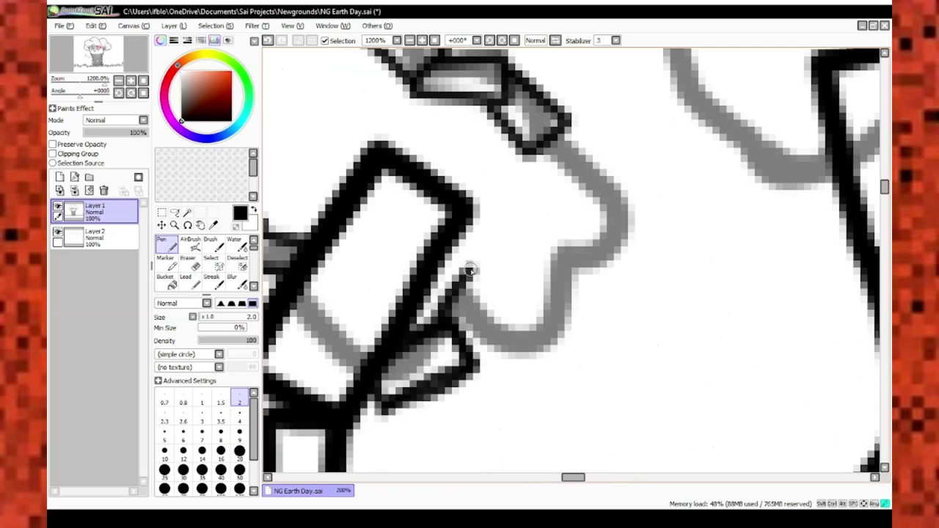
Close the small leaf cluster's outline with black bricks around its lower-right bump and right end
key("e")
scroll(463, 294, "up", 1)
scroll(440, 330, "down", 3)
scroll(425, 417, "up", 3)
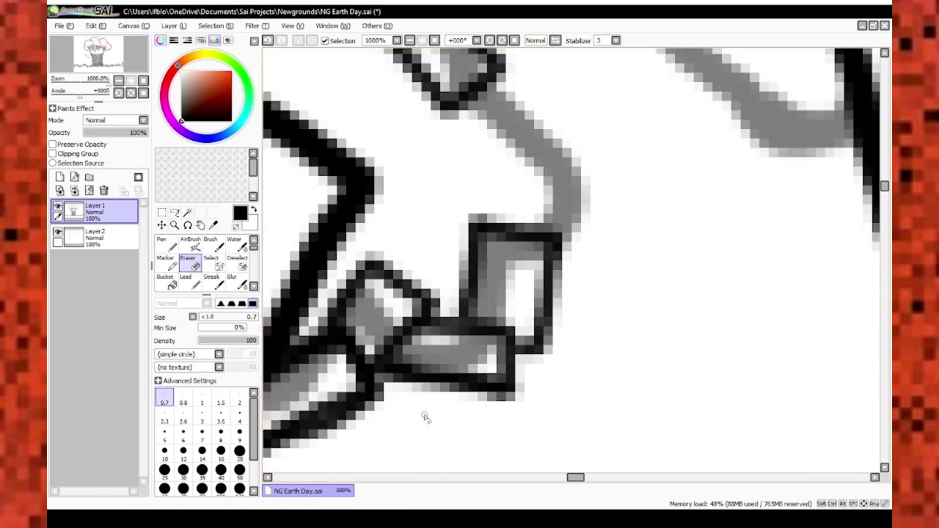
key("n")
scroll(426, 417, "down", 4)
scroll(496, 332, "up", 3)
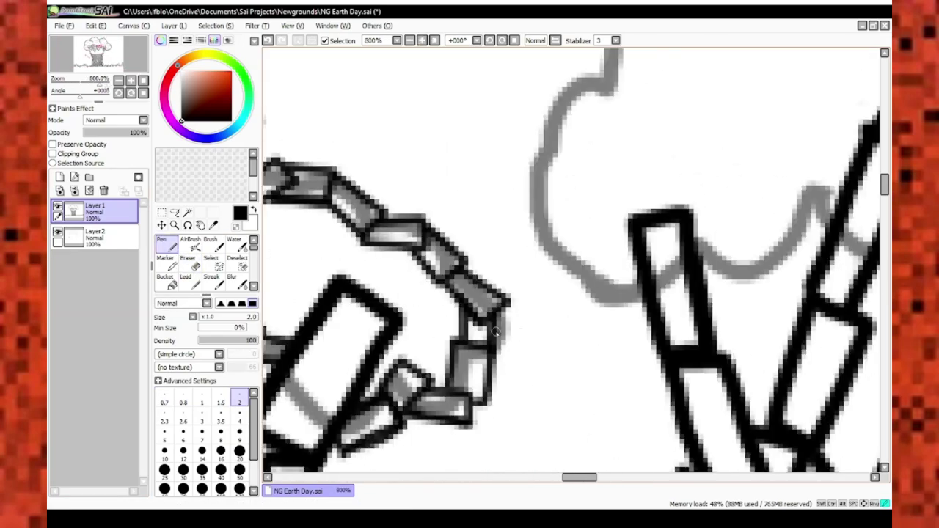
left_click_drag(496, 380, 506, 376)
scroll(548, 262, "up", 2)
scroll(560, 361, "down", 10)
scroll(372, 354, "up", 3)
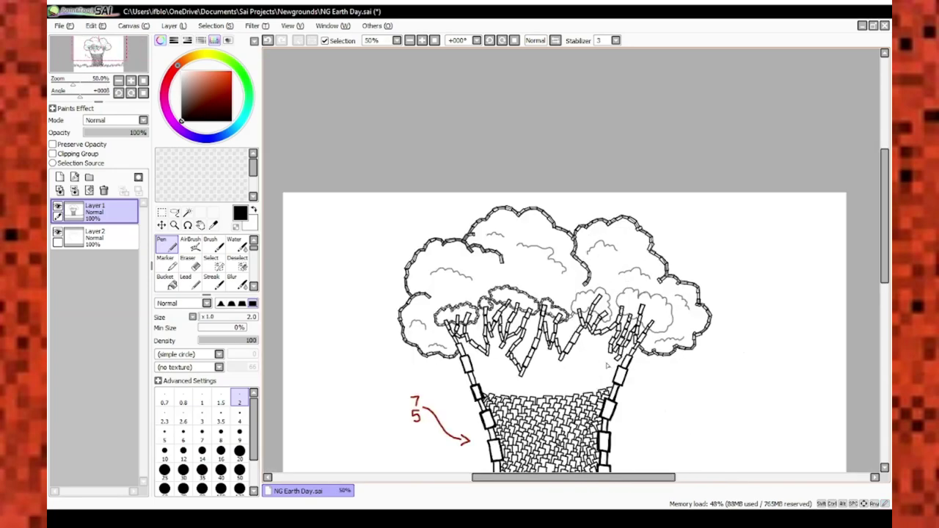
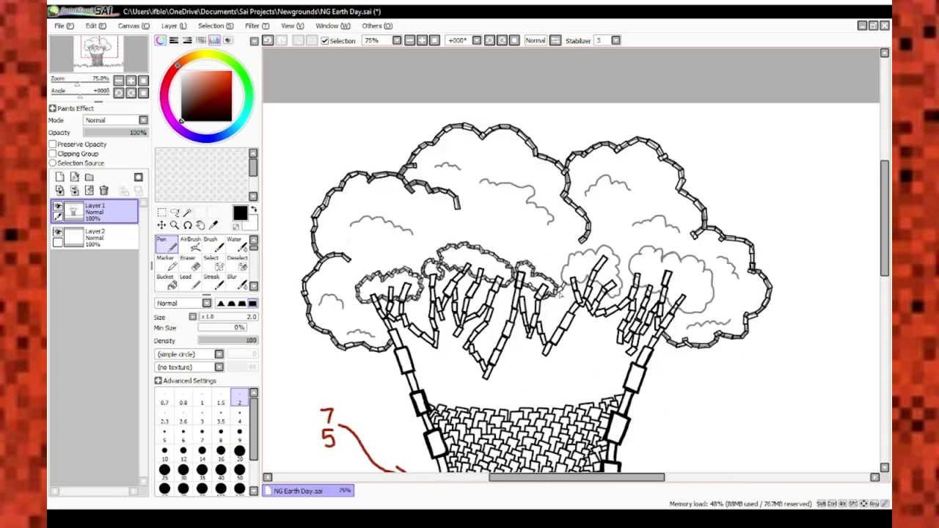
Draw bricks linking the small cluster to the next leaf puff and outline that puff's lower-left corner up to the branch
scroll(561, 294, "up", 9)
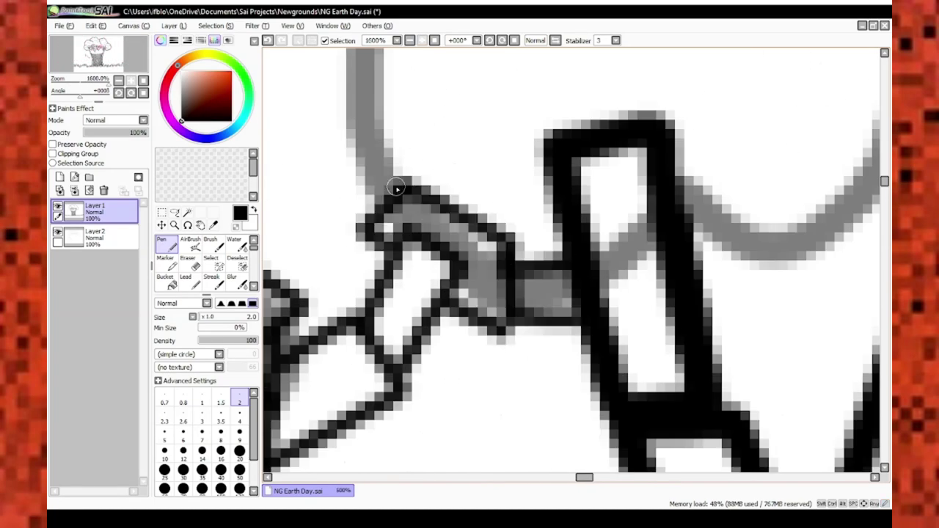
key("n")
left_click_drag(387, 116, 518, 182)
scroll(482, 193, "down", 4)
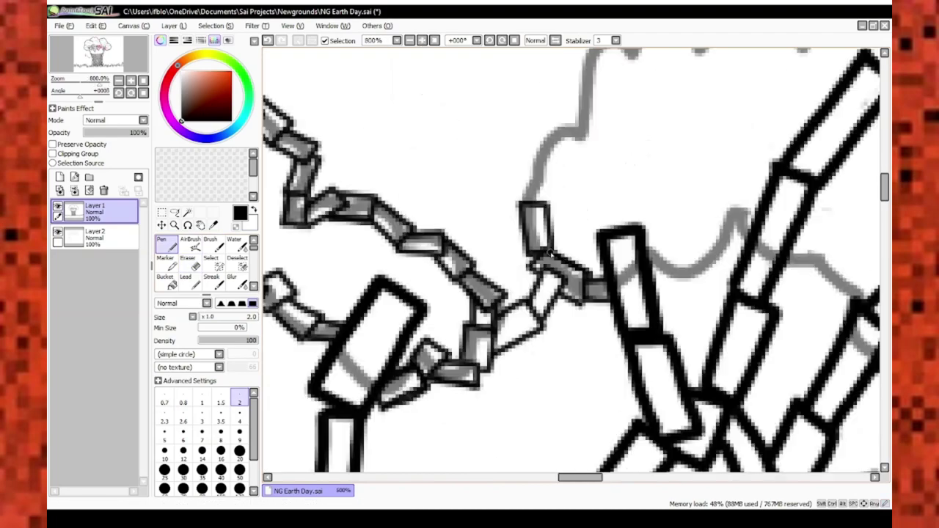
Outline the left side and the first top bumps of this leaf puff with black bricks
scroll(635, 121, "up", 4)
mouse_move(602, 183)
left_mouse_down()
mouse_move(546, 304)
mouse_move(514, 315)
mouse_move(543, 330)
mouse_move(557, 323)
mouse_move(524, 315)
left_mouse_up()
scroll(524, 315, "down", 5)
scroll(451, 308, "up", 5)
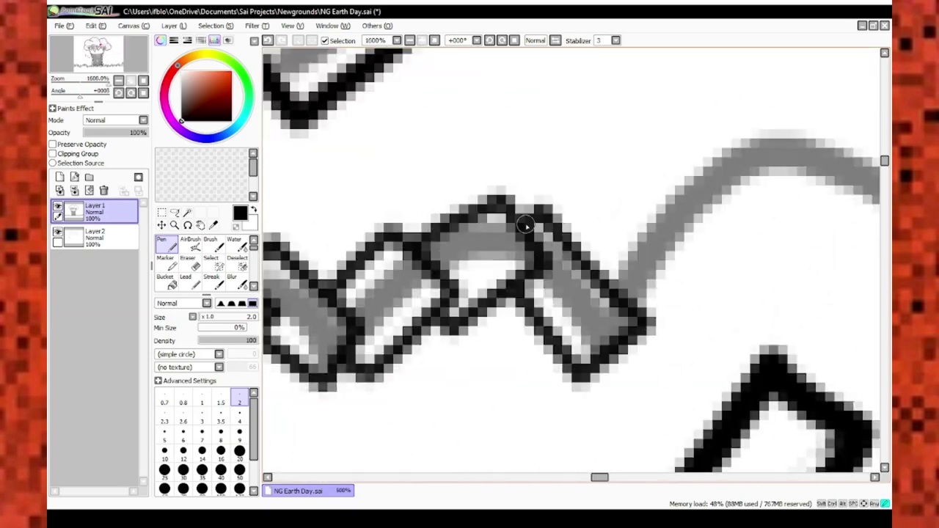
left_click_drag(526, 225, 489, 323)
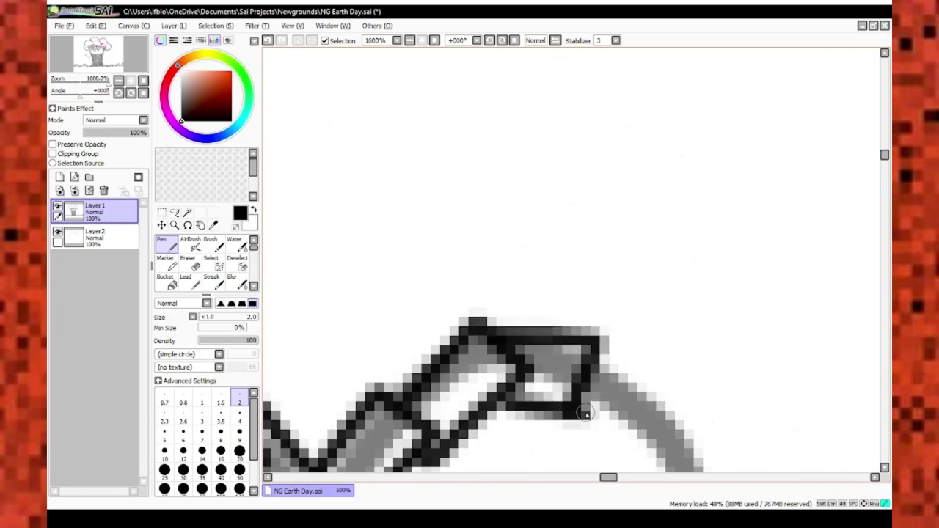
Continue the brick outline over the puff's highest bump and down its upper-right side to the notches
key("e")
mouse_move(585, 414)
left_mouse_down()
mouse_move(504, 323)
mouse_move(566, 284)
left_mouse_up()
scroll(503, 272, "down", 1)
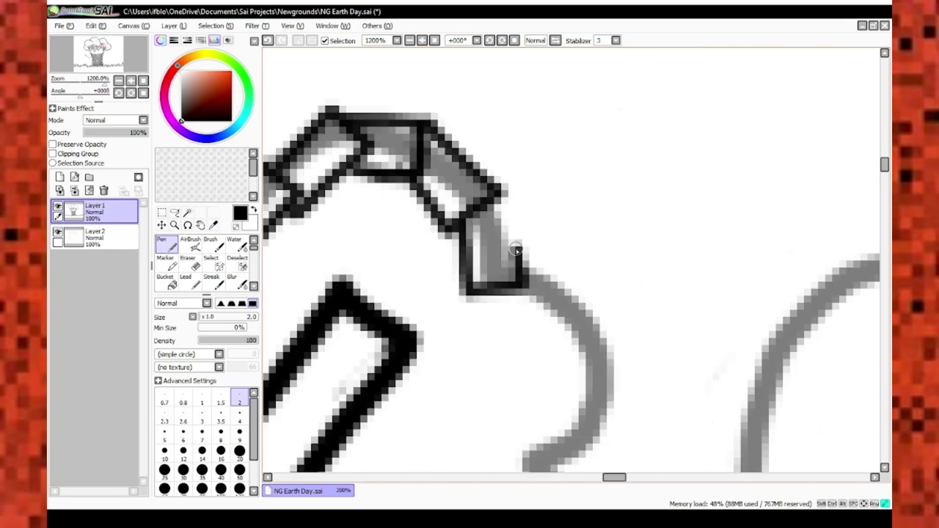
left_click_drag(503, 272, 507, 228)
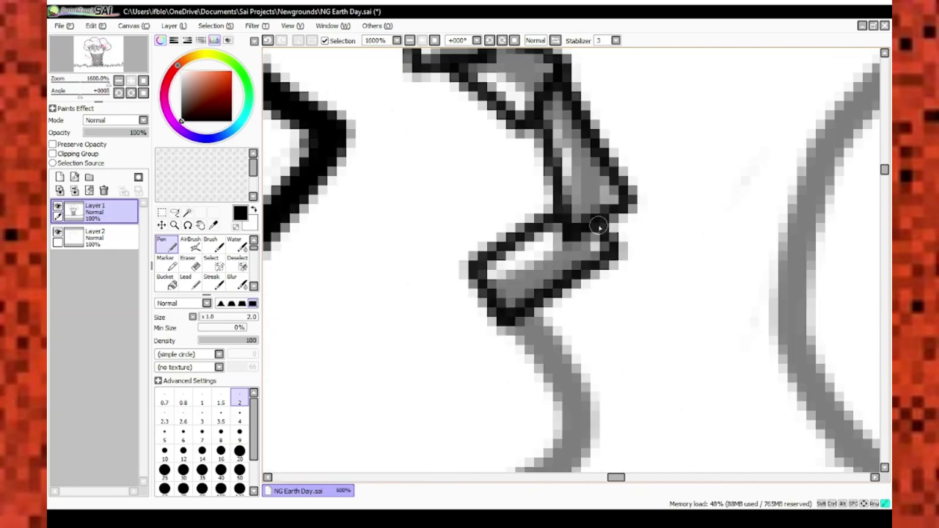
scroll(609, 326, "down", 3)
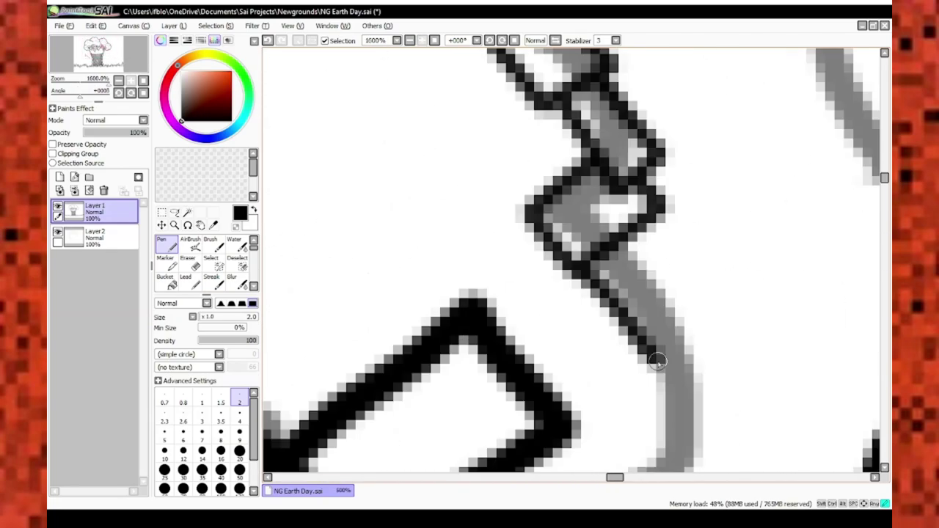
Draw bricks down the puff's lower-right side and along the bottom edge back to the nearest branch
scroll(566, 272, "down", 10)
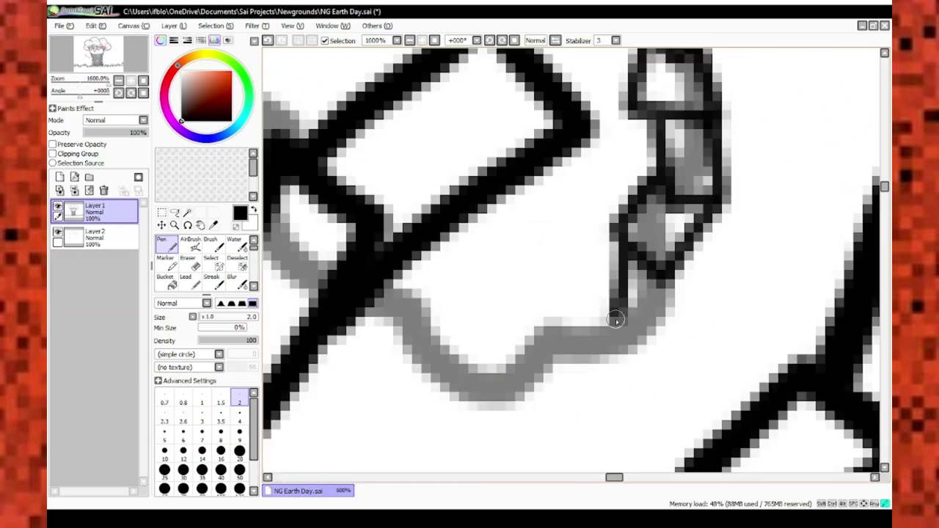
scroll(664, 331, "right", 5)
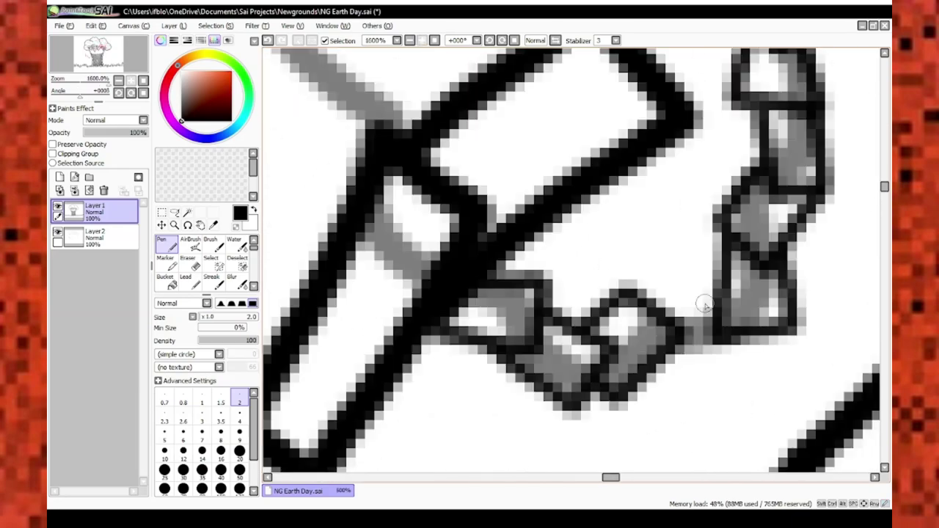
scroll(744, 358, "down", 6)
Fill in the remaining bottom edge of the puff with bricks between the branches
scroll(628, 321, "up", 6)
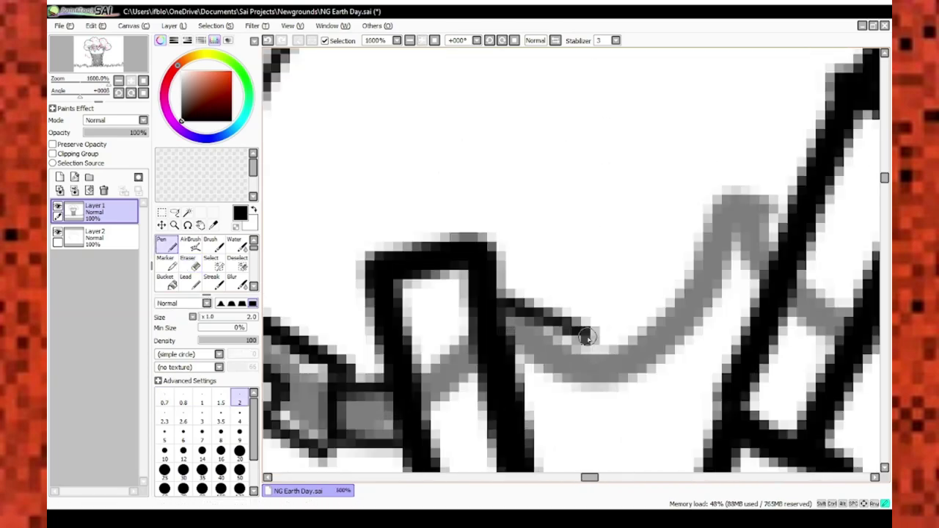
scroll(628, 321, "down", 2)
scroll(631, 316, "up", 2)
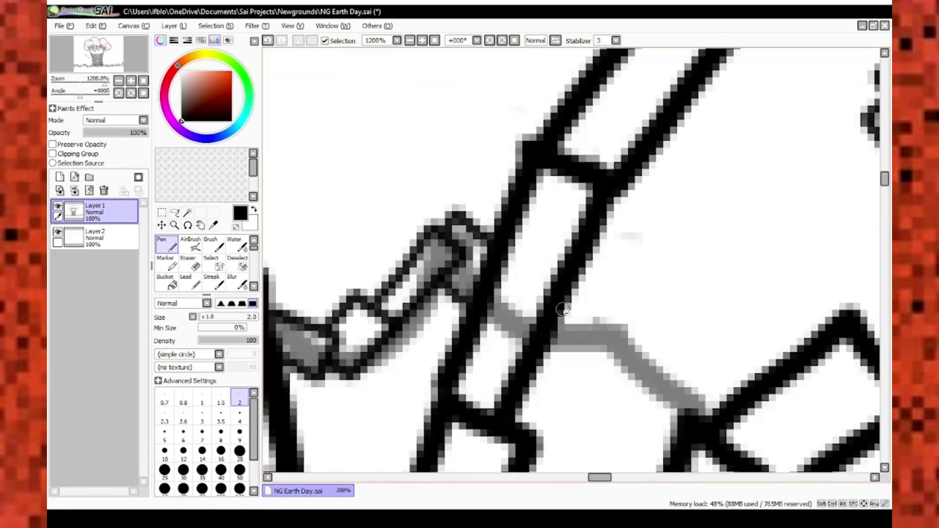
scroll(487, 365, "down", 6)
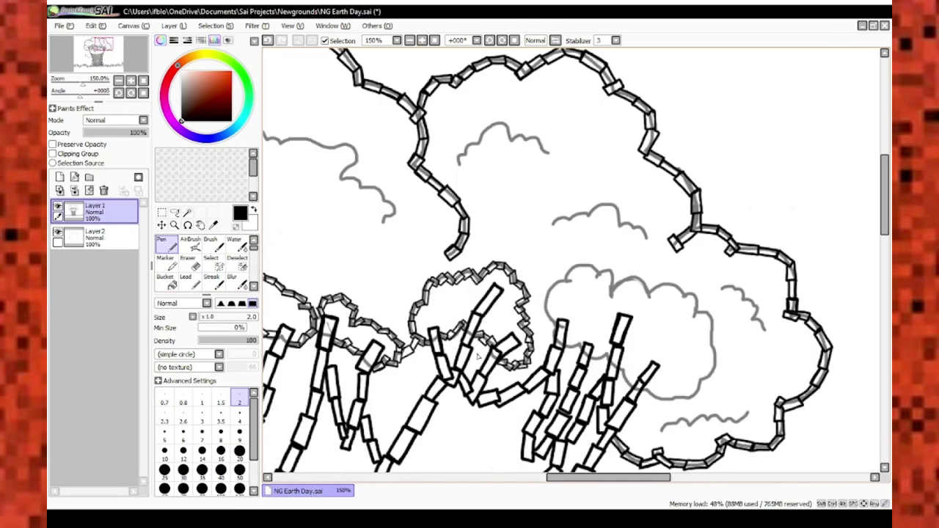
scroll(450, 297, "up", 3)
scroll(325, 403, "down", 3)
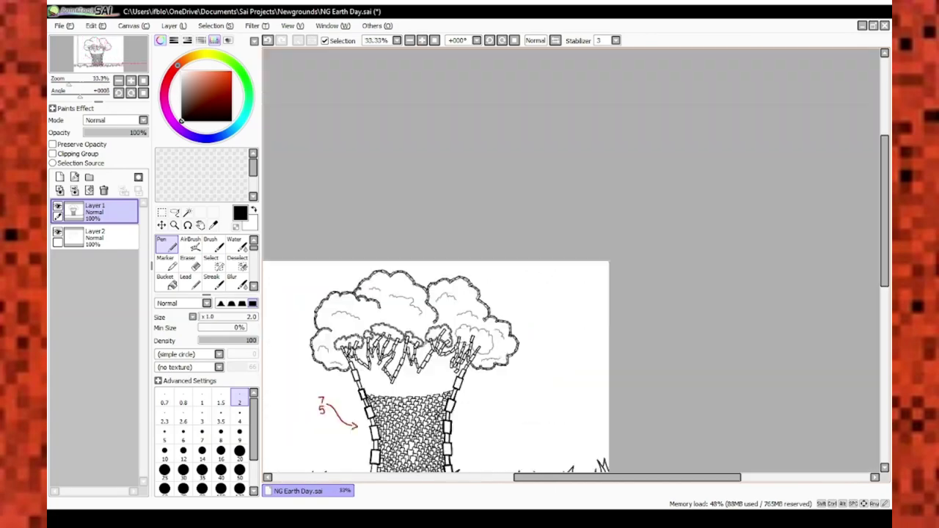
Erase the bricks linking the small cluster and the leaf puff using a size 4 eraser
scroll(323, 373, "up", 6)
key("e")
scroll(461, 290, "down", 5)
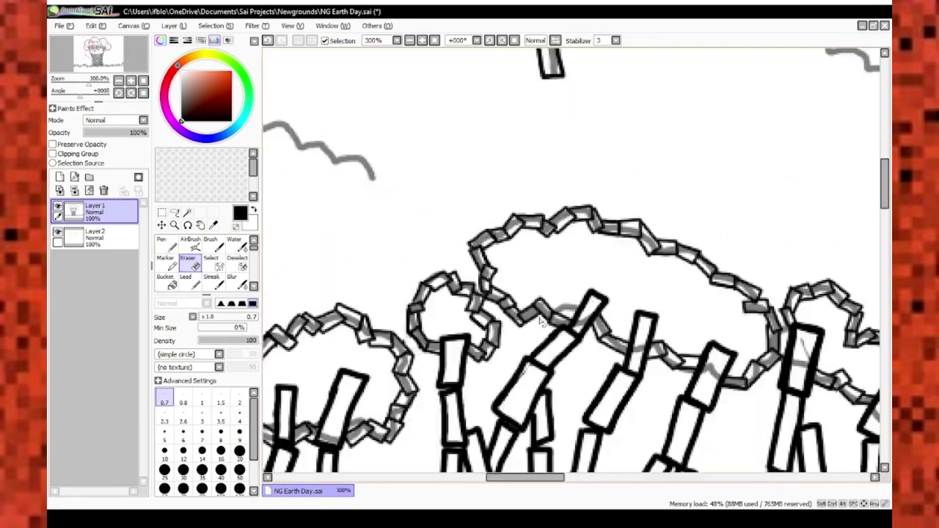
scroll(481, 202, "up", 5)
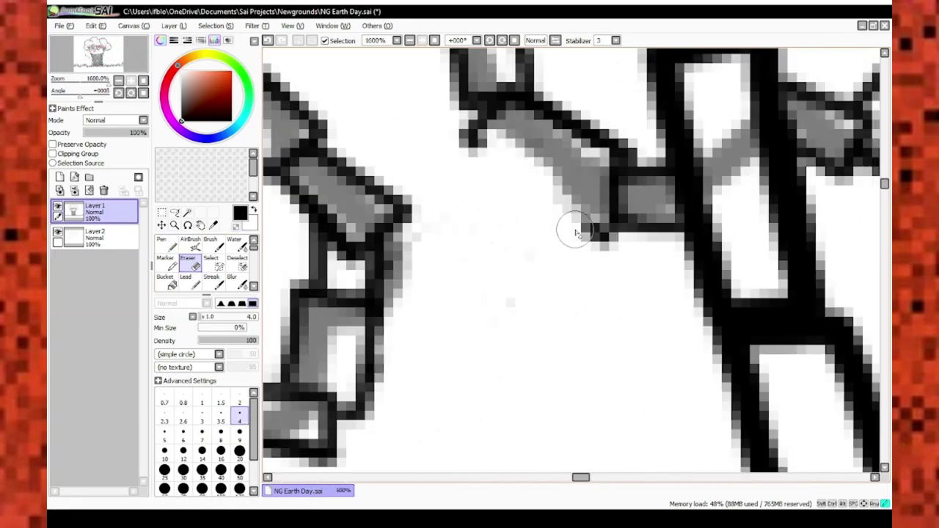
scroll(616, 198, "down", 5)
Outline the left side of the rightmost leaf cluster with black size 2 pen bricks, starting near its lower-left branch
scroll(551, 257, "up", 3)
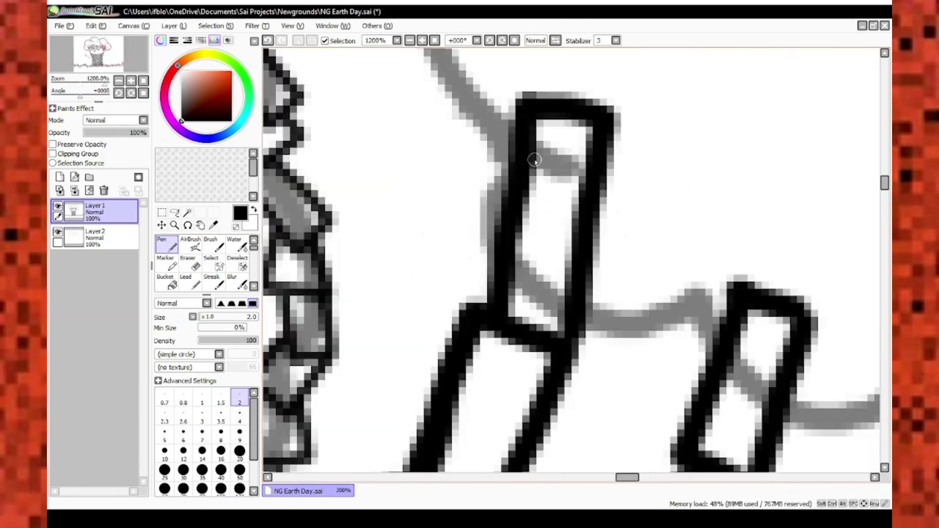
scroll(550, 256, "down", 5)
scroll(543, 210, "up", 8)
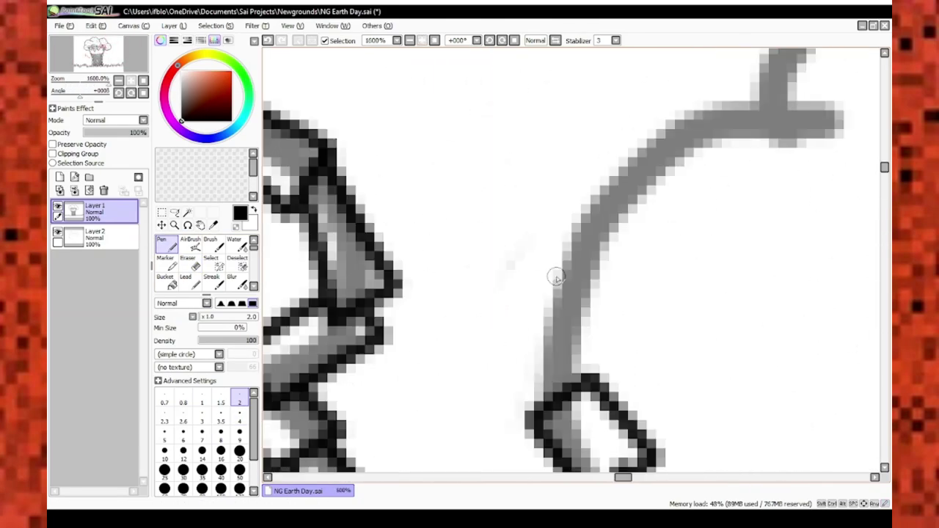
scroll(543, 209, "down", 3)
scroll(575, 396, "up", 4)
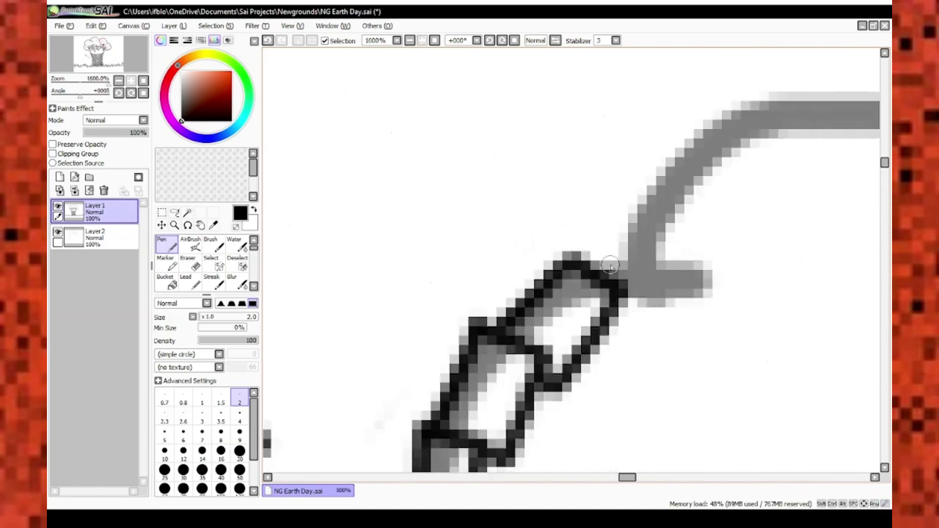
Trace the rightmost cluster's first top bumps with bricks, down into the notch before the next bump
scroll(515, 332, "down", 2)
scroll(515, 332, "down", 5)
scroll(596, 454, "up", 6)
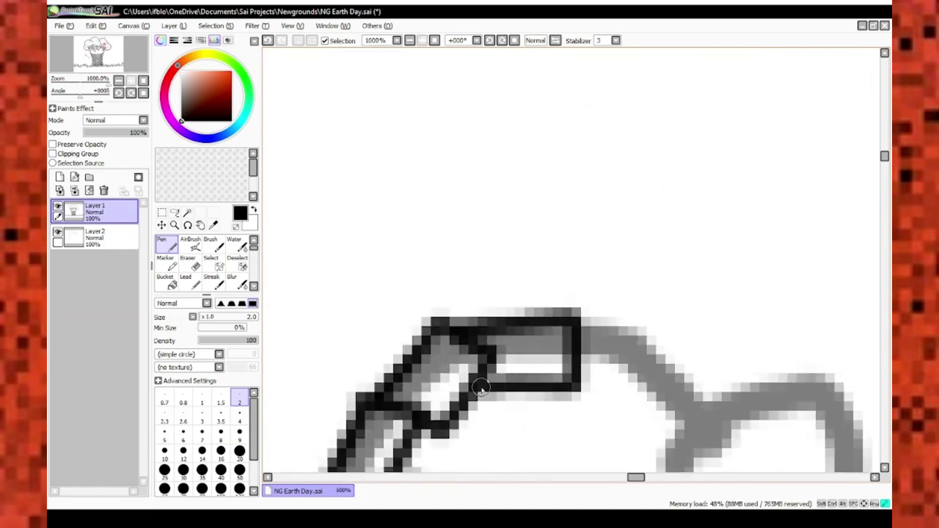
scroll(596, 454, "down", 5)
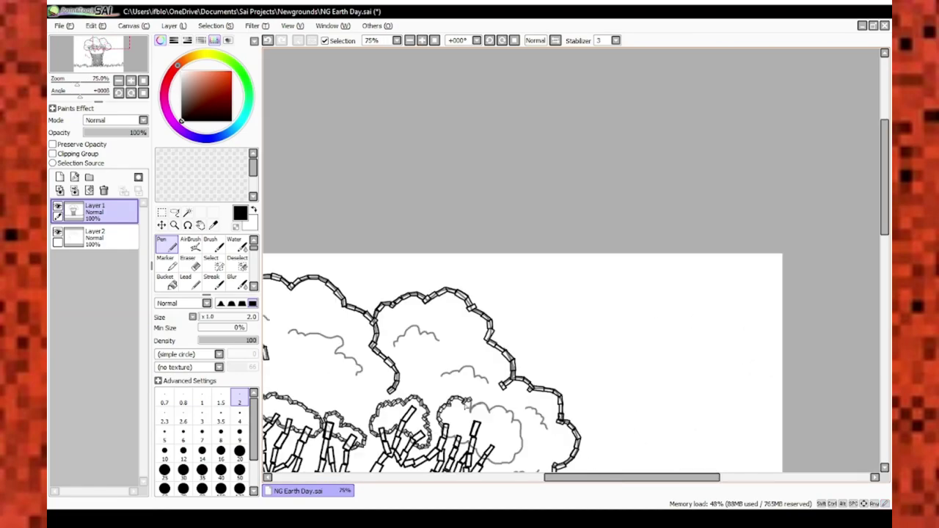
scroll(314, 402, "up", 5)
key("e")
scroll(313, 403, "down", 5)
scroll(516, 251, "up", 5)
key("n")
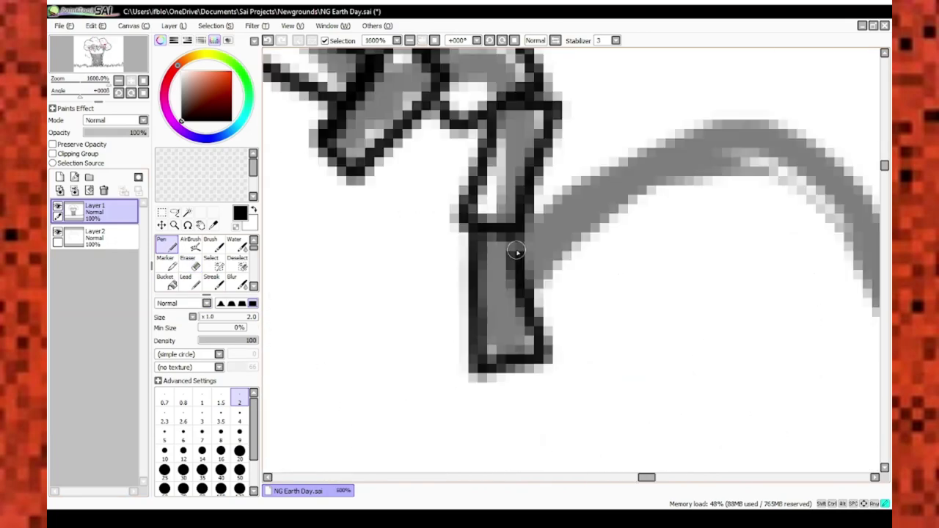
Extend the rightmost cluster's brick outline across its remaining top bumps and over the upper-right shoulder
mouse_move(538, 353)
left_mouse_down()
mouse_move(447, 294)
mouse_move(449, 383)
mouse_move(462, 325)
mouse_move(426, 415)
mouse_move(475, 295)
mouse_move(450, 368)
mouse_move(424, 226)
mouse_move(426, 312)
left_mouse_up()
mouse_move(450, 386)
left_mouse_down()
mouse_move(441, 367)
mouse_move(490, 404)
mouse_move(486, 378)
mouse_move(525, 295)
mouse_move(514, 294)
left_mouse_up()
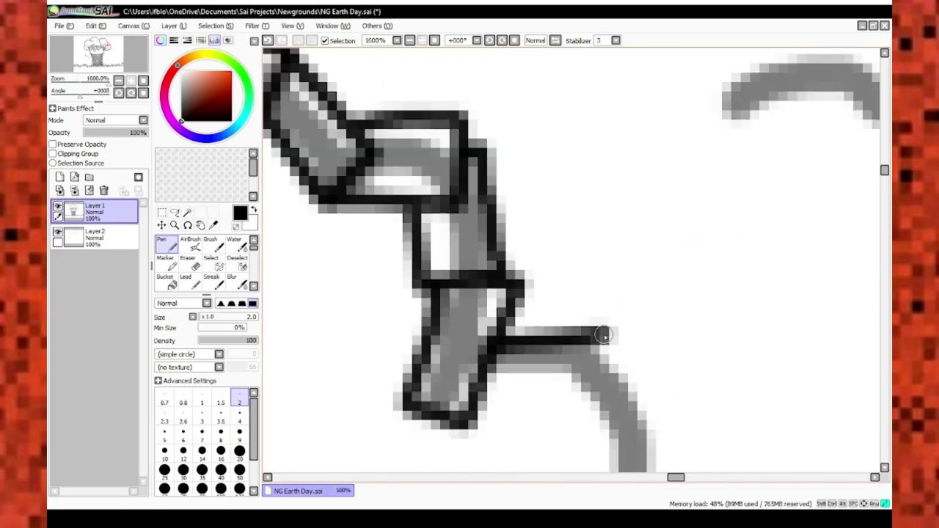
scroll(514, 294, "down", 3)
scroll(513, 294, "up", 3)
left_click_drag(488, 351, 560, 224)
scroll(560, 224, "down", 3)
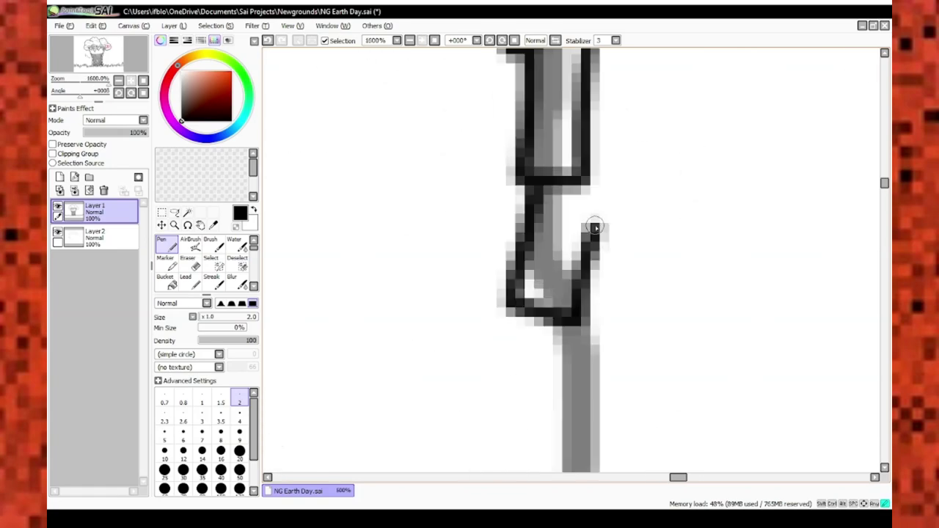
Draw bricks down the rightmost cluster's right side to the notch at its lower-right corner
scroll(587, 221, "up", 3)
left_click_drag(616, 341, 584, 199)
scroll(574, 400, "down", 3)
scroll(550, 346, "up", 3)
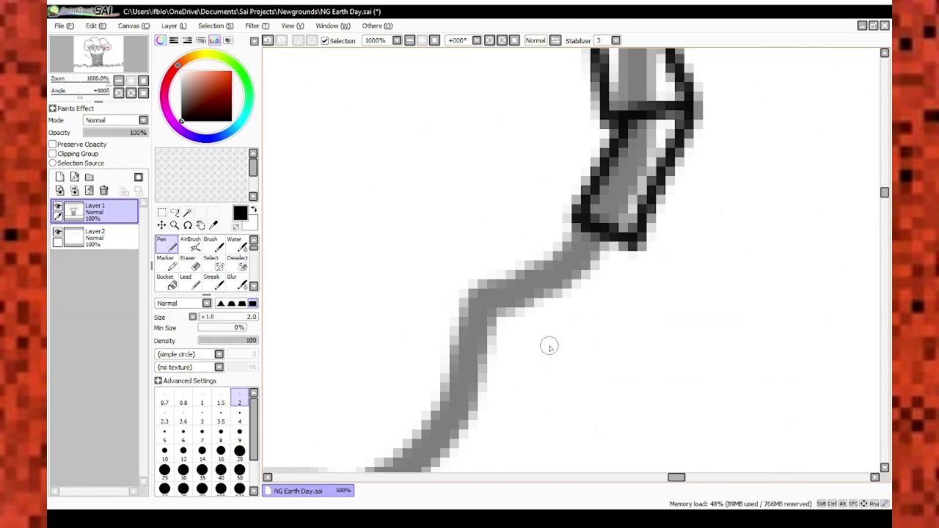
scroll(576, 212, "down", 3)
scroll(576, 212, "up", 3)
scroll(501, 411, "down", 3)
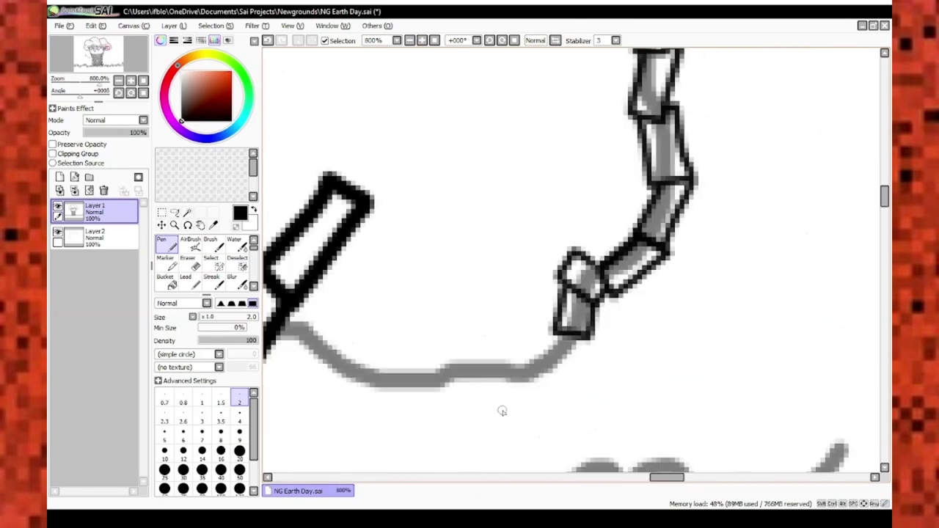
Outline the rightmost cluster's bottom edge with bricks between the last branch and the lower-right corner
scroll(641, 312, "up", 3)
scroll(641, 312, "down", 3)
scroll(641, 312, "up", 3)
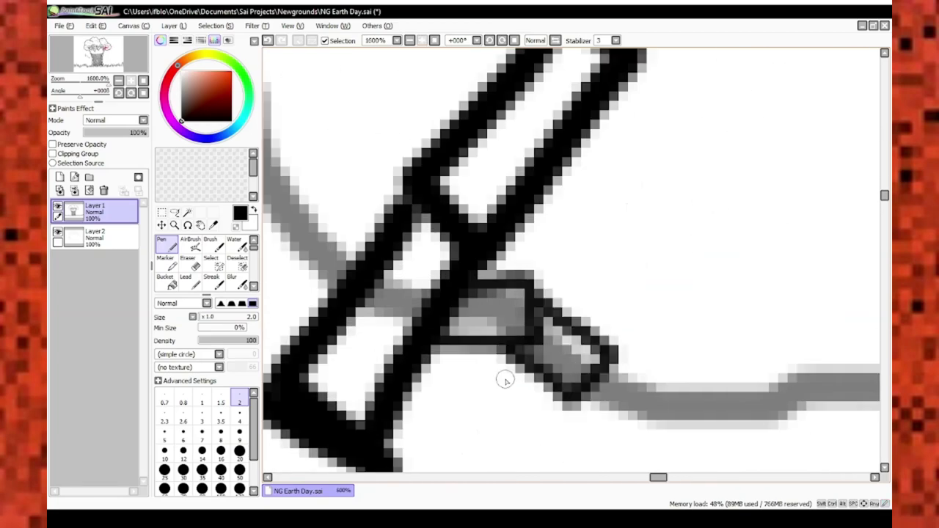
left_click_drag(452, 328, 532, 316)
scroll(566, 357, "down", 3)
scroll(518, 425, "up", 3)
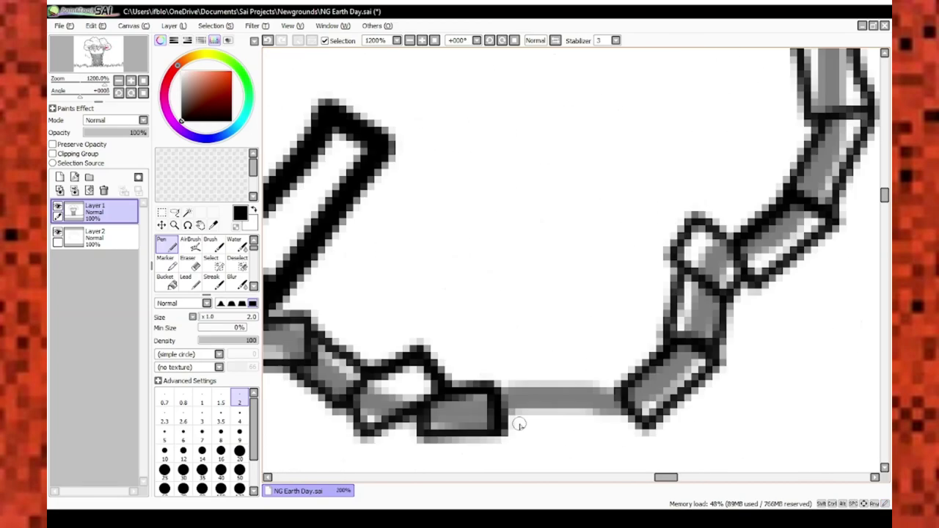
key("e")
scroll(488, 351, "down", 3)
scroll(491, 433, "up", 3)
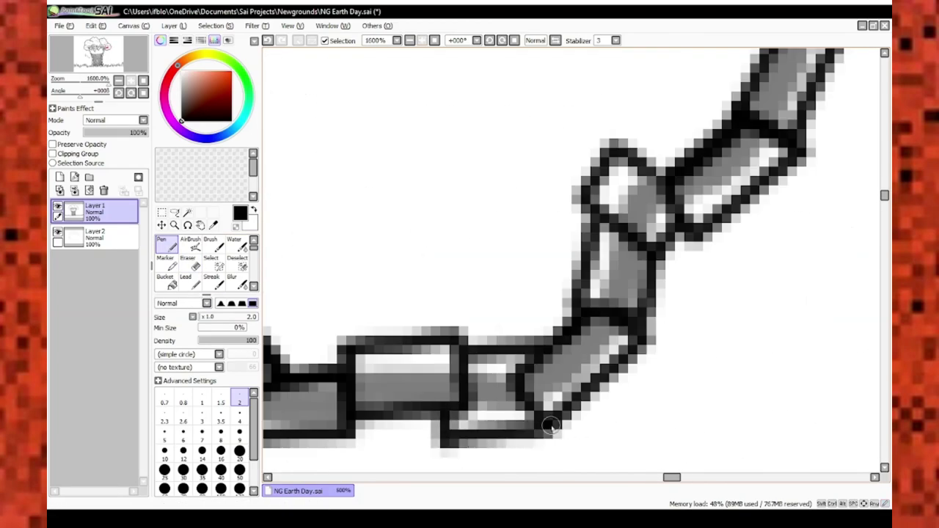
Complete the rightmost cluster's bottom edge by drawing bricks along the grey line in the gaps between its branches
scroll(551, 425, "down", 3)
scroll(547, 358, "up", 3)
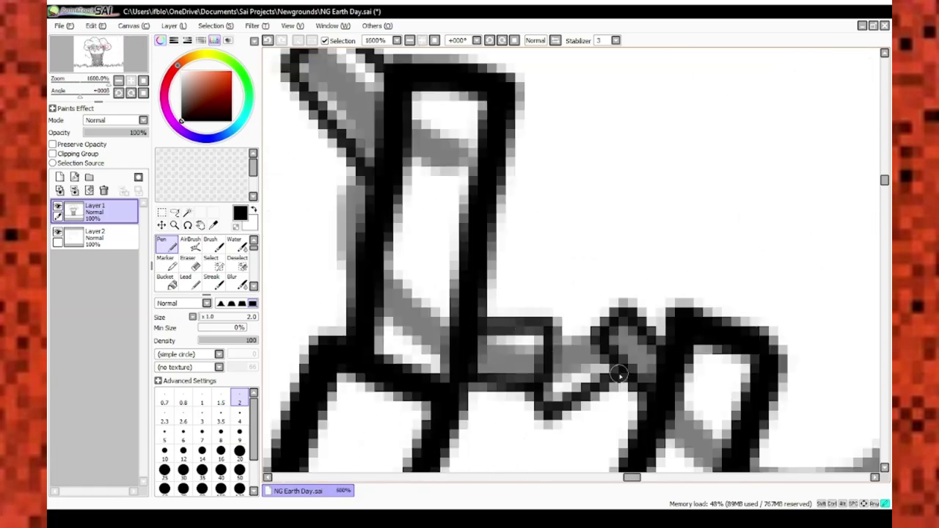
scroll(619, 375, "down", 3)
scroll(616, 367, "up", 3)
scroll(609, 309, "down", 3)
scroll(596, 259, "up", 3)
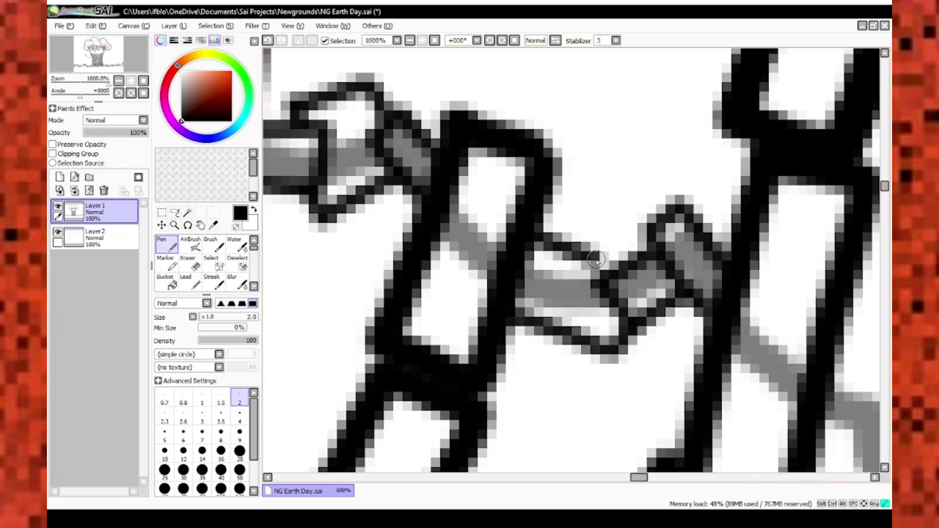
scroll(596, 259, "down", 3)
scroll(587, 294, "up", 3)
scroll(572, 323, "down", 3)
scroll(551, 337, "up", 3)
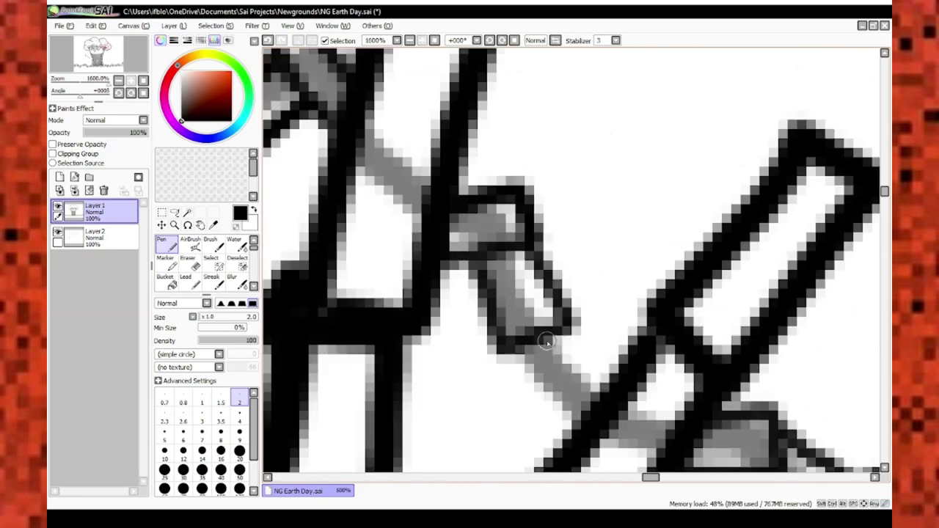
scroll(546, 342, "down", 4)
Trace the upper crease inside the lower-left foliage puff with bricks, from its left end to the short vertical tail
scroll(348, 325, "up", 3)
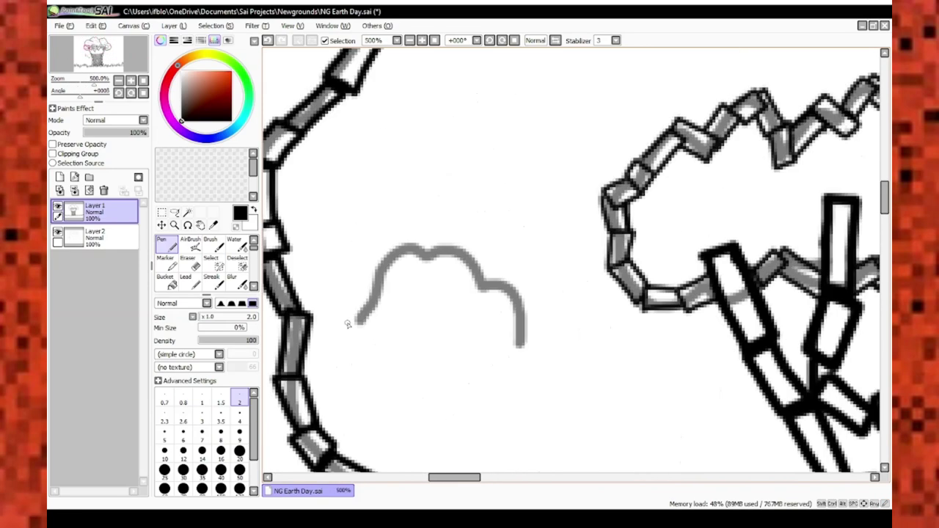
scroll(348, 325, "up", 2)
mouse_move(420, 252)
left_mouse_down()
mouse_move(465, 220)
mouse_move(503, 304)
left_mouse_up()
scroll(397, 261, "up", 1)
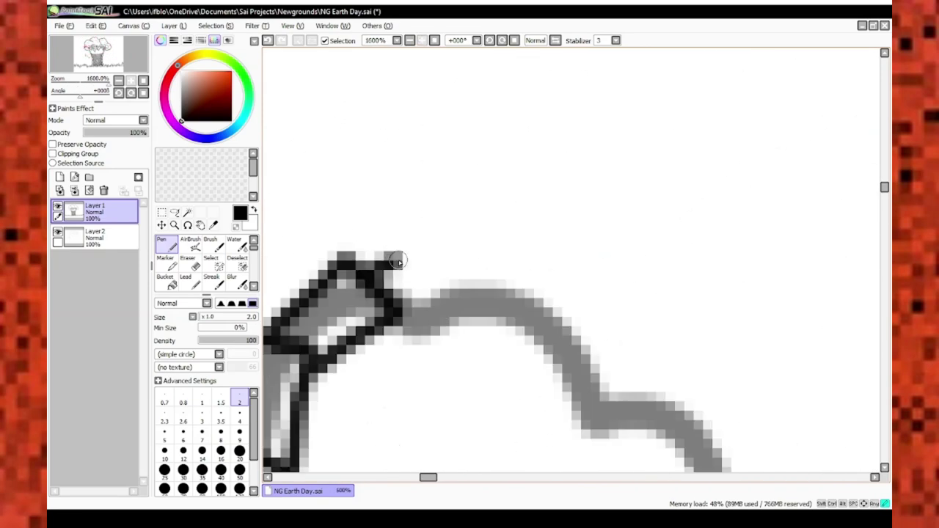
scroll(434, 339, "down", 3)
scroll(514, 308, "right", 2)
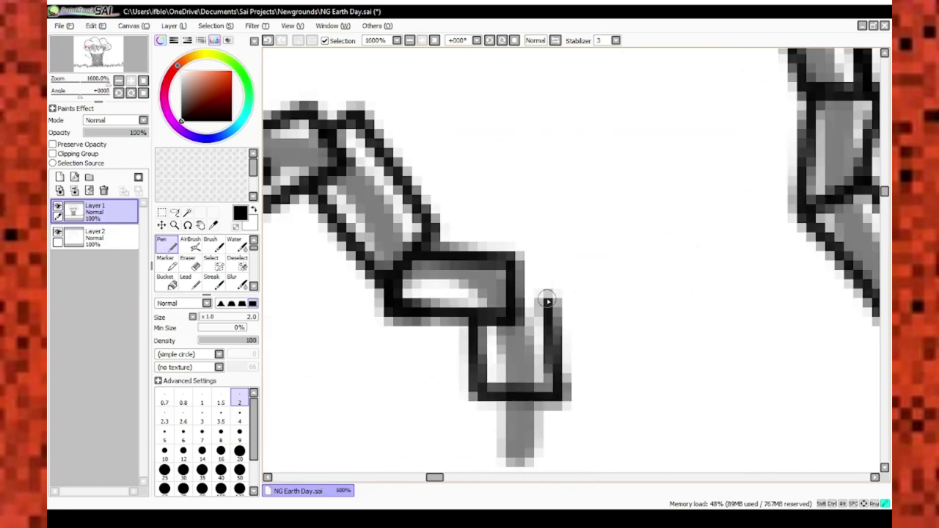
left_click_drag(484, 323, 530, 386)
scroll(513, 323, "down", 3)
Trace the lower crease inside the lower-left foliage puff with a chain of small bricks
scroll(529, 294, "up", 3)
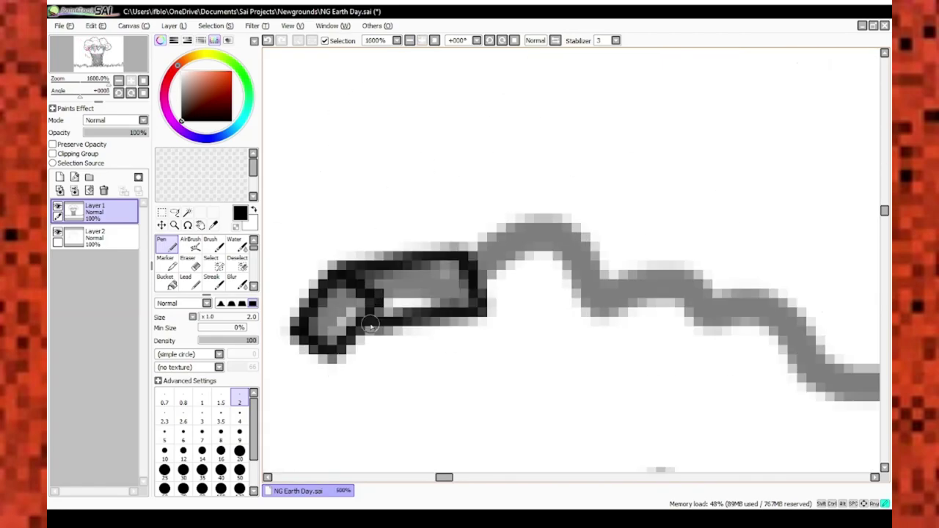
scroll(534, 378, "down", 2)
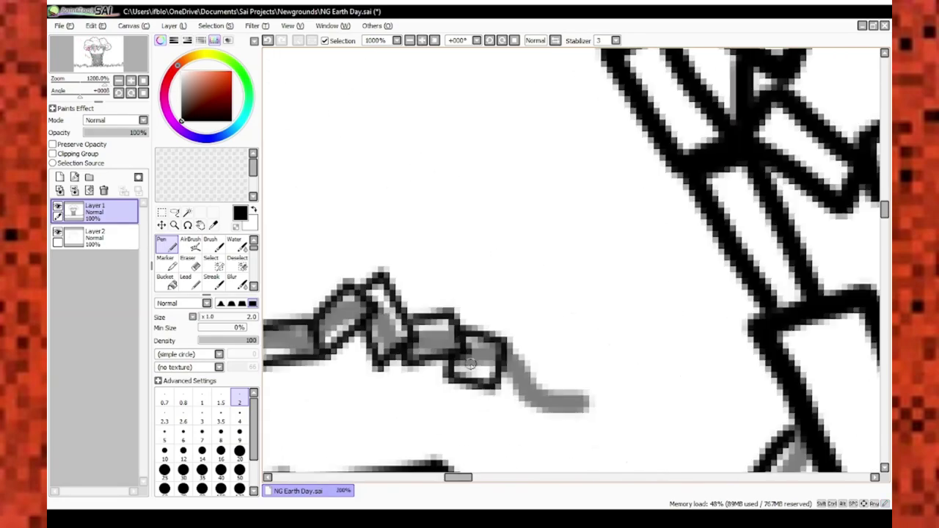
scroll(558, 330, "up", 1)
scroll(589, 287, "down", 4)
scroll(588, 287, "down", 1)
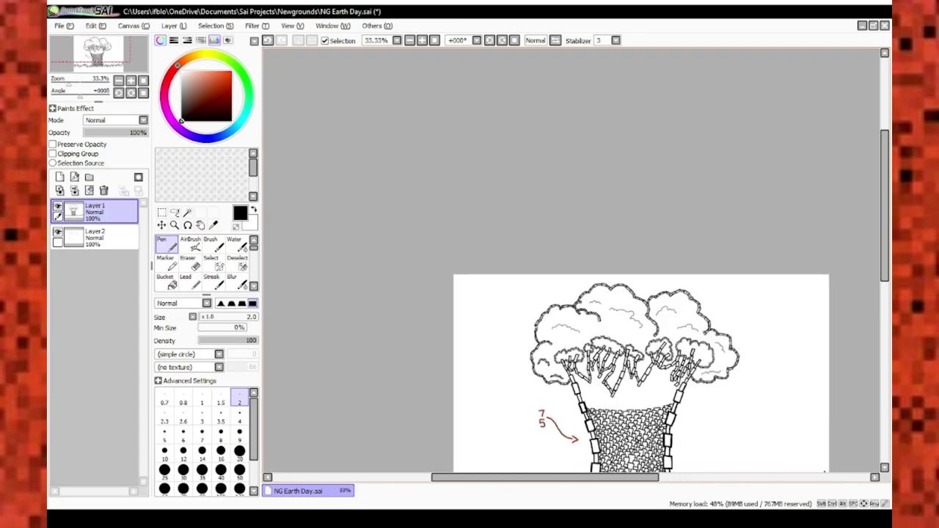
Trace the left half of the crease inside the upper-left foliage puff with bricks, over its first bumps
scroll(441, 294, "up", 6)
scroll(503, 310, "up", 1)
scroll(534, 389, "down", 1)
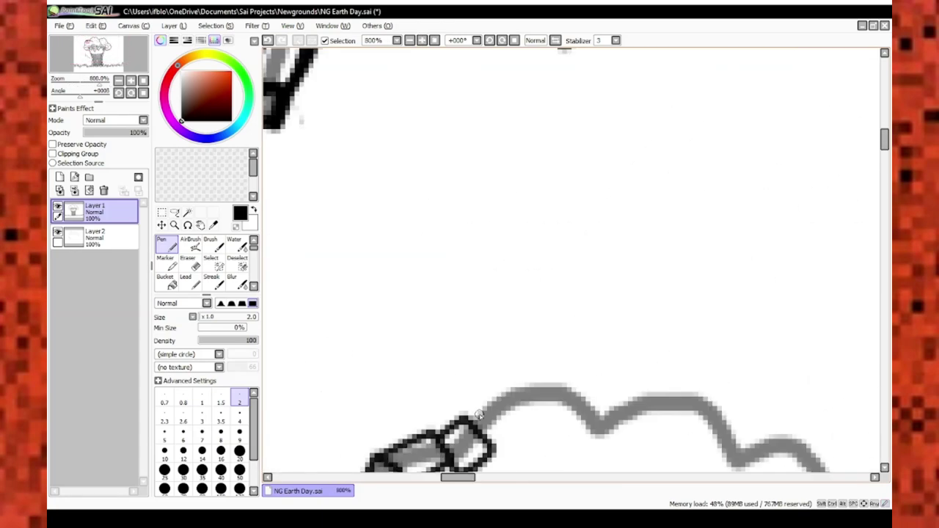
scroll(506, 382, "up", 1)
scroll(500, 378, "down", 1)
scroll(500, 379, "up", 1)
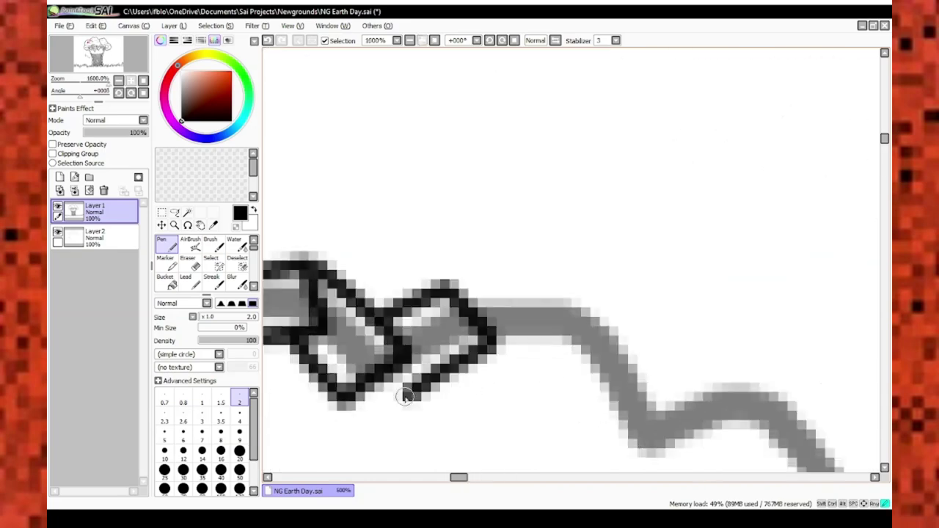
scroll(488, 367, "down", 1)
scroll(483, 359, "up", 1)
Continue the upper-left puff's crease with bricks down its descending bumps to the right end
scroll(483, 359, "down", 1)
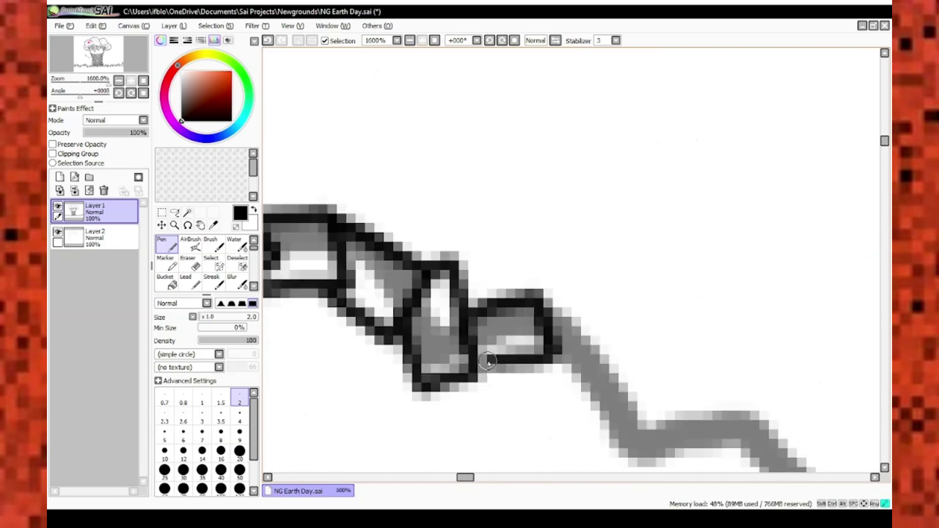
mouse_move(482, 359)
left_mouse_down()
mouse_move(438, 272)
mouse_move(481, 397)
mouse_move(528, 342)
left_mouse_up()
scroll(536, 375, "up", 1)
scroll(536, 375, "down", 1)
left_click_drag(536, 375, 523, 335)
scroll(523, 335, "up", 1)
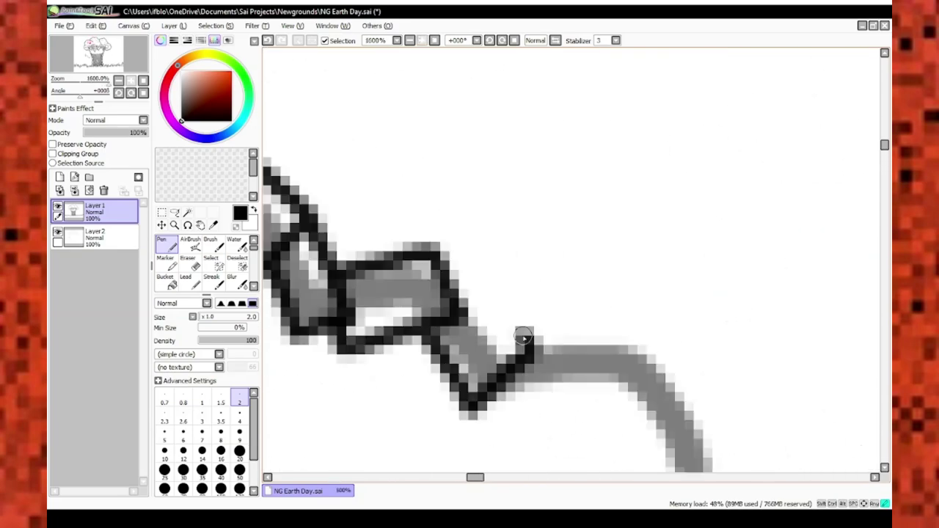
scroll(538, 315, "down", 1)
scroll(415, 310, "up", 1)
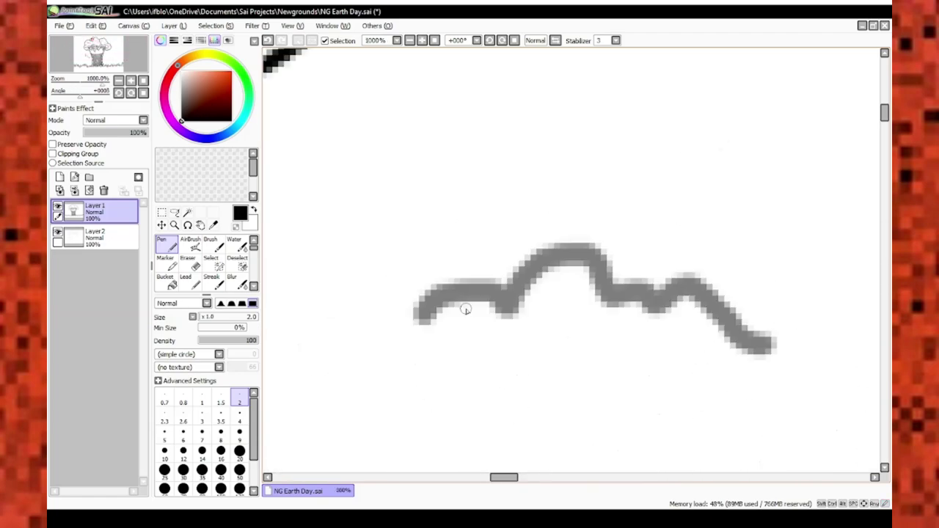
Trace the short bumpy crease at the upper left of the central foliage puff with bricks
left_click_drag(440, 264, 459, 285)
scroll(459, 284, "down", 1)
scroll(458, 285, "up", 1)
left_click_drag(601, 237, 624, 254)
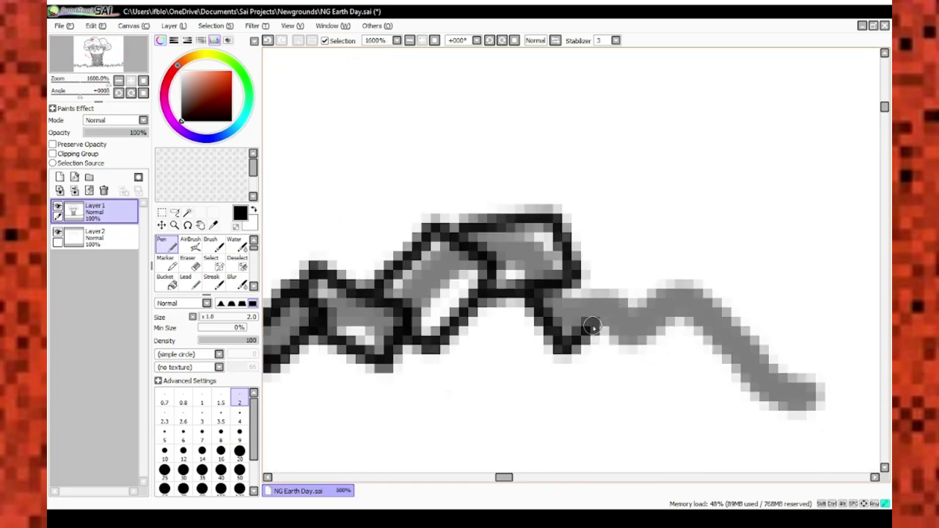
scroll(555, 419, "down", 3)
scroll(555, 420, "down", 2)
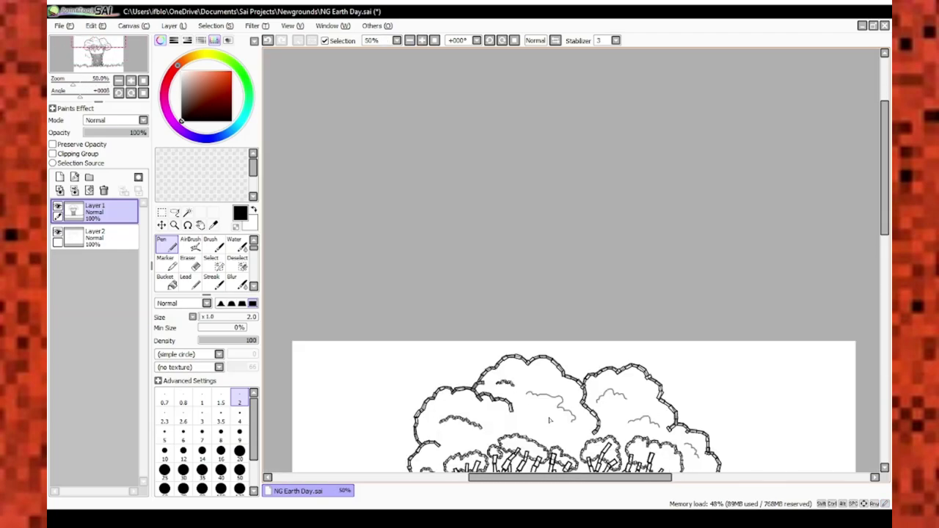
Draw bricks over the left part of the central puff's long crease, onto its straight section
scroll(409, 326, "up", 5)
mouse_move(409, 326)
left_mouse_down()
mouse_move(434, 367)
mouse_move(403, 321)
mouse_move(471, 330)
left_mouse_up()
left_click_drag(525, 411, 449, 280)
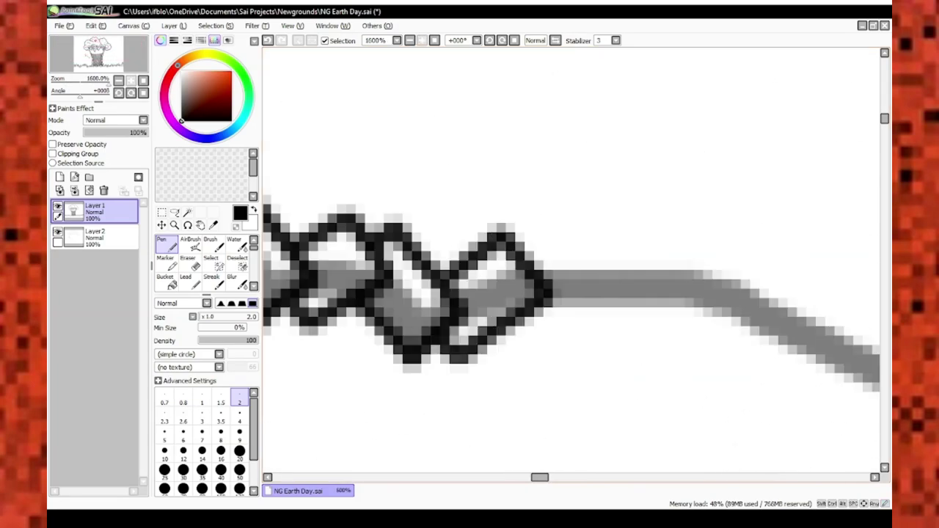
scroll(423, 352, "down", 5)
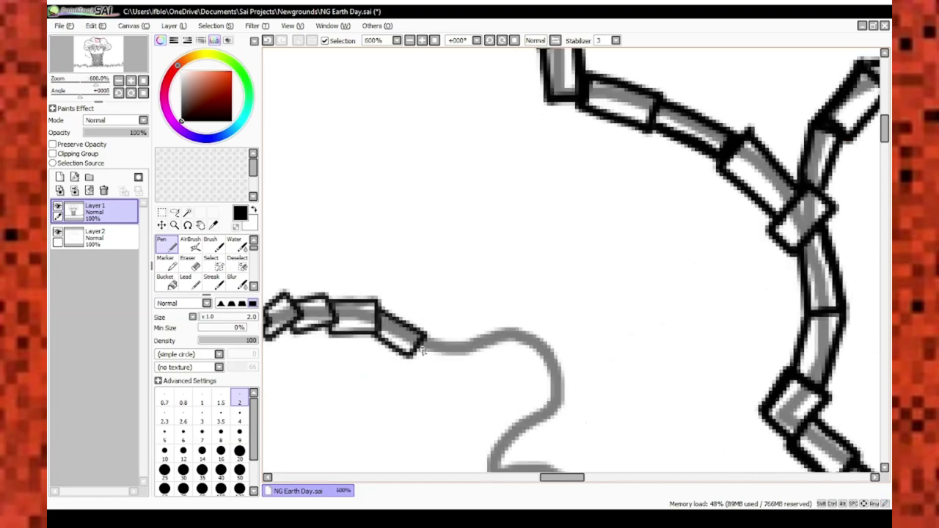
Extend the central puff's long crease with bricks around the inward hook and back out, cleaning overlapping lines with the Eraser
scroll(422, 353, "down", 2)
scroll(423, 352, "up", 5)
mouse_move(558, 220)
left_mouse_down()
mouse_move(632, 309)
mouse_move(540, 210)
mouse_move(580, 59)
left_mouse_up()
mouse_move(558, 183)
left_mouse_down()
mouse_move(580, 235)
mouse_move(591, 336)
mouse_move(646, 293)
left_mouse_up()
left_click_drag(572, 257, 514, 334)
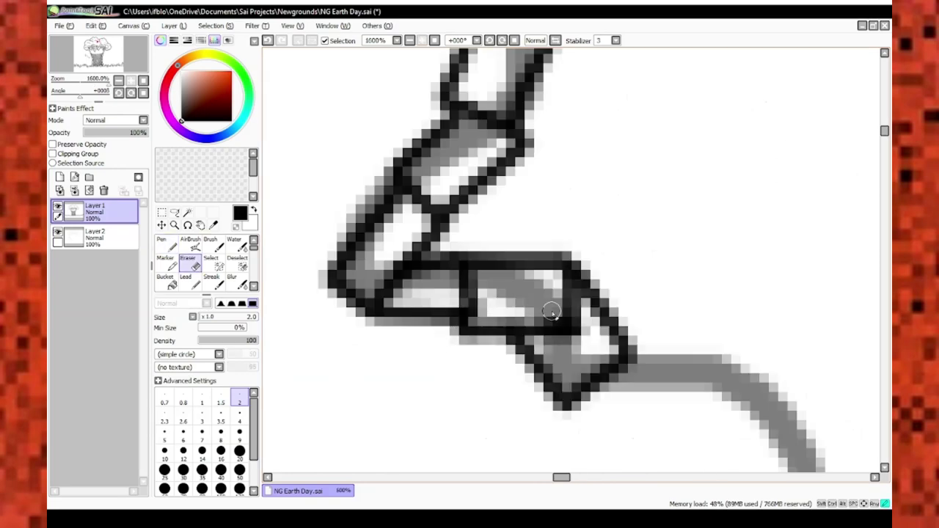
mouse_move(491, 422)
left_mouse_down()
mouse_move(514, 308)
mouse_move(470, 279)
left_mouse_up()
Draw the last bricks of the central puff's long crease down and around the final curve to its lower end
left_click_drag(444, 221, 512, 300)
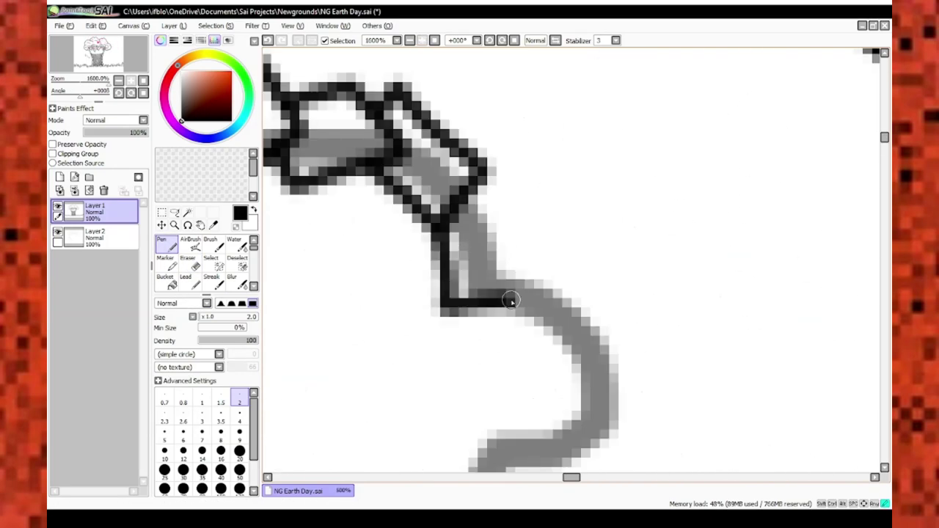
mouse_move(479, 176)
left_mouse_down()
mouse_move(506, 323)
mouse_move(390, 242)
left_mouse_up()
left_click_drag(565, 169, 538, 320)
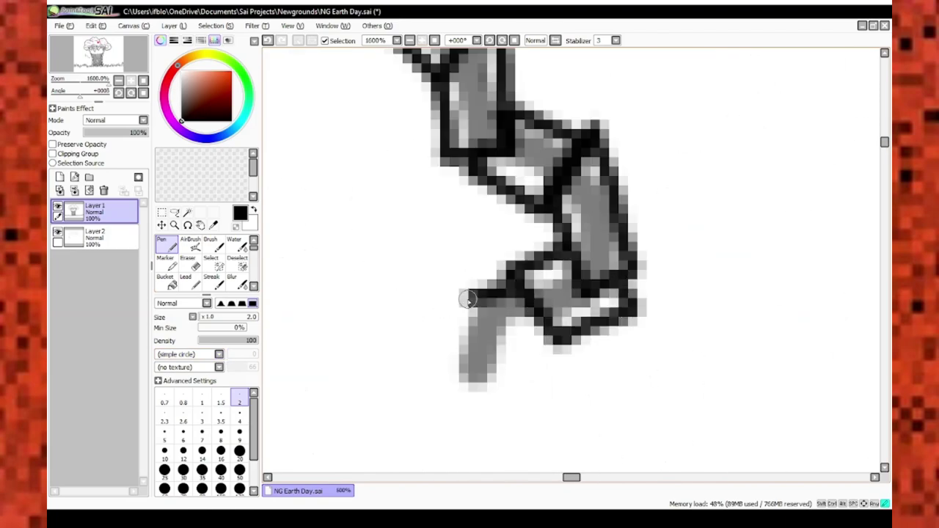
scroll(468, 299, "down", 8)
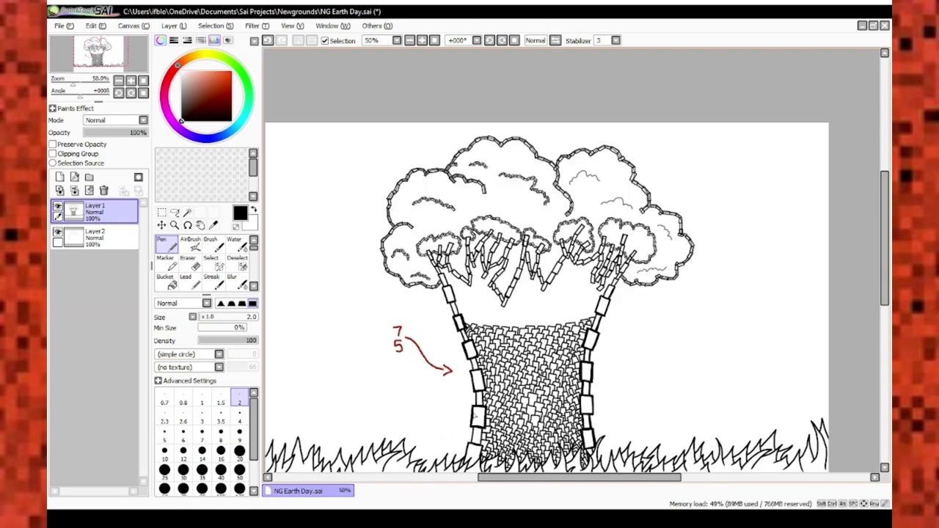
Trace the upper crease inside the upper-right foliage puff with bricks, from its lower-left end over the bumps
scroll(468, 300, "up", 8)
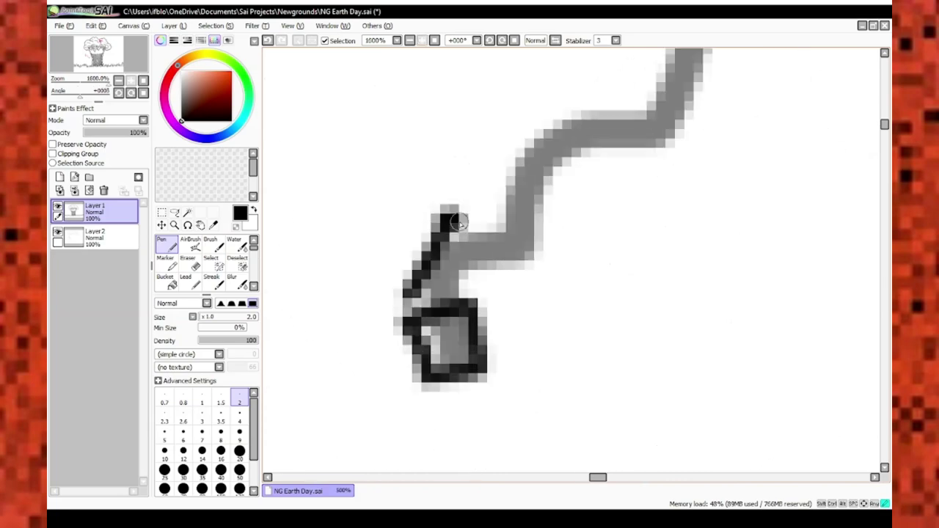
mouse_move(449, 224)
left_mouse_down()
mouse_move(457, 260)
mouse_move(526, 258)
mouse_move(465, 323)
mouse_move(466, 301)
mouse_move(525, 256)
mouse_move(505, 347)
mouse_move(387, 324)
mouse_move(408, 405)
mouse_move(471, 272)
mouse_move(512, 262)
mouse_move(511, 362)
mouse_move(427, 282)
mouse_move(422, 367)
mouse_move(444, 283)
mouse_move(488, 220)
mouse_move(455, 268)
mouse_move(497, 244)
mouse_move(555, 254)
mouse_move(542, 374)
mouse_move(502, 331)
mouse_move(536, 257)
mouse_move(515, 268)
mouse_move(612, 331)
mouse_move(507, 293)
mouse_move(530, 303)
left_mouse_up()
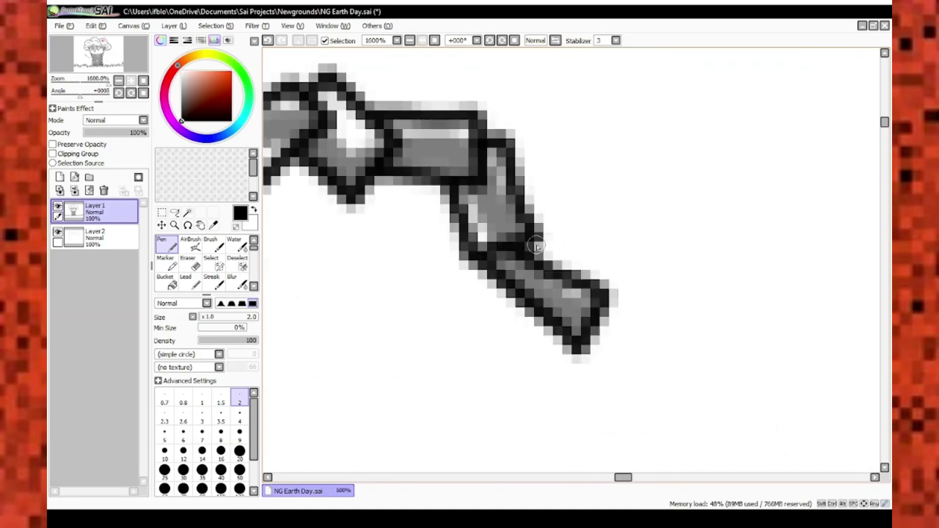
mouse_move(600, 349)
left_mouse_down()
mouse_move(591, 301)
mouse_move(399, 289)
mouse_move(514, 284)
mouse_move(440, 253)
left_mouse_up()
Trace the lower crease inside the upper-right foliage puff with bricks down to its right end
mouse_move(554, 326)
left_mouse_down()
mouse_move(530, 283)
mouse_move(561, 190)
mouse_move(551, 288)
mouse_move(590, 284)
mouse_move(504, 332)
mouse_move(616, 294)
mouse_move(532, 357)
mouse_move(597, 368)
mouse_move(578, 381)
mouse_move(516, 278)
mouse_move(556, 233)
left_mouse_up()
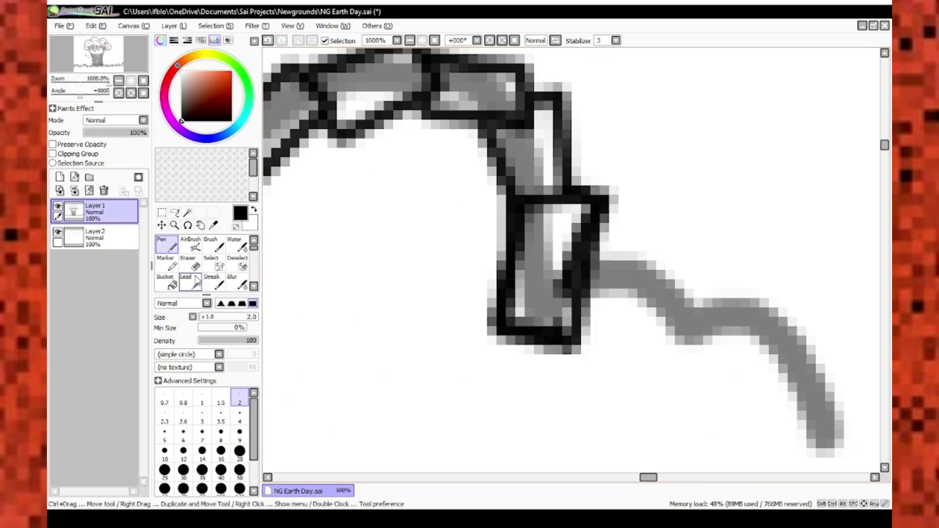
scroll(529, 269, "down", 3)
scroll(528, 269, "up", 3)
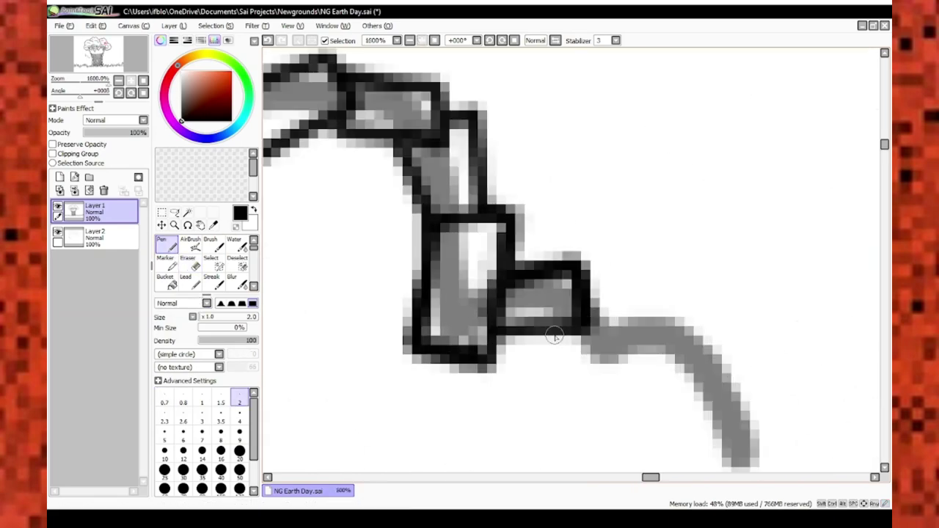
scroll(554, 336, "down", 2)
scroll(554, 336, "down", 3)
Trace the stepped upper crease inside the far-right foliage puff with bricks
scroll(453, 242, "up", 3)
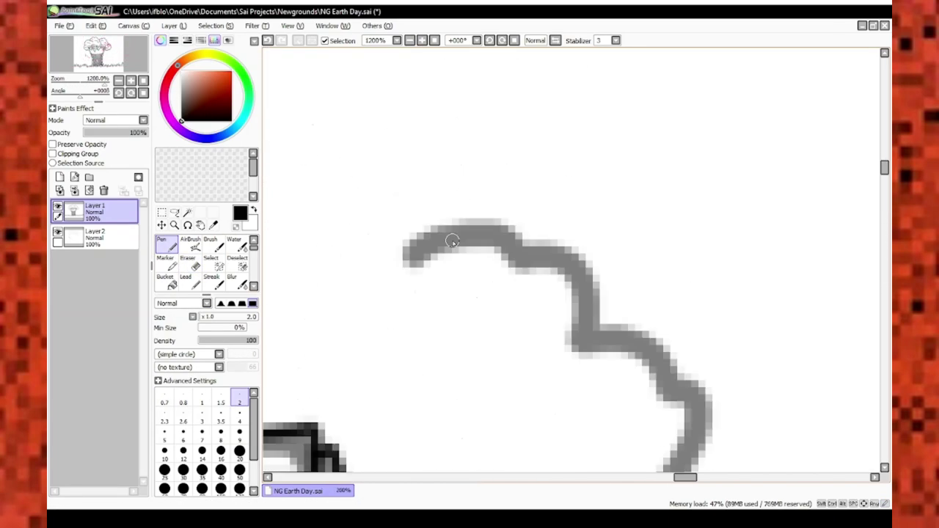
mouse_move(580, 286)
left_mouse_down()
mouse_move(533, 309)
mouse_move(606, 344)
mouse_move(548, 325)
mouse_move(591, 297)
mouse_move(564, 266)
mouse_move(577, 207)
left_mouse_up()
mouse_move(546, 325)
left_mouse_down()
mouse_move(528, 325)
mouse_move(553, 317)
left_mouse_up()
scroll(630, 333, "down", 2)
scroll(630, 333, "down", 3)
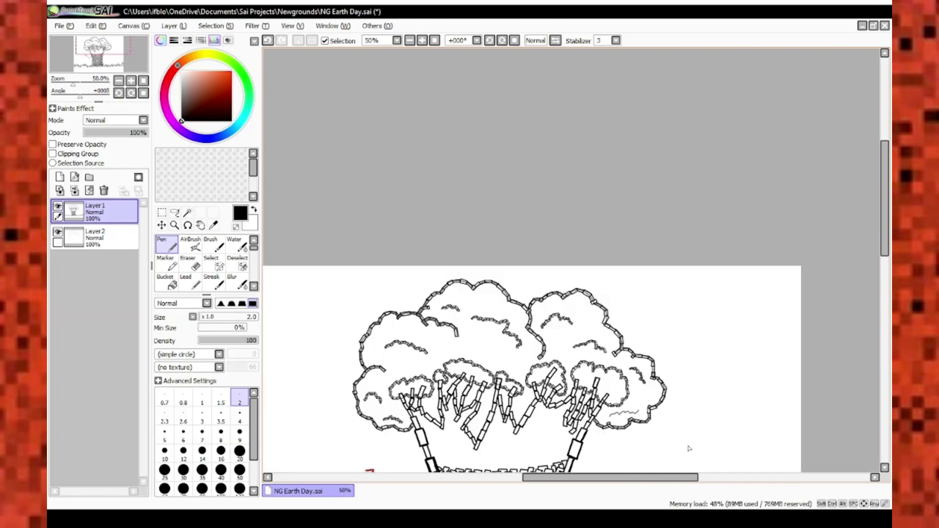
Trace the lower crease inside the far-right foliage puff with bricks toward its upturned right end
scroll(446, 304, "up", 3)
mouse_move(490, 308)
left_mouse_down()
mouse_move(440, 320)
mouse_move(569, 297)
left_mouse_up()
mouse_move(558, 336)
left_mouse_down()
mouse_move(517, 367)
mouse_move(529, 360)
left_mouse_up()
scroll(615, 389, "down", 2)
scroll(615, 390, "up", 4)
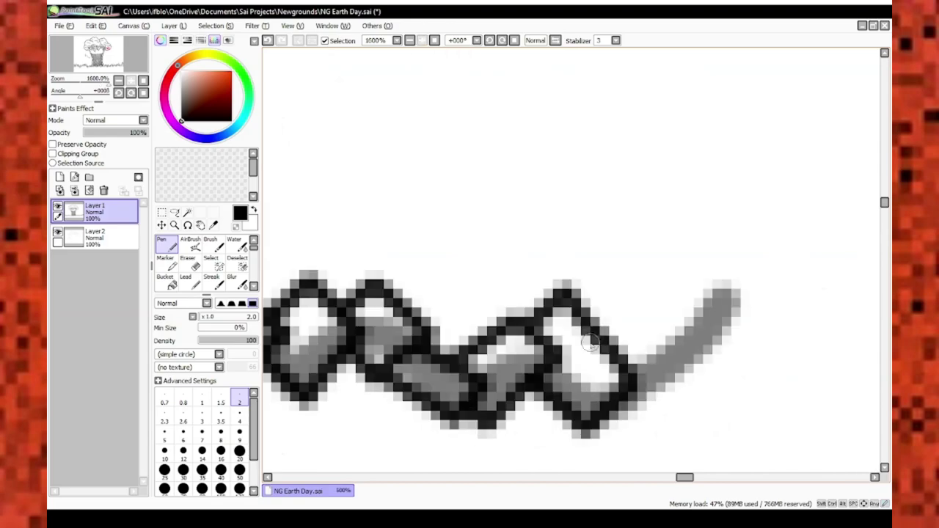
Erase Layer2's grey sketch lines beneath the left puffs and leftmost leaf cluster with a size 20 Eraser
scroll(558, 432, "down", 10)
scroll(558, 432, "down", 2)
scroll(514, 381, "up", 5)
key("e")
left_click(94, 237)
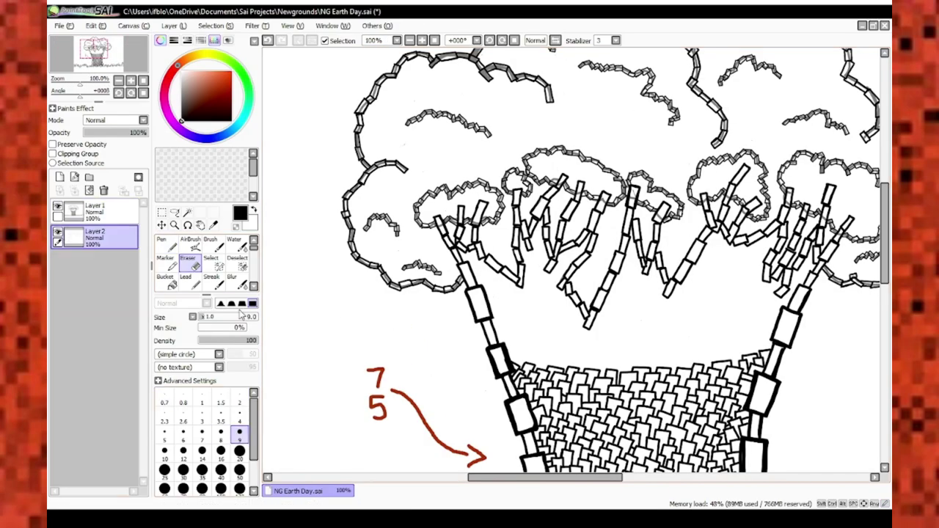
scroll(429, 153, "up", 3)
scroll(455, 242, "up", 3)
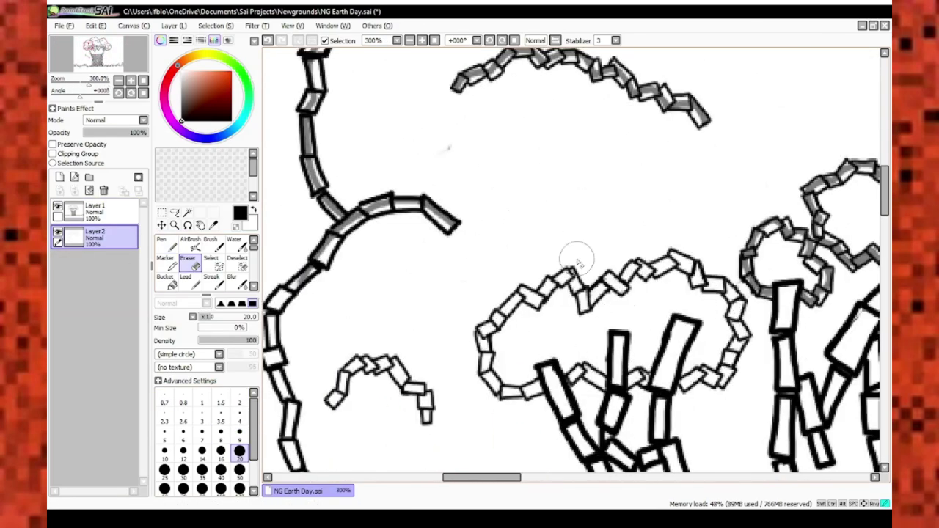
scroll(577, 261, "up", 4)
left_click_drag(682, 202, 630, 202)
scroll(686, 404, "down", 4)
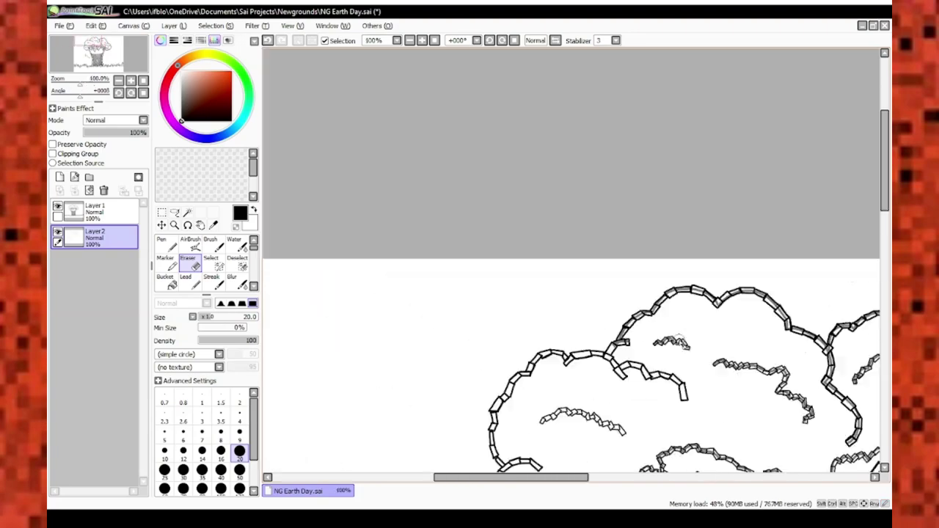
Erase the grey sketch beneath the central puff's small crease and the leaf clusters toward the right side
scroll(336, 275, "up", 4)
scroll(336, 276, "down", 4)
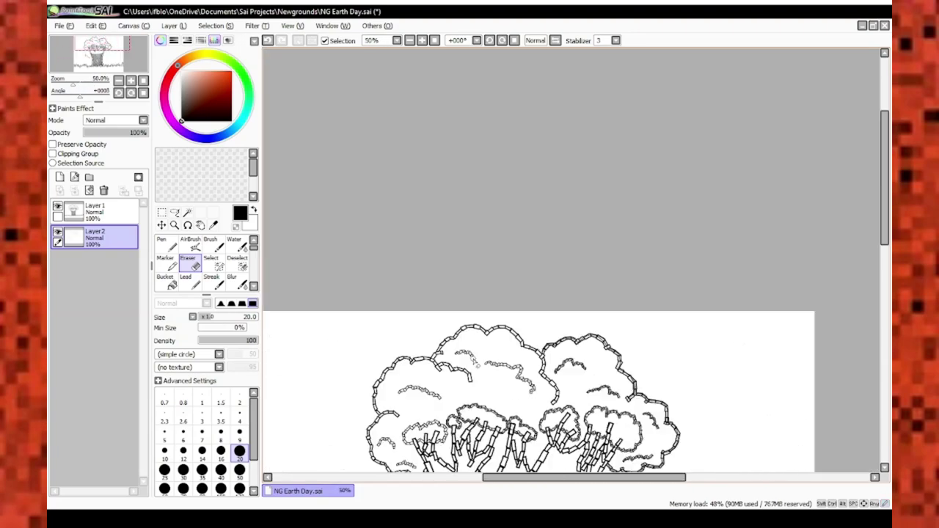
scroll(556, 184, "up", 6)
left_click_drag(503, 226, 637, 243)
scroll(681, 248, "up", 1)
scroll(682, 248, "down", 2)
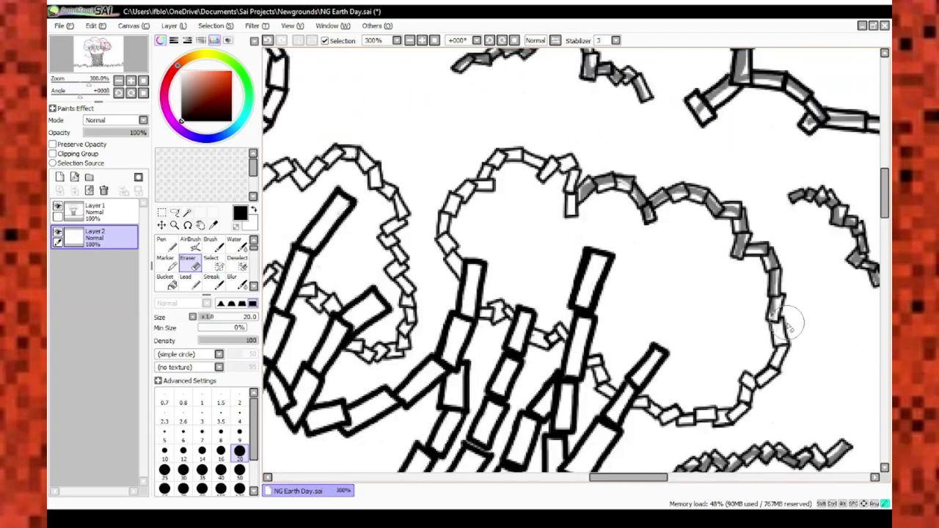
Erase the grey sketch beneath the rightmost leaf cluster's right side and top bumps
left_click_drag(790, 319, 556, 262)
scroll(556, 262, "down", 3)
scroll(670, 181, "up", 2)
scroll(671, 180, "down", 3)
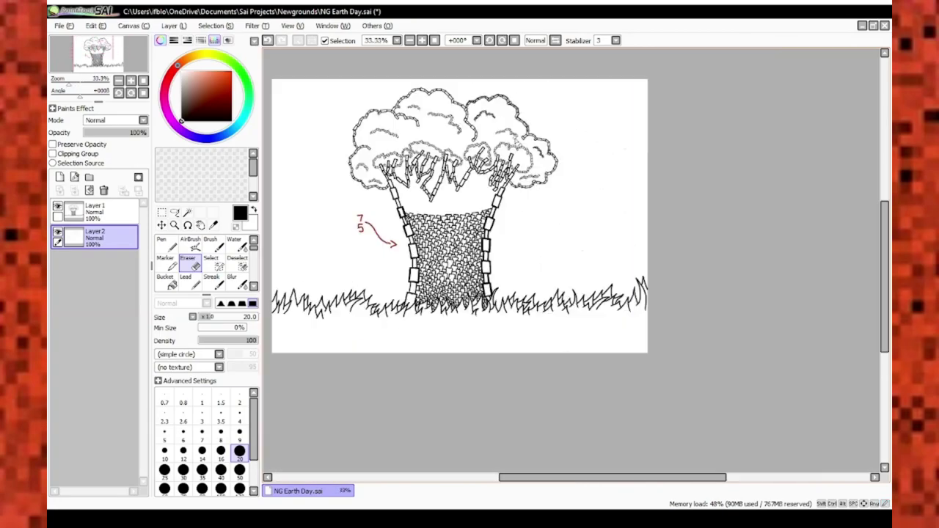
Erase Layer2's grey sketch beneath the small upper crease in the far-right foliage puff with the size 20 Eraser
scroll(450, 169, "up", 4)
scroll(698, 374, "down", 3)
scroll(625, 245, "up", 3)
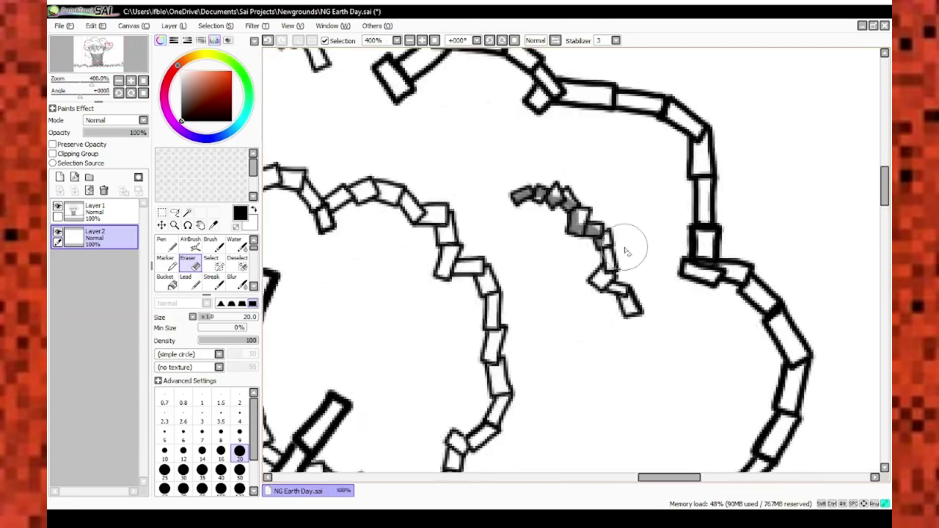
Touch up the brick joint on the far-right puff's outer outline on Layer1 using the Pen and size 2 Eraser
scroll(409, 277, "up", 1)
key("n")
scroll(533, 243, "up", 1)
key("e")
scroll(533, 242, "down", 5)
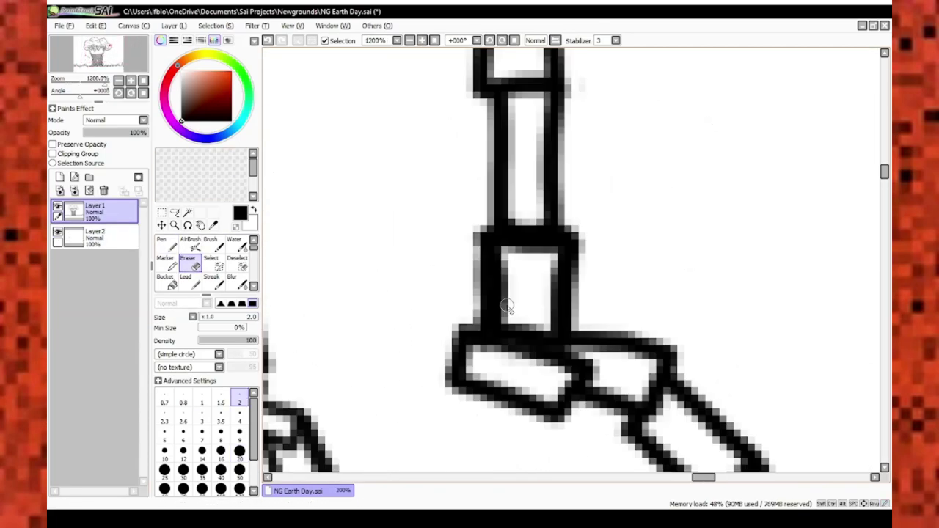
scroll(440, 297, "down", 1)
scroll(346, 211, "up", 1)
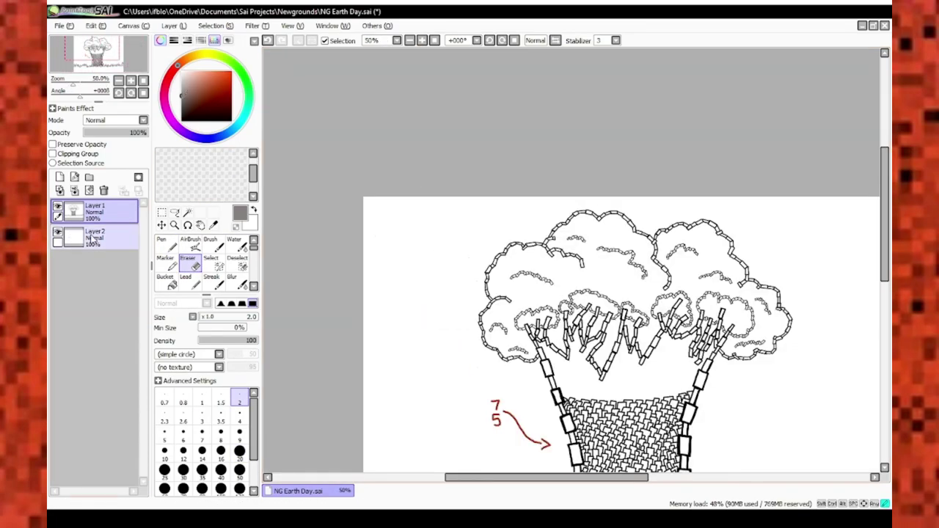
Sketch a puffy grey cloud on Layer2 in the canvas's upper-left corner with a size 4 Pen
left_click(91, 236)
key("n")
scroll(353, 213, "up", 4)
left_click_drag(334, 219, 379, 218)
scroll(377, 199, "down", 1)
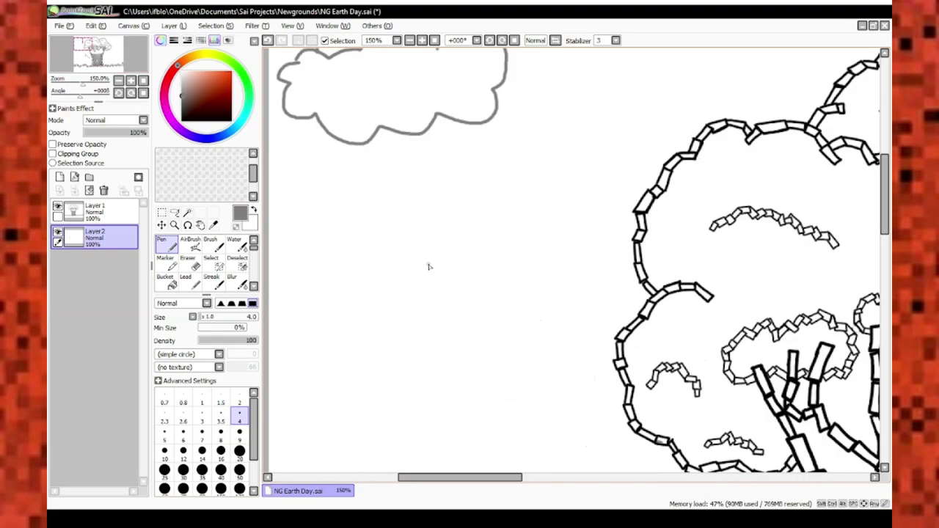
Sketch grey clouds above the tree's right side and at the far right, plus a small one above the left foliage
scroll(538, 293, "down", 4)
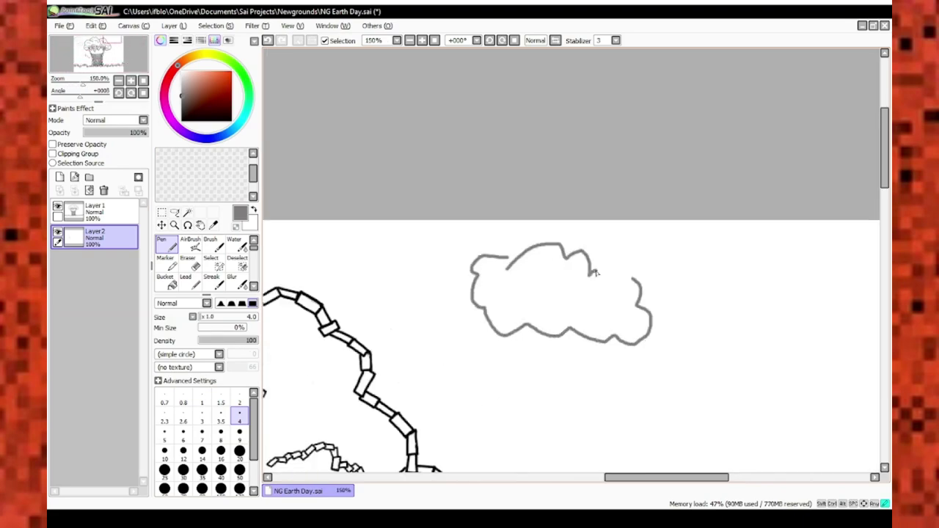
scroll(596, 273, "up", 4)
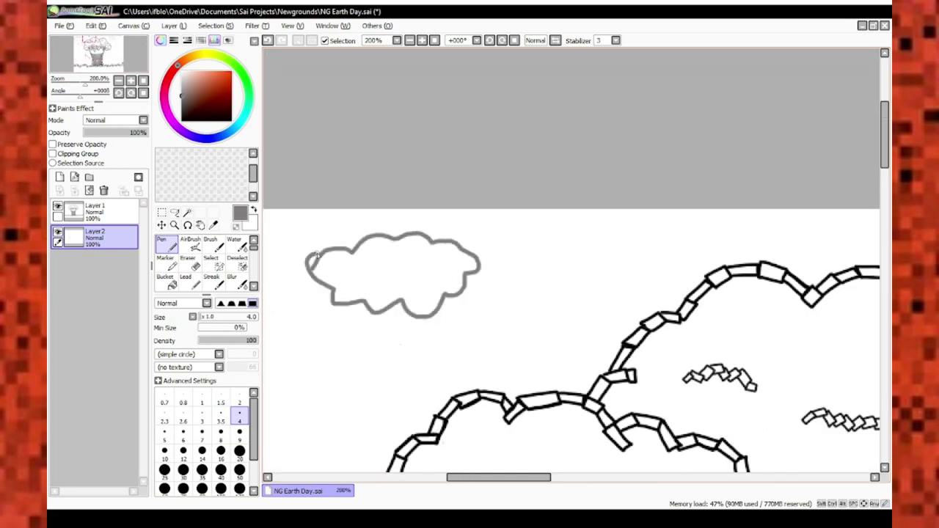
scroll(317, 254, "down", 3)
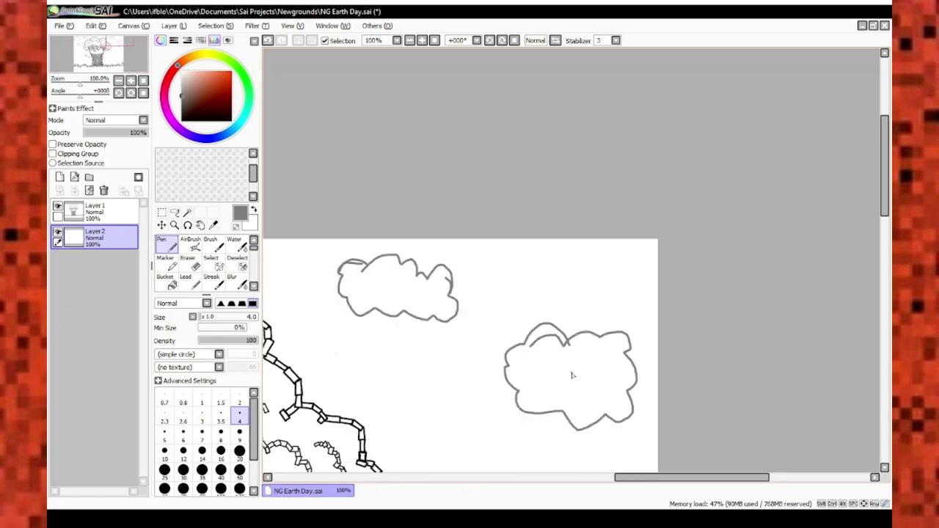
Sketch a small grey cloud beside the far-right foliage puff and add rounded bumps along its upper edge
scroll(572, 376, "down", 4)
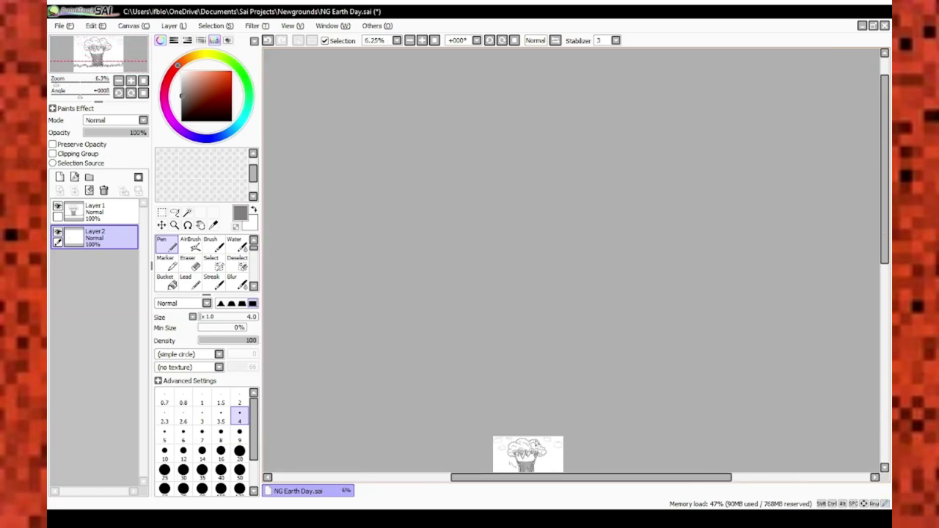
scroll(485, 289, "up", 6)
left_click_drag(552, 362, 522, 381)
scroll(522, 381, "down", 4)
scroll(629, 342, "up", 4)
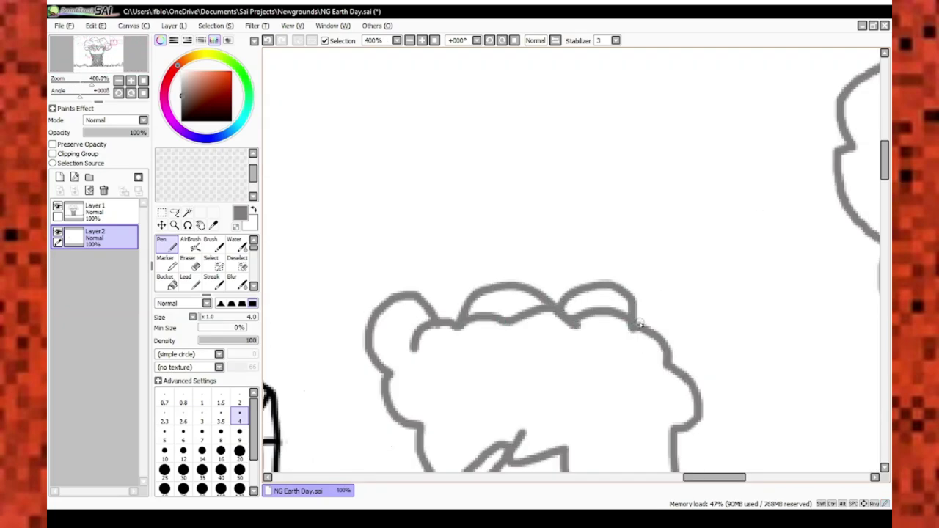
scroll(684, 322, "down", 4)
scroll(684, 321, "down", 2)
Erase the overlapping inner lines from the small right cloud's top and underside with a size 9 Eraser
scroll(593, 298, "up", 8)
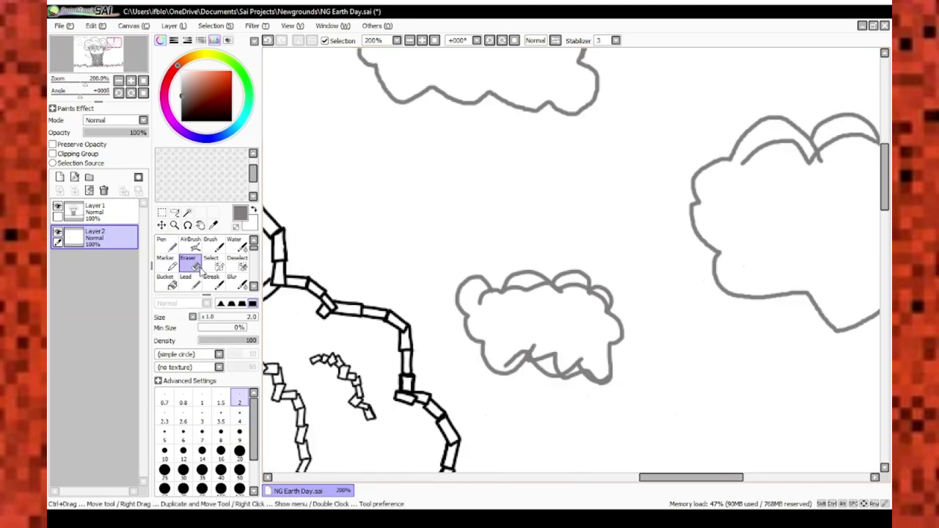
key("e")
scroll(646, 330, "up", 2)
scroll(698, 363, "down", 5)
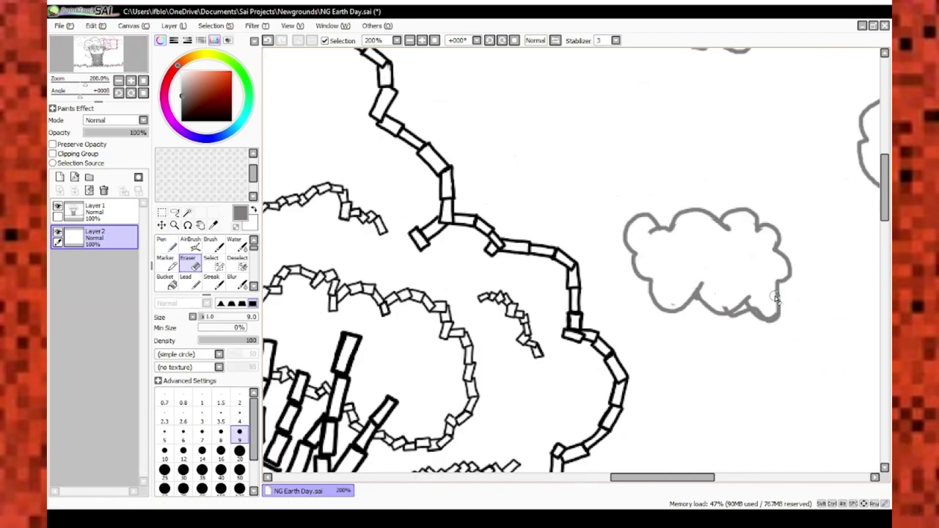
scroll(720, 325, "up", 7)
scroll(711, 357, "down", 5)
Clean up the large far-right cloud and the upper-right cloud by erasing their doubled bump lines with the size 9 Eraser
key("e")
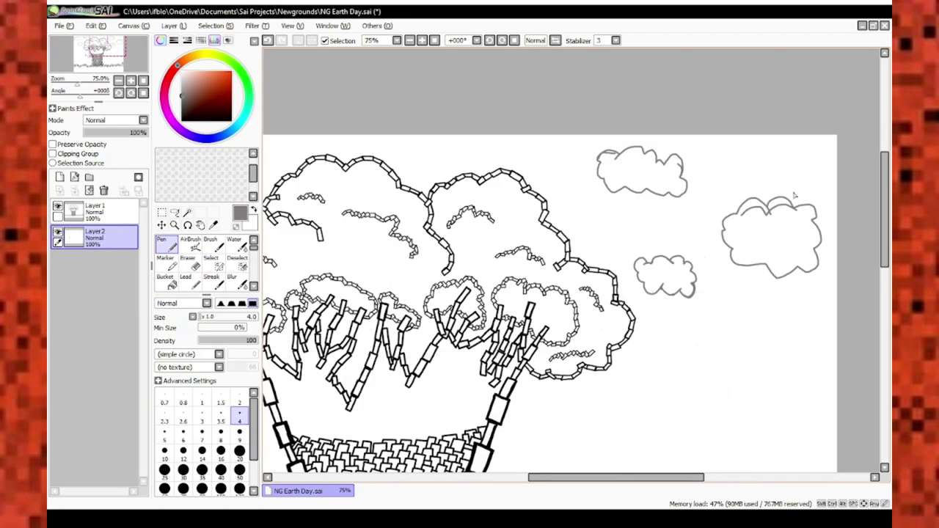
scroll(712, 290, "up", 4)
scroll(723, 285, "up", 1)
scroll(723, 284, "down", 4)
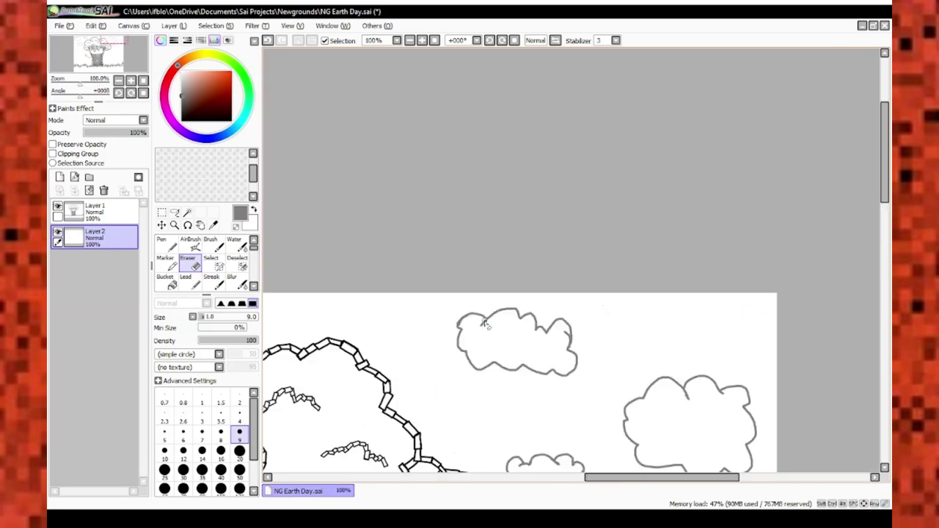
scroll(374, 365, "up", 3)
scroll(789, 265, "down", 5)
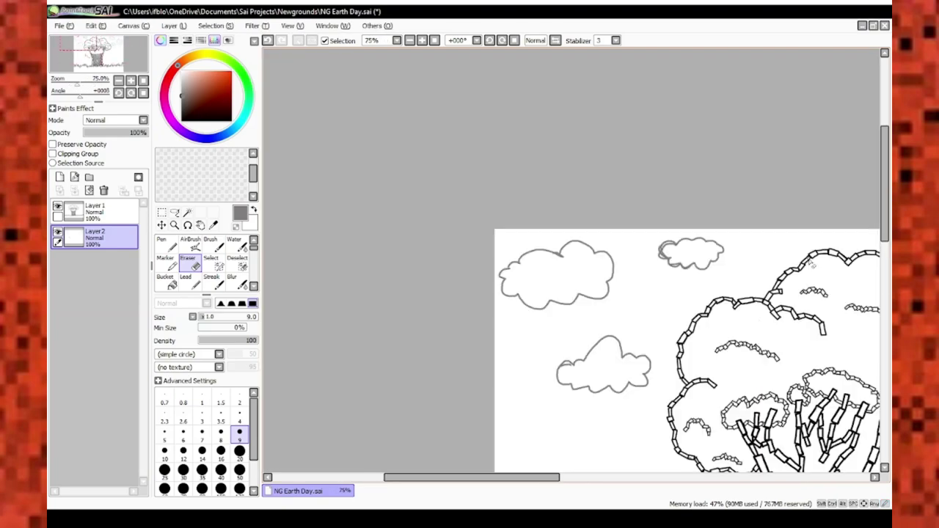
Clean up the small upper-left cloud's doubled lines and add rounded bumps to the lower-left cloud's left slope
scroll(325, 272, "up", 7)
scroll(783, 281, "down", 7)
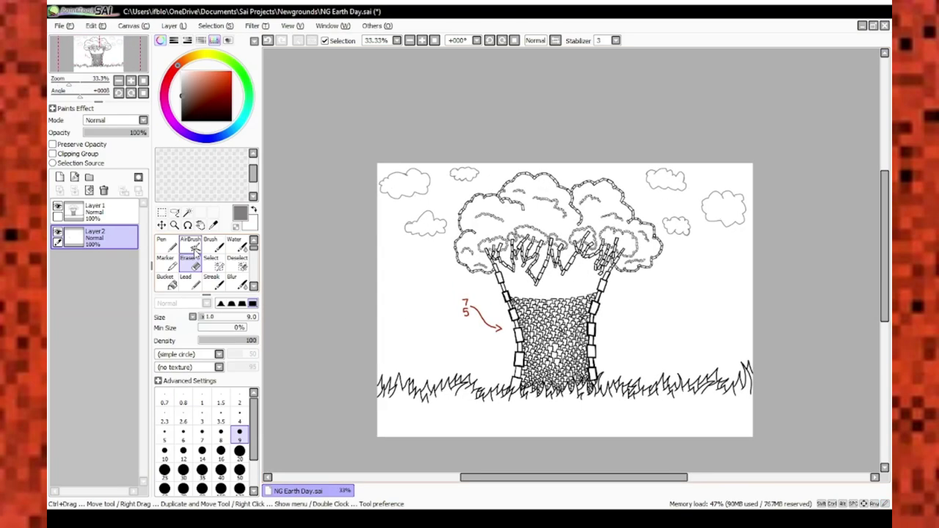
scroll(470, 308, "up", 7)
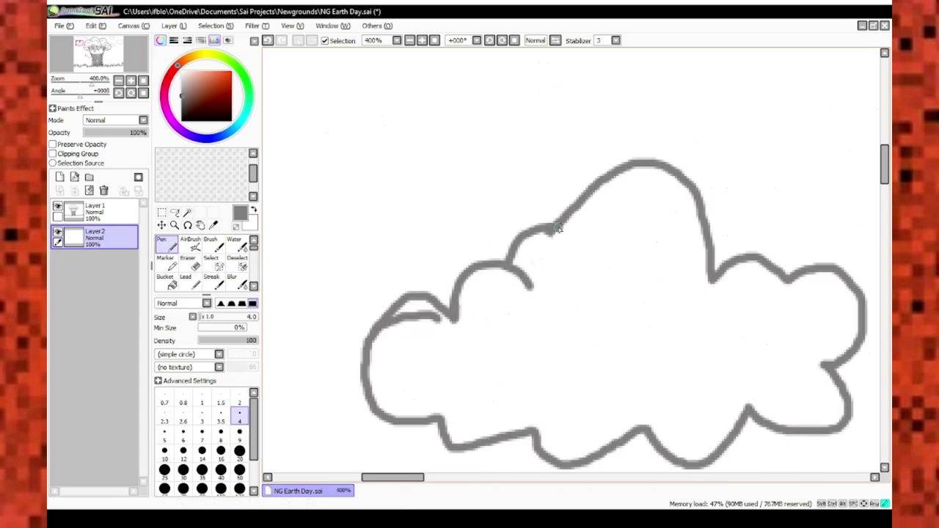
scroll(561, 249, "down", 8)
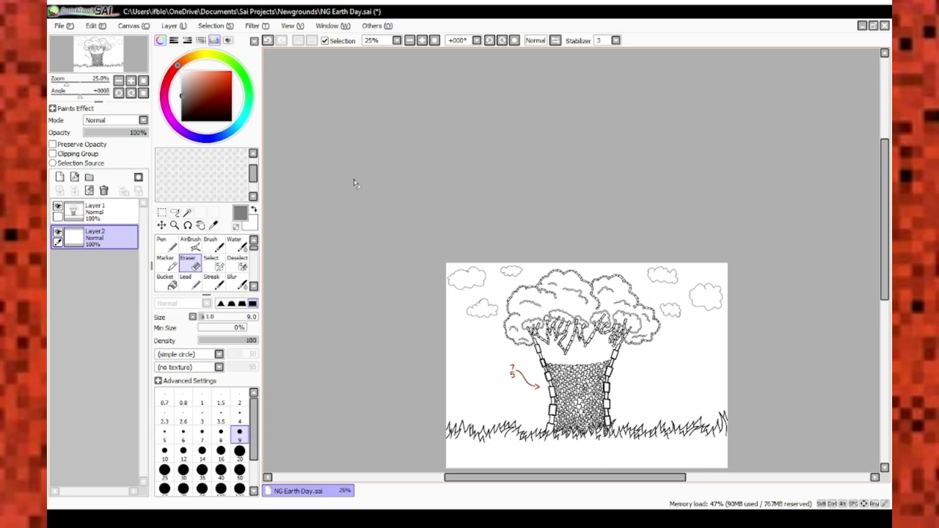
scroll(678, 346, "up", 2)
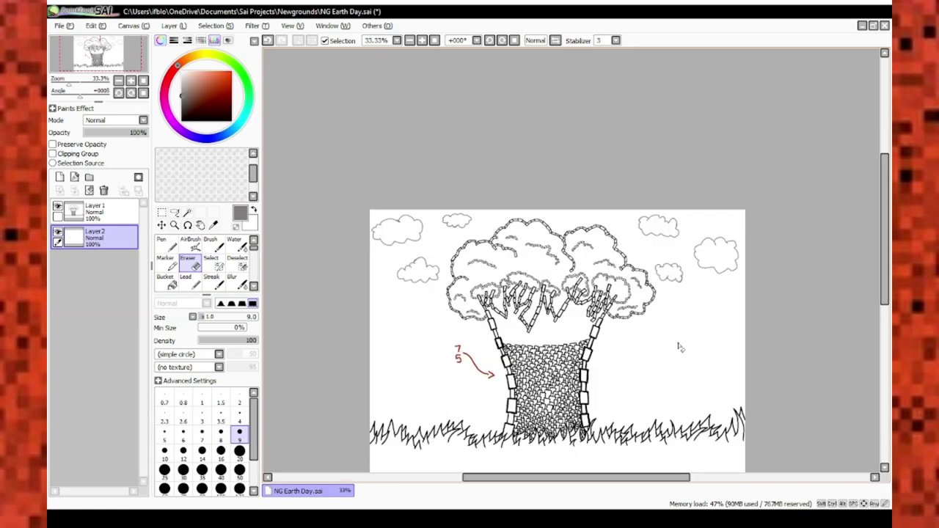
scroll(651, 376, "down", 1)
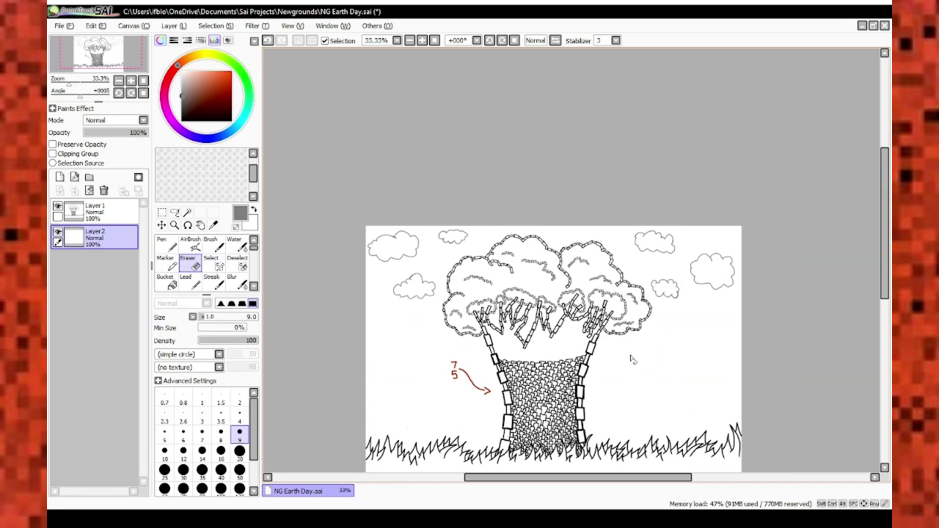
scroll(453, 246, "up", 1)
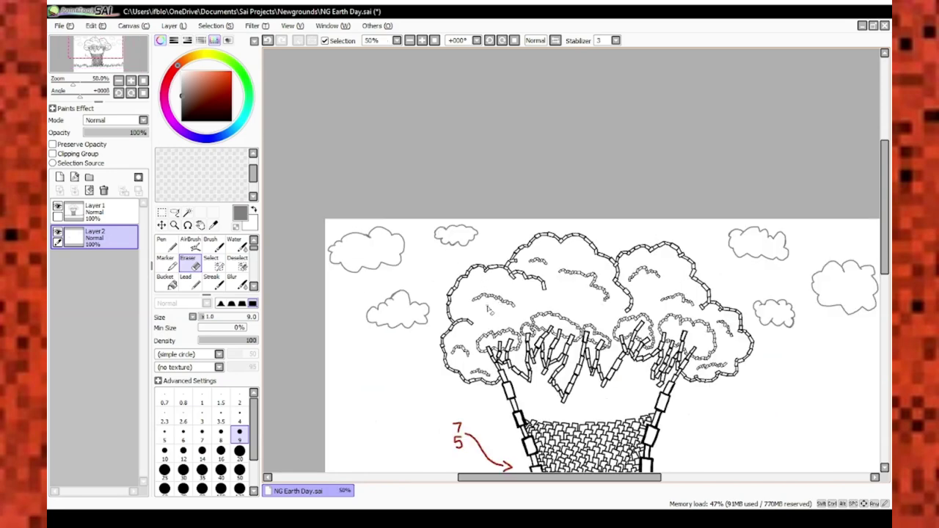
scroll(487, 309, "down", 1)
scroll(487, 309, "down", 1)
scroll(487, 309, "up", 1)
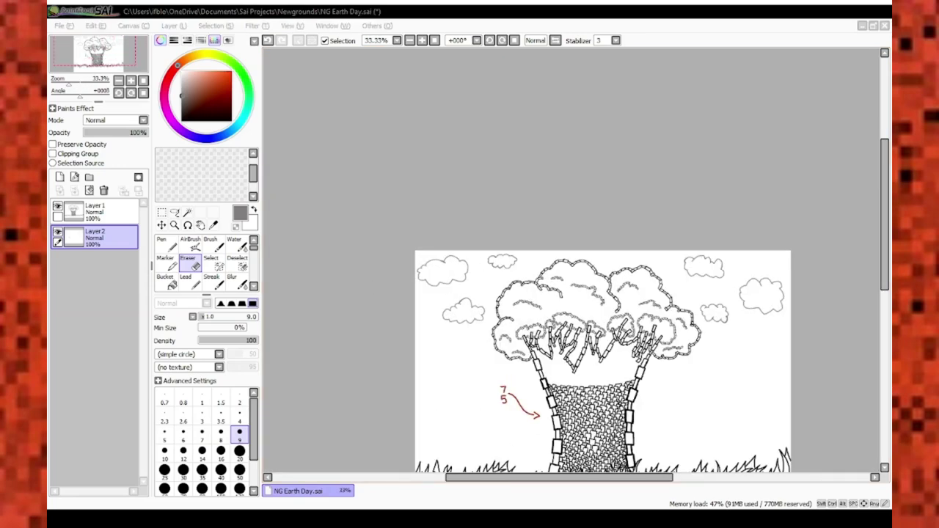
Trace the upper-left cloud's bottom edge with black bricks on Layer1 using a size 4 Pen
scroll(455, 301, "up", 10)
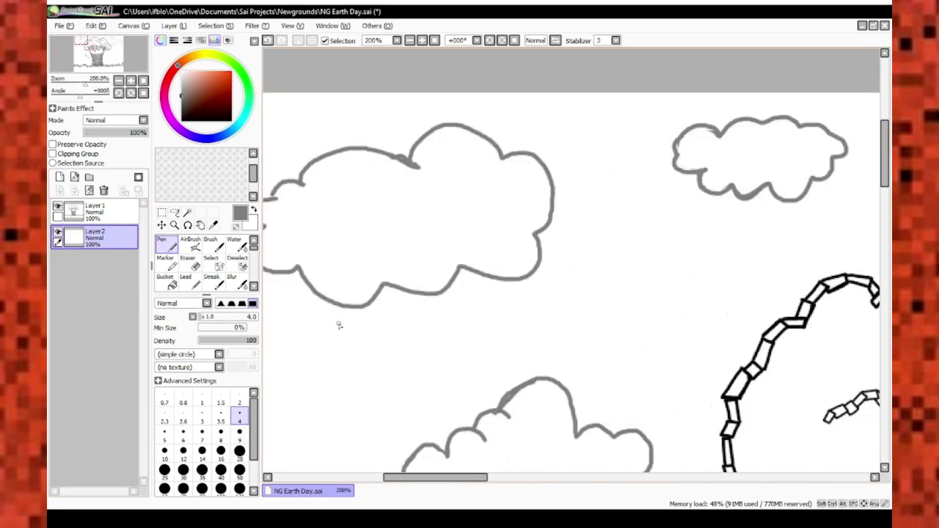
key("n")
left_click_drag(297, 238, 337, 297)
mouse_move(512, 365)
left_mouse_down()
mouse_move(335, 311)
mouse_move(558, 331)
mouse_move(411, 301)
mouse_move(402, 361)
mouse_move(447, 371)
mouse_move(425, 345)
mouse_move(489, 402)
left_mouse_up()
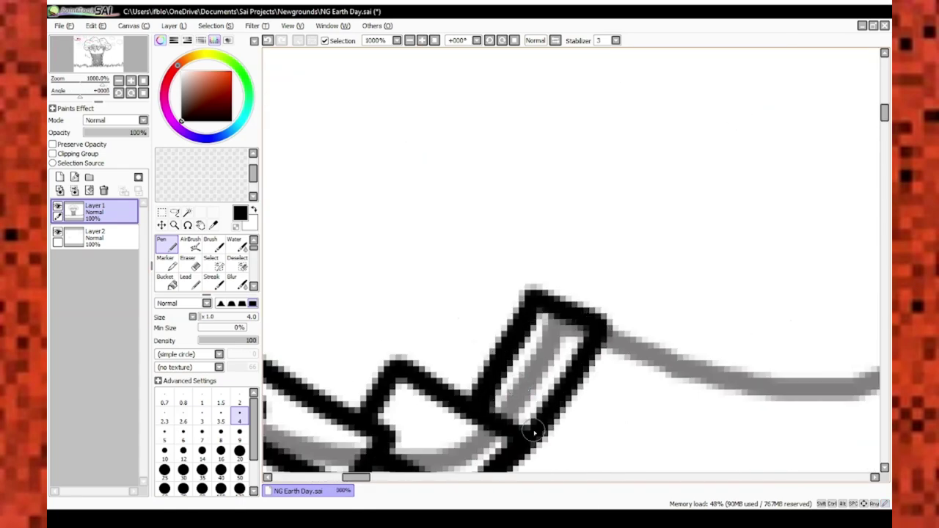
mouse_move(534, 433)
left_mouse_down()
mouse_move(625, 426)
mouse_move(692, 360)
mouse_move(612, 245)
mouse_move(485, 213)
left_mouse_up()
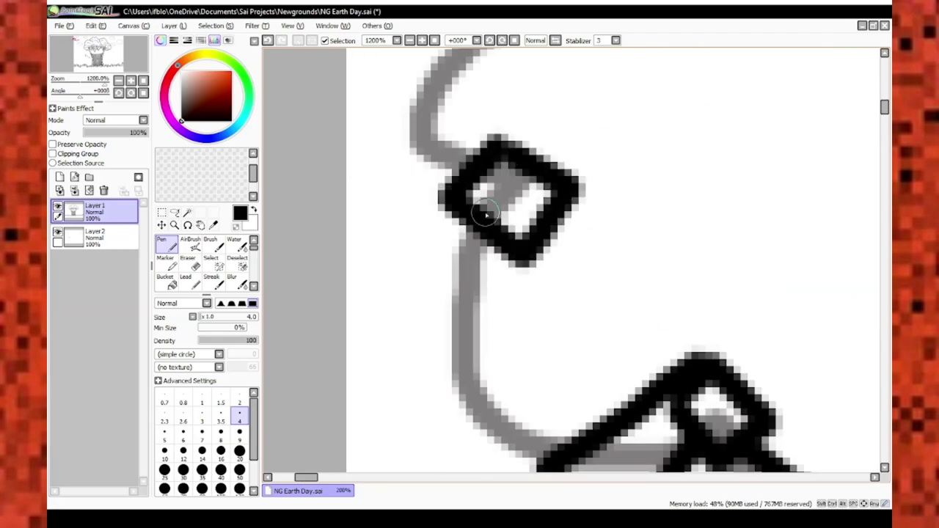
Trace bricks around the upper-left cloud's left end and clean their overlaps with a size 3.5 Eraser
scroll(486, 214, "up", 1)
left_click_drag(604, 301, 525, 283)
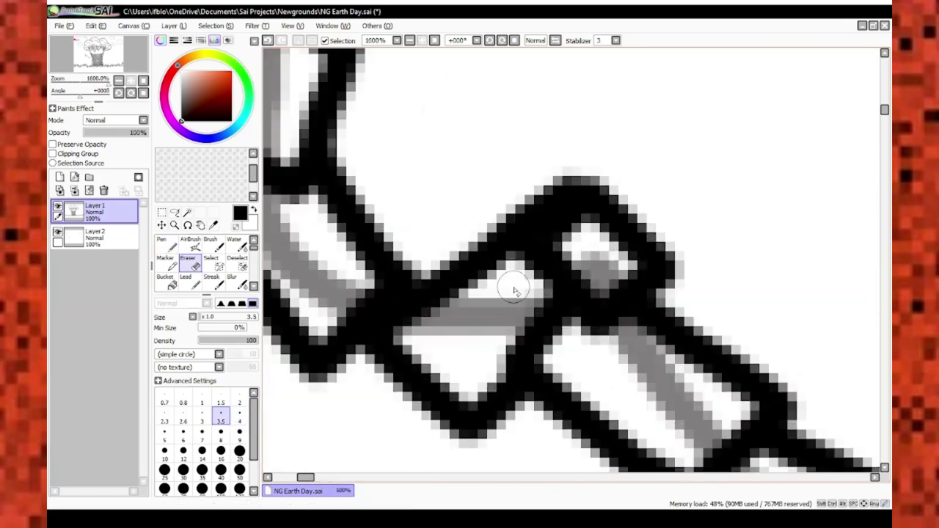
scroll(524, 283, "down", 4)
scroll(379, 257, "up", 4)
mouse_move(379, 257)
left_mouse_down()
mouse_move(451, 245)
mouse_move(506, 260)
mouse_move(485, 363)
mouse_move(523, 336)
mouse_move(469, 279)
mouse_move(352, 269)
left_mouse_up()
Trace bricks along the upper-left cloud's left top bump and over the crest of its tall bump
scroll(418, 249, "down", 1)
scroll(470, 279, "down", 3)
scroll(448, 262, "up", 3)
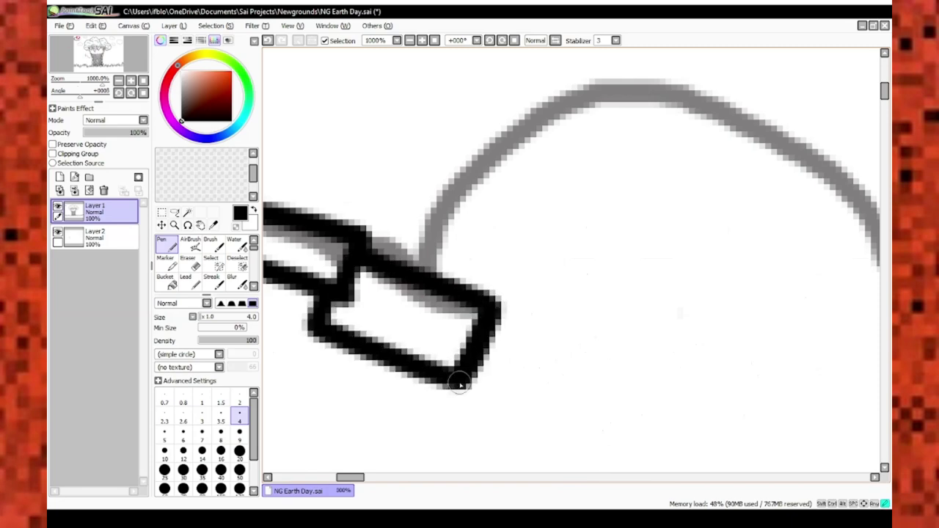
mouse_move(461, 384)
left_mouse_down()
mouse_move(469, 411)
mouse_move(495, 330)
left_mouse_up()
scroll(501, 309, "up", 2)
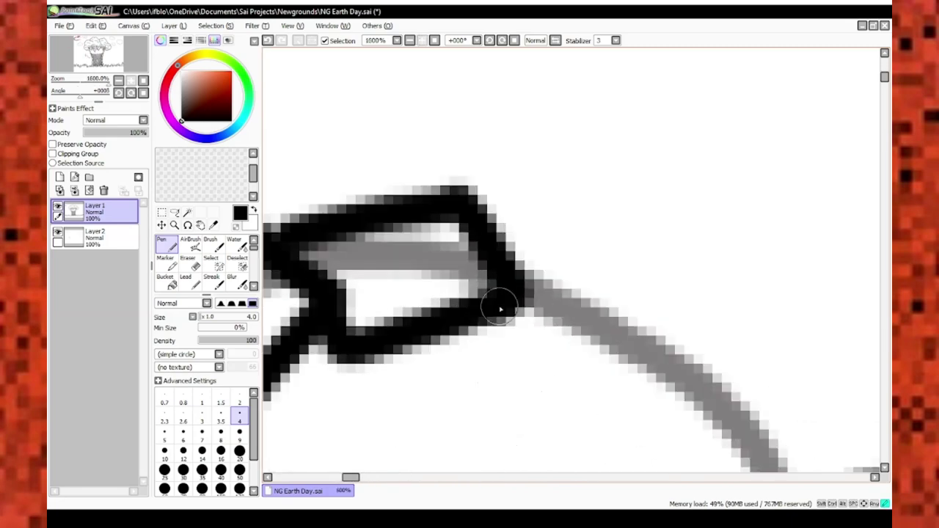
Trace bricks down the upper-left cloud's right bumps to close its outline, cleaning overlaps with a size 2 Eraser
scroll(501, 309, "down", 3)
scroll(504, 321, "up", 2)
scroll(506, 293, "down", 2)
scroll(514, 259, "up", 3)
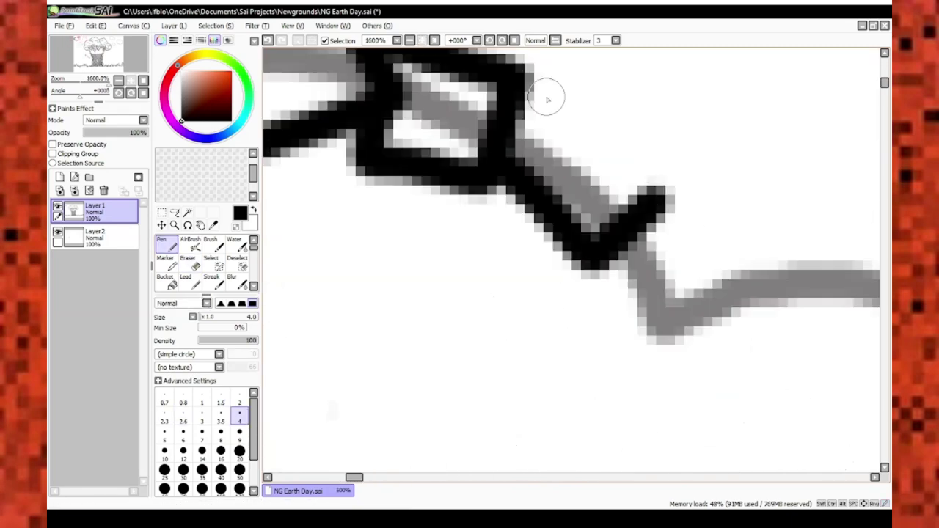
mouse_move(547, 99)
left_mouse_down()
mouse_move(470, 268)
mouse_move(591, 164)
mouse_move(484, 257)
mouse_move(508, 266)
left_mouse_up()
key("e")
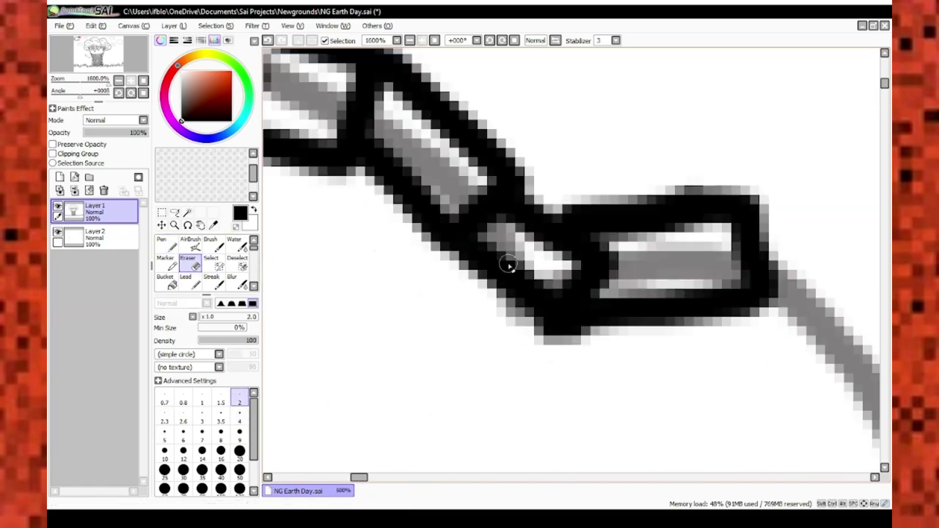
key("n")
scroll(509, 265, "down", 3)
scroll(444, 283, "up", 3)
mouse_move(570, 290)
left_mouse_down()
mouse_move(520, 88)
mouse_move(589, 409)
mouse_move(593, 300)
mouse_move(641, 309)
mouse_move(759, 377)
mouse_move(722, 325)
mouse_move(621, 237)
left_mouse_up()
Trace the lower-left cloud's bottom-left edge with black size 4 Pen bricks on Layer1
scroll(553, 401, "down", 8)
scroll(553, 402, "up", 8)
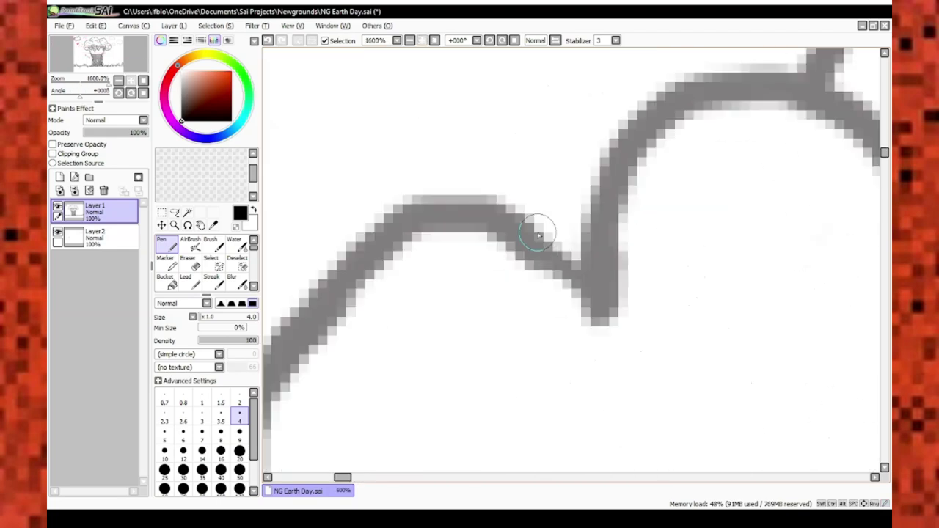
scroll(488, 279, "down", 6)
scroll(404, 357, "up", 1)
scroll(450, 299, "down", 1)
scroll(451, 299, "up", 3)
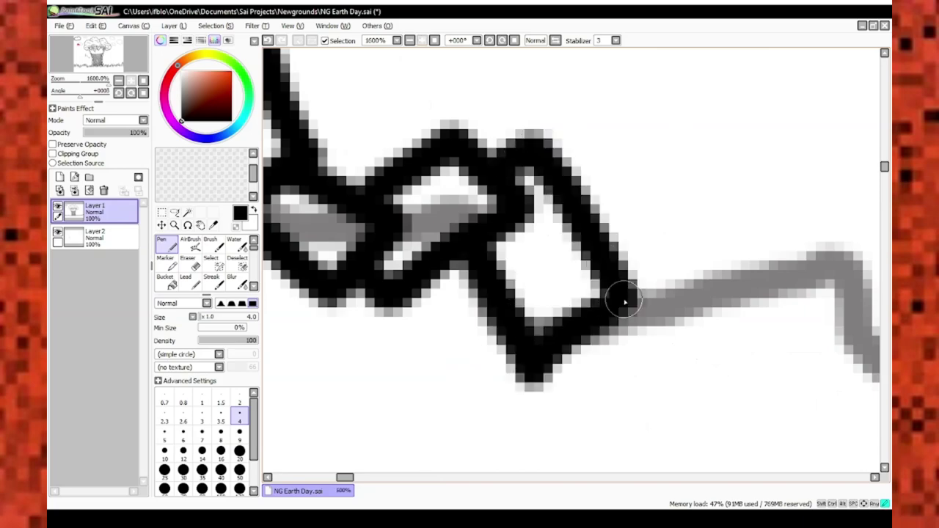
left_click_drag(624, 302, 511, 313)
scroll(511, 312, "down", 1)
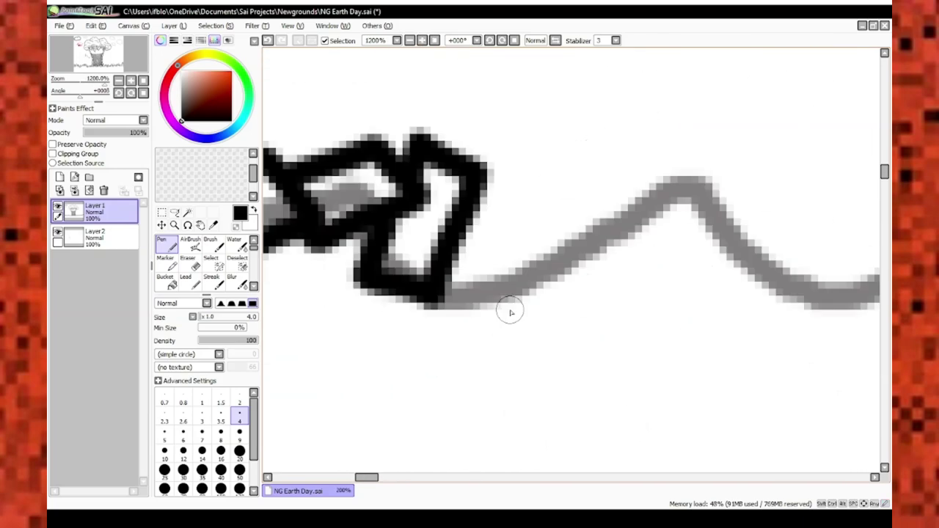
Trace bricks up the lower-left cloud's left bumps to the base of its tall bump, including the short inner crease
scroll(510, 313, "down", 4)
scroll(591, 198, "up", 4)
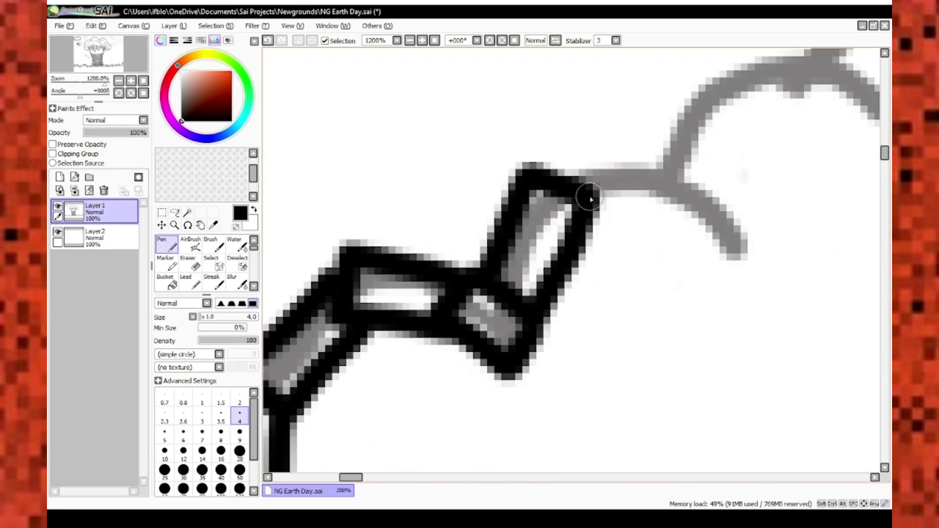
scroll(591, 198, "up", 1)
scroll(524, 260, "down", 4)
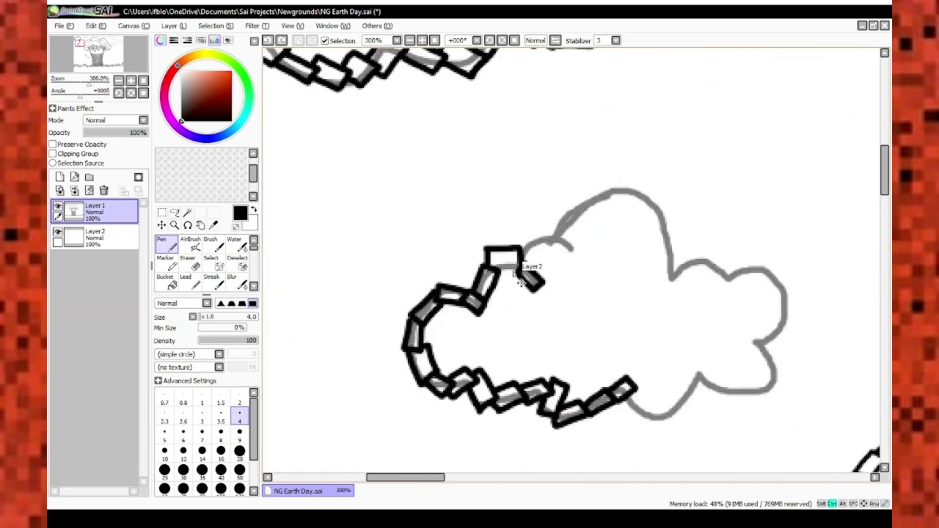
scroll(524, 272, "up", 3)
scroll(541, 304, "down", 3)
scroll(562, 317, "down", 3)
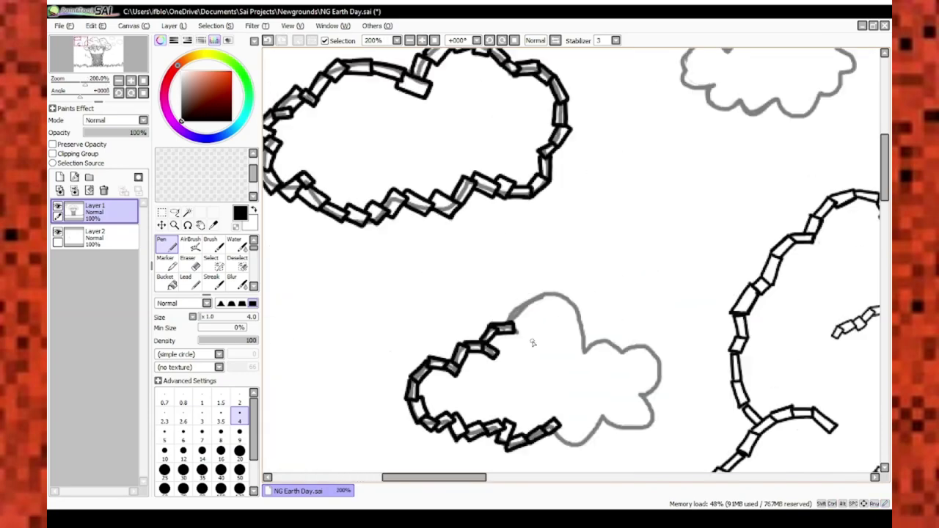
Trace bricks over the lower-left cloud's tall bump and around its upper-right bumps with the black size 4 Pen
scroll(525, 314, "up", 4)
scroll(441, 311, "up", 1)
scroll(440, 311, "down", 4)
left_click_drag(547, 307, 612, 276)
scroll(606, 271, "up", 4)
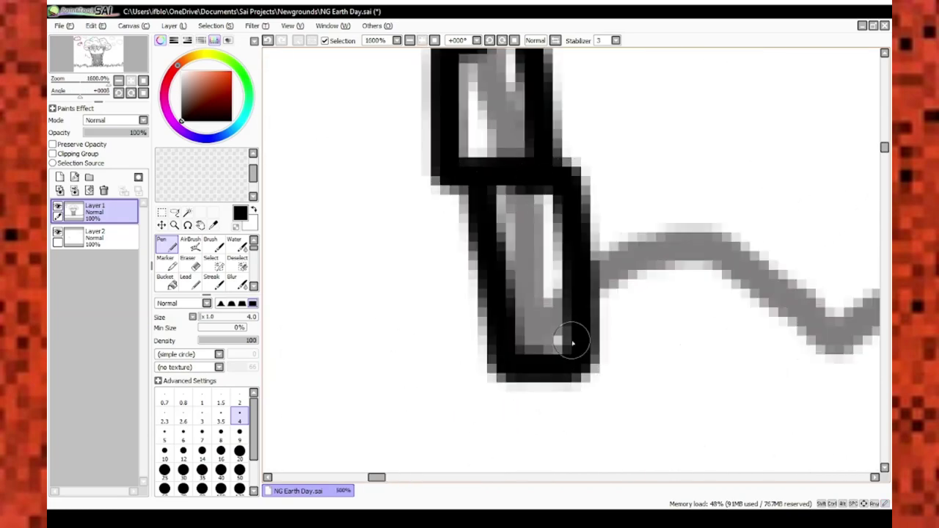
scroll(570, 336, "down", 4)
scroll(380, 175, "up", 5)
scroll(380, 175, "down", 2)
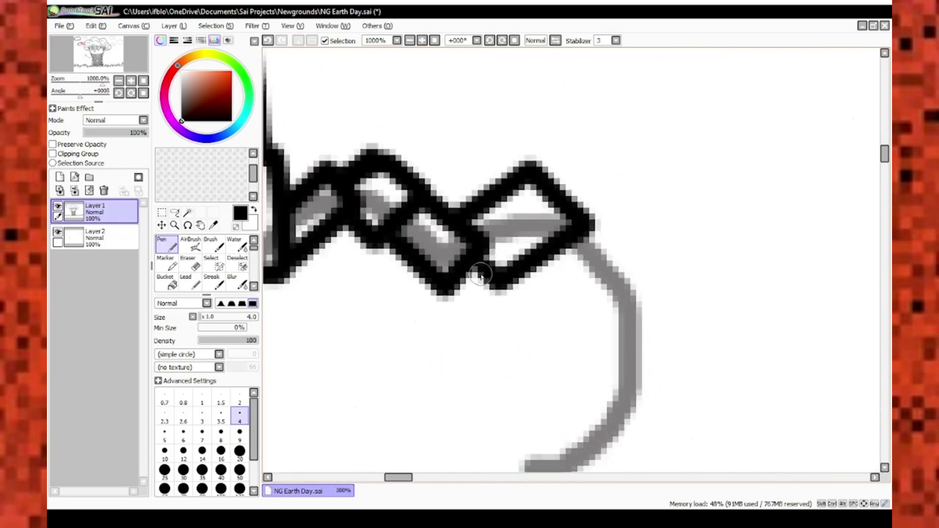
Trace bricks along the lower-left cloud's bottom-right edge to close its outline, cleaning overlaps with a size 2 Eraser
scroll(409, 182, "up", 2)
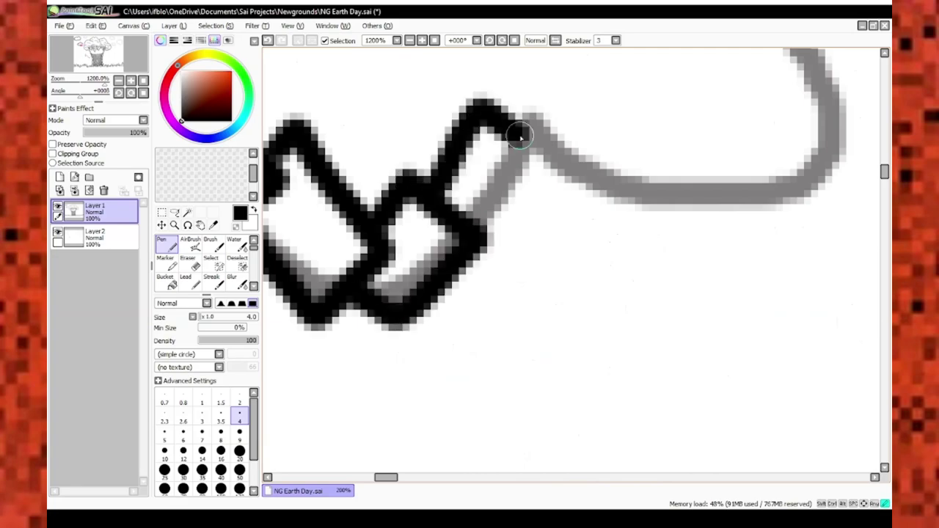
scroll(520, 137, "down", 5)
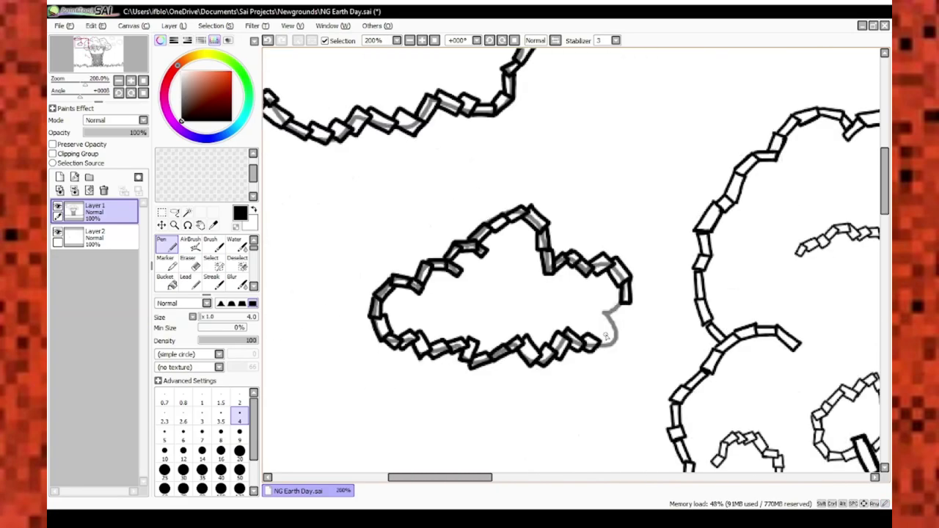
scroll(606, 336, "up", 5)
scroll(653, 304, "down", 6)
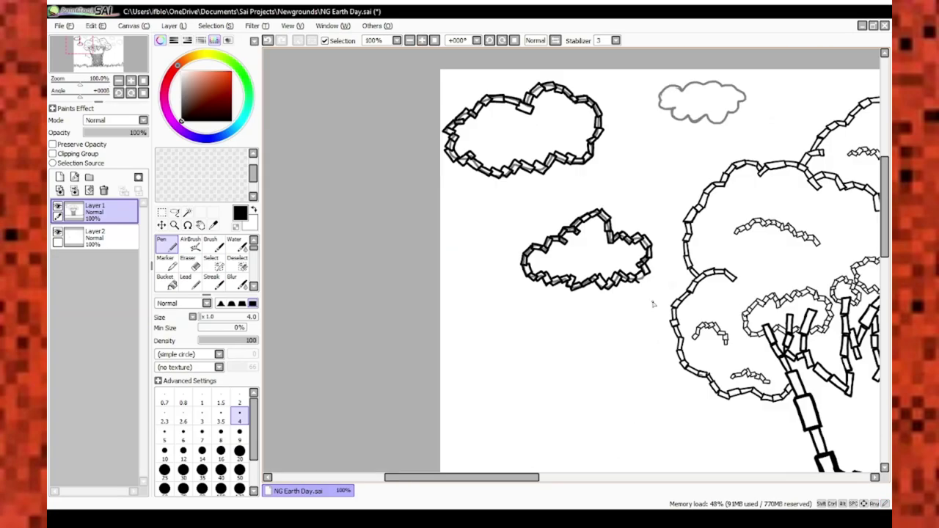
scroll(653, 304, "up", 5)
left_click(189, 259)
scroll(558, 294, "down", 5)
Trace the small upper cloud's left side and top bumps with black size 4 Pen bricks on Layer1
scroll(702, 111, "up", 4)
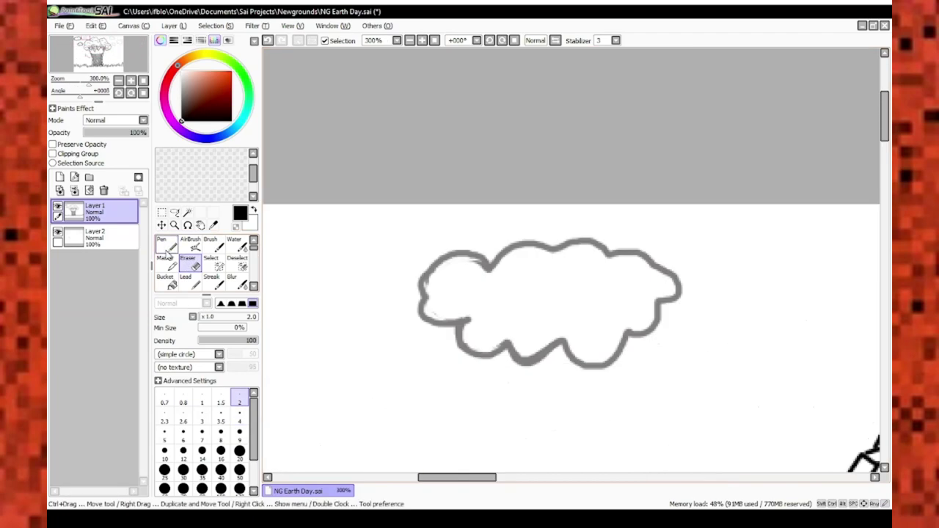
left_click(167, 248)
scroll(472, 354, "up", 4)
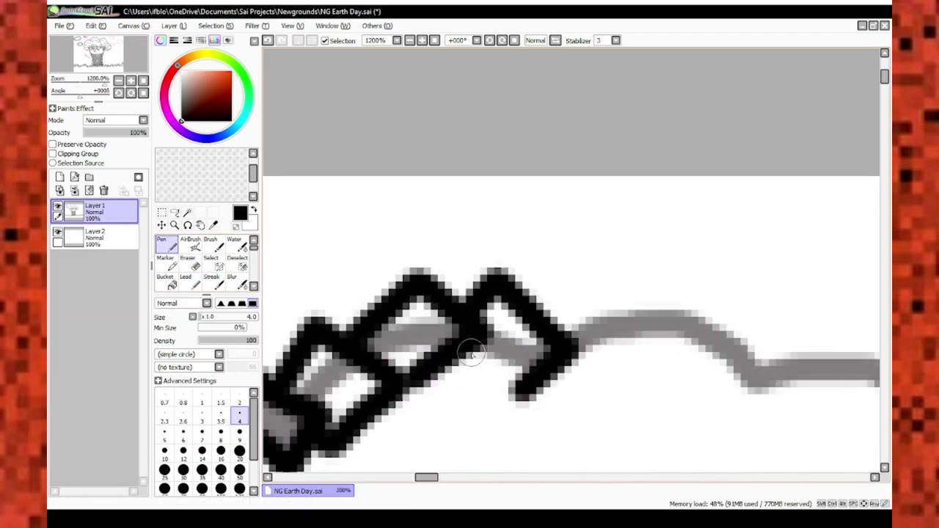
scroll(472, 354, "down", 2)
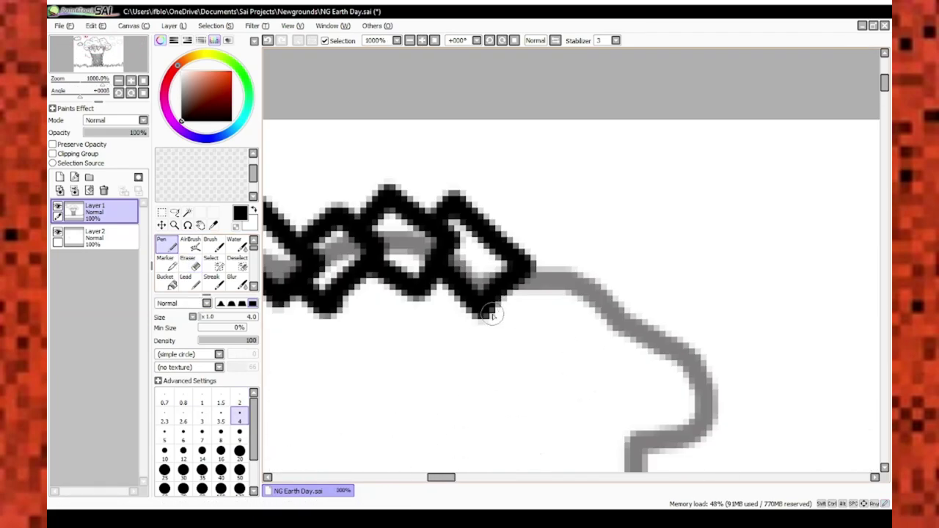
scroll(514, 308, "up", 1)
key("h")
mouse_move(524, 369)
left_mouse_down()
mouse_move(562, 384)
mouse_move(652, 365)
mouse_move(452, 342)
left_mouse_up()
scroll(452, 342, "up", 1)
Trace bricks along the small upper cloud's bottom bumps toward its lower-right side
scroll(522, 419, "down", 3)
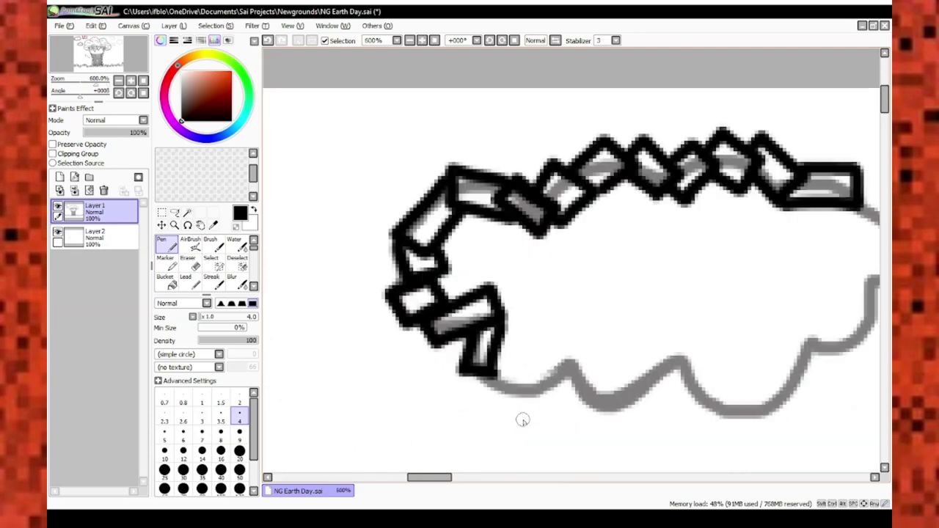
scroll(477, 426, "up", 3)
mouse_move(447, 430)
left_mouse_down()
mouse_move(504, 336)
mouse_move(480, 394)
mouse_move(419, 329)
mouse_move(457, 284)
left_mouse_up()
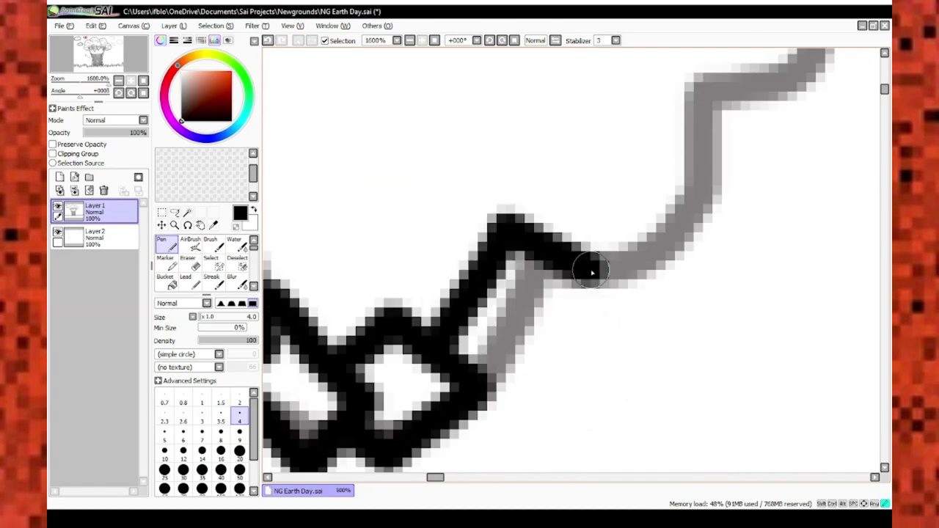
Finish the black block-chain outline of the small topmost cloud left of the tree with the size 4 Pen, and clean its overlaps with the Eraser
left_click_drag(592, 273, 541, 325)
scroll(602, 419, "down", 6)
scroll(649, 358, "up", 5)
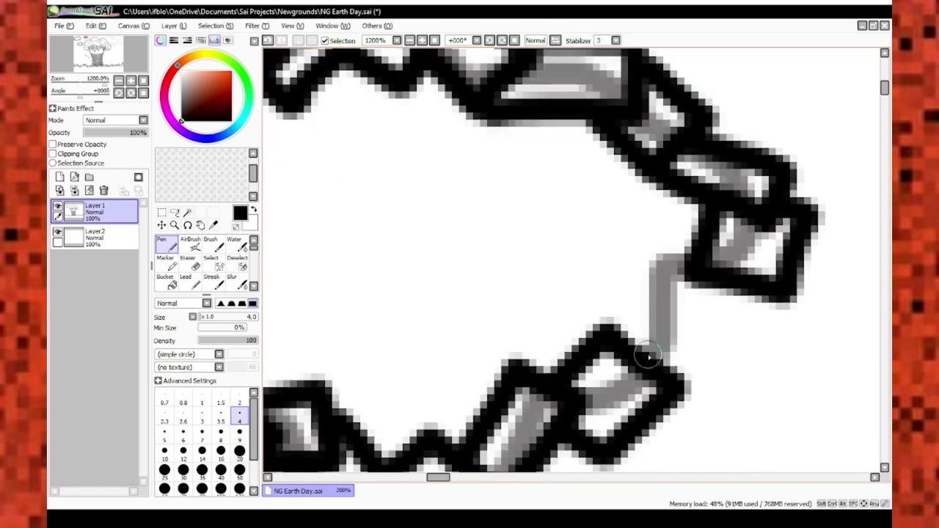
scroll(675, 380, "down", 6)
scroll(519, 337, "up", 6)
key("e")
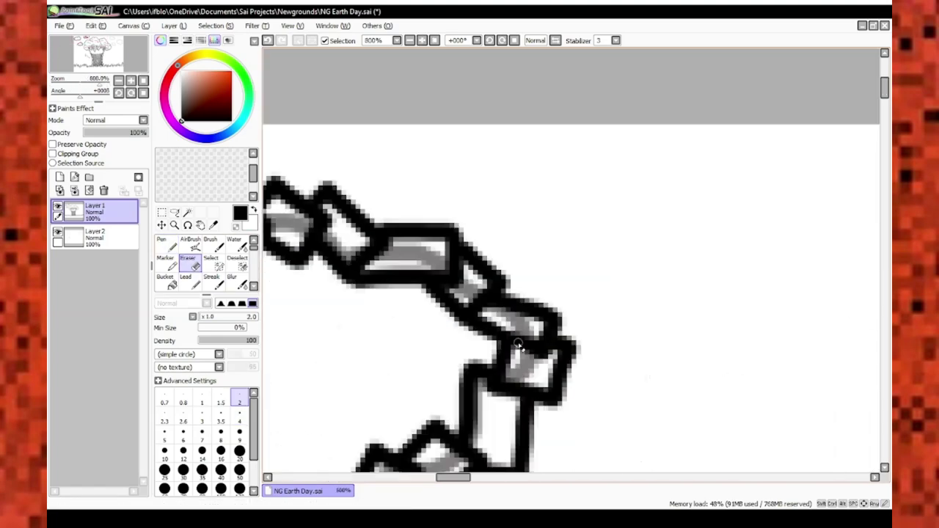
scroll(445, 358, "up", 1)
scroll(552, 225, "down", 8)
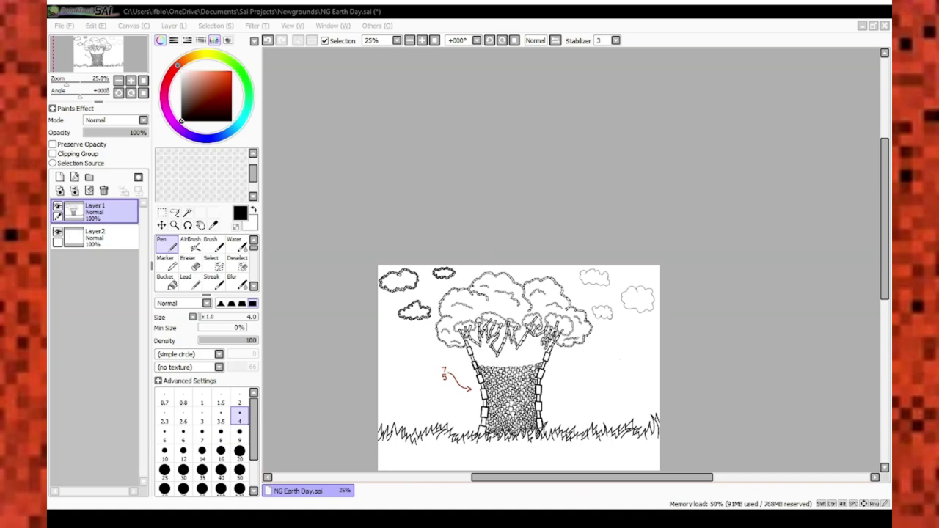
Trace the grey top edge of the uppermost cloud right of the tree with a chain of black outlined blocks, Pen size 4
scroll(455, 270, "up", 8)
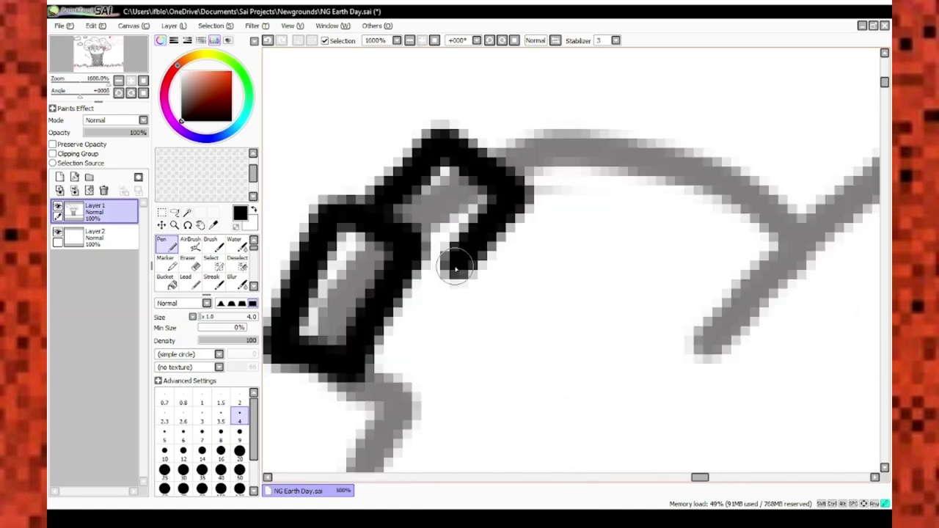
mouse_move(455, 270)
left_mouse_down()
mouse_move(411, 308)
mouse_move(441, 279)
mouse_move(388, 287)
mouse_move(434, 339)
left_mouse_up()
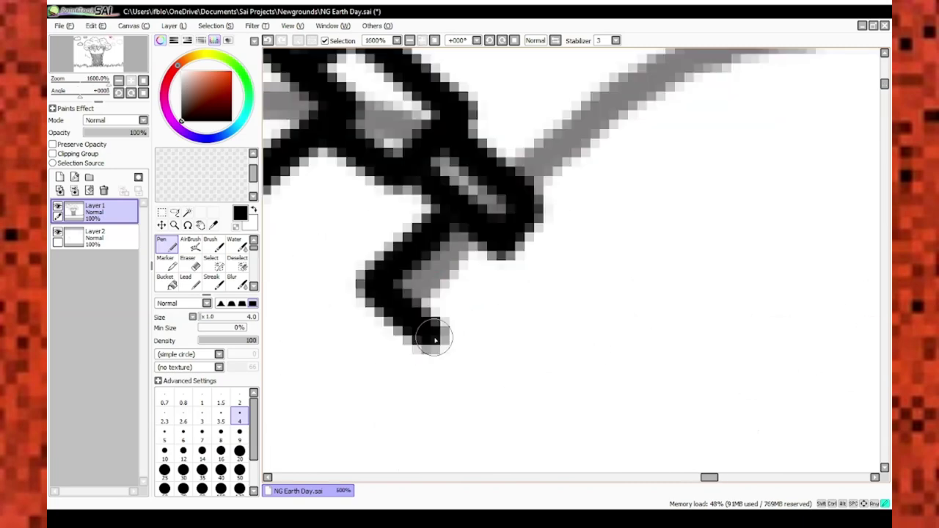
scroll(434, 339, "down", 4)
scroll(416, 208, "up", 3)
mouse_move(580, 179)
left_mouse_down()
mouse_move(595, 283)
mouse_move(602, 206)
mouse_move(587, 204)
left_mouse_up()
scroll(579, 140, "up", 1)
mouse_move(579, 140)
left_mouse_down()
mouse_move(692, 315)
mouse_move(629, 315)
mouse_move(623, 367)
left_mouse_up()
Continue the block chain over the last top lobe and down the right side of the uppermost cloud right of the tree
scroll(563, 352, "down", 5)
scroll(563, 351, "up", 4)
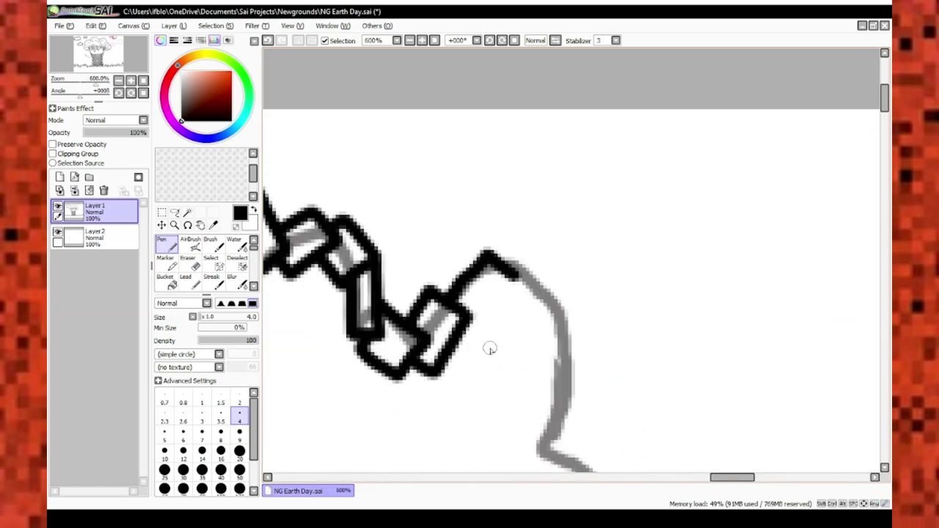
scroll(562, 332, "down", 6)
scroll(562, 332, "up", 5)
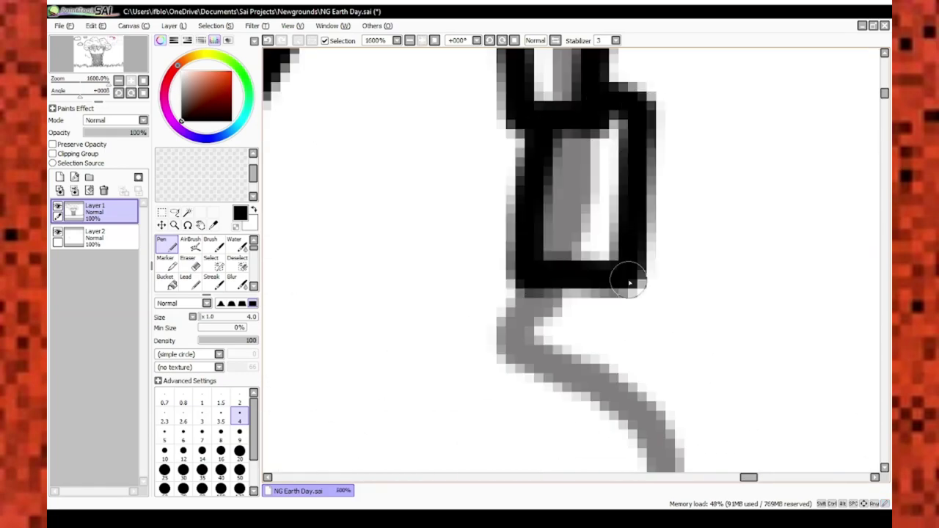
left_click_drag(625, 272, 646, 220)
Trace the left side of the uppermost right-hand cloud with black outlined blocks down to its lower corner
scroll(646, 220, "down", 3)
scroll(450, 267, "up", 3)
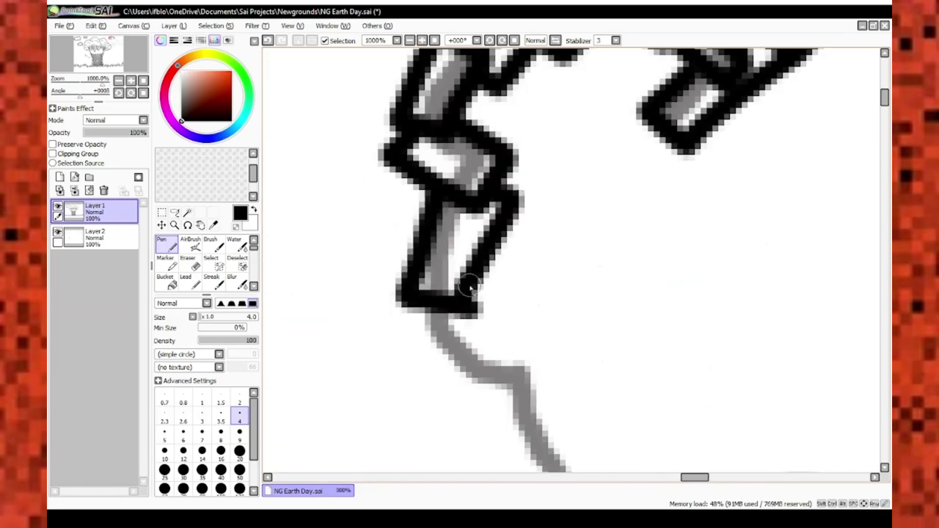
mouse_move(491, 275)
left_mouse_down()
mouse_move(477, 249)
mouse_move(464, 273)
left_mouse_up()
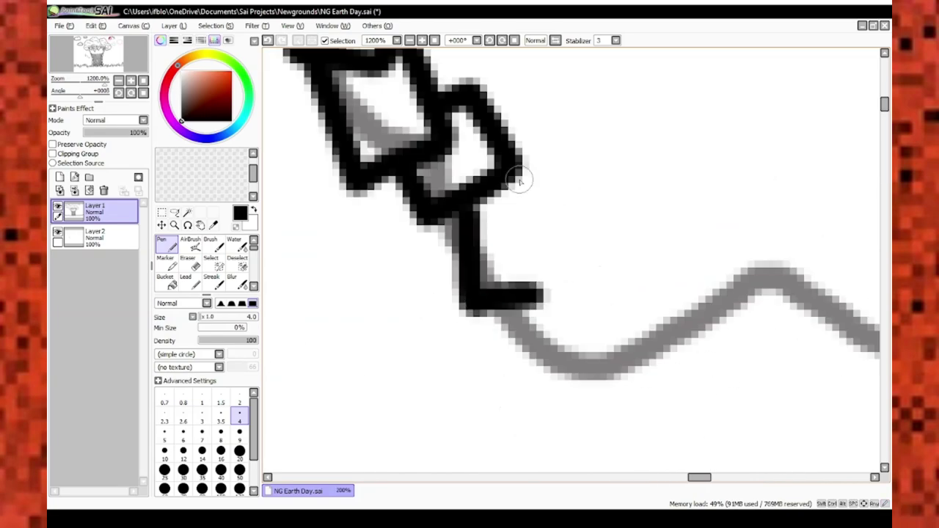
scroll(464, 273, "up", 2)
scroll(593, 254, "down", 1)
Draw linked blocks along the bottom edge of the uppermost right-hand cloud and close its outline at the lower right
left_click_drag(593, 254, 470, 232)
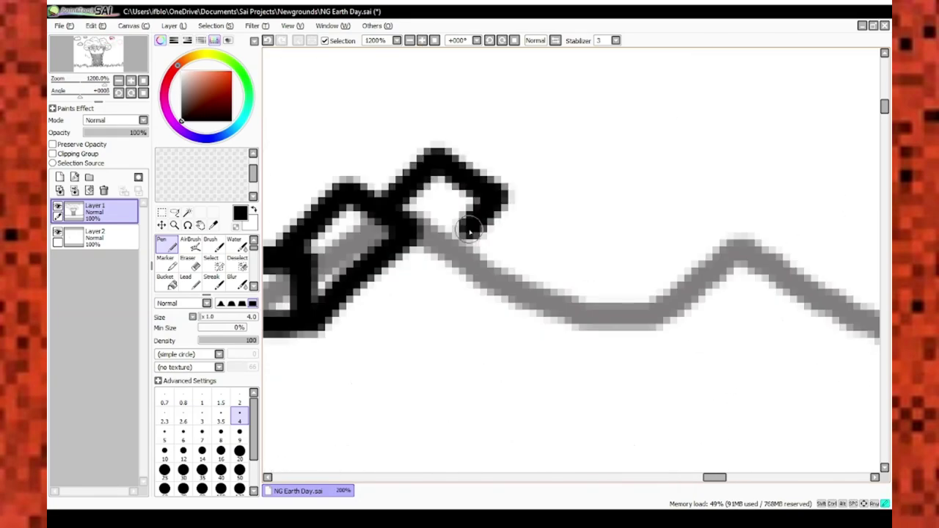
left_click_drag(457, 283, 369, 325)
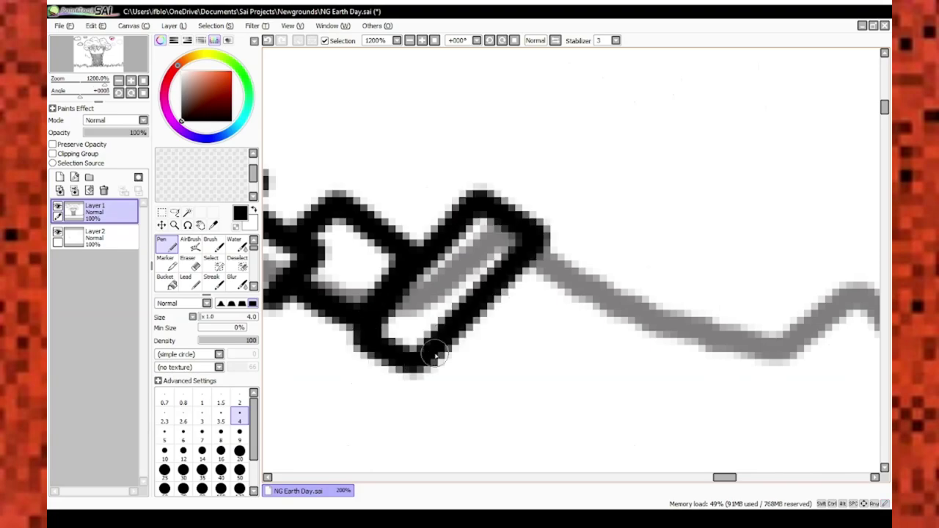
mouse_move(436, 355)
left_mouse_down()
mouse_move(478, 336)
mouse_move(478, 372)
mouse_move(390, 327)
mouse_move(503, 308)
mouse_move(448, 300)
mouse_move(411, 172)
mouse_move(482, 150)
left_mouse_up()
scroll(401, 359, "up", 1)
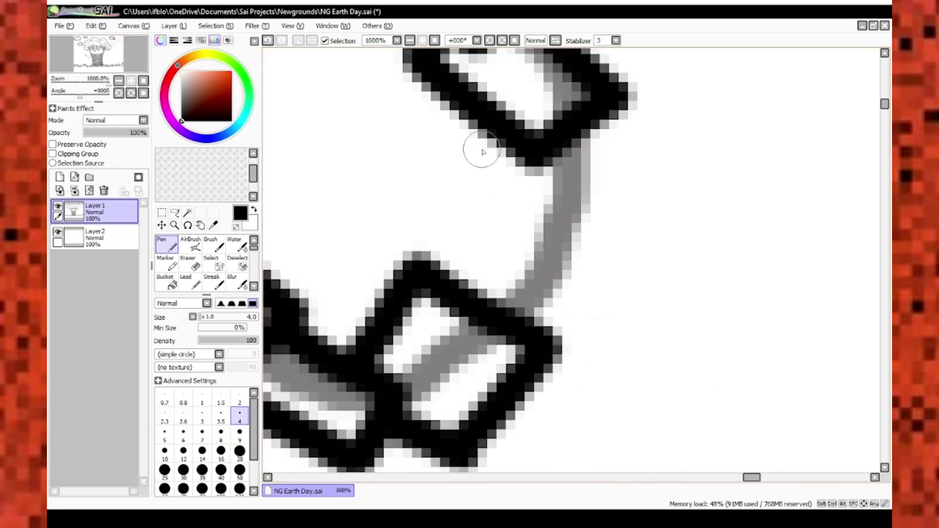
scroll(522, 335, "down", 10)
Start the block chain on the small cloud beside the treetop, covering its upper-left notch, left lobe and upper left side
scroll(522, 335, "up", 3)
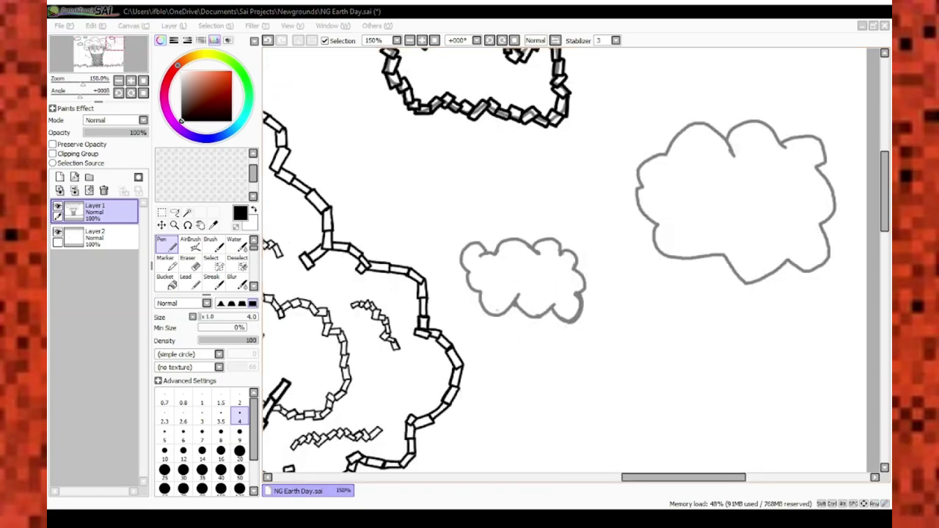
scroll(470, 249, "up", 5)
scroll(470, 249, "down", 2)
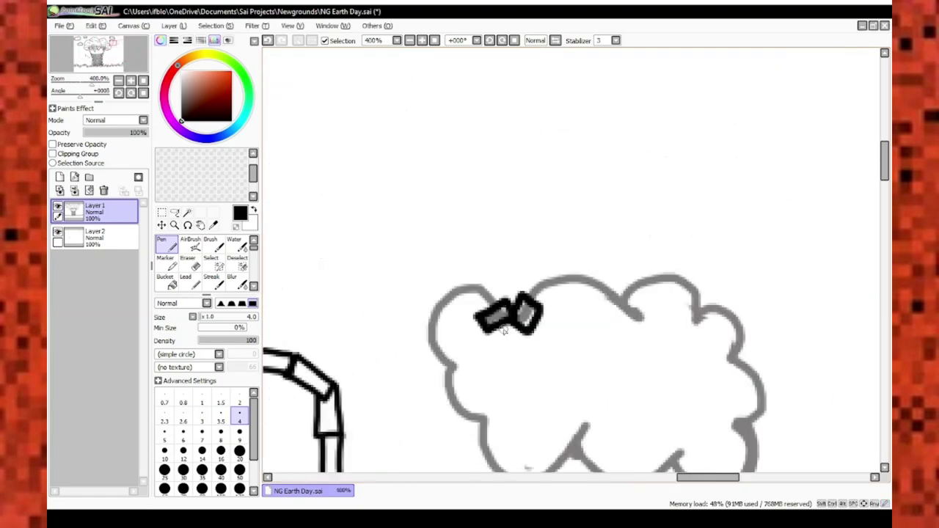
scroll(470, 249, "up", 3)
left_click_drag(464, 238, 505, 257)
scroll(508, 268, "down", 4)
scroll(508, 268, "up", 4)
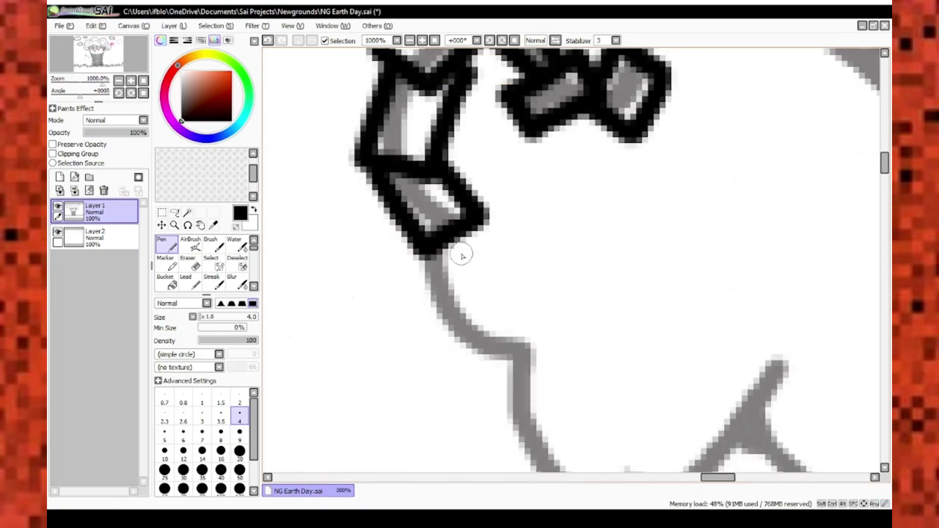
Trace the small cloud's lower left side and bottom edge with black blocks, including the two inward notches
scroll(397, 277, "down", 2)
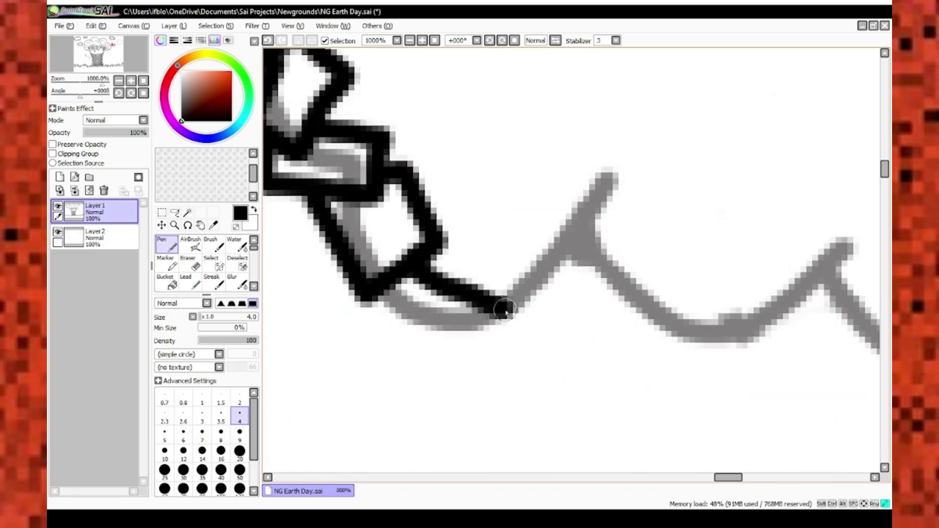
scroll(474, 330, "down", 2)
scroll(474, 364, "up", 4)
scroll(474, 364, "down", 2)
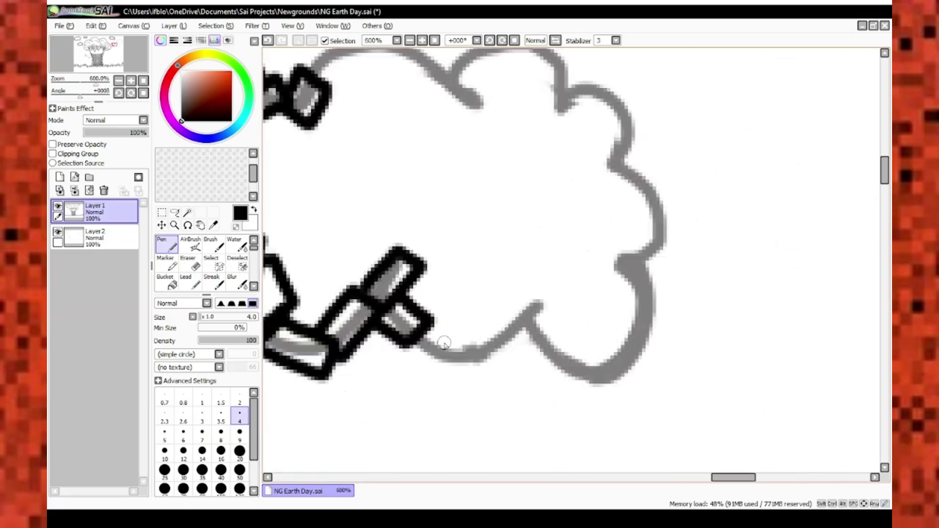
scroll(453, 318, "up", 2)
scroll(453, 318, "down", 2)
scroll(470, 305, "up", 1)
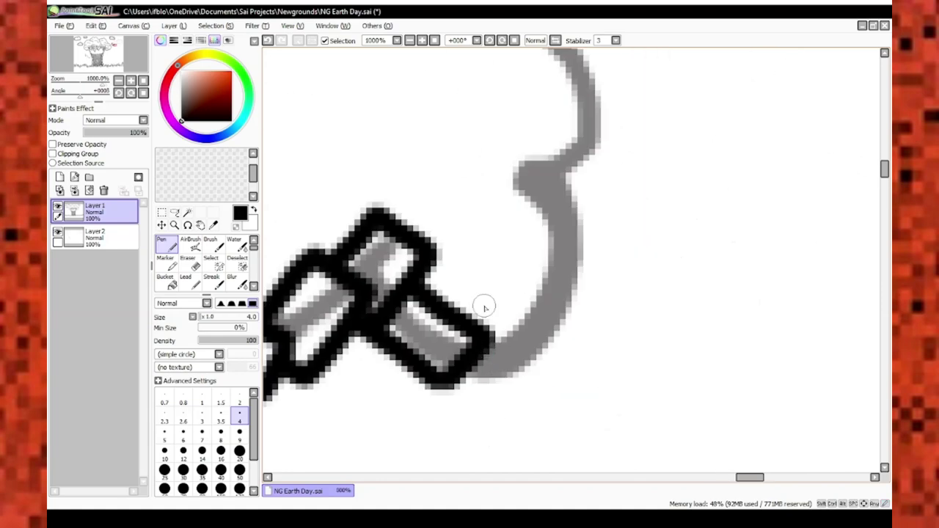
Trace the small cloud's top lobes and right side with black blocks, closing the gap in its outline
scroll(553, 361, "down", 2)
scroll(587, 319, "up", 2)
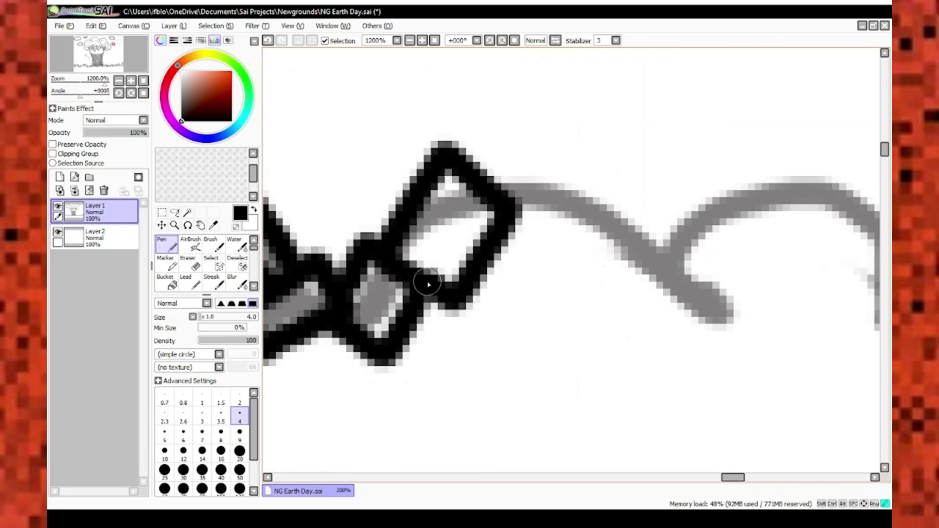
scroll(562, 219, "down", 3)
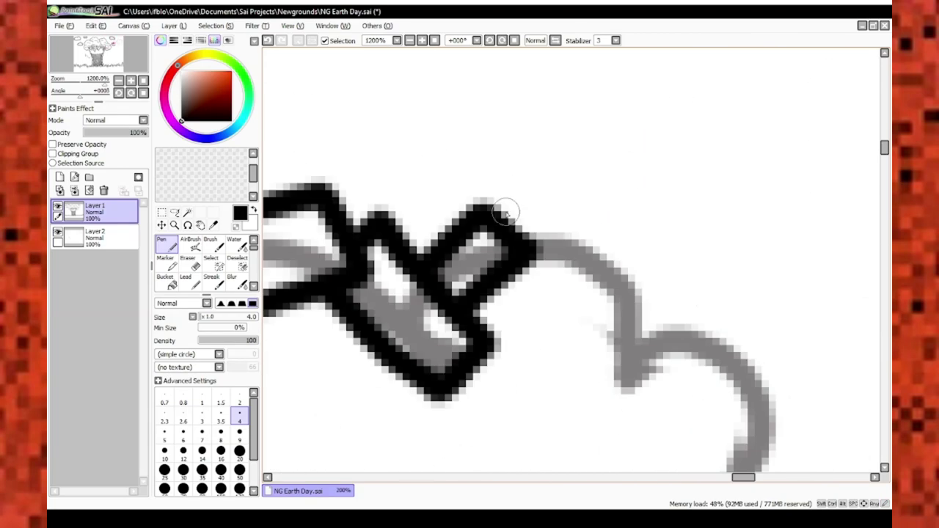
scroll(619, 351, "down", 2)
scroll(558, 323, "up", 2)
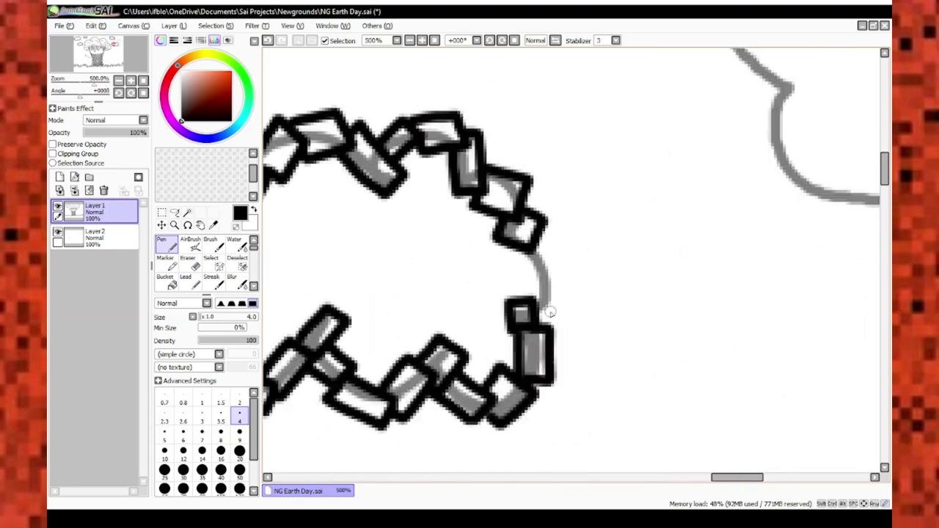
scroll(496, 296, "down", 3)
scroll(496, 296, "down", 1)
Trace the left side of the large far-right cloud with a chain of black outlined blocks, Pen size 4
scroll(394, 373, "up", 6)
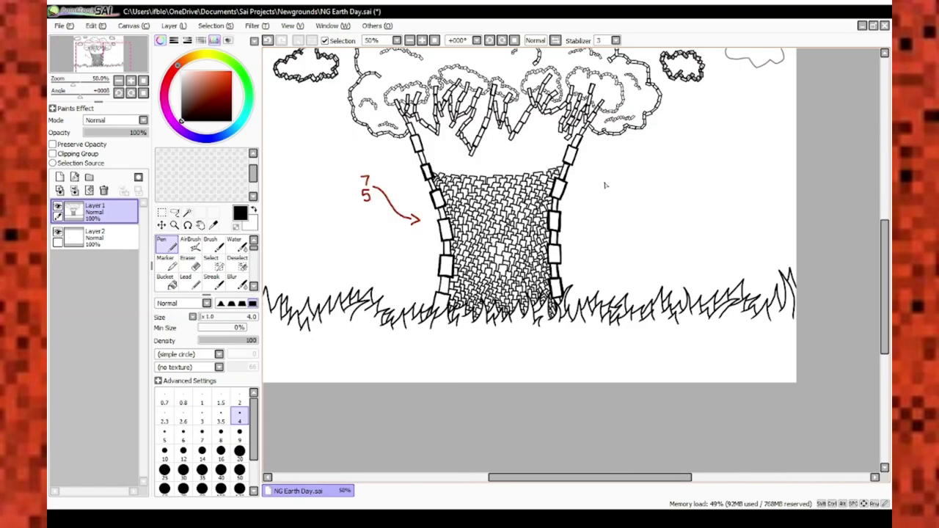
scroll(572, 179, "up", 3)
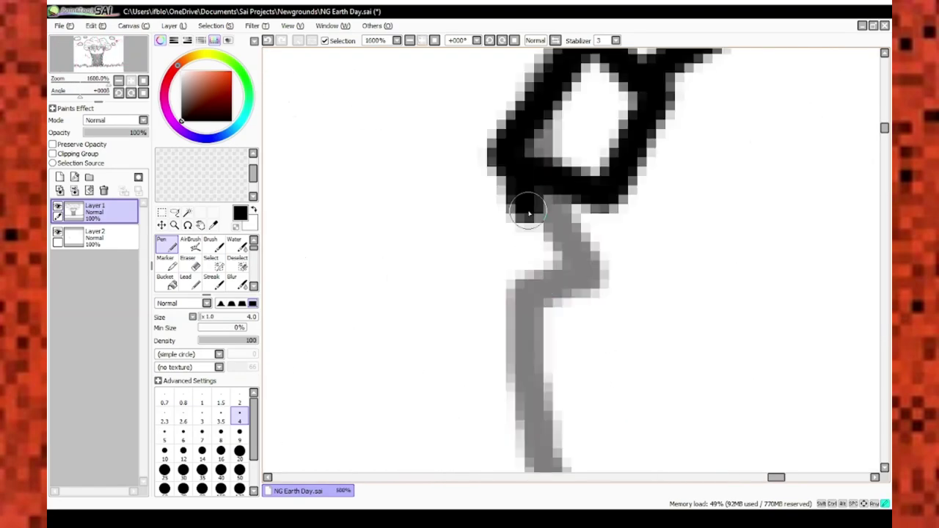
mouse_move(494, 281)
left_mouse_down()
mouse_move(580, 241)
mouse_move(462, 168)
mouse_move(450, 208)
mouse_move(431, 175)
left_mouse_up()
scroll(431, 175, "down", 5)
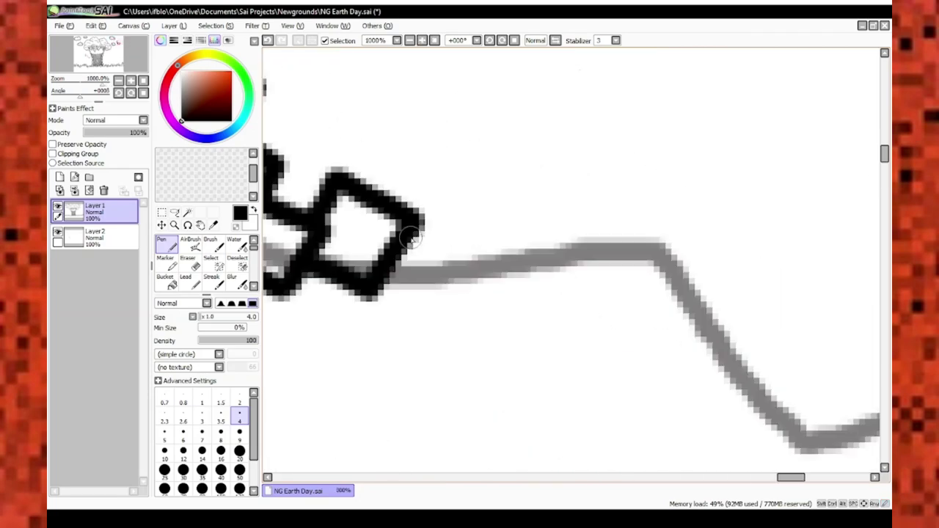
Continue the block chain along the bottom edge of the large far-right cloud up to its lower-right corner
scroll(470, 332, "up", 4)
left_click_drag(499, 304, 629, 247)
scroll(533, 392, "down", 6)
scroll(534, 392, "up", 8)
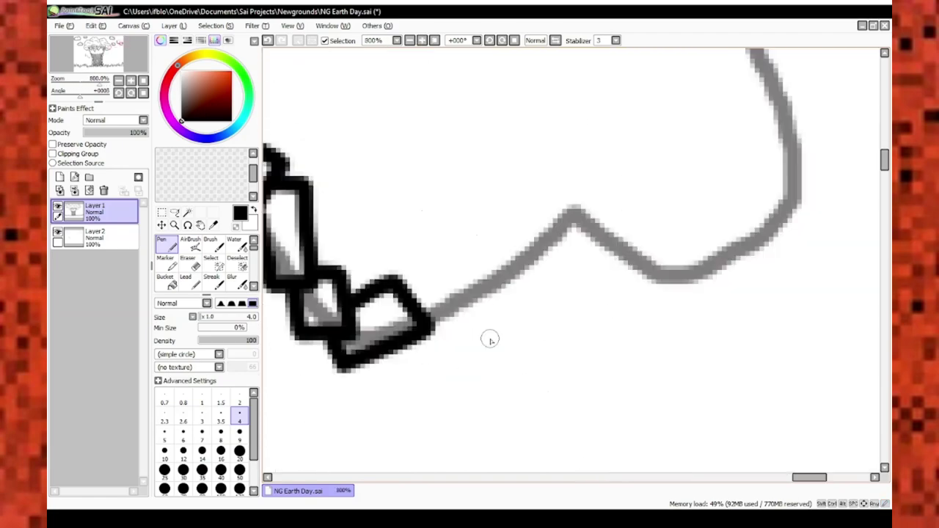
scroll(390, 404, "down", 6)
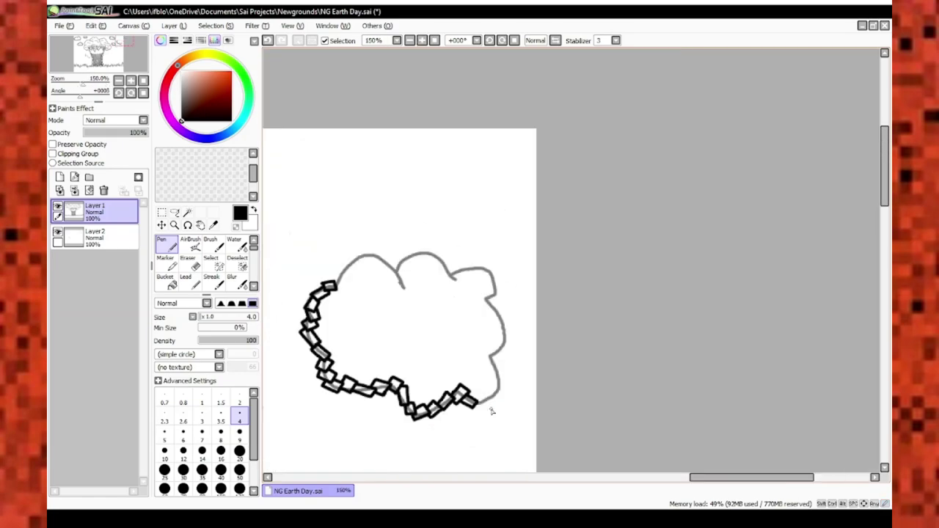
scroll(489, 409, "up", 5)
scroll(477, 419, "down", 7)
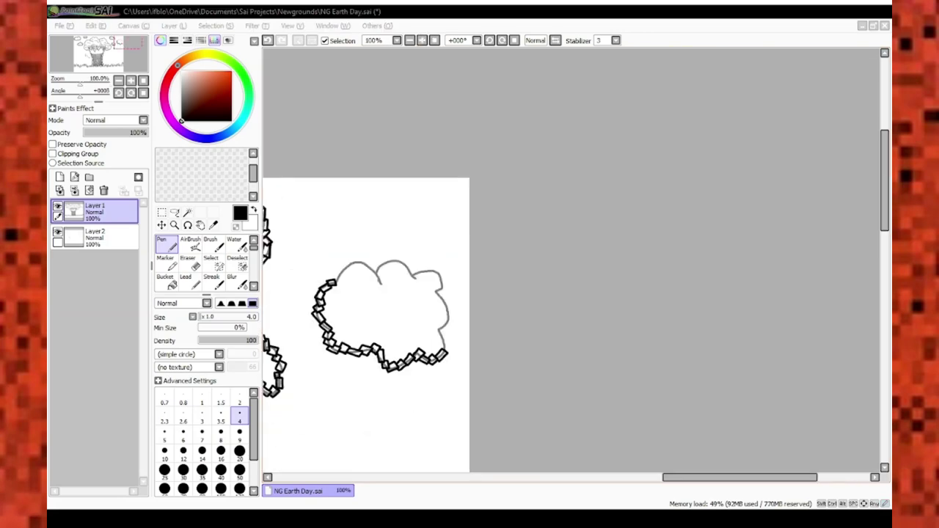
Trace the large cloud's first top lobe and inward notch with blocks, and clean up overlapping lines with the size 2 Eraser
scroll(386, 321, "up", 9)
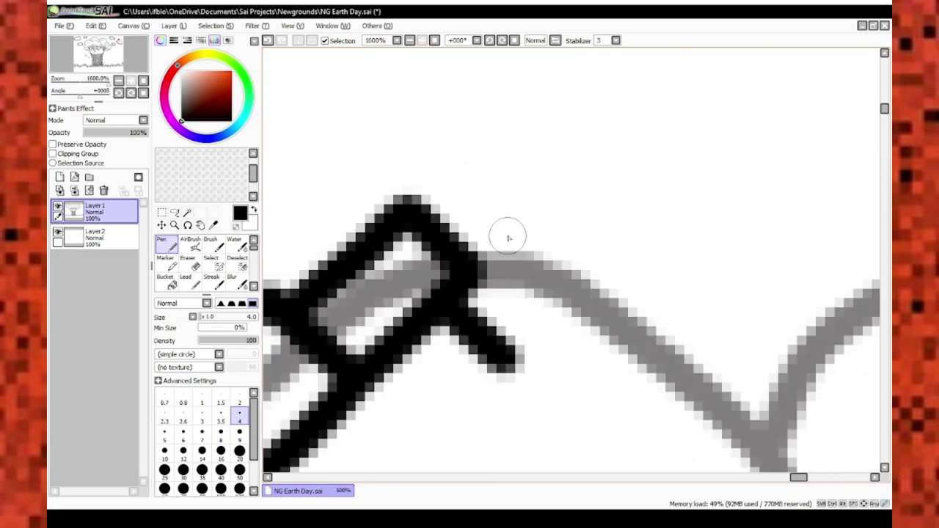
scroll(508, 238, "down", 2)
key("e")
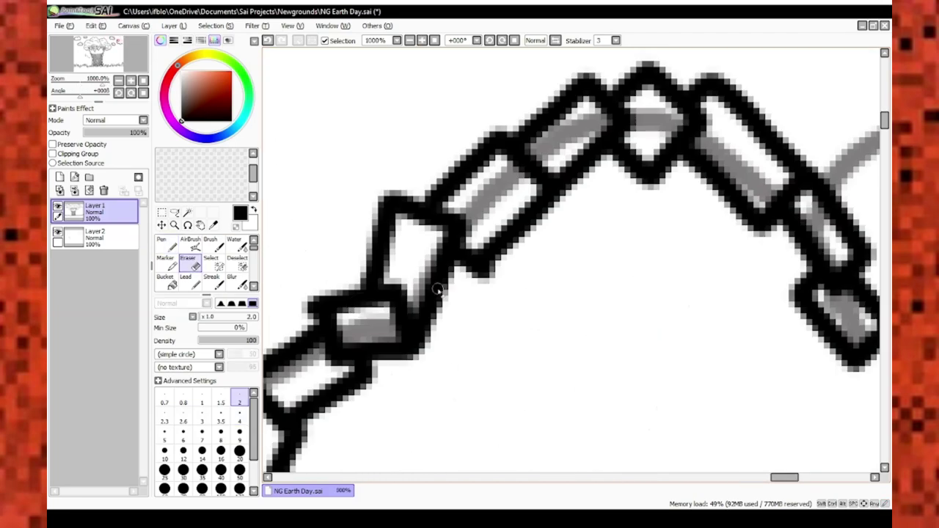
scroll(437, 290, "down", 4)
Trace the large cloud's second top lobe and the notch beside it with black blocks using the size 4 Pen
key("n")
scroll(377, 225, "up", 5)
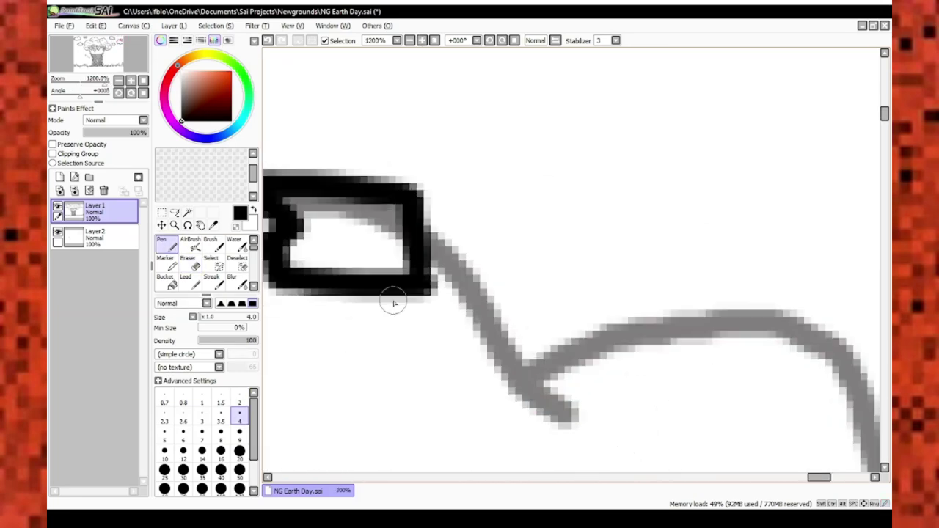
scroll(394, 303, "down", 2)
scroll(447, 396, "down", 3)
scroll(551, 350, "up", 3)
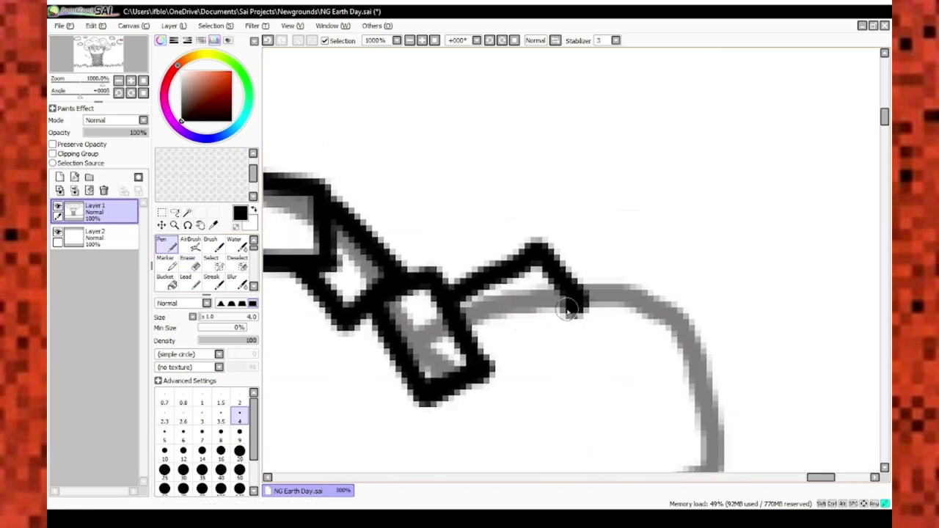
Trace the large cloud's upper-right lobe with black blocks down to the indentation on its right side
scroll(580, 211, "up", 2)
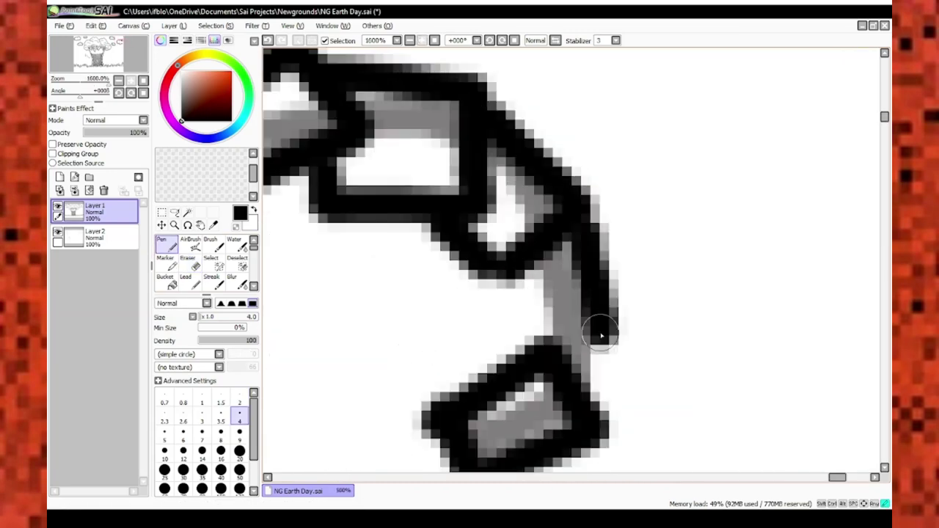
scroll(601, 335, "down", 5)
scroll(506, 402, "up", 4)
scroll(506, 402, "down", 6)
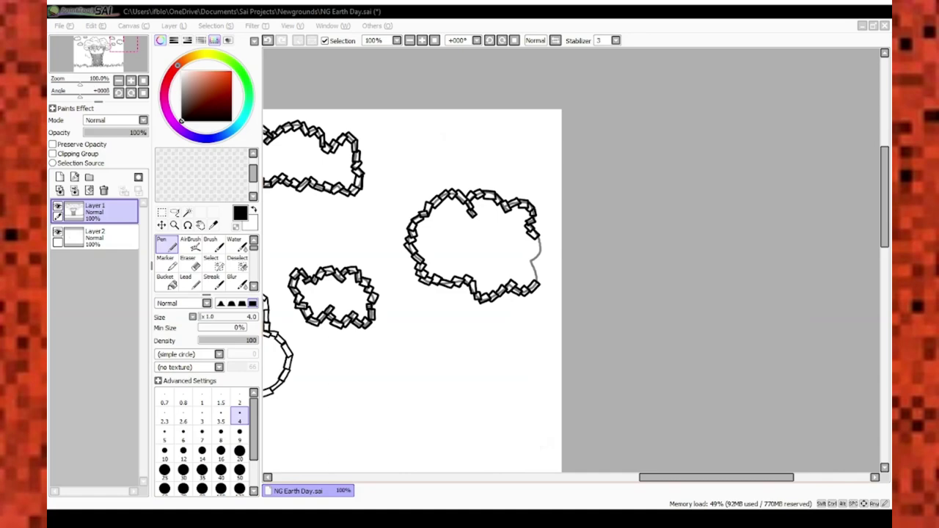
Trace the remaining right side of the large far-right cloud with black blocks, closing the gap down to its lower-right corner
scroll(547, 242, "up", 4)
scroll(528, 254, "down", 3)
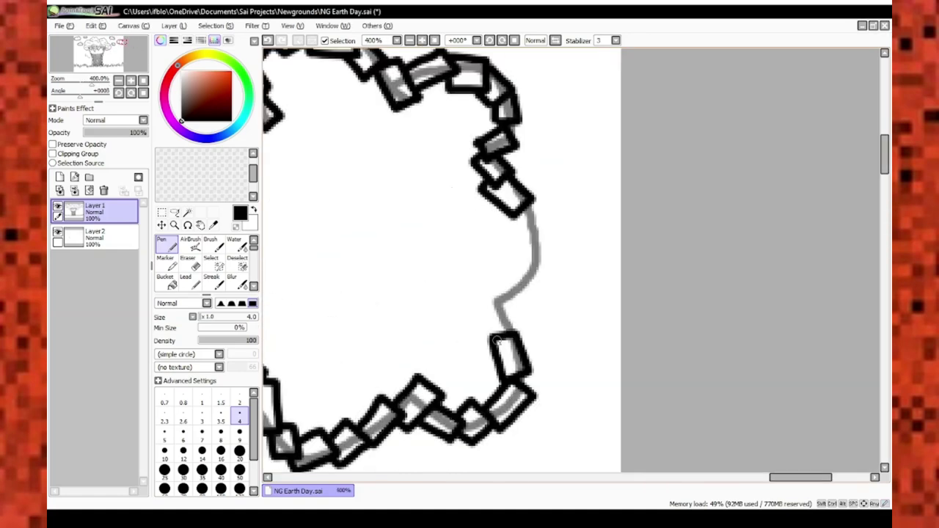
scroll(521, 261, "up", 2)
scroll(518, 264, "down", 1)
scroll(546, 217, "up", 2)
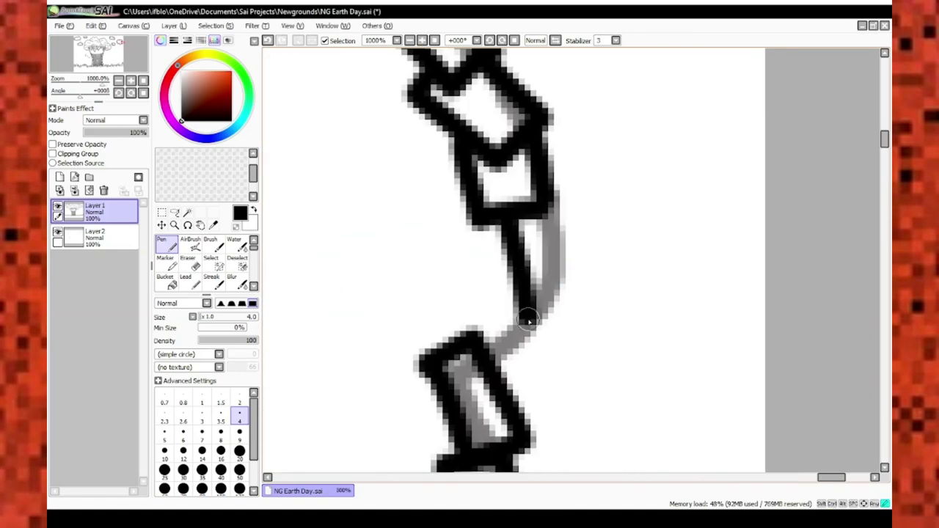
scroll(614, 226, "down", 6)
scroll(613, 225, "down", 2)
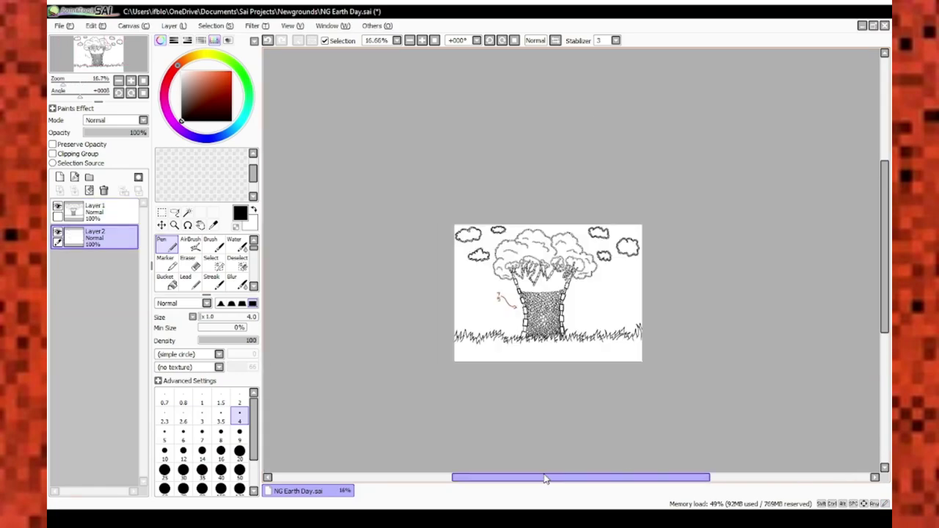
Erase the grey sketch lines inside the clouds' block outlines on Layer2 with the size 20 Eraser
left_click(239, 450)
scroll(511, 334, "up", 2)
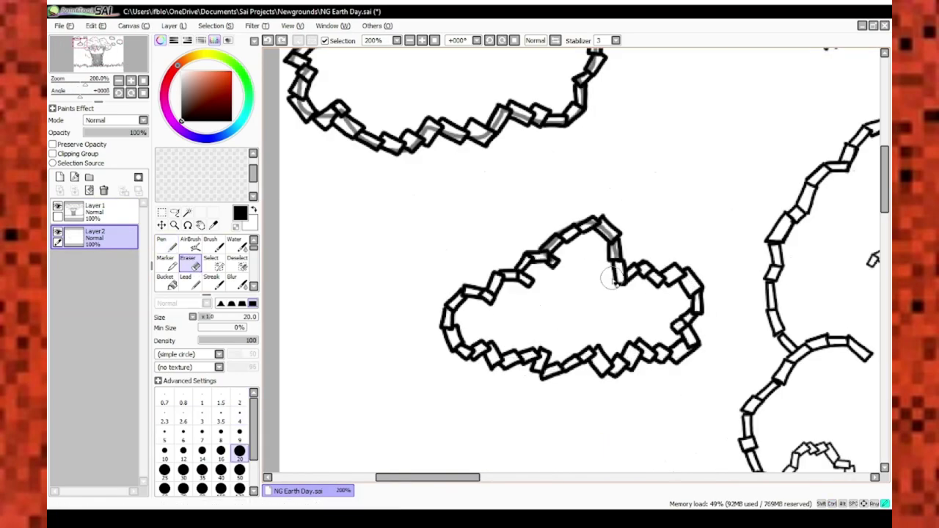
scroll(402, 286, "up", 1)
scroll(782, 330, "down", 2)
scroll(632, 143, "up", 2)
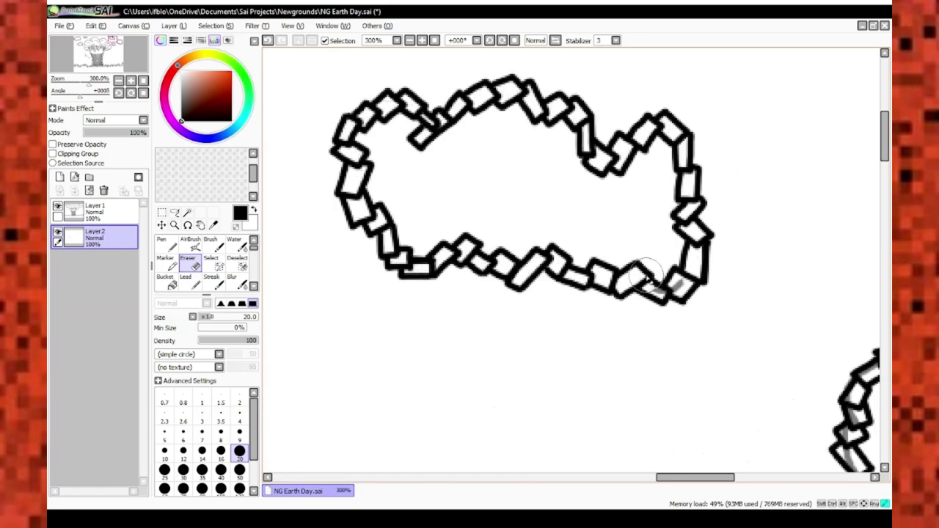
scroll(648, 278, "down", 1)
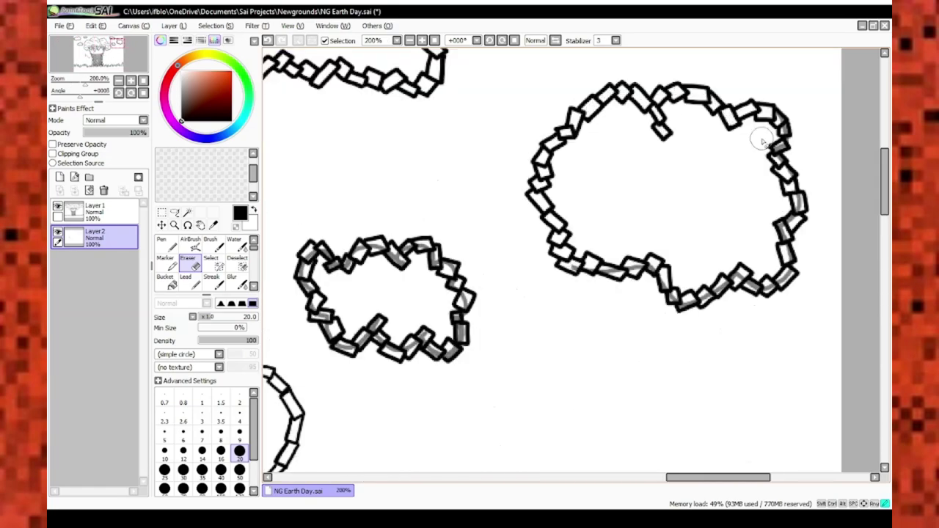
left_click_drag(574, 291, 681, 207)
Draw interlocking black outlined blocks above the leftmost dark green leaf clump on Layer1 with the size 3 Pen
scroll(405, 234, "down", 5)
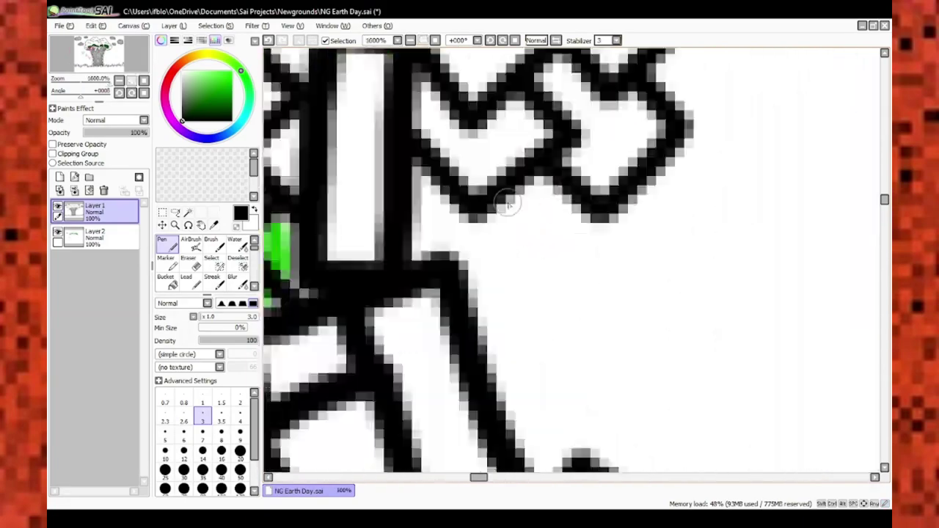
scroll(610, 213, "up", 5)
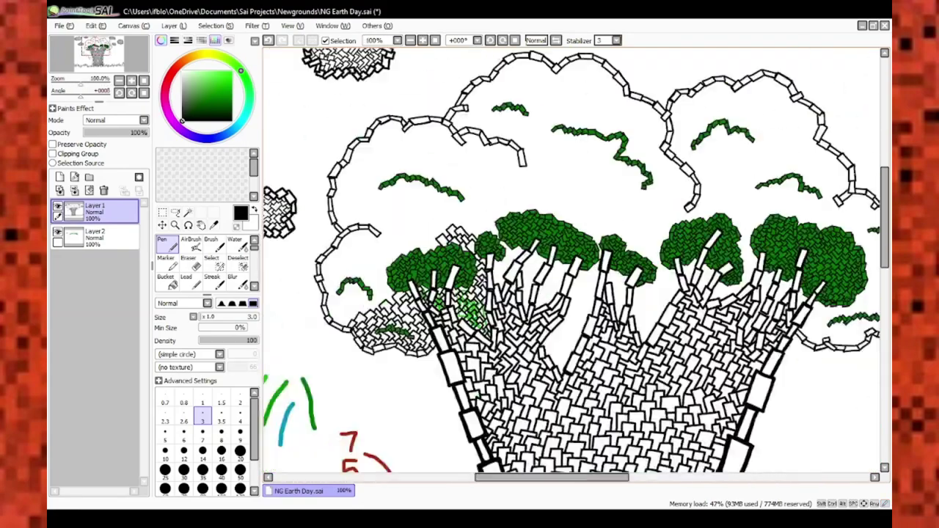
key("e")
scroll(483, 240, "up", 6)
scroll(483, 240, "down", 2)
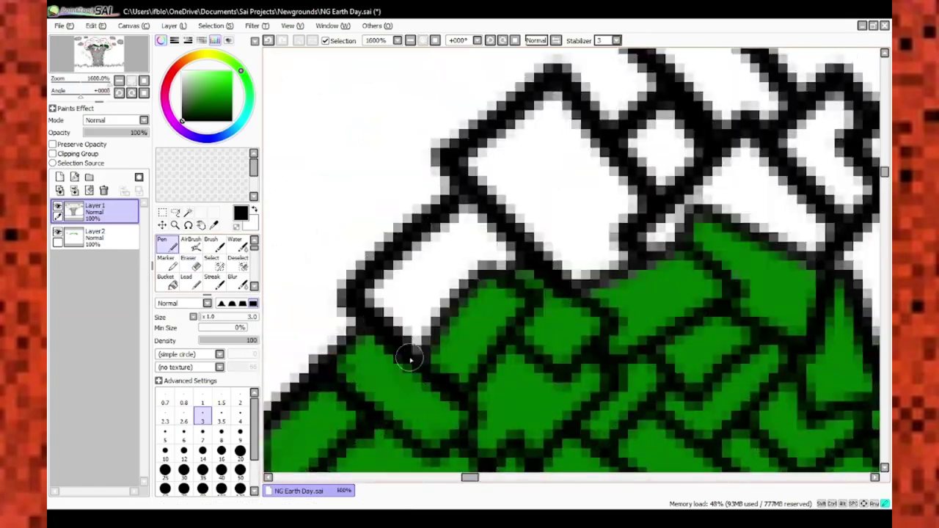
scroll(411, 359, "down", 1)
scroll(486, 270, "up", 5)
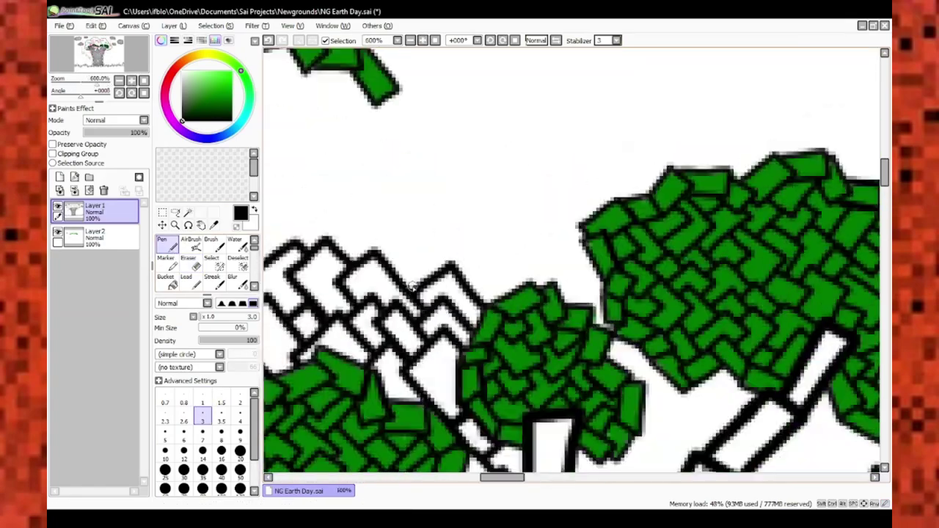
scroll(485, 271, "down", 3)
scroll(485, 270, "up", 3)
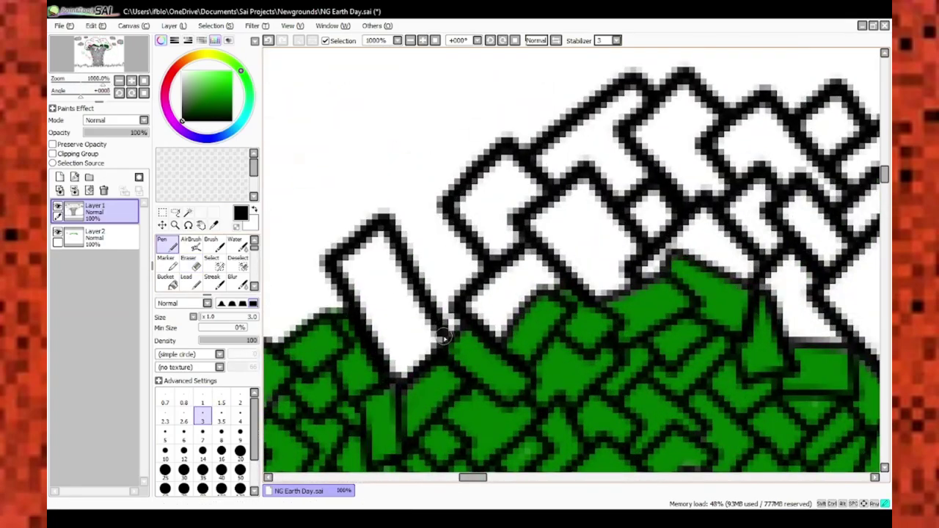
Add further rows of outlined blocks above the leftmost leaf clump, extending them across the top of the small round clump
scroll(342, 191, "up", 1)
scroll(323, 248, "down", 8)
scroll(324, 248, "up", 8)
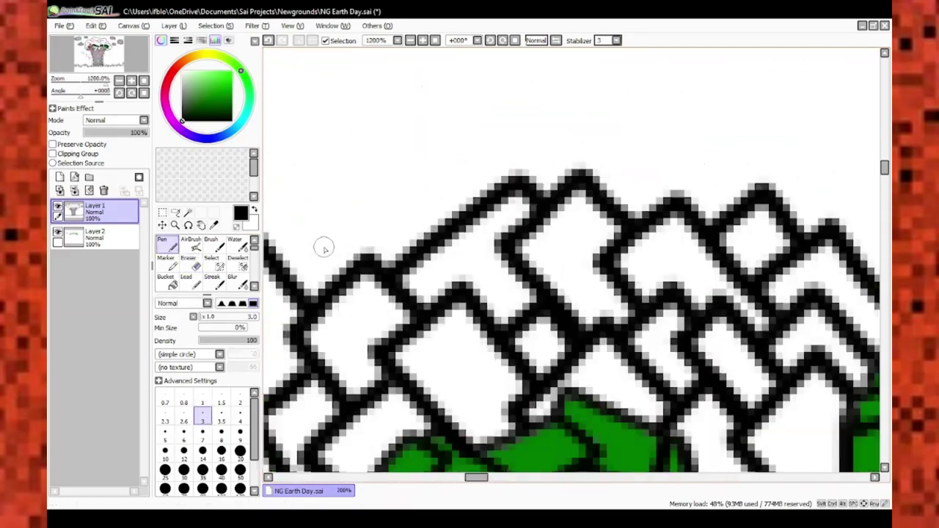
scroll(323, 248, "down", 6)
scroll(324, 248, "up", 6)
scroll(614, 330, "down", 2)
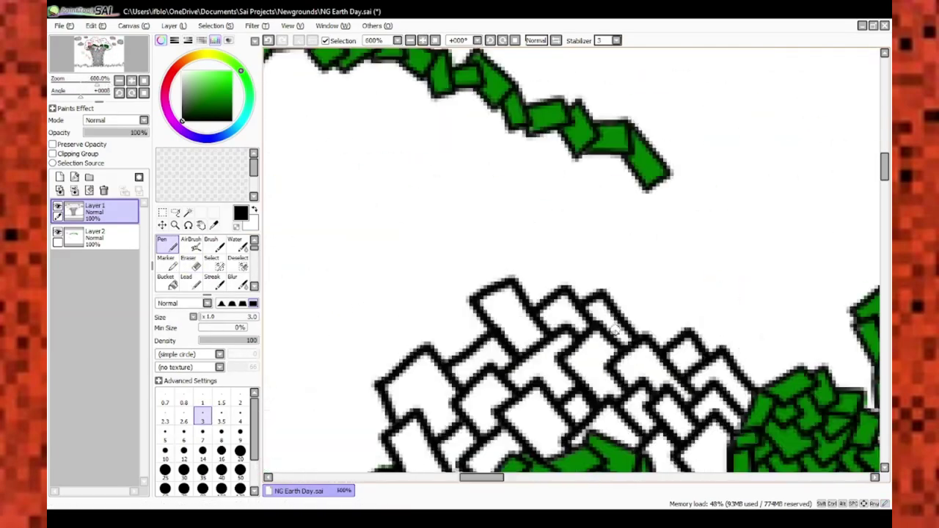
scroll(616, 330, "up", 2)
scroll(487, 283, "down", 2)
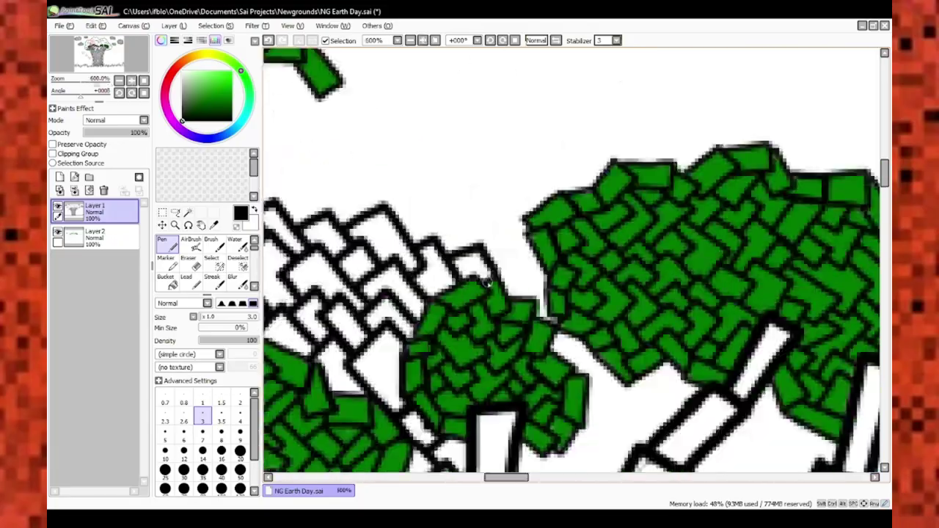
Fill the narrow gap between the branches below the small round leaf clump with black outlined blocks
scroll(487, 284, "up", 5)
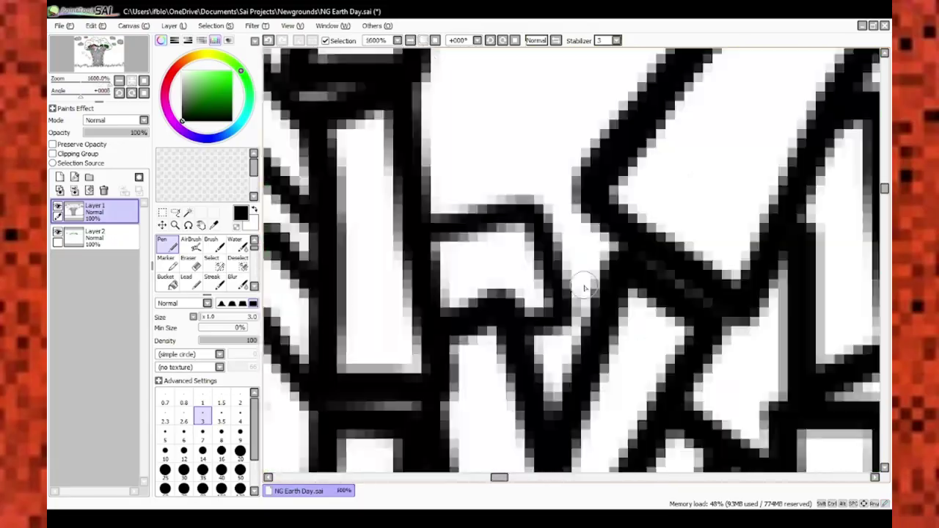
scroll(585, 289, "down", 4)
scroll(538, 245, "up", 2)
scroll(579, 220, "down", 5)
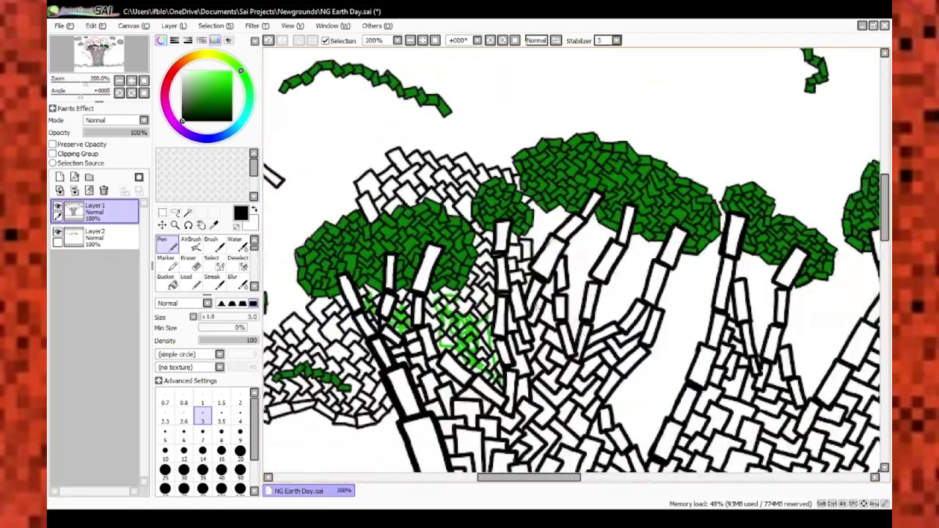
Color the blocks between the branches below the small round clump bright green on Layer2
left_click(94, 235)
scroll(445, 304, "up", 4)
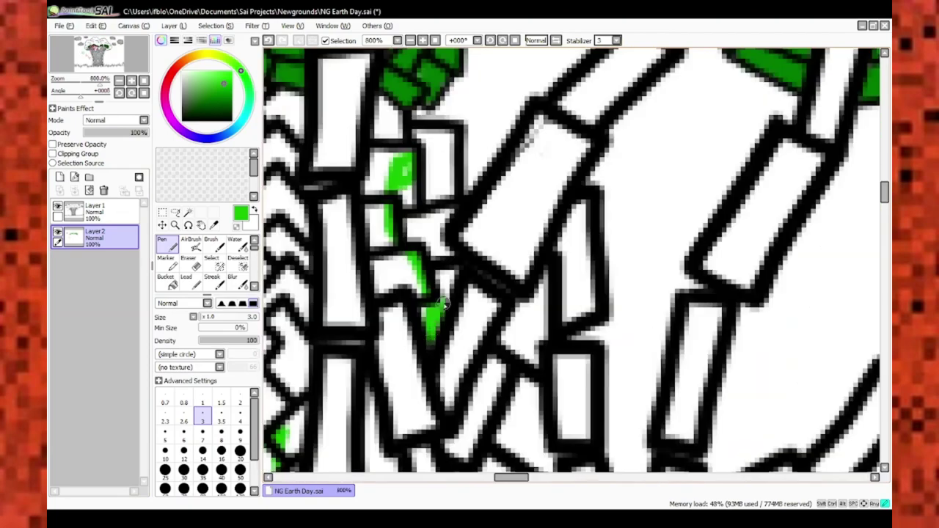
scroll(444, 252, "down", 4)
scroll(414, 284, "up", 5)
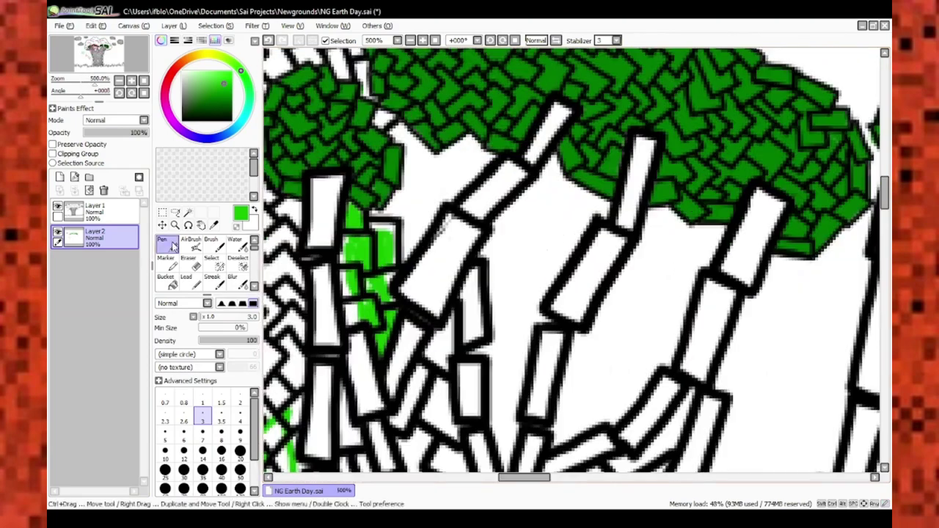
Draw black outlined blocks on Layer1 in the gap between the small round clump, the large clump and the branch
scroll(430, 183, "down", 3)
scroll(446, 250, "up", 4)
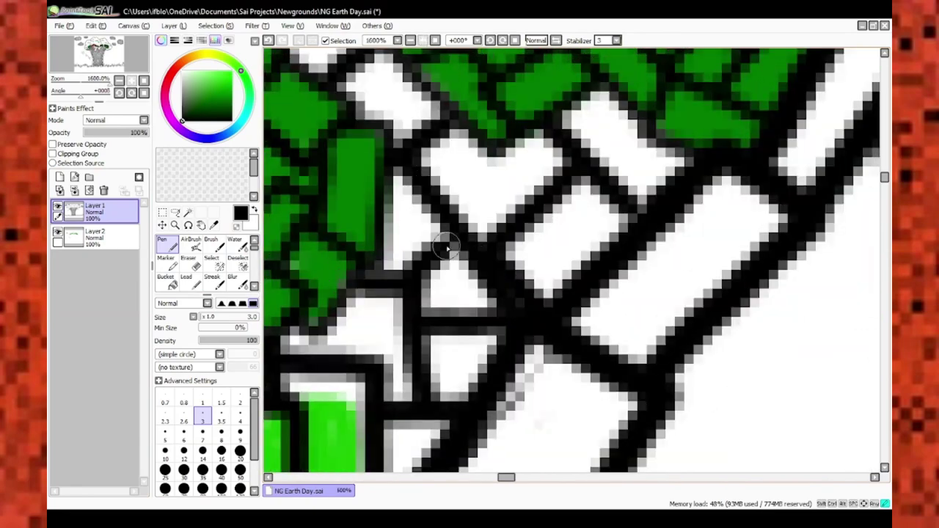
scroll(446, 249, "down", 2)
Fill the blocks between the small round clump and the large clump with the sampled bright green on Layer2, touching up the dark green beside them
left_click(392, 283, "alt")
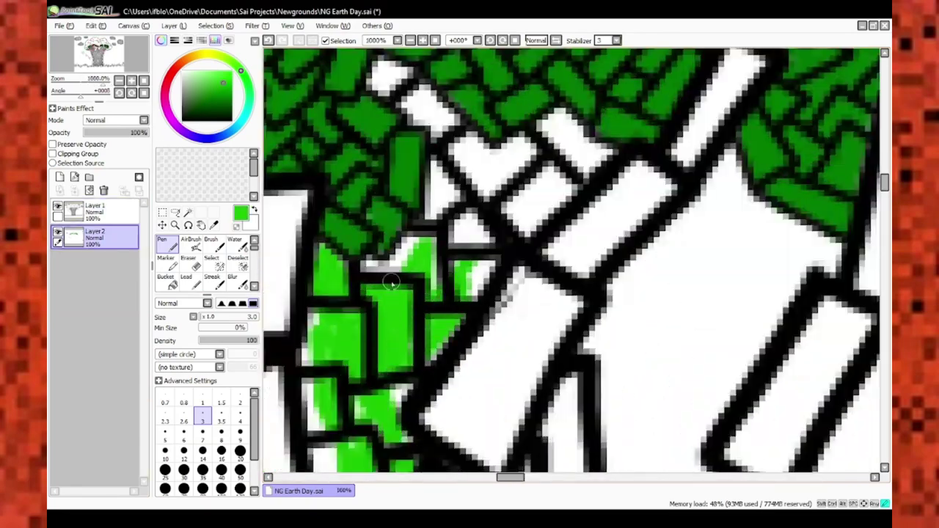
scroll(470, 296, "down", 3)
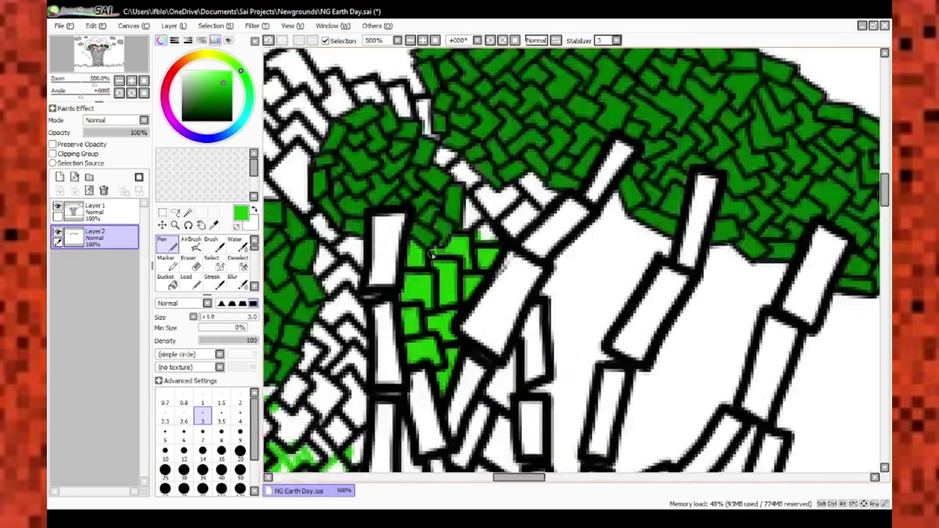
scroll(600, 190, "up", 3)
scroll(530, 184, "up", 1)
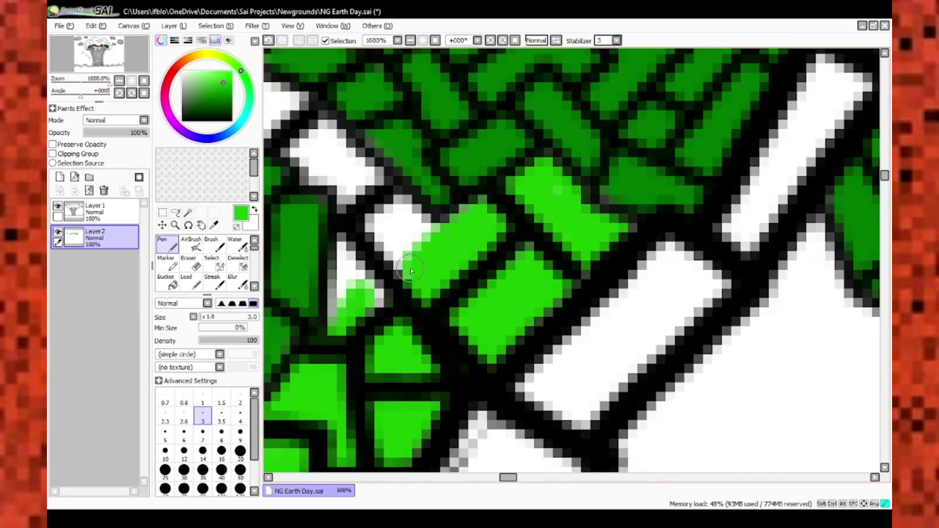
scroll(412, 271, "down", 3)
scroll(428, 202, "up", 3)
scroll(516, 253, "down", 1)
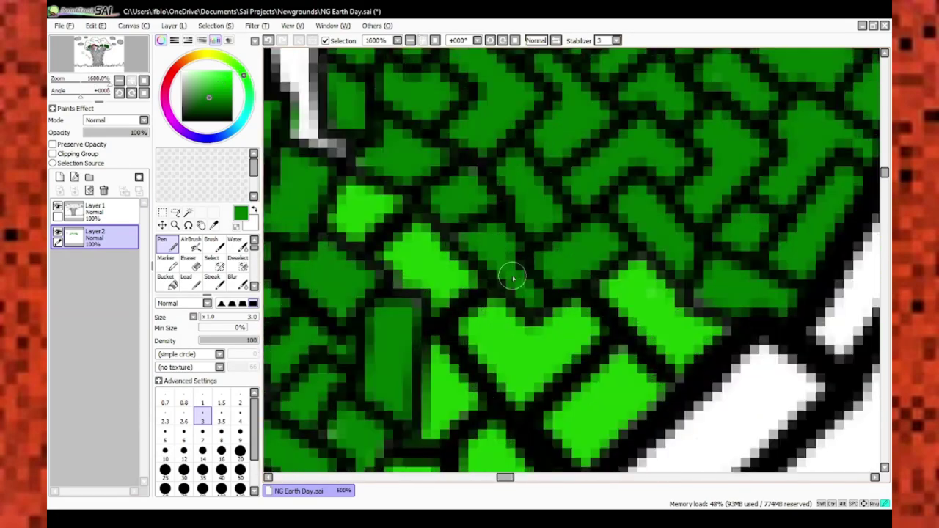
scroll(411, 308, "down", 2)
scroll(379, 276, "down", 4)
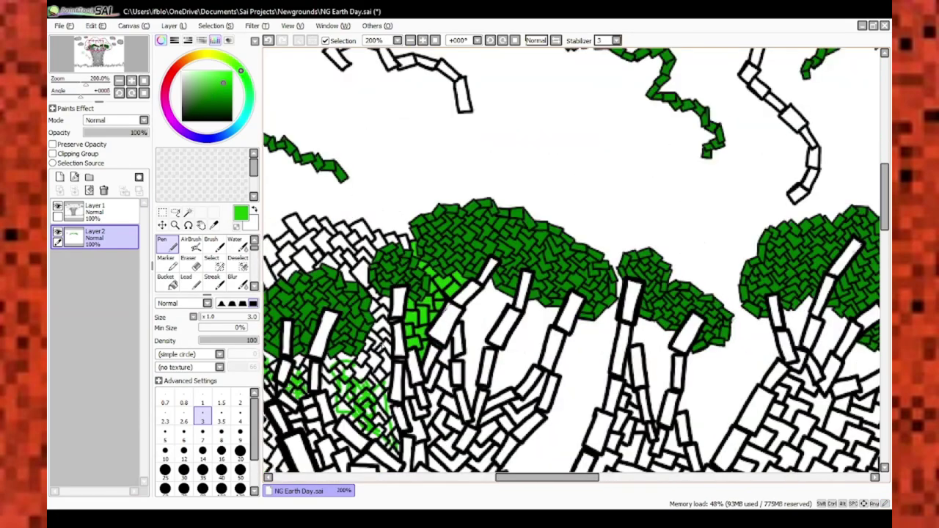
Color the small blocks between the leftmost branches below the dark green clump bright green
scroll(336, 199, "up", 5)
scroll(336, 199, "down", 1)
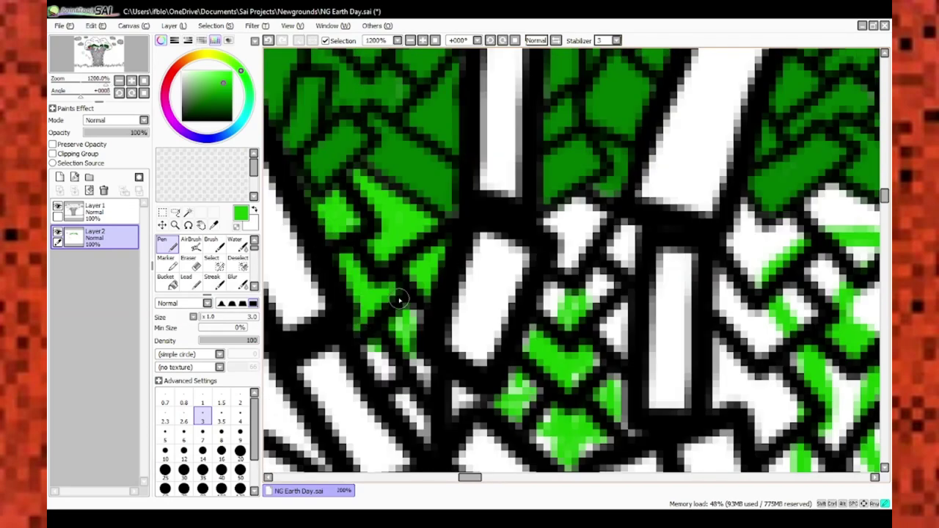
scroll(399, 299, "up", 1)
scroll(367, 262, "down", 5)
scroll(383, 253, "up", 5)
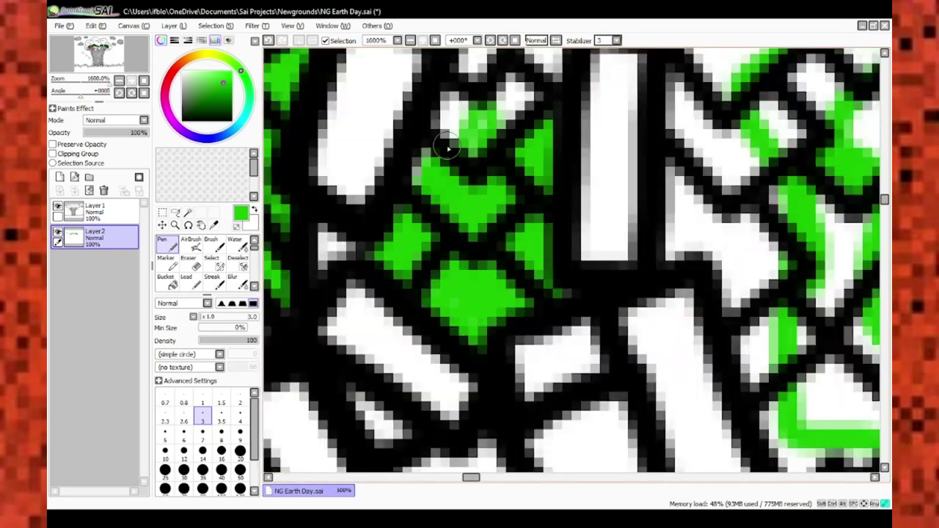
Fill the wedge of blocks between the left branches with bright green using the size 6 Pen
scroll(449, 149, "down", 1)
scroll(533, 182, "down", 4)
scroll(487, 247, "up", 3)
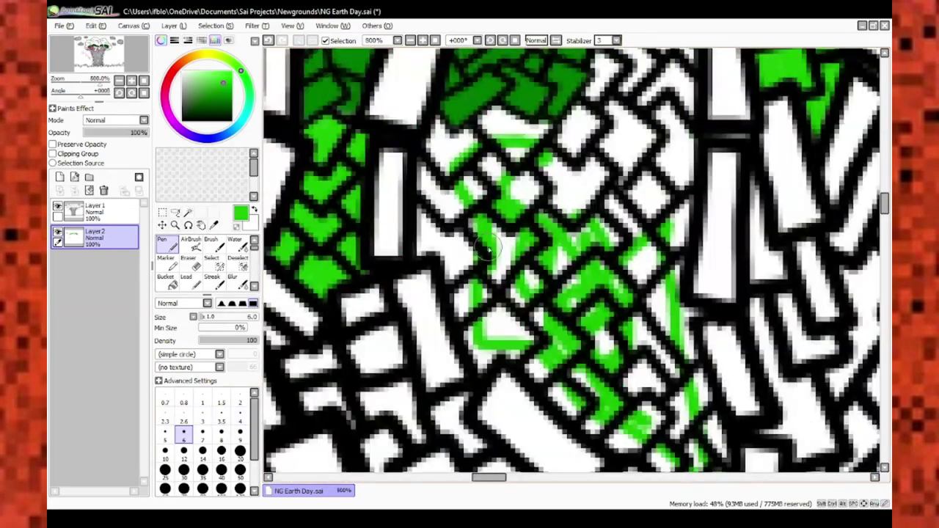
scroll(428, 160, "down", 3)
scroll(477, 213, "up", 4)
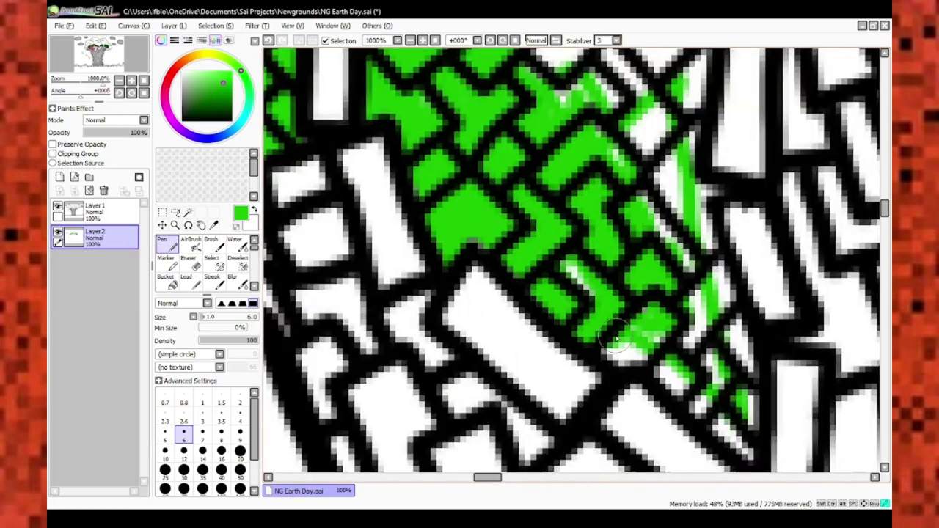
scroll(619, 339, "down", 4)
scroll(419, 179, "up", 3)
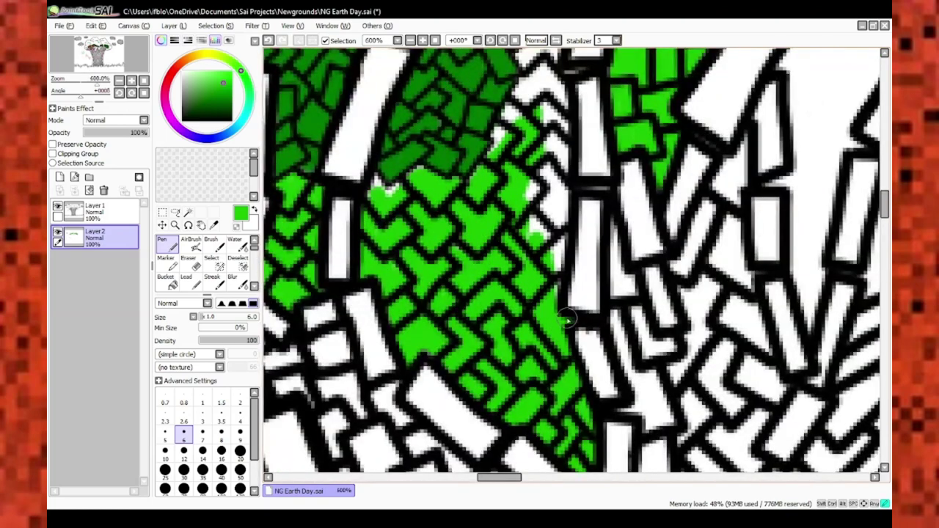
Color the chevron-shaped blocks bright green up the strip between the leftmost clump and the branch of the small round clump
scroll(564, 178, "up", 2)
scroll(558, 205, "down", 4)
scroll(546, 265, "up", 4)
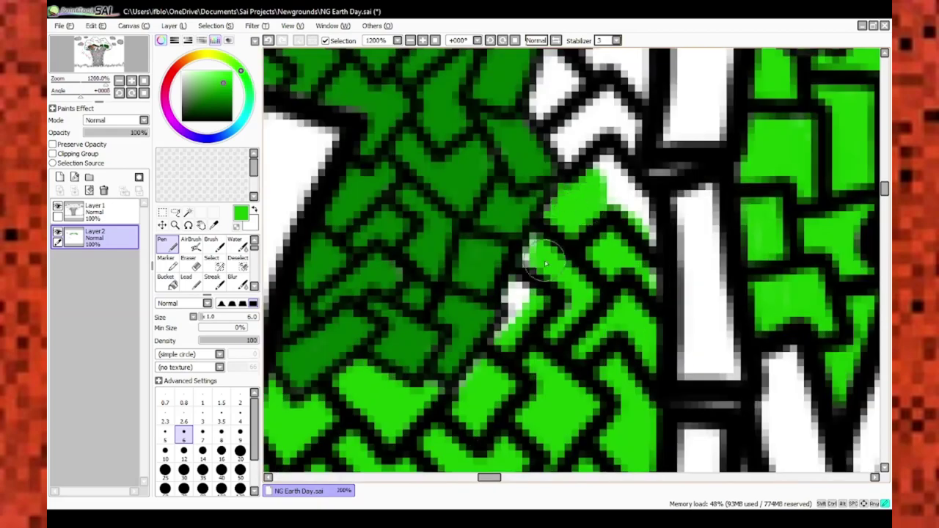
left_click_drag(606, 156, 564, 211)
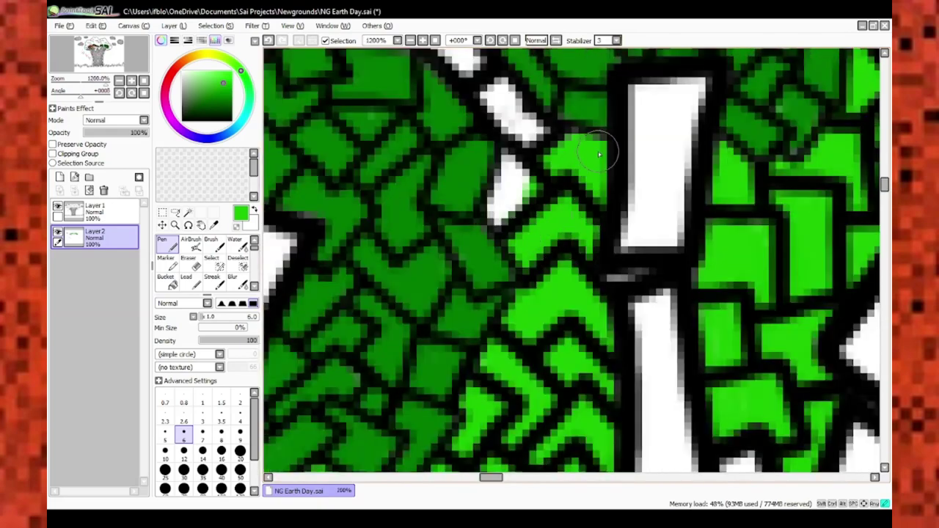
scroll(411, 308, "down", 3)
scroll(514, 220, "up", 3)
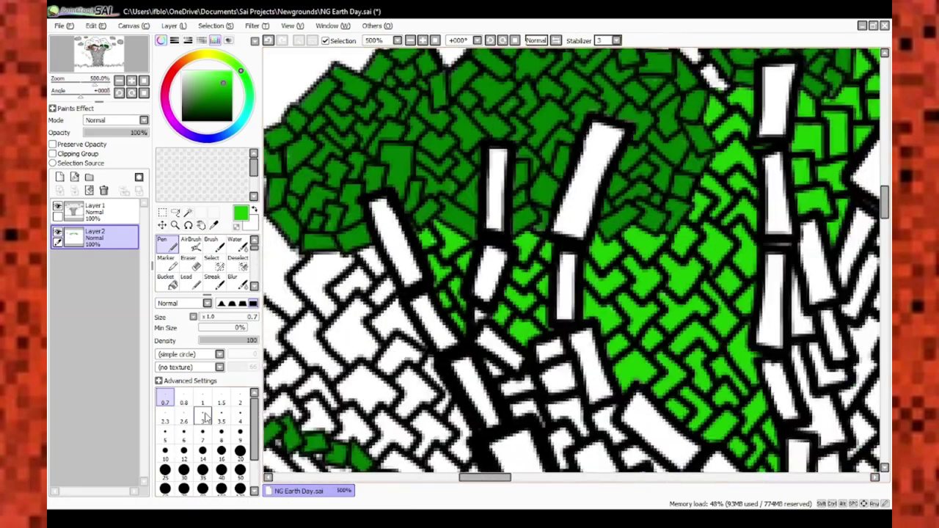
Fill white blocks between the leftmost and small round clumps, and along the small clump's top, with bright green using the size 3 Pen
left_click_drag(530, 156, 597, 227)
scroll(596, 227, "down", 3)
scroll(556, 254, "up", 3)
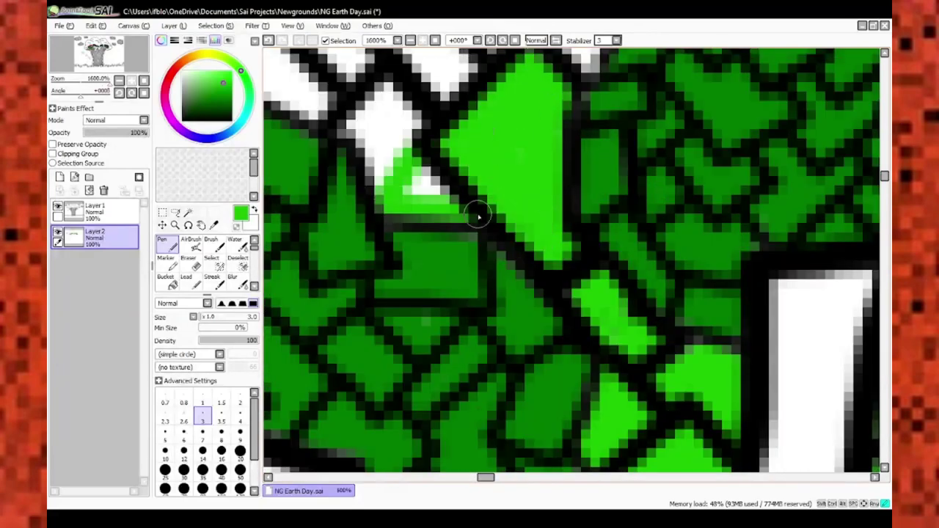
scroll(527, 166, "down", 3)
scroll(549, 159, "up", 3)
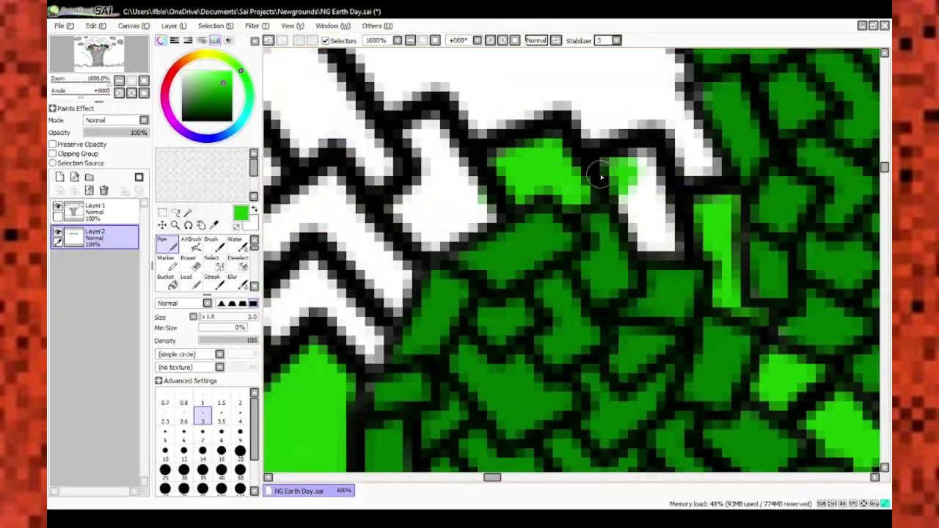
scroll(685, 237, "down", 3)
scroll(555, 440, "down", 3)
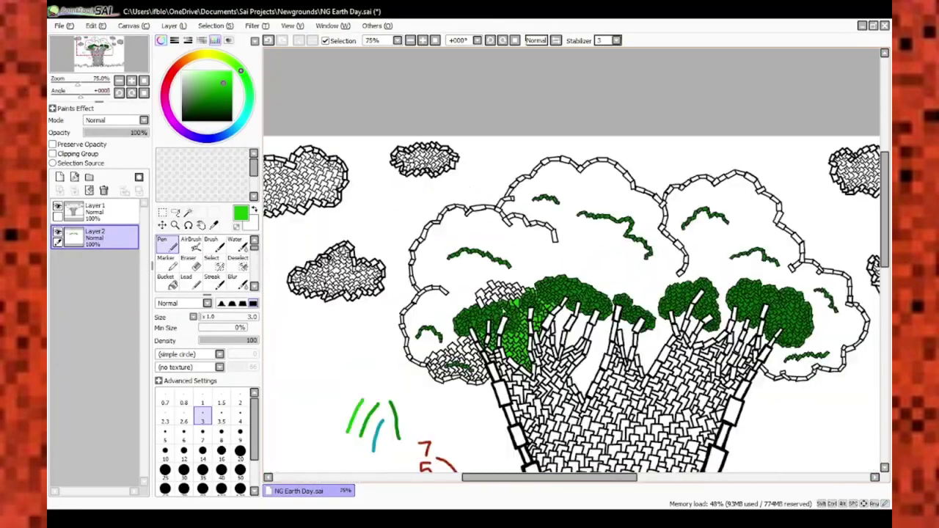
Ink black chevron-shaped blocks on Layer1 down the gap between the large dark green clump's first and second branches, using the size 3 Pen
scroll(510, 292, "up", 4)
scroll(572, 323, "up", 5)
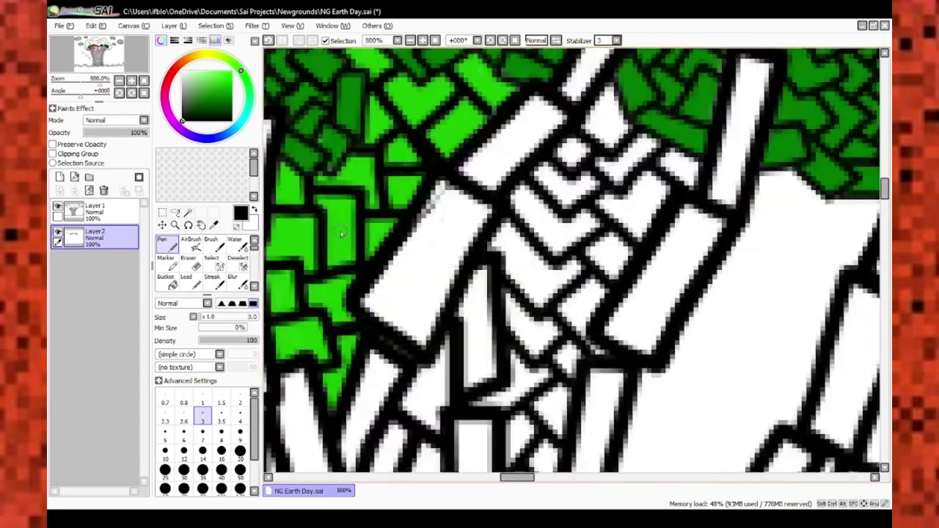
left_click(341, 233, "alt")
scroll(341, 233, "down", 4)
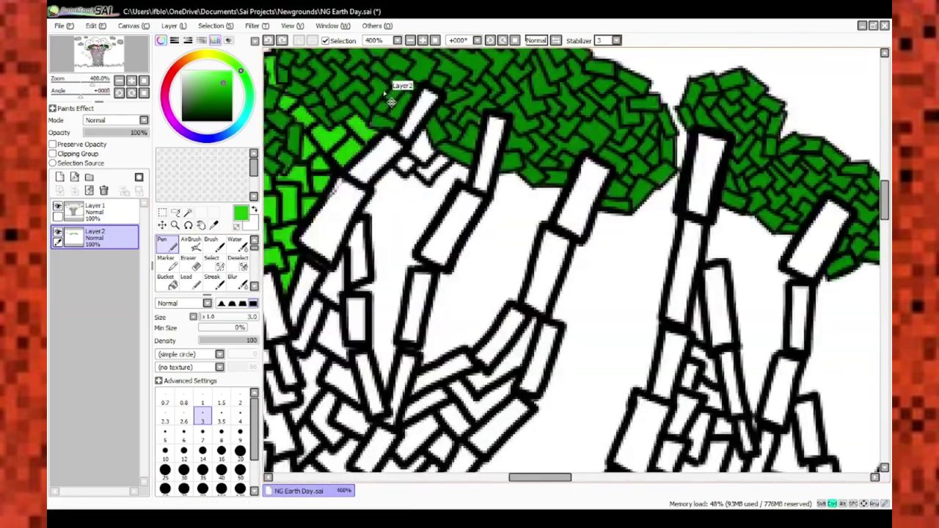
left_click(411, 123, "ctrl+shift")
left_click(411, 124, "alt")
scroll(431, 155, "up", 2)
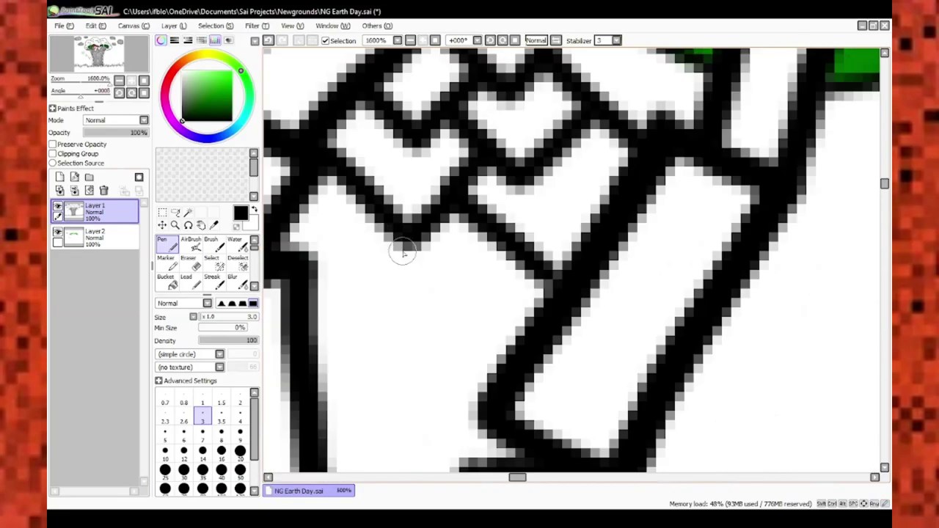
scroll(360, 203, "down", 7)
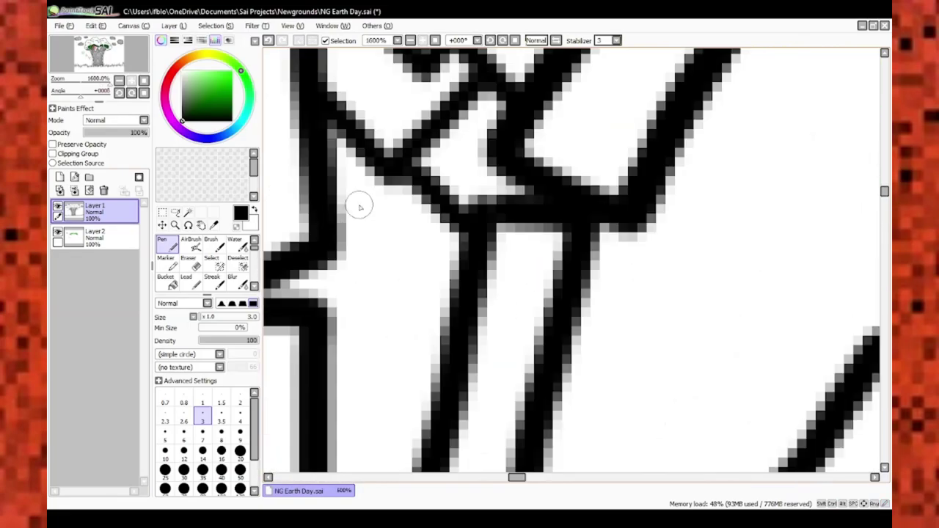
scroll(445, 214, "up", 6)
scroll(445, 214, "down", 6)
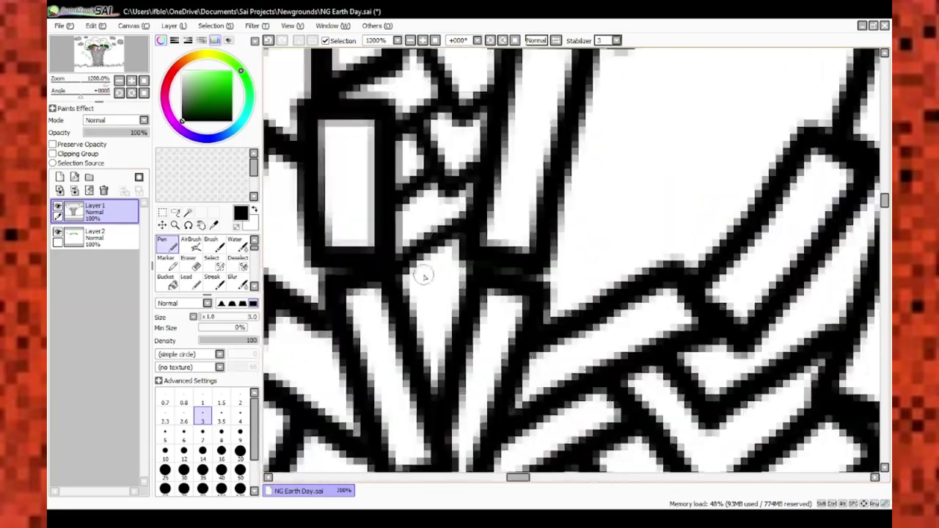
scroll(439, 149, "up", 7)
key("e")
scroll(439, 149, "down", 6)
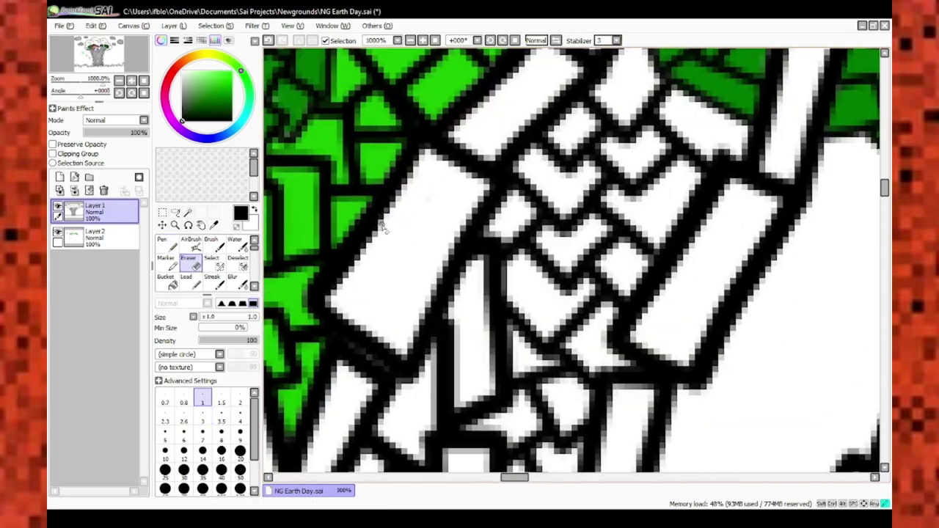
Fill the blocks between the large clump's first and second branches with bright green on Layer2 using the size 3 Pen
key("n")
key("x")
scroll(415, 238, "up", 3)
scroll(433, 228, "up", 1)
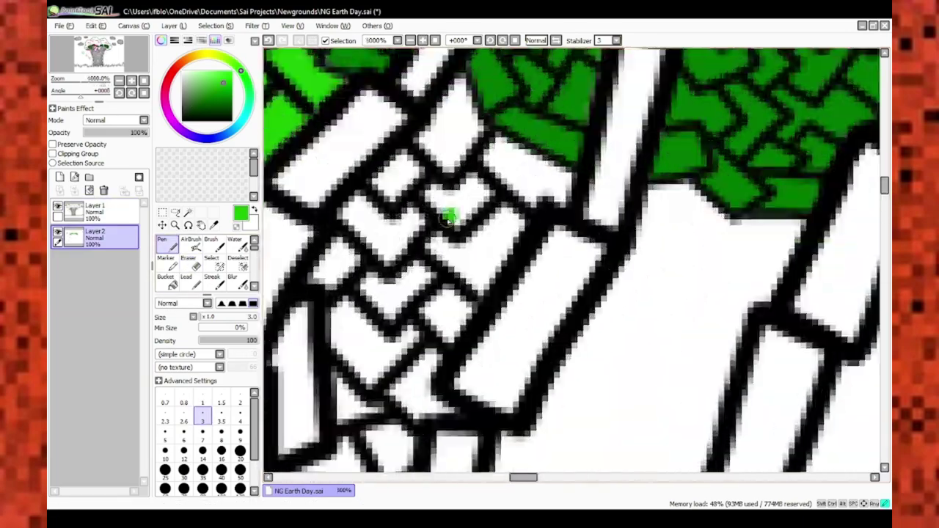
scroll(356, 250, "down", 5)
scroll(378, 252, "up", 4)
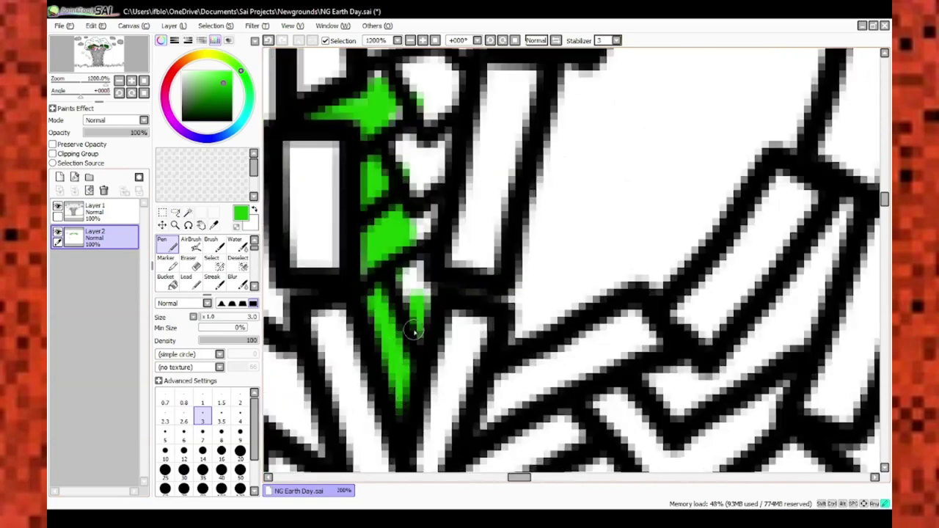
scroll(378, 252, "up", 2)
scroll(379, 191, "down", 1)
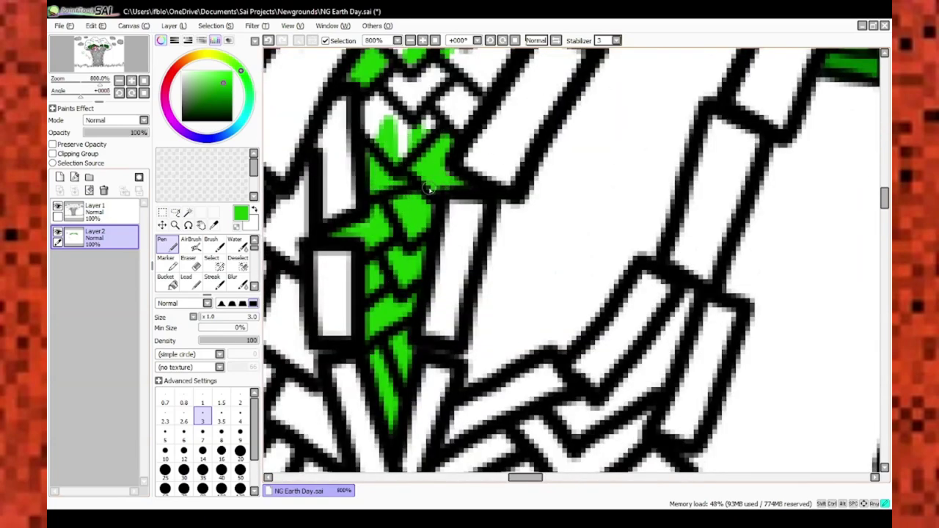
scroll(429, 189, "down", 3)
scroll(369, 341, "up", 4)
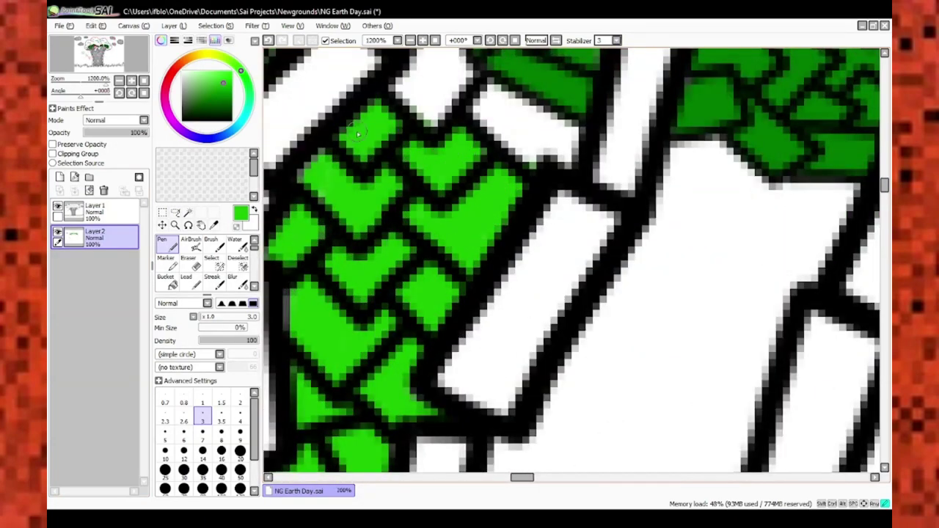
left_click_drag(359, 133, 413, 292)
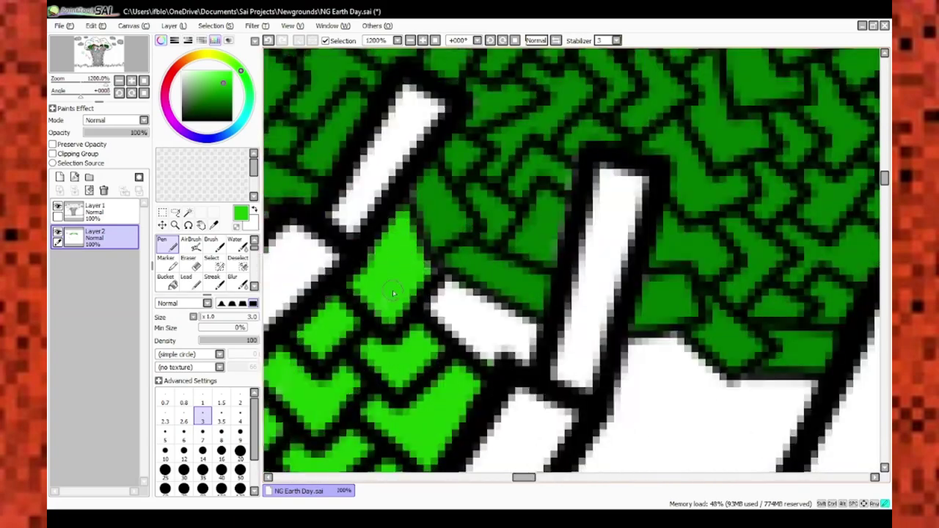
Outline black blocks on Layer1 down the gap between the large clump's second and third branches with the size 3 Pen
scroll(528, 360, "down", 7)
scroll(413, 345, "up", 8)
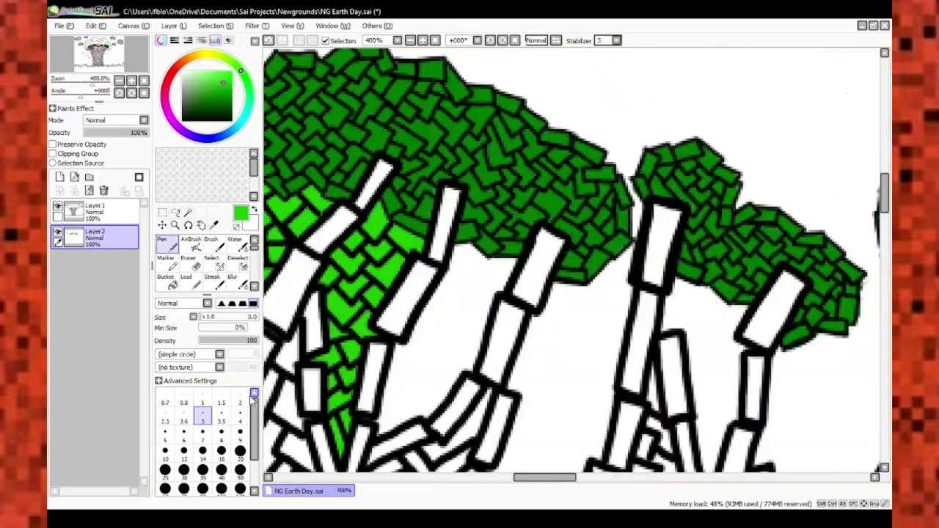
left_click(446, 196, "alt")
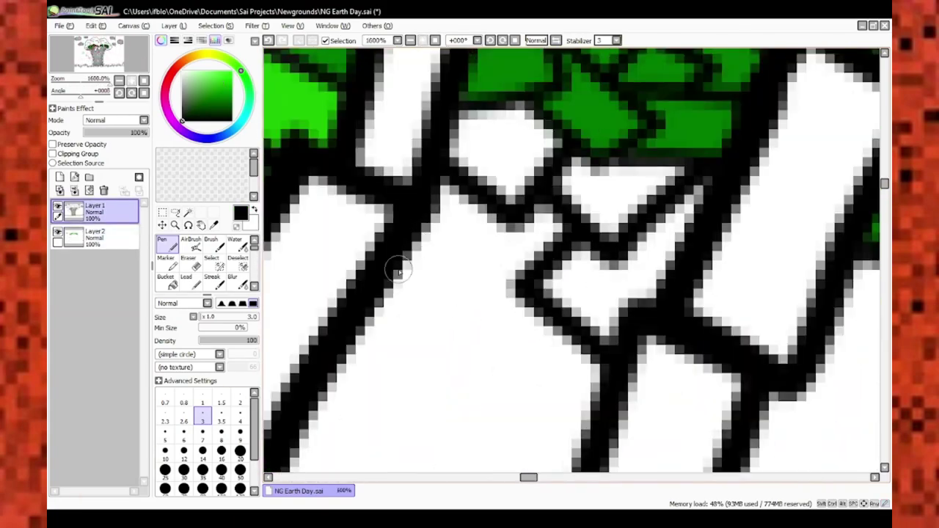
left_click_drag(399, 272, 457, 369)
scroll(457, 369, "down", 4)
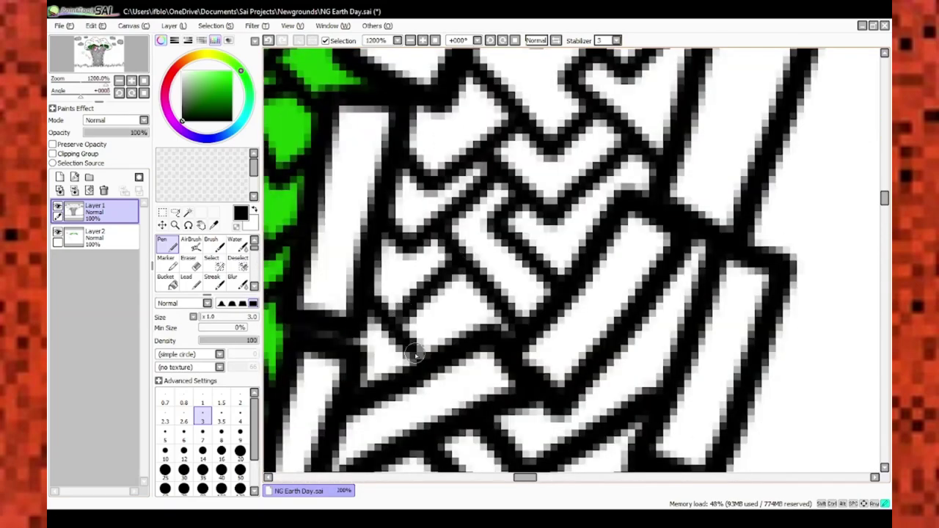
scroll(337, 369, "up", 2)
Color the blocks between the large clump's second and third branches bright green on Layer2, using Pen sizes 3 and 4
left_click(337, 369, "alt")
scroll(455, 345, "down", 5)
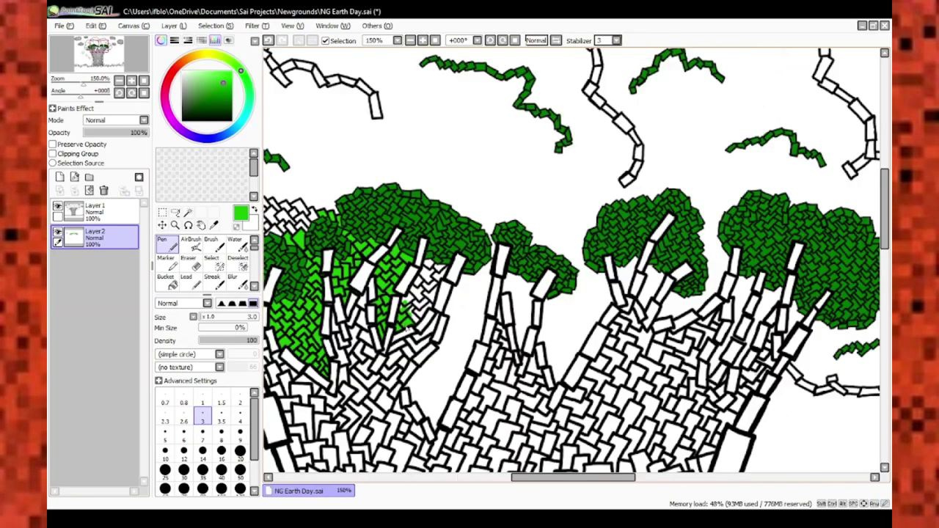
scroll(455, 345, "up", 2)
left_click_drag(332, 220, 415, 229)
scroll(416, 229, "up", 3)
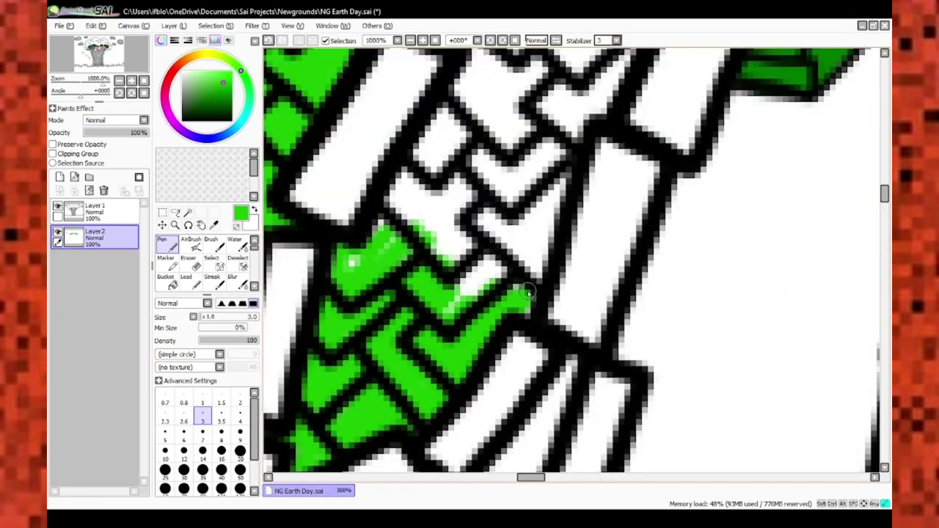
key("bracketright")
mouse_move(528, 293)
left_mouse_down()
mouse_move(419, 319)
mouse_move(407, 215)
left_mouse_up()
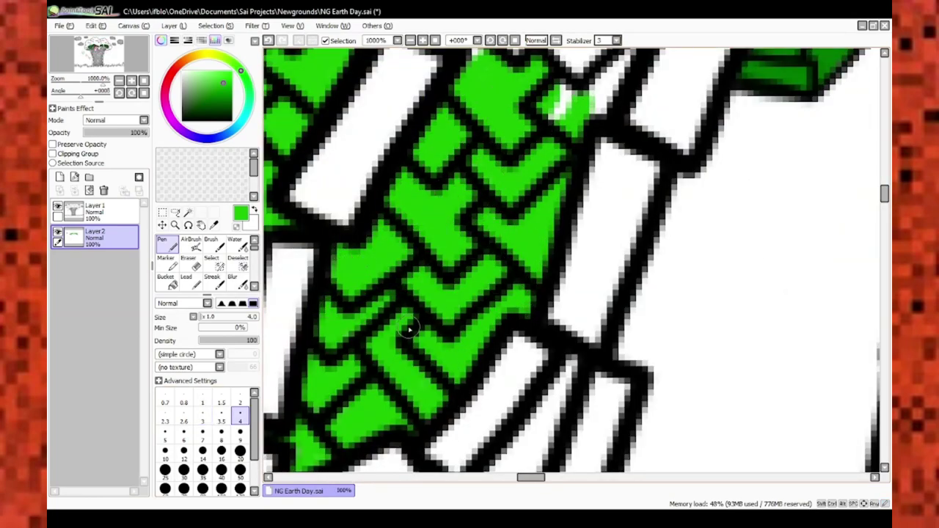
scroll(409, 329, "down", 2)
scroll(435, 317, "up", 2)
scroll(360, 248, "down", 6)
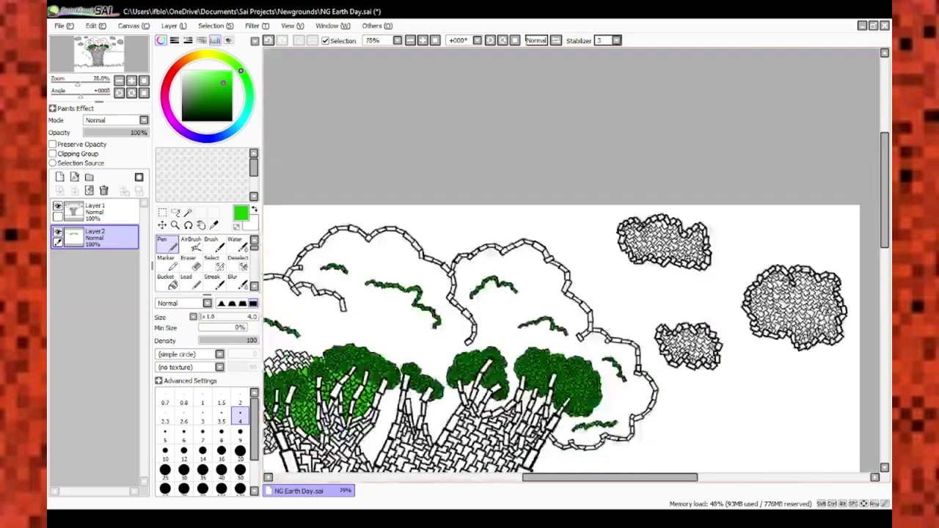
Ink black blocks on Layer1 in the top of the gap between the large clump's third branch and the neighboring clump's branch, Pen size 3
scroll(440, 294, "up", 2)
scroll(514, 367, "down", 2)
key("bracketleft")
scroll(527, 213, "up", 5)
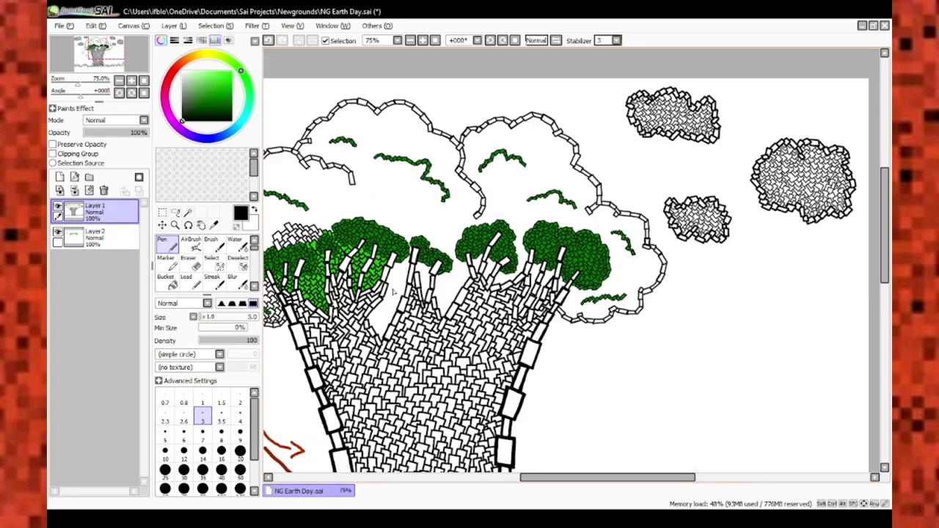
scroll(527, 213, "up", 6)
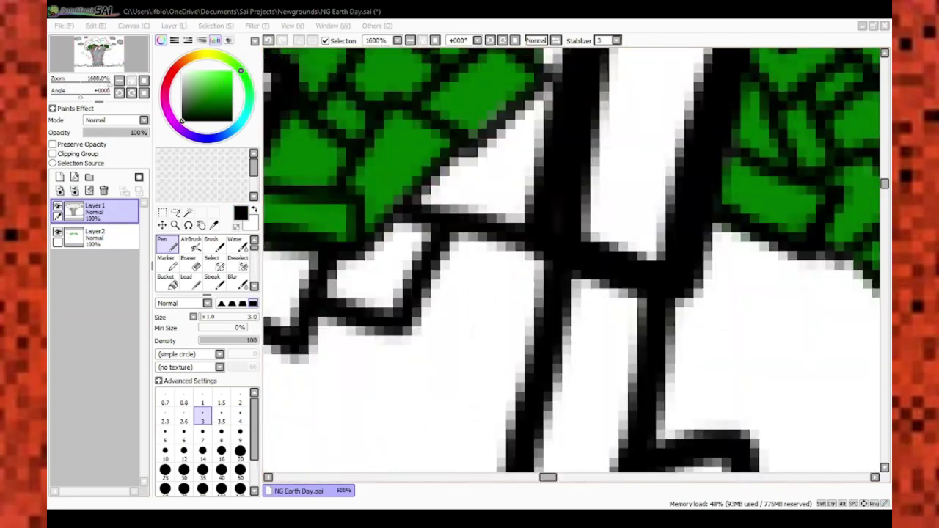
scroll(558, 235, "down", 7)
scroll(578, 250, "up", 7)
scroll(578, 249, "down", 4)
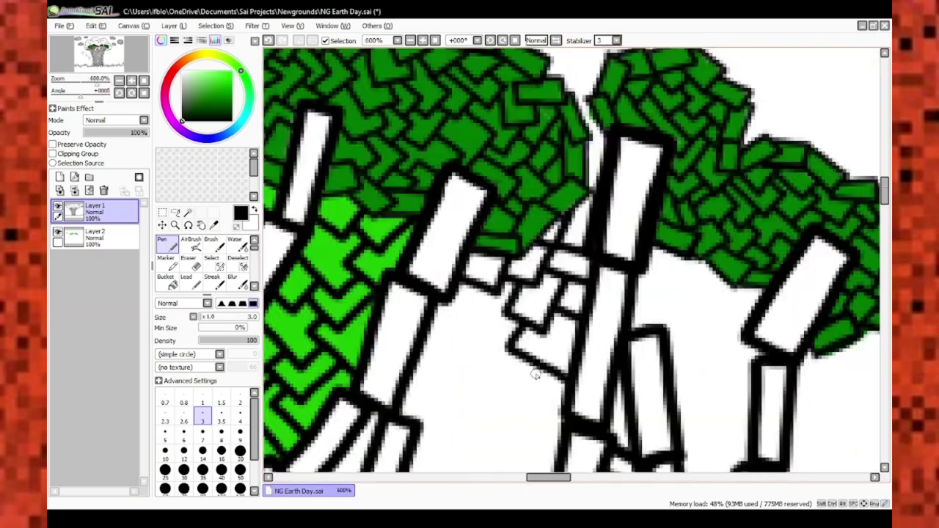
scroll(477, 302, "up", 4)
scroll(425, 242, "down", 4)
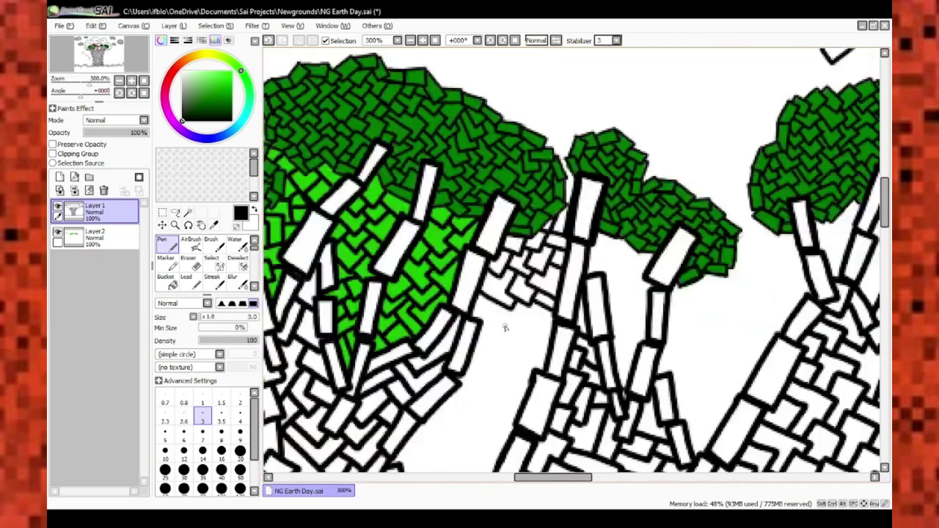
Extend the black block outlines down the gap between the two clumps' branches and outline a block above the notch between the clumps
scroll(543, 219, "down", 4)
scroll(430, 304, "up", 4)
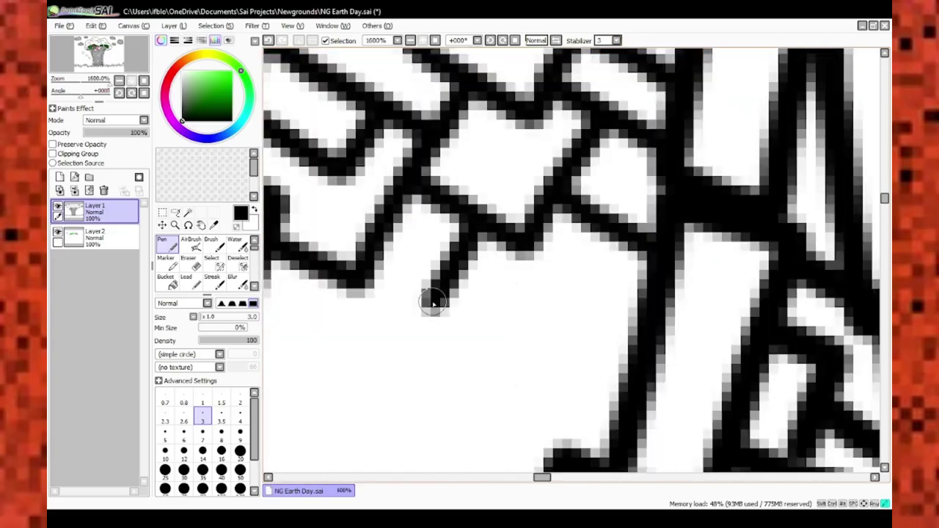
scroll(430, 304, "down", 4)
scroll(540, 274, "up", 3)
scroll(443, 202, "up", 2)
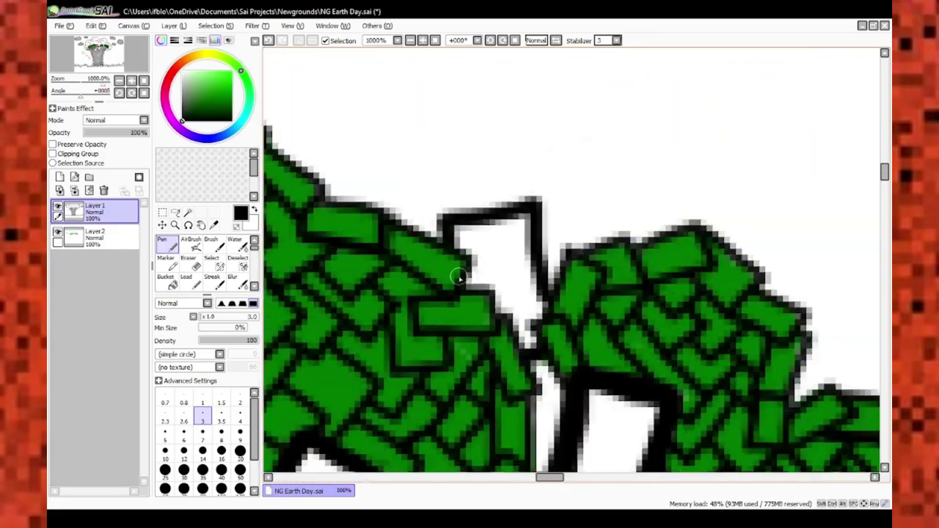
scroll(484, 224, "up", 2)
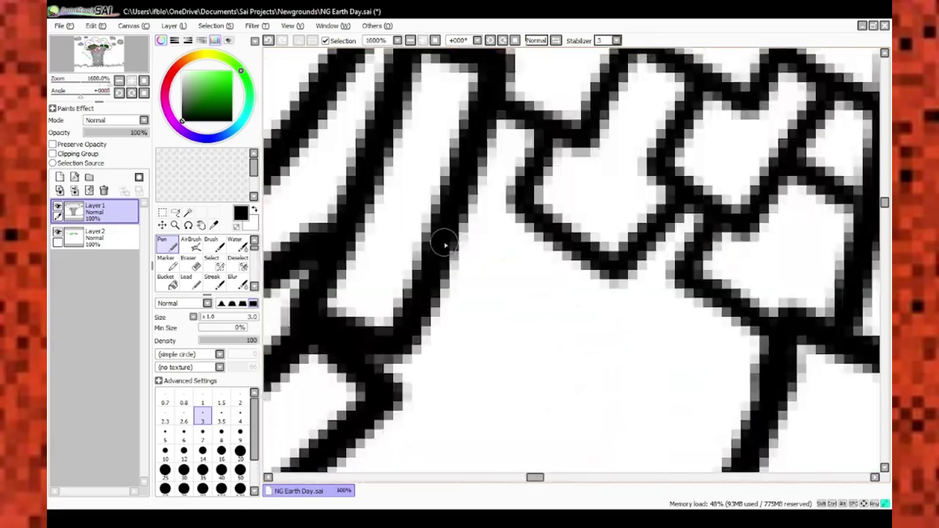
Ink the remaining black blocks down to the tip of the V-shaped gap where the two clumps' branches meet the trunk
scroll(590, 305, "down", 3)
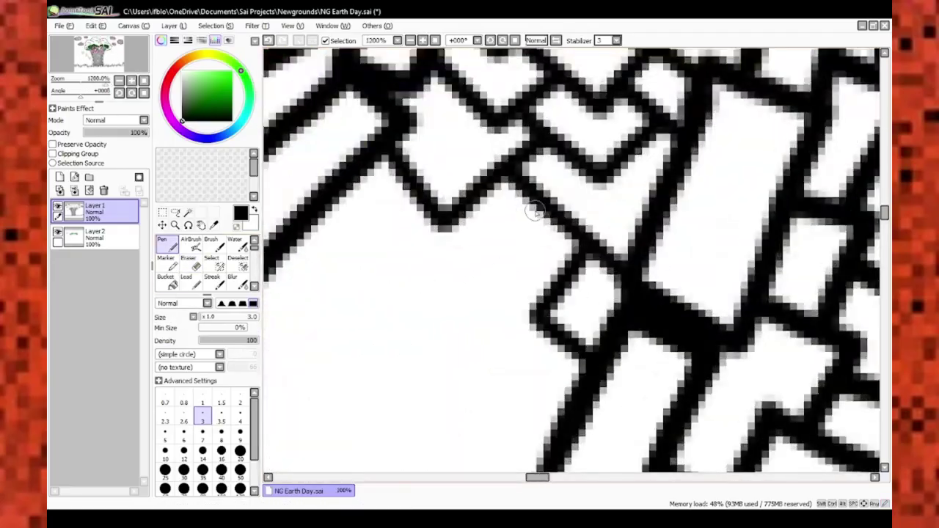
scroll(385, 294, "down", 2)
scroll(485, 337, "up", 5)
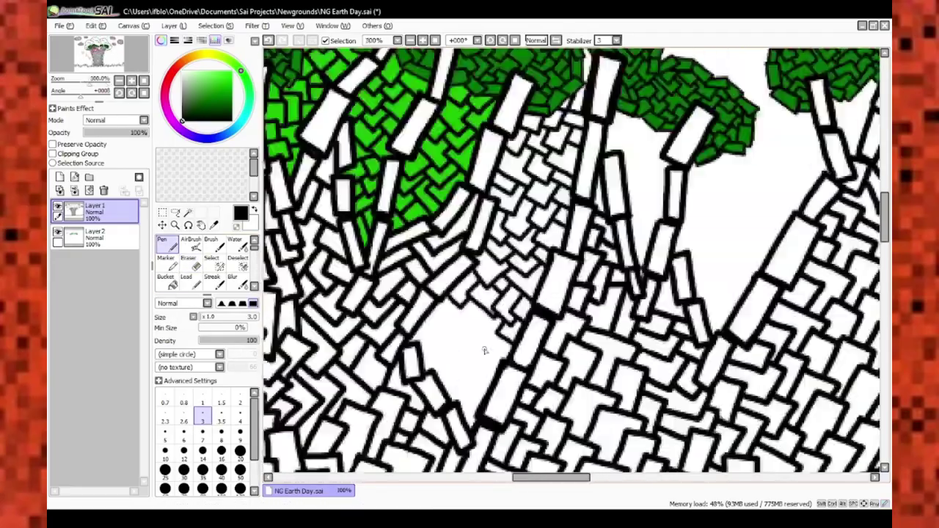
scroll(528, 400, "down", 3)
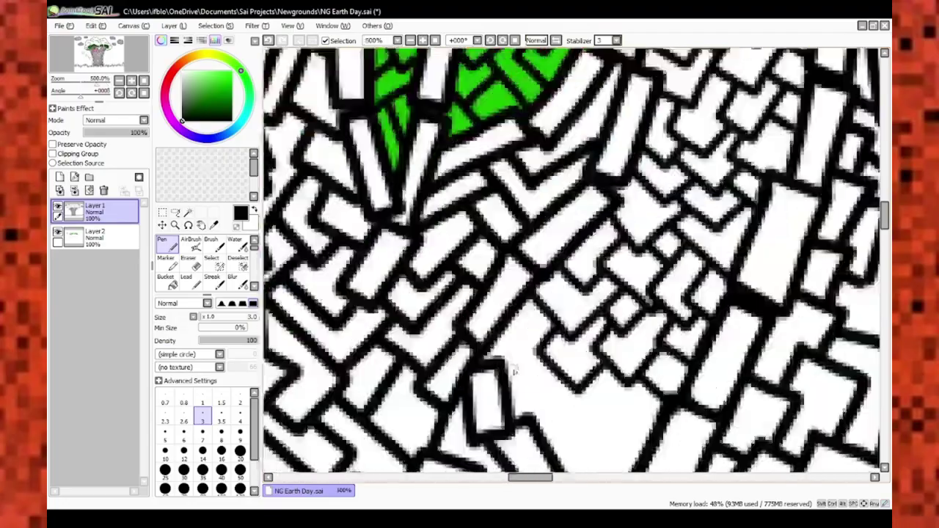
scroll(516, 331, "down", 2)
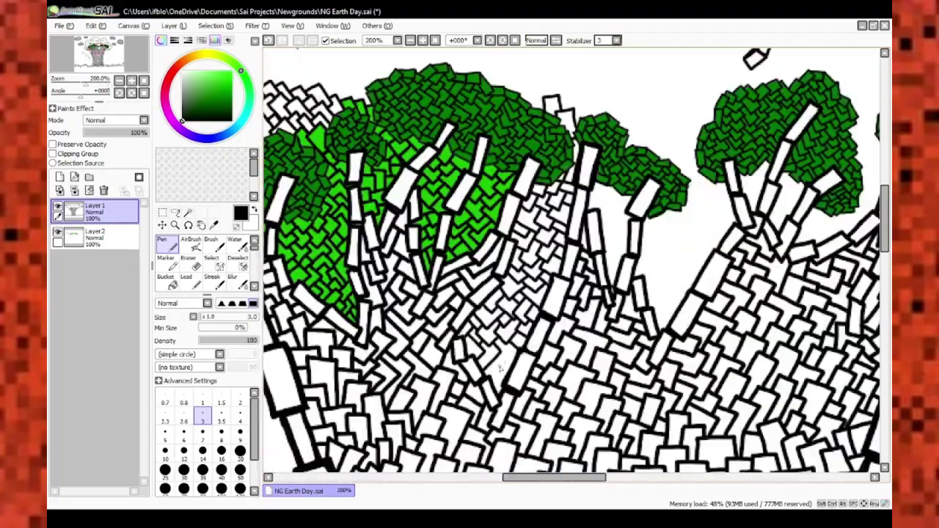
scroll(501, 368, "up", 3)
scroll(469, 315, "down", 3)
Fill the lower blocks of the V-shaped gap with bright green on Layer2, using the size 7 Pen and size 4 along the edges
left_click(94, 237)
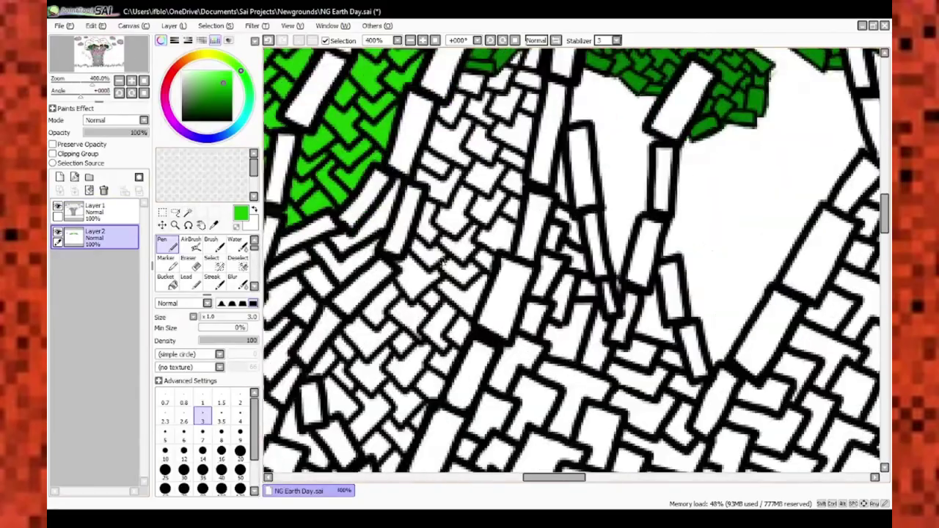
left_click(202, 434)
left_click_drag(415, 294, 371, 418)
scroll(404, 213, "up", 1)
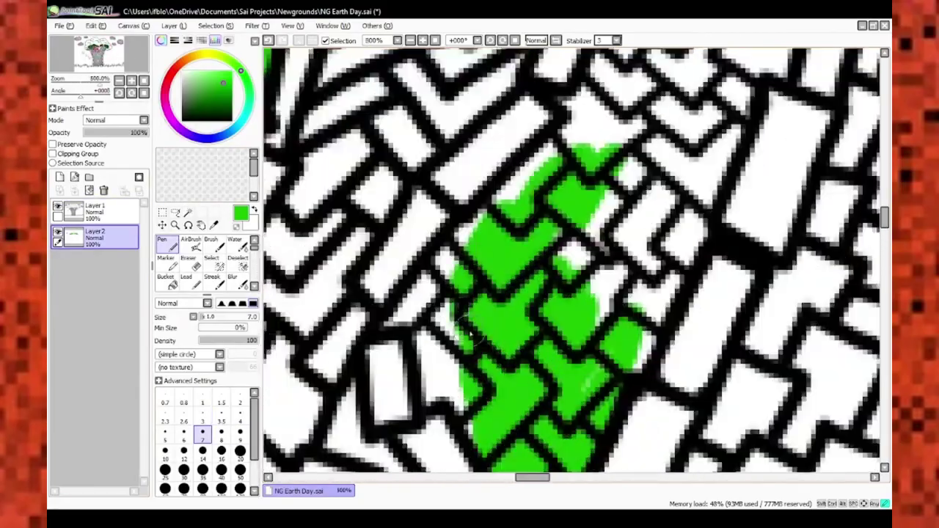
scroll(556, 348, "up", 2)
left_click(240, 415)
scroll(514, 294, "down", 3)
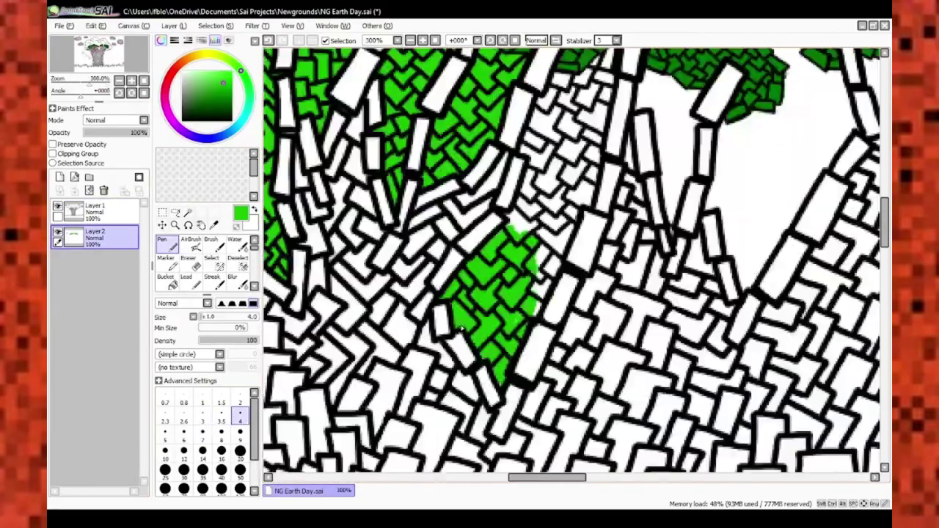
scroll(492, 242, "up", 4)
scroll(490, 244, "down", 8)
Fill the remaining upper blocks of the V-shaped gap with bright green on Layer2, Pen size 7
left_click(202, 434)
scroll(477, 143, "up", 5)
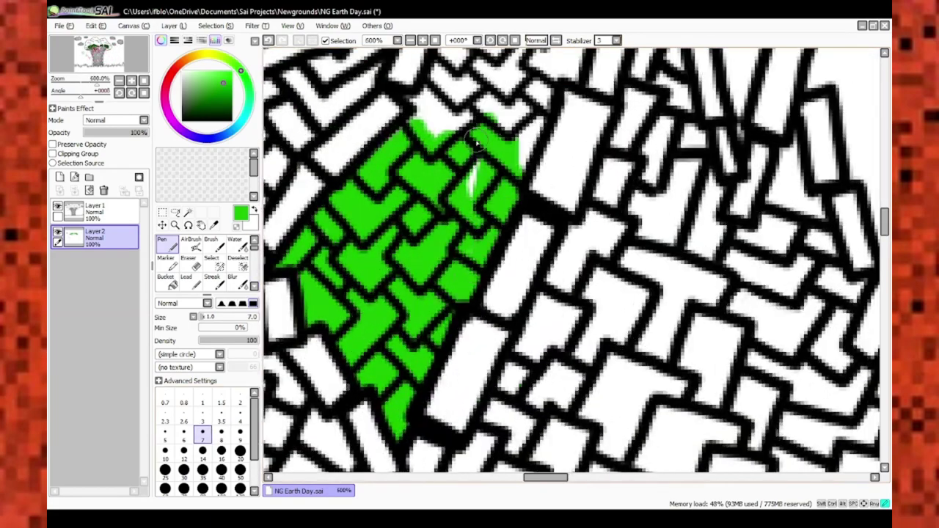
scroll(470, 154, "down", 3)
scroll(443, 183, "up", 4)
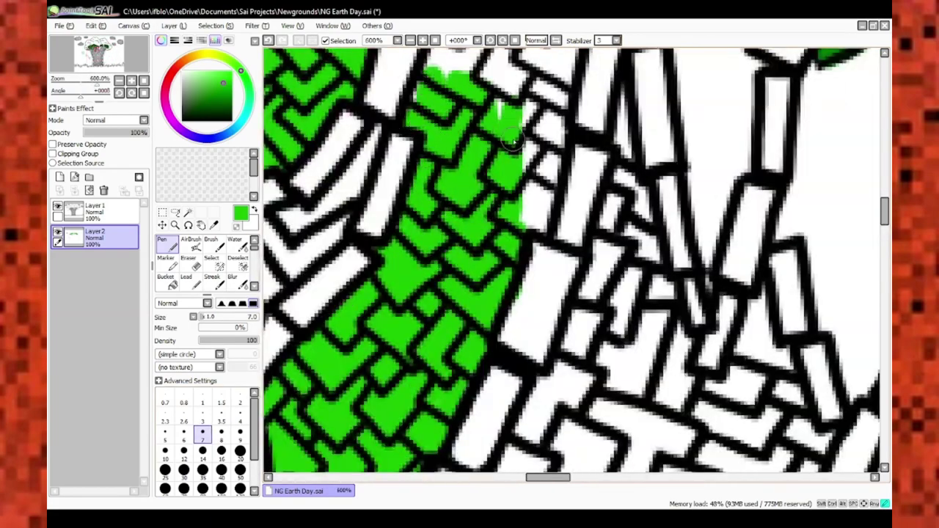
scroll(403, 387, "up", 3)
scroll(307, 129, "down", 2)
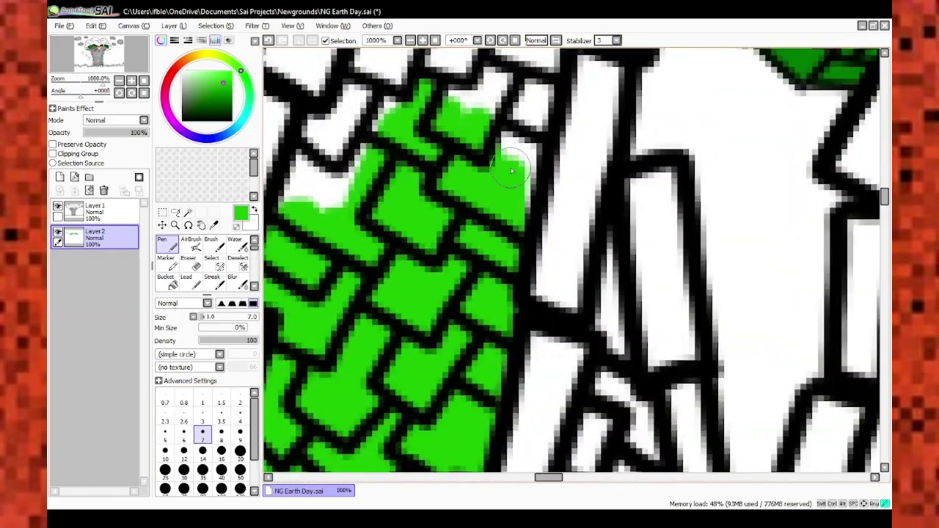
scroll(482, 190, "down", 5)
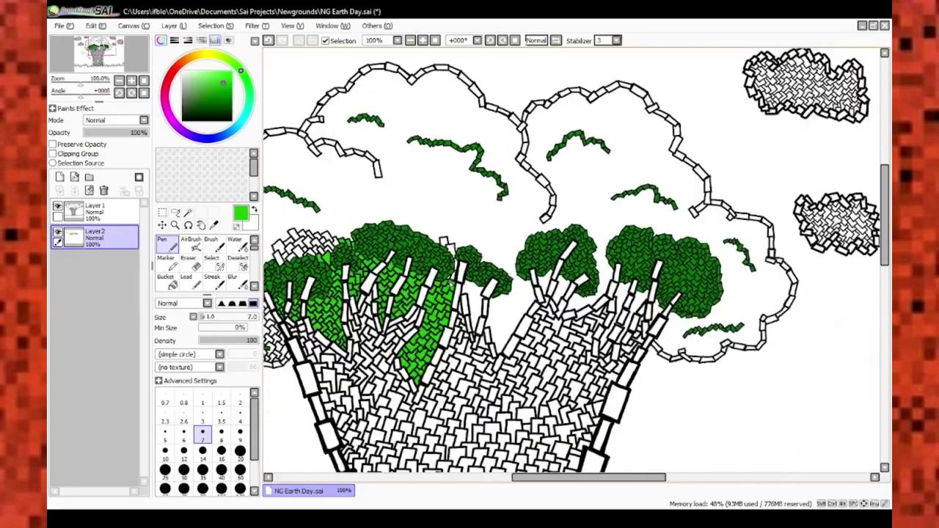
Fill the narrow slivers beside the neighboring clump's branch tip with bright green, Pen size 2
scroll(493, 210, "up", 7)
key("bracketleft")
key("bracketleft")
key("bracketleft")
key("bracketleft")
key("bracketleft")
key("bracketleft")
key("bracketleft")
key("bracketleft")
scroll(391, 256, "down", 2)
scroll(452, 256, "up", 2)
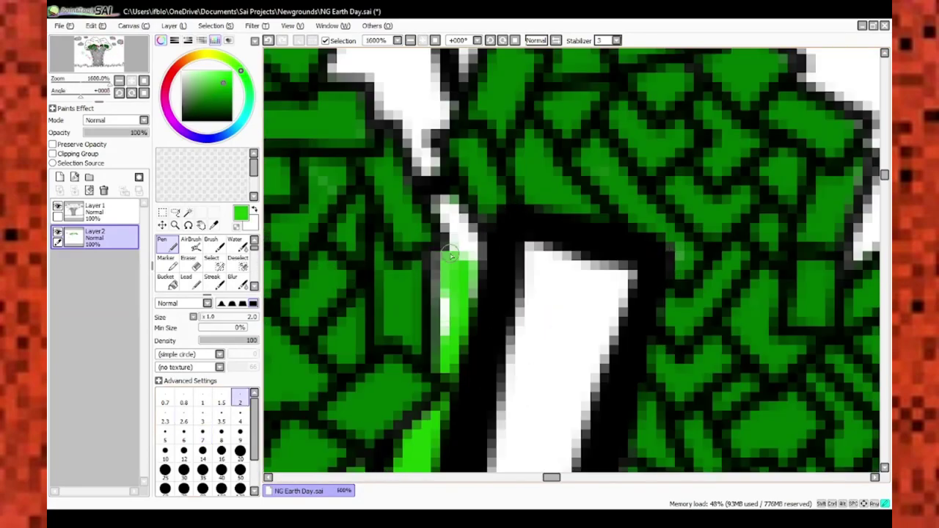
Fill the blocks above the notch between the clumps with bright green, Pen size 3, and erase the overspill above the outline
scroll(444, 202, "down", 2)
scroll(444, 202, "up", 2)
key("bracketright")
mouse_move(404, 220)
left_mouse_down()
mouse_move(440, 279)
mouse_move(454, 194)
left_mouse_up()
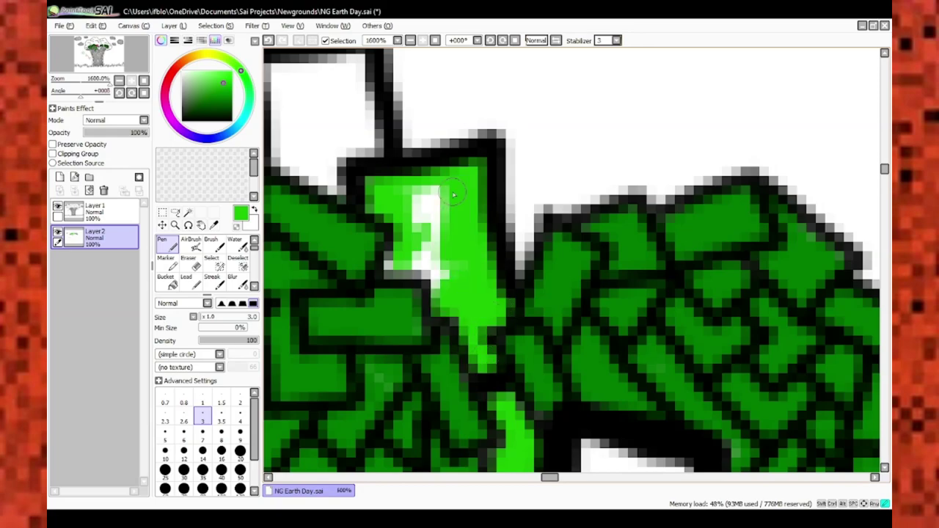
scroll(476, 260, "down", 1)
left_click_drag(367, 220, 435, 194)
scroll(391, 218, "down", 8)
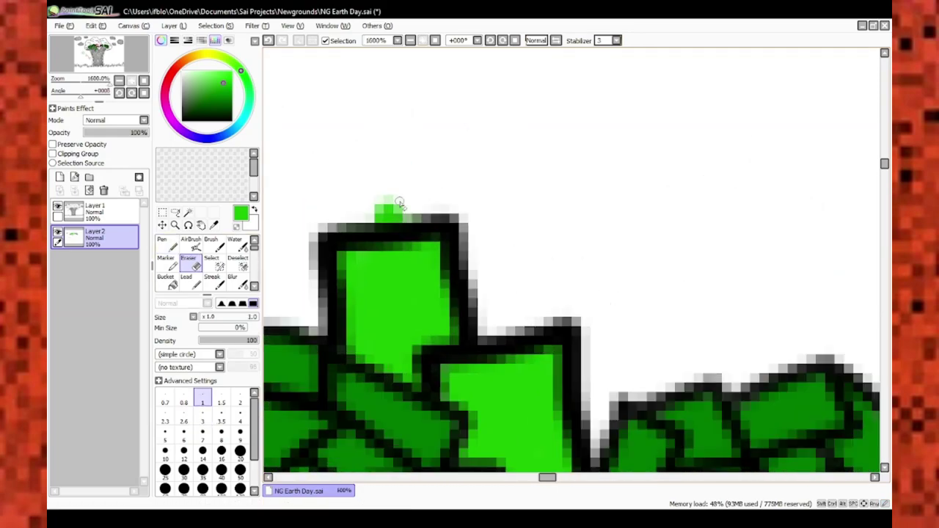
Ink black blocks on Layer1 at the top of the narrow gap between the neighboring clump's two branches, Pen size 3
left_click(182, 121)
left_click(94, 211)
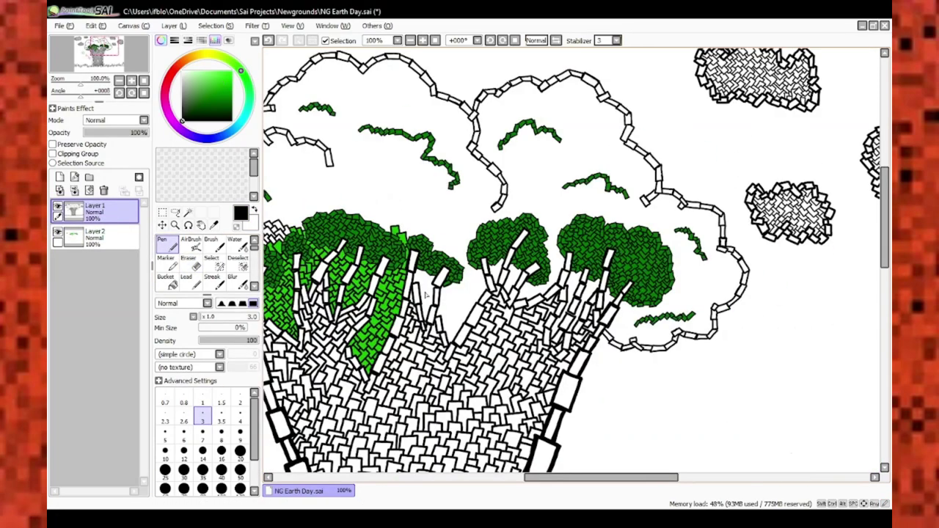
scroll(425, 294, "down", 1)
scroll(411, 232, "up", 6)
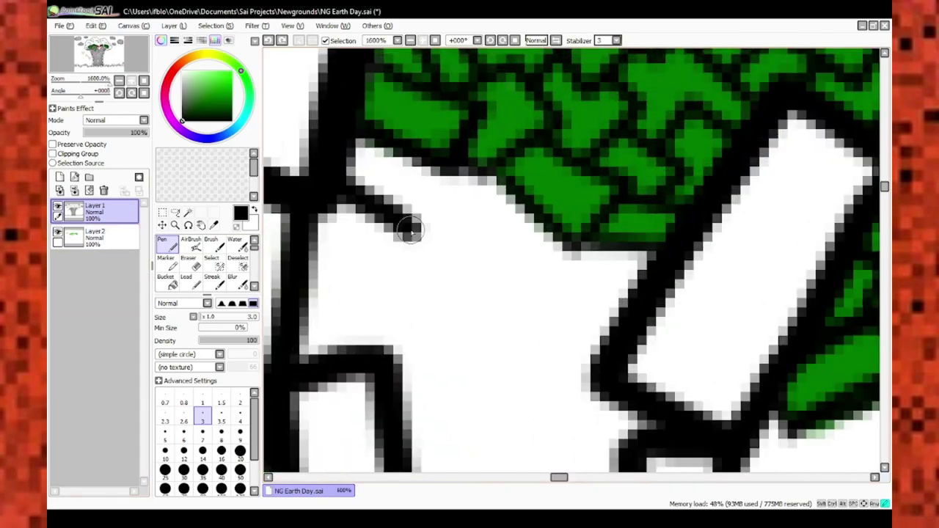
scroll(411, 232, "down", 4)
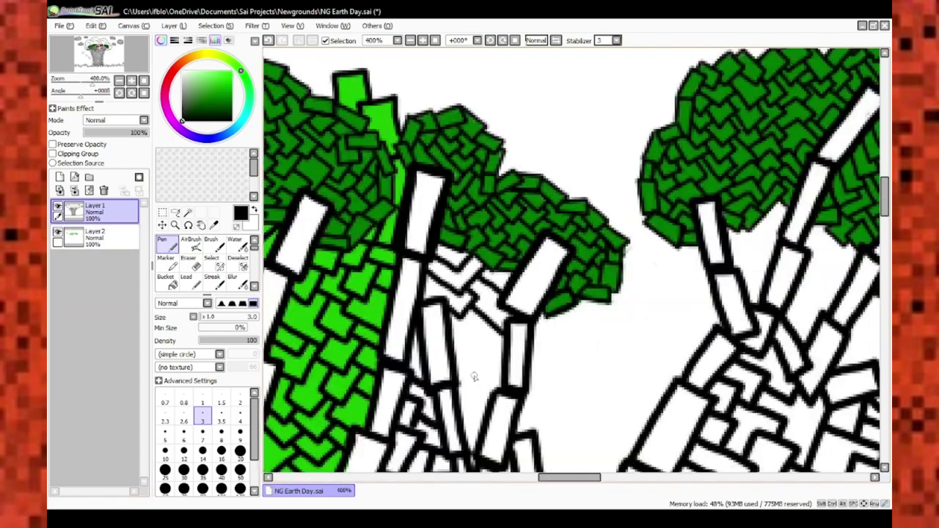
Extend the black block outlines down to the tip of the narrow gap between the neighboring clump's two branches
scroll(475, 377, "up", 4)
scroll(430, 315, "down", 2)
scroll(437, 239, "up", 2)
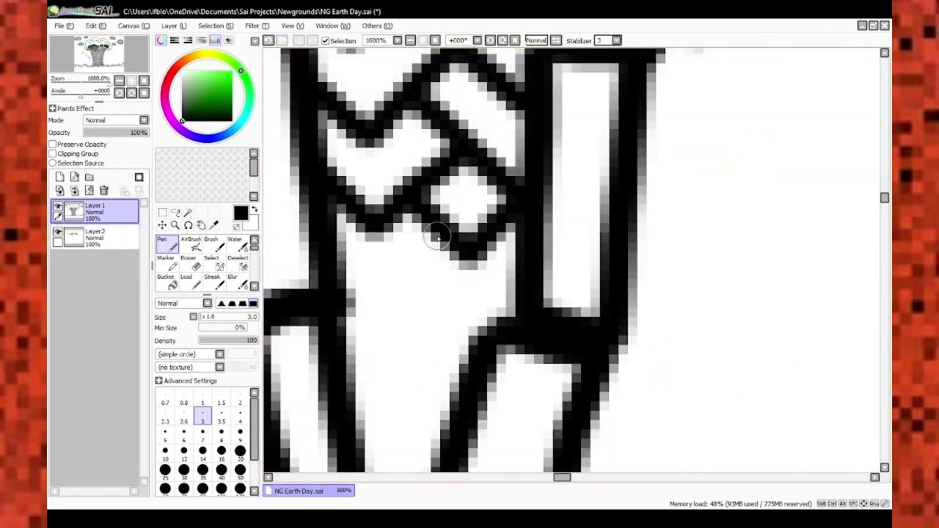
scroll(392, 323, "down", 3)
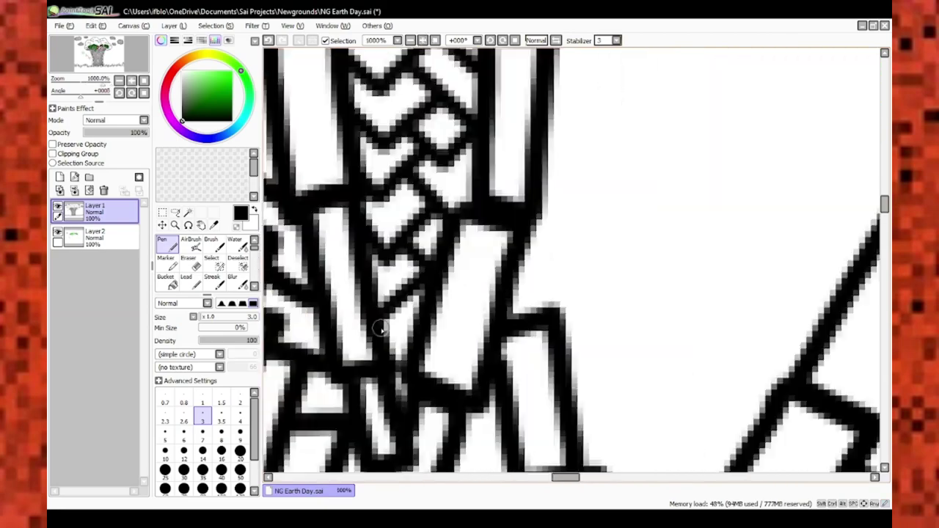
Fill the lowest blocks of the narrow gap with bright green on Layer2, Pen size 2
scroll(380, 328, "down", 3)
key("bracketleft")
scroll(374, 367, "up", 4)
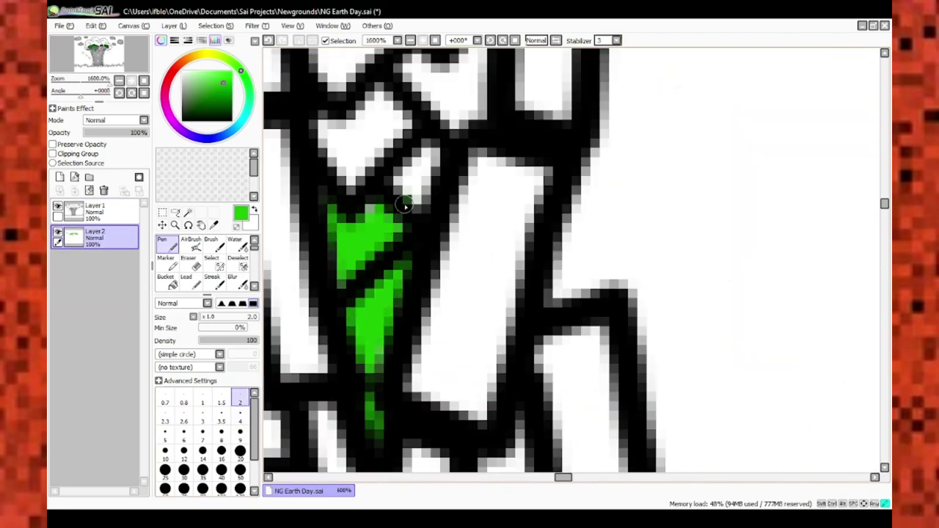
scroll(405, 206, "down", 3)
scroll(389, 305, "up", 3)
Fill the rest of the narrow gap's blocks up to the dark green foliage with bright green, Pen size 4
key("bracketright")
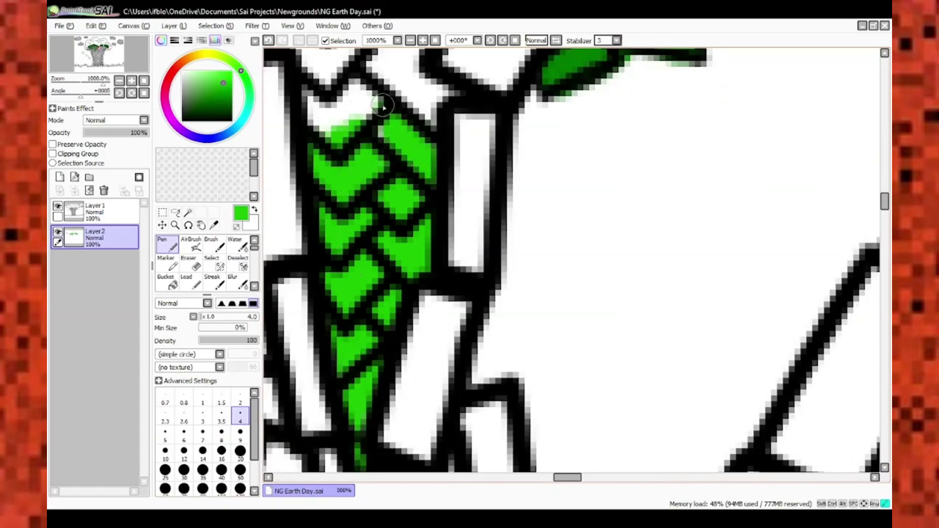
scroll(382, 107, "down", 3)
scroll(450, 280, "up", 3)
scroll(387, 170, "down", 3)
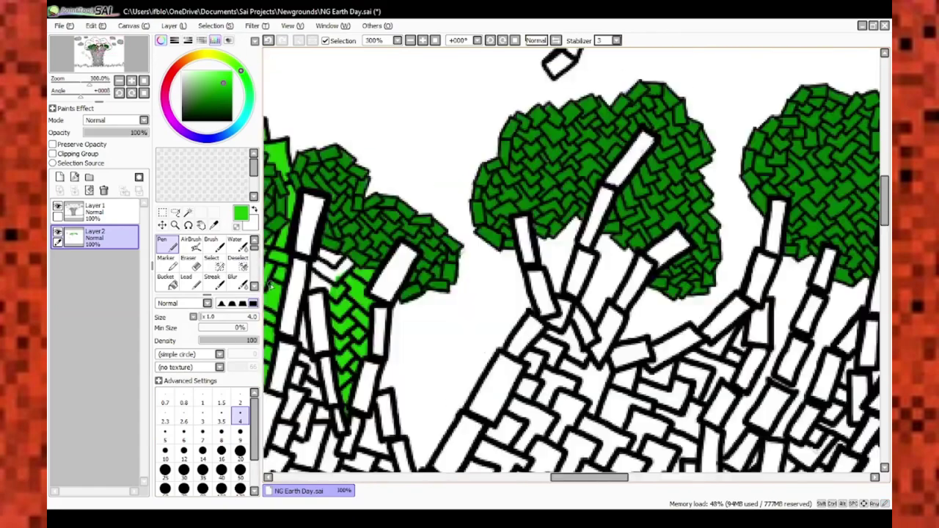
scroll(620, 193, "up", 4)
scroll(620, 193, "down", 7)
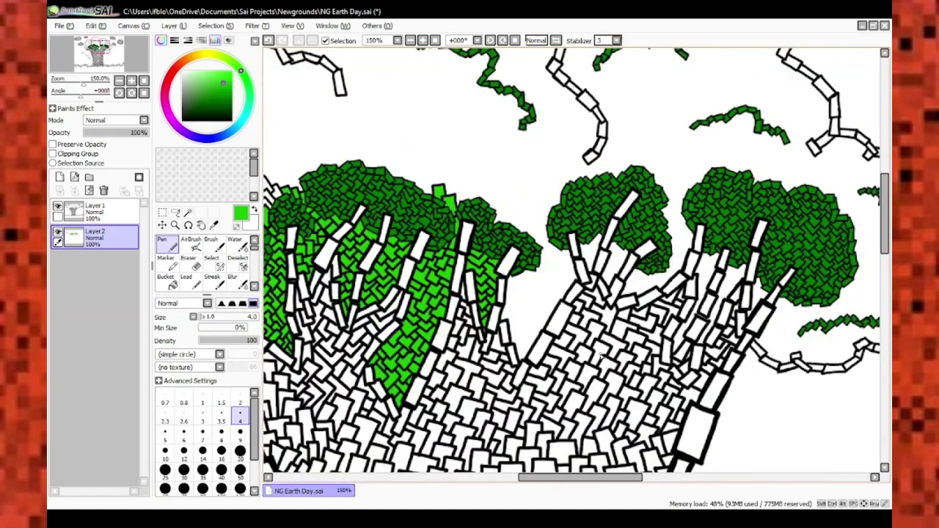
scroll(600, 356, "down", 3)
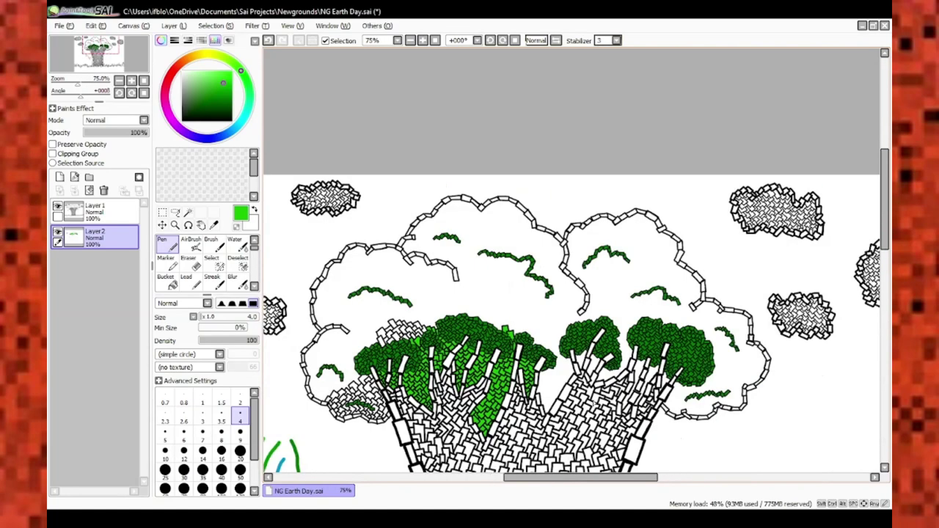
Ink black blocks on Layer1 along the outer side of the small clump's second branch and in the trunk notch below, Pen size 3
left_click(94, 211)
scroll(494, 186, "up", 6)
left_click(202, 415)
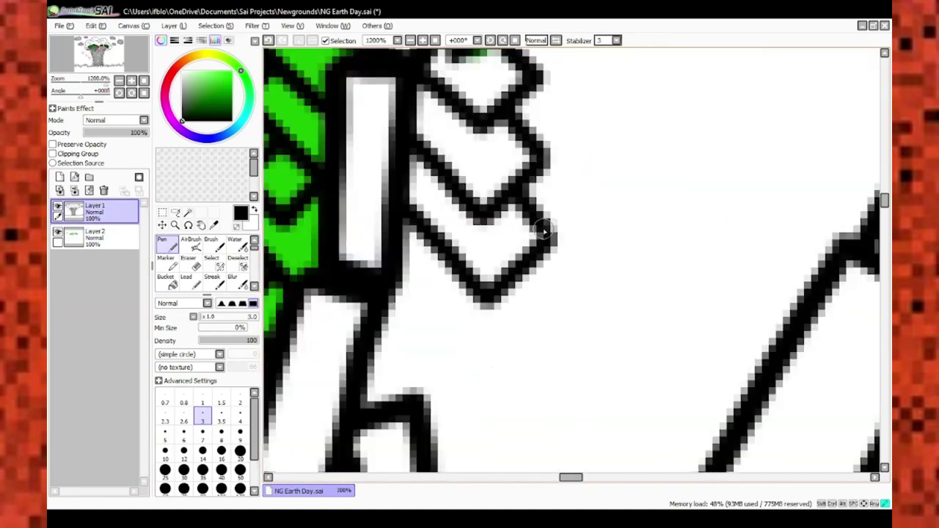
scroll(450, 247, "up", 3)
scroll(541, 225, "down", 4)
scroll(505, 300, "up", 3)
scroll(505, 300, "down", 3)
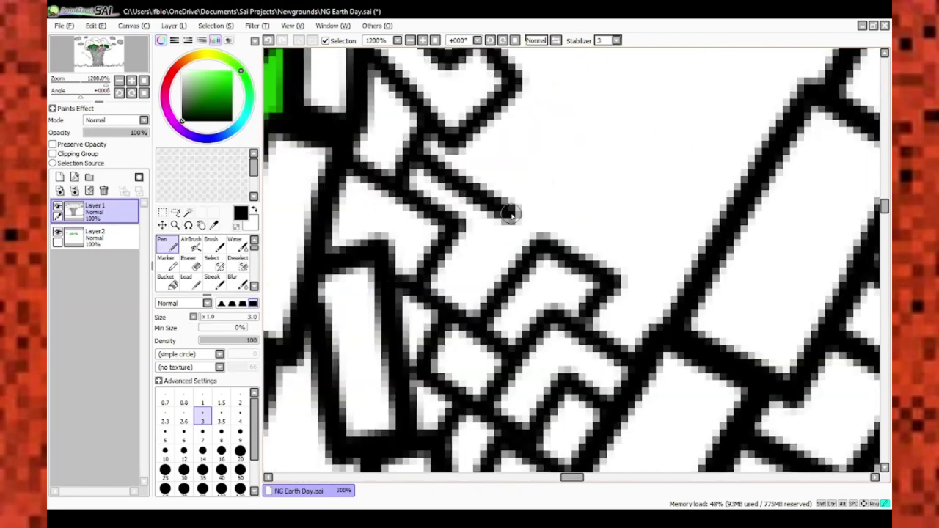
Extend the black block outlines from the small clump's underside across the wide gap toward the next clump's branch
scroll(511, 213, "down", 5)
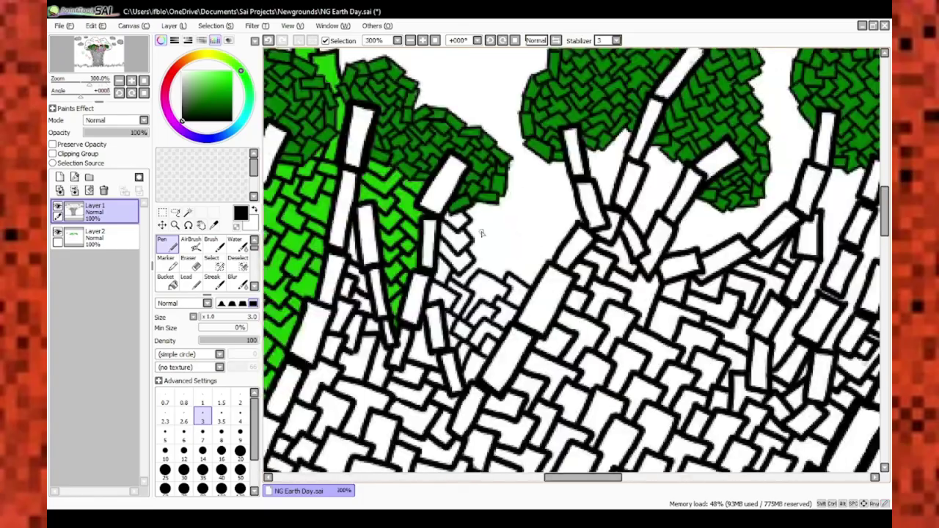
scroll(481, 233, "up", 5)
scroll(440, 235, "down", 3)
scroll(408, 227, "up", 3)
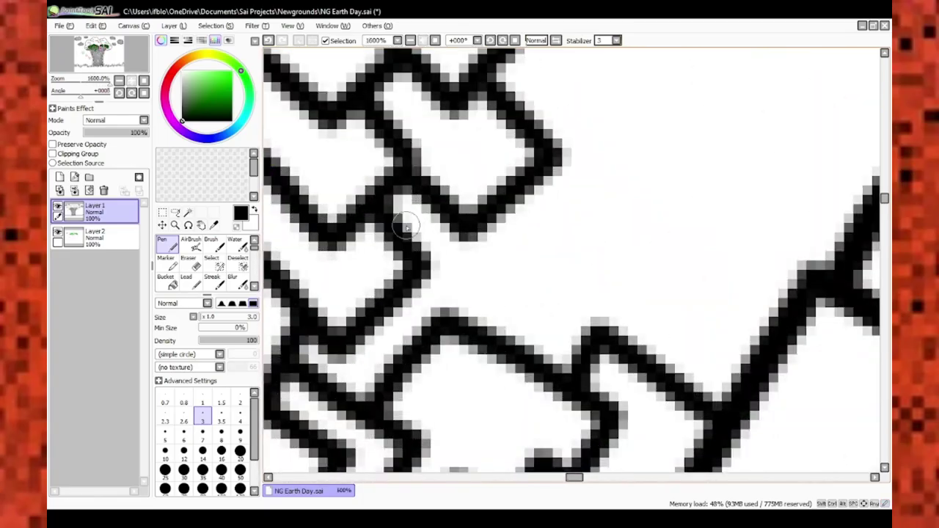
scroll(408, 228, "down", 5)
scroll(478, 244, "up", 4)
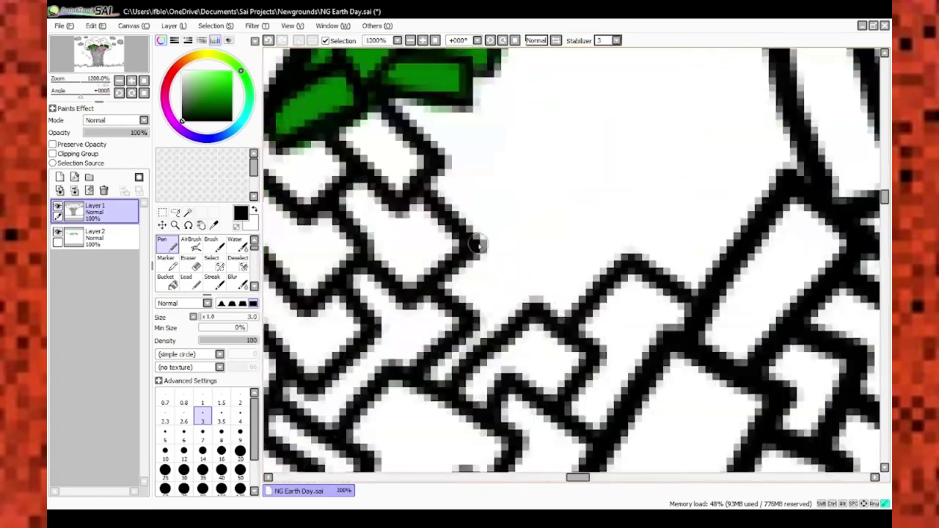
Ink further black blocks in the upper part of the wide gap, joining the small clump's edge to the next clump's first branch
scroll(478, 245, "down", 4)
scroll(586, 285, "up", 2)
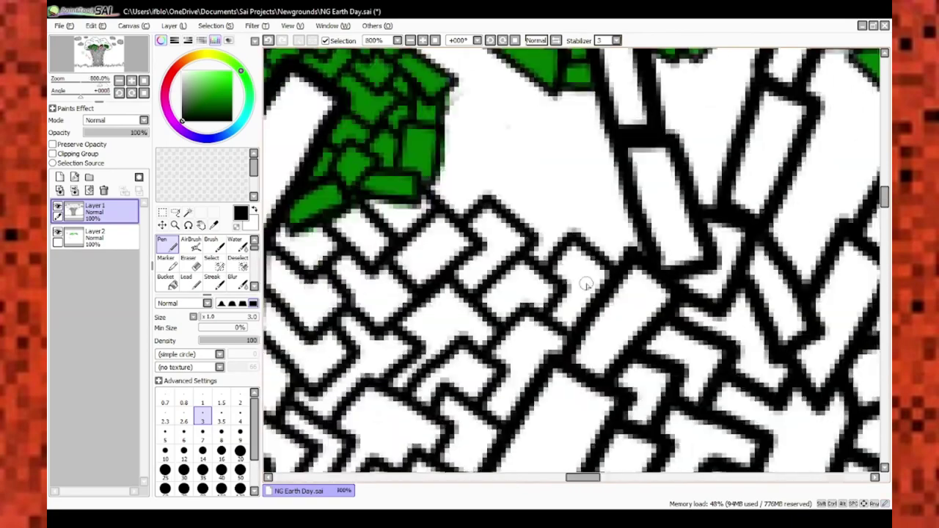
scroll(587, 285, "up", 2)
scroll(557, 279, "down", 4)
scroll(558, 279, "up", 3)
Fill the lowest blocks of the wide gap with bright green on Layer2, Pen size 4
left_click(95, 237)
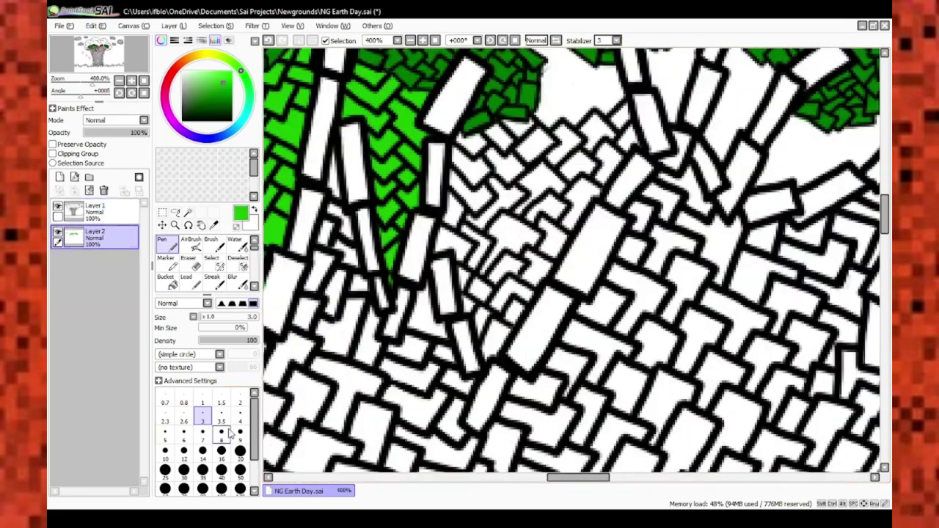
left_click(240, 416)
scroll(499, 323, "up", 1)
left_click_drag(513, 293, 487, 345)
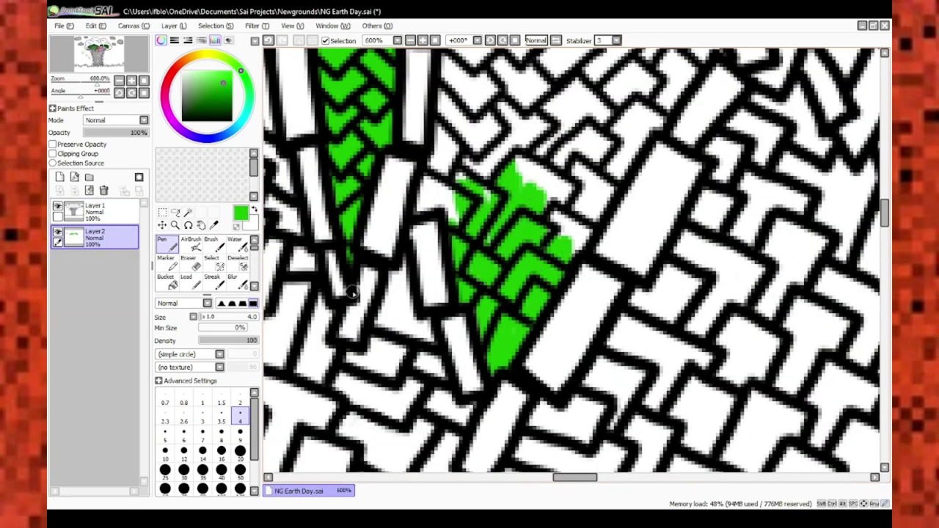
Ink black blocks on Layer1 in the opening between the small clump and the next dark green clump, Pen size 3
left_click(202, 421)
left_click(96, 211)
scroll(371, 215, "down", 4)
scroll(371, 215, "up", 5)
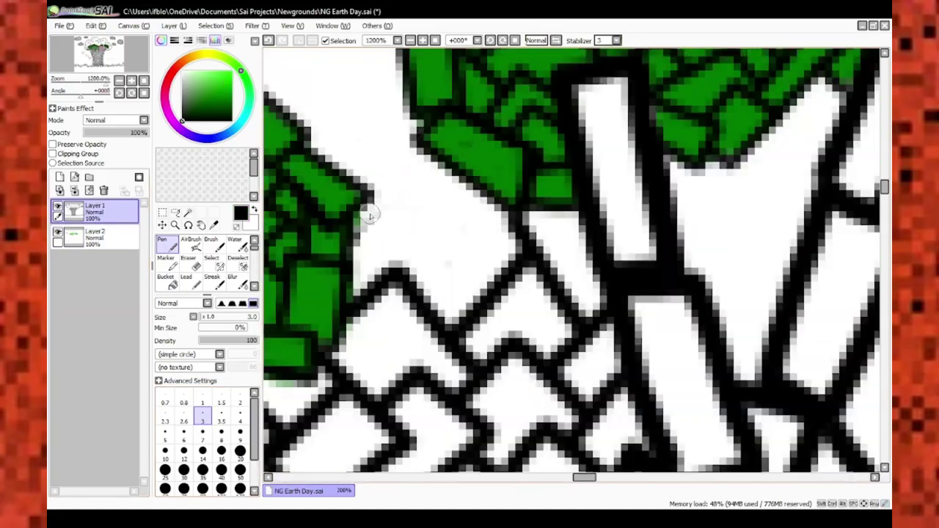
scroll(433, 242, "down", 3)
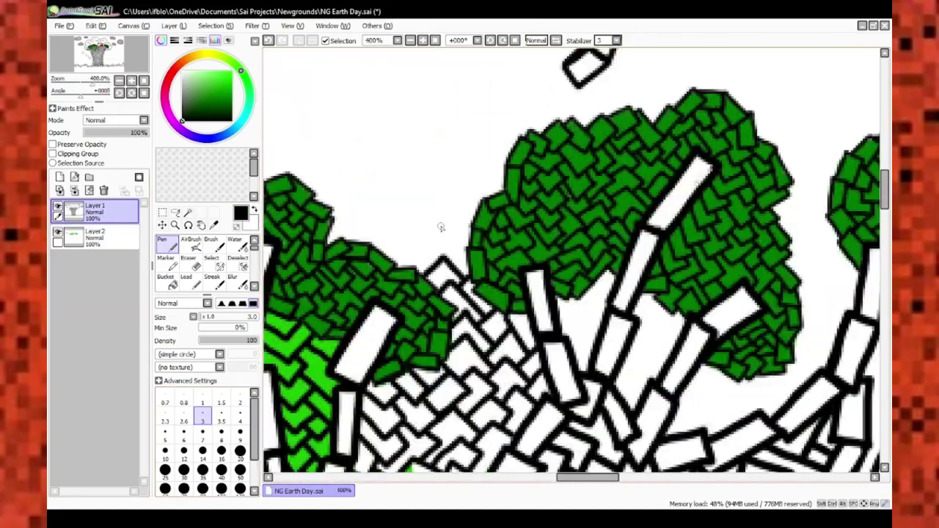
scroll(440, 227, "up", 3)
scroll(441, 228, "down", 5)
scroll(441, 228, "up", 4)
Fill the middle and upper blocks of the wide gap with bright green on Layer2, Pen size 8
left_click(95, 236)
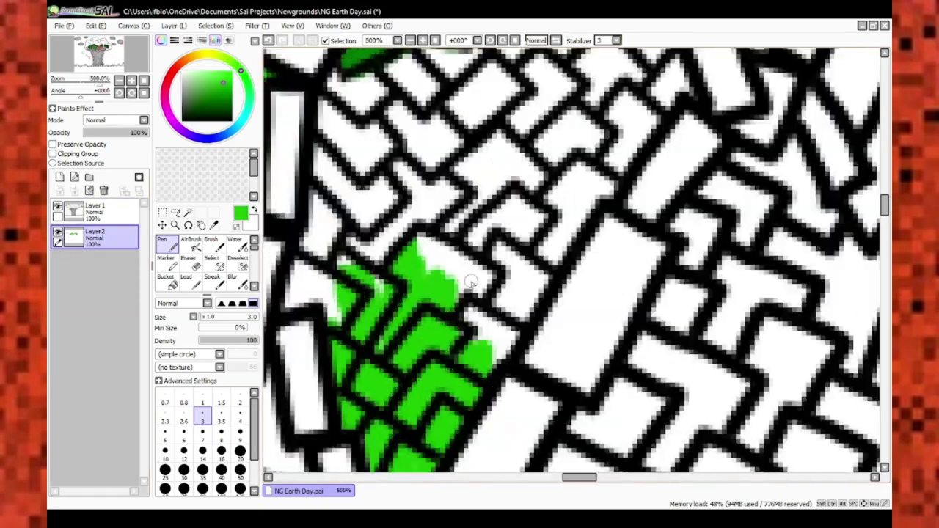
left_click(221, 434)
left_click_drag(513, 242, 492, 180)
scroll(514, 191, "up", 2)
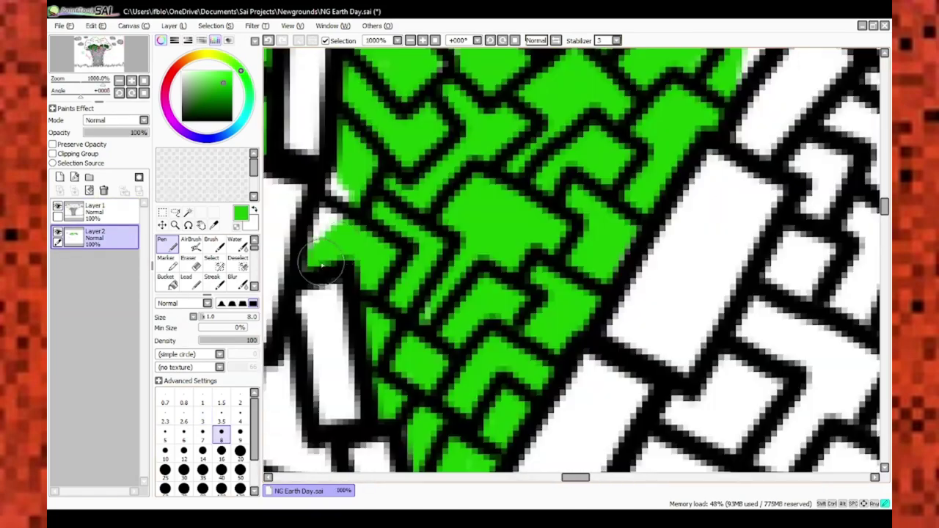
left_click_drag(841, 285, 635, 351)
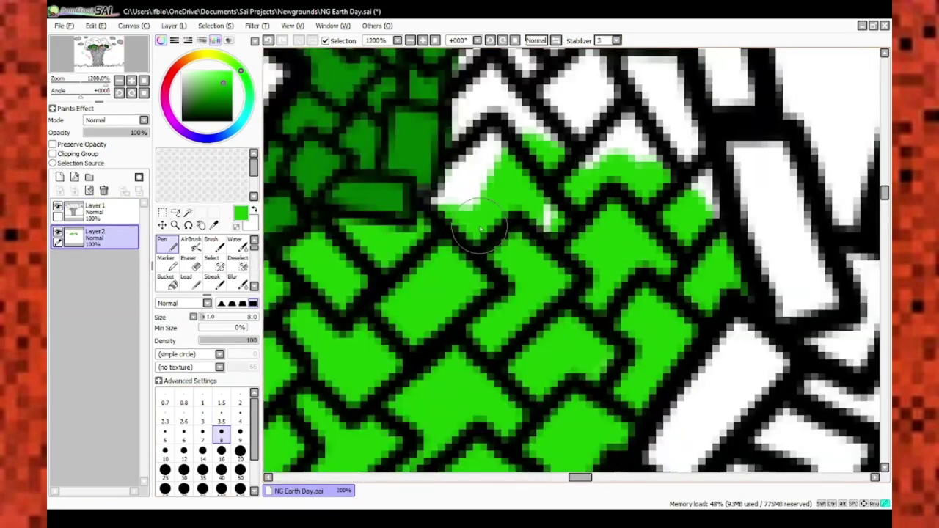
left_click_drag(481, 230, 550, 279)
Fill the remaining blocks squeezed between the two dark green clumps, including the topmost one, with bright green, Pen size 5
scroll(453, 261, "down", 1)
key("bracketleft")
key("bracketleft")
key("bracketleft")
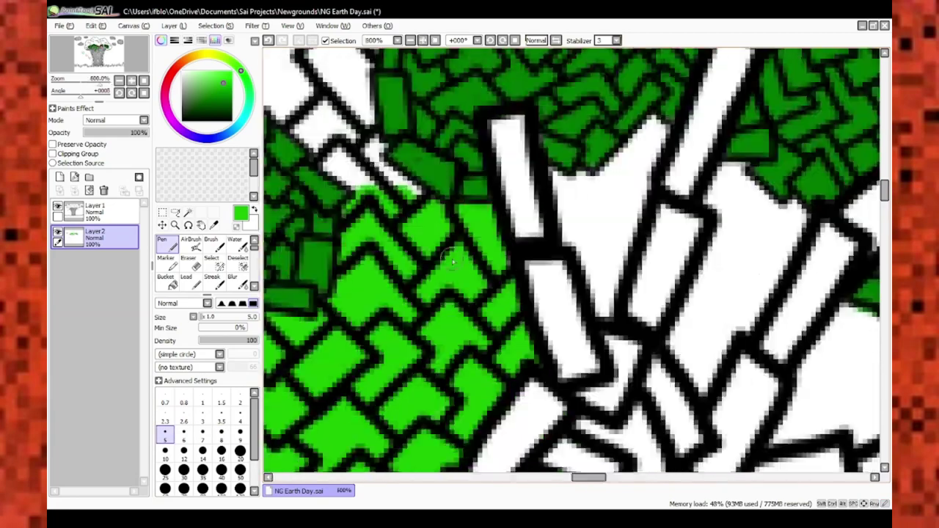
scroll(453, 261, "up", 1)
left_click_drag(389, 146, 445, 253)
scroll(446, 254, "up", 1)
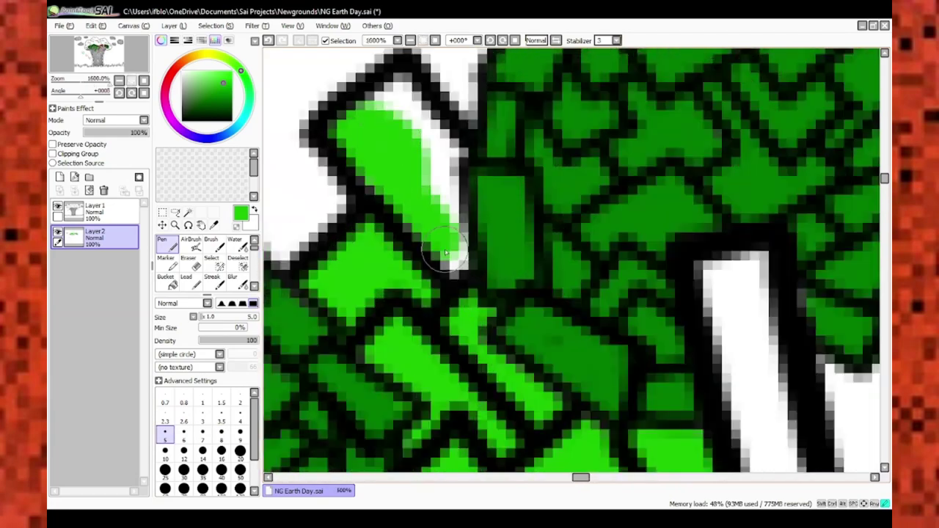
scroll(446, 253, "down", 8)
Ink black blocks on Layer1 in the gap between the next clump's first and second branches, Pen size 3
scroll(392, 301, "down", 2)
left_click(94, 210)
key("bracketleft")
key("bracketleft")
key("bracketleft")
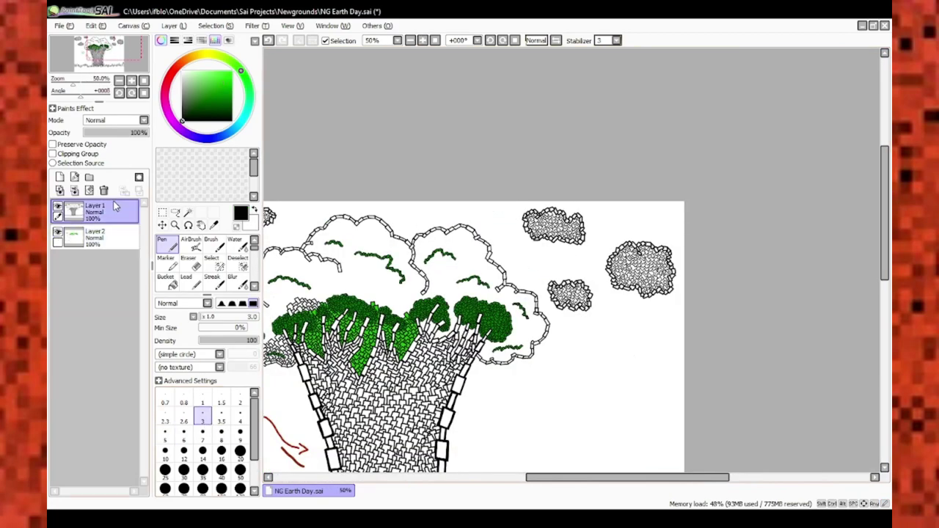
scroll(470, 295, "up", 8)
scroll(470, 295, "down", 4)
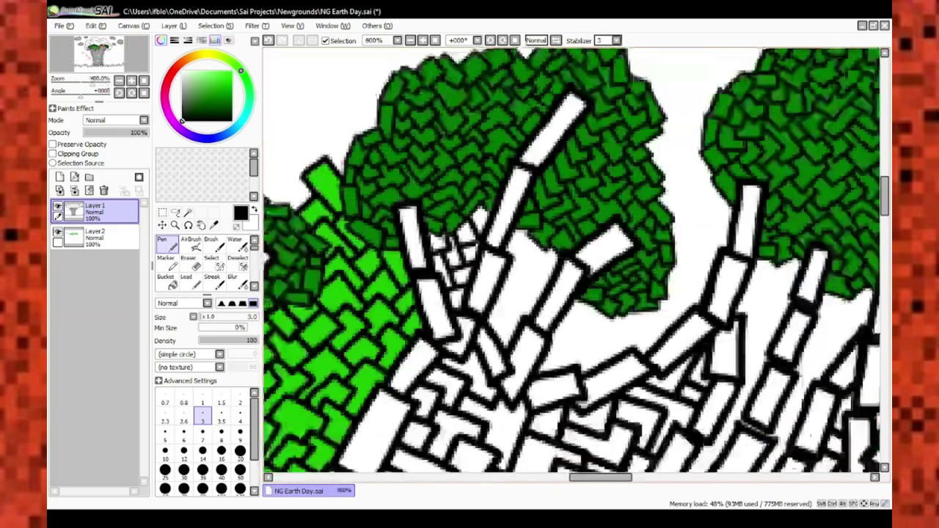
Ink black blocks down the gap between that clump's second and third branches
scroll(524, 198, "up", 3)
scroll(536, 236, "down", 3)
scroll(536, 236, "up", 3)
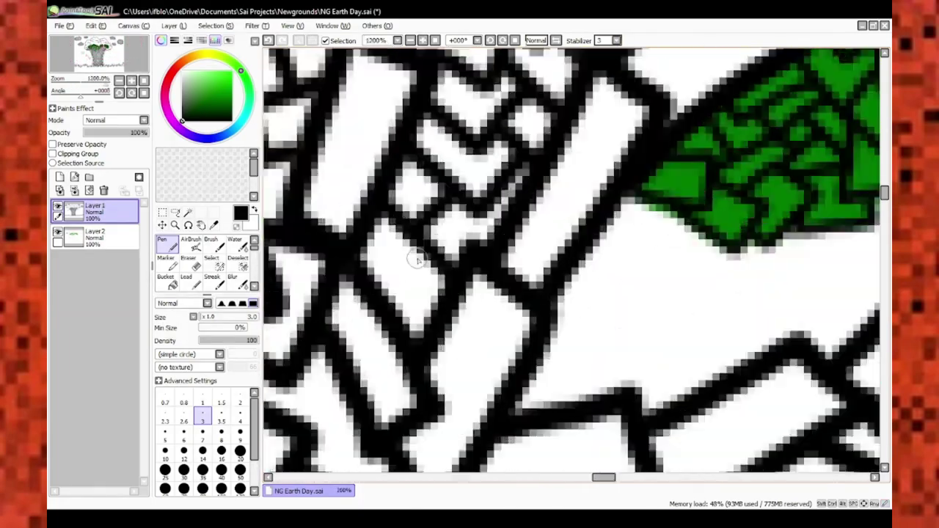
Fill the outlined blocks between the clump's first and second branches with bright green on Layer2, Pen size 3
scroll(536, 237, "down", 3)
scroll(536, 236, "up", 3)
left_click(94, 236)
left_click_drag(342, 323, 355, 254)
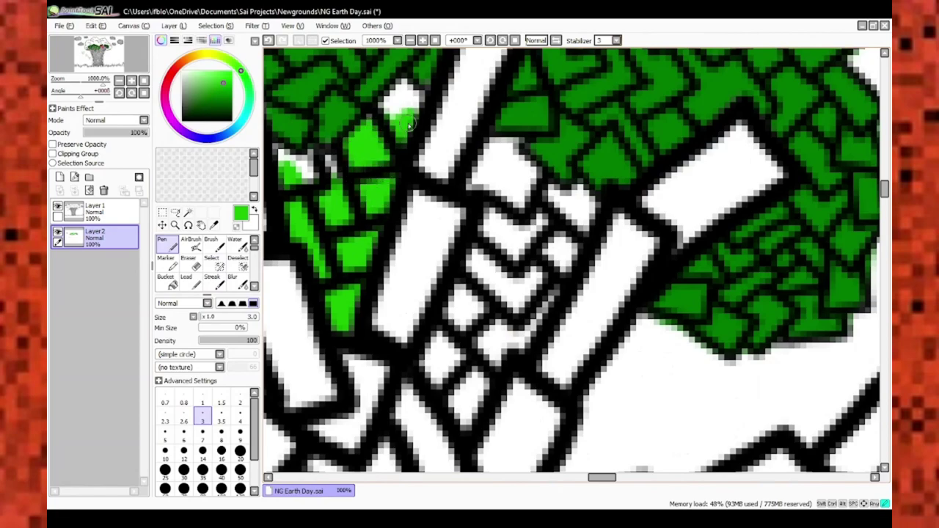
scroll(409, 125, "up", 3)
scroll(411, 358, "down", 1)
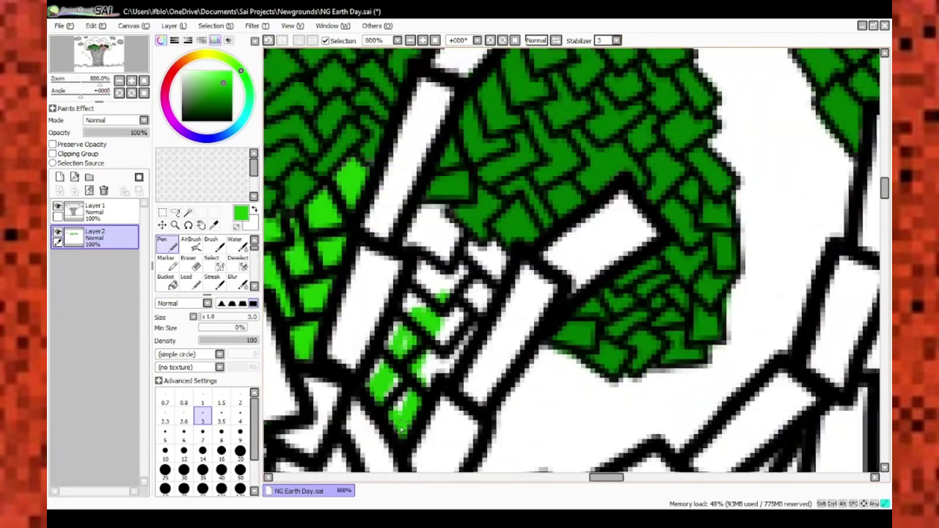
Fill the blocks between the clump's second and third branches with bright green, up to the dark green foliage
scroll(458, 273, "up", 2)
scroll(455, 249, "down", 1)
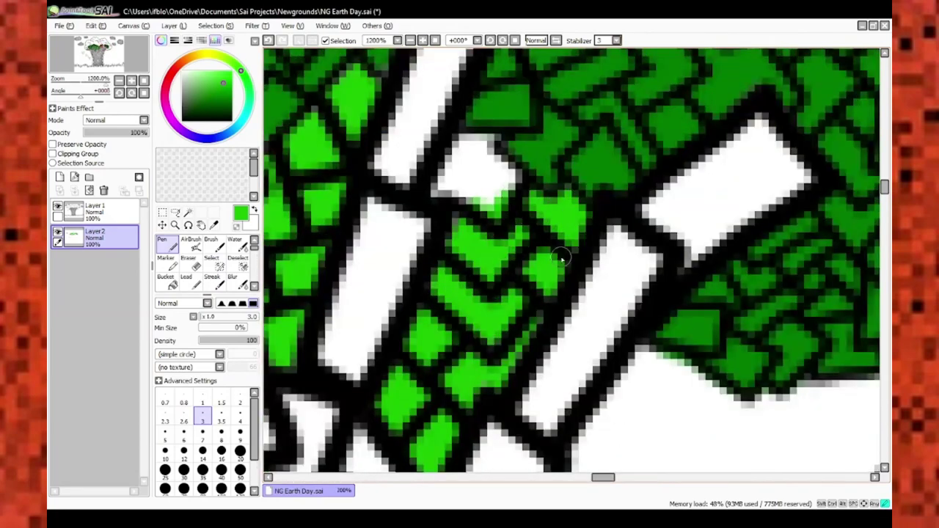
scroll(473, 341, "up", 3)
scroll(484, 288, "down", 8)
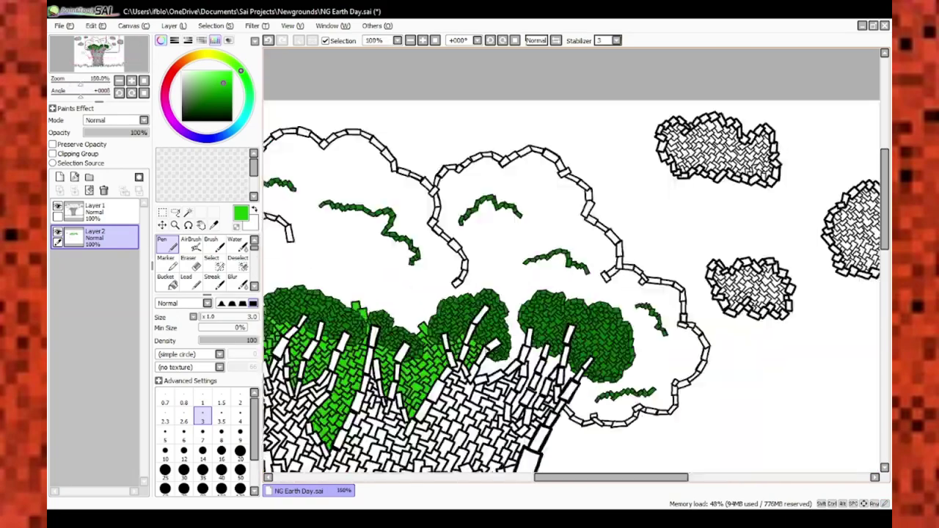
Ink black blocks on Layer1 in the gap beneath the dark green clump, above the long slanting branch
scroll(572, 286, "up", 4)
left_click(94, 211)
scroll(345, 337, "up", 4)
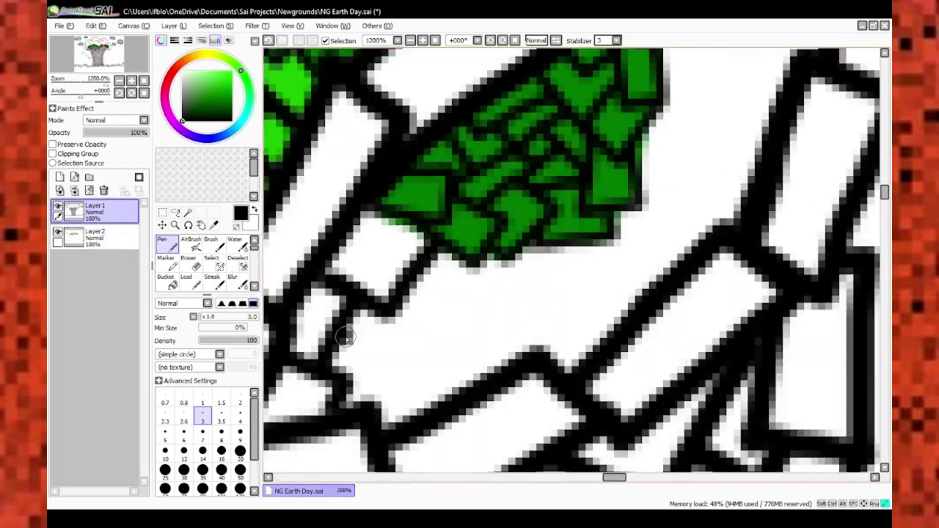
scroll(485, 301, "down", 1)
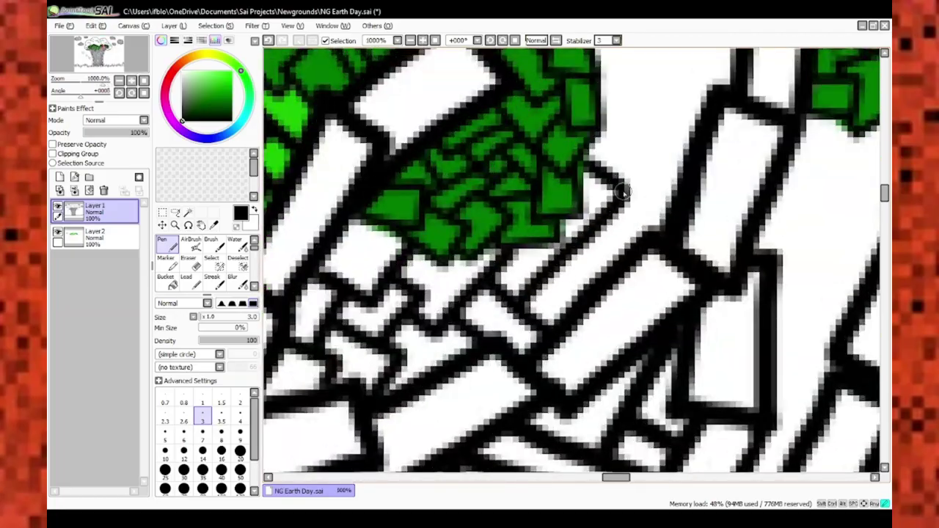
scroll(623, 191, "up", 3)
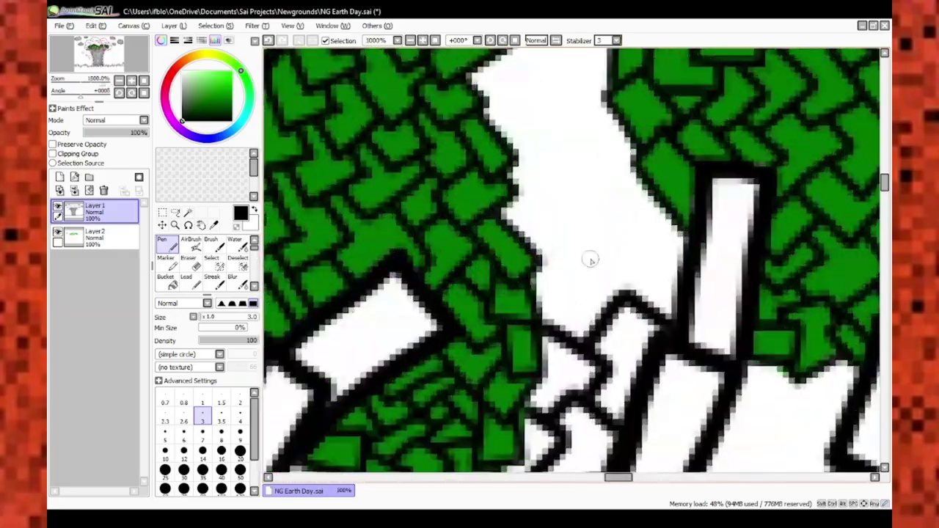
Ink black blocks up the gap between the two rightmost dark green clumps, ending with blocks at the top
scroll(658, 270, "up", 1)
scroll(658, 271, "down", 5)
scroll(661, 286, "up", 6)
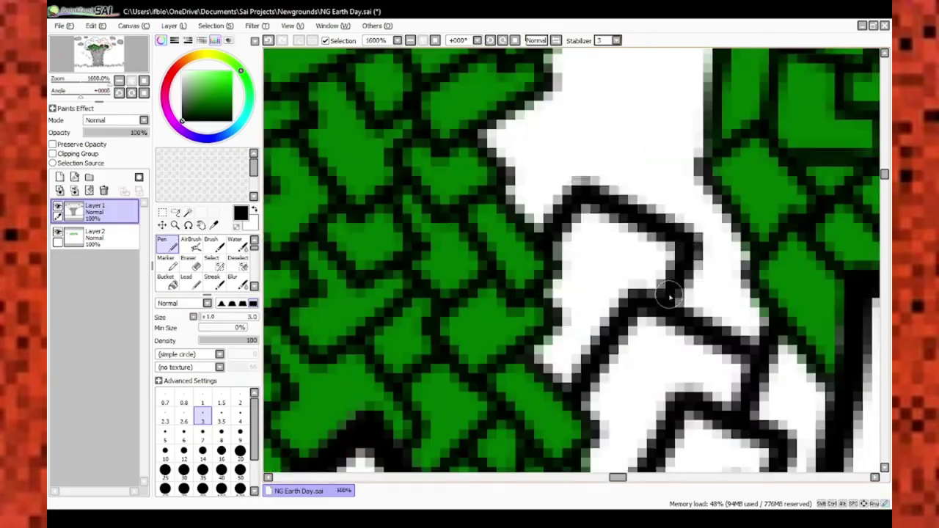
scroll(637, 274, "down", 7)
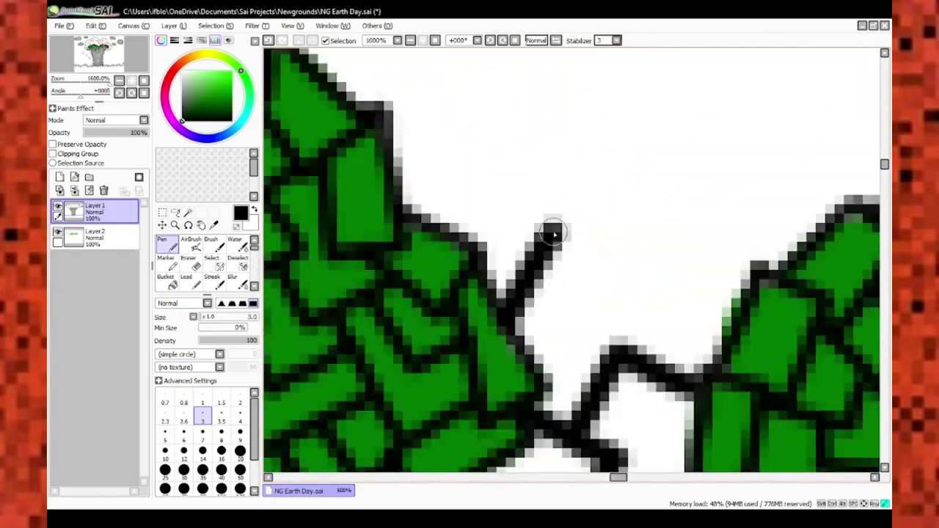
scroll(562, 273, "up", 4)
scroll(650, 328, "down", 2)
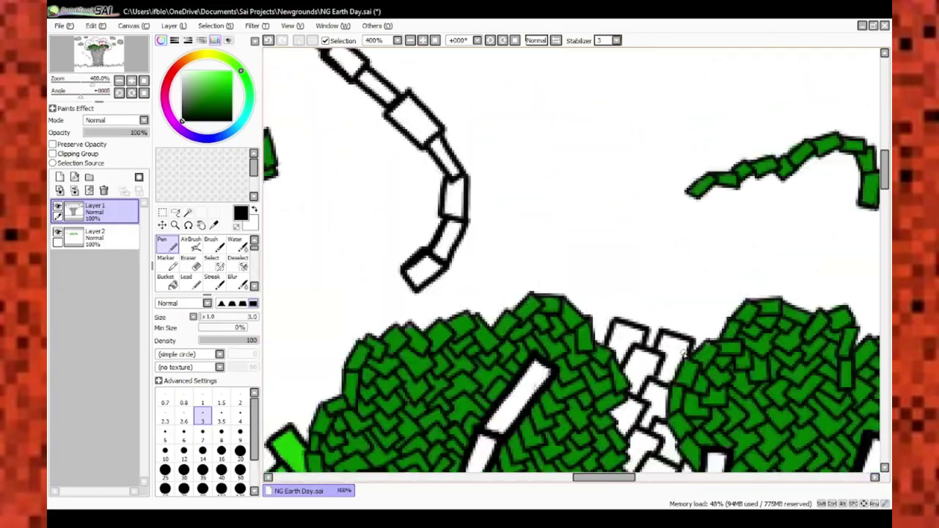
scroll(725, 377, "up", 2)
scroll(725, 376, "down", 2)
Fill the blocks beneath the clump and in the lower part of the gap with bright green on Layer2, Pen size 5
key("bracketright")
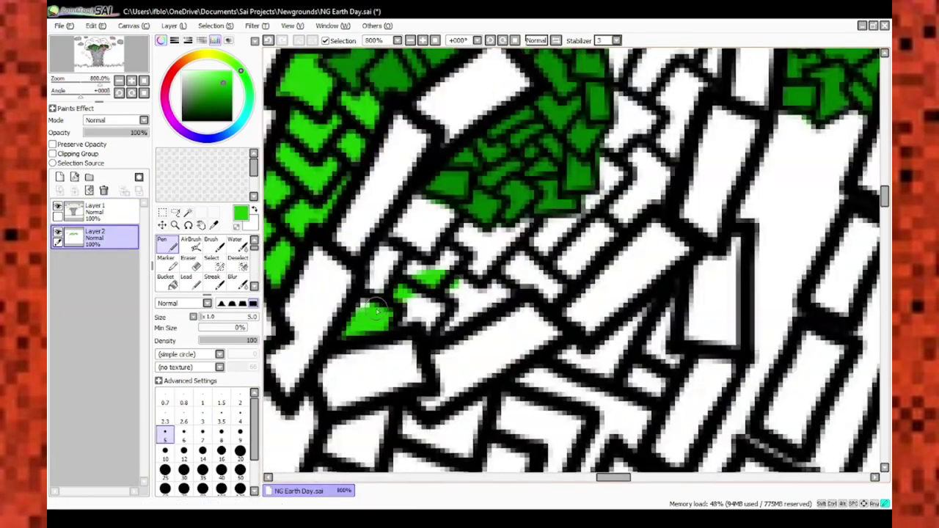
scroll(537, 267, "up", 2)
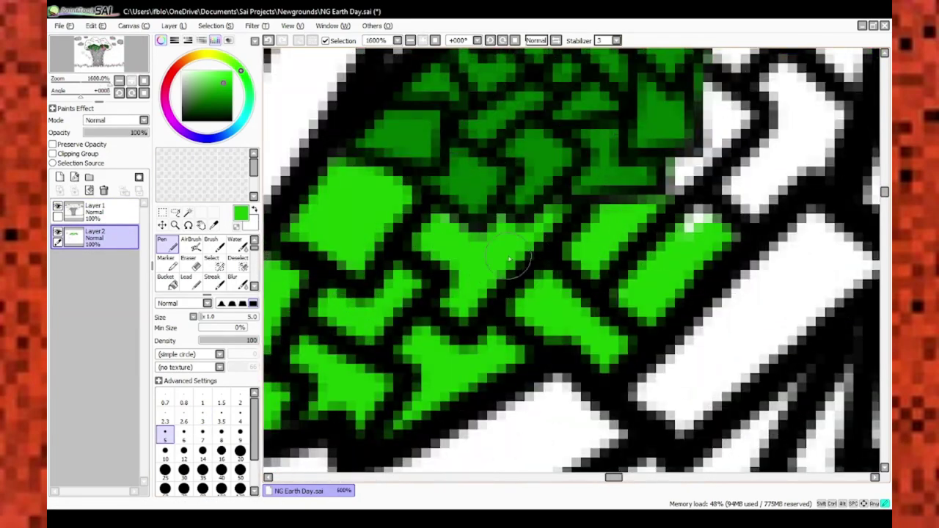
left_click_drag(509, 259, 419, 282)
scroll(446, 160, "down", 1)
left_click_drag(447, 160, 613, 171)
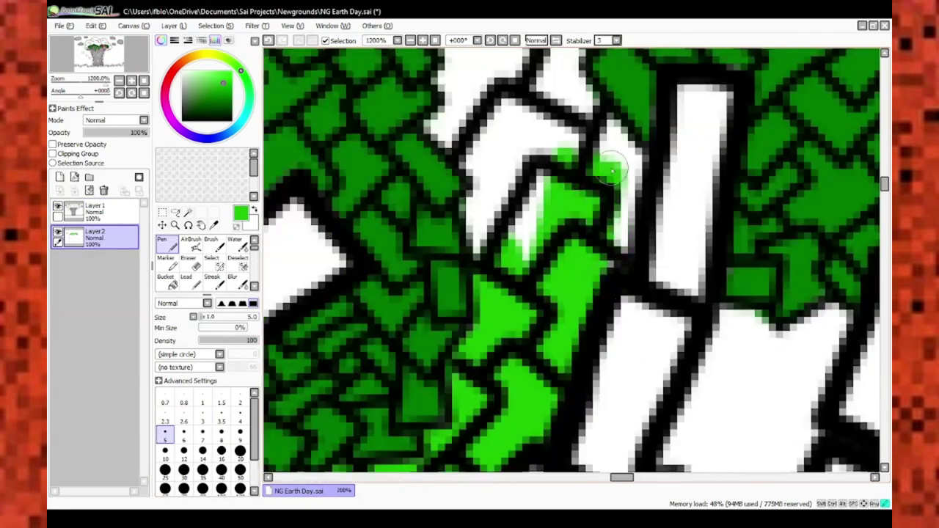
Fill the middle blocks of the gap between the two rightmost dark green clumps with bright green
scroll(478, 210, "down", 3)
scroll(514, 210, "up", 3)
scroll(549, 210, "down", 2)
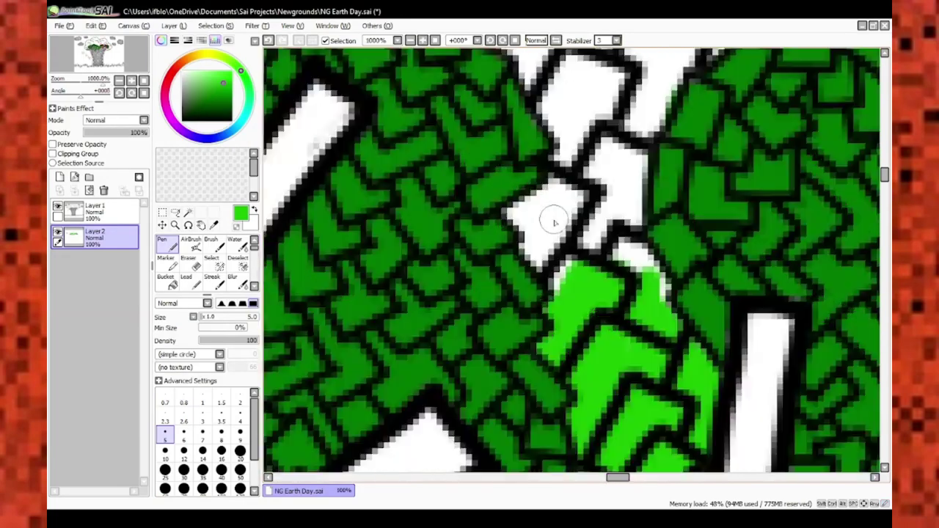
scroll(565, 187, "up", 2)
scroll(725, 369, "down", 2)
scroll(649, 288, "up", 2)
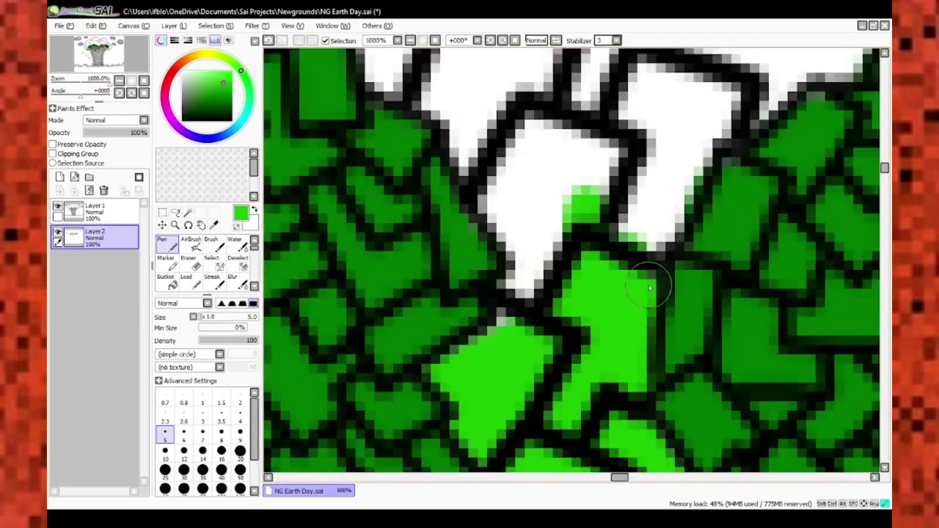
left_click_drag(495, 189, 558, 161)
left_click_drag(558, 161, 478, 294)
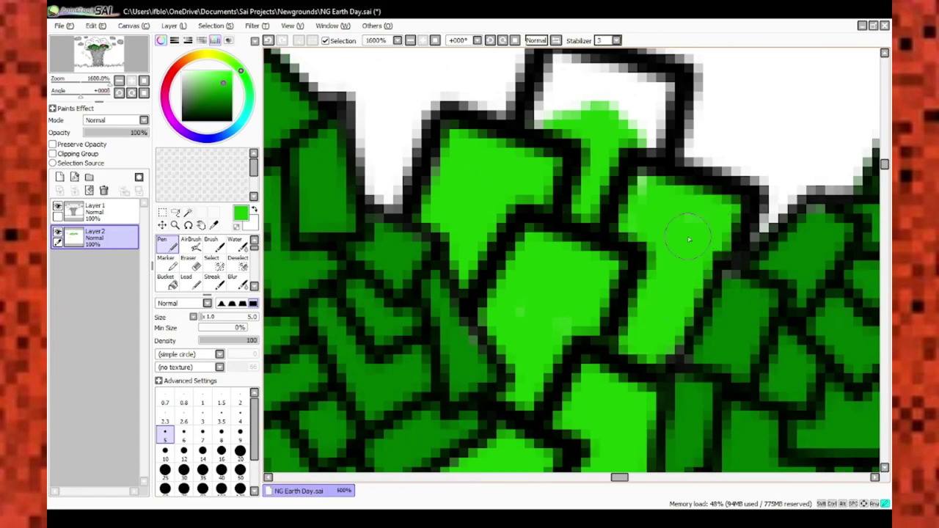
Fill the topmost blocks between the two clumps with bright green and cover the remaining white spots
scroll(690, 239, "down", 2)
scroll(487, 331, "up", 2)
scroll(565, 316, "down", 2)
scroll(646, 300, "up", 2)
scroll(546, 360, "down", 2)
scroll(447, 418, "up", 2)
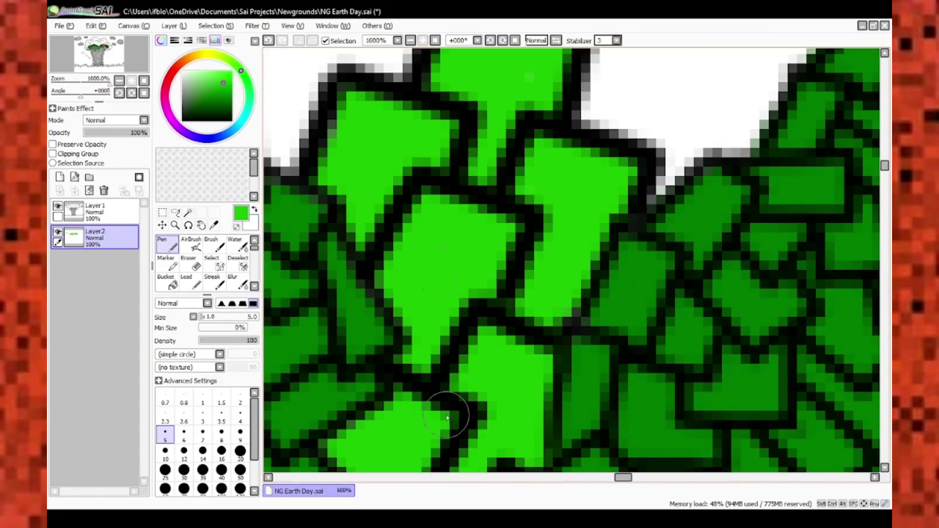
scroll(447, 418, "down", 8)
scroll(572, 330, "down", 2)
scroll(572, 330, "up", 2)
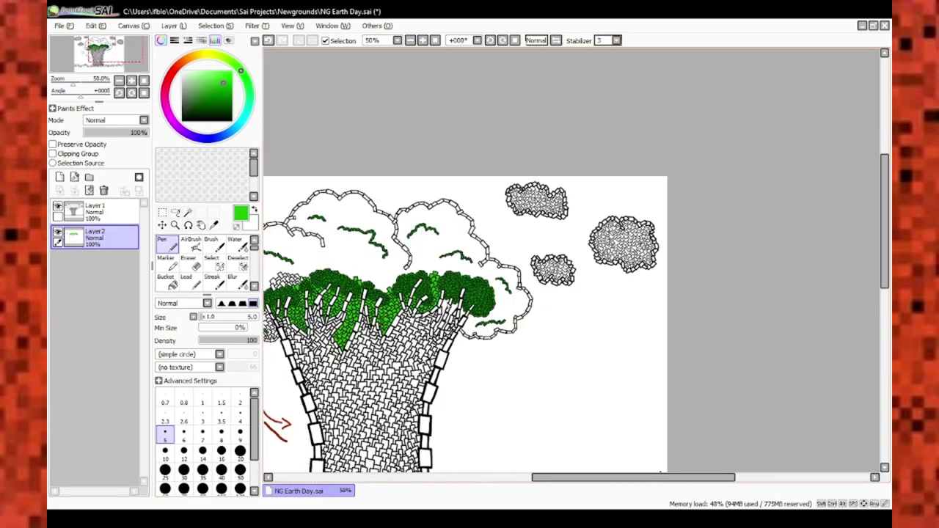
Ink black blocks on Layer1 at the top of the gap between the rightmost clump's first and second branches, Pen size 3
scroll(572, 330, "up", 4)
scroll(573, 256, "down", 4)
left_click(203, 417)
left_click(95, 211)
scroll(409, 213, "up", 5)
left_click(398, 213, "alt")
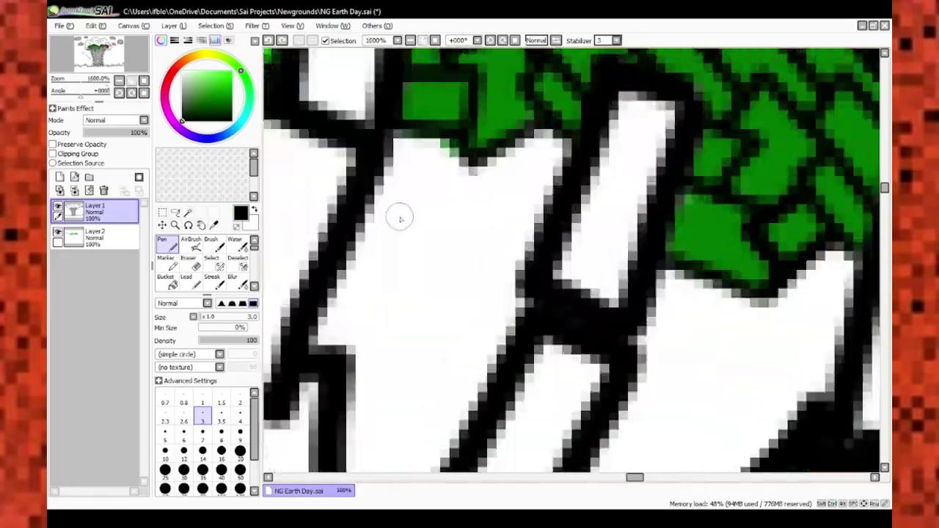
scroll(535, 171, "down", 4)
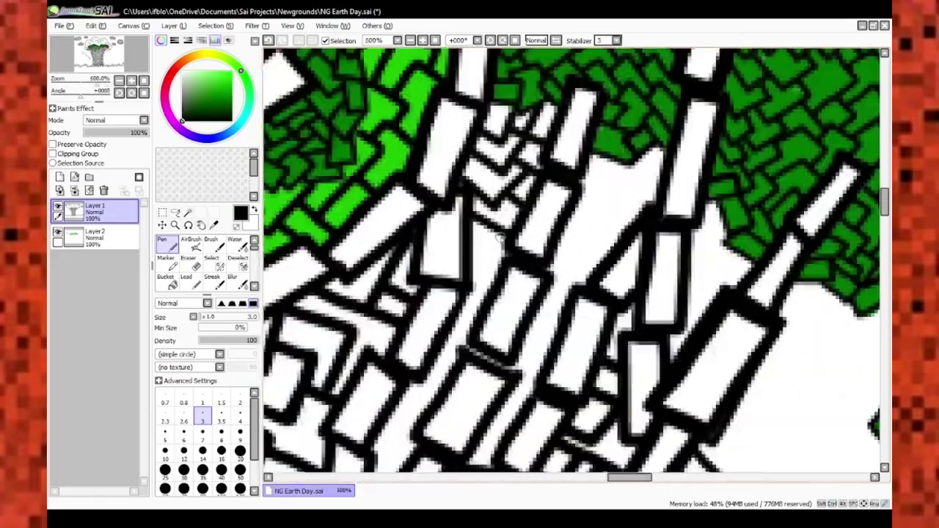
Ink small black dividers down the narrow lower part of the gap between the rightmost clump's first and second branches
scroll(509, 174, "up", 2)
scroll(509, 174, "down", 2)
scroll(433, 240, "up", 4)
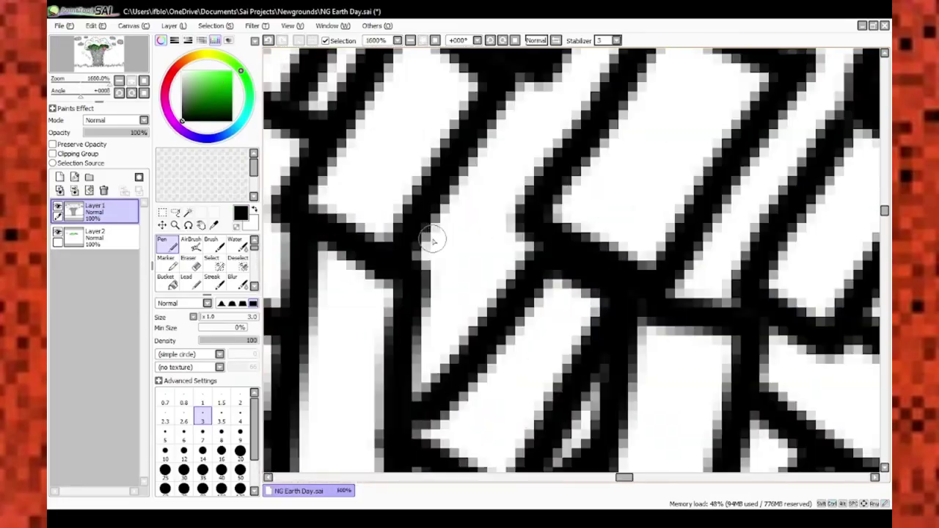
scroll(472, 264, "down", 4)
scroll(499, 243, "up", 4)
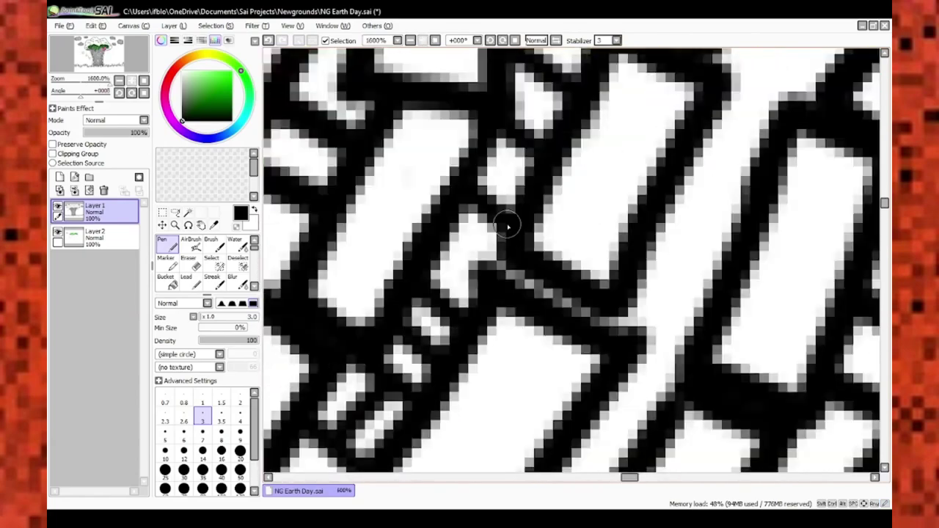
Fill the blocks between the rightmost clump's first and second branches with bright green on Layer2, from bottom to top
scroll(507, 222, "down", 4)
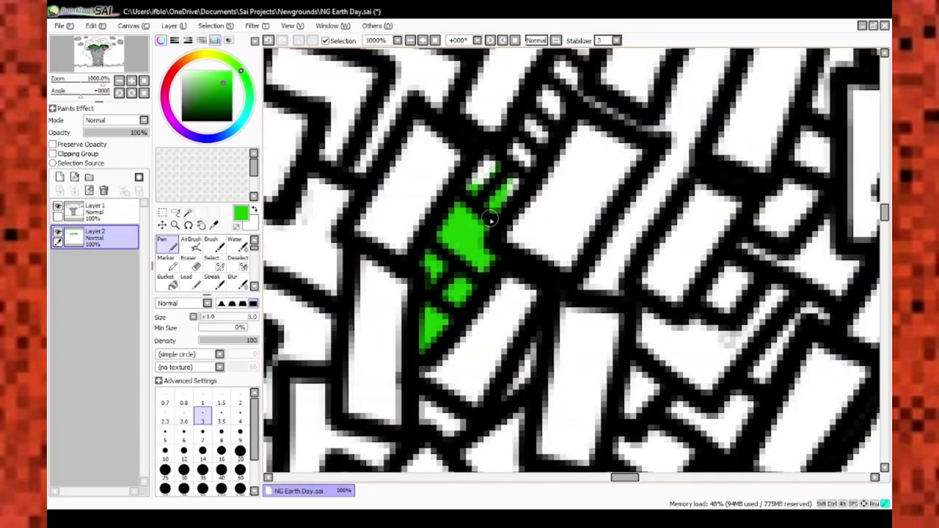
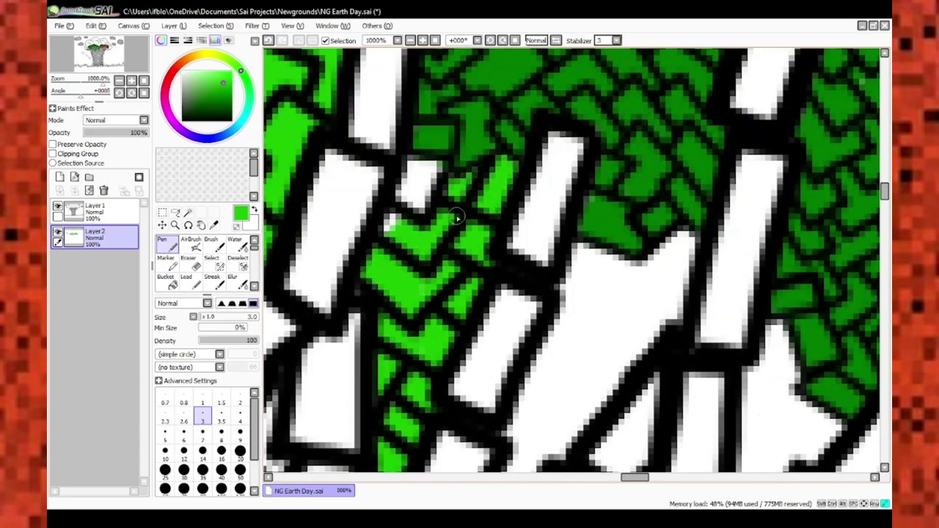
scroll(428, 212, "up", 2)
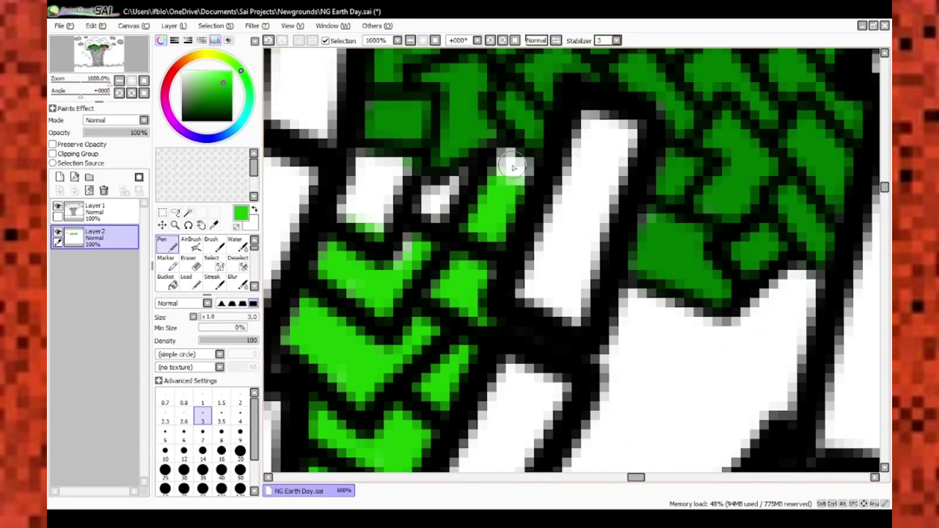
scroll(392, 268, "down", 8)
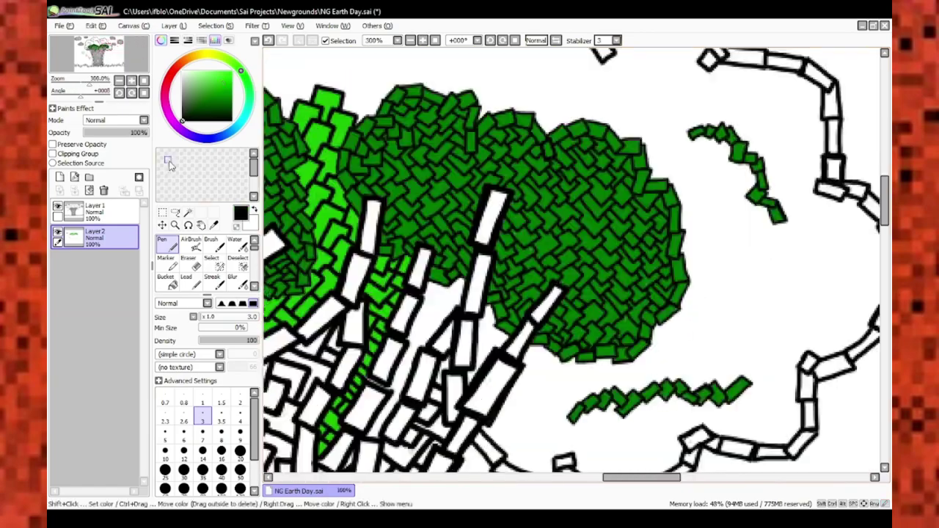
Ink black blocks on Layer1 in the gap between the rightmost clump's second and third branches, down to its narrow end
left_click(96, 211)
scroll(440, 278, "down", 3)
scroll(522, 294, "up", 7)
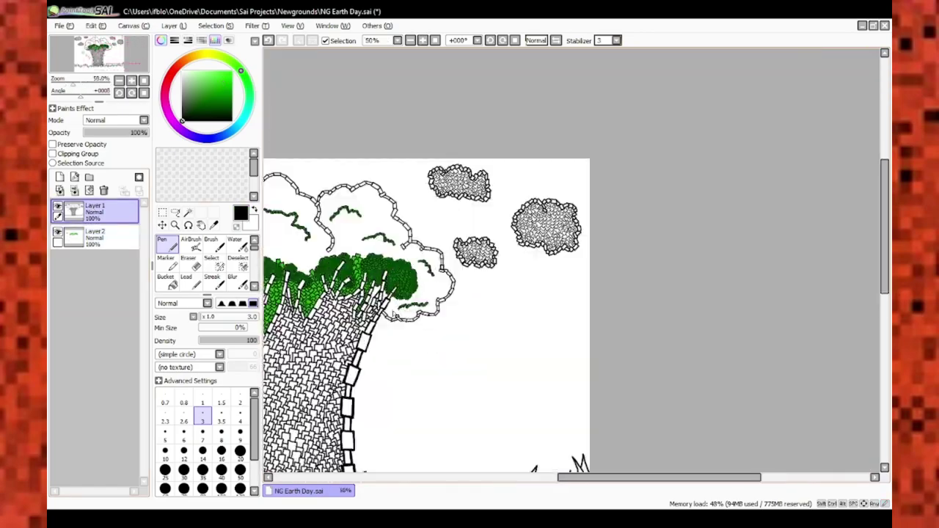
scroll(522, 293, "down", 4)
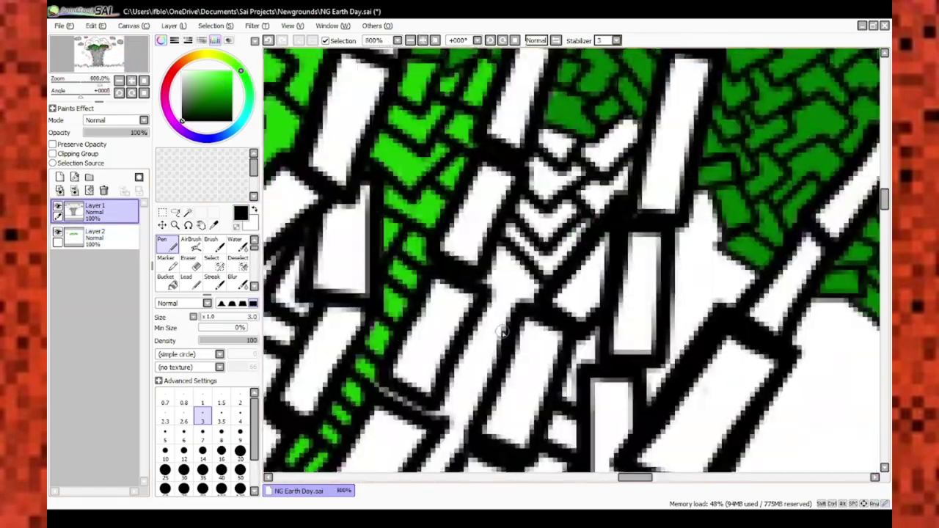
scroll(506, 285, "up", 4)
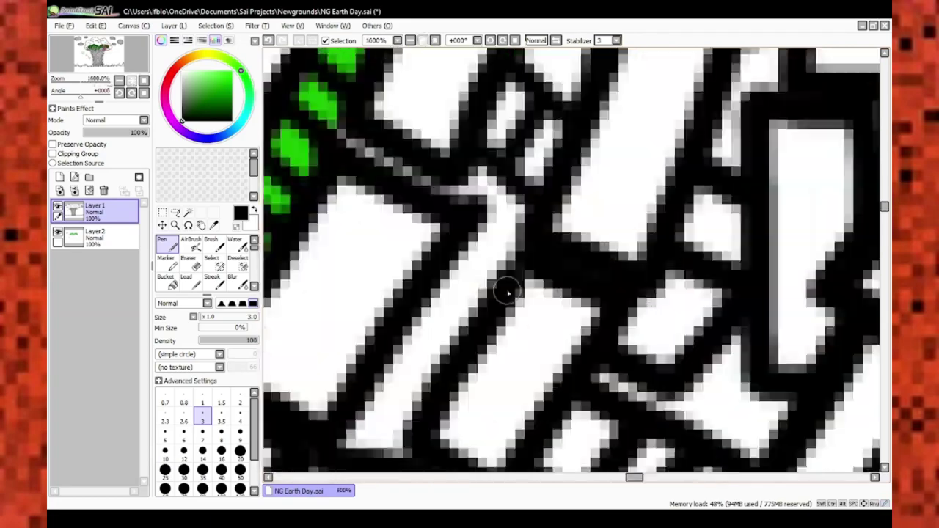
scroll(504, 283, "down", 4)
Fill the blocks between the rightmost clump's second and third branches with bright green on Layer2
left_click(95, 236)
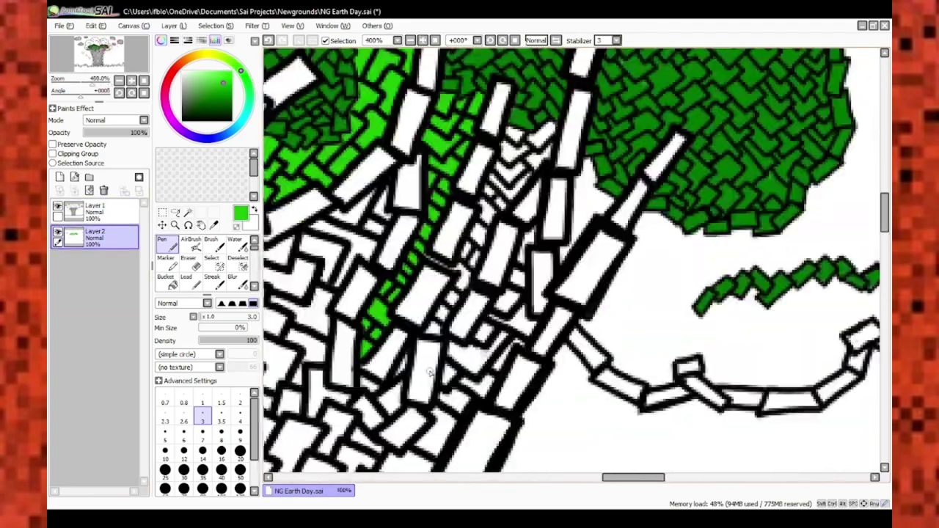
scroll(541, 175, "up", 3)
scroll(542, 175, "down", 3)
scroll(542, 174, "up", 3)
left_click_drag(542, 175, 537, 224)
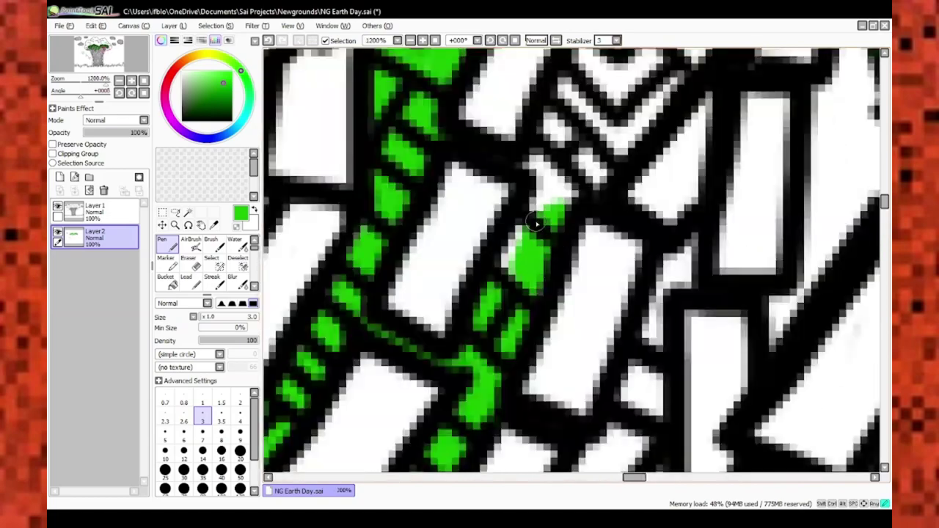
scroll(526, 171, "down", 2)
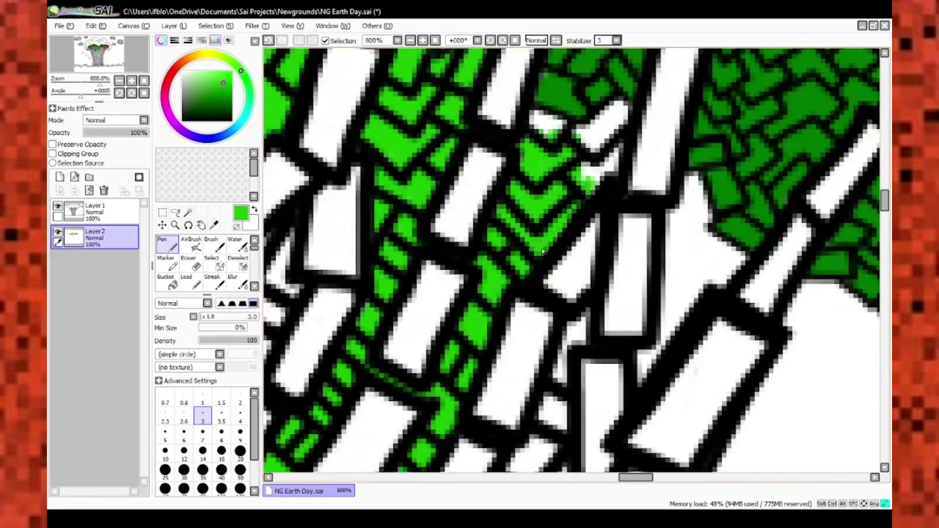
scroll(602, 127, "up", 1)
scroll(593, 301, "down", 6)
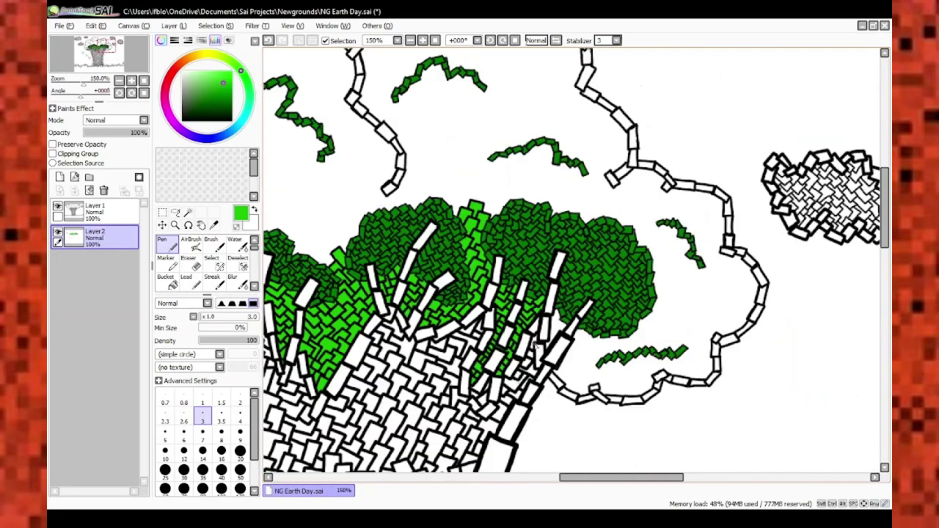
Ink black blocks on Layer1 in the gap between the rightmost clump's third and last branches
left_click(254, 210)
left_click(96, 211)
scroll(441, 220, "up", 7)
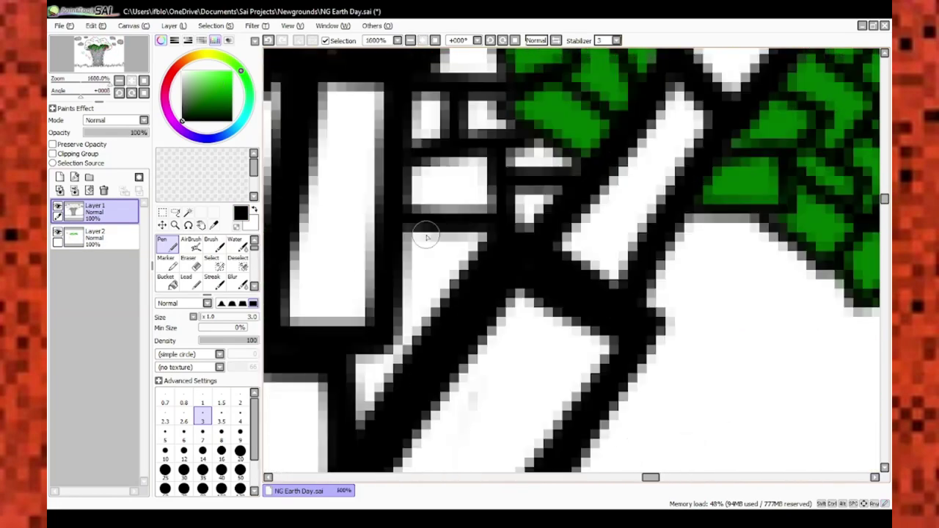
scroll(427, 237, "down", 5)
Fill the blocks between the rightmost clump's third and last branches with bright green on Layer2
left_click(254, 210)
left_click(95, 237)
scroll(433, 320, "up", 5)
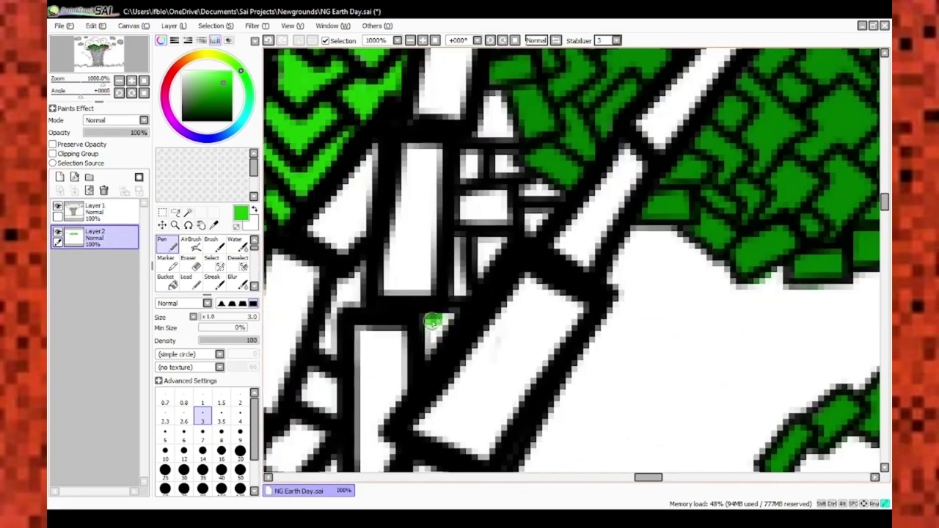
scroll(504, 241, "up", 1)
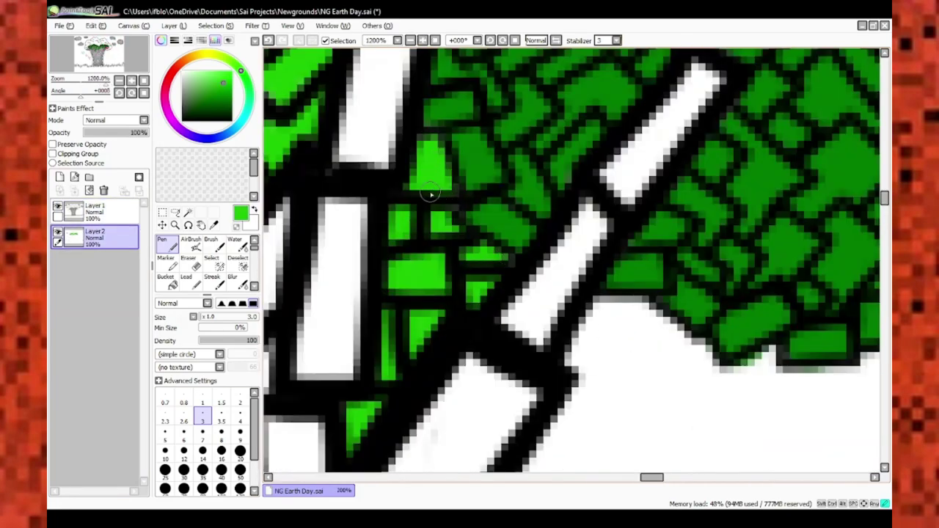
Fill the blocks above the left end of the lower-left clump's dark green strip with bright green at brush size 6
scroll(431, 194, "down", 8)
scroll(440, 293, "up", 4)
left_click(183, 433)
scroll(478, 282, "up", 2)
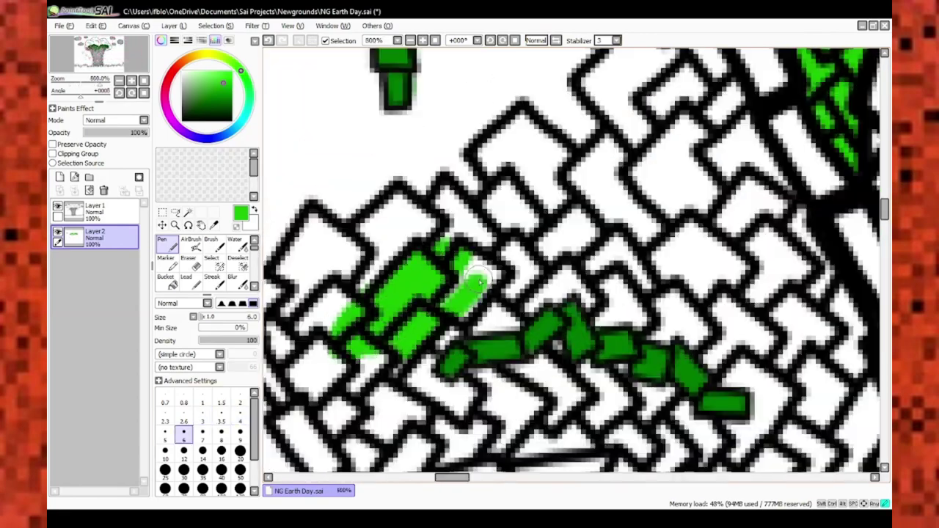
scroll(477, 281, "up", 1)
left_click_drag(403, 323, 419, 238)
scroll(418, 239, "down", 1)
Extend the bright green fill over the blocks above the right half of the lower-left clump's dark green strip
scroll(441, 183, "up", 1)
left_click_drag(411, 169, 540, 95)
scroll(514, 220, "up", 1)
left_click_drag(690, 345, 559, 224)
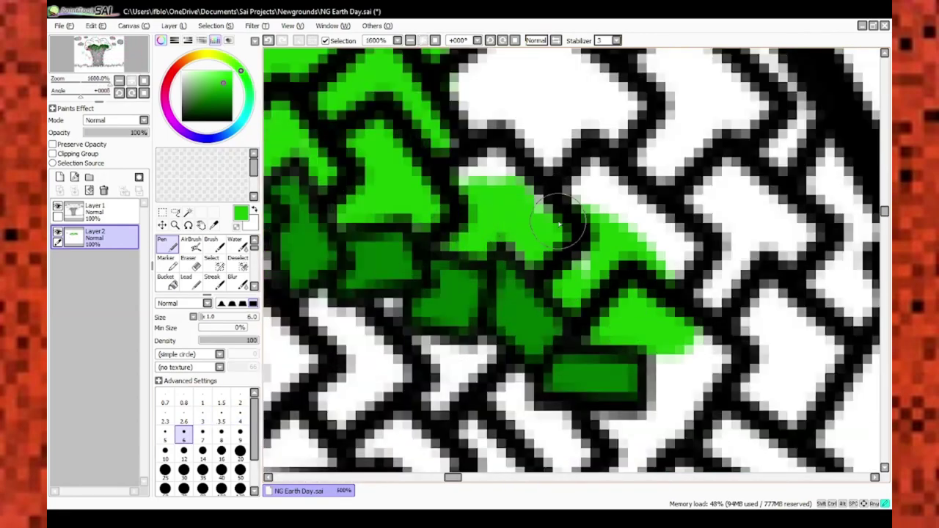
scroll(559, 224, "down", 2)
left_click_drag(513, 264, 646, 220)
scroll(516, 241, "up", 2)
Fill the blocks beneath the left and middle of the dark green strip with bright green, using brush size 2 for tiny gaps and 5 for the rest
left_click(240, 402)
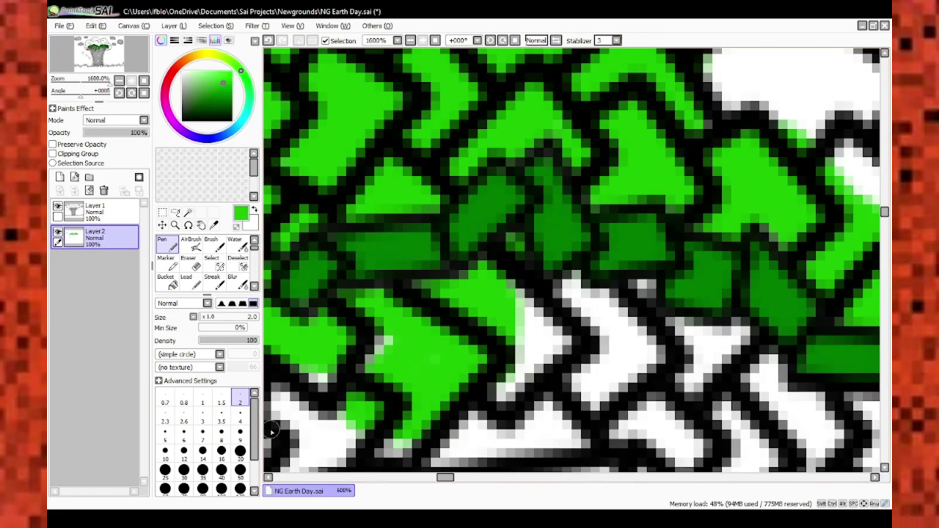
left_click(165, 433)
scroll(522, 318, "down", 1)
scroll(522, 319, "up", 1)
scroll(594, 335, "down", 1)
scroll(532, 231, "up", 1)
key("bracketleft")
key("bracketleft")
key("bracketleft")
key("bracketleft")
key("bracketleft")
key("bracketleft")
key("bracketleft")
key("bracketleft")
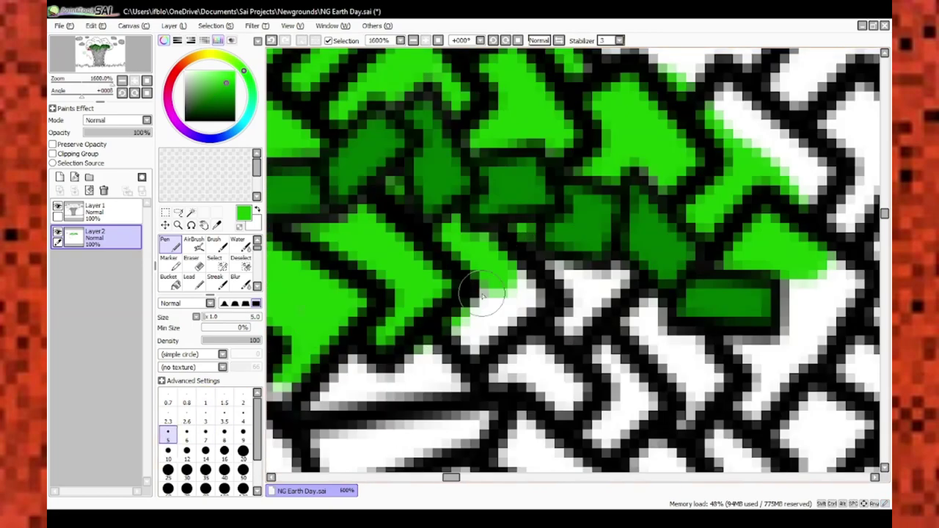
Fill the blocks around and beneath the dark green strip's right end with bright green, down to the clump's lower outline
scroll(482, 296, "down", 2)
scroll(470, 278, "up", 1)
left_click_drag(564, 354, 660, 293)
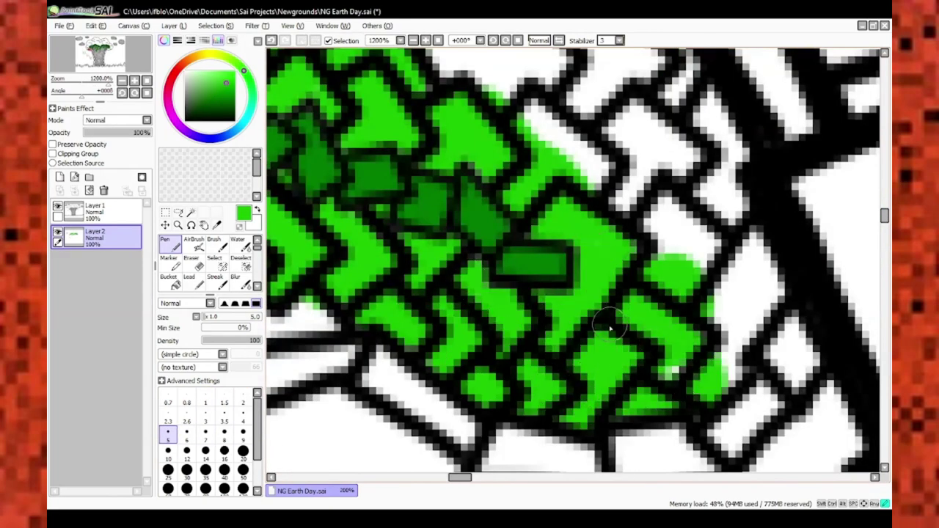
scroll(573, 323, "right", 2)
left_click_drag(588, 367, 558, 331)
Fill the lower-left clump's upper blocks with bright green up to the branch, using brush size 8 and then 5 for the edges
scroll(371, 158, "down", 4)
scroll(414, 172, "up", 2)
key("bracketright")
key("bracketright")
key("bracketright")
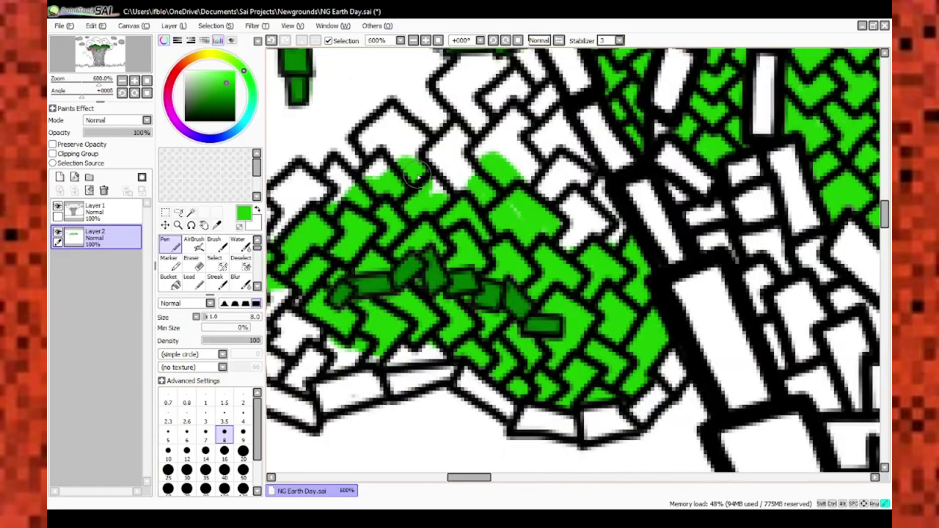
scroll(587, 187, "down", 1)
scroll(496, 237, "up", 2)
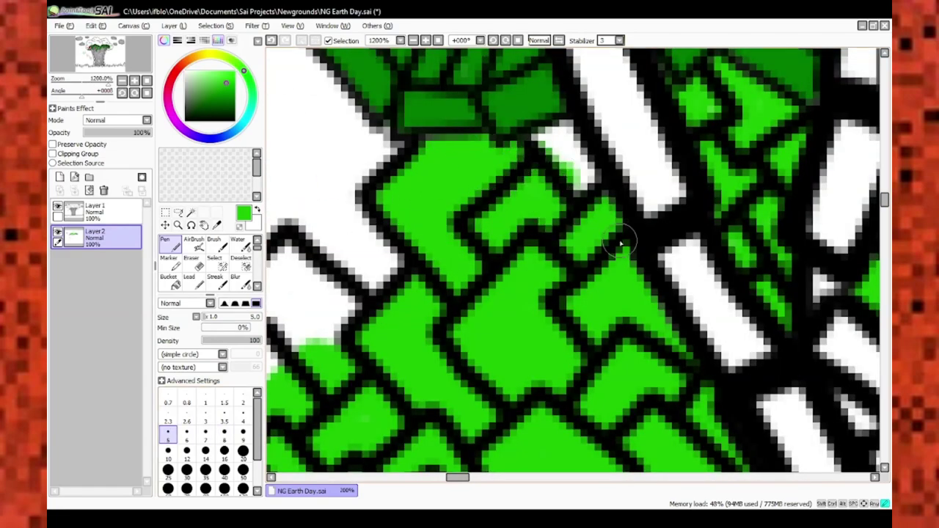
Fill the remaining white blocks along the lower-left clump's upper and left edges with bright green
scroll(620, 244, "down", 4)
scroll(461, 366, "up", 3)
scroll(575, 244, "down", 4)
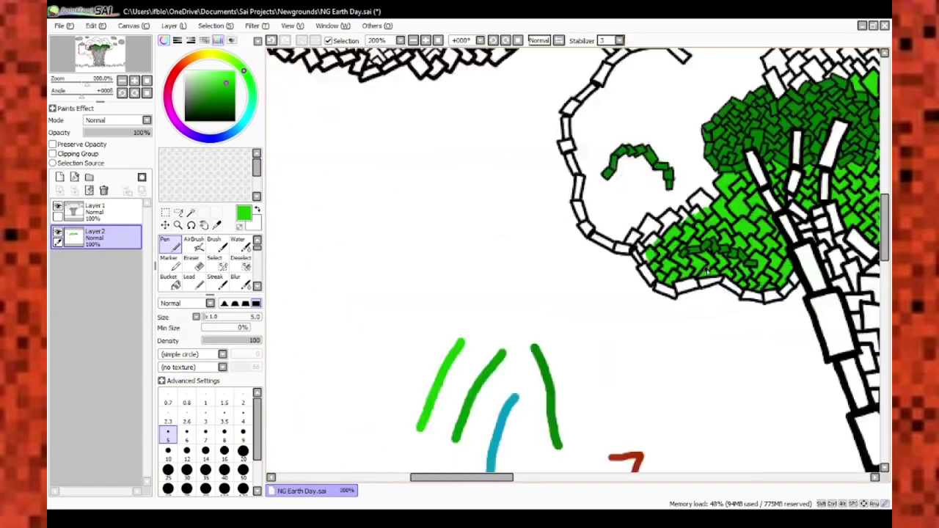
scroll(658, 138, "up", 4)
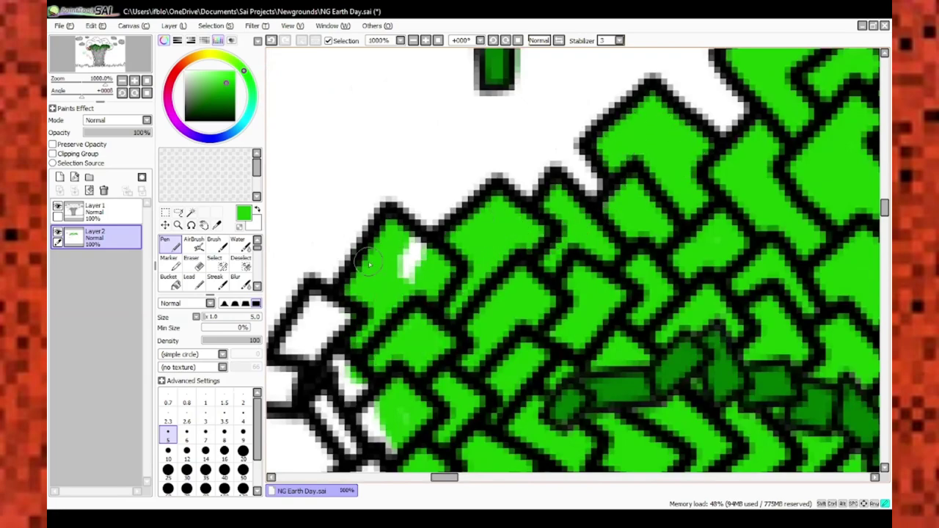
scroll(370, 264, "up", 1)
Fill the left part of the white blocks rising above the upper-left dark green clump with bright green at brush size 5
scroll(462, 377, "down", 4)
scroll(382, 270, "up", 3)
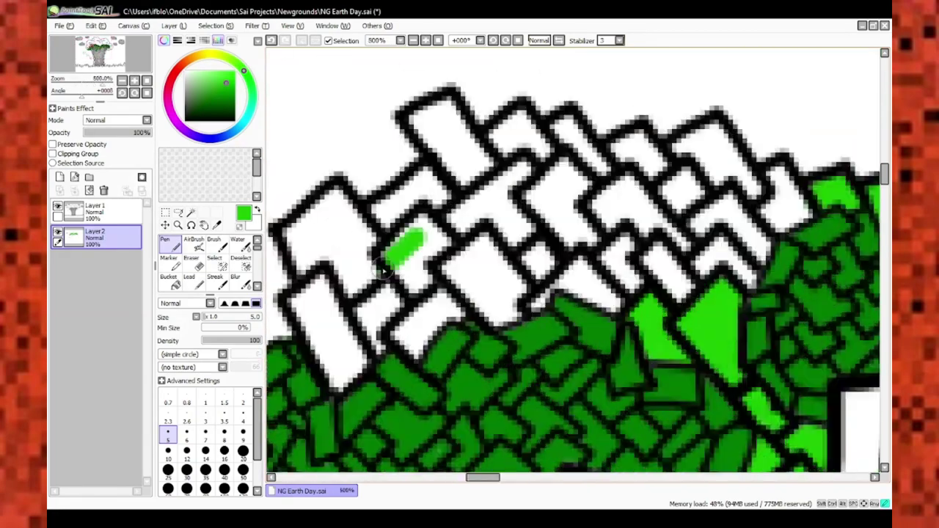
scroll(382, 270, "up", 3)
scroll(379, 250, "down", 2)
scroll(367, 250, "up", 1)
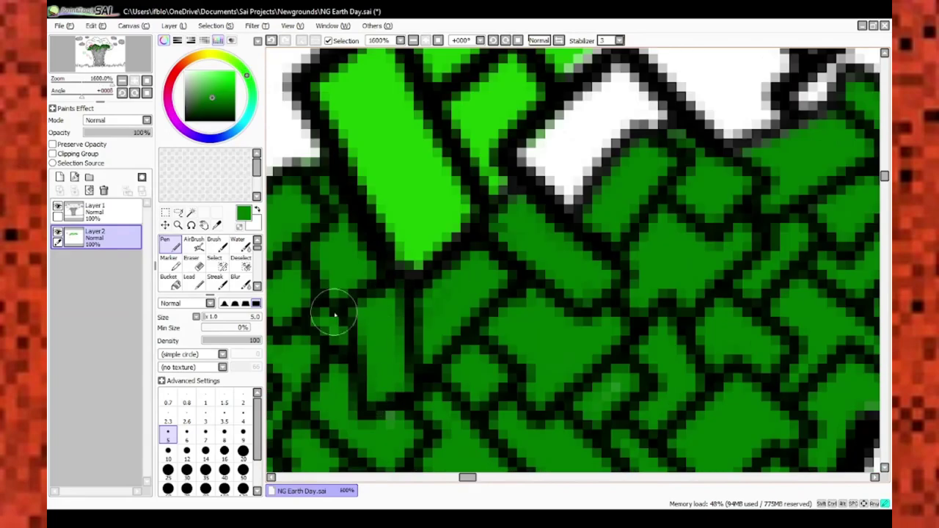
scroll(352, 249, "down", 2)
scroll(343, 248, "up", 1)
scroll(352, 235, "up", 2)
scroll(378, 184, "down", 2)
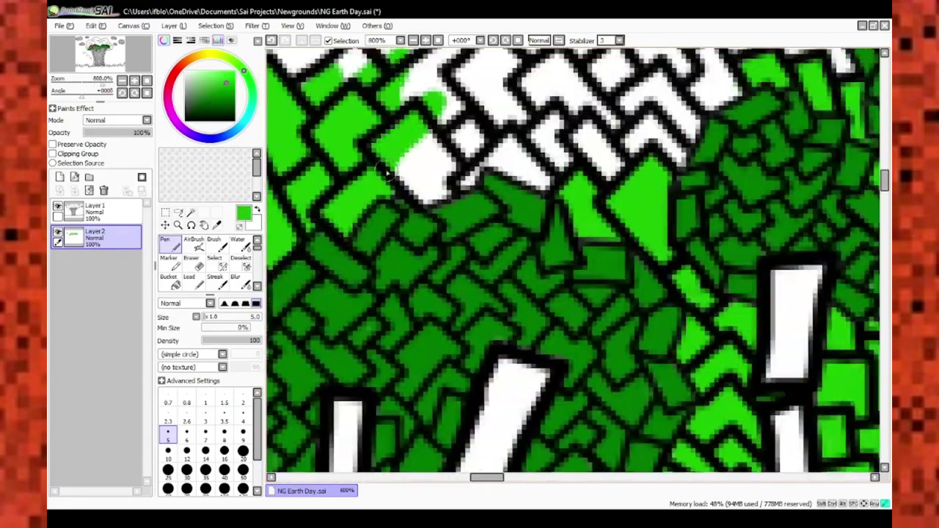
Fill the rest of the blocks above the upper-left dark green clump with bright green, finishing the small ones at brush size 4
scroll(411, 191, "up", 2)
scroll(438, 157, "down", 1)
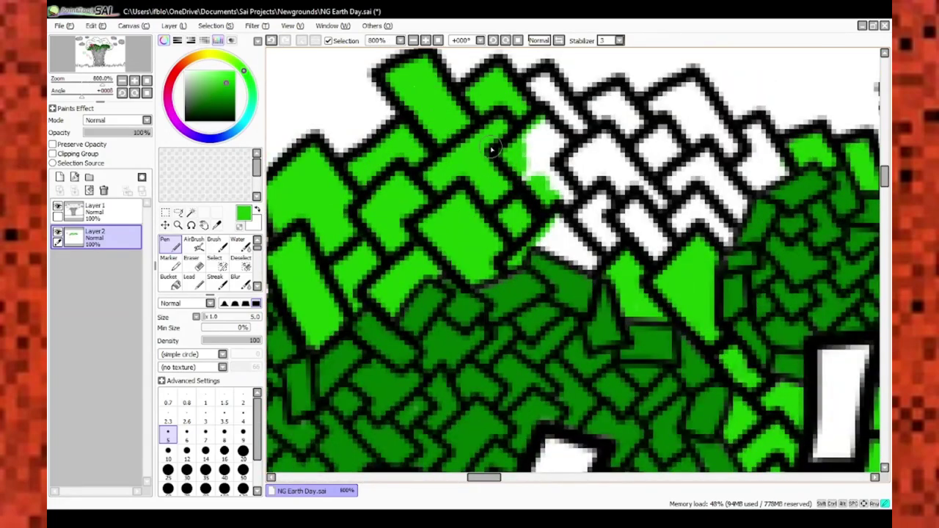
scroll(587, 206, "up", 4)
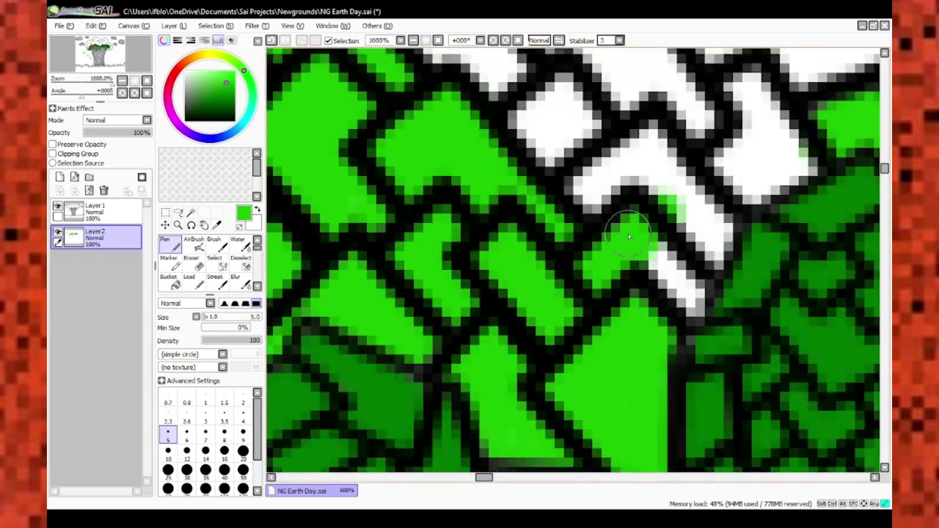
scroll(615, 177, "down", 4)
key("bracketleft")
scroll(583, 239, "up", 4)
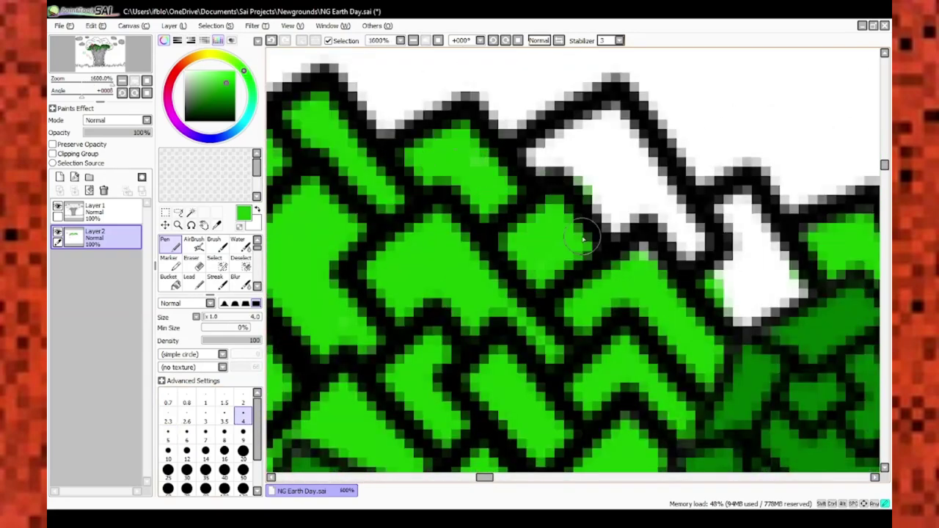
Ink black blocks on Layer1 at size 3 beside the rightmost branch, from beneath the dark green clump down to the foliage outline
scroll(640, 232, "down", 8)
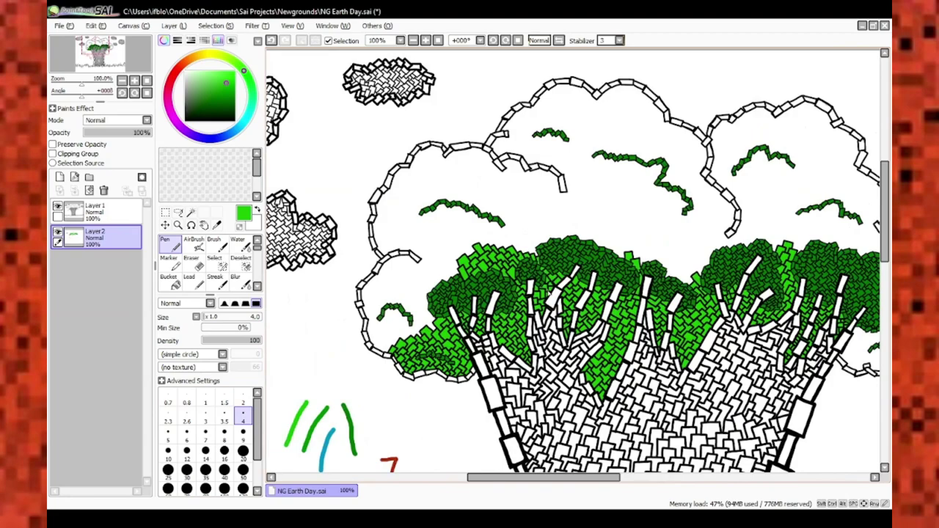
left_click(106, 221)
scroll(581, 208, "up", 8)
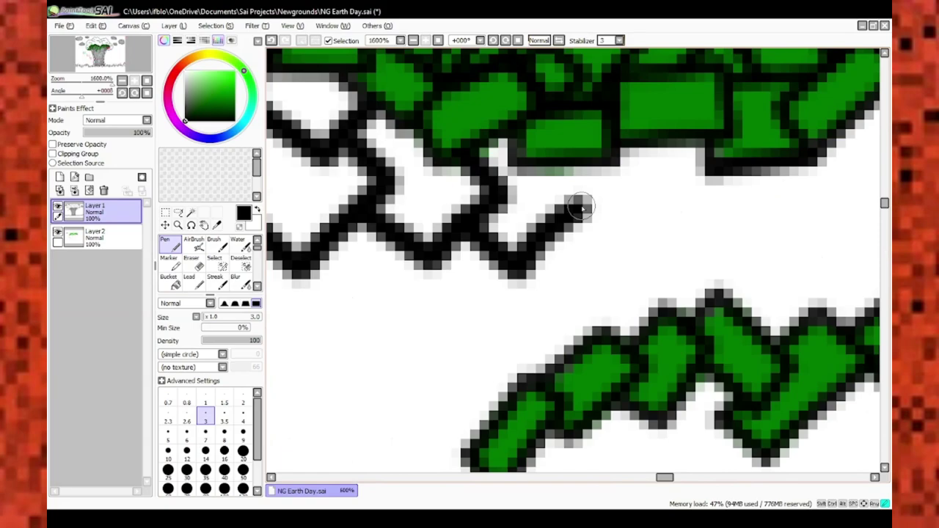
left_click_drag(580, 208, 415, 216)
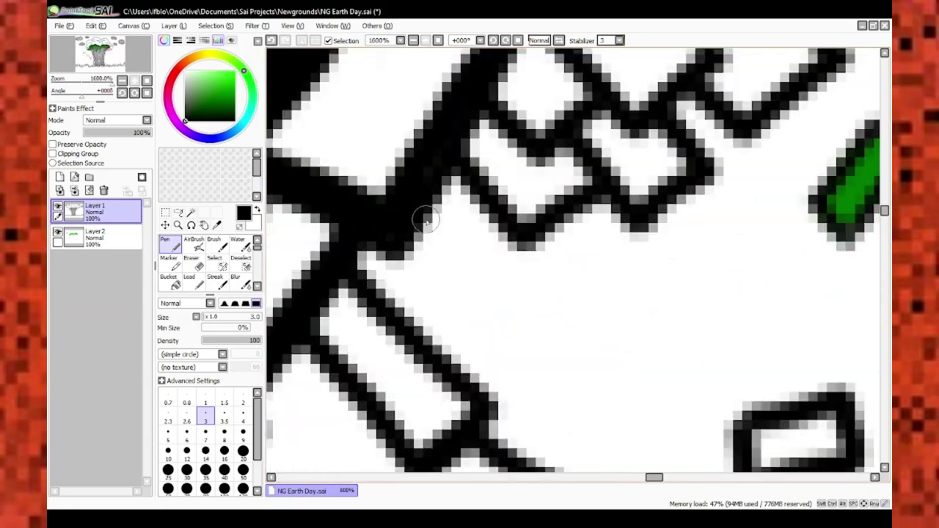
scroll(433, 235, "down", 3)
scroll(453, 260, "up", 2)
scroll(453, 260, "up", 1)
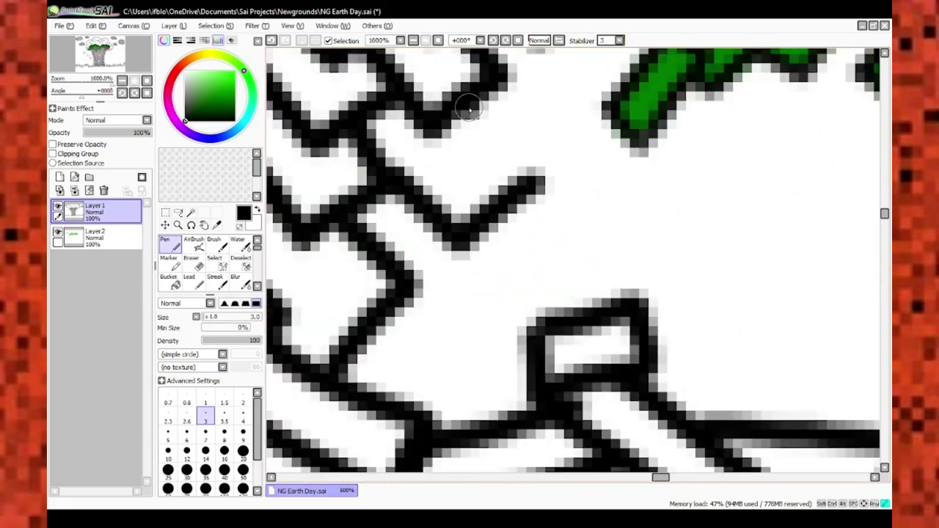
scroll(507, 197, "down", 2)
scroll(591, 326, "up", 3)
scroll(591, 327, "down", 2)
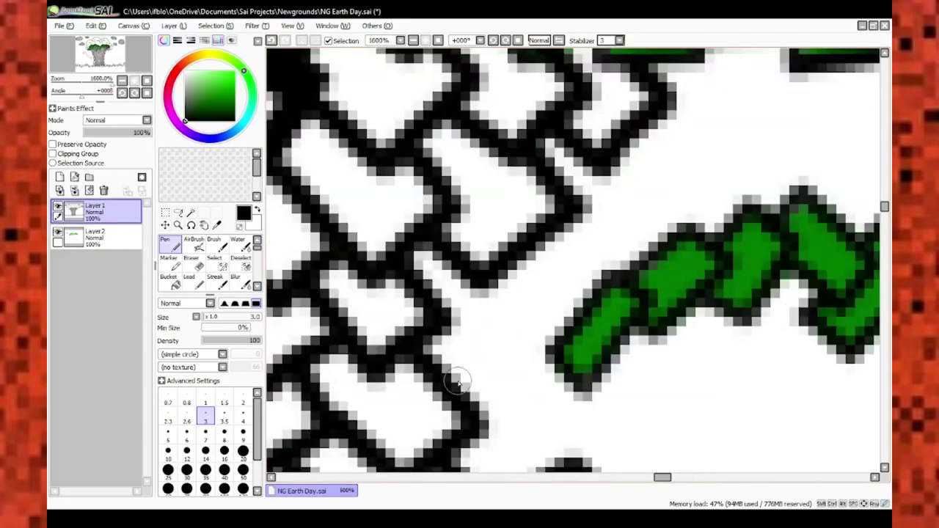
Ink black blocks between the right dark green clump's underside and the dark green strip, continuing along the strip to its right end
scroll(513, 285, "up", 2)
scroll(514, 285, "down", 2)
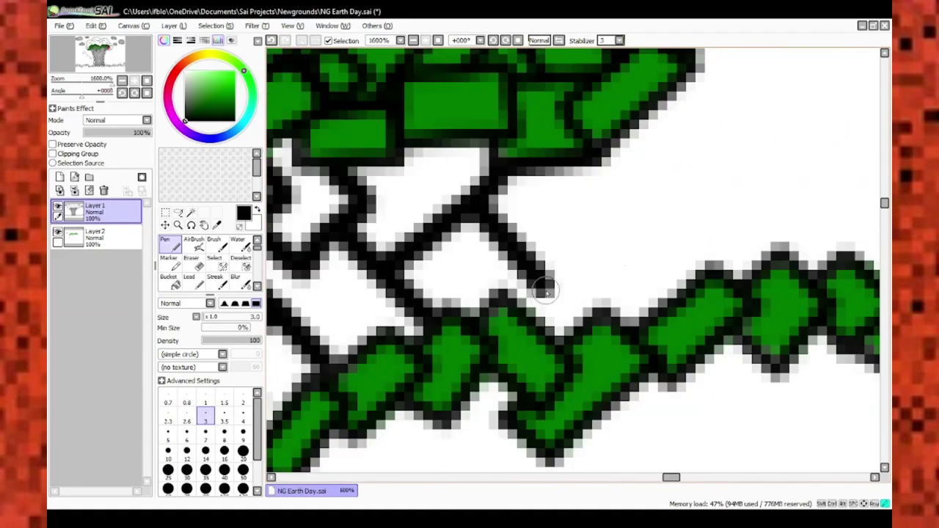
scroll(637, 296, "up", 2)
scroll(637, 296, "down", 1)
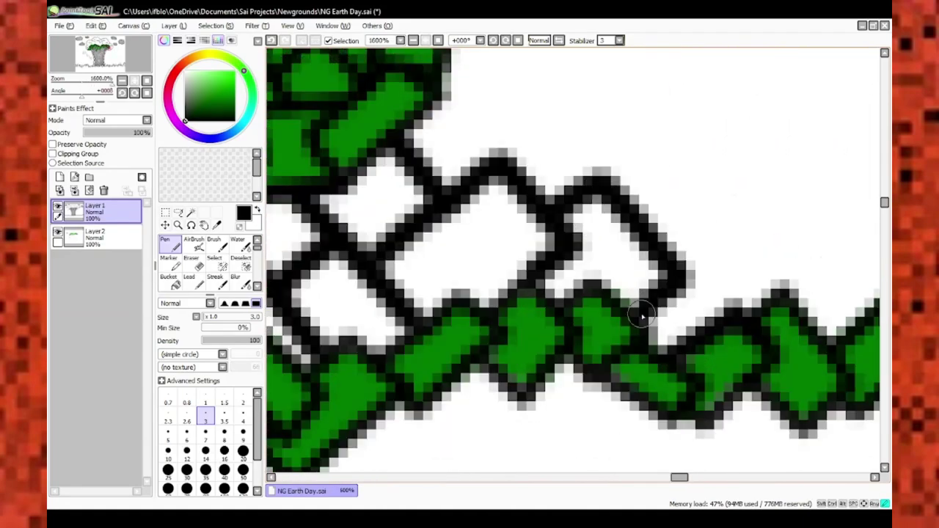
scroll(637, 295, "up", 1)
scroll(396, 254, "down", 2)
scroll(397, 253, "up", 2)
scroll(397, 254, "down", 2)
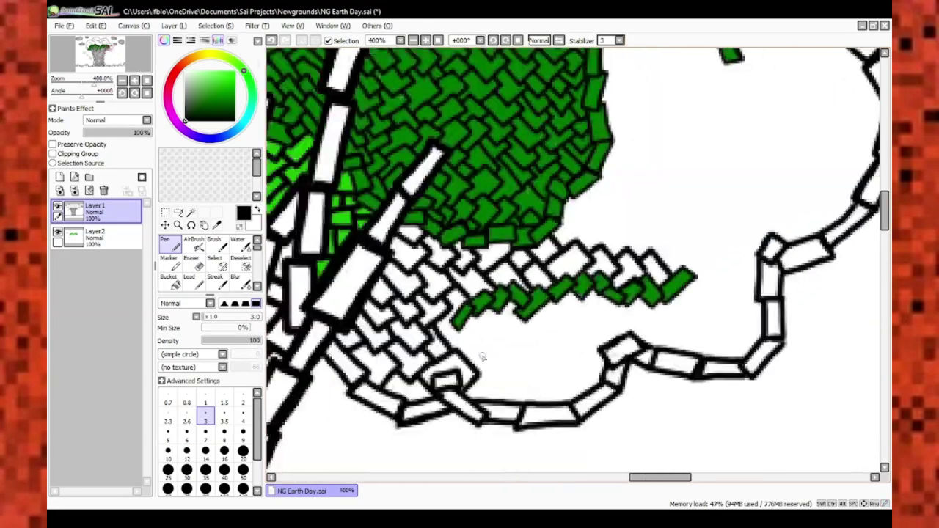
Ink black blocks beneath the dark green strip, filling the area down to the lower-right foliage outline
scroll(498, 283, "up", 2)
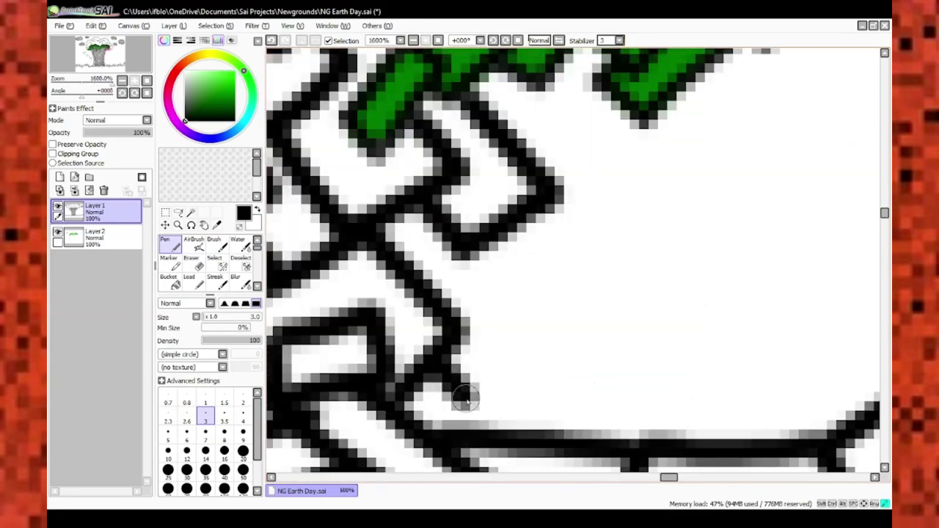
scroll(558, 249, "down", 2)
scroll(600, 281, "up", 2)
left_click_drag(600, 281, 452, 303)
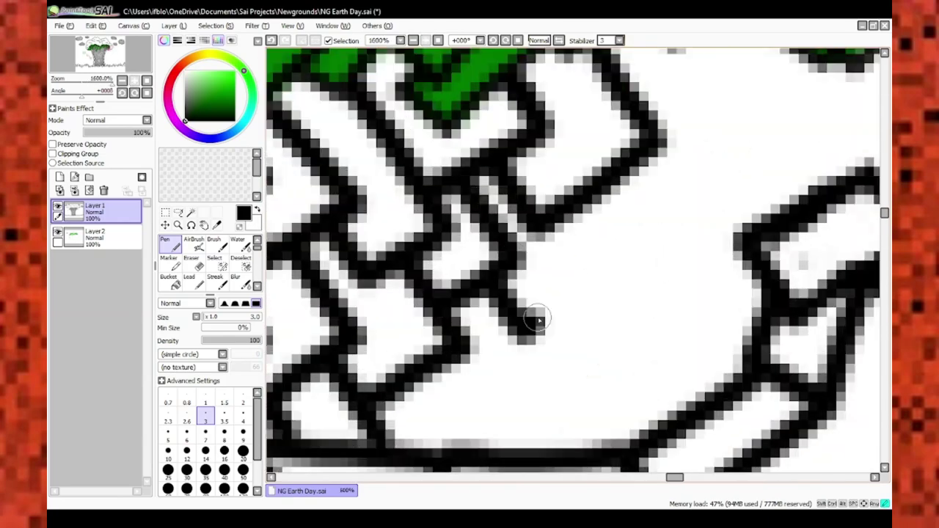
scroll(538, 319, "down", 5)
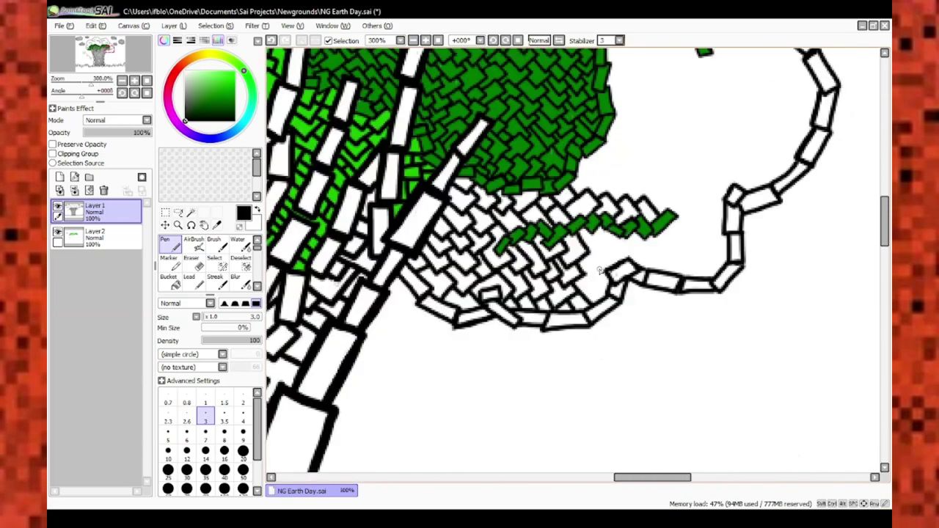
scroll(619, 192, "up", 5)
scroll(499, 314, "down", 5)
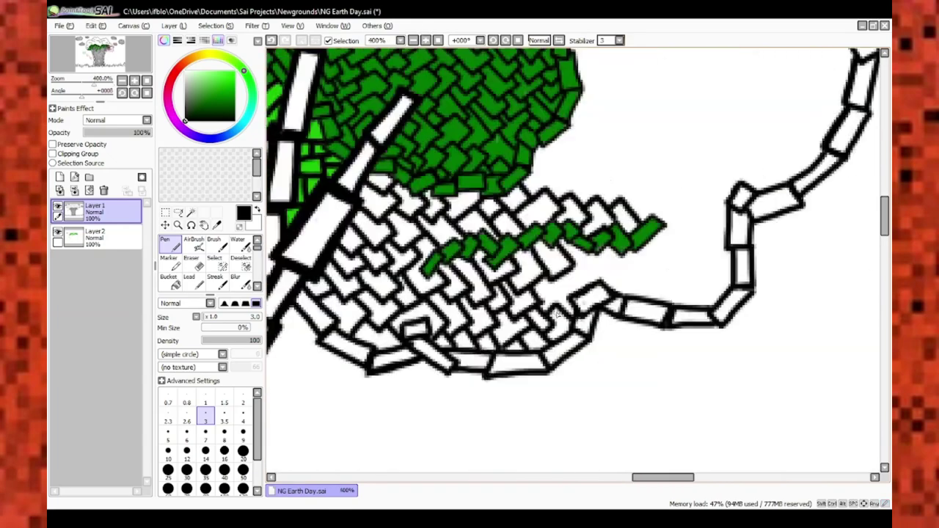
scroll(543, 305, "up", 5)
scroll(543, 305, "down", 4)
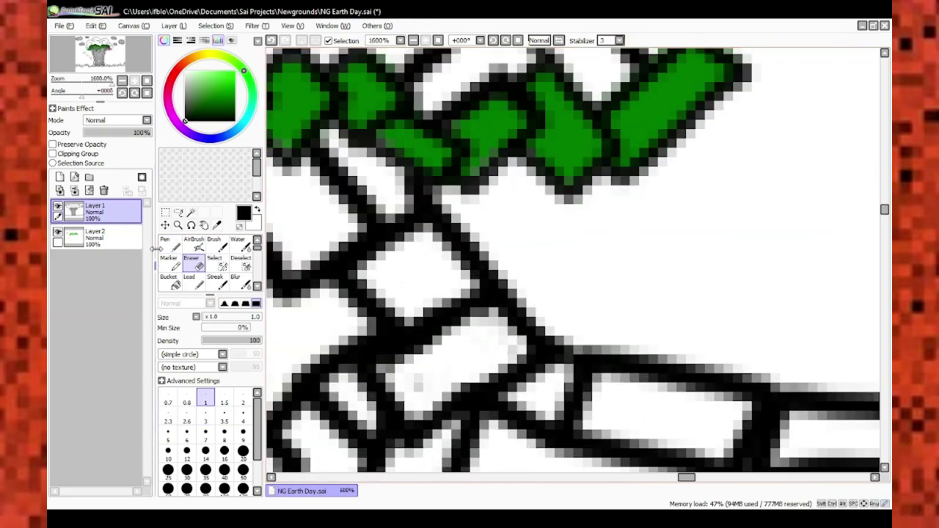
Ink black blocks past the dark green strip's right end, across to the vertical part of the foliage outline
scroll(631, 293, "up", 4)
scroll(538, 403, "down", 3)
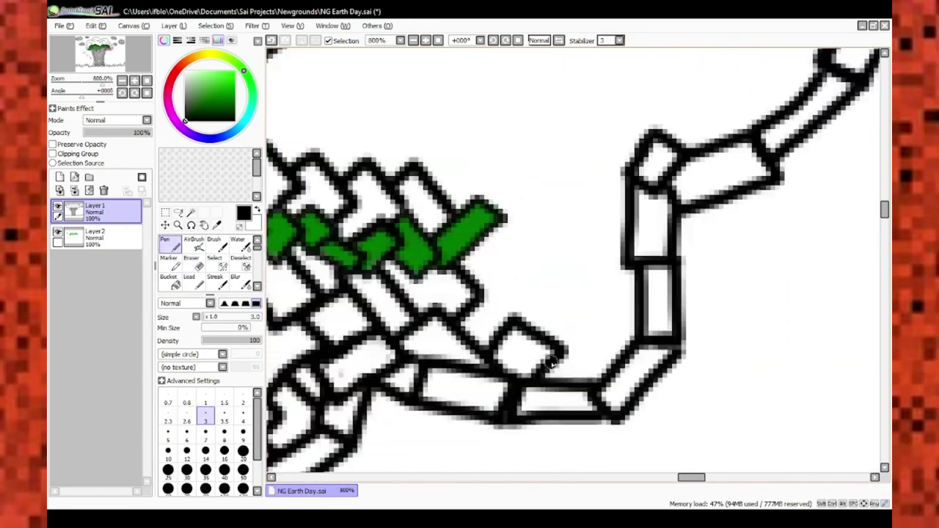
scroll(517, 345, "up", 3)
scroll(518, 345, "up", 2)
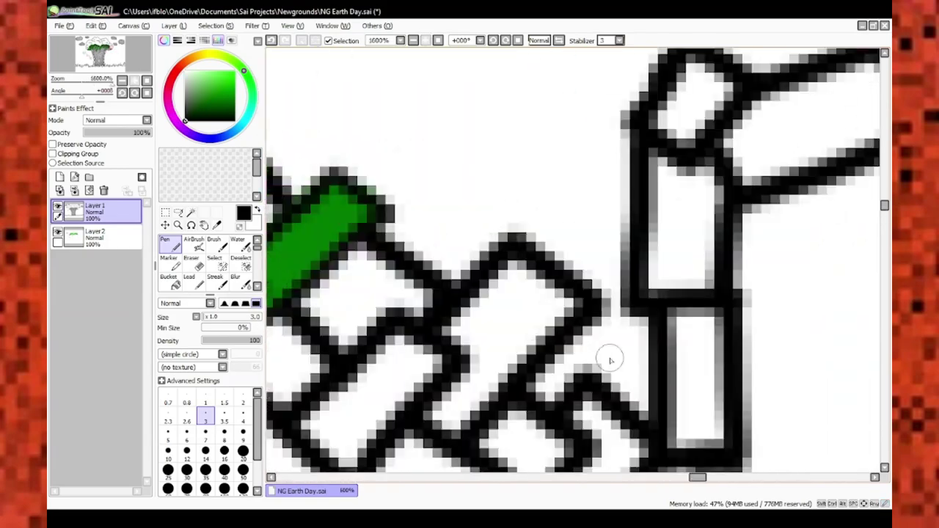
Ink black blocks on Layer1 at size 3 from the right dark green clump's lower-right side across to the foliage outline's inward notch
left_click_drag(610, 360, 534, 346)
left_click_drag(543, 276, 499, 263)
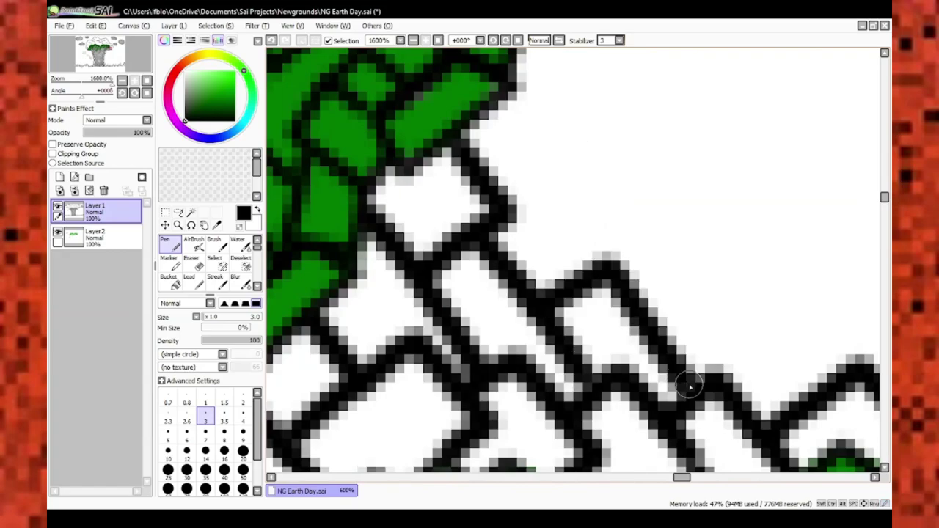
scroll(690, 388, "down", 5)
scroll(505, 189, "up", 5)
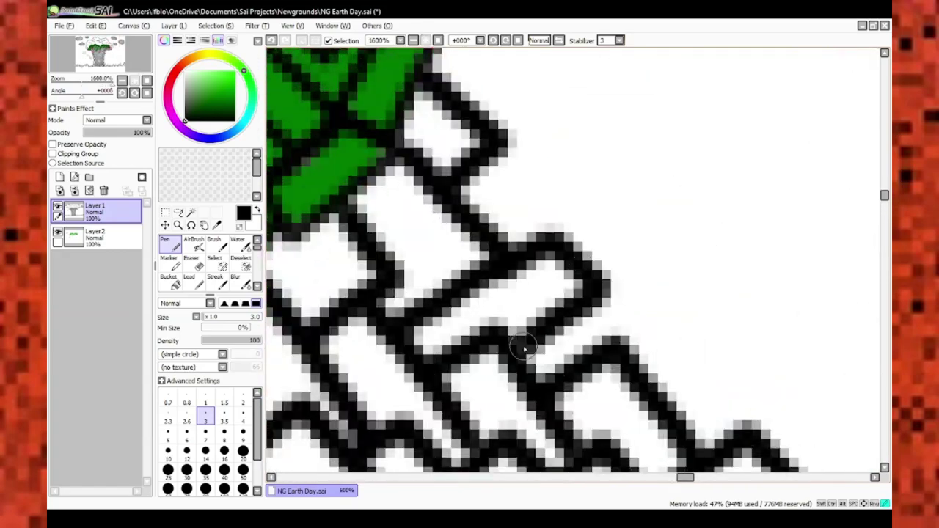
scroll(555, 366, "down", 3)
scroll(604, 285, "up", 2)
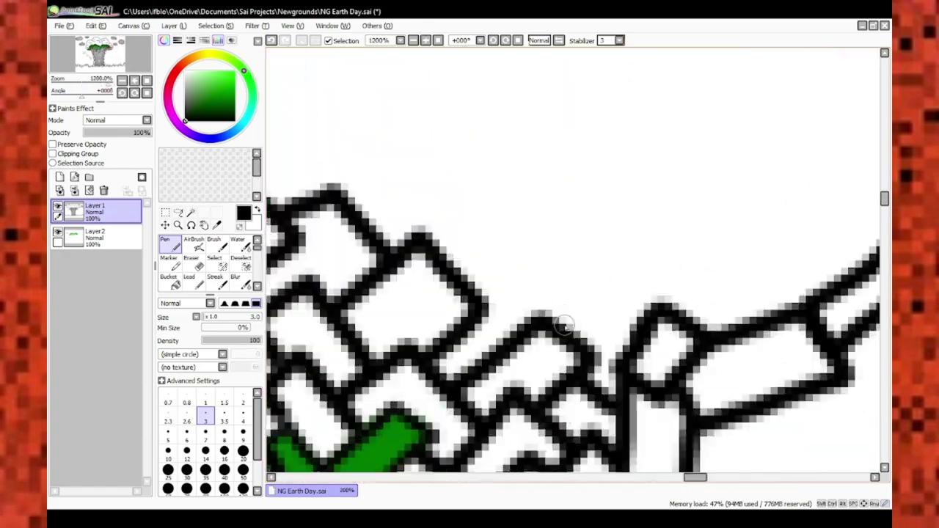
scroll(604, 286, "down", 3)
scroll(400, 217, "up", 4)
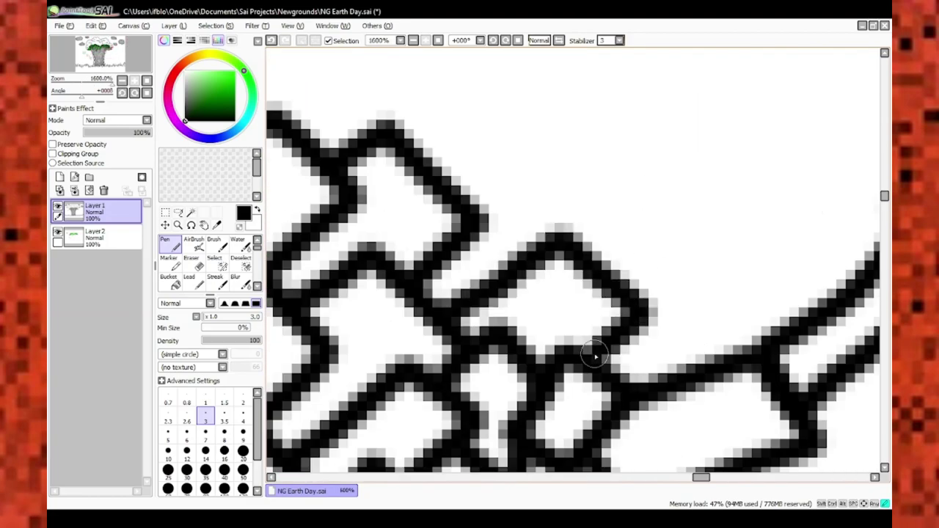
Ink black blocks along the inside of the right foliage outline, following its bulge up to the corner beneath the vertical outline piece
scroll(569, 199, "down", 2)
scroll(577, 260, "down", 3)
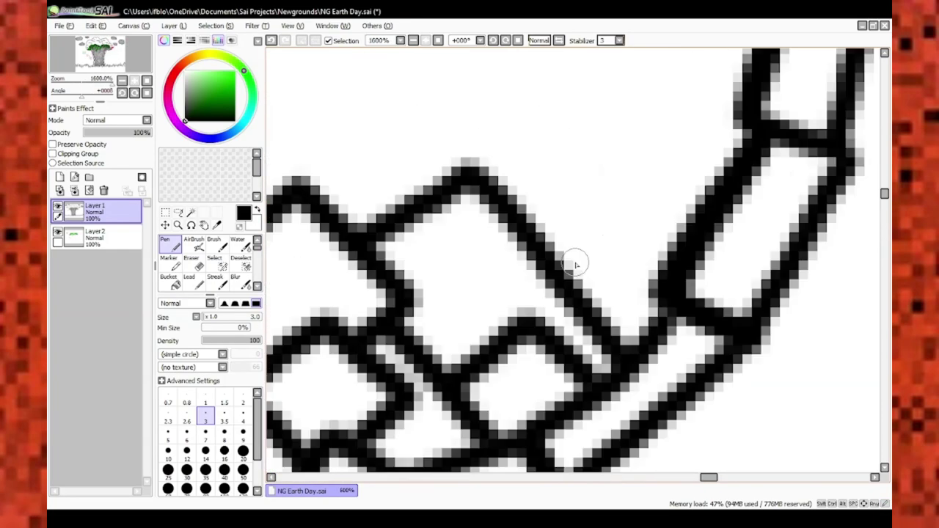
scroll(605, 287, "up", 3)
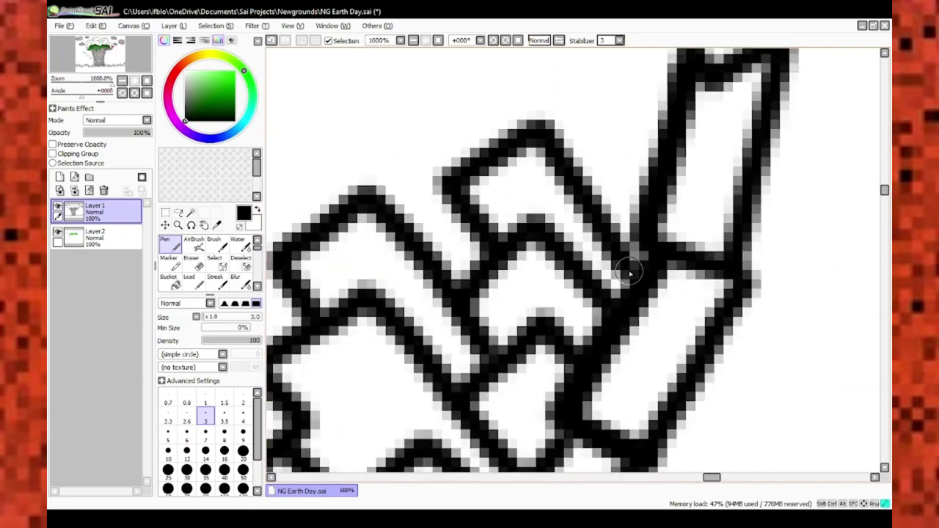
scroll(609, 272, "down", 4)
scroll(616, 250, "up", 4)
scroll(624, 227, "down", 3)
scroll(624, 224, "up", 3)
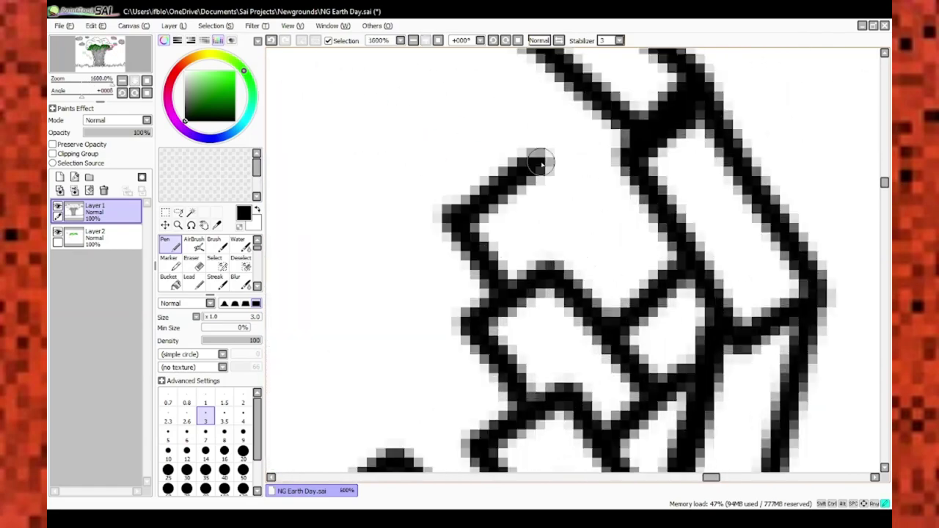
scroll(531, 261, "down", 2)
scroll(467, 286, "up", 3)
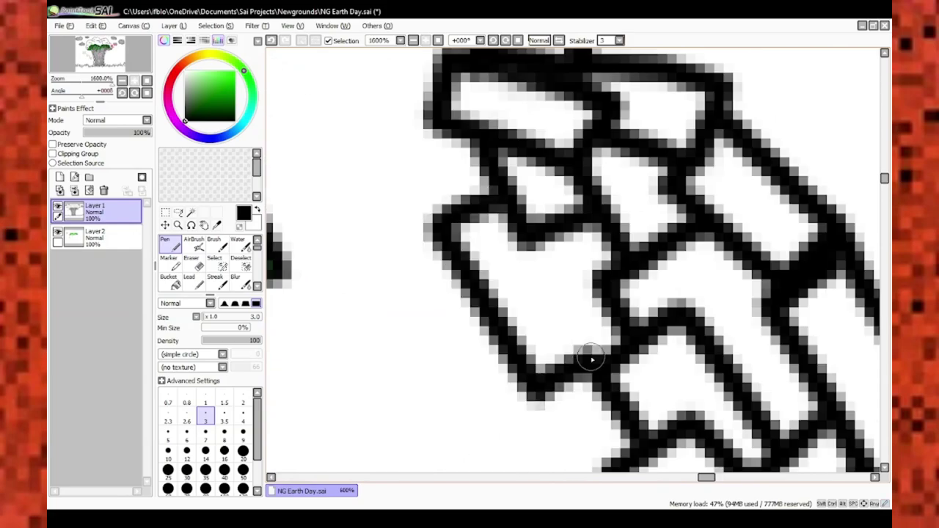
Ink more black blocks inward from the right outline bulge, joining them to the rows already drawn toward the dark green clump
scroll(591, 357, "down", 4)
scroll(551, 258, "up", 4)
scroll(555, 204, "down", 1)
left_click_drag(482, 202, 534, 297)
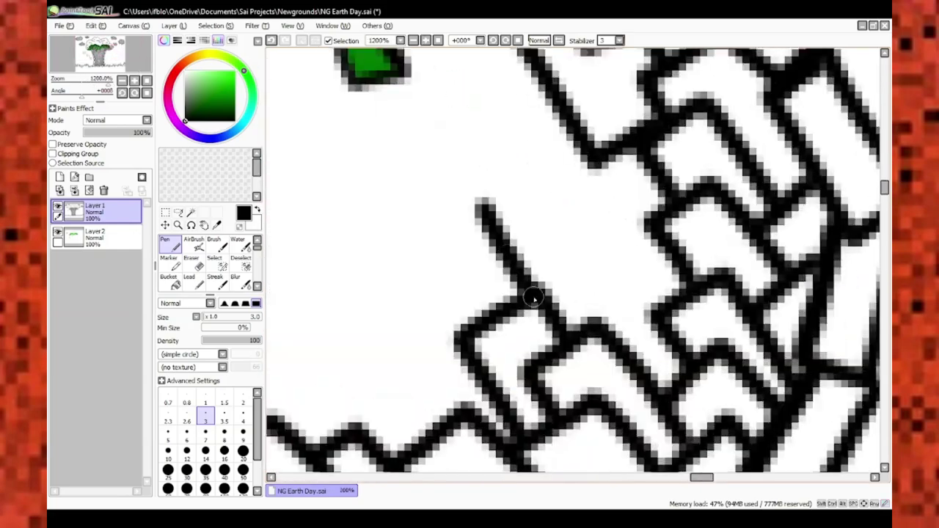
scroll(582, 288, "down", 4)
scroll(492, 307, "up", 5)
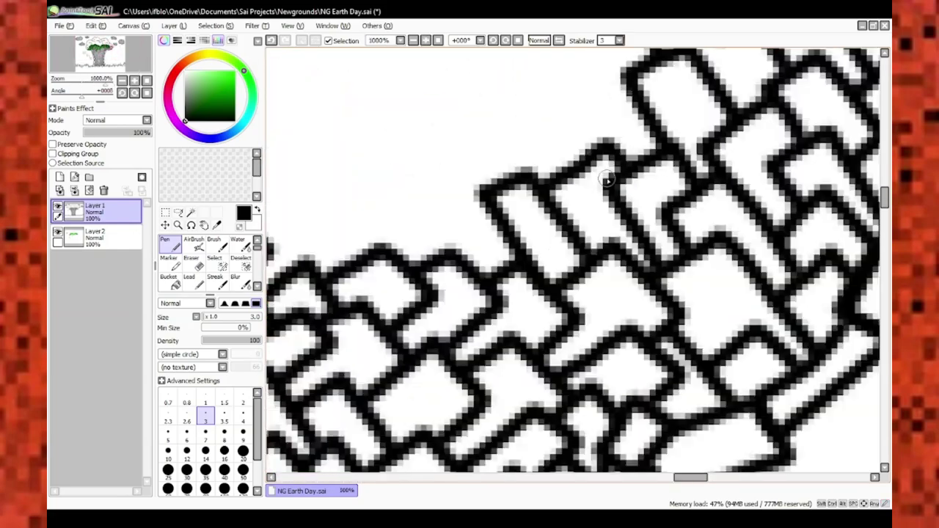
scroll(600, 145, "down", 5)
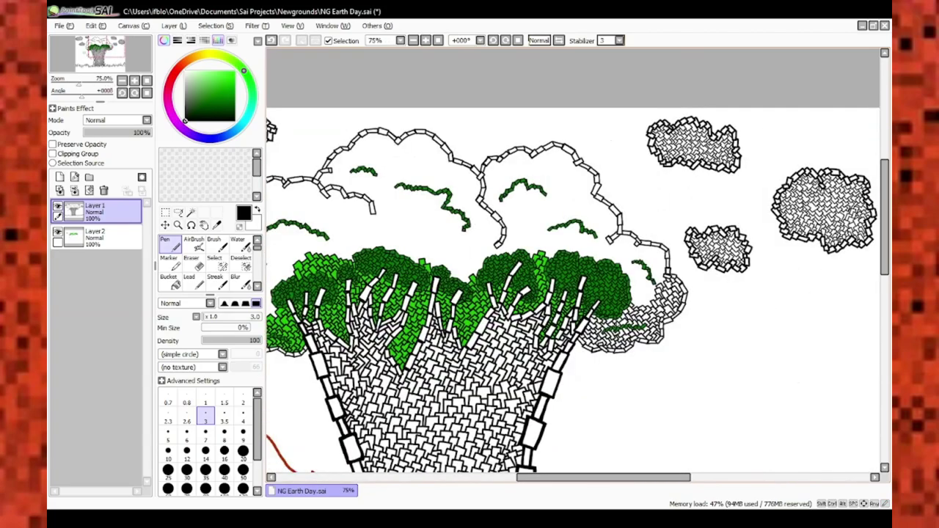
Ink black blocks from the dark green clump's right edge across to the lower end of the small dark green strip
scroll(609, 305, "up", 1)
scroll(609, 304, "up", 3)
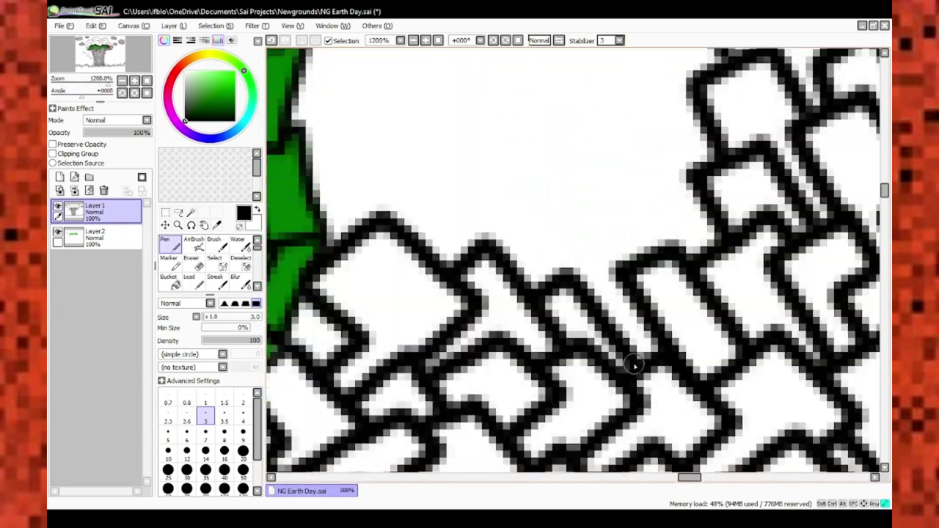
scroll(549, 273, "up", 1)
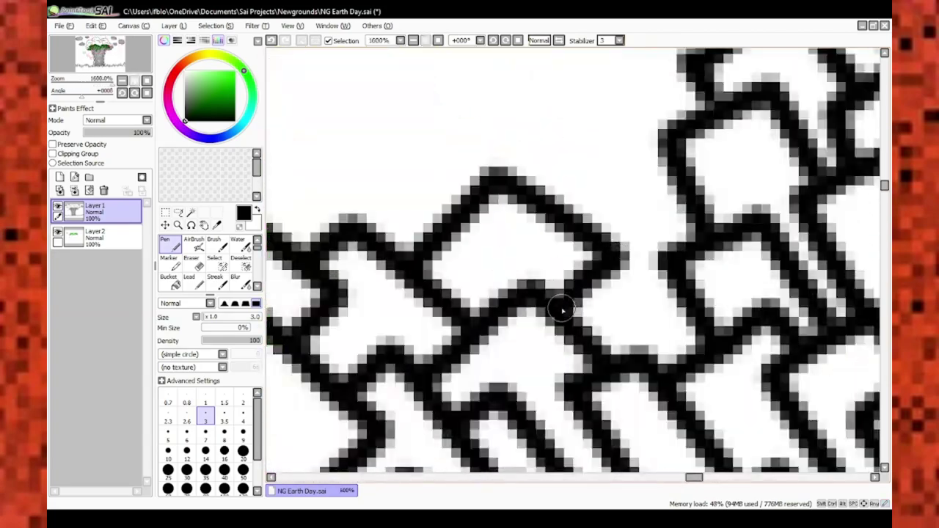
scroll(512, 342, "up", 5)
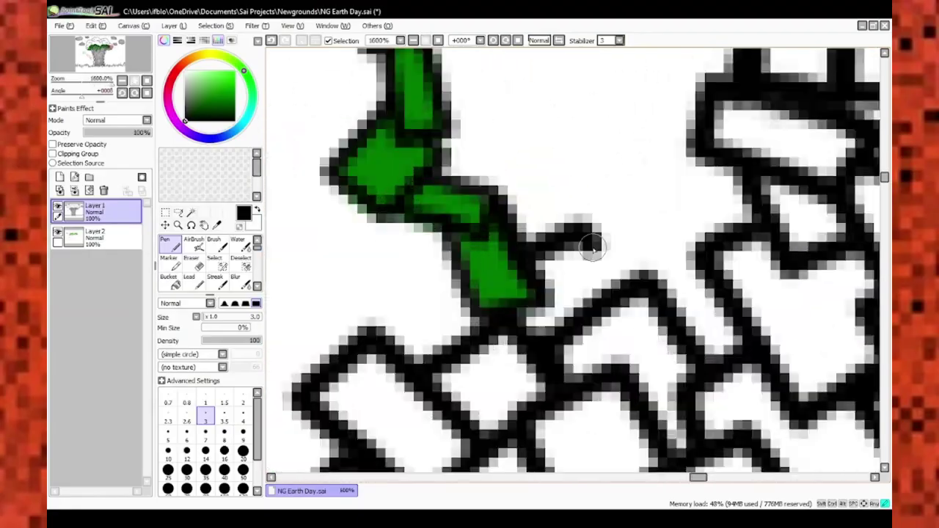
scroll(521, 277, "down", 2)
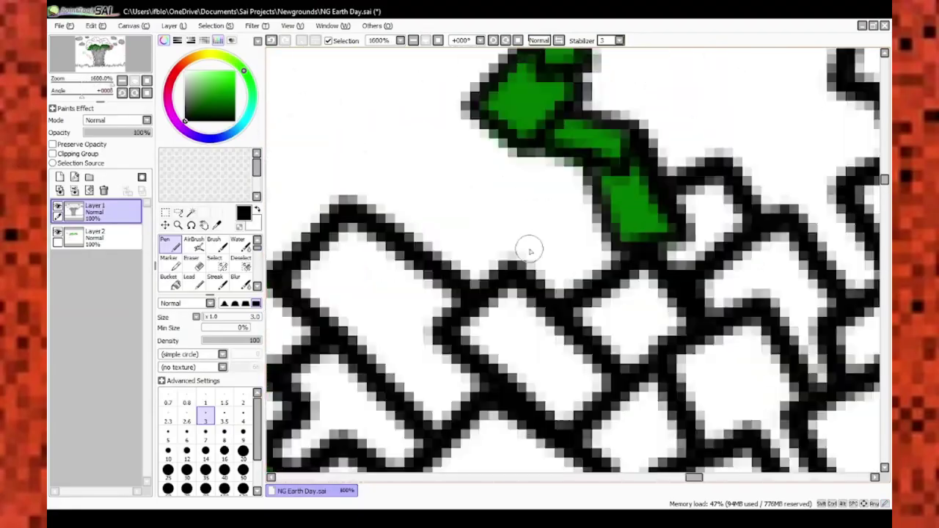
scroll(430, 226, "down", 1)
scroll(392, 234, "up", 2)
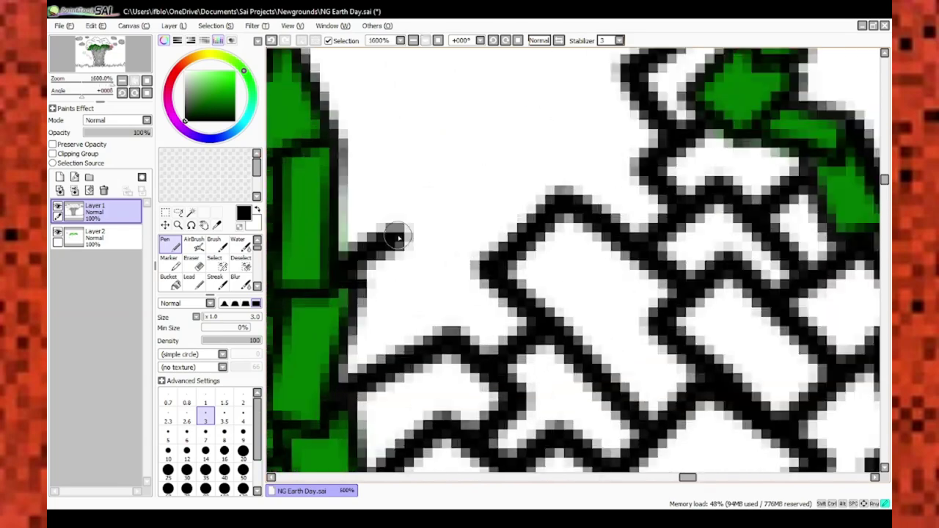
Ink black blocks on both sides of the small dark green strip's lower half, reaching the outline corner beyond it
scroll(441, 358, "down", 1)
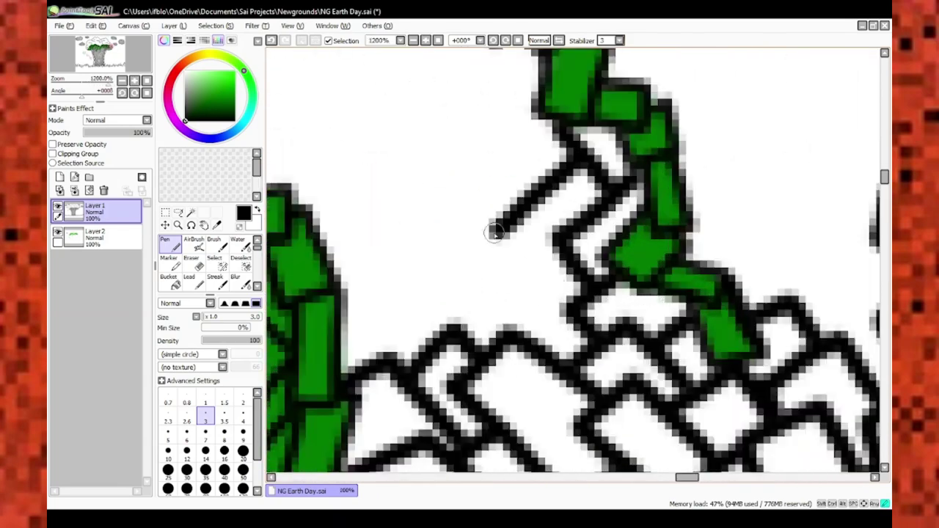
scroll(494, 233, "down", 3)
scroll(608, 310, "up", 3)
scroll(490, 297, "up", 1)
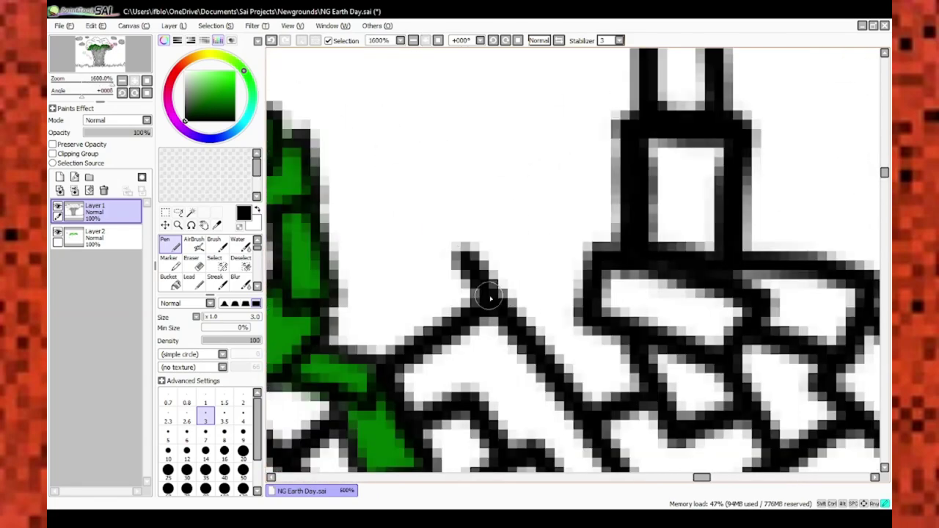
scroll(567, 250, "down", 4)
scroll(503, 293, "up", 3)
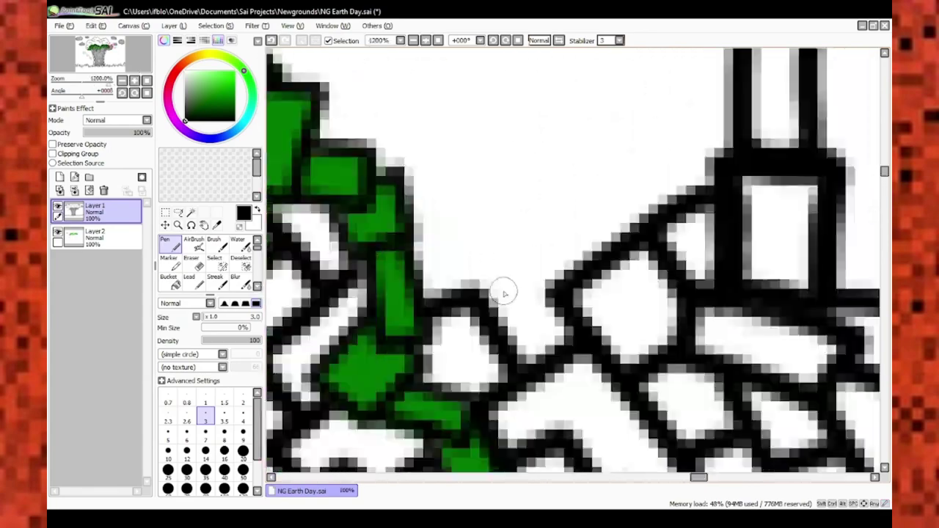
Ink black blocks between the small dark green strip and the vertical part of the foliage outline
scroll(539, 239, "down", 1)
scroll(539, 239, "down", 2)
scroll(540, 205, "up", 4)
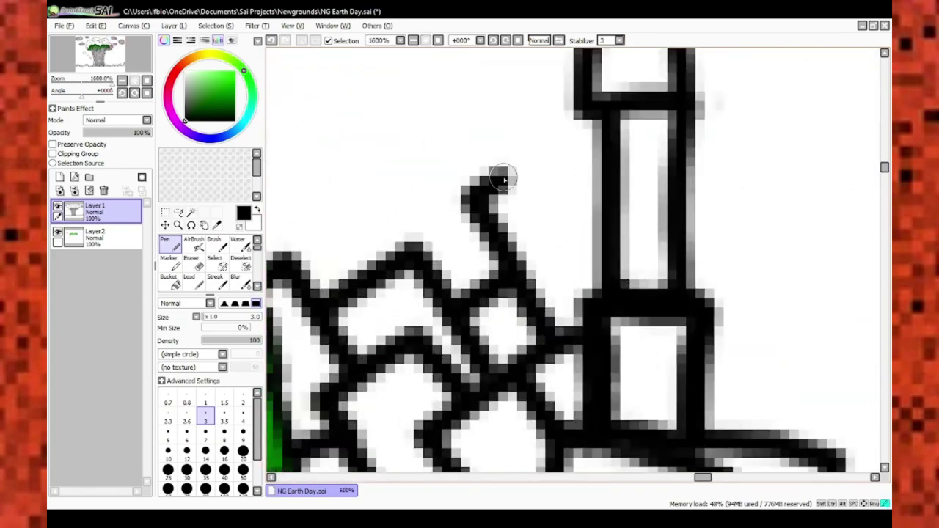
scroll(527, 248, "up", 1)
scroll(538, 188, "down", 3)
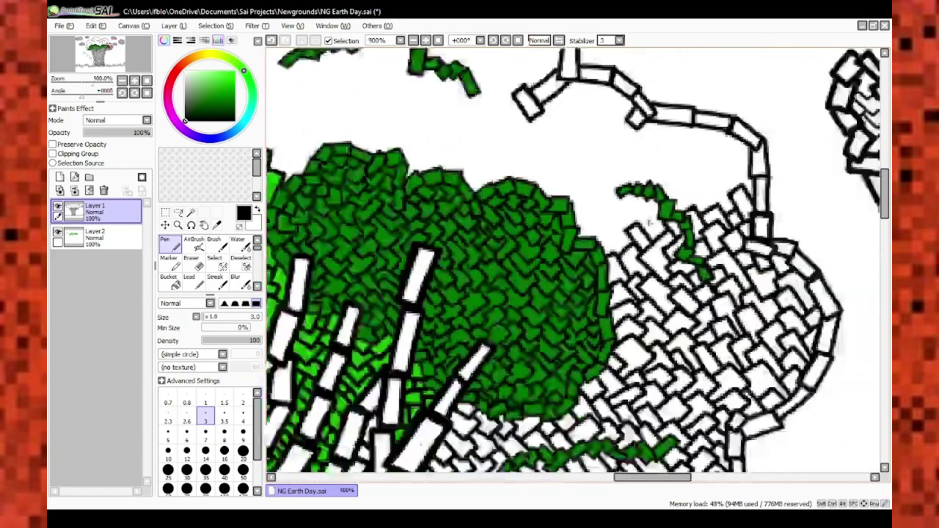
Ink black blocks beneath the small dark green strip's upper end and over to the dark green clump's upper-right edge
scroll(441, 201, "up", 3)
scroll(518, 134, "down", 1)
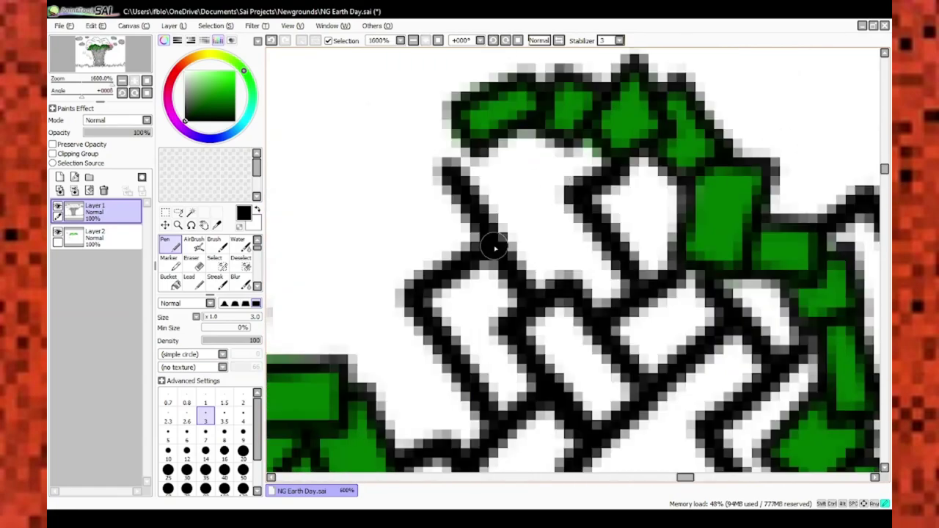
scroll(449, 233, "up", 1)
scroll(480, 109, "down", 4)
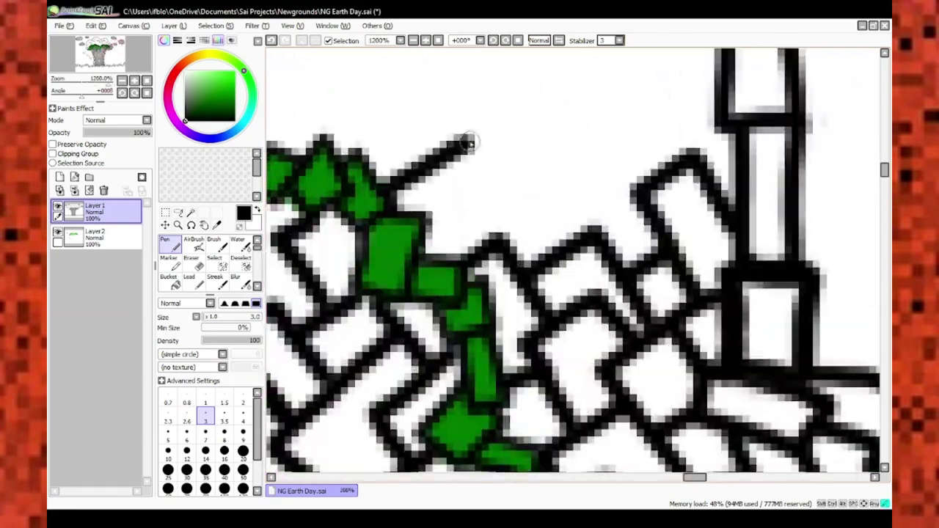
scroll(468, 143, "up", 1)
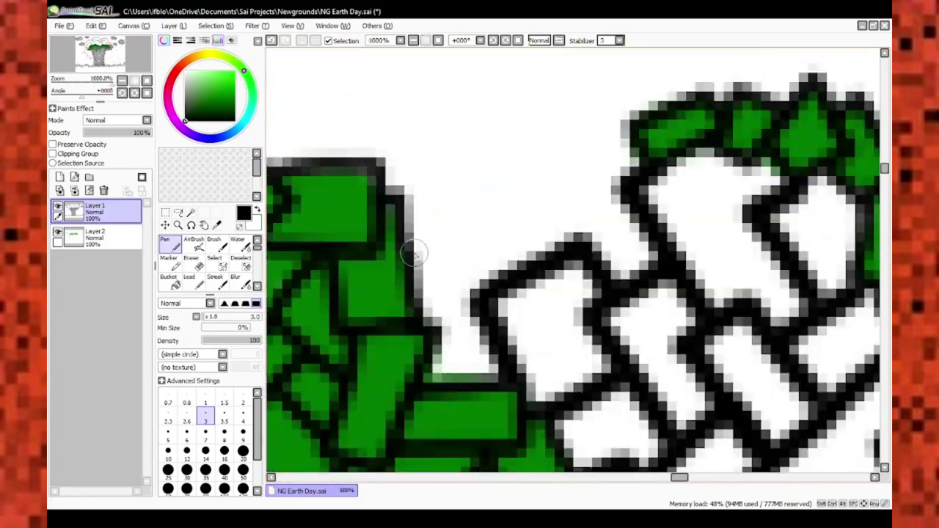
scroll(315, 261, "down", 5)
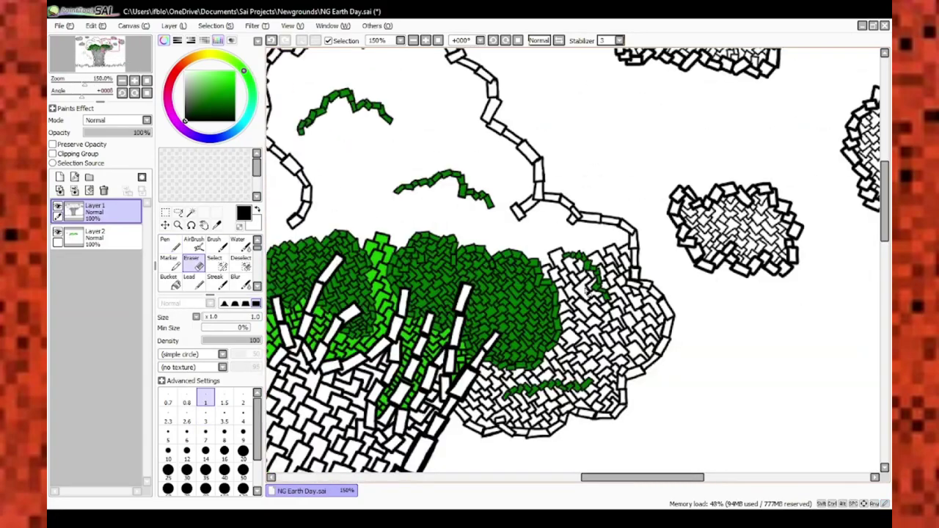
Ink black blocks above the small dark green strip, filling the area up to the foliage outline
scroll(587, 232, "up", 6)
key("n")
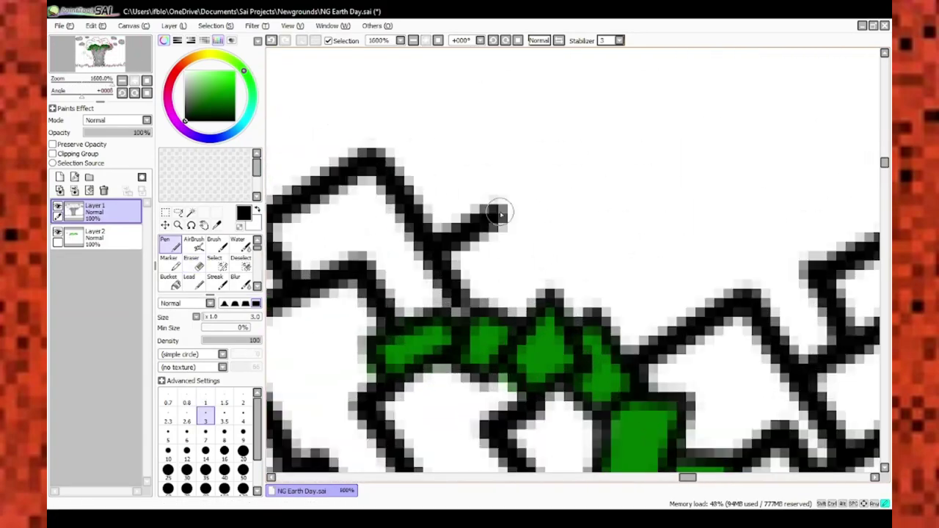
scroll(668, 306, "up", 2)
scroll(555, 309, "down", 5)
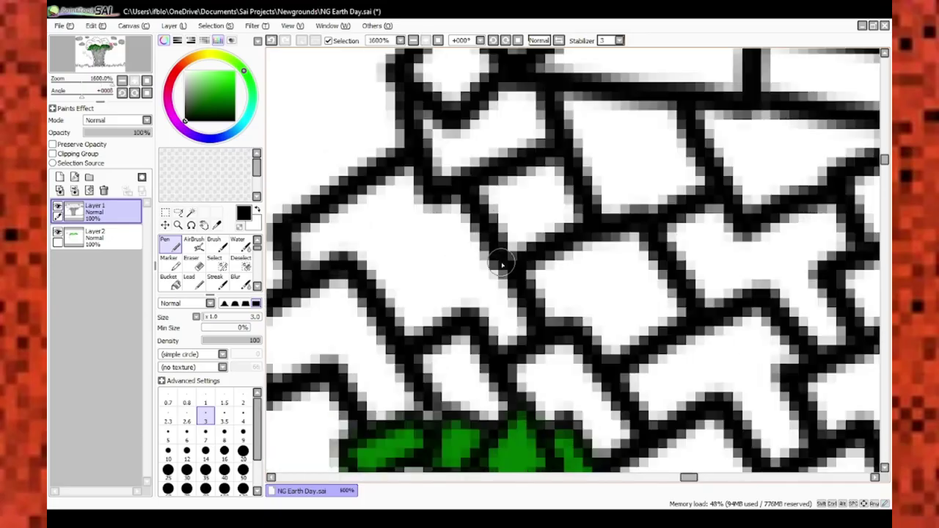
left_click_drag(501, 265, 402, 179)
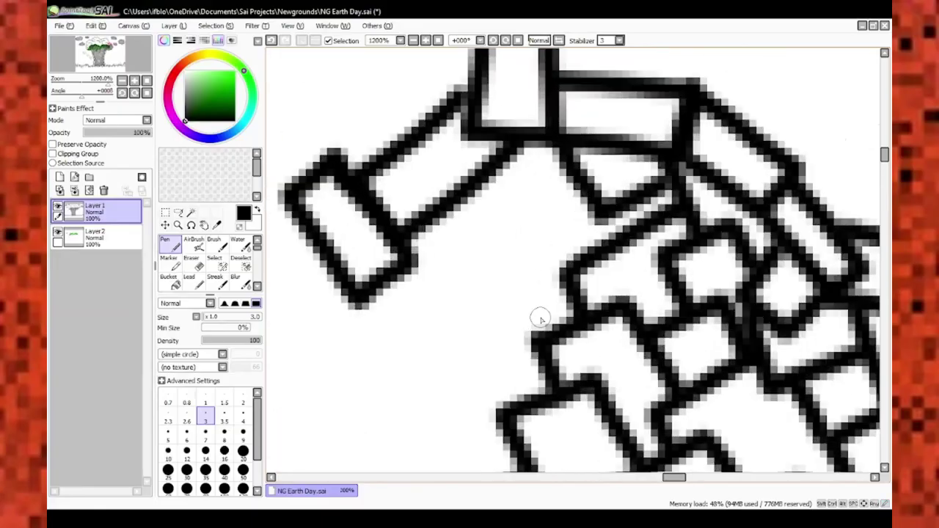
Ink black blocks between the outline's short inward spur and the dark green clump's top, touching them up with the size 1 Eraser
scroll(502, 193, "down", 10)
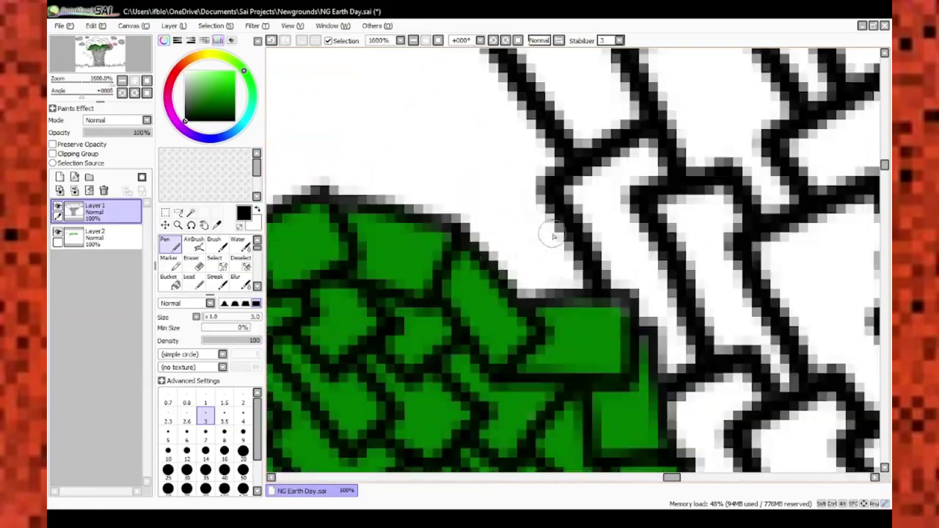
scroll(492, 241, "up", 10)
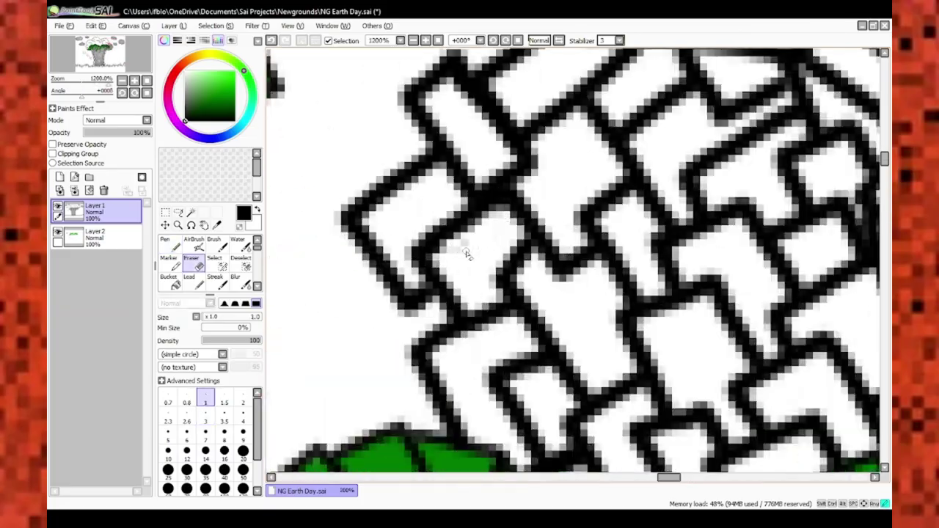
key("n")
scroll(470, 235, "down", 4)
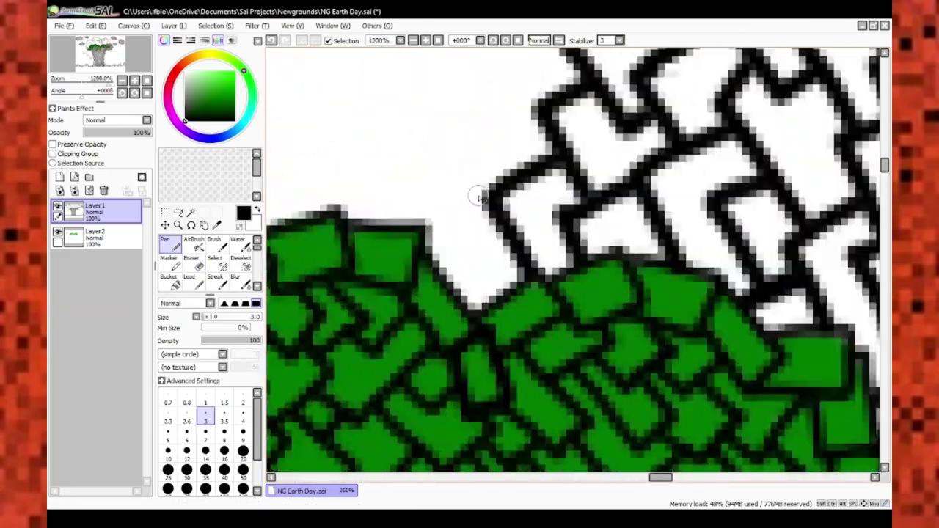
Ink black blocks above the dark green clump, continuing the pattern up toward the outline and touching them up with the size 1 Eraser
scroll(389, 210, "down", 6)
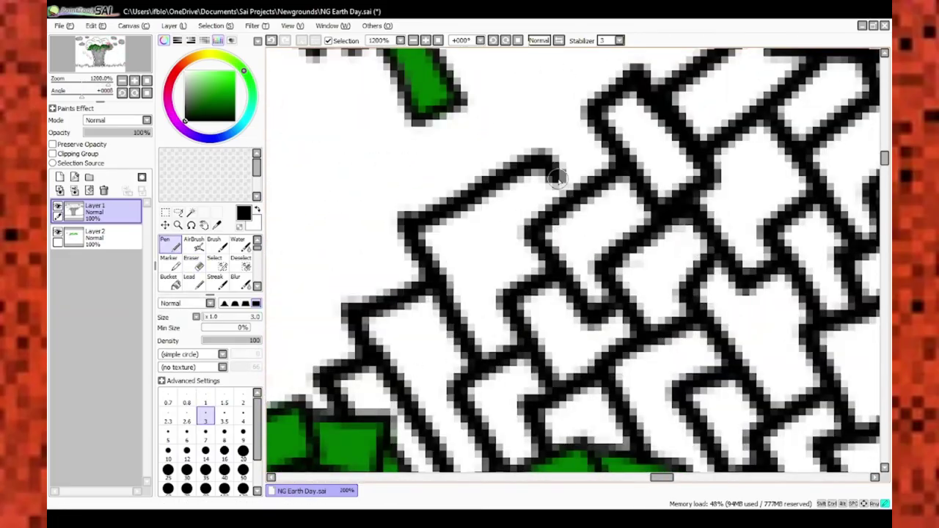
scroll(496, 222, "down", 4)
scroll(496, 223, "up", 10)
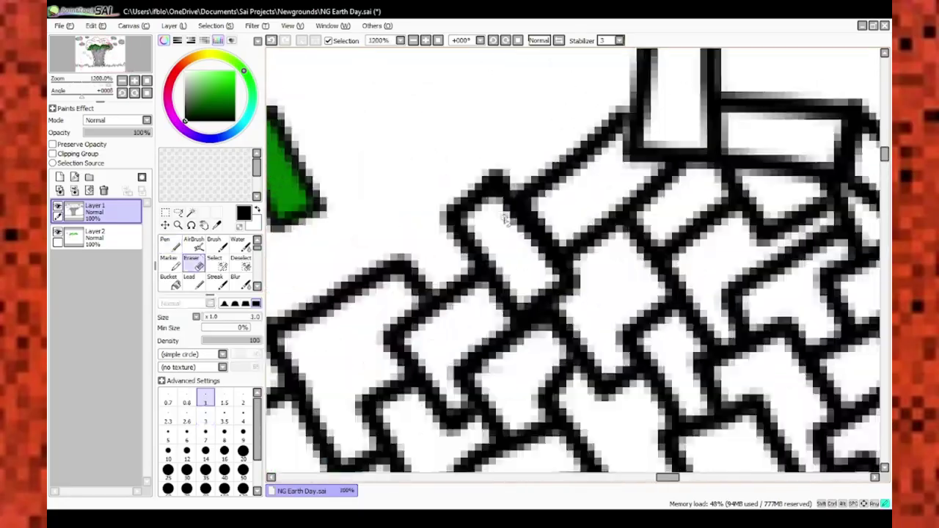
scroll(497, 223, "down", 8)
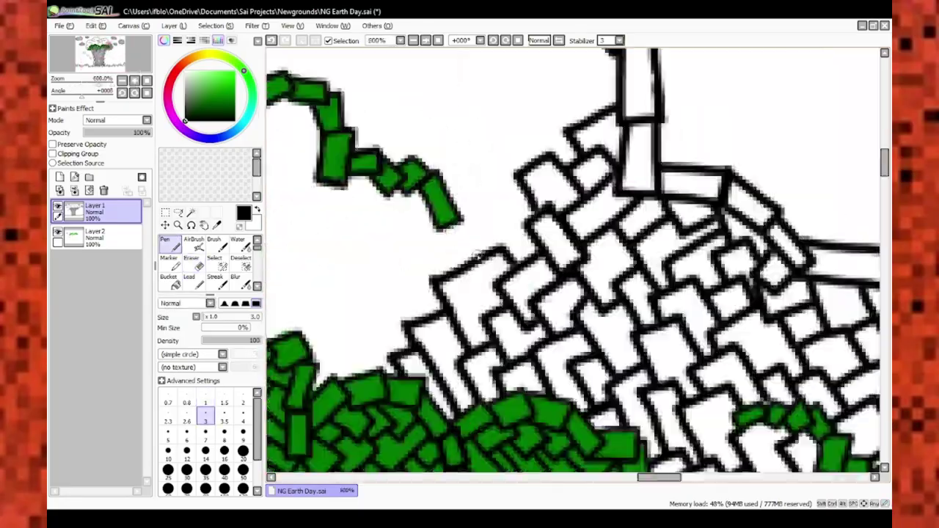
Ink black blocks along the left clump's bright green upper edge, from the outline over to the neighbouring dark green clump
scroll(509, 182, "up", 6)
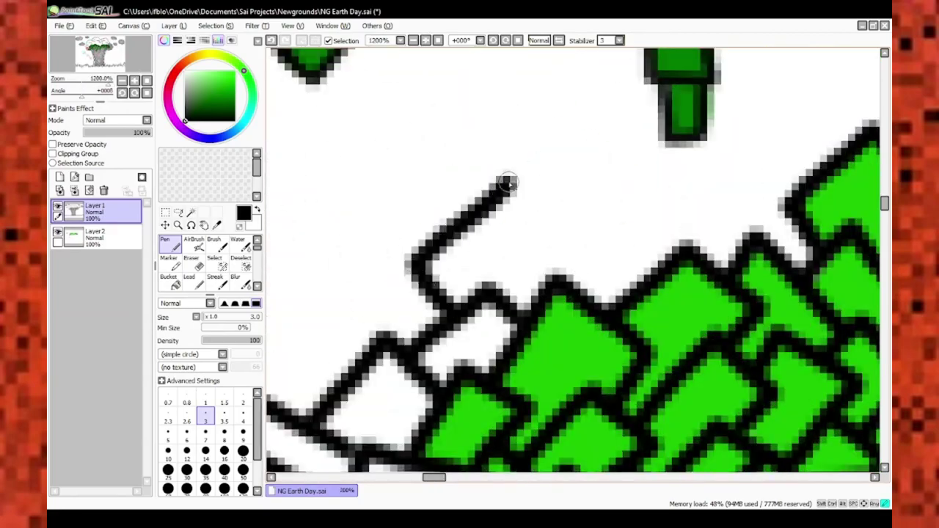
left_click_drag(509, 183, 507, 276)
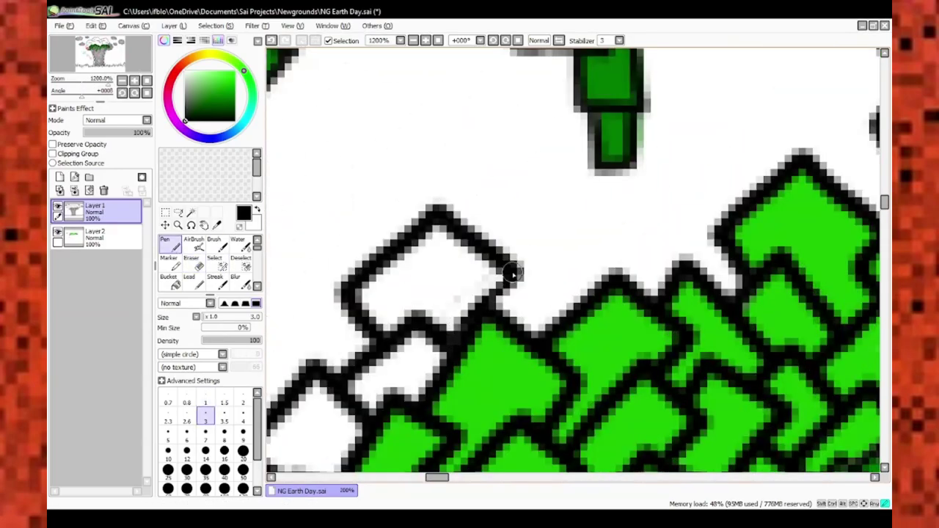
scroll(514, 273, "down", 5)
scroll(521, 265, "up", 5)
scroll(529, 253, "down", 3)
scroll(542, 241, "up", 4)
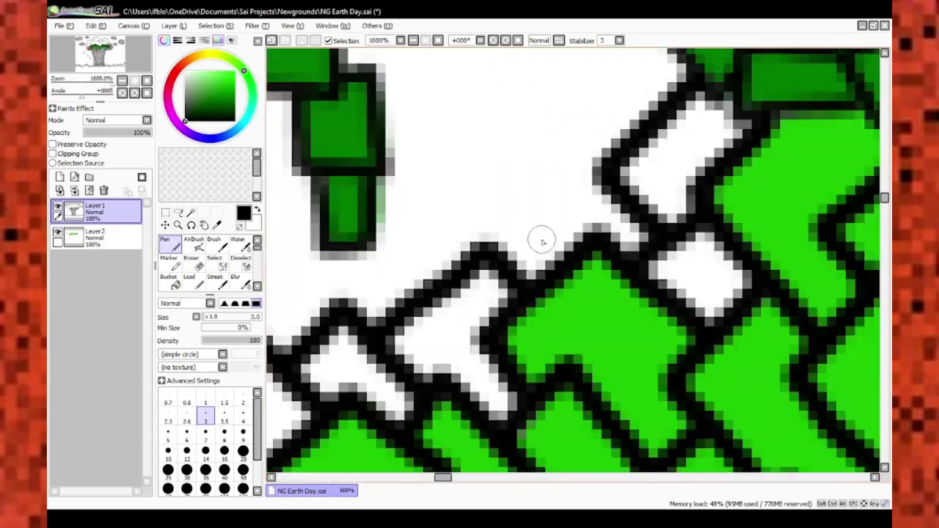
Ink black blocks around the lower end of the left clump's small dark green strip, spreading toward the large dark green clump
scroll(543, 241, "down", 5)
scroll(481, 140, "up", 5)
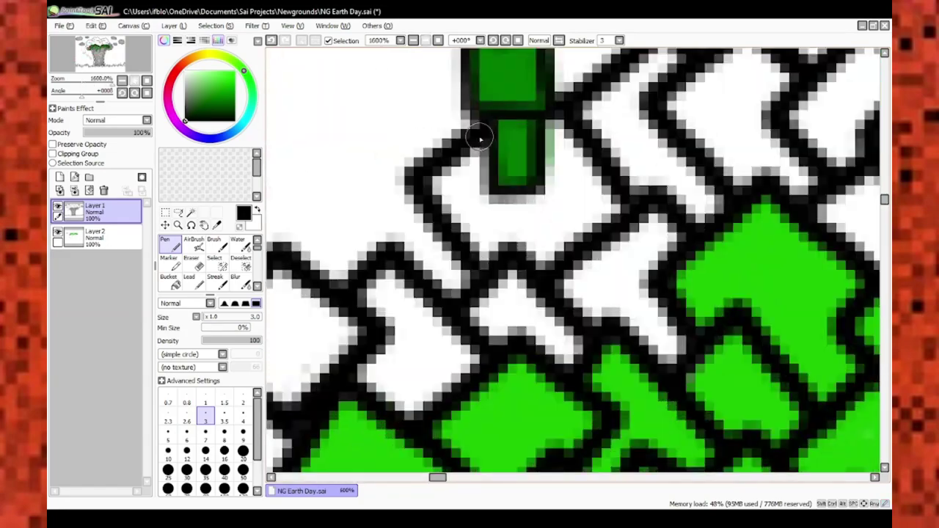
scroll(481, 139, "down", 4)
scroll(558, 191, "up", 2)
scroll(652, 242, "down", 3)
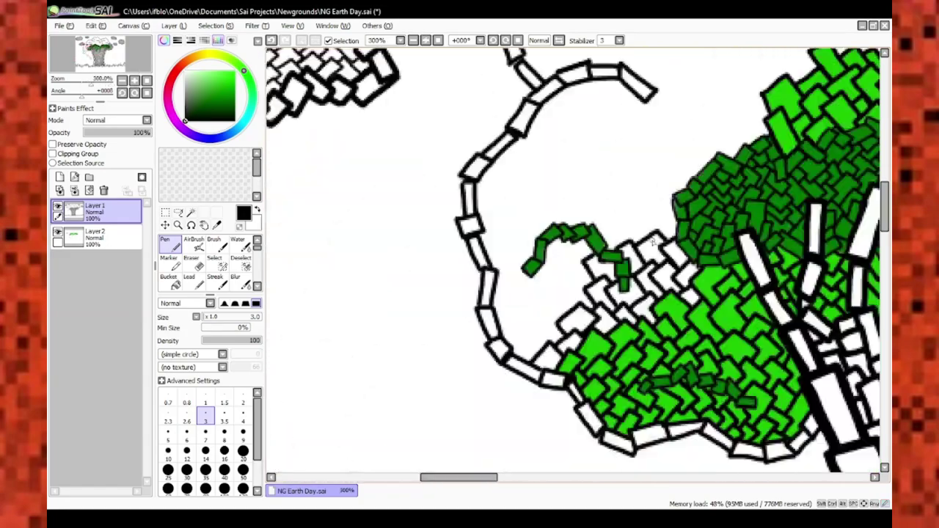
scroll(652, 243, "down", 5)
scroll(646, 229, "up", 5)
scroll(650, 250, "down", 2)
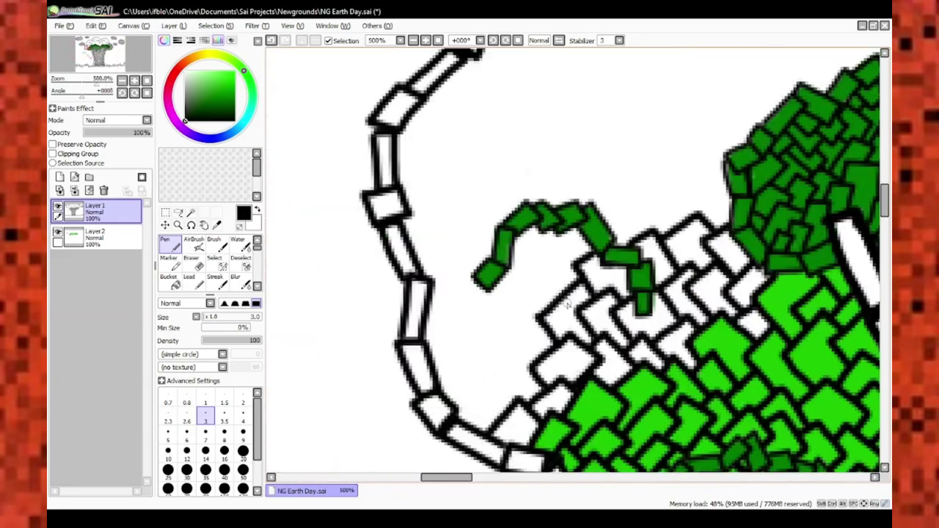
Ink black blocks beside the small dark green strip's upper bend and inside its arch
scroll(653, 270, "up", 2)
scroll(650, 279, "up", 1)
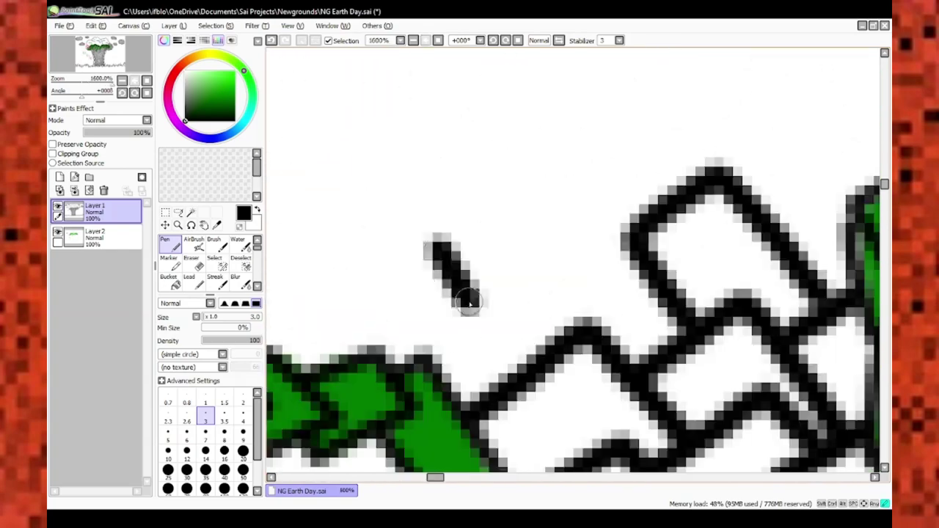
scroll(639, 309, "down", 4)
scroll(561, 295, "up", 2)
scroll(569, 323, "up", 4)
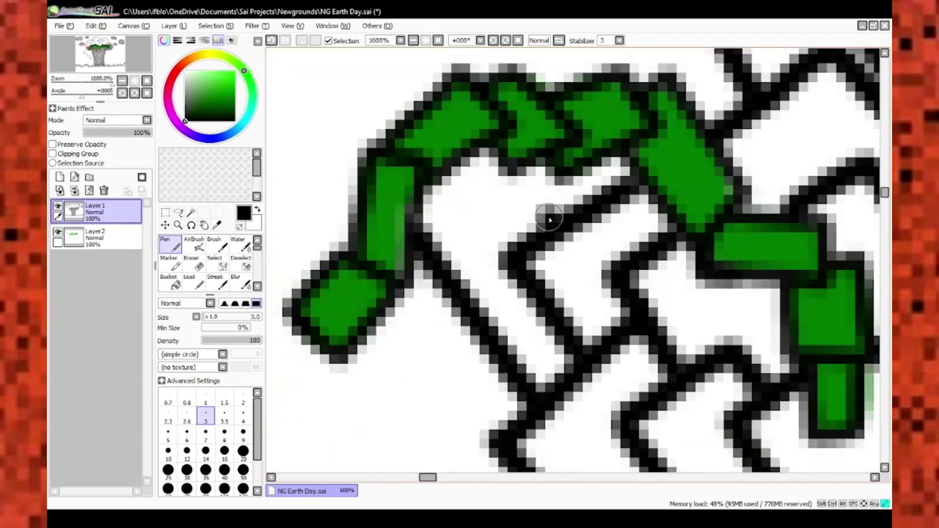
Ink black blocks below the small dark green strip's outer end, filling the gap over to the left foliage outline
scroll(550, 219, "down", 1)
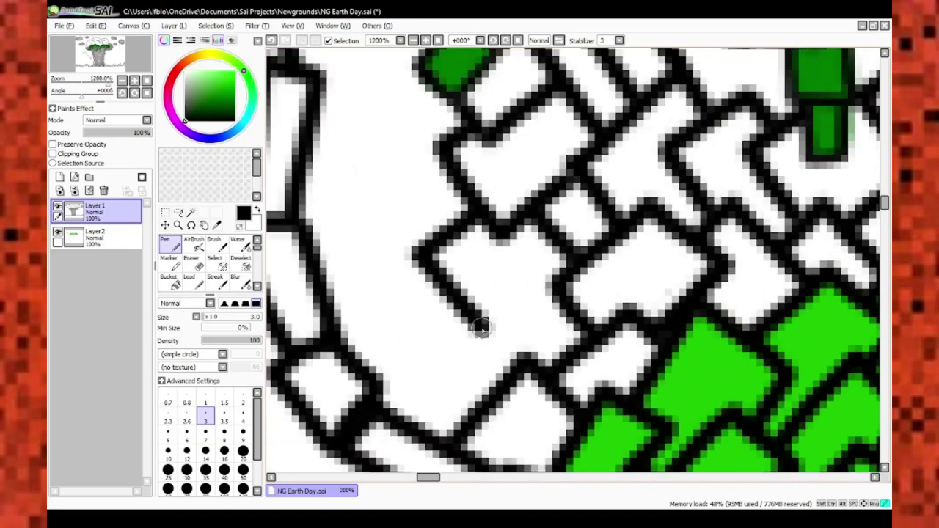
scroll(482, 328, "down", 3)
scroll(481, 328, "up", 4)
left_click(193, 262)
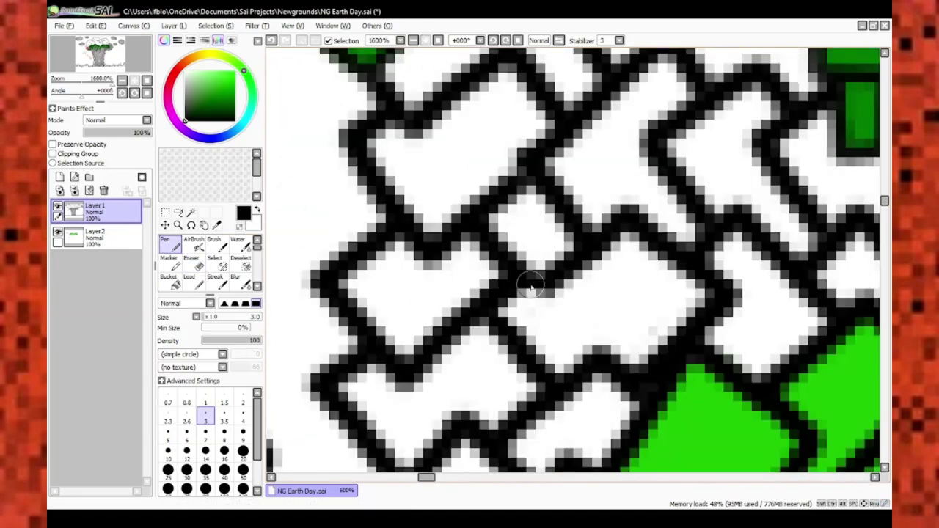
mouse_move(531, 286)
left_mouse_down()
mouse_move(531, 210)
mouse_move(515, 264)
left_mouse_up()
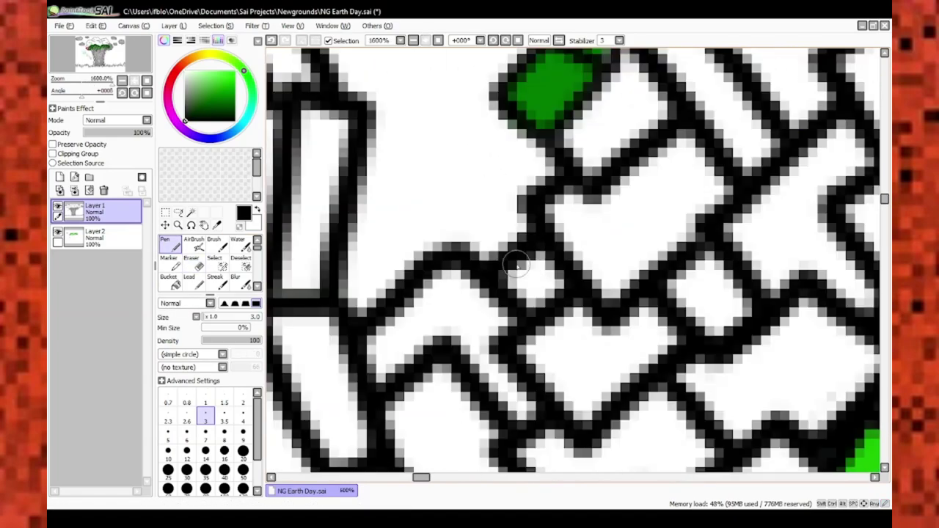
scroll(516, 265, "down", 2)
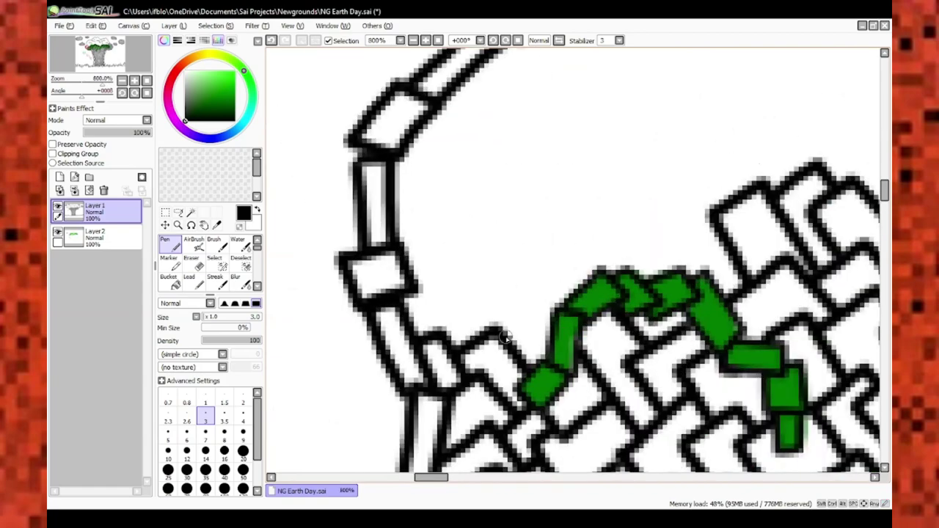
Ink black blocks above the small dark green strip's arch, and make Layer 2 active with black as the drawing color
scroll(518, 330, "up", 1)
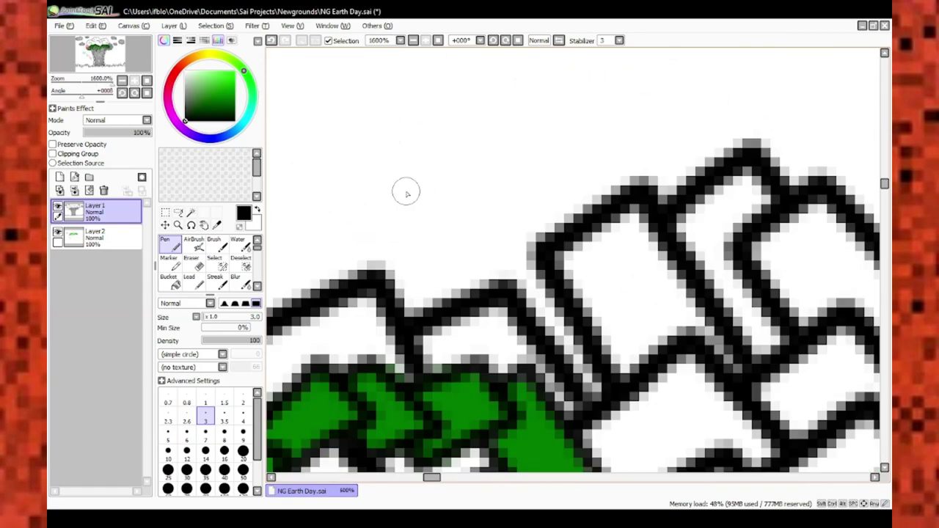
scroll(406, 193, "down", 3)
scroll(582, 252, "up", 2)
left_click(650, 318, "alt")
scroll(536, 432, "down", 1)
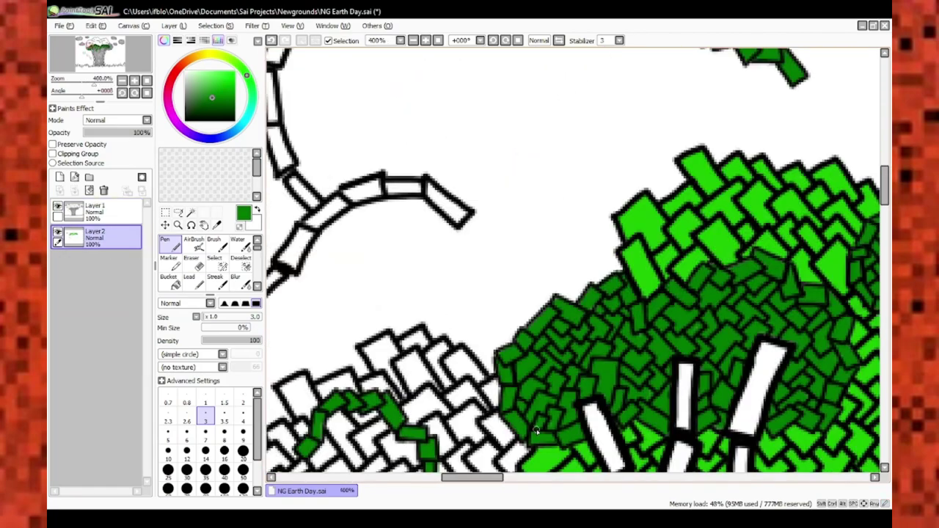
scroll(536, 432, "down", 1)
scroll(427, 331, "up", 3)
left_click(427, 331, "alt")
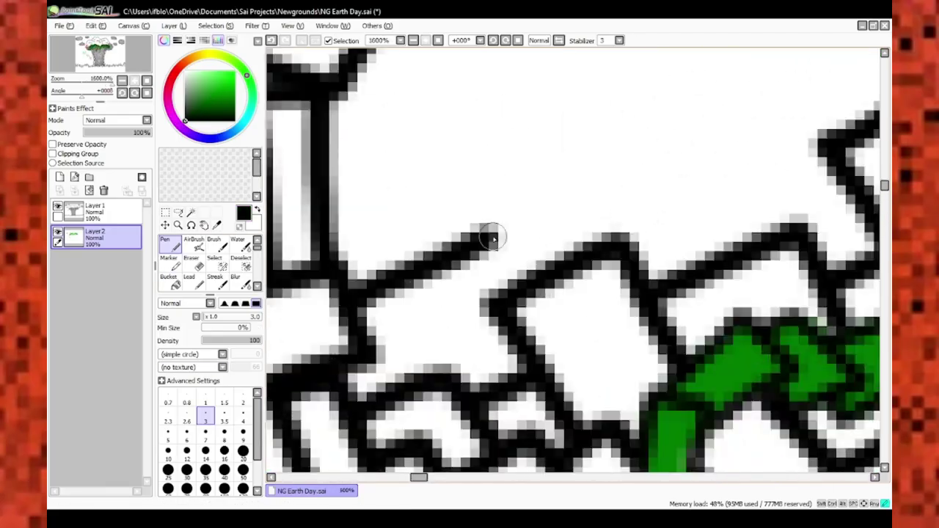
Ink a band of black blocks above the strip, from the left outline across to the dark green clump's edge
scroll(490, 213, "down", 3)
scroll(449, 290, "up", 3)
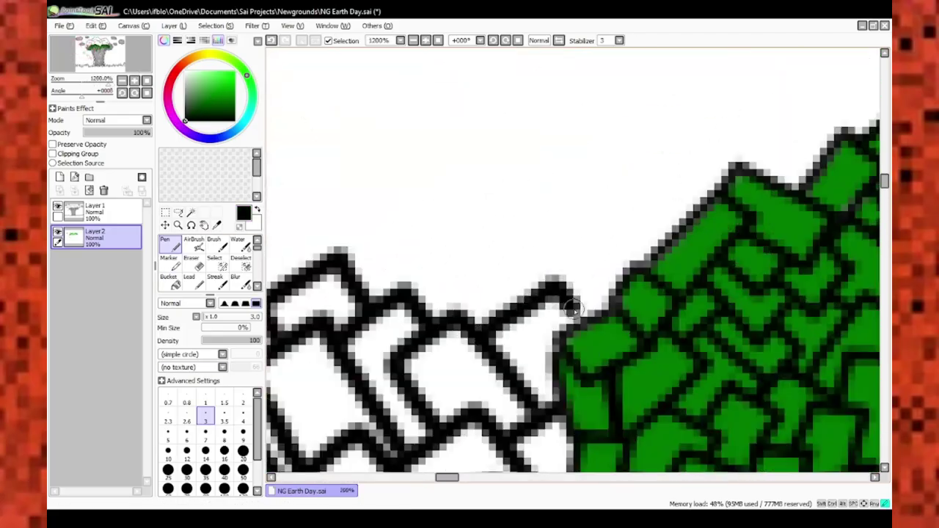
scroll(529, 165, "down", 4)
scroll(478, 214, "up", 3)
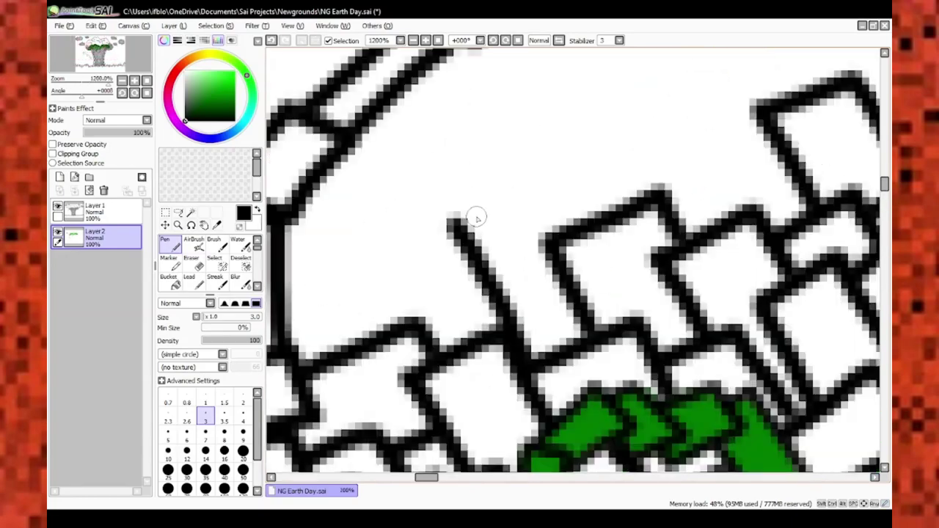
Ink black blocks upward from the band into the left side of the outline's rounded top
left_click_drag(484, 200, 527, 268)
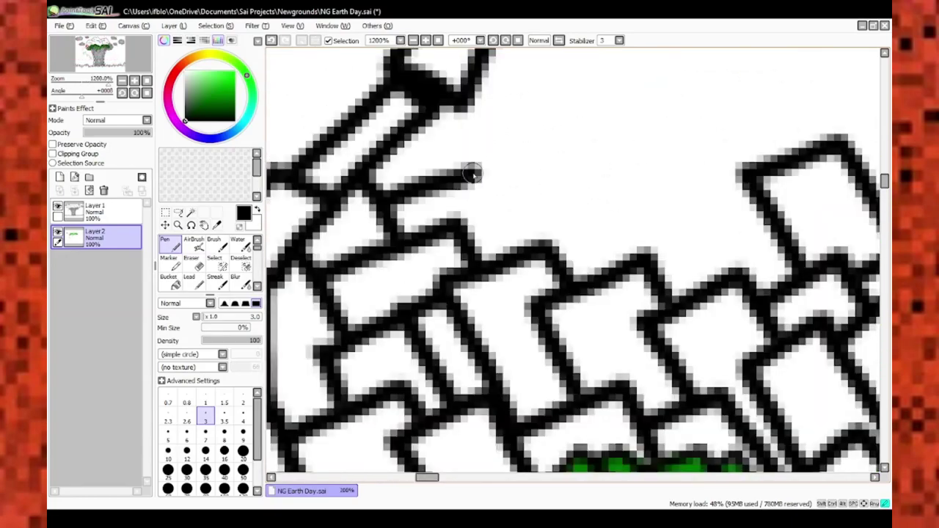
scroll(494, 220, "down", 3)
scroll(494, 273, "up", 3)
scroll(494, 273, "down", 5)
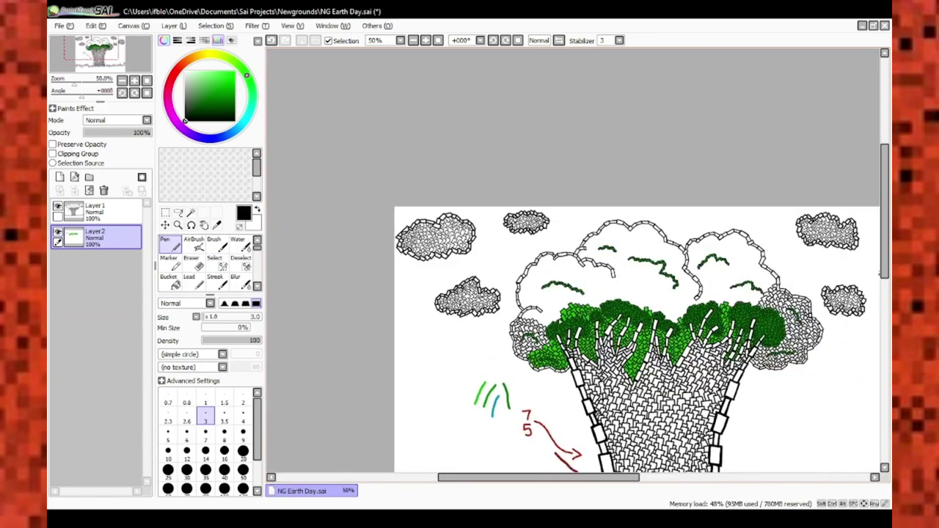
Ink black blocks directly beneath the rounded outline's top and its loose end
scroll(403, 312, "up", 5)
scroll(581, 195, "down", 2)
scroll(631, 147, "up", 3)
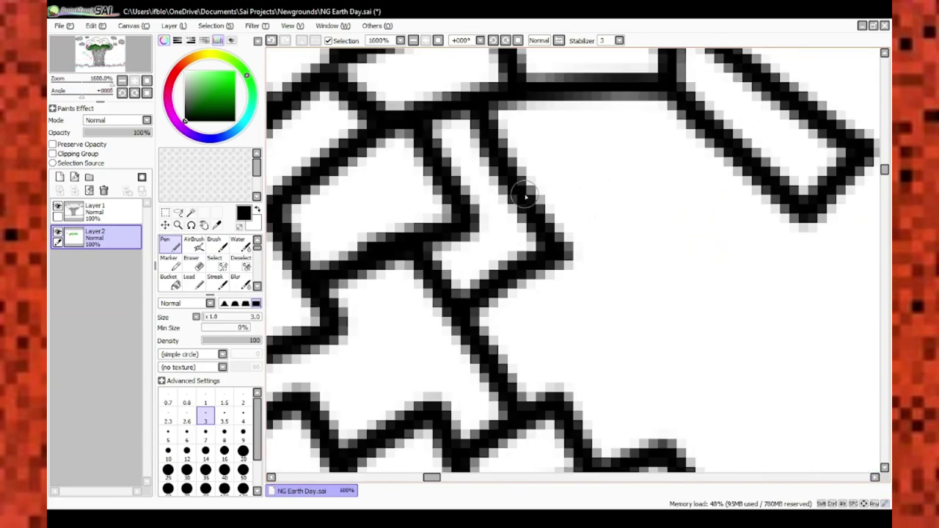
left_click_drag(648, 121, 727, 103)
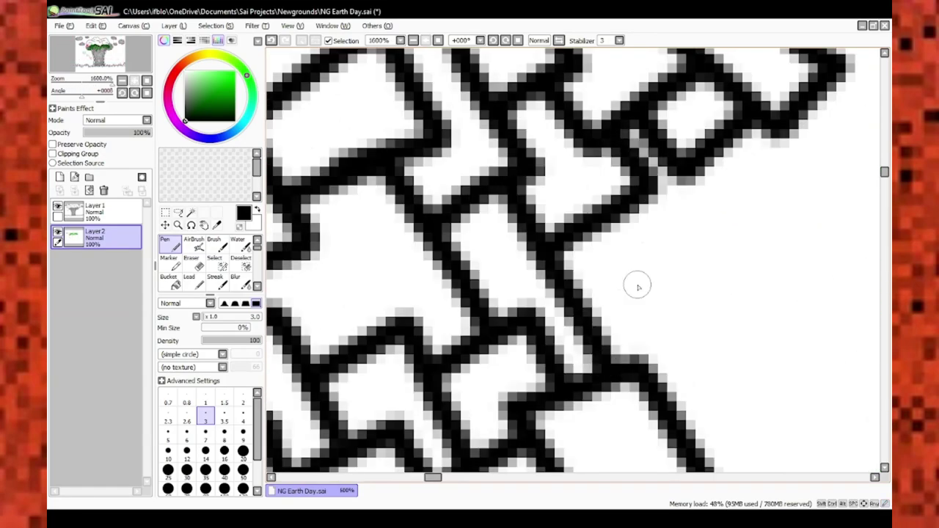
scroll(638, 287, "down", 3)
scroll(592, 352, "up", 3)
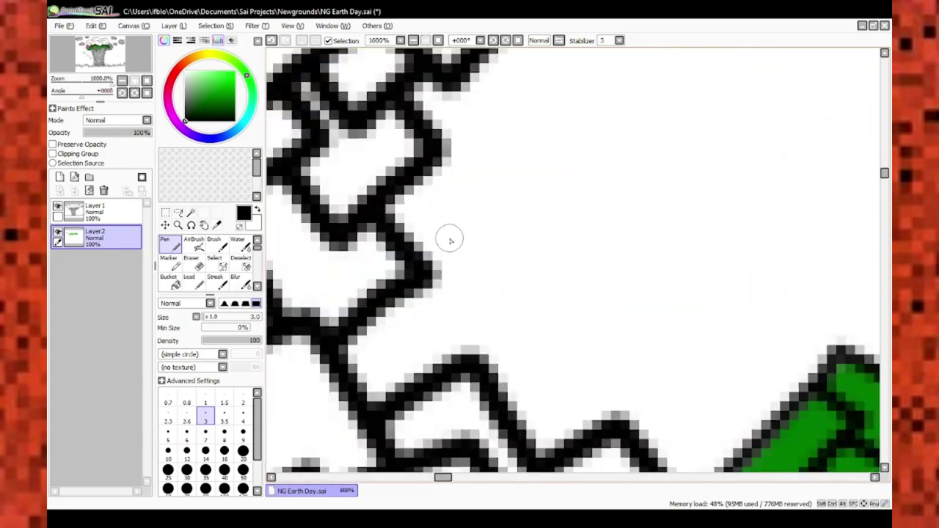
Ink black blocks from the outline's loose end down along the upper slope of the dark green clump
scroll(450, 241, "down", 3)
scroll(544, 271, "up", 2)
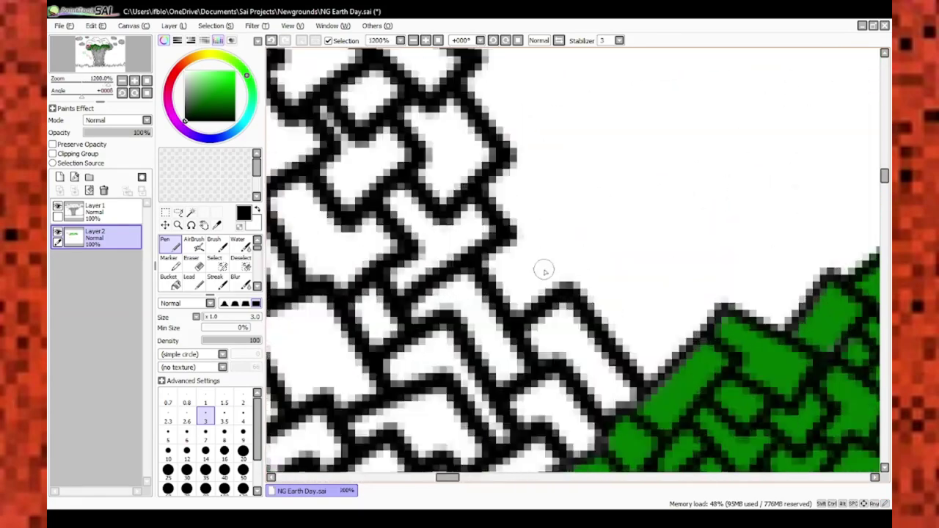
scroll(544, 271, "down", 3)
scroll(615, 321, "up", 2)
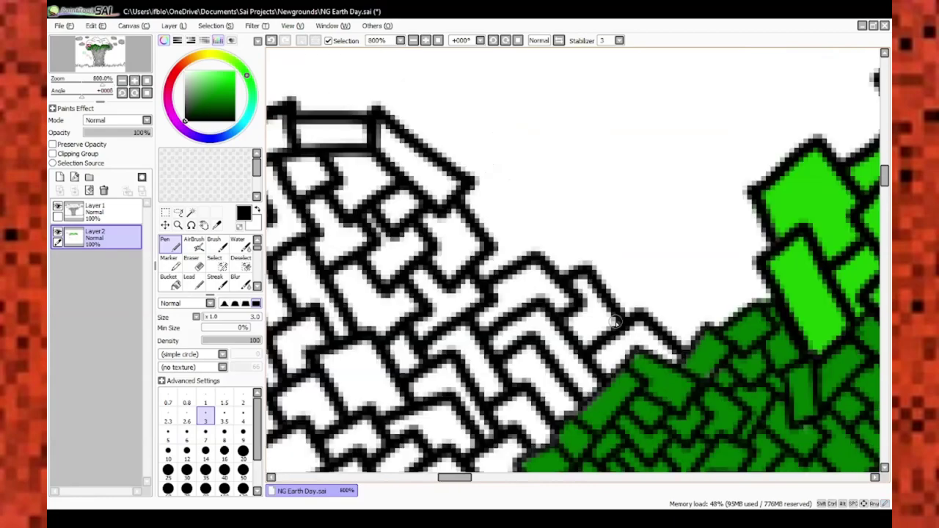
scroll(624, 330, "up", 1)
scroll(364, 247, "up", 1)
scroll(647, 342, "down", 3)
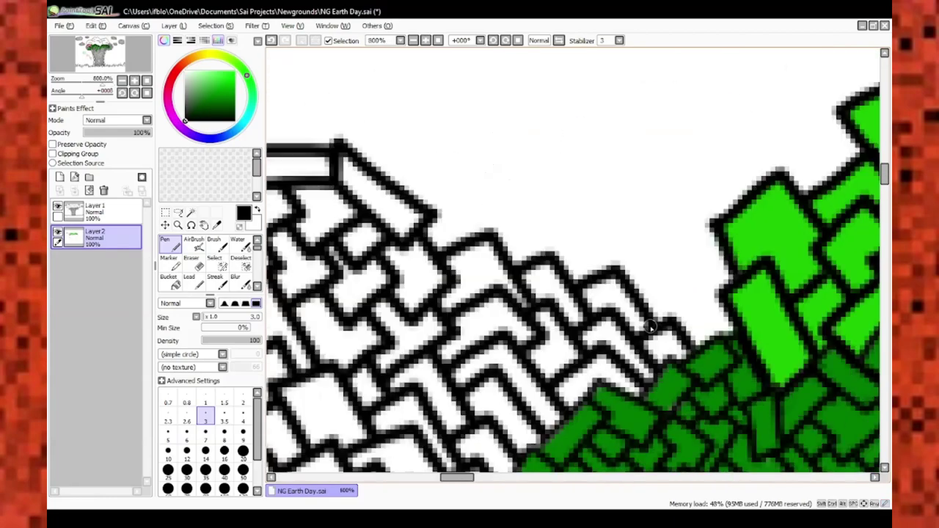
Ink larger black blocks between the outline's loose end and the left edge of the upper bright green clump
scroll(514, 216, "up", 3)
scroll(515, 216, "down", 1)
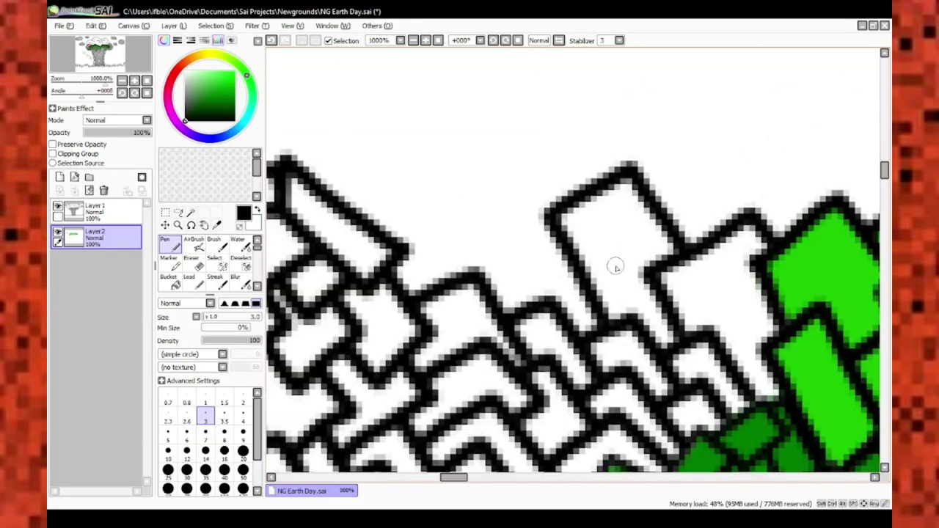
scroll(614, 267, "up", 1)
scroll(615, 266, "down", 2)
scroll(411, 250, "up", 2)
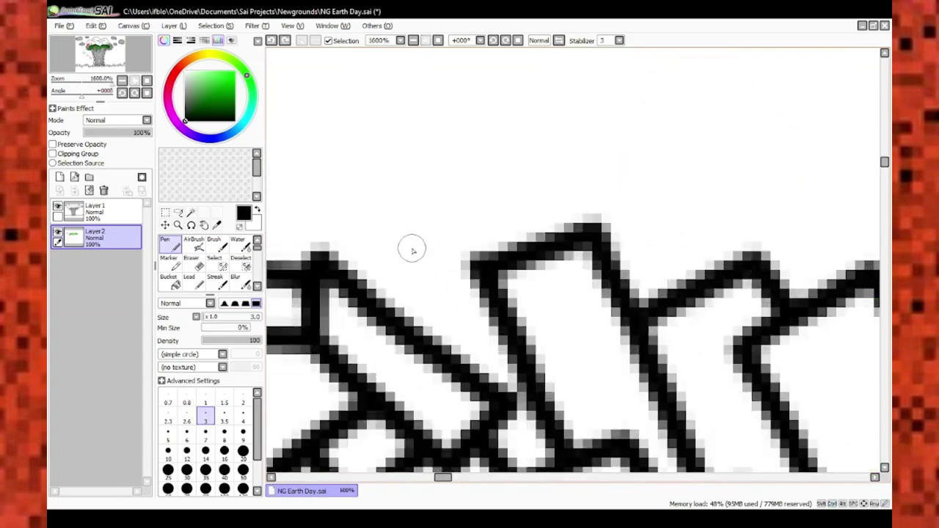
scroll(399, 208, "down", 2)
scroll(399, 207, "up", 2)
key("n")
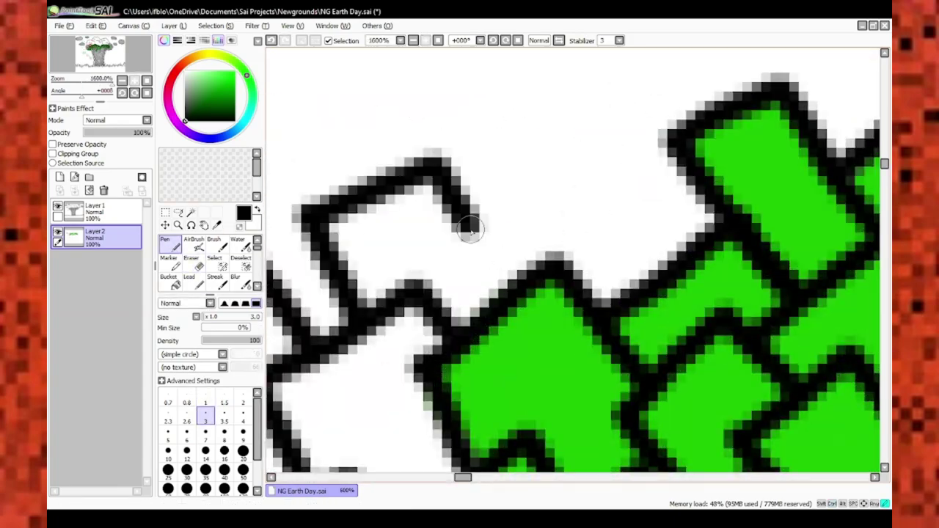
Ink black blocks along the top of the upper bright green clump, over to the next dark green clump
scroll(398, 208, "down", 4)
scroll(615, 250, "up", 6)
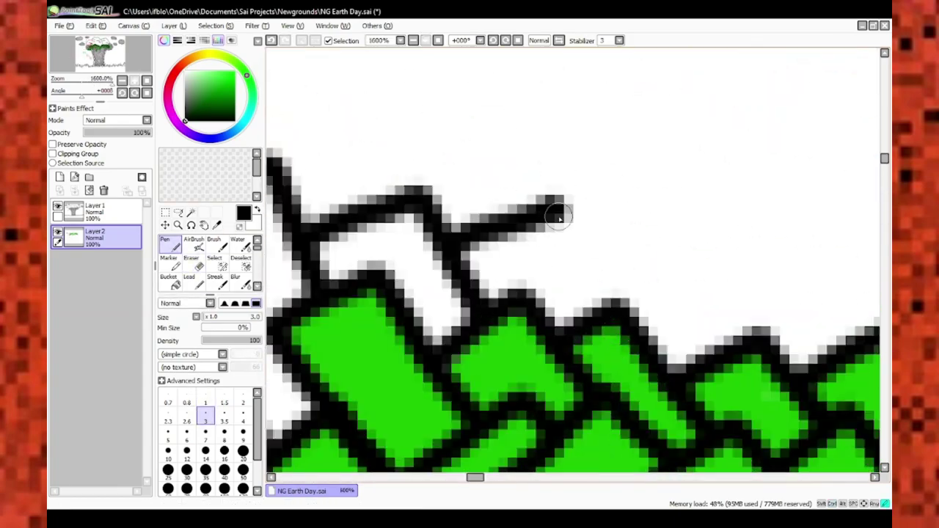
scroll(598, 220, "up", 1)
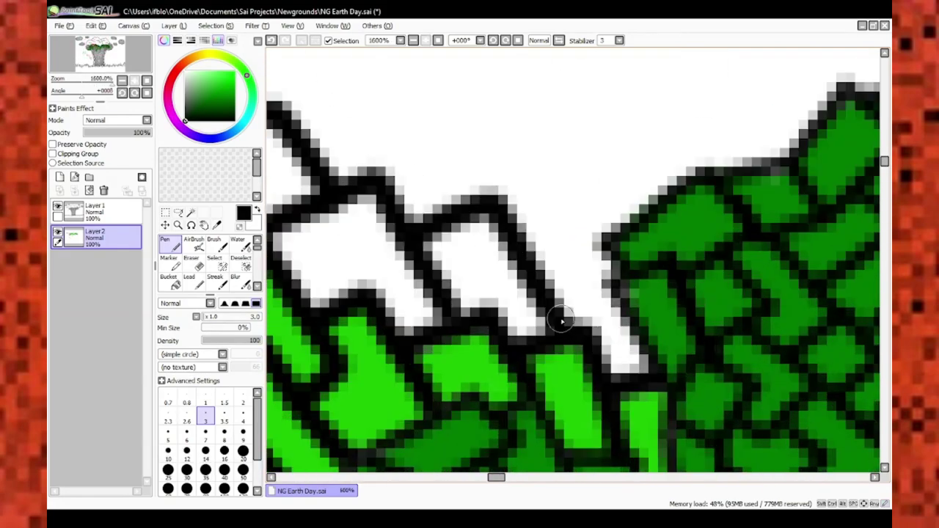
scroll(566, 306, "down", 1)
scroll(569, 245, "up", 1)
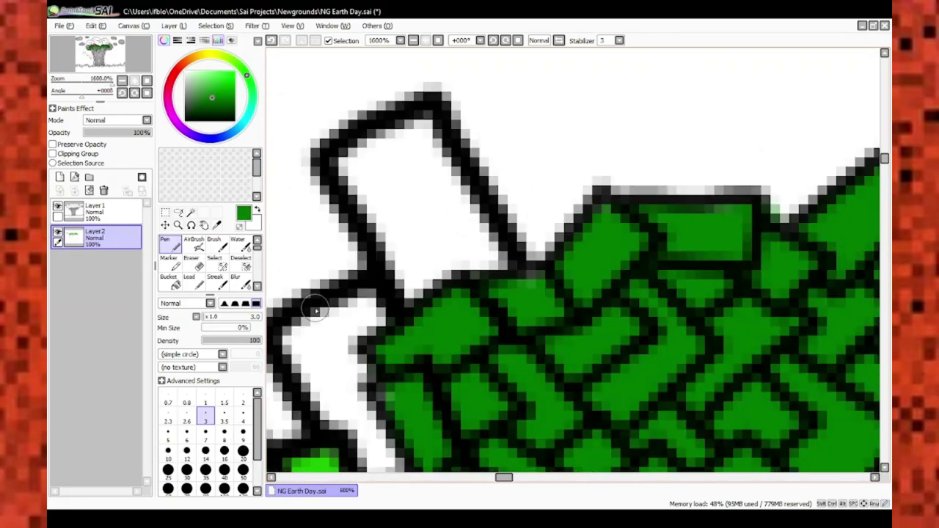
Mark bright green strokes on Layer2 inside the outer left clump, below its dark green squiggle, and make Layer1 active again
left_click(114, 213)
scroll(513, 256, "down", 6)
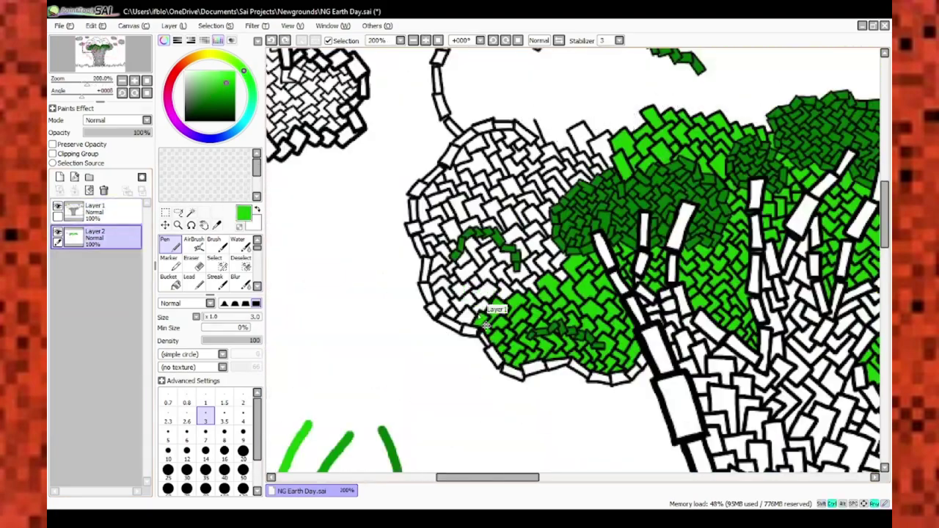
scroll(484, 325, "up", 5)
left_click(539, 237, "ctrl")
scroll(539, 237, "down", 4)
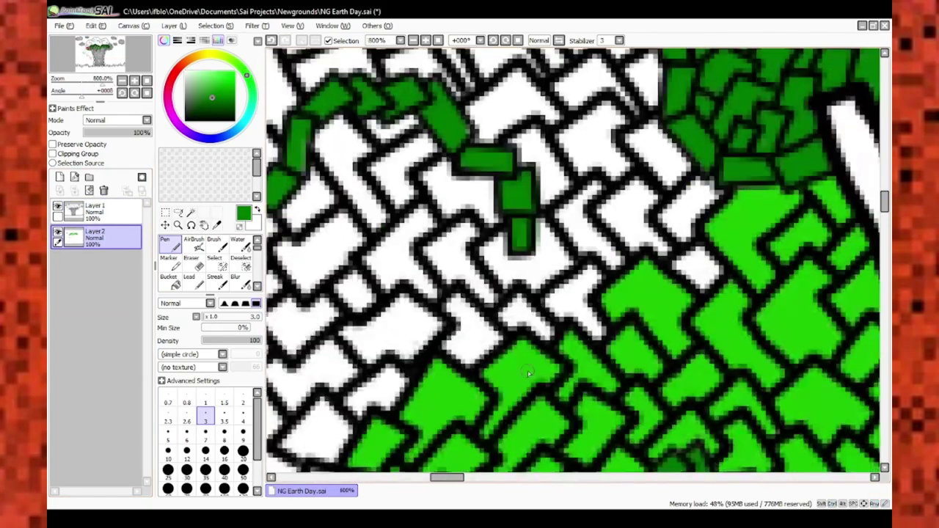
left_click(96, 208)
scroll(498, 274, "down", 3)
scroll(497, 274, "up", 5)
scroll(498, 274, "down", 2)
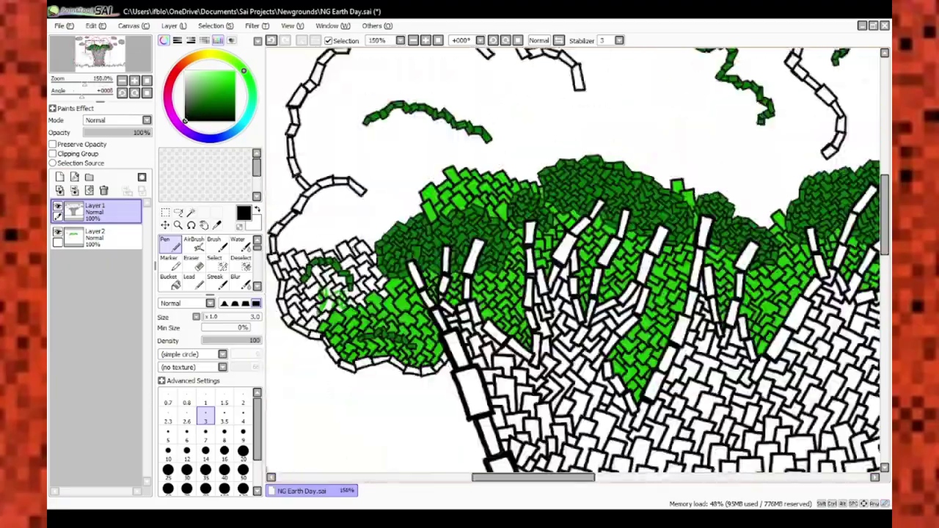
Ink rows of black blocks across the top of the outer left clump, from its outline to the dark green clump's slope
scroll(497, 275, "up", 2)
scroll(497, 275, "down", 4)
scroll(484, 155, "up", 4)
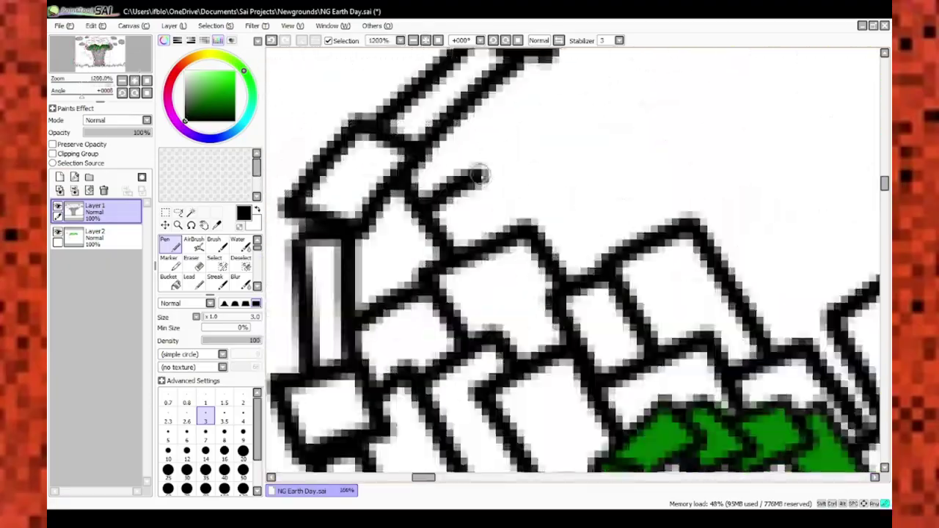
scroll(484, 155, "down", 4)
scroll(540, 239, "up", 5)
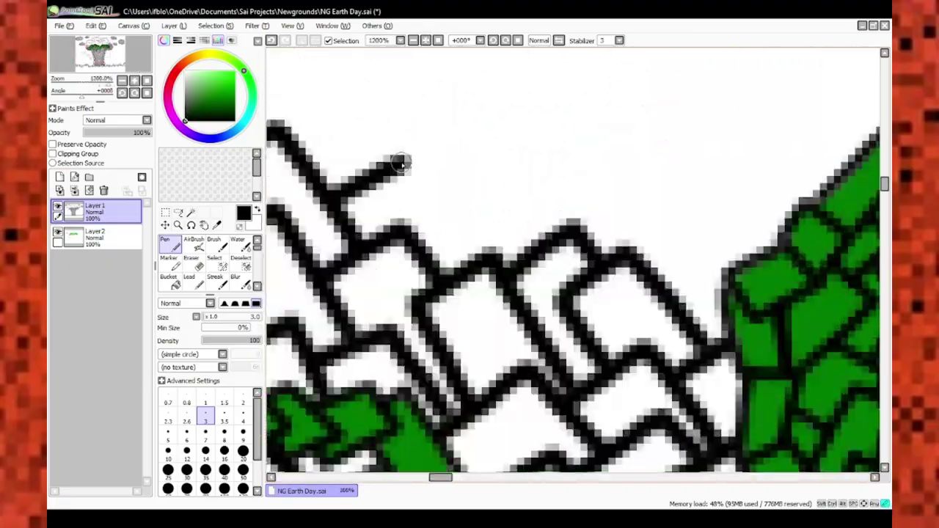
scroll(540, 239, "down", 2)
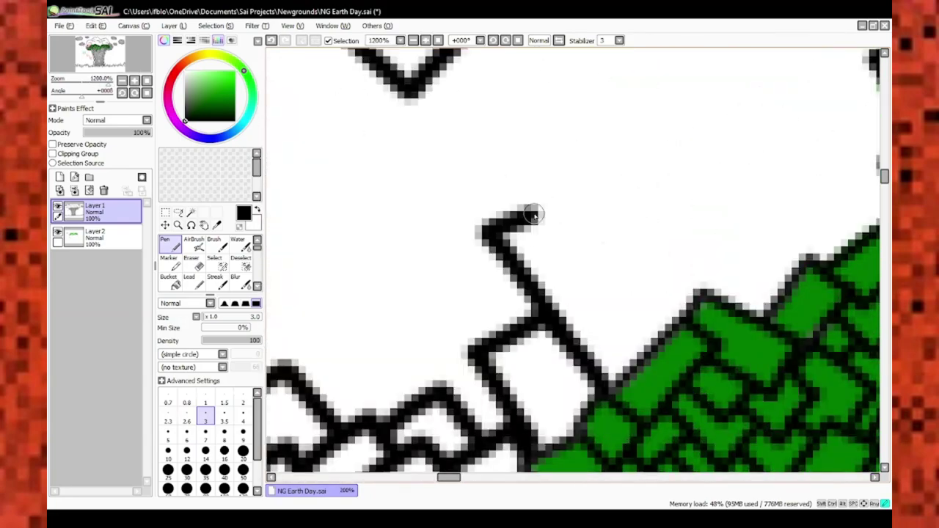
Ink black blocks upward through the outer left clump until they meet the underside of its rounded outline
scroll(533, 214, "down", 4)
scroll(528, 216, "up", 4)
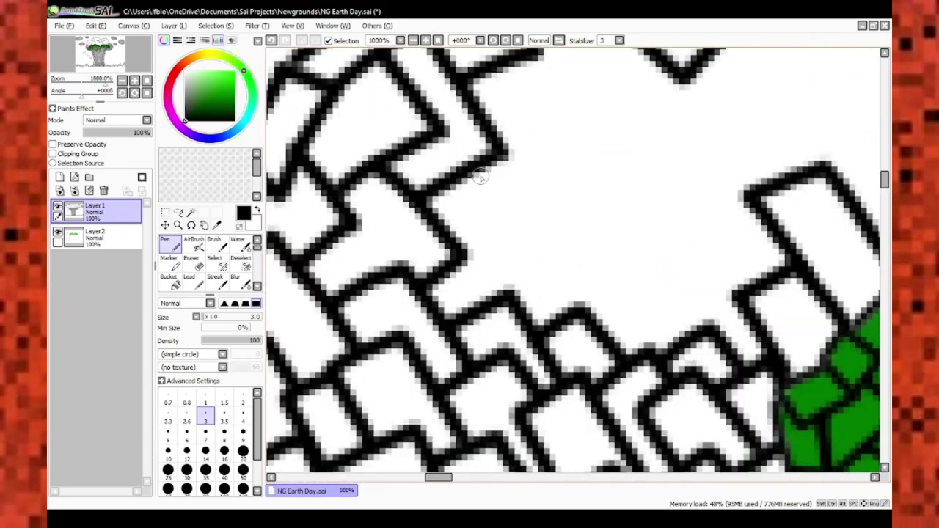
scroll(480, 178, "up", 1)
scroll(534, 311, "down", 3)
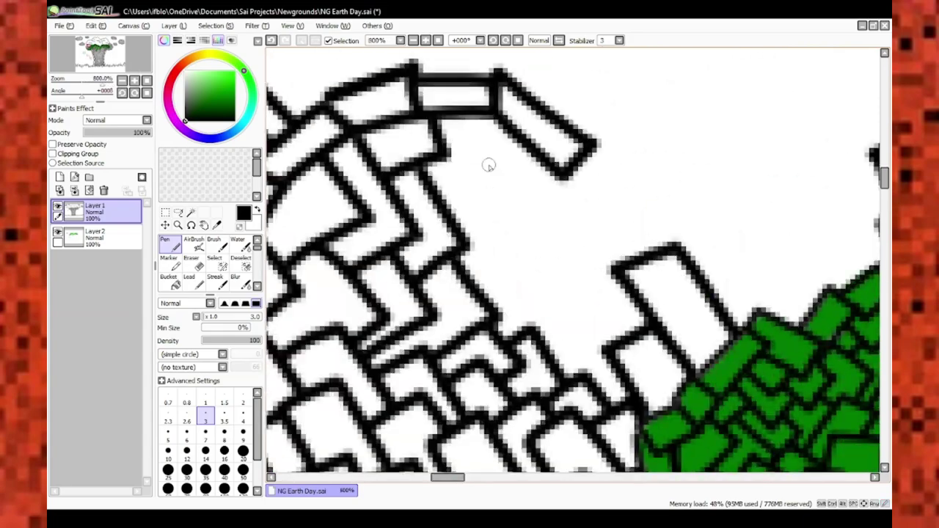
Fill the space between the rounded outline's loose end and the dark green slope with black blocks
scroll(606, 331, "up", 4)
scroll(606, 331, "down", 2)
scroll(491, 143, "up", 2)
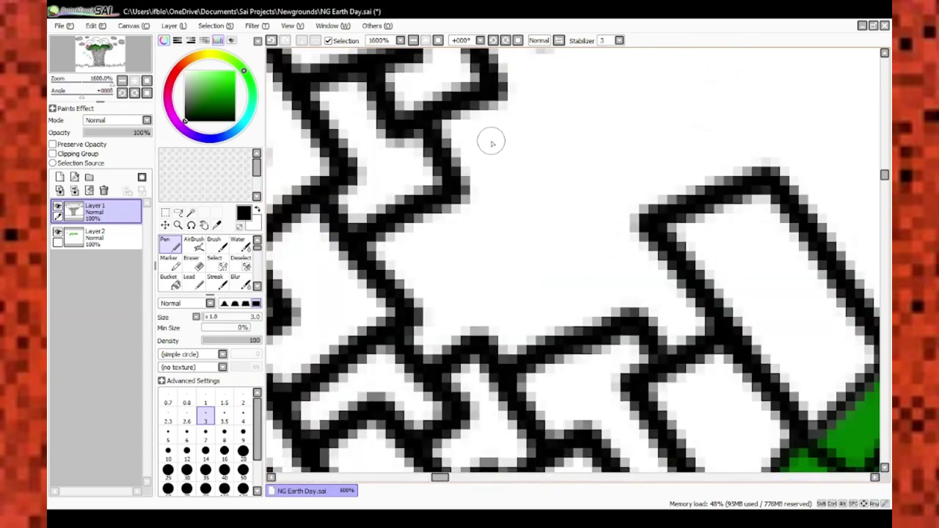
scroll(513, 303, "down", 2)
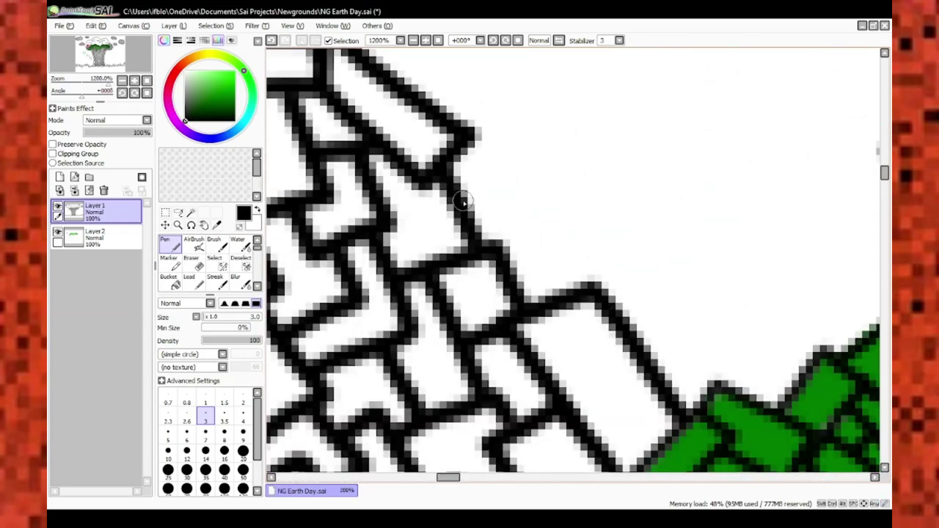
Ink black blocks from the outline's loose end across to the left edge of the upper bright green clump
scroll(550, 312, "down", 2)
scroll(518, 272, "up", 3)
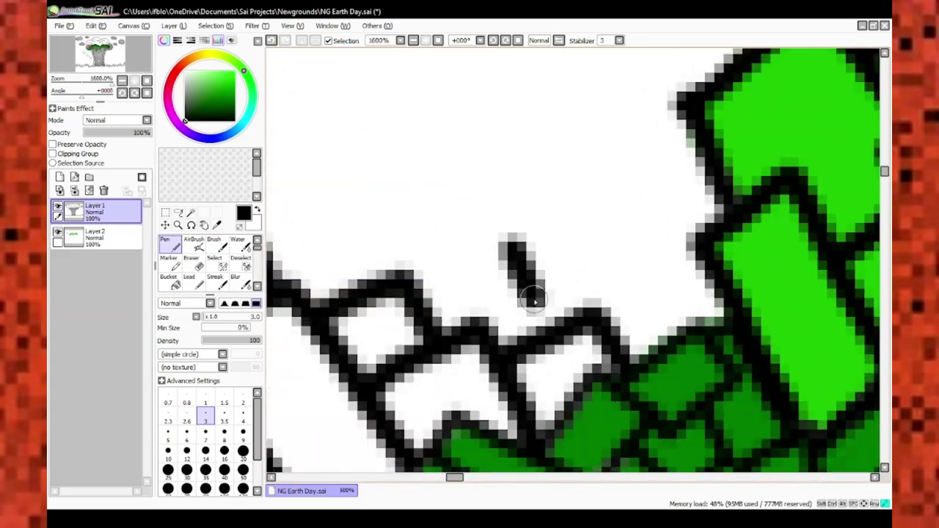
scroll(660, 269, "down", 3)
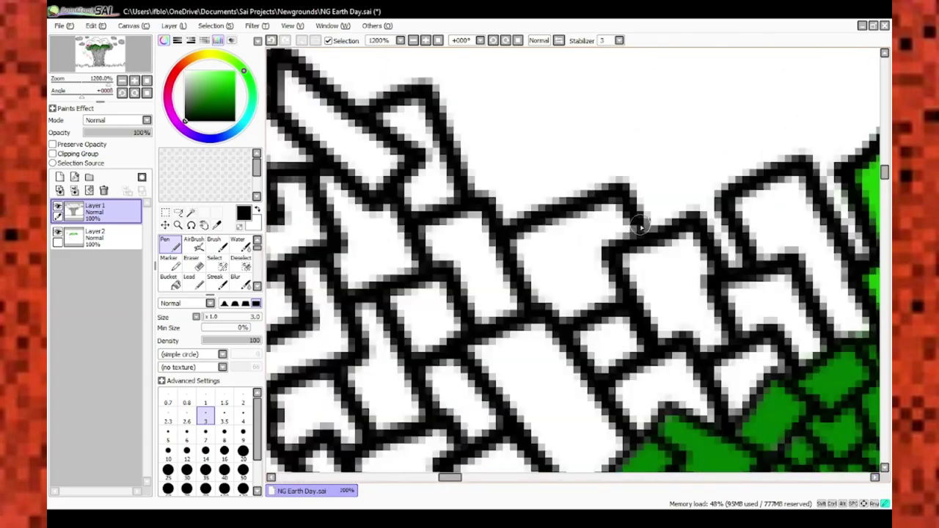
scroll(527, 307, "up", 3)
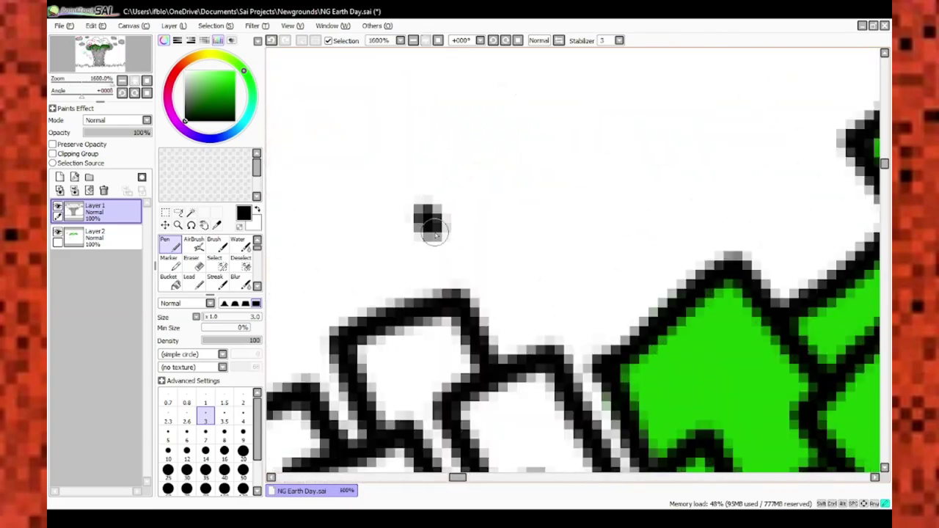
Ink a row of black blocks along the top of the upper bright green clump, toward the green squiggle's end
scroll(435, 233, "down", 3)
scroll(556, 183, "up", 2)
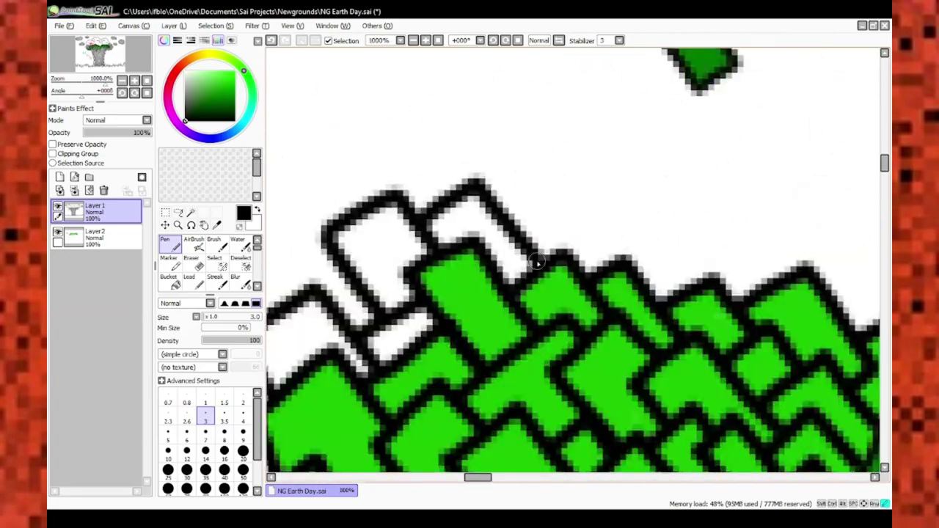
scroll(461, 218, "down", 4)
scroll(514, 242, "up", 4)
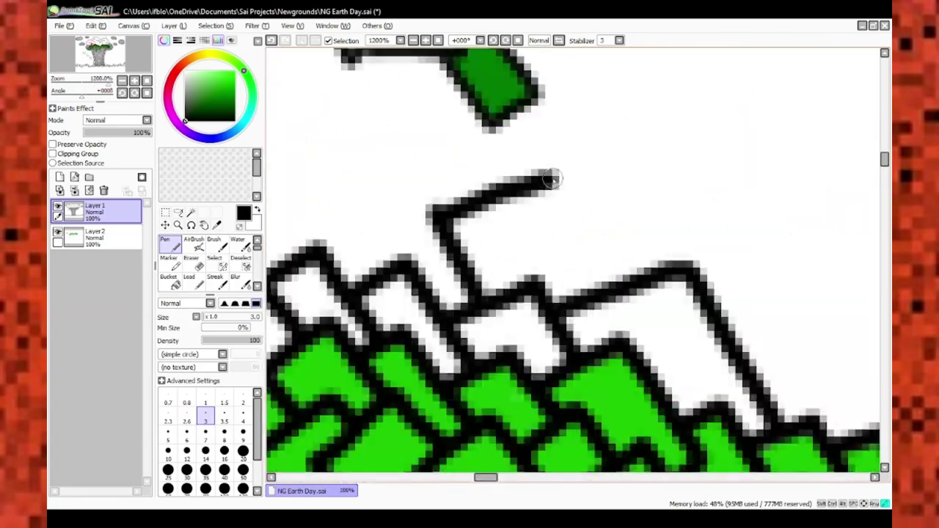
Ink black blocks down the bright green clump's right slope until they reach the next dark green clump
scroll(569, 262, "down", 5)
scroll(569, 262, "up", 4)
scroll(468, 269, "down", 4)
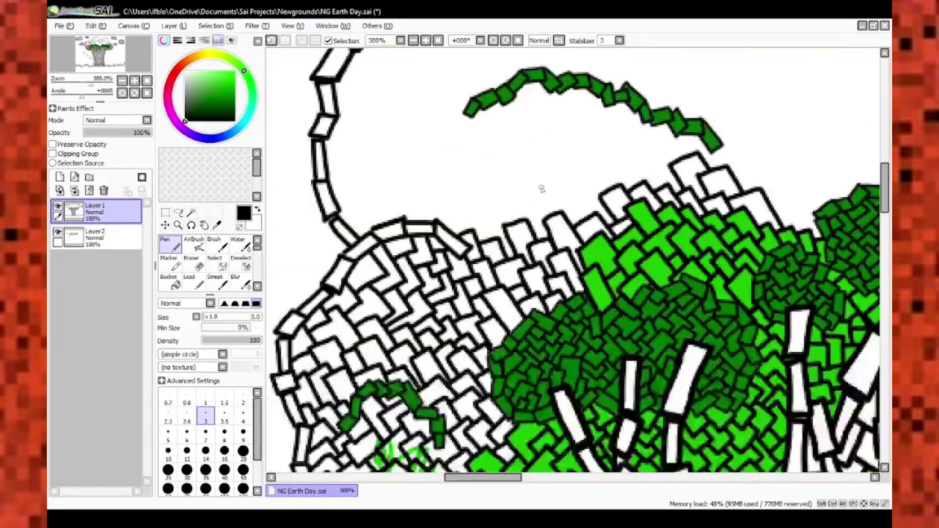
scroll(391, 230, "up", 5)
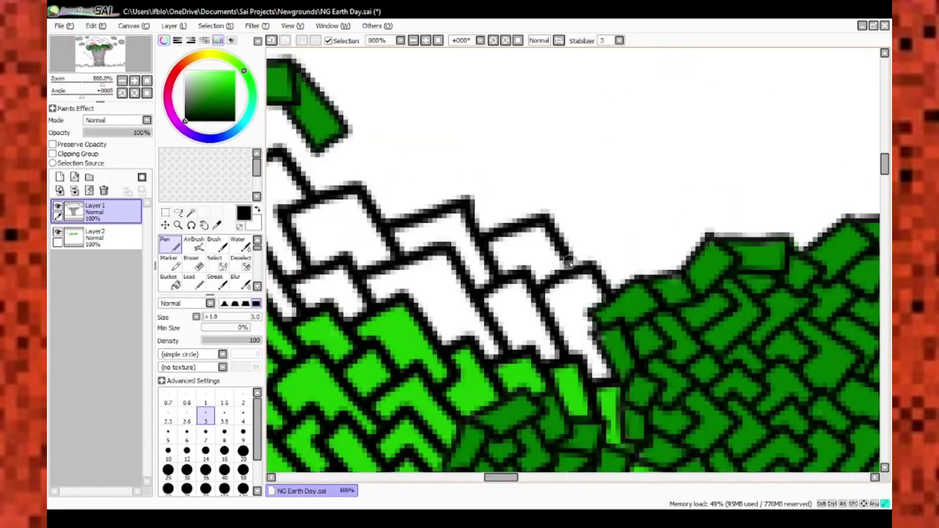
Ink black blocks of varied height along the top of the central dark green clump
scroll(498, 168, "down", 5)
scroll(534, 372, "up", 6)
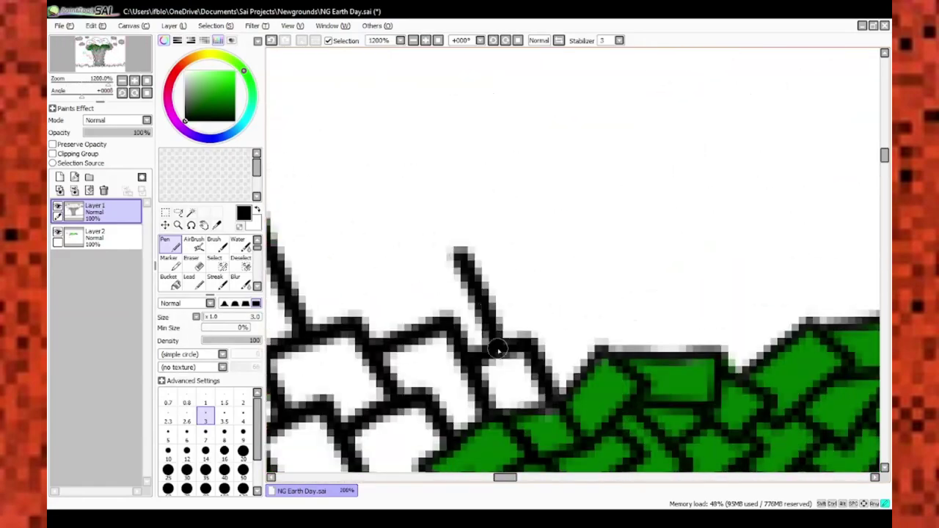
left_click_drag(409, 179, 528, 339)
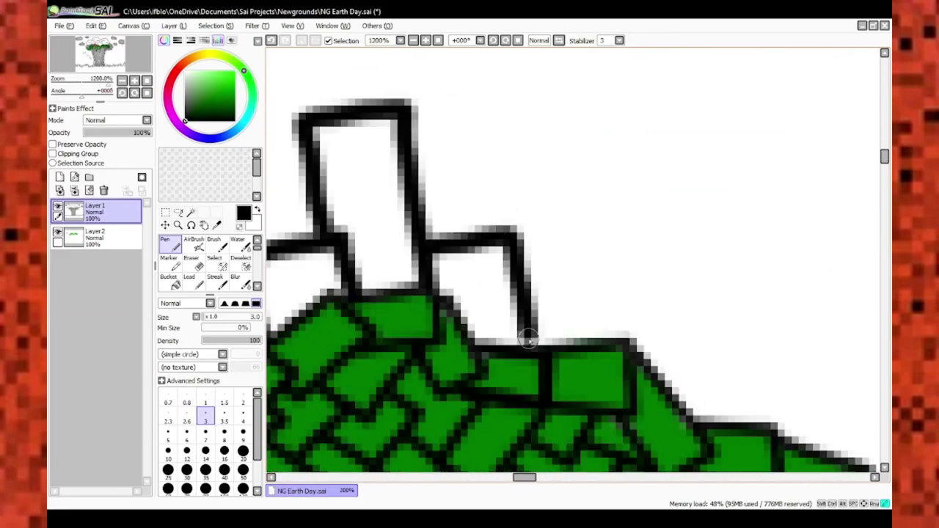
Ink black blocks from the central dark green clump's right end through the dip to the small bright green blocks
scroll(444, 288, "down", 5)
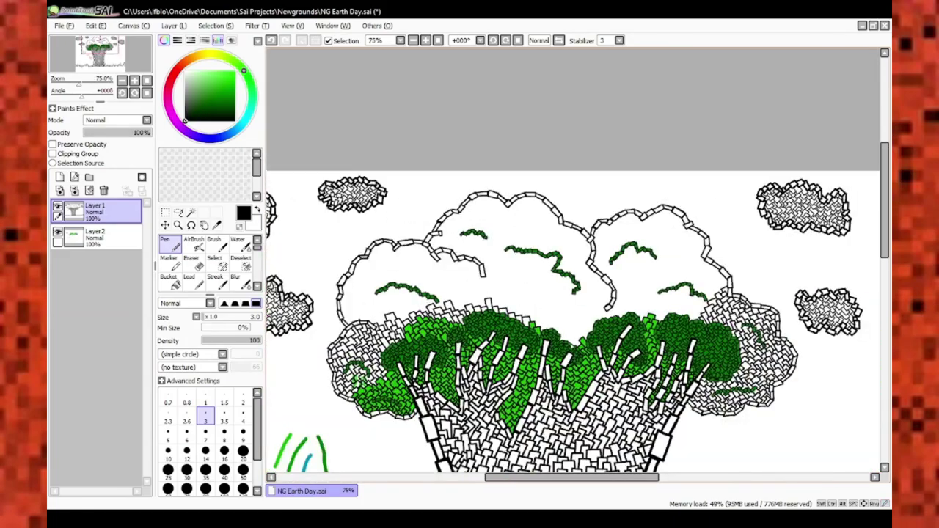
scroll(430, 203, "up", 5)
scroll(477, 279, "down", 3)
scroll(518, 323, "up", 1)
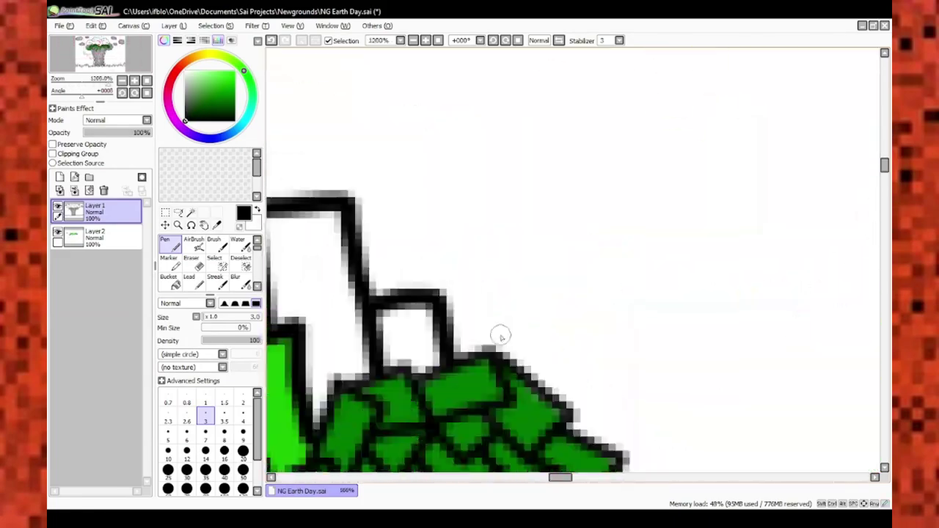
mouse_move(525, 246)
left_mouse_down()
mouse_move(629, 273)
mouse_move(558, 294)
mouse_move(569, 220)
mouse_move(494, 258)
left_mouse_up()
scroll(549, 391, "down", 1)
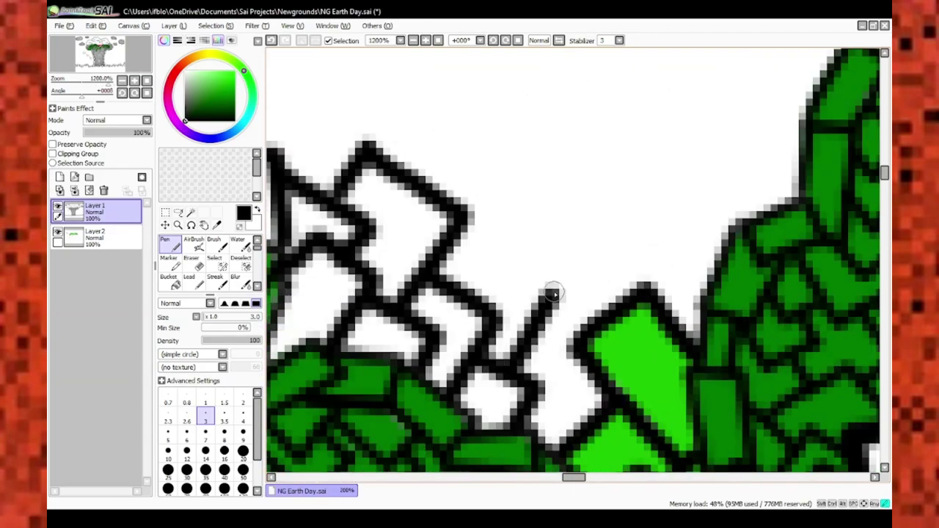
left_click_drag(549, 391, 502, 195)
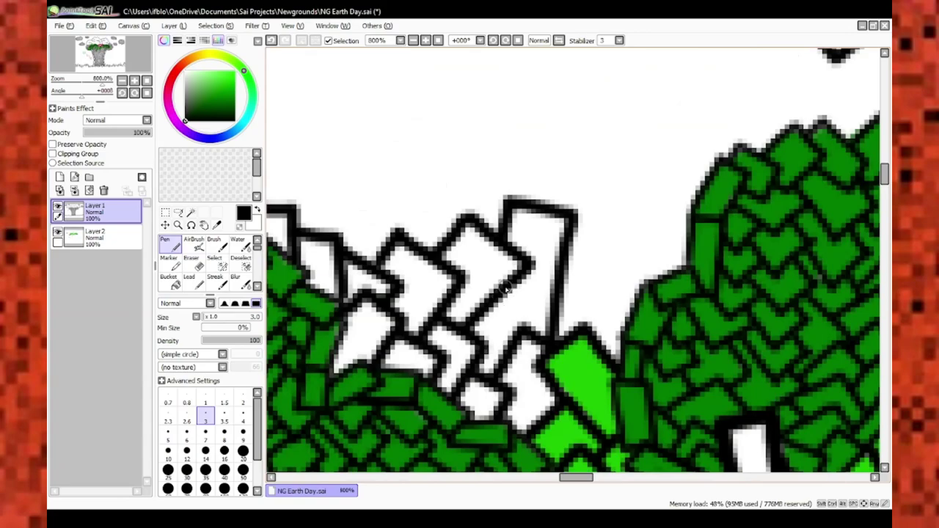
left_click_drag(503, 289, 470, 279)
Ink black blocks up the left slope of the next large dark green clump to the hanging outline's lower end
scroll(470, 279, "down", 8)
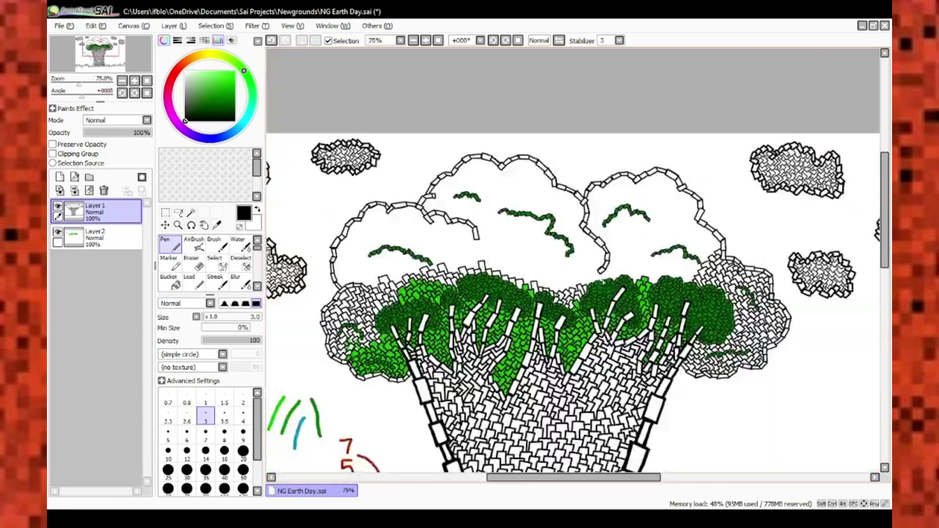
scroll(572, 264, "up", 8)
scroll(572, 265, "down", 10)
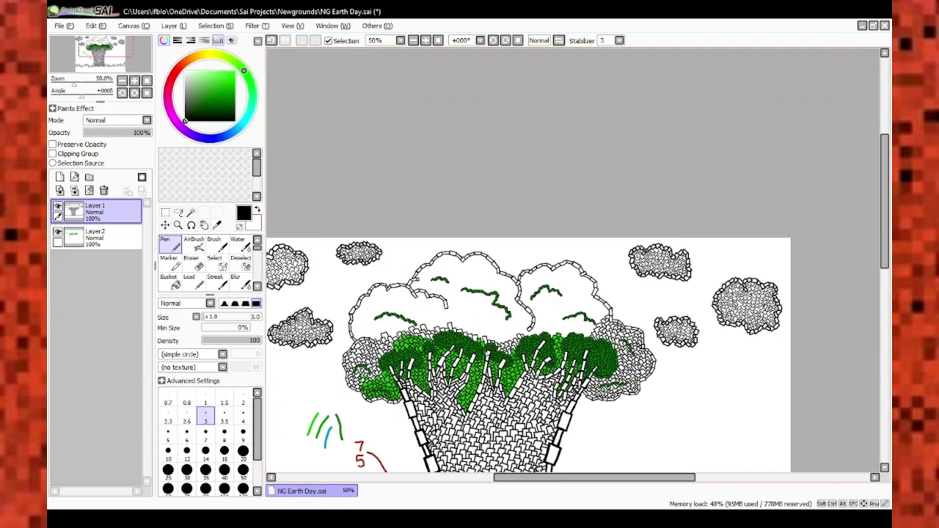
scroll(418, 279, "up", 10)
left_click_drag(562, 302, 558, 337)
scroll(543, 323, "up", 3)
scroll(563, 346, "up", 2)
scroll(563, 346, "down", 5)
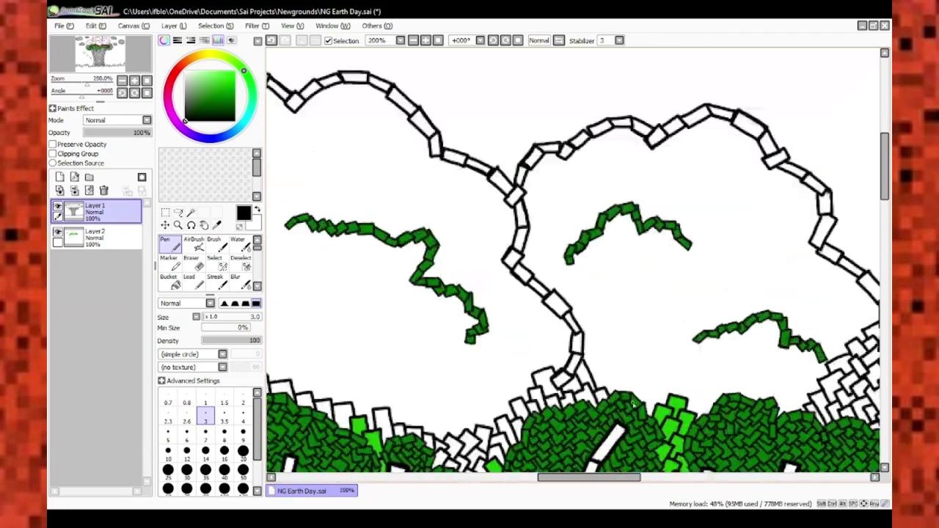
Touch up the dark green at the clump's top on Layer2, and resume black inking on Layer1 beside the hanging outline
scroll(609, 440, "up", 5)
left_click(608, 411, "alt")
left_click(102, 231)
left_click_drag(396, 178, 330, 263)
left_click(330, 263, "alt")
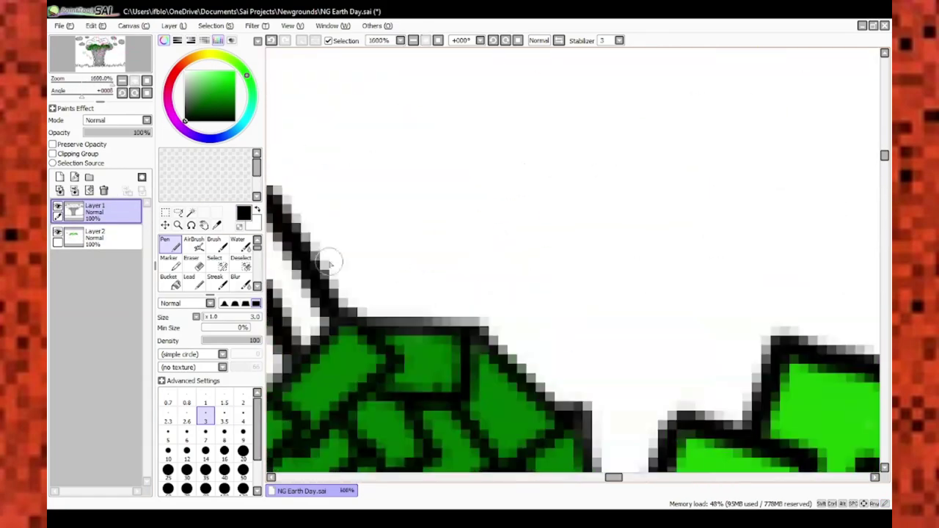
Ink black blocks over the bright green gap and the rightmost dark green clump, with a second row beside the hanging outline
scroll(475, 265, "up", 1)
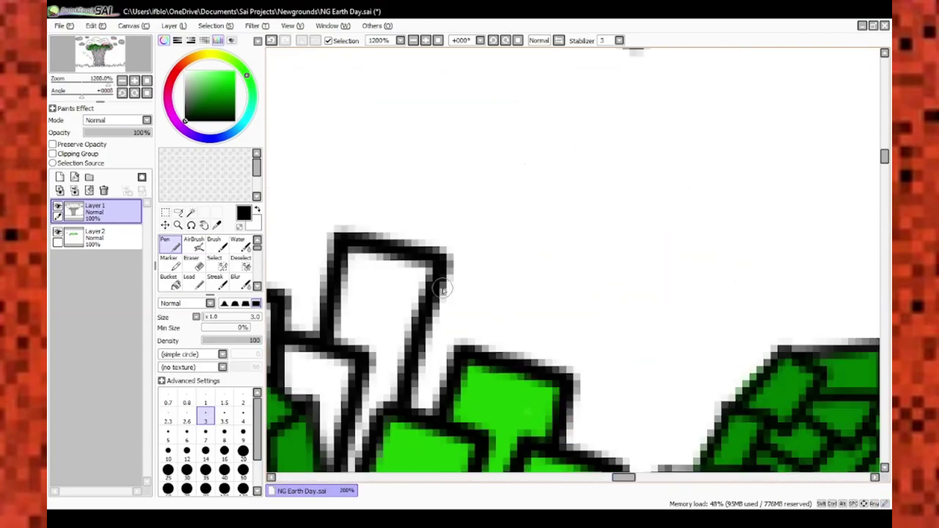
left_click_drag(443, 290, 492, 255)
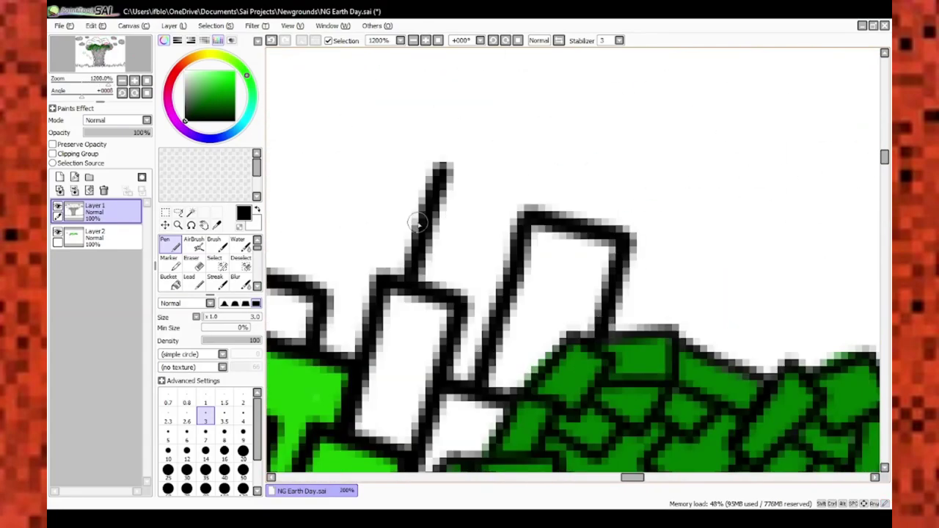
scroll(417, 224, "down", 10)
scroll(668, 225, "up", 10)
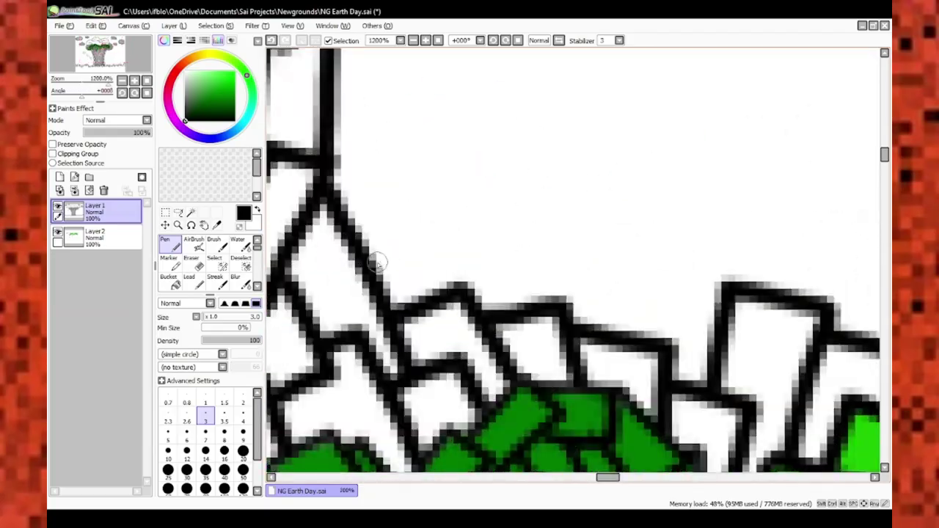
scroll(411, 176, "down", 3)
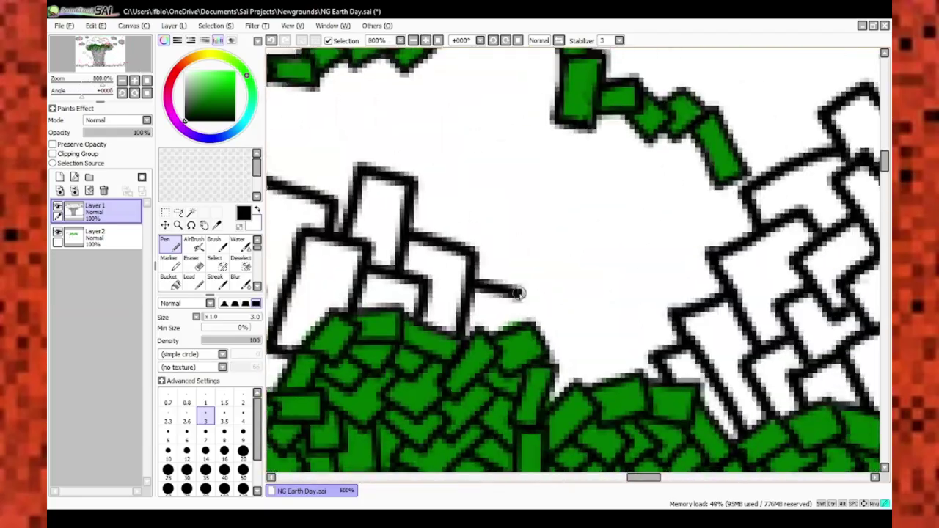
Fill the gap between the rightmost dark green clump and the outer right clump with tall black blocks, erasing where needed
scroll(389, 220, "up", 3)
scroll(383, 229, "down", 5)
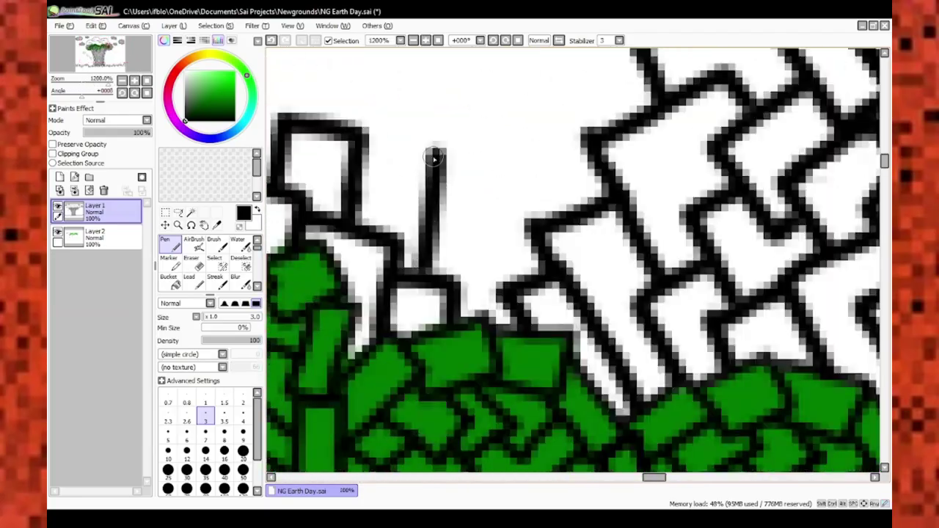
scroll(440, 235, "up", 5)
key("e")
scroll(477, 240, "down", 3)
left_click(169, 244)
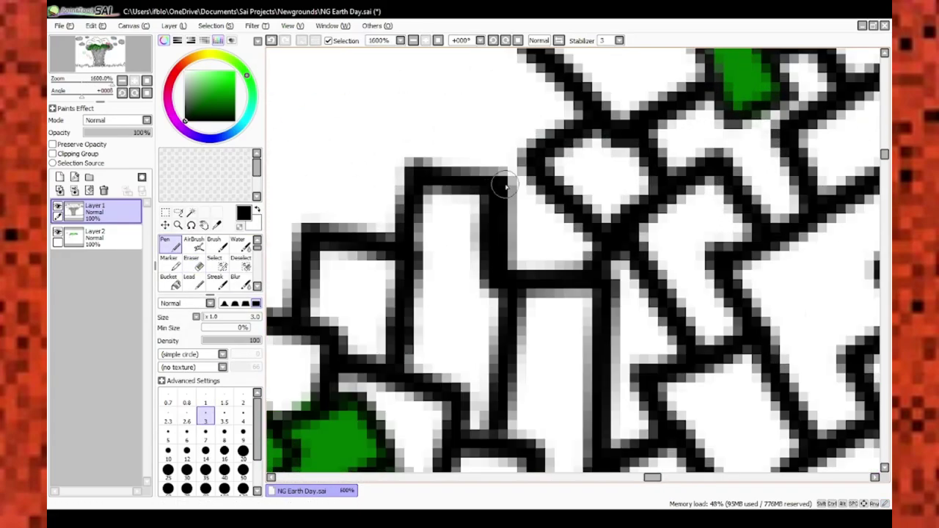
Clean up the inside of the tall blocks below the green squiggle with a size 1 Eraser, and return to the Pen
scroll(453, 316, "up", 2)
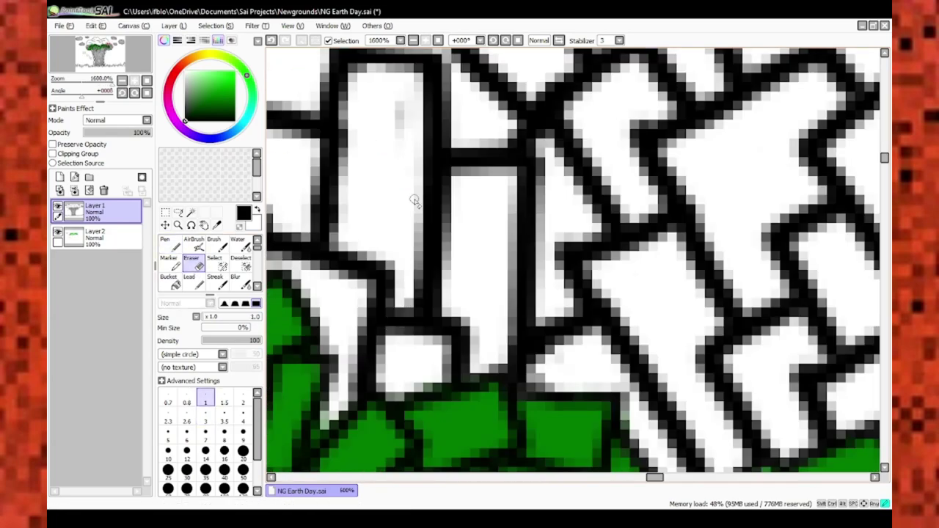
scroll(414, 200, "down", 3)
key("n")
scroll(432, 172, "up", 2)
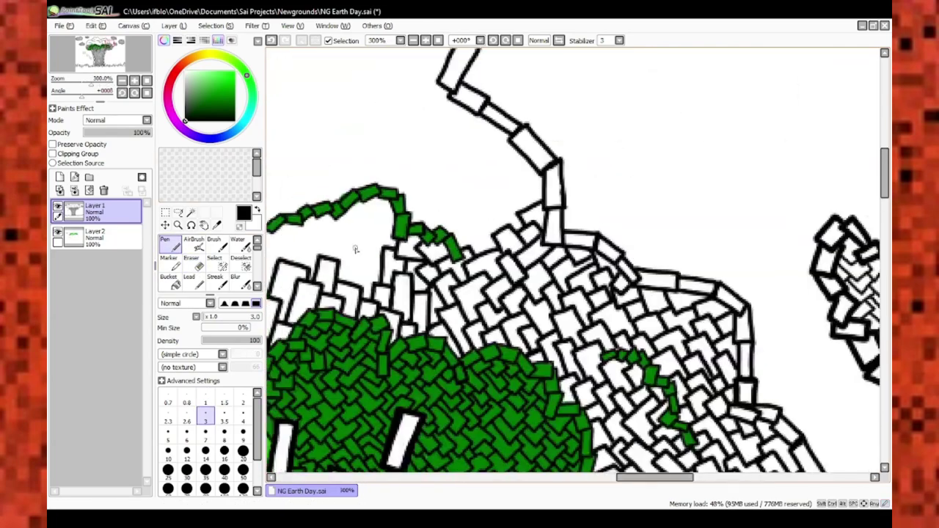
Ink tall black blocks in the white gap beneath the lower green squiggle, filling up to its underside
scroll(355, 249, "up", 5)
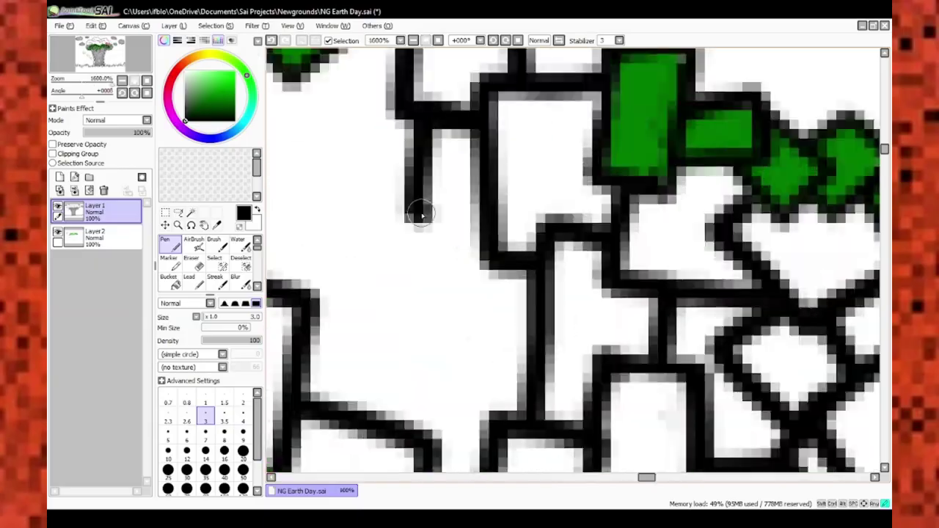
scroll(422, 214, "down", 5)
scroll(453, 238, "up", 3)
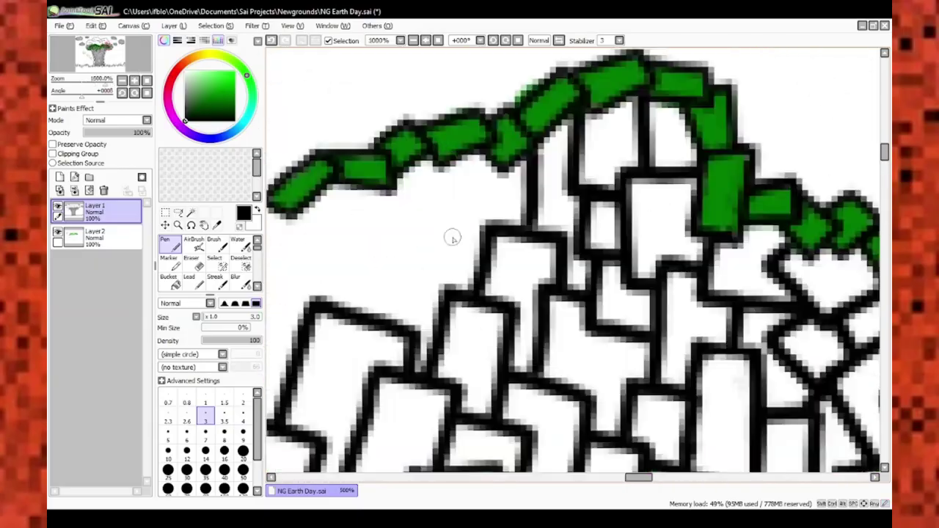
scroll(452, 238, "down", 2)
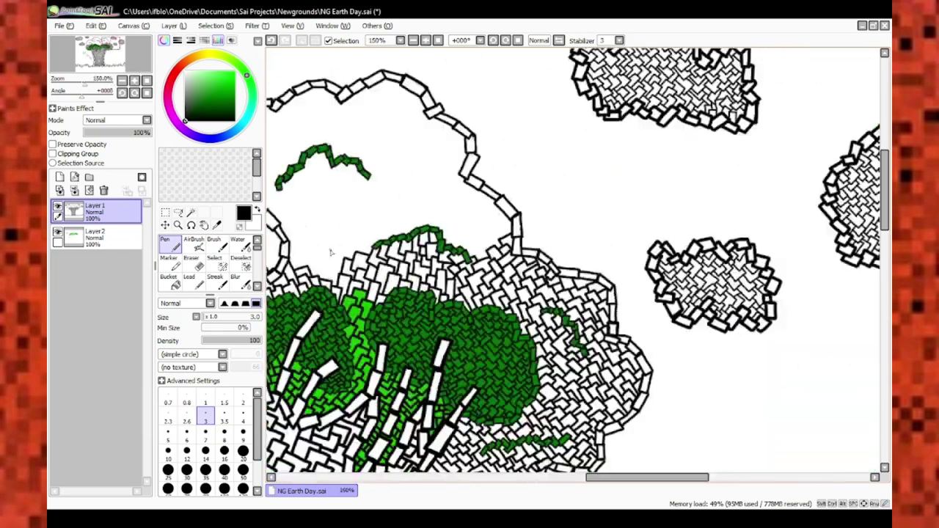
Ink slanted black blocks from the lower green squiggle's right end up along the crown's outer right outline
scroll(331, 253, "down", 2)
scroll(548, 210, "up", 10)
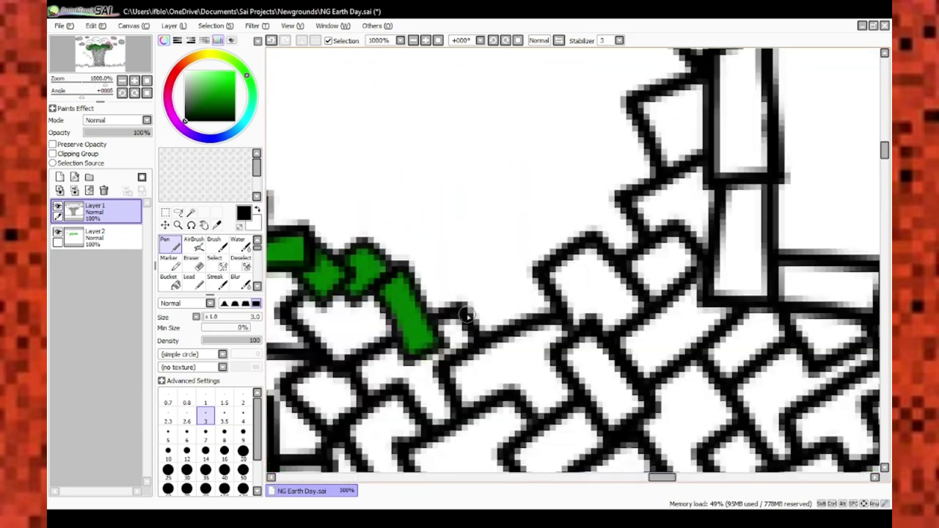
scroll(637, 300, "down", 6)
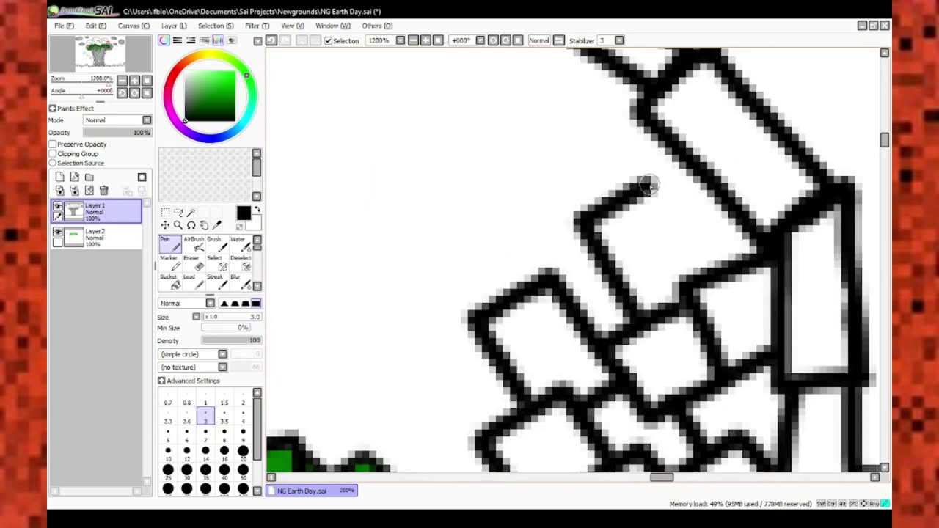
scroll(591, 294, "up", 4)
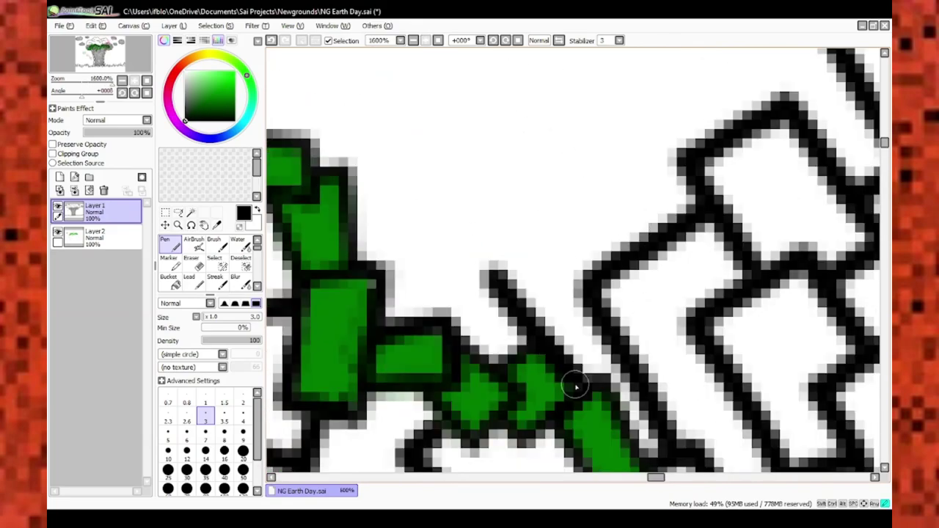
scroll(639, 186, "down", 4)
scroll(641, 229, "up", 3)
scroll(641, 228, "up", 2)
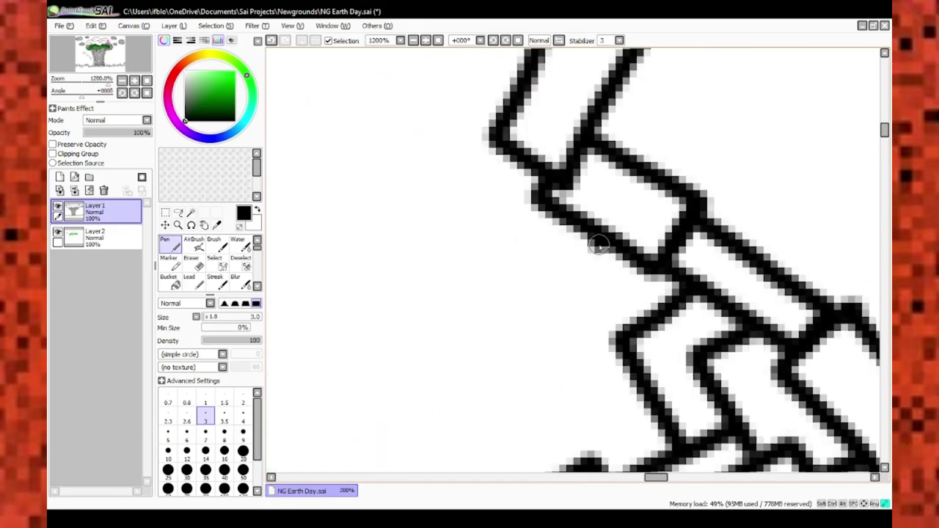
Fill the space between the lower squiggle's upper right side and the outer outline with further slanted black blocks
scroll(667, 379, "down", 4)
scroll(556, 374, "up", 2)
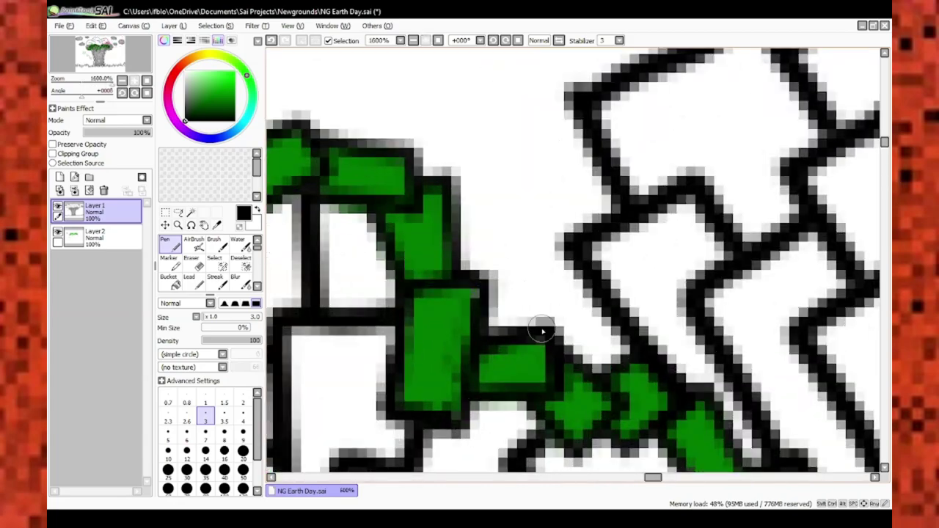
scroll(541, 325, "down", 4)
scroll(600, 144, "up", 4)
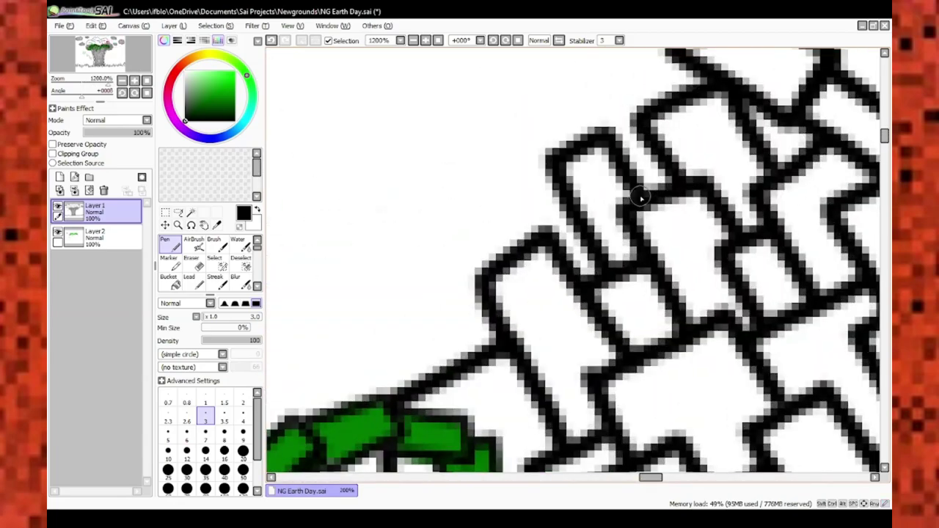
Ink small black blocks around the lower end of the hanging outline, above the dark green clump
scroll(587, 220, "down", 4)
scroll(569, 272, "up", 5)
scroll(569, 272, "down", 2)
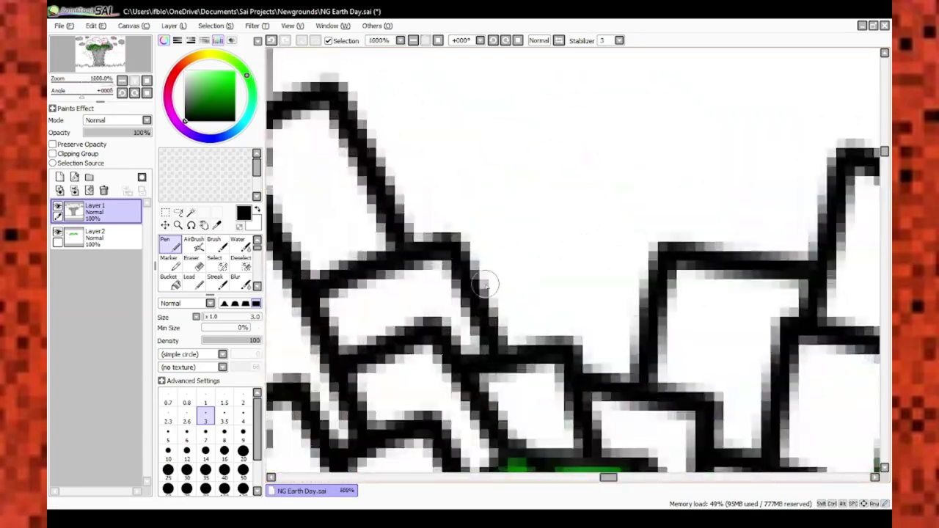
scroll(562, 247, "up", 2)
scroll(540, 286, "down", 4)
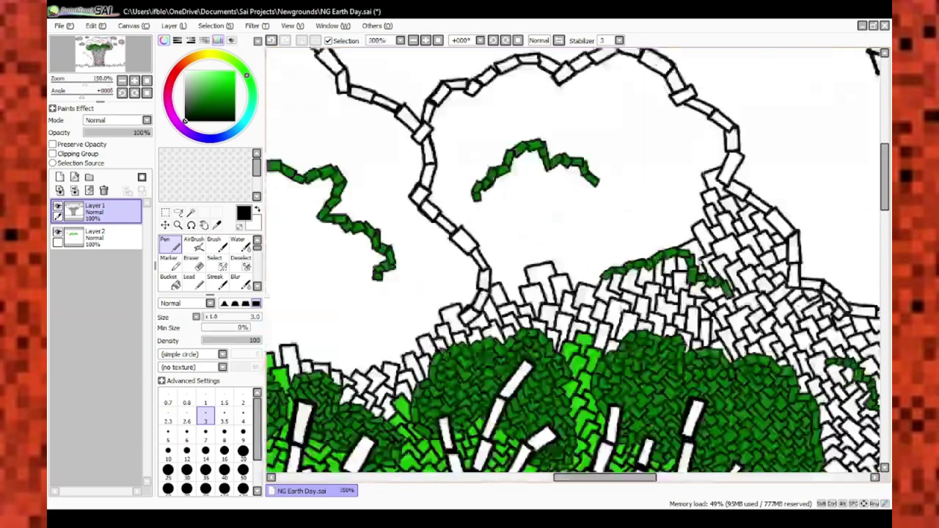
Extend the black block row from the hanging outline across to the lower squiggle's left half
scroll(544, 294, "up", 4)
scroll(543, 301, "down", 4)
scroll(547, 312, "up", 4)
scroll(547, 312, "down", 2)
scroll(514, 304, "up", 2)
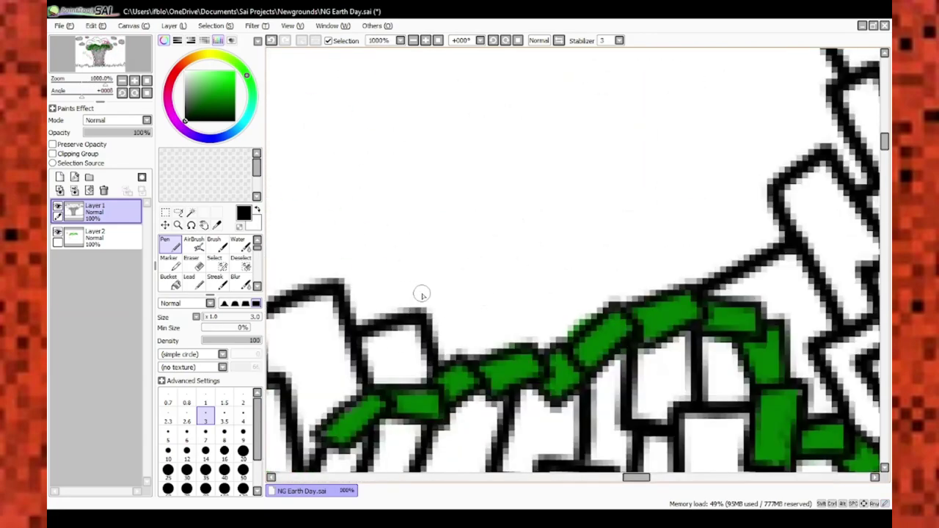
scroll(547, 265, "up", 2)
scroll(690, 346, "down", 8)
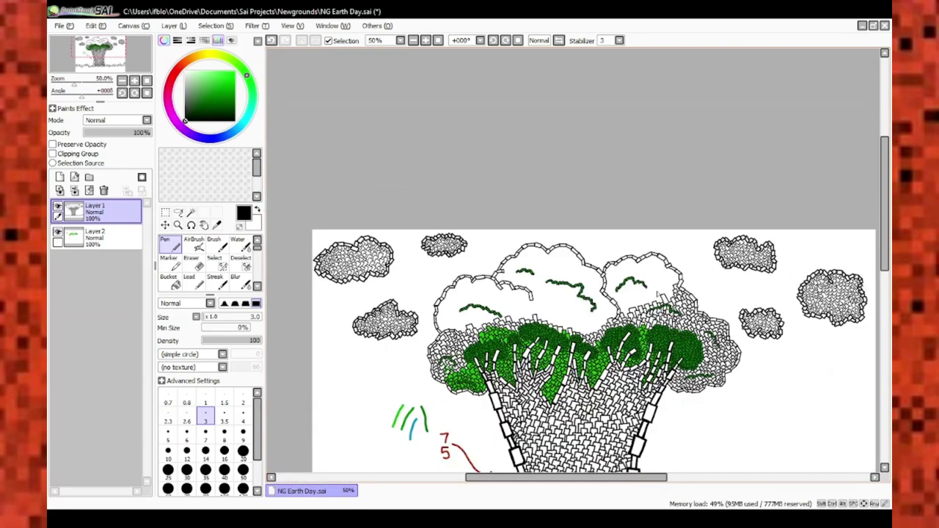
Ink rows of tilted black blocks over the top of the lower green squiggle, joining the blocks on both sides
scroll(613, 297, "up", 9)
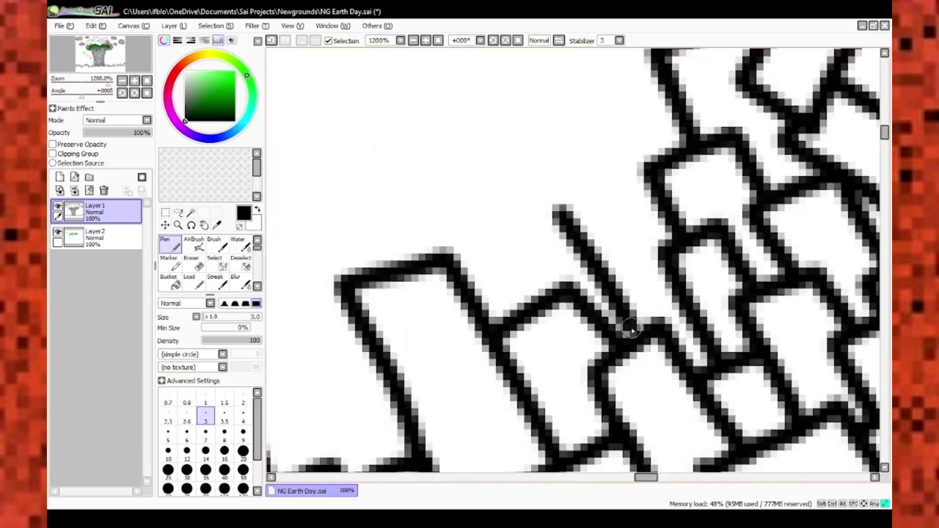
scroll(478, 216, "down", 3)
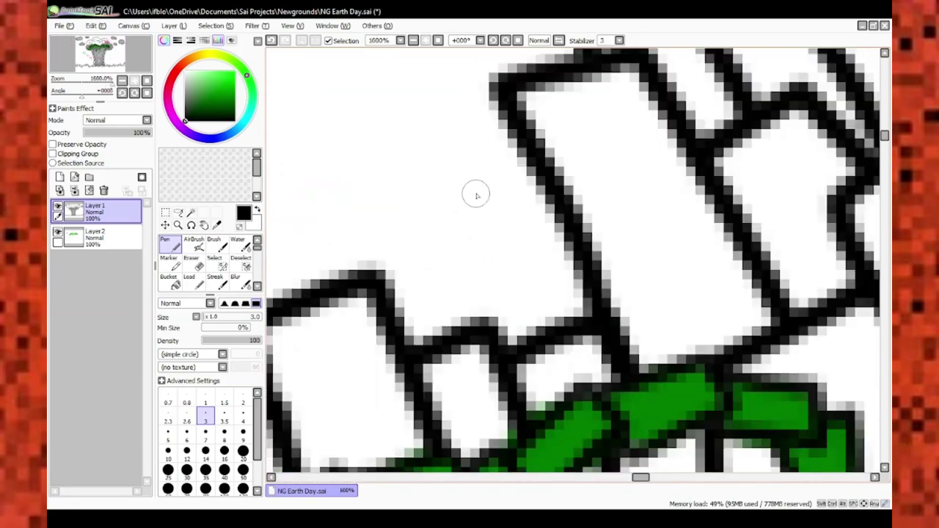
scroll(433, 227, "up", 2)
scroll(433, 226, "down", 3)
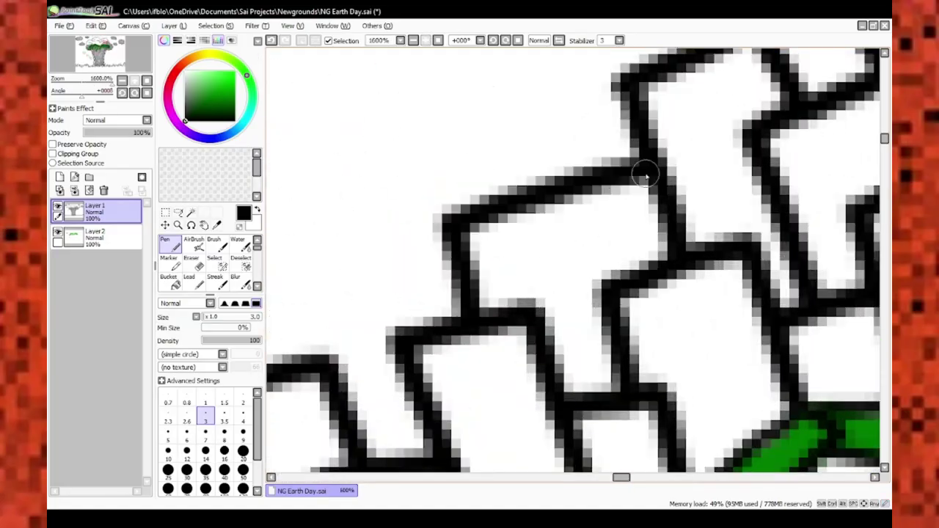
Continue the tilted block rows leftward above the lower squiggle until they meet the hanging outline
scroll(646, 176, "down", 4)
scroll(618, 245, "down", 3)
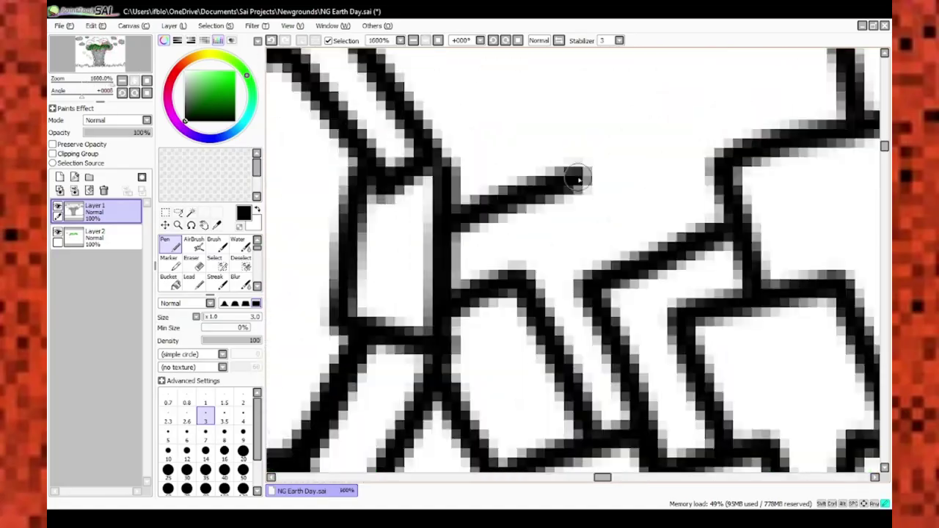
scroll(477, 130, "down", 8)
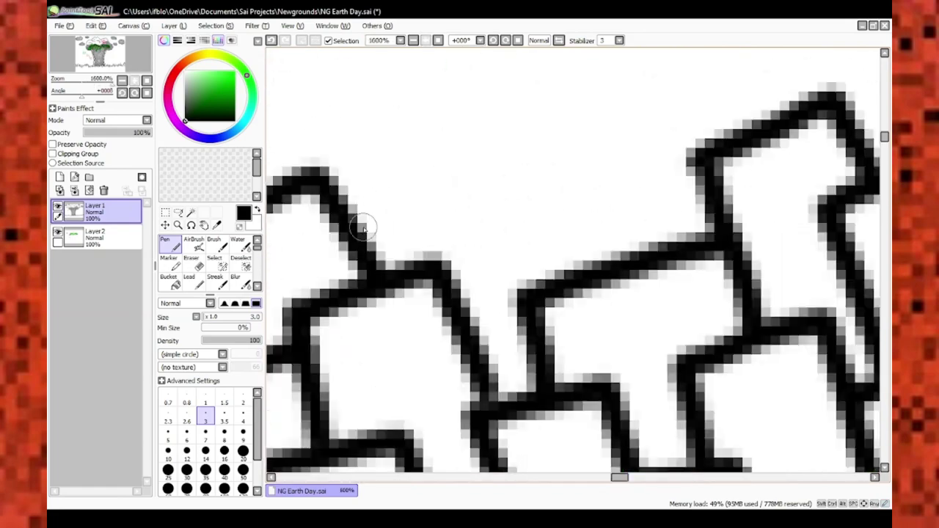
Ink another row of black blocks below the upper green squiggle's right end, climbing to the outer right outline
scroll(497, 249, "up", 8)
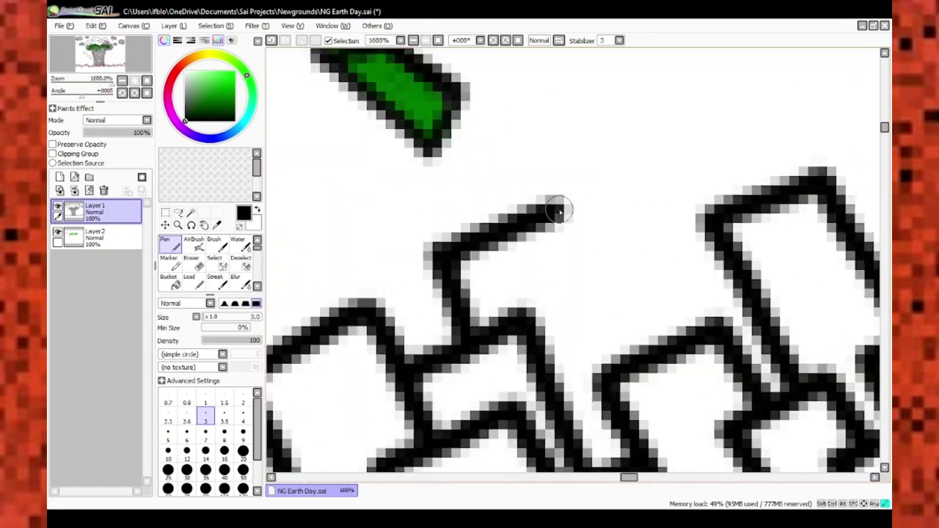
scroll(321, 218, "down", 5)
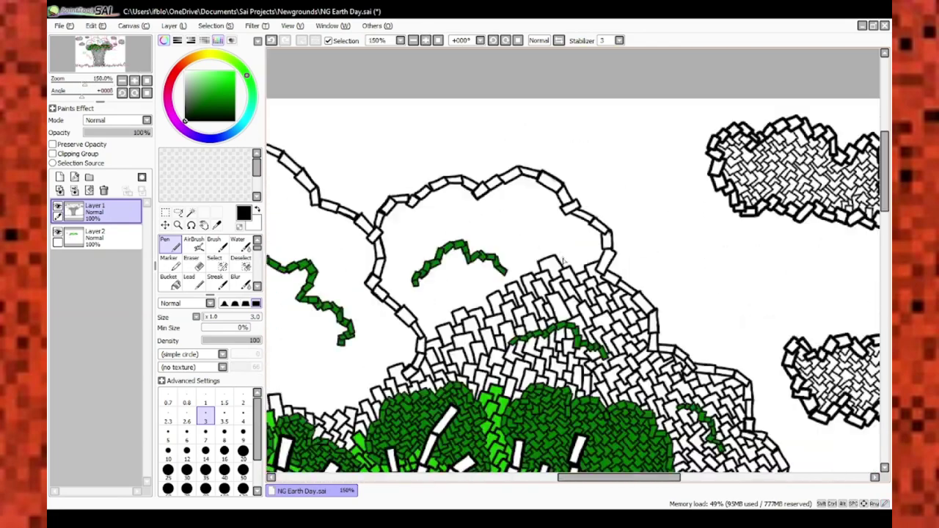
scroll(320, 218, "up", 5)
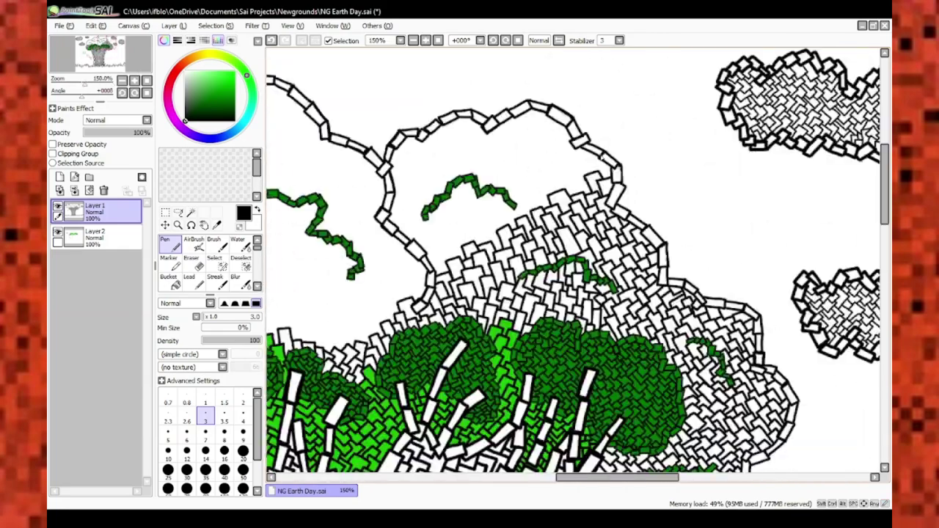
scroll(508, 220, "up", 6)
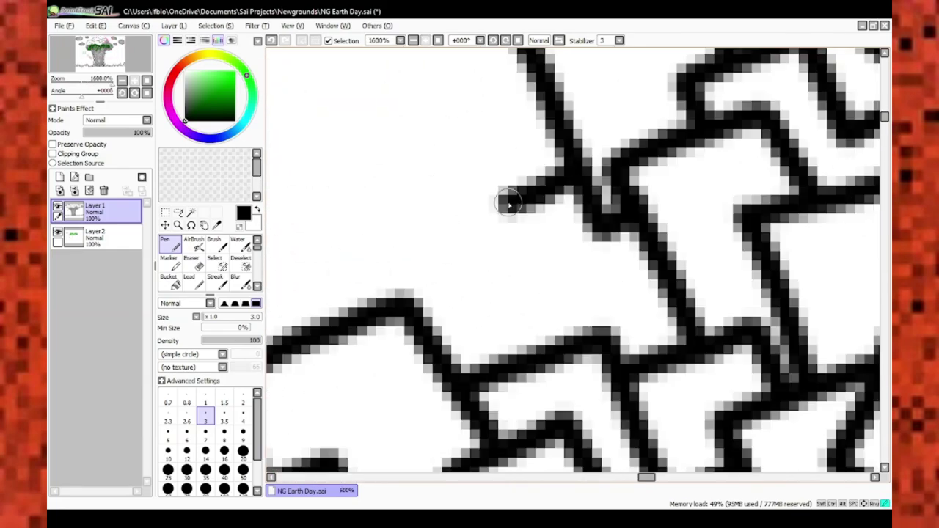
Add a row of black blocks from the outer right side across to the hanging outline, below the upper squiggle
scroll(540, 178, "down", 6)
scroll(511, 246, "up", 5)
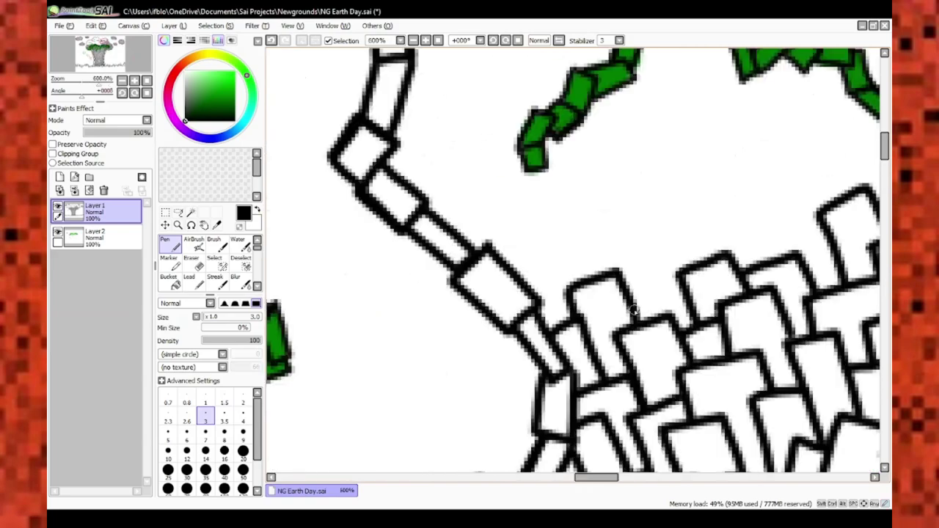
scroll(511, 246, "down", 8)
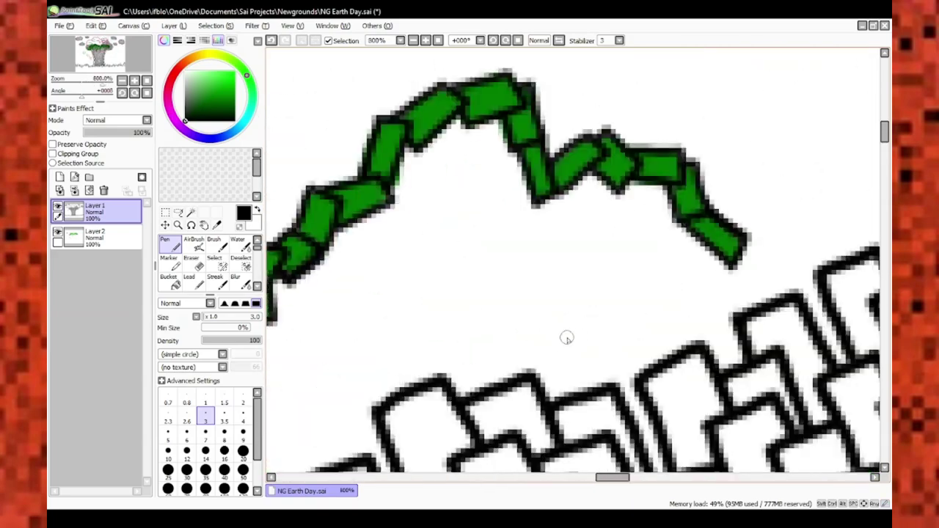
Ink black blocks under and just above the right half of the upper green squiggle
scroll(577, 312, "up", 5)
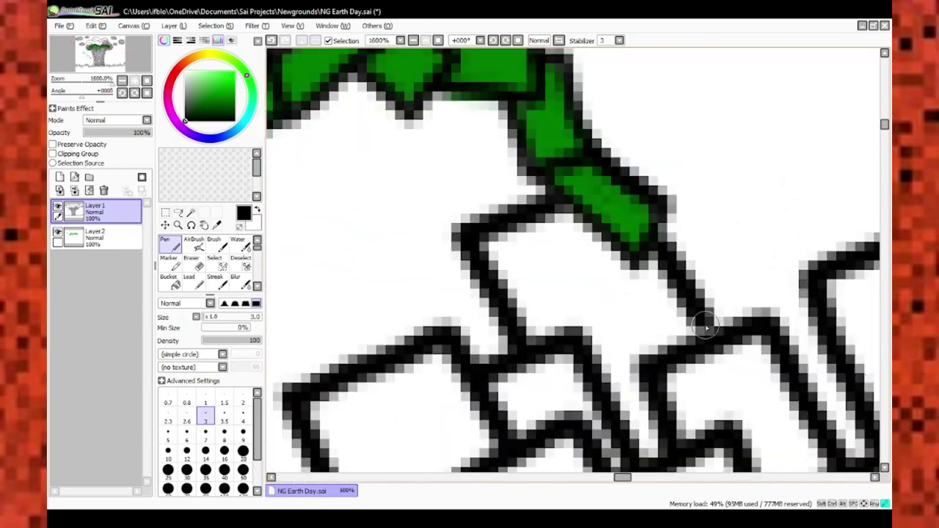
scroll(706, 328, "down", 2)
scroll(661, 369, "up", 1)
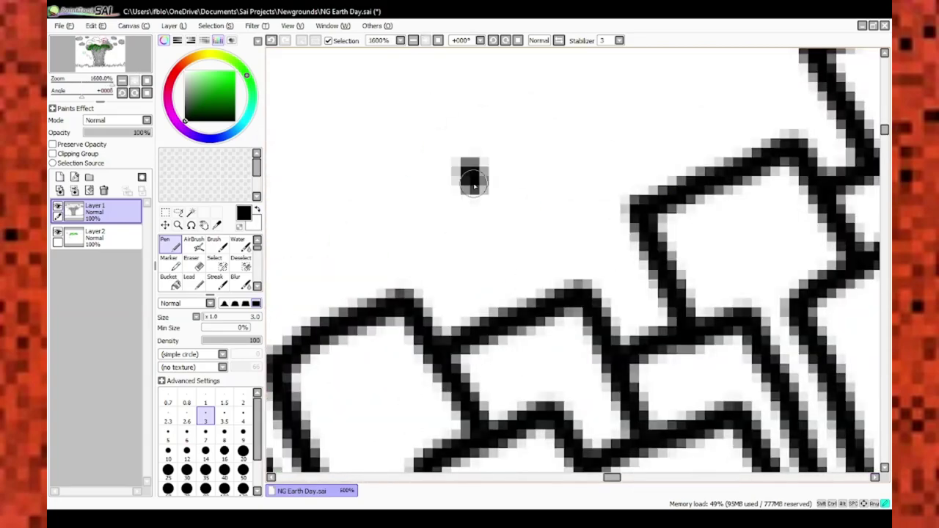
scroll(568, 157, "down", 2)
scroll(579, 168, "up", 1)
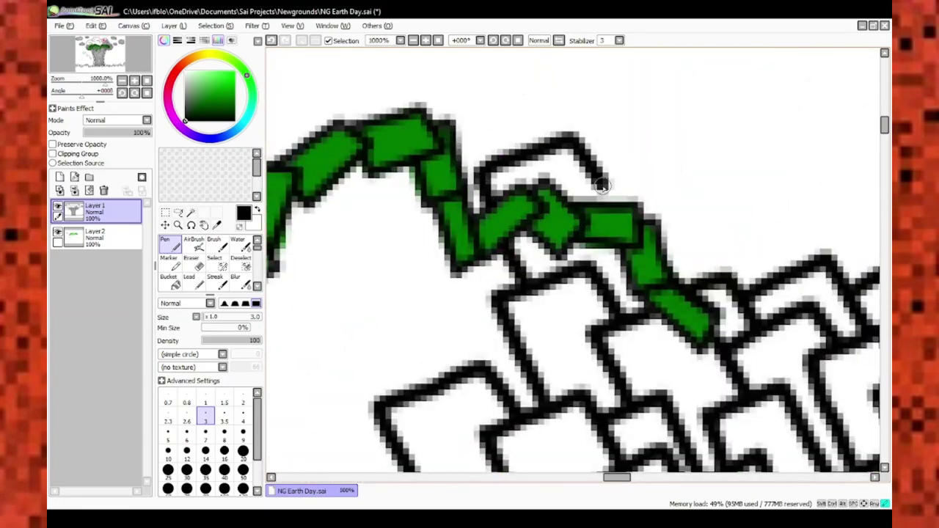
Stack black blocks under the arch of the upper green squiggle, building up from the row below
scroll(568, 210, "down", 8)
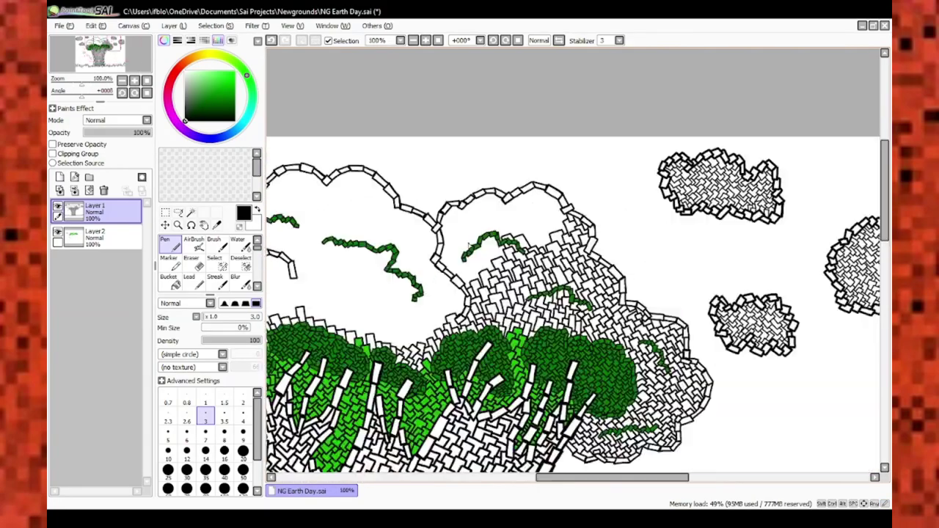
scroll(469, 248, "up", 6)
scroll(513, 272, "down", 3)
scroll(572, 220, "up", 4)
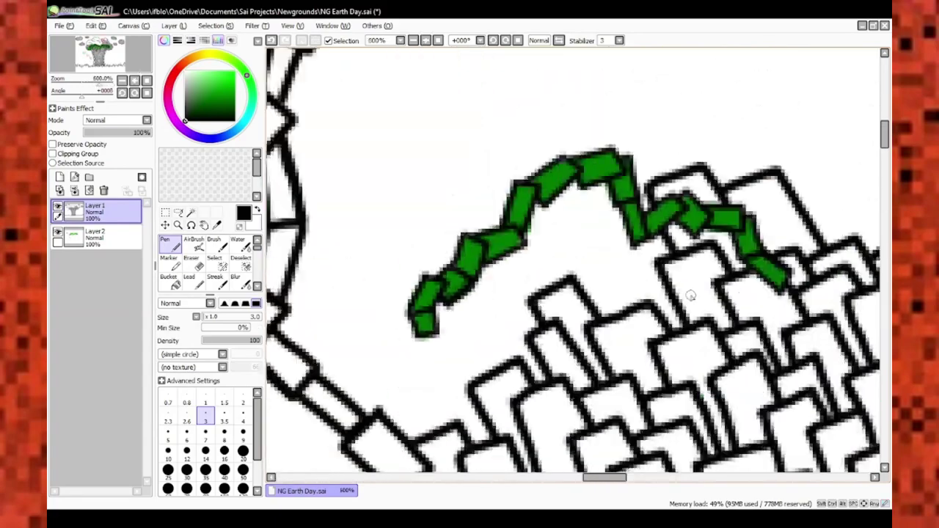
scroll(691, 296, "up", 2)
scroll(483, 191, "down", 4)
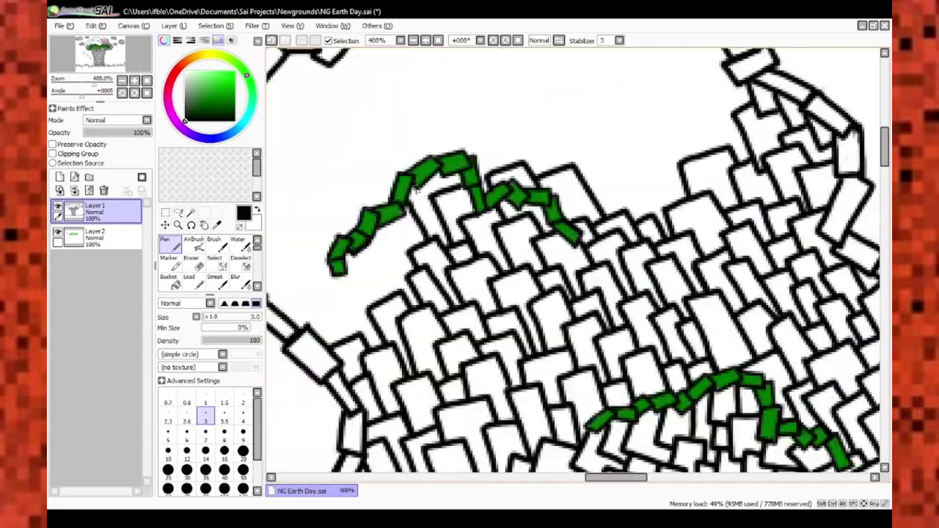
Fill the remaining space under the upper squiggle's left half with black blocks and start a row along its outer side
scroll(477, 206, "up", 3)
scroll(485, 235, "up", 1)
scroll(484, 243, "down", 4)
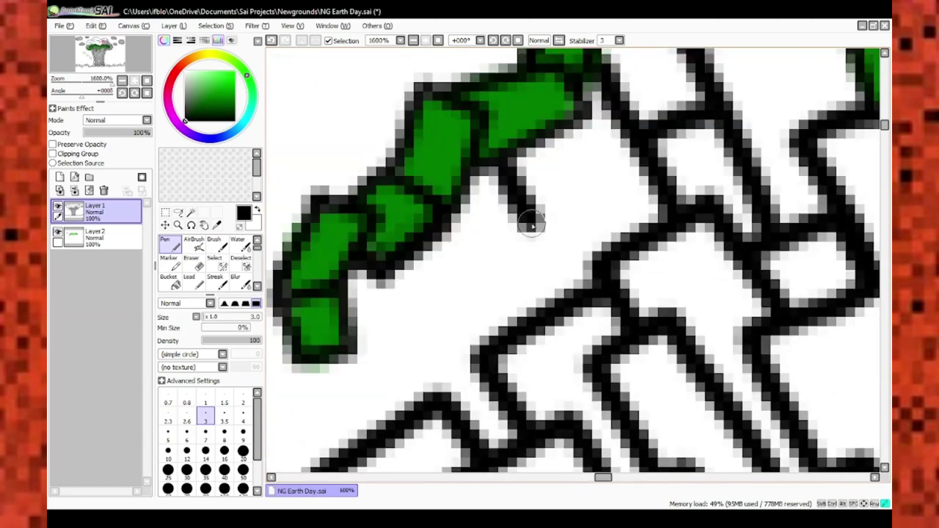
scroll(376, 348, "up", 4)
scroll(375, 348, "down", 5)
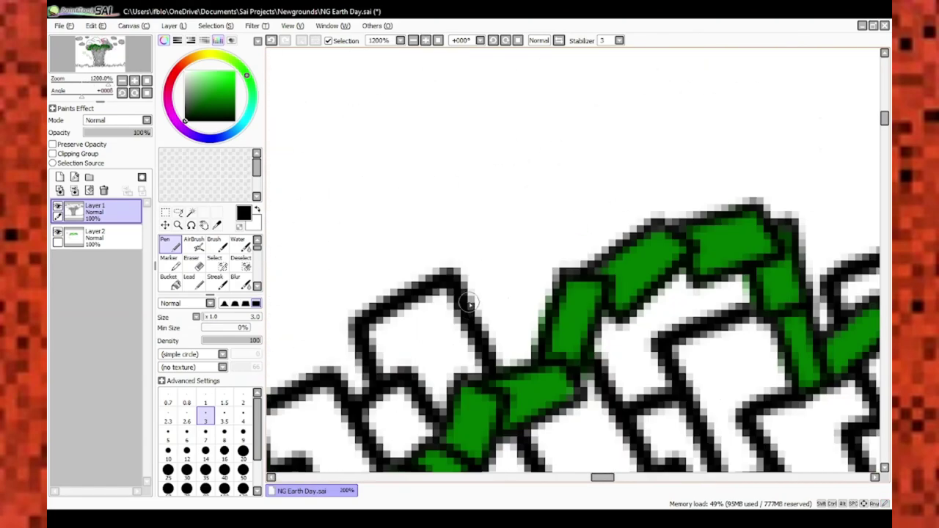
Ink black blocks over the upper squiggle's peak and in the gap between its left end and the cloud-shaped outline
scroll(400, 271, "down", 3)
scroll(397, 268, "up", 2)
scroll(393, 264, "down", 3)
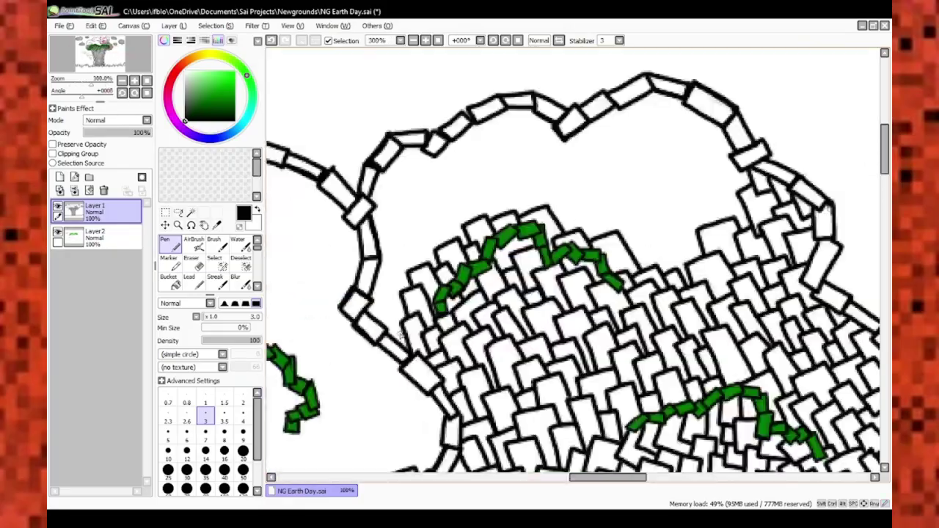
scroll(385, 260, "up", 2)
scroll(384, 260, "up", 3)
scroll(441, 253, "down", 2)
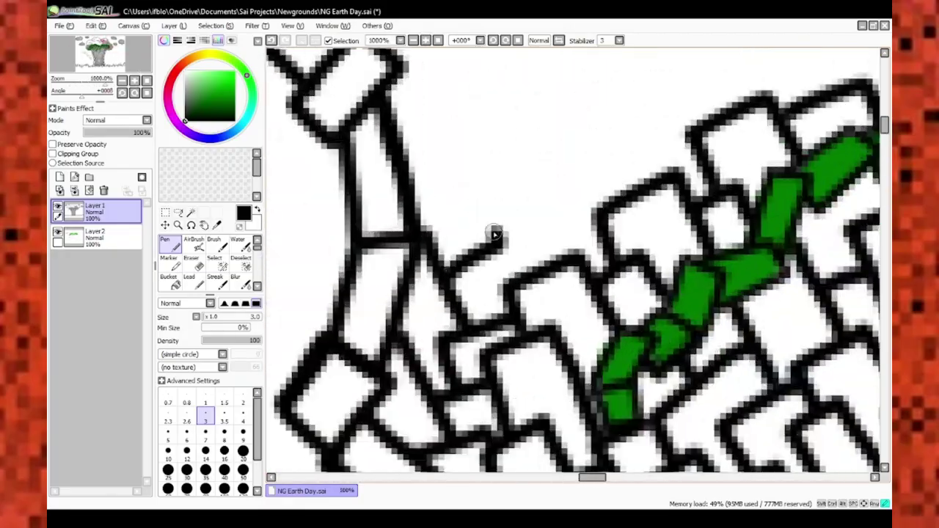
scroll(472, 246, "down", 4)
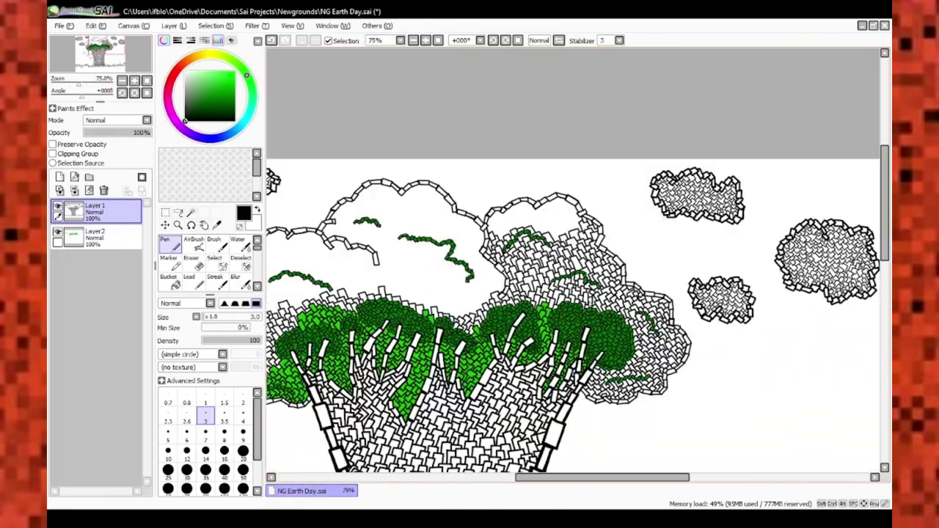
Ink black blocks along the inner right side of the right crown lobe's arched outline, touching up the lines with the Eraser
scroll(681, 180, "up", 6)
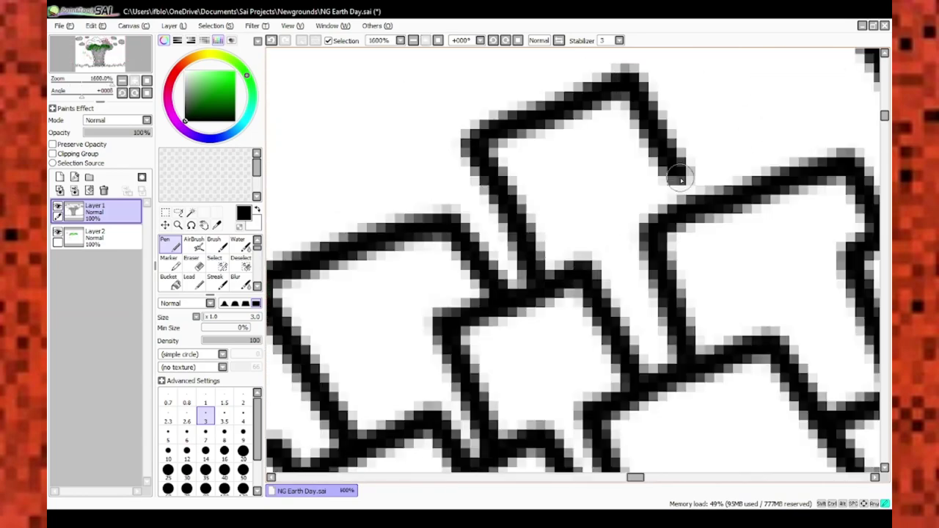
mouse_move(643, 226)
left_mouse_down()
mouse_move(595, 100)
mouse_move(575, 185)
mouse_move(569, 327)
left_mouse_up()
scroll(569, 327, "down", 3)
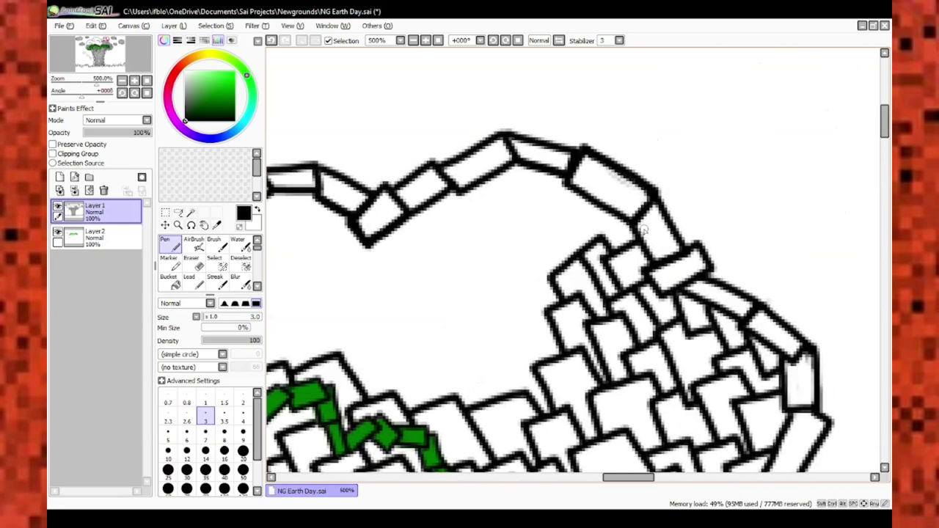
scroll(524, 213, "up", 3)
scroll(479, 291, "down", 3)
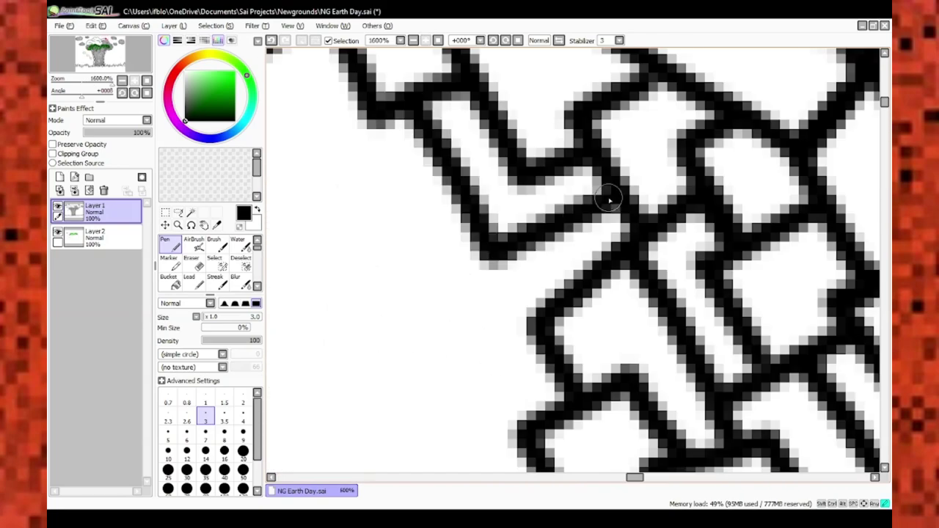
scroll(583, 233, "up", 3)
key("e")
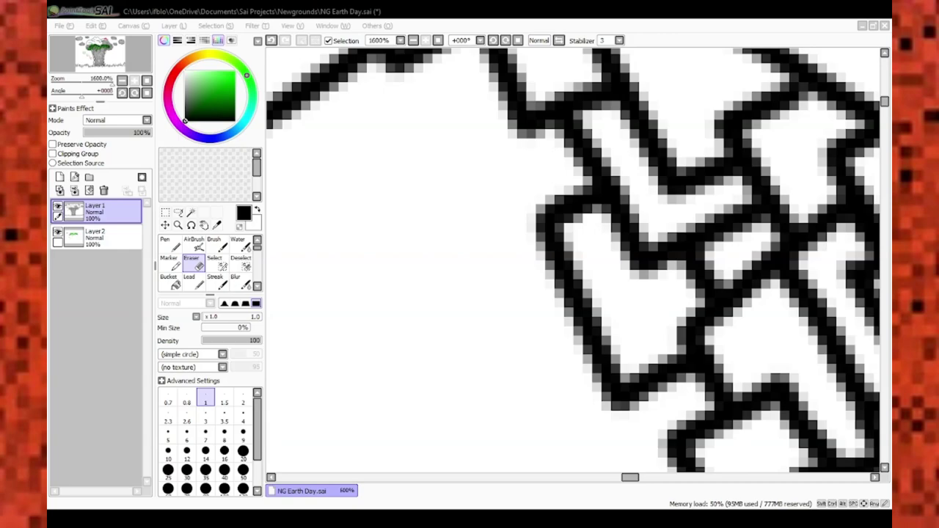
Ink black blocks beside the upper squiggle's left end and up the lobe's left side to the arched outline
scroll(443, 279, "down", 3)
scroll(442, 279, "up", 3)
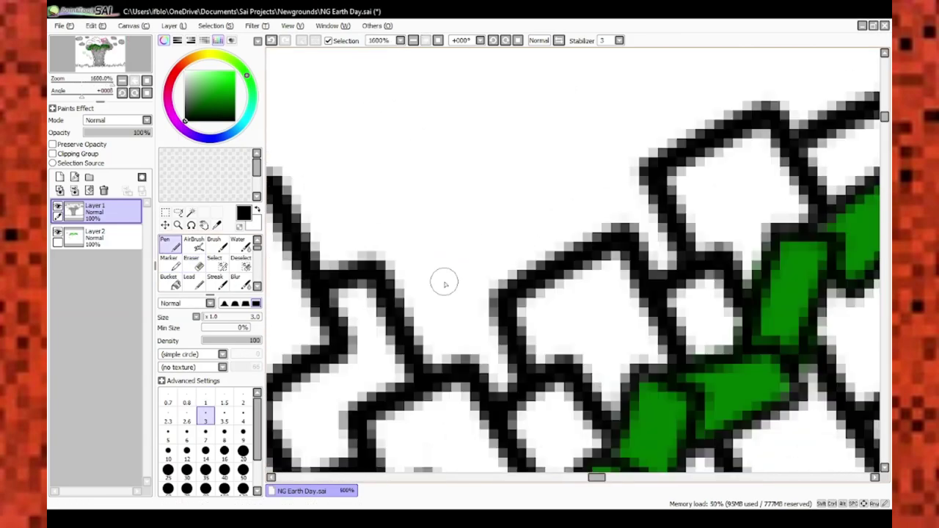
key("n")
scroll(526, 210, "down", 1)
scroll(526, 210, "up", 2)
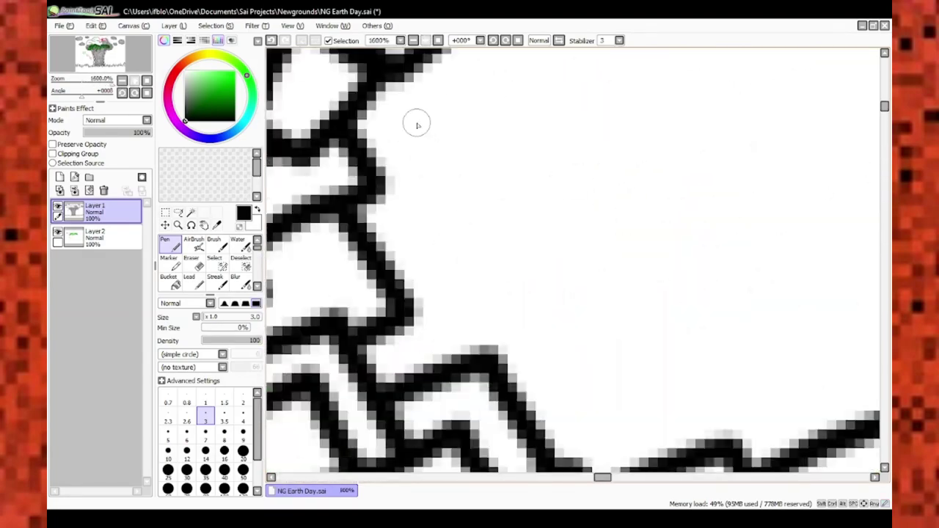
scroll(416, 125, "down", 4)
scroll(505, 178, "up", 3)
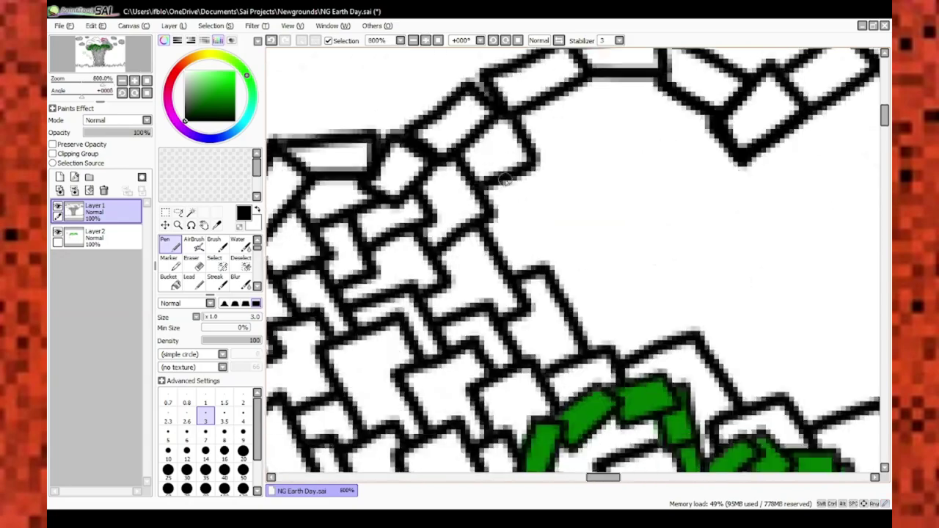
Fill the space under the outline's left arch with black blocks, from the lobe's left side to the central notch
scroll(505, 178, "up", 2)
scroll(482, 139, "down", 2)
scroll(534, 132, "up", 1)
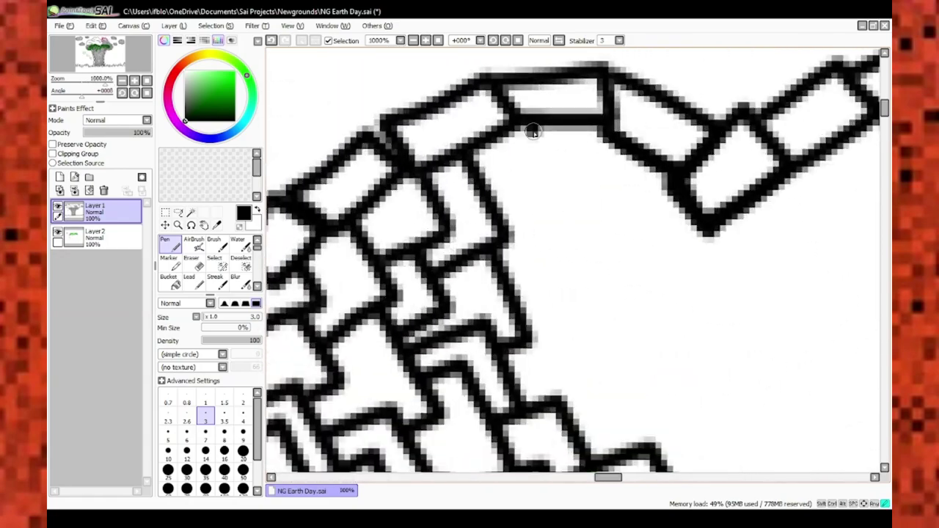
scroll(593, 129, "down", 3)
scroll(623, 203, "up", 4)
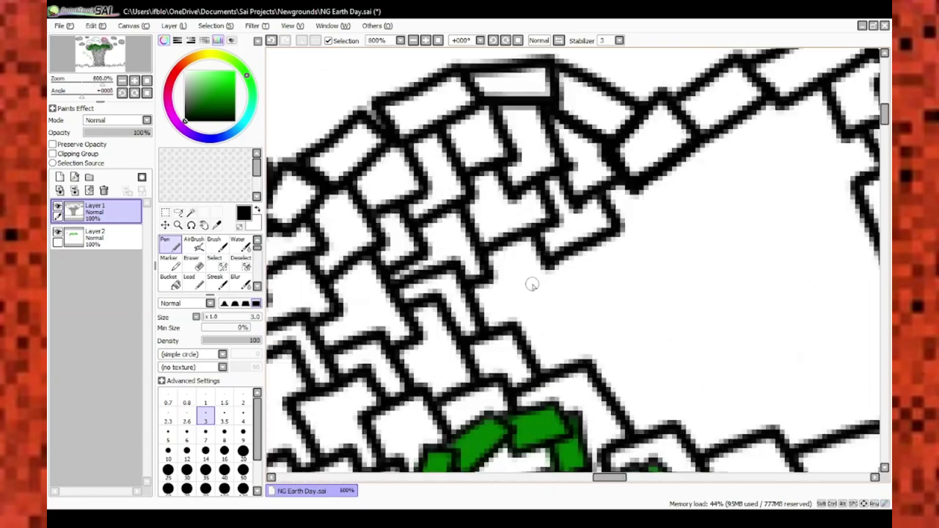
Extend the black blocks below the outline's central notch and above the squiggle's peak, narrowing the gap to the right-hand blocks
scroll(558, 340, "down", 3)
scroll(581, 253, "up", 3)
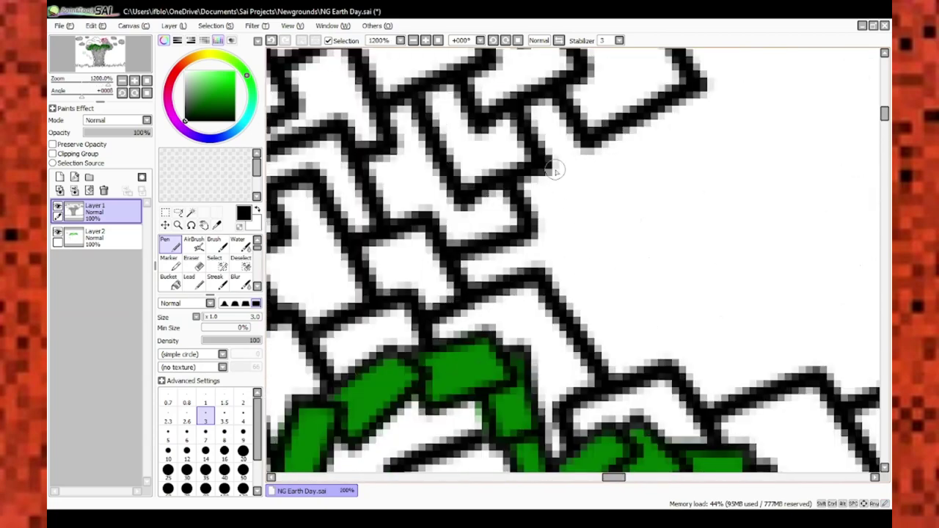
scroll(564, 208, "down", 3)
scroll(538, 176, "up", 3)
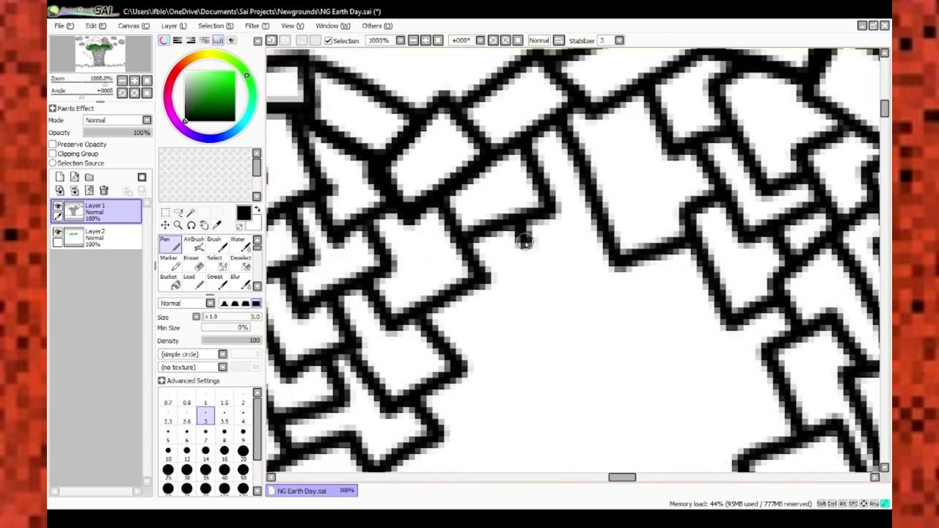
Draw black brick outlines with the size 3 Pen across the blank gap above the dark green strip in the right foliage cluster
key("e")
scroll(644, 258, "down", 3)
scroll(586, 184, "up", 3)
scroll(648, 282, "down", 3)
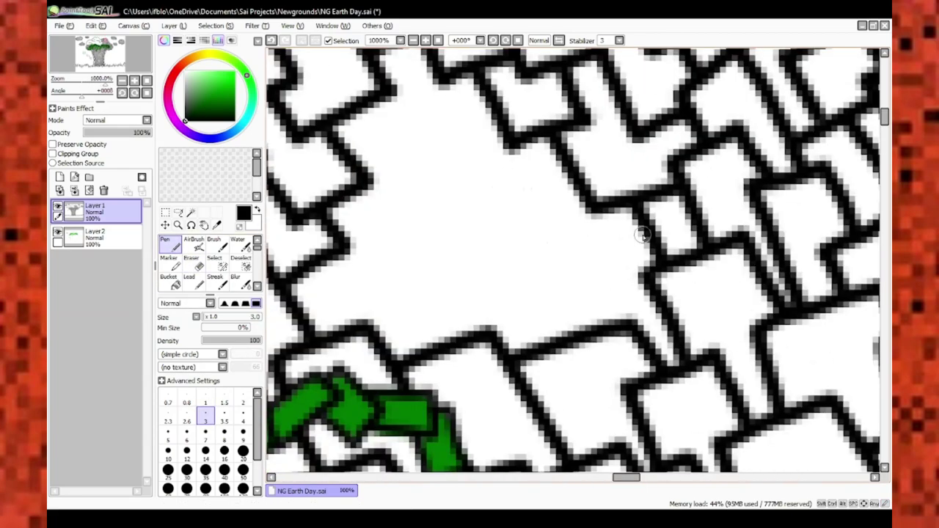
scroll(565, 280, "up", 4)
scroll(650, 293, "down", 3)
scroll(673, 257, "up", 3)
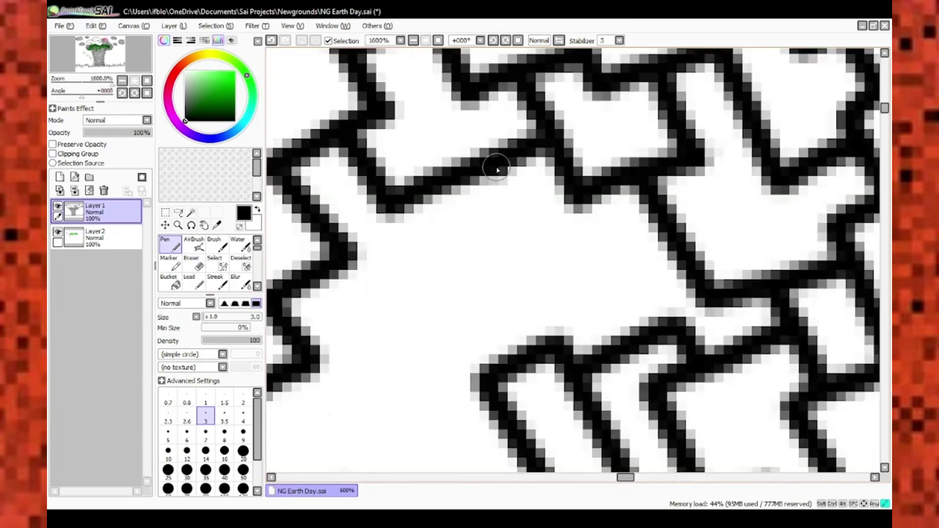
Close the last blank gap in the right foliage cluster with brick outlines and save the drawing
scroll(579, 318, "down", 2)
scroll(595, 323, "up", 2)
scroll(603, 325, "up", 1)
scroll(603, 325, "down", 6)
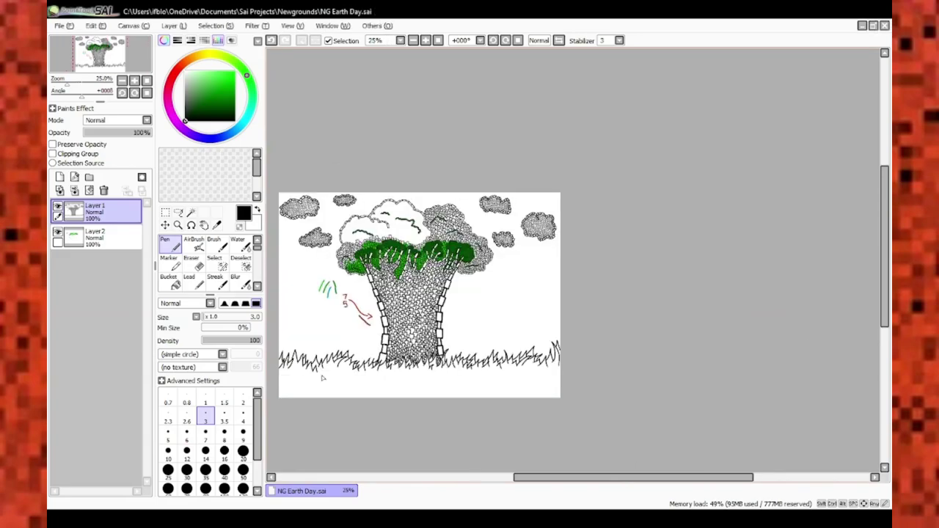
Outline bricks above the bright green leaves and up to the right end of the dark green strip in the middle foliage cluster
scroll(409, 266, "up", 10)
scroll(398, 245, "up", 2)
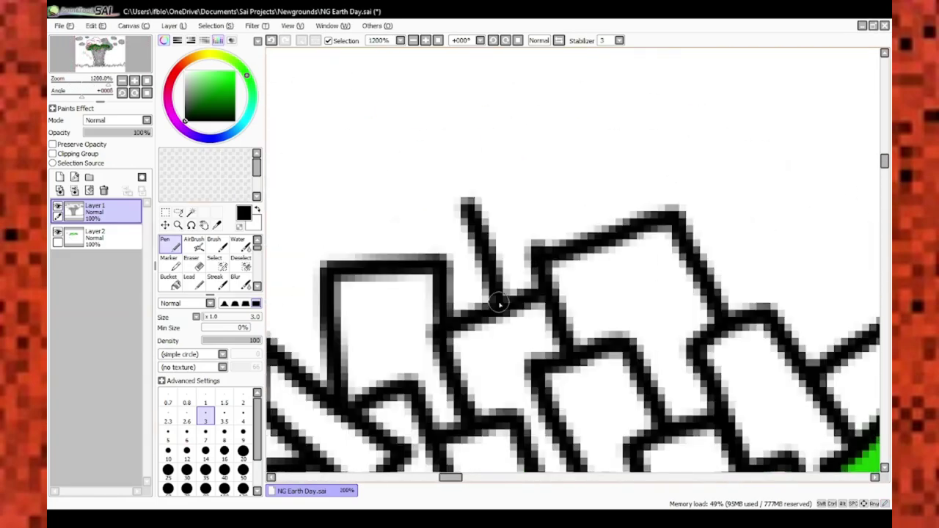
scroll(400, 239, "down", 1)
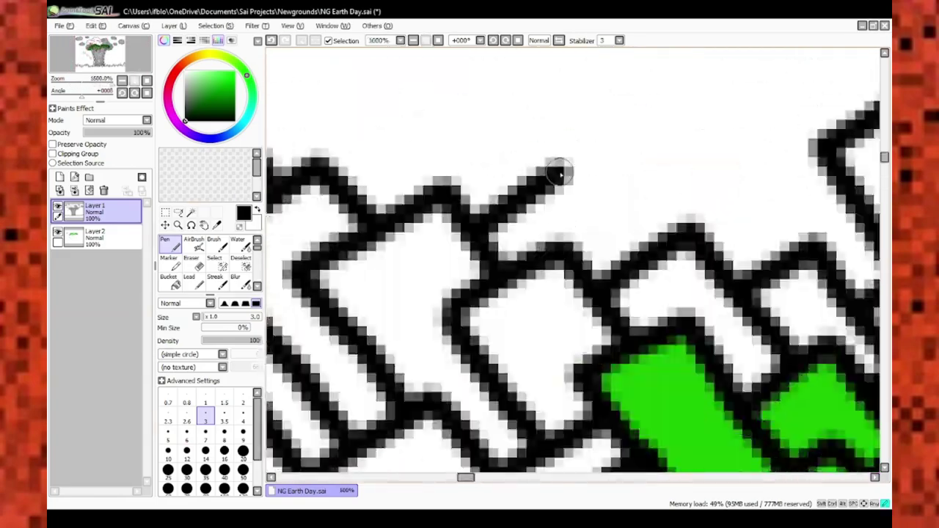
scroll(695, 185, "down", 2)
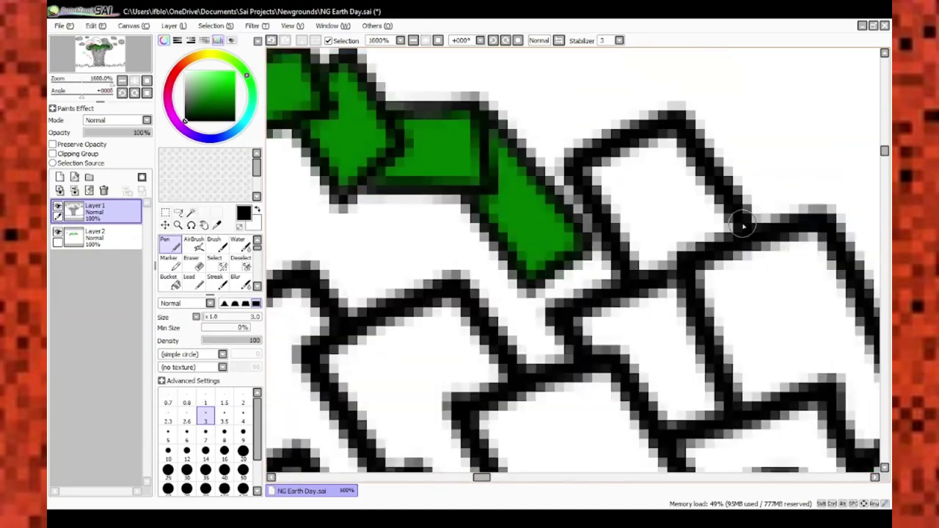
scroll(463, 252, "up", 2)
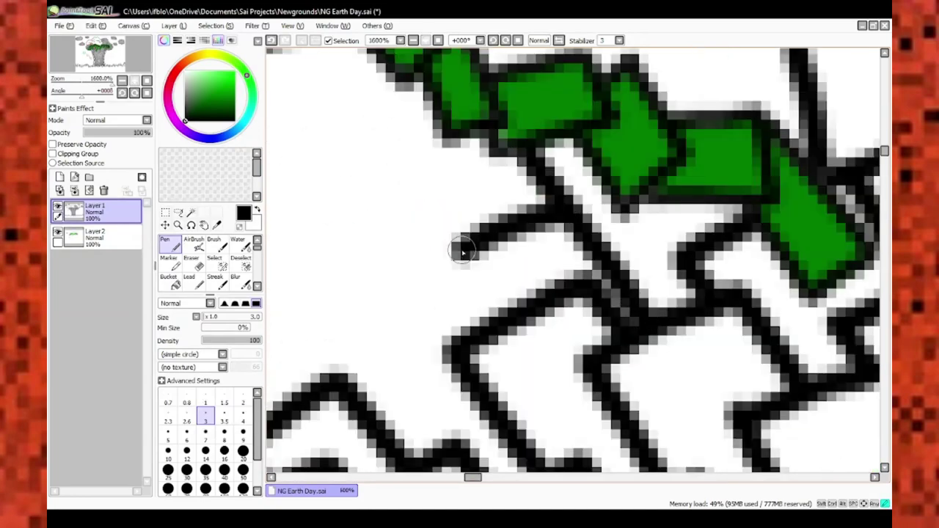
scroll(376, 314, "down", 2)
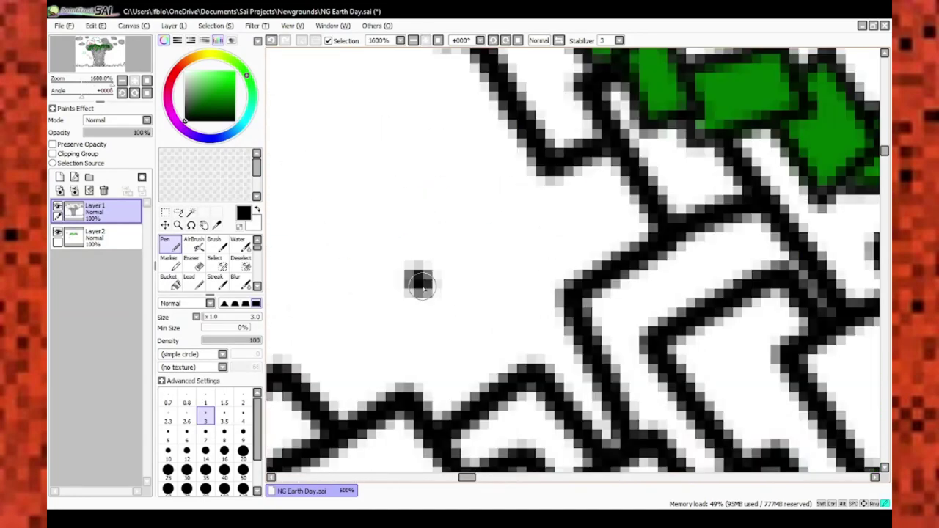
Fill the area beneath the left half of the middle cluster's dark green strip with black brick outlines
scroll(413, 216, "up", 2)
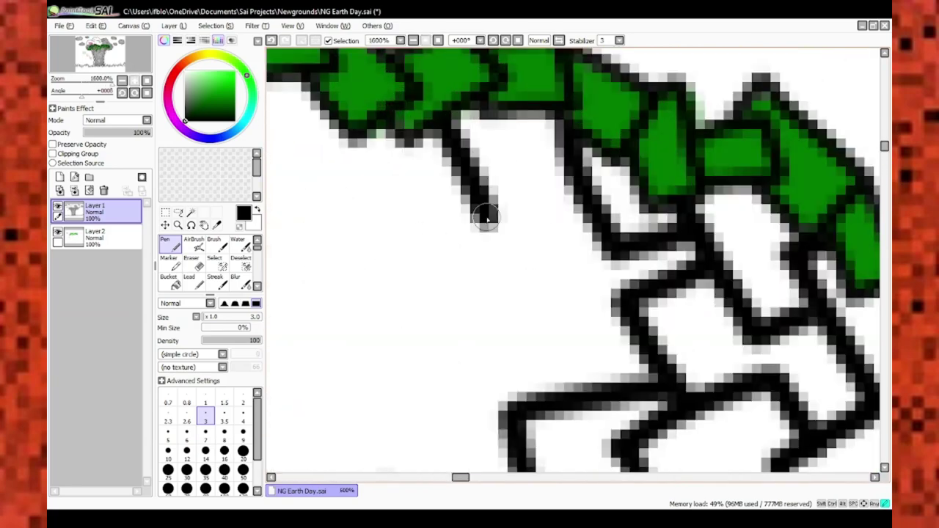
scroll(494, 285, "down", 3)
scroll(495, 281, "up", 5)
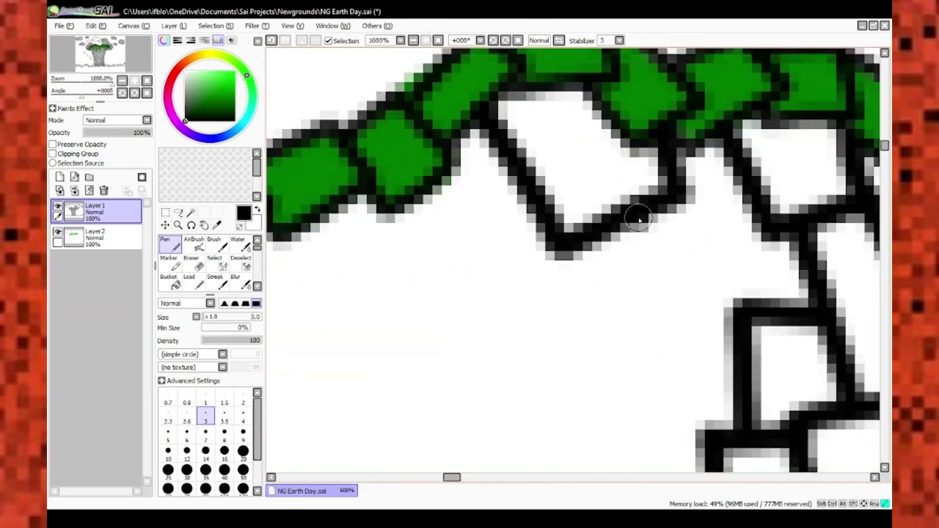
scroll(639, 220, "down", 2)
scroll(550, 224, "up", 2)
scroll(550, 224, "down", 2)
scroll(597, 209, "up", 2)
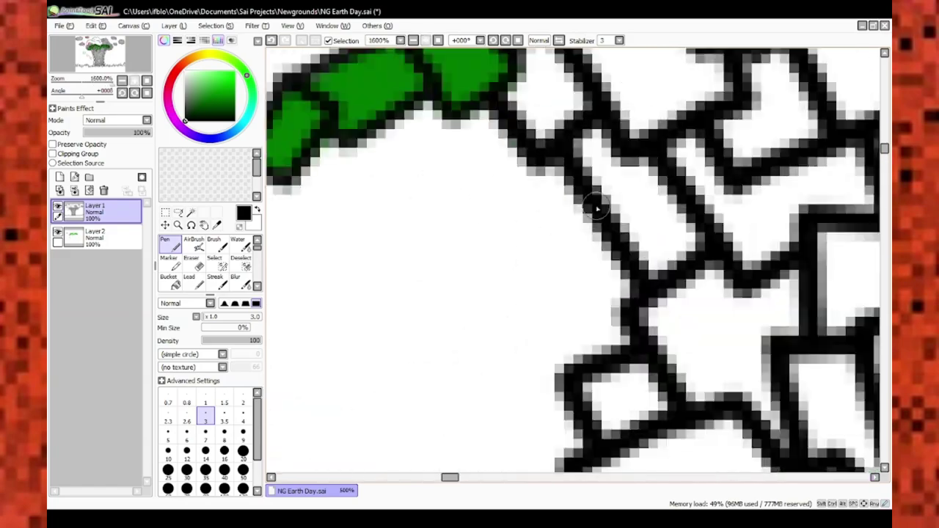
Stack brick outlines down the left side of the brick mass and start a row above the dark green strip's left end
scroll(597, 209, "down", 3)
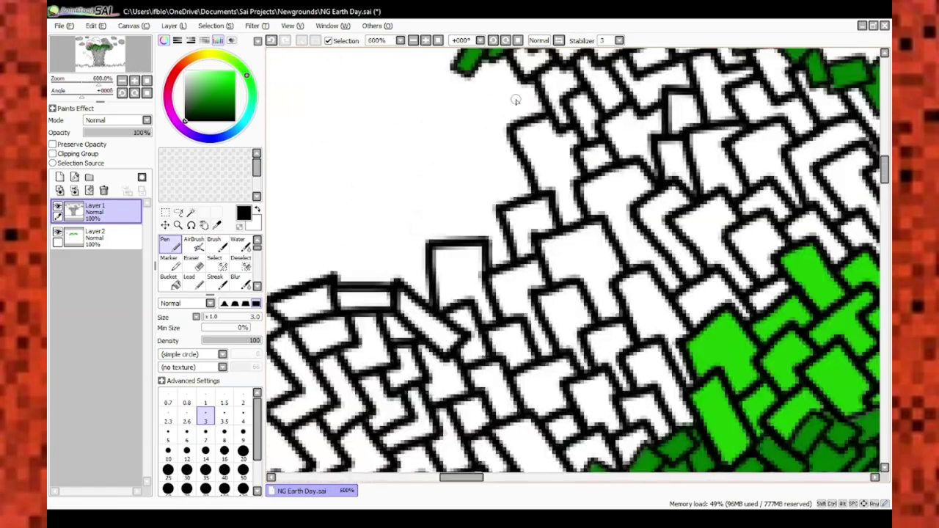
scroll(516, 101, "down", 1)
scroll(410, 303, "up", 3)
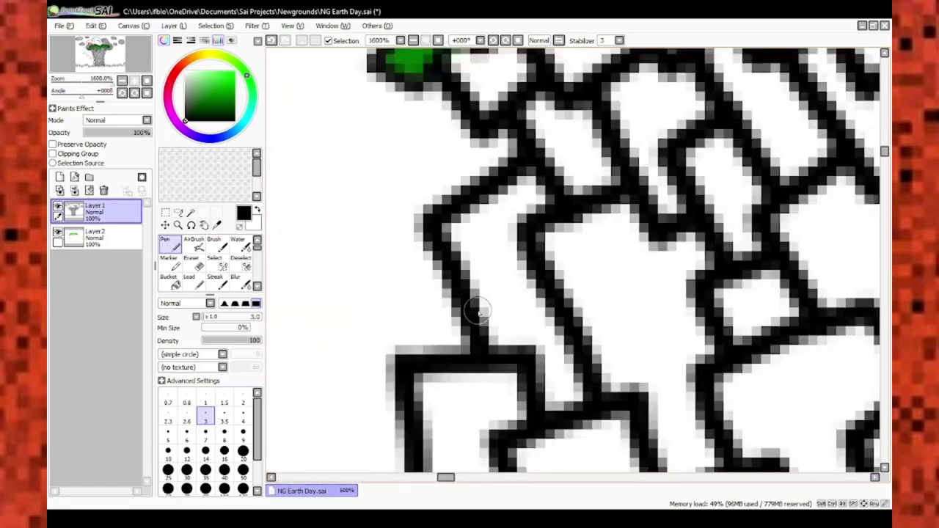
scroll(479, 312, "down", 1)
scroll(401, 152, "up", 1)
scroll(470, 191, "up", 1)
scroll(399, 271, "down", 1)
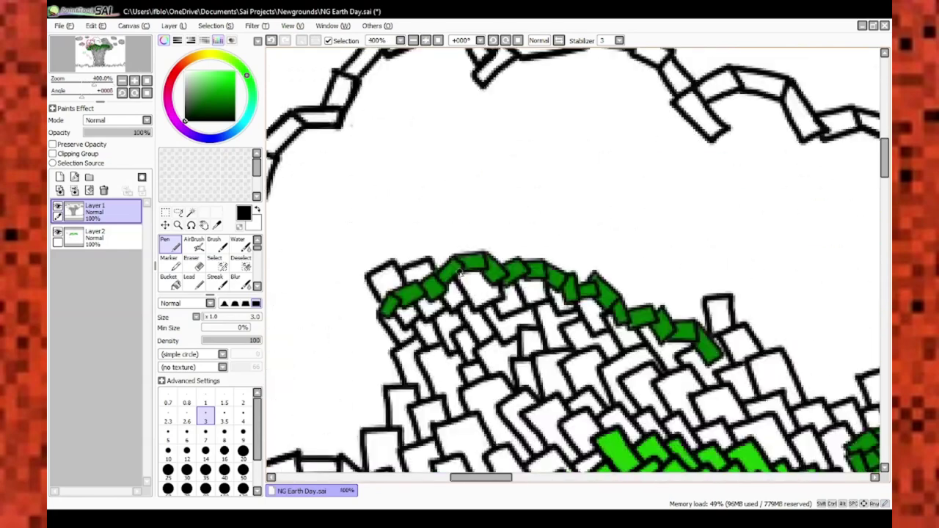
Outline a row of upright bricks along the upper edge of the dark green strip, continuing past its right end
scroll(525, 226, "up", 2)
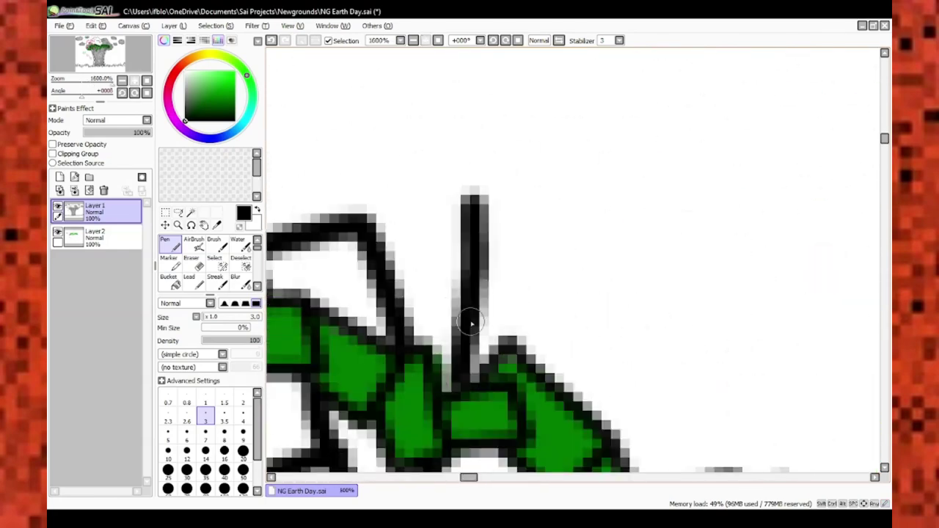
scroll(471, 323, "down", 4)
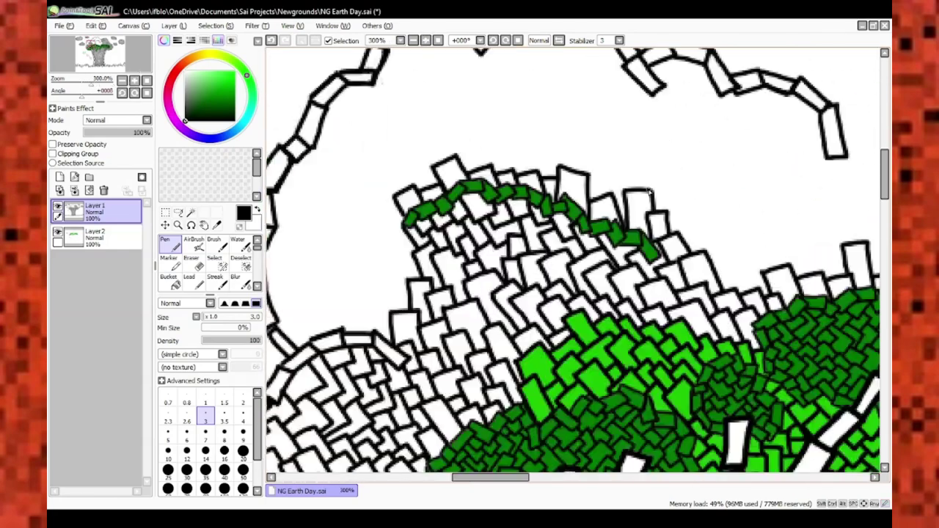
scroll(650, 192, "up", 3)
scroll(498, 276, "down", 4)
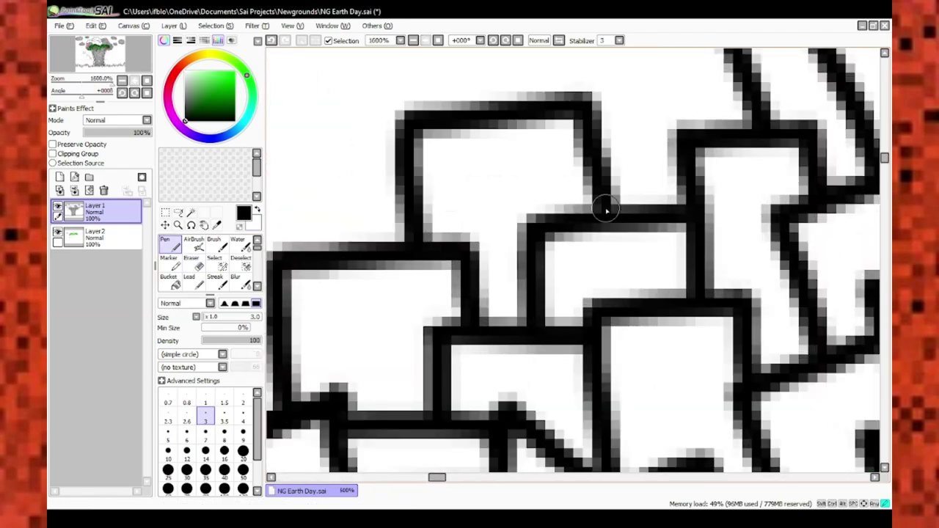
Stack brick outlines down the left slope into the corner where the middle cluster's outline meets the lower-left cluster
scroll(493, 118, "down", 3)
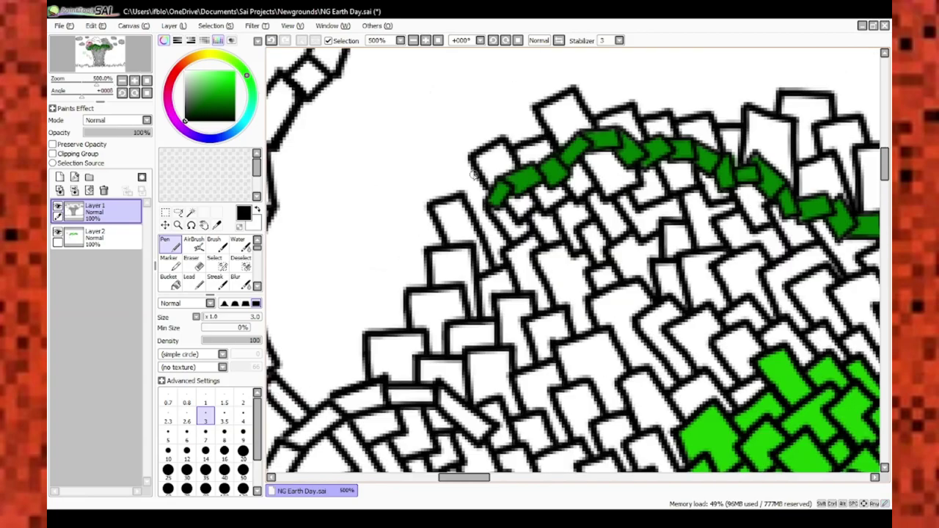
scroll(369, 213, "up", 3)
scroll(389, 196, "down", 3)
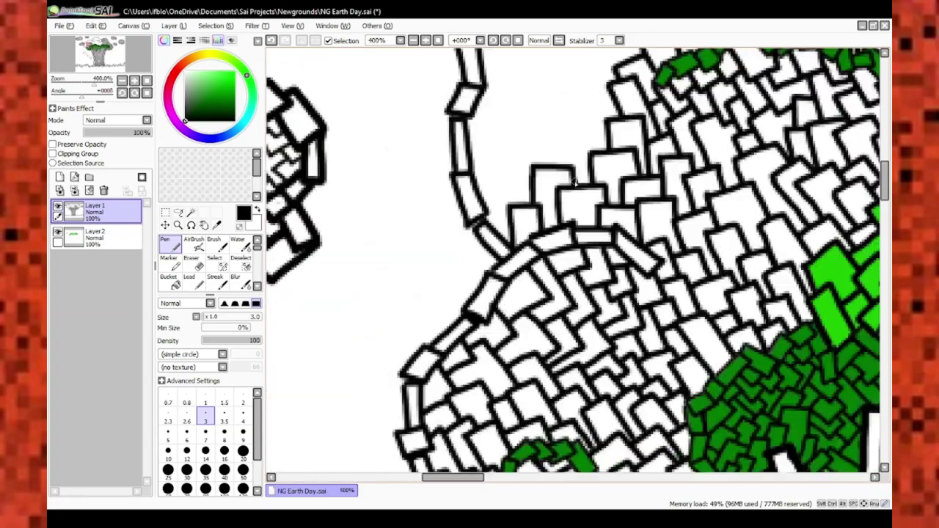
scroll(579, 73, "up", 3)
scroll(377, 220, "down", 3)
scroll(464, 151, "up", 3)
scroll(464, 151, "down", 3)
scroll(603, 197, "up", 3)
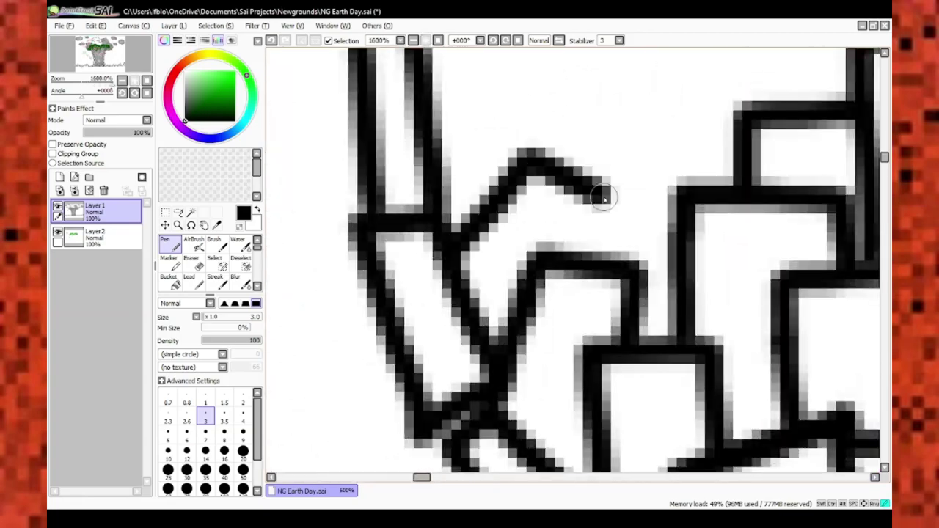
Fill the gap between the middle cluster's lower-left outline and the stacked bricks with more brick outlines
left_click_drag(624, 218, 475, 279)
scroll(475, 279, "down", 3)
scroll(476, 161, "up", 3)
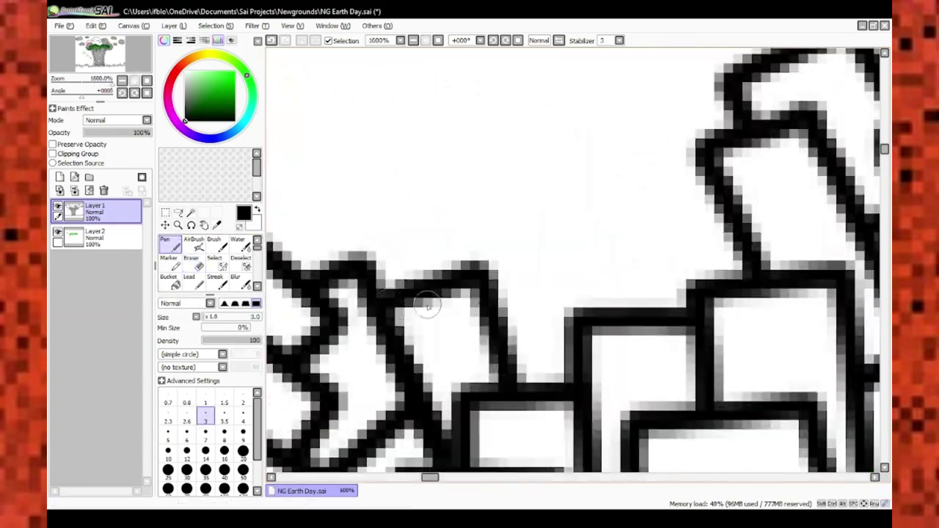
scroll(499, 370, "down", 1)
scroll(481, 189, "up", 4)
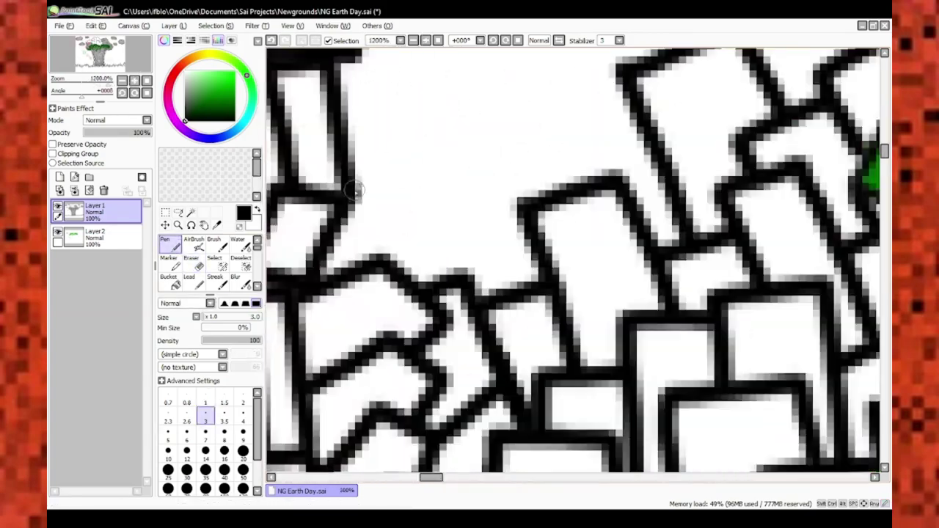
scroll(476, 245, "down", 4)
scroll(542, 206, "up", 4)
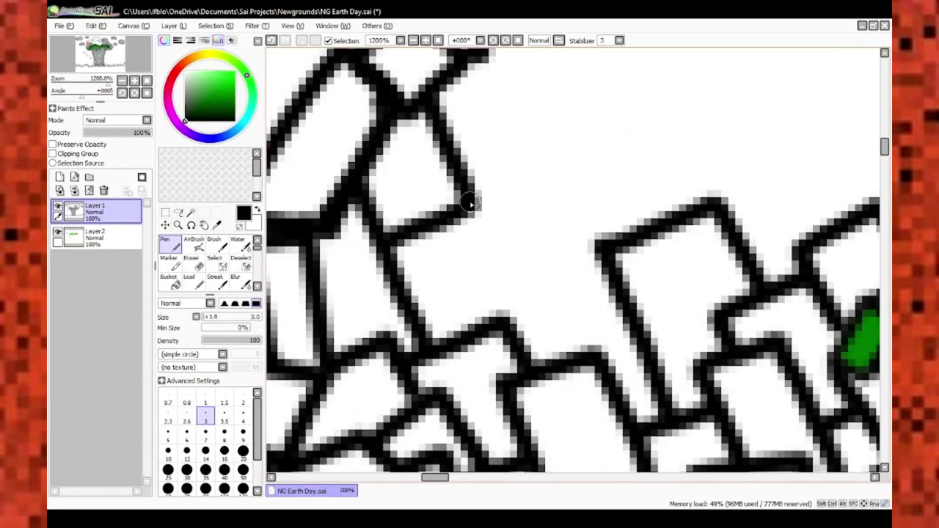
Continue the brick outlines up the inner left edge of the middle cluster, joining them to the bricks left of the green strip
scroll(470, 203, "down", 1)
scroll(488, 262, "down", 4)
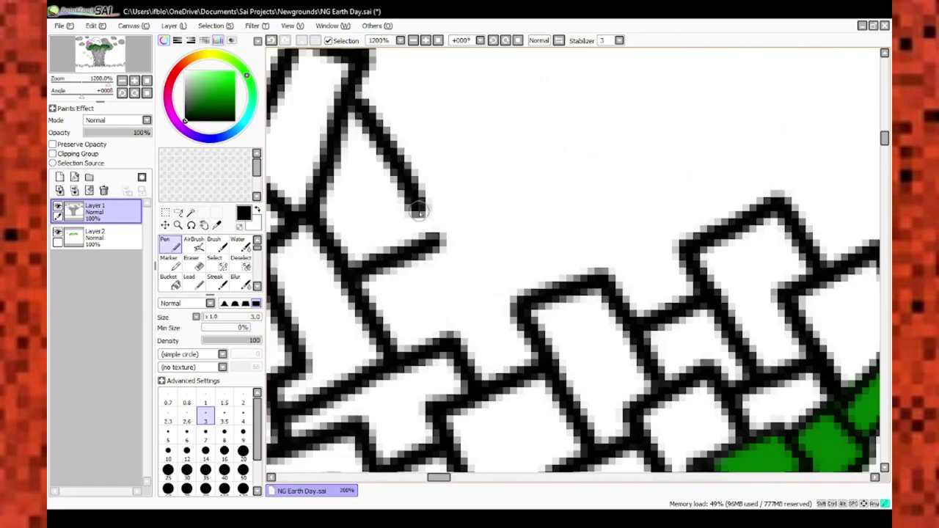
scroll(483, 324, "down", 4)
scroll(528, 268, "up", 4)
scroll(417, 153, "down", 4)
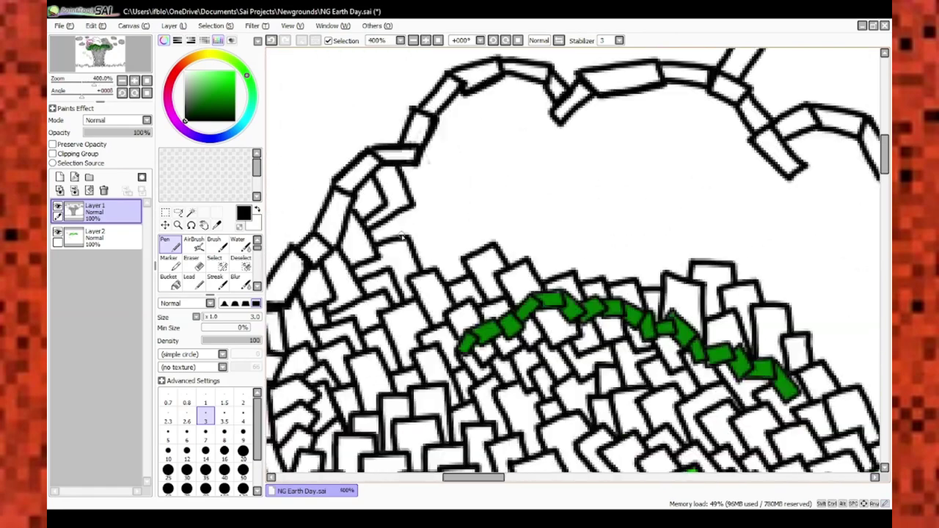
scroll(483, 219, "up", 4)
scroll(482, 218, "down", 2)
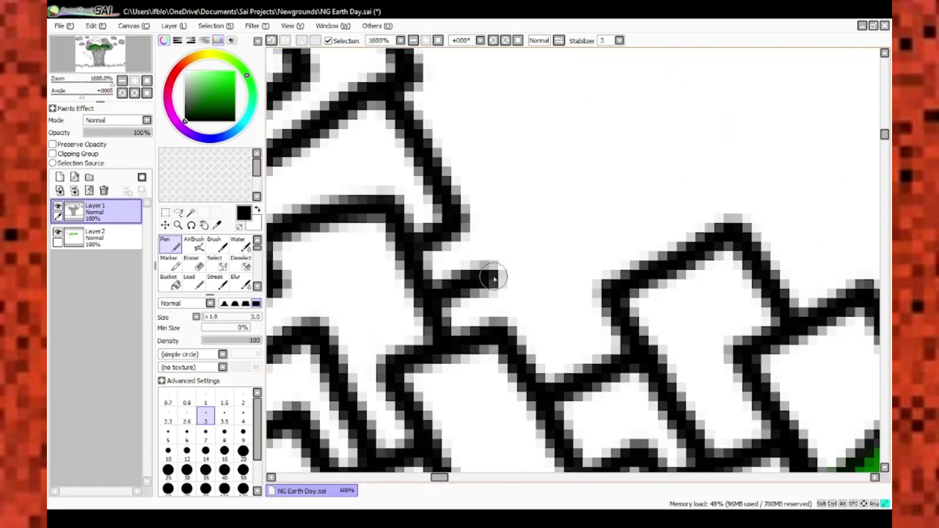
Fill the inside of the middle cluster's upper-left bump with interlocking brick outlines up to the notch in its outline
scroll(589, 171, "up", 4)
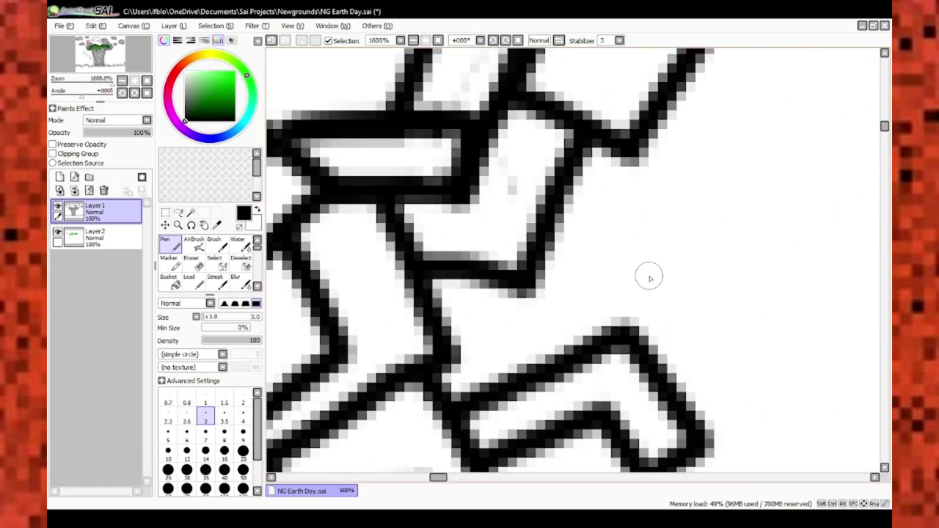
scroll(571, 317, "down", 5)
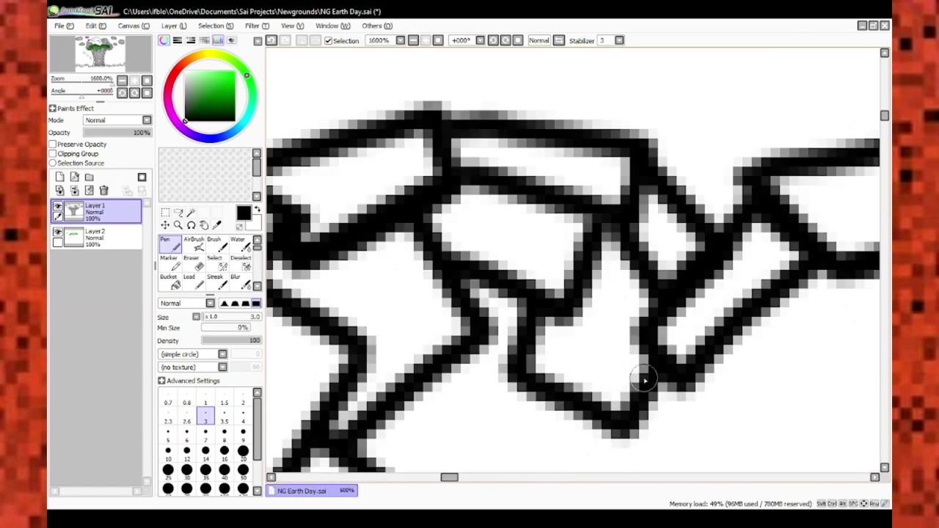
scroll(677, 361, "up", 5)
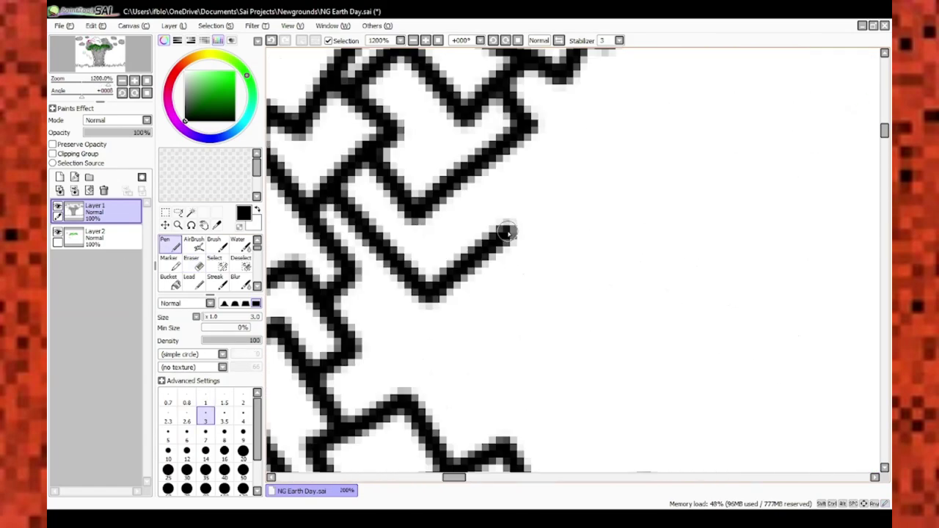
scroll(397, 350, "down", 3)
scroll(542, 395, "up", 6)
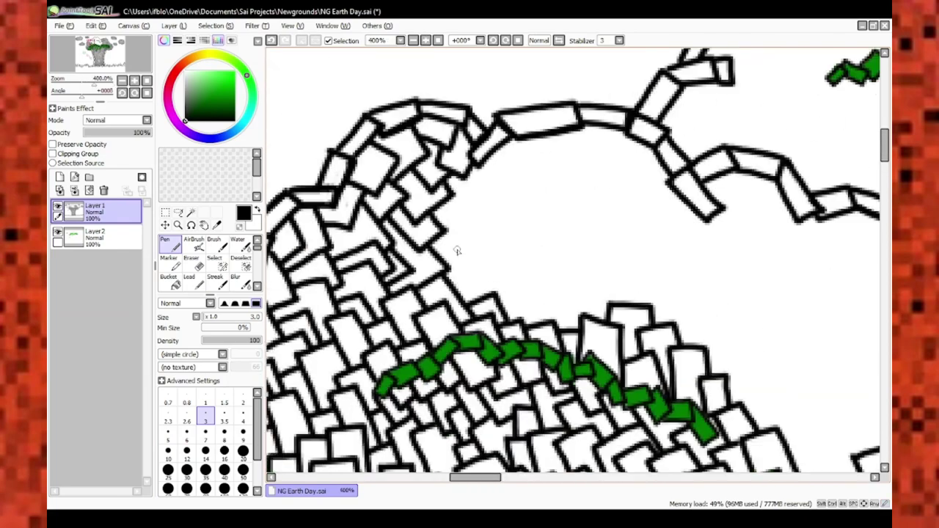
Outline bricks below the upper-left bump and beneath the left end of the arch in the middle cluster
scroll(523, 357, "down", 5)
scroll(569, 190, "up", 5)
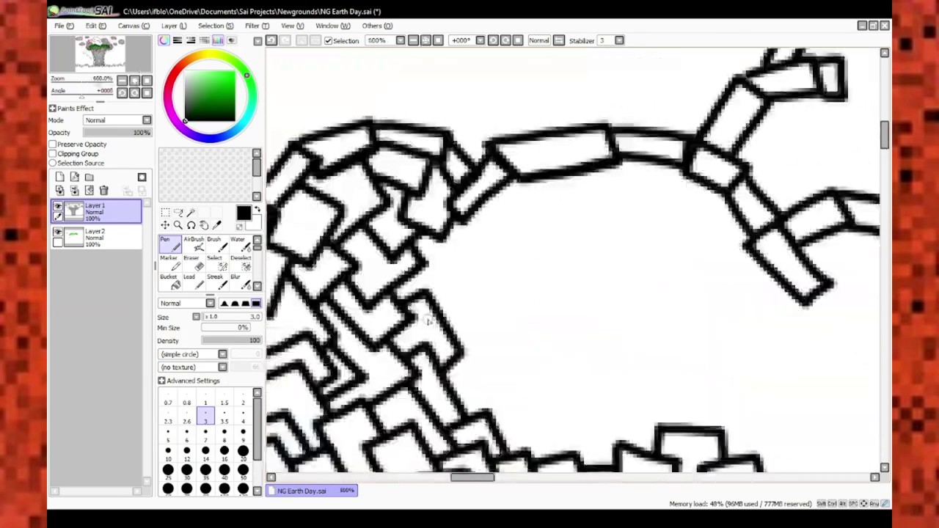
scroll(496, 328, "down", 3)
scroll(496, 328, "up", 3)
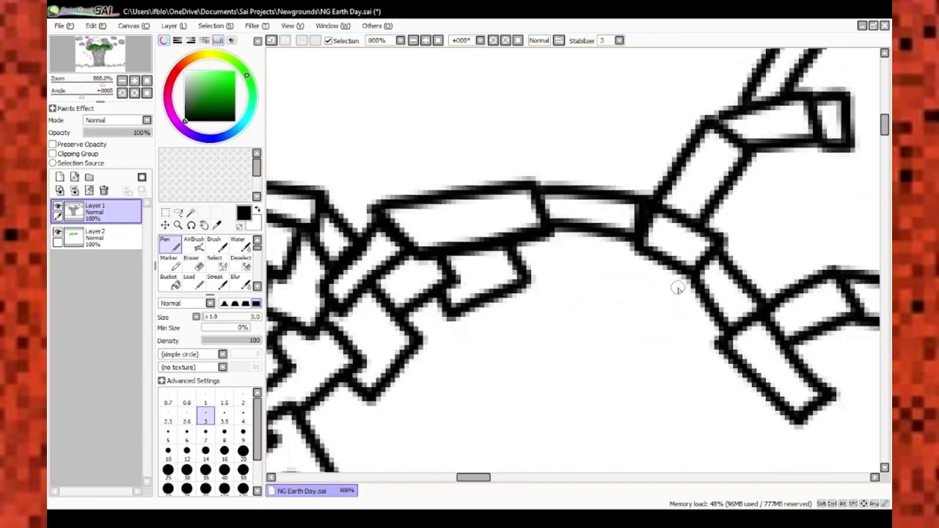
Extend the bricks down the left slope and outline bricks beside the slanted block at the arch's right end
scroll(496, 328, "down", 8)
scroll(445, 316, "up", 8)
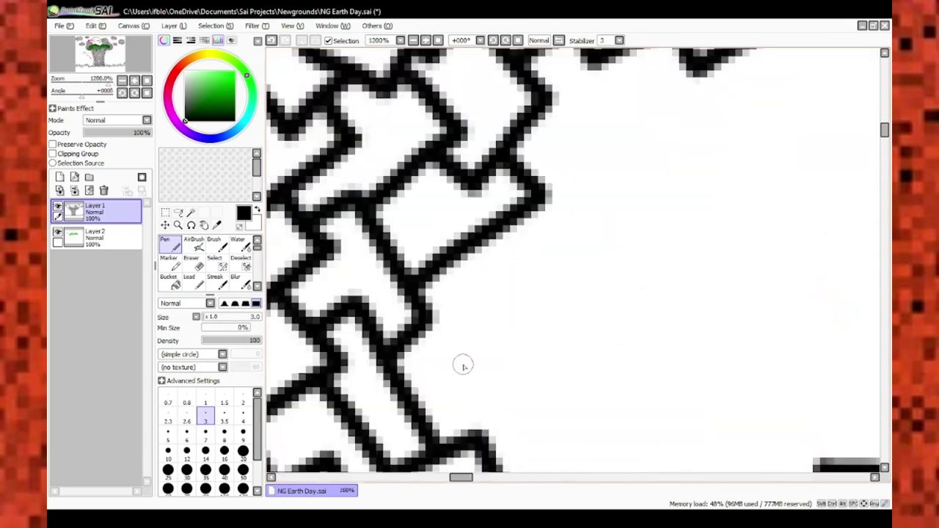
scroll(477, 349, "down", 4)
scroll(550, 399, "up", 4)
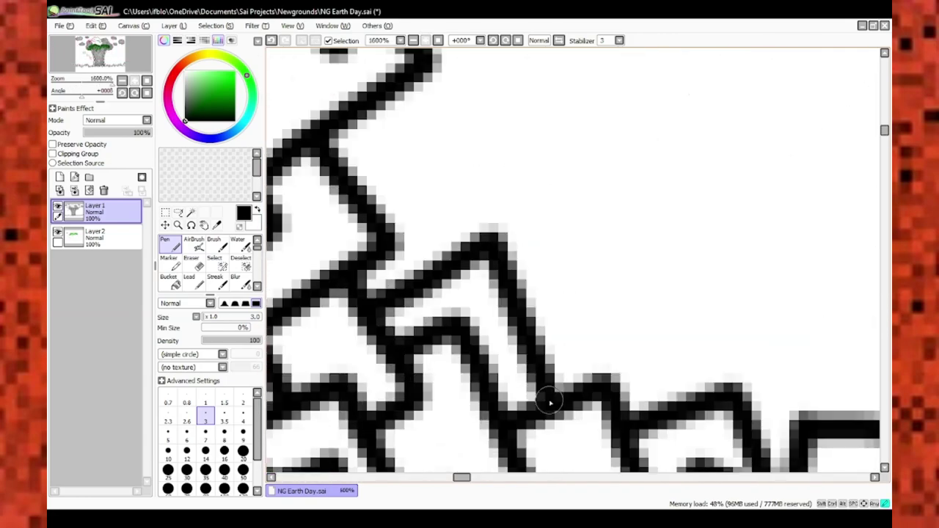
scroll(619, 170, "down", 2)
scroll(606, 319, "up", 2)
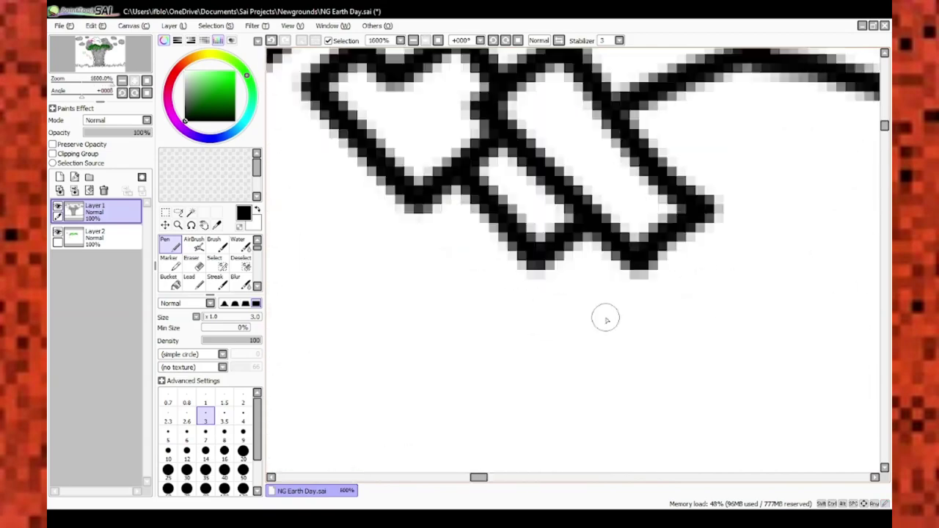
Outline interlocking bricks below the slanted block at the arch's right end and down the left slope of the middle cluster
scroll(595, 326, "up", 3)
scroll(594, 331, "down", 3)
scroll(591, 342, "up", 4)
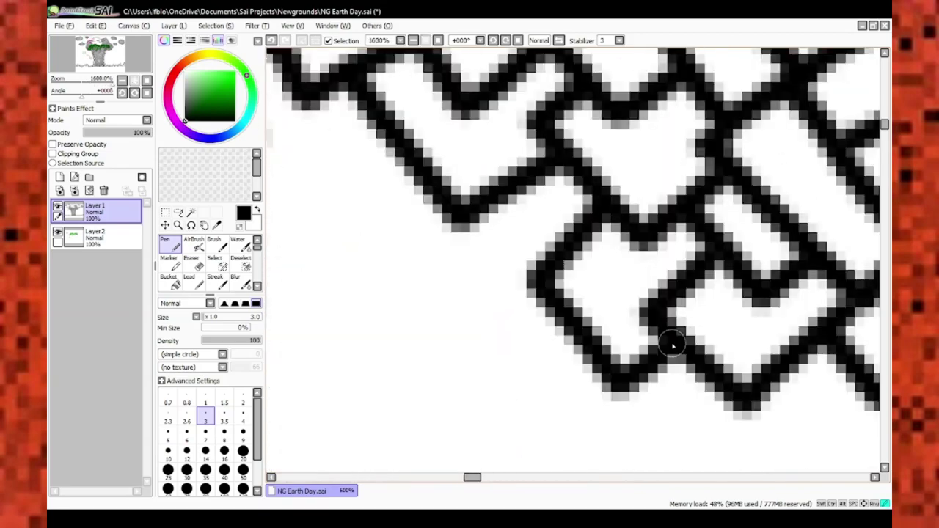
scroll(591, 348, "down", 3)
scroll(591, 349, "down", 2)
scroll(514, 308, "up", 4)
scroll(489, 290, "down", 1)
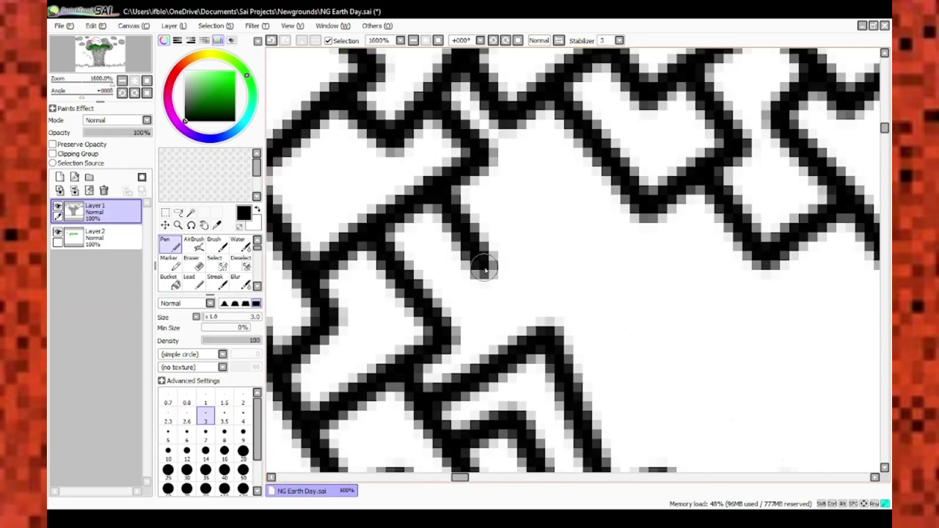
Fill the gap between the zigzag bricks and the row above the green strip with staggered brick outlines
scroll(490, 290, "up", 1)
scroll(514, 294, "down", 3)
scroll(591, 298, "up", 3)
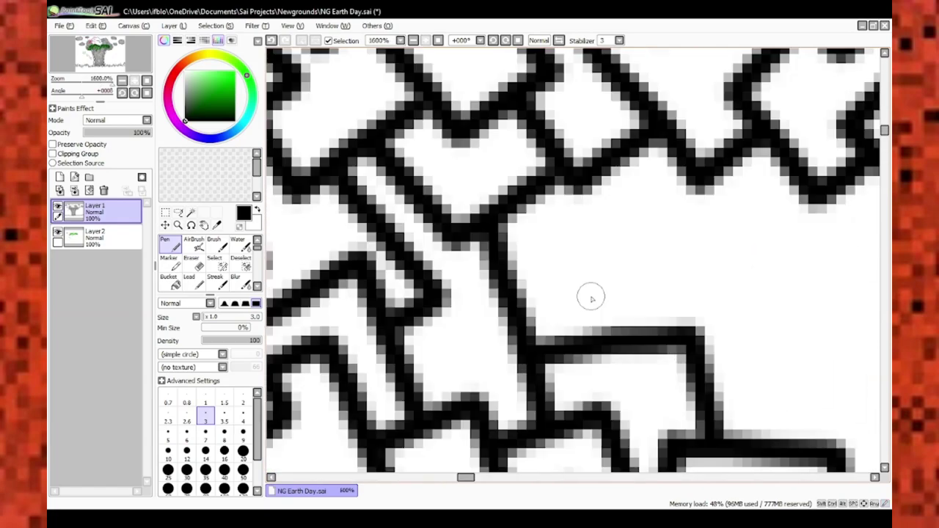
scroll(533, 220, "down", 3)
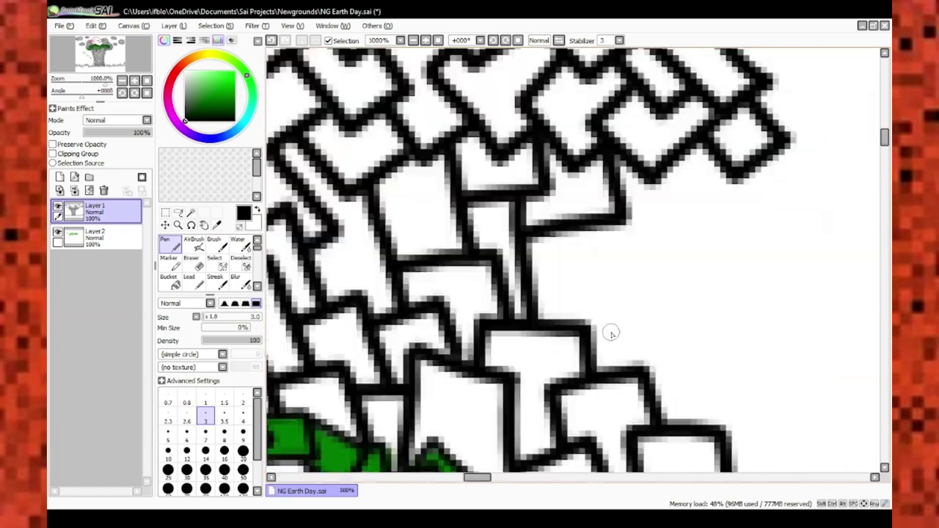
scroll(706, 256, "up", 2)
scroll(587, 235, "down", 3)
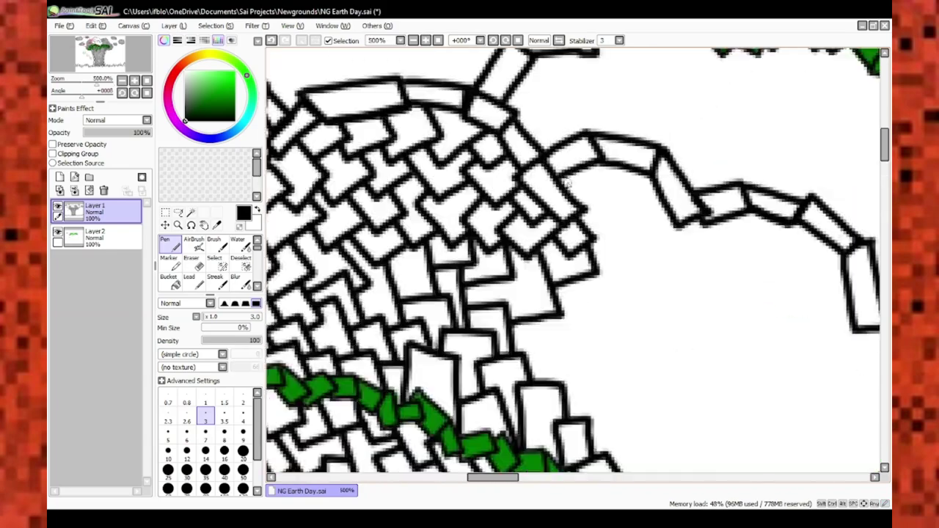
Outline bricks under the first arch right of the slanted block, joining them to the zigzag bricks beside it
scroll(455, 210, "up", 2)
left_click(170, 244)
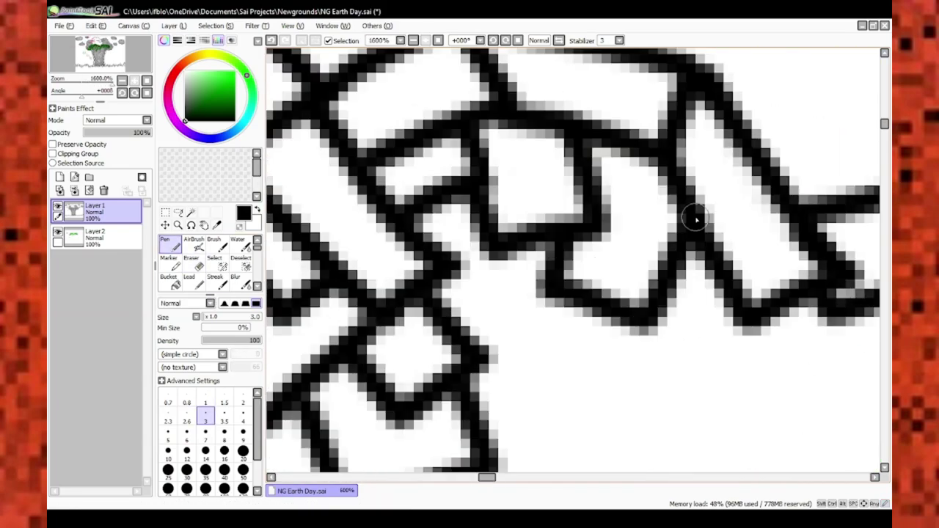
scroll(588, 256, "down", 2)
scroll(406, 256, "up", 2)
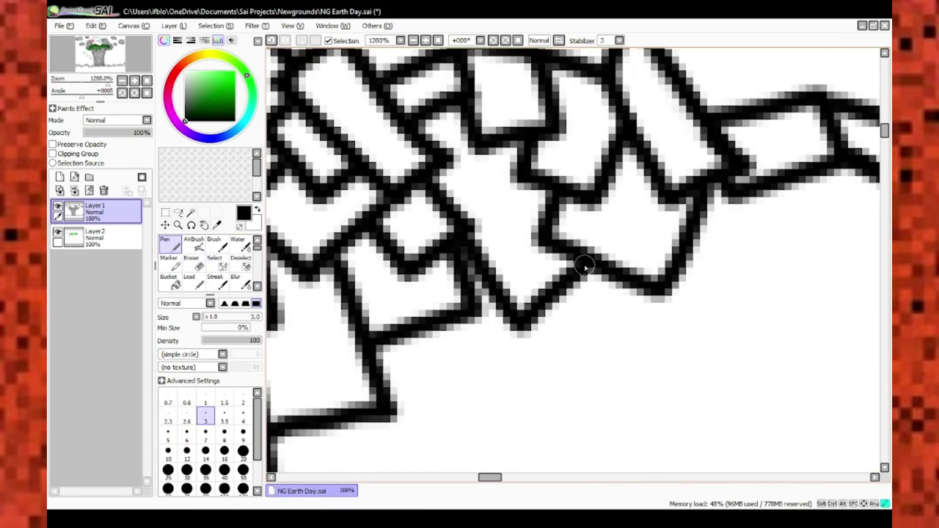
scroll(569, 178, "down", 1)
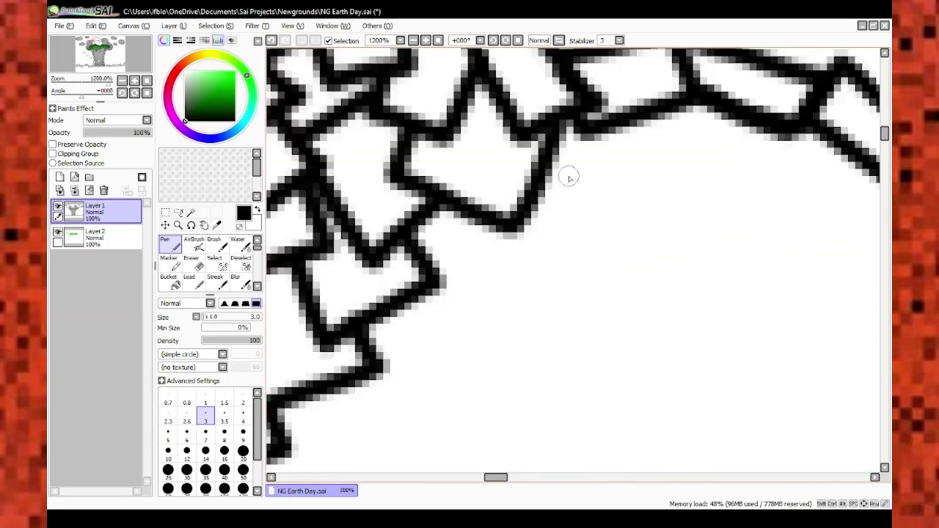
Add bricks beneath the cluster's right end block and fill the space under its right-hand arches with brick outlines
scroll(560, 167, "down", 3)
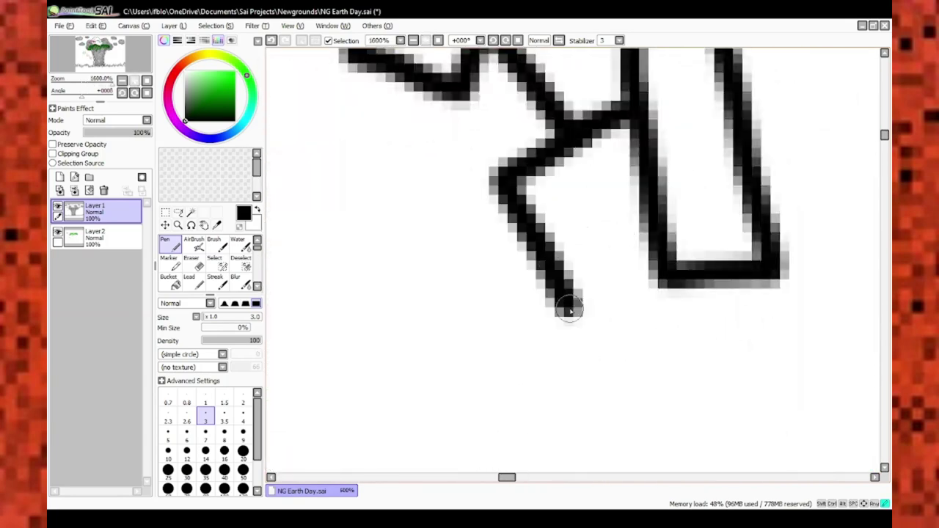
scroll(539, 278, "up", 4)
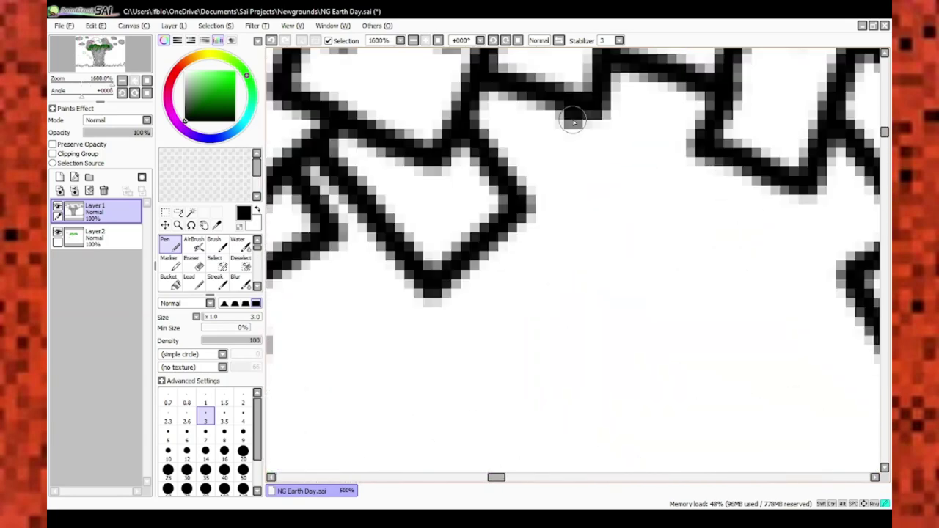
scroll(541, 173, "down", 3)
scroll(497, 367, "up", 3)
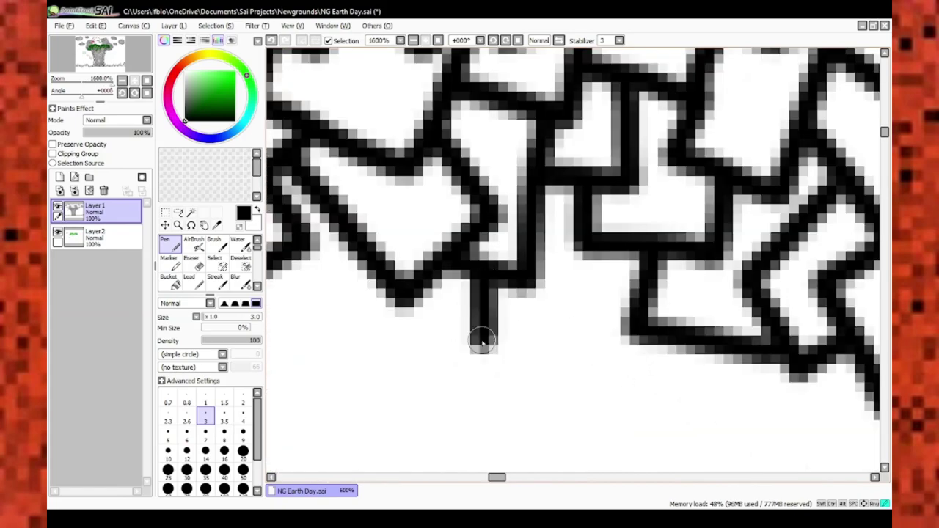
scroll(614, 436, "down", 4)
scroll(661, 193, "up", 5)
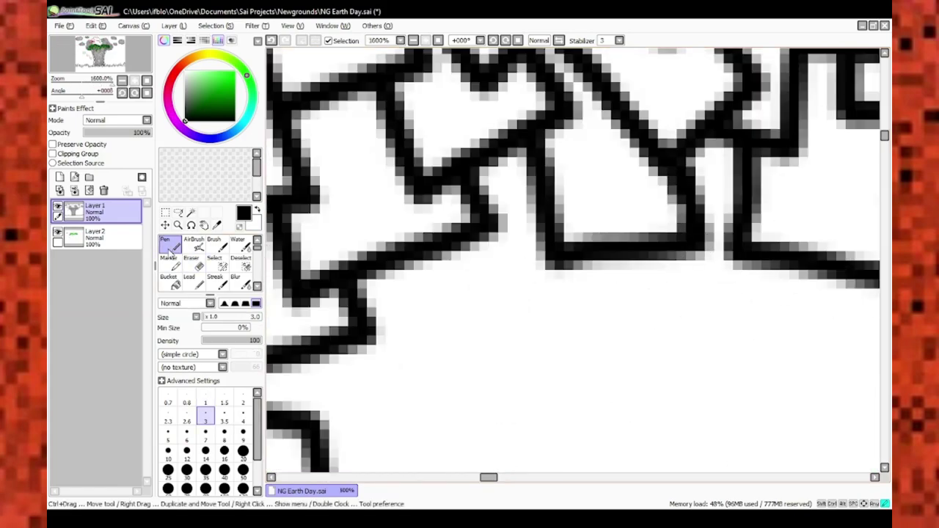
Extend the brick outlines down the slope above the lower end of the dark green strip
scroll(539, 296, "down", 4)
scroll(581, 293, "up", 3)
scroll(580, 294, "down", 2)
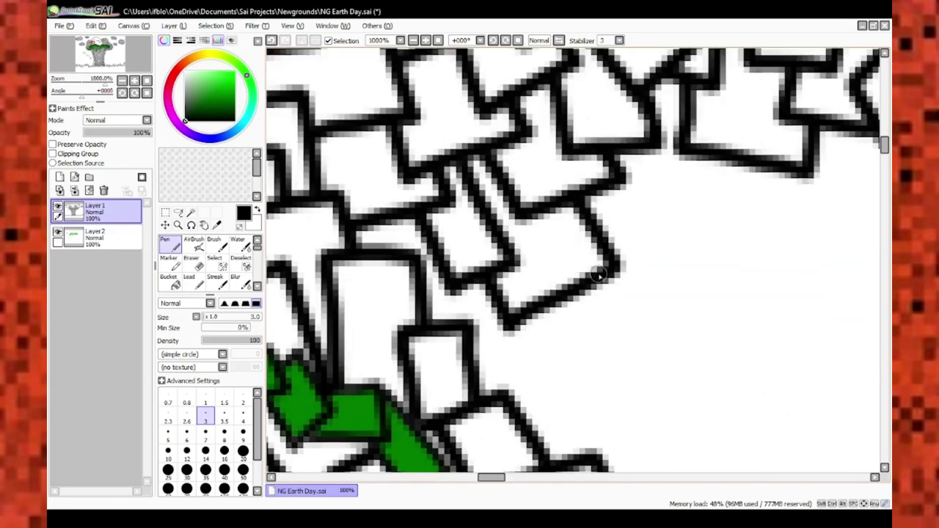
scroll(692, 289, "up", 3)
scroll(691, 289, "down", 4)
scroll(661, 279, "up", 3)
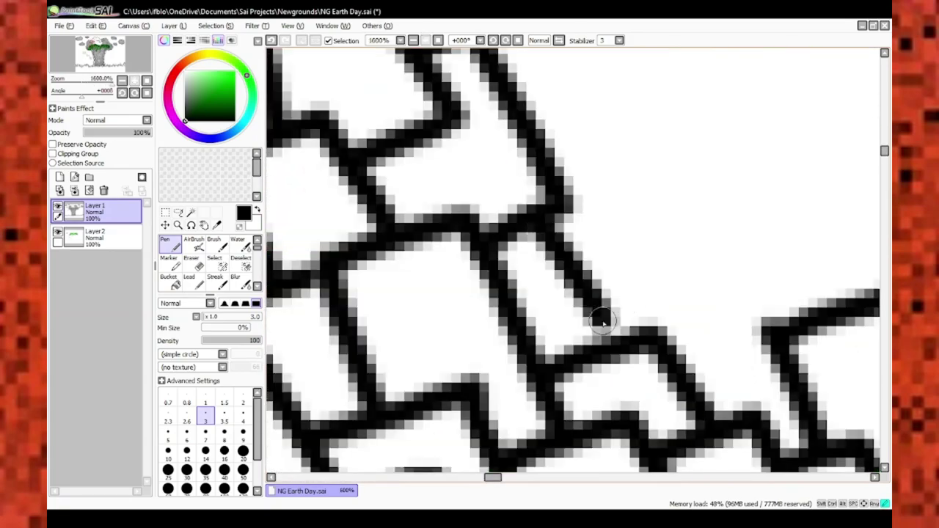
Outline another diagonal row on the slope beyond the green strip's end and start bricks across the gap beneath the right arches
scroll(606, 234, "down", 4)
scroll(606, 234, "up", 4)
scroll(600, 293, "down", 3)
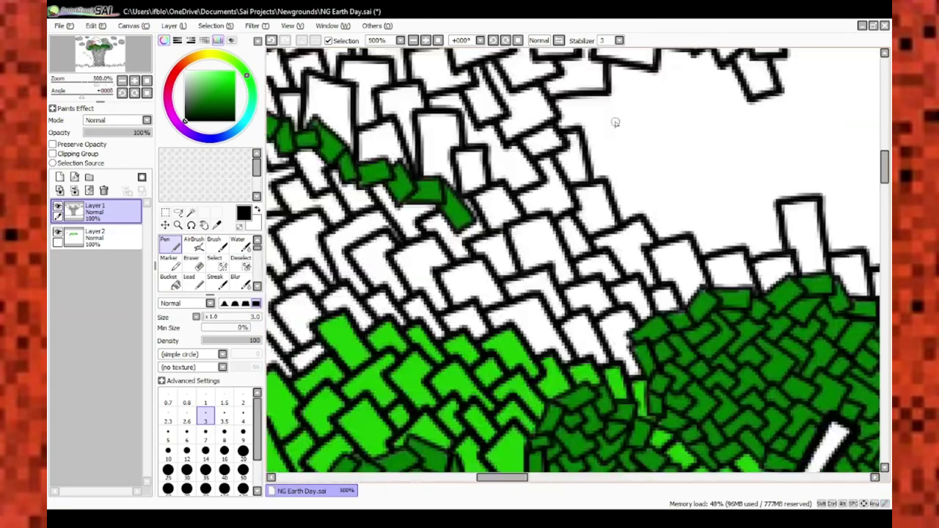
scroll(615, 122, "up", 3)
scroll(501, 272, "down", 1)
scroll(501, 272, "up", 1)
scroll(505, 221, "down", 8)
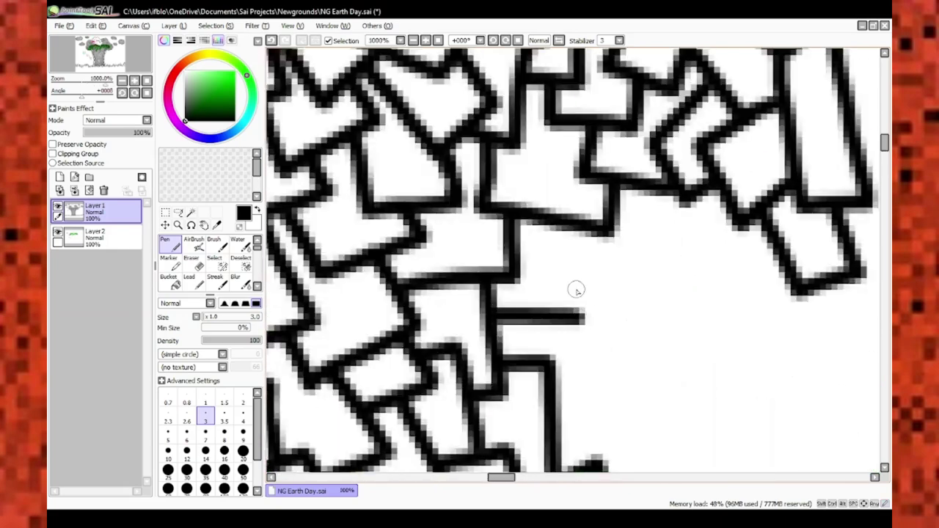
Outline stepped rectangular bricks under the right arches and join them down to the slope bricks
scroll(577, 163, "up", 8)
scroll(682, 336, "down", 1)
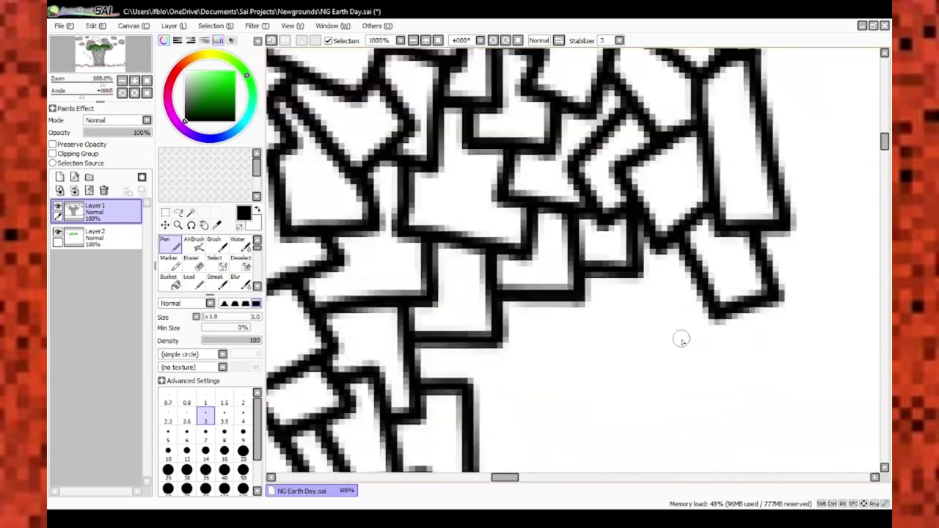
scroll(570, 224, "up", 1)
scroll(593, 323, "down", 1)
scroll(619, 183, "up", 1)
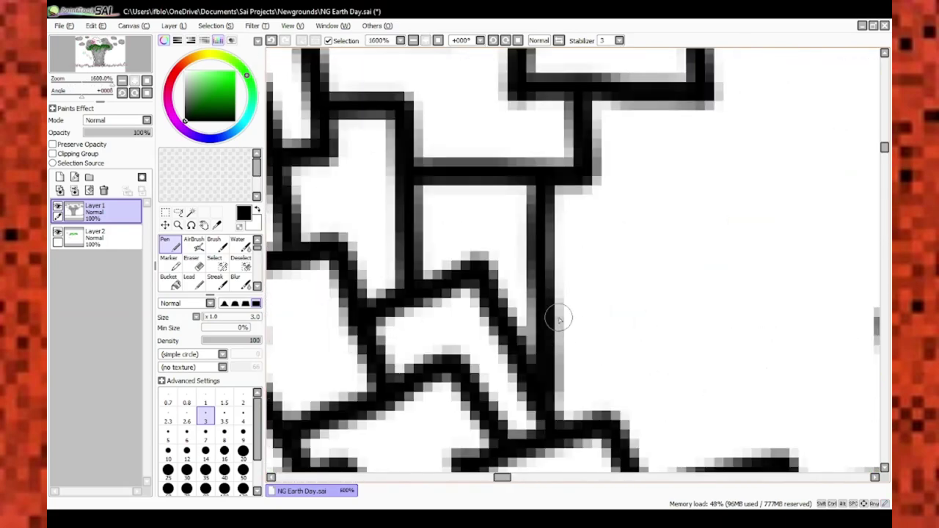
Fill the last gap at the cluster's right edge with bricks down to the dark green leaves
scroll(558, 315, "down", 1)
scroll(660, 358, "up", 1)
scroll(659, 359, "down", 6)
scroll(581, 321, "up", 3)
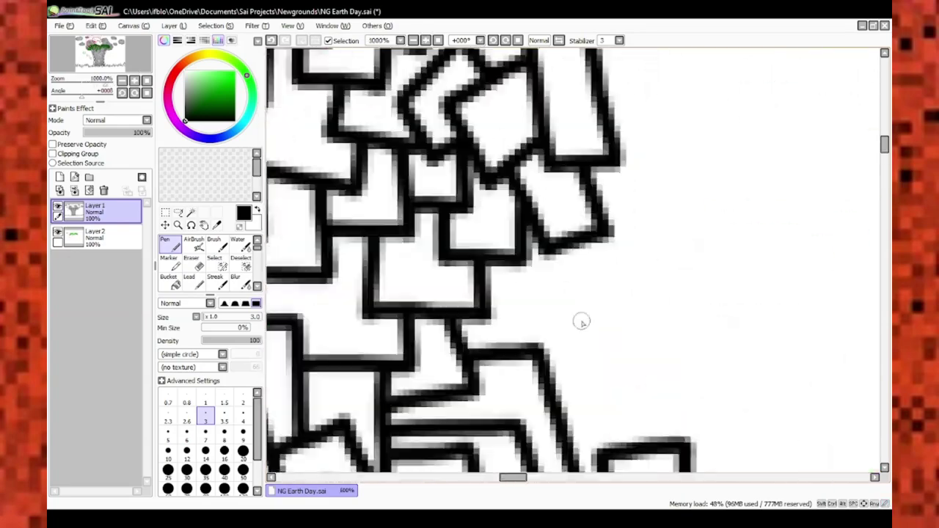
scroll(573, 367, "down", 3)
scroll(632, 343, "down", 4)
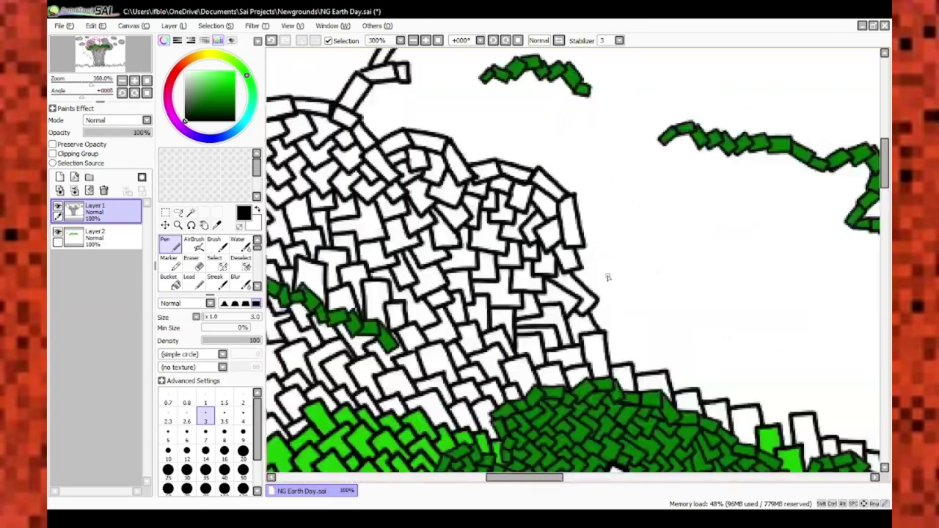
scroll(549, 266, "down", 8)
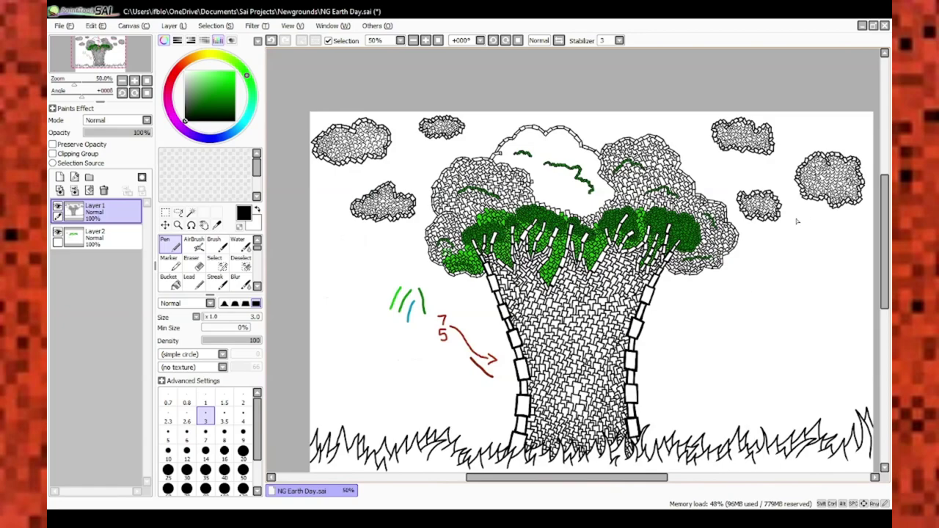
Outline a row of bricks along the base of the empty central crown, from its left end to the middle
scroll(581, 179, "up", 1)
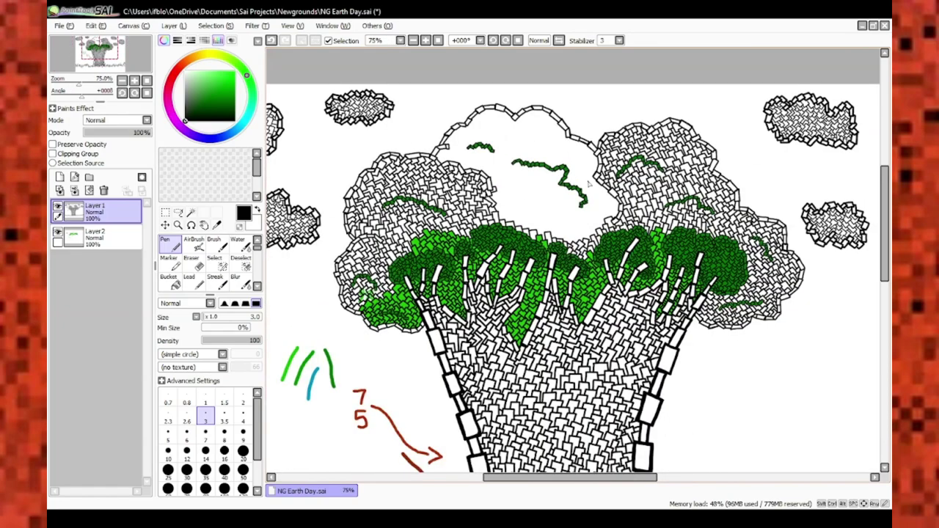
scroll(588, 185, "up", 7)
scroll(376, 186, "up", 1)
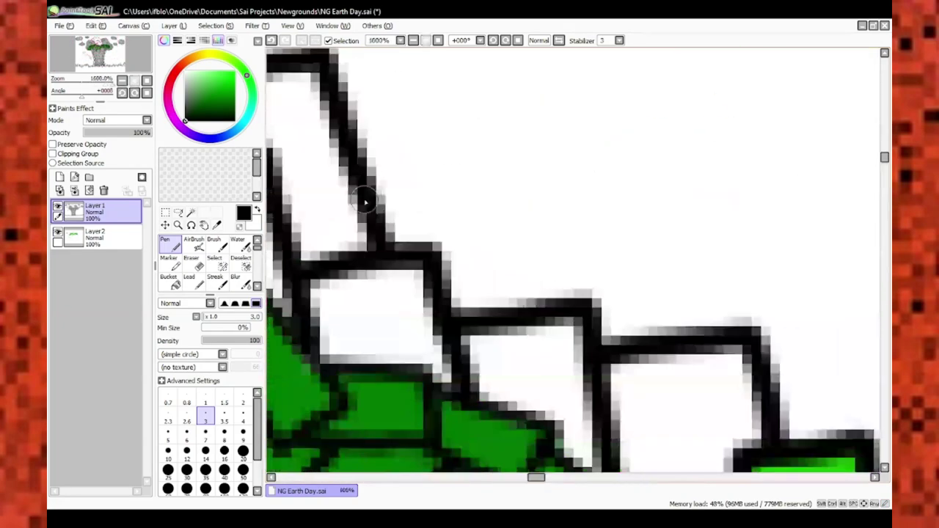
scroll(466, 366, "down", 4)
scroll(572, 344, "up", 4)
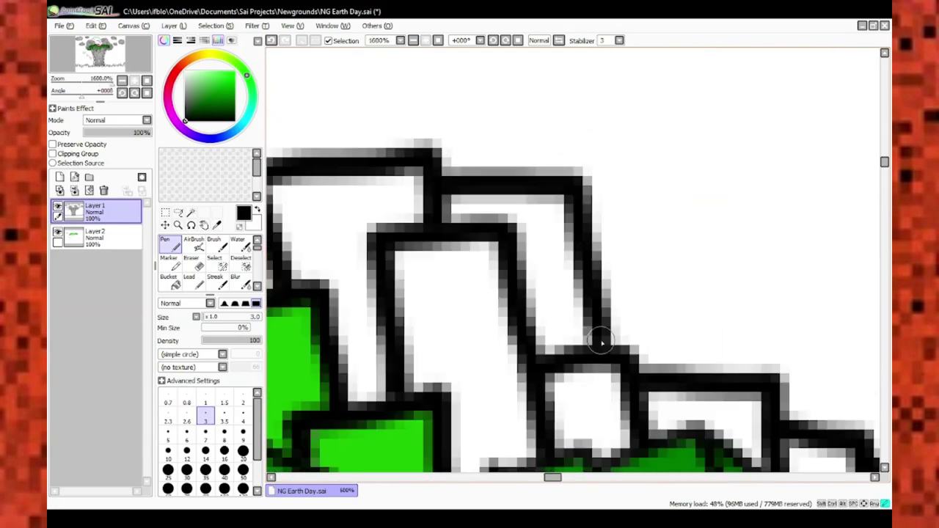
scroll(514, 294, "down", 4)
scroll(527, 333, "up", 4)
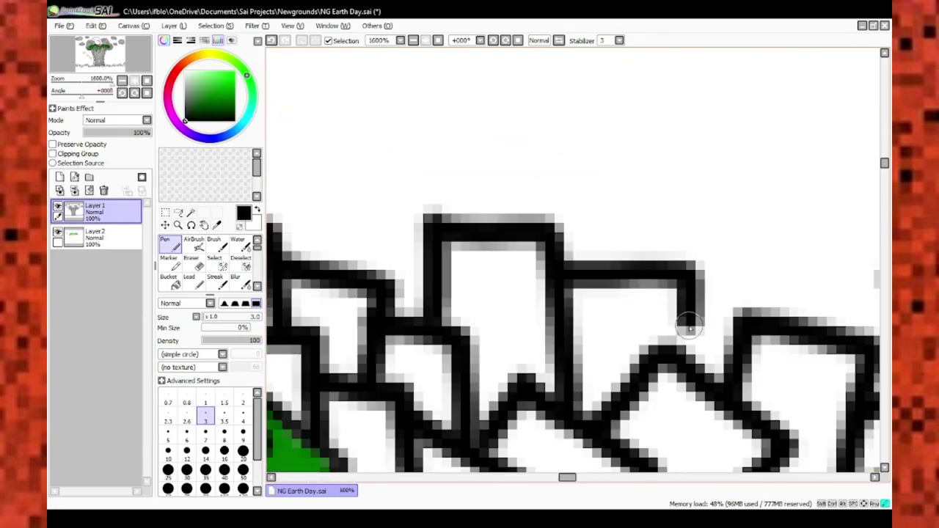
Continue the base row up the right side of the central crown to the edge of the right cluster
scroll(655, 294, "down", 5)
scroll(556, 182, "up", 4)
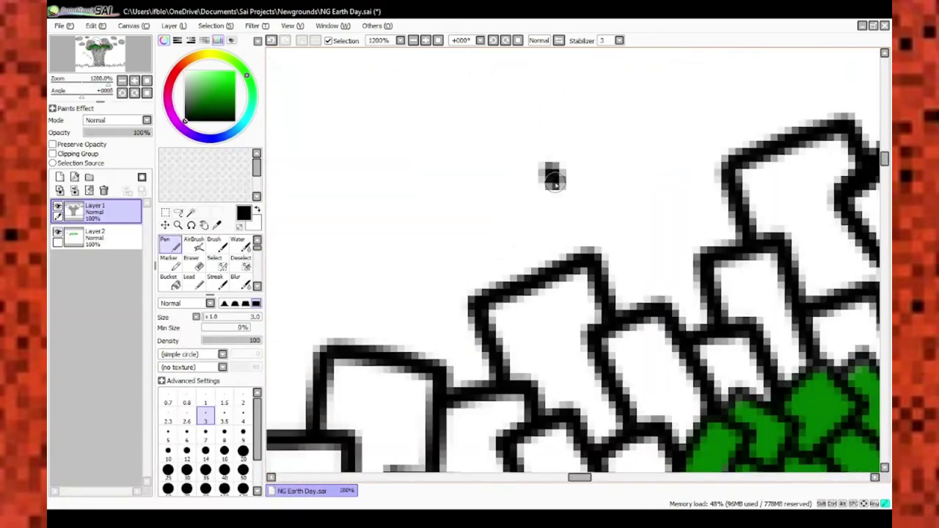
scroll(697, 242, "up", 1)
scroll(692, 212, "down", 5)
scroll(692, 224, "up", 5)
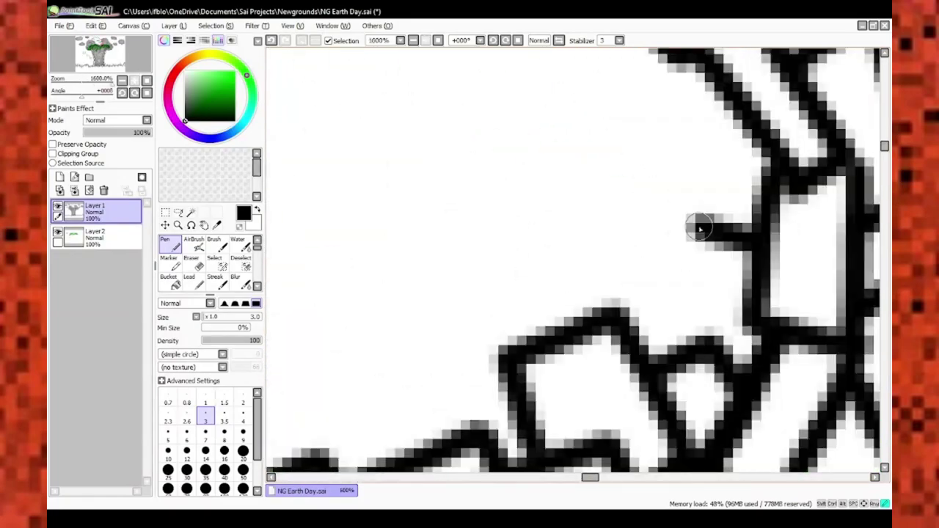
Outline bricks along the left edge of the right cluster and join them to the crown's base row
scroll(626, 223, "down", 3)
scroll(629, 287, "up", 2)
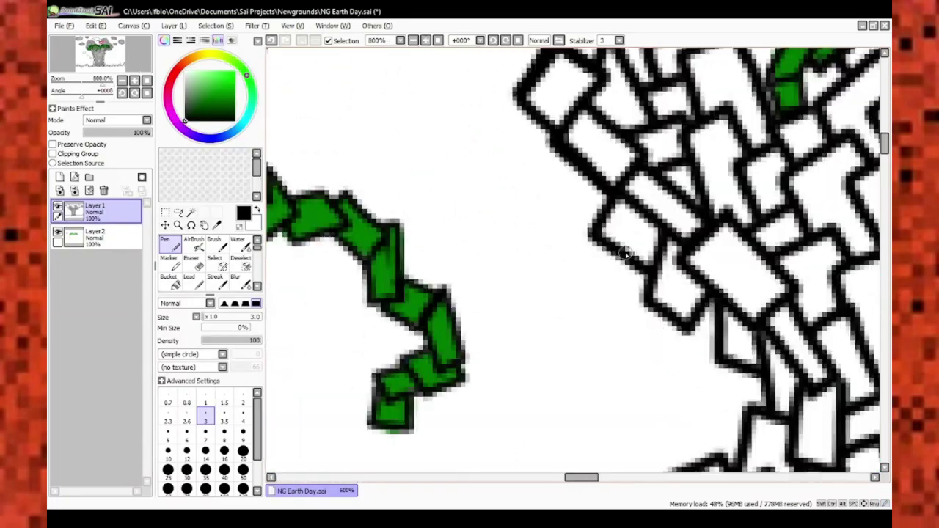
scroll(566, 90, "up", 1)
scroll(602, 147, "down", 4)
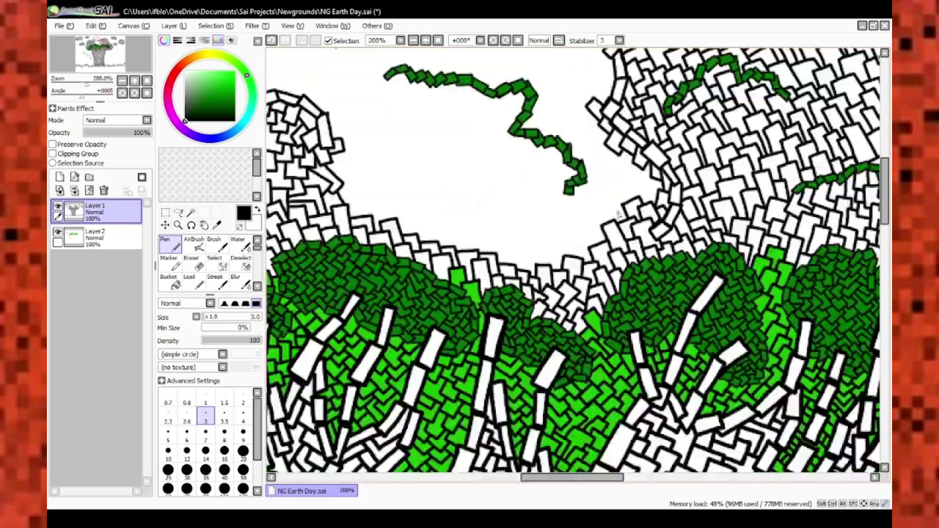
Stack another row of brick outlines on the central crown's base row, working from right to left
scroll(645, 191, "up", 4)
scroll(646, 191, "down", 3)
scroll(797, 178, "up", 2)
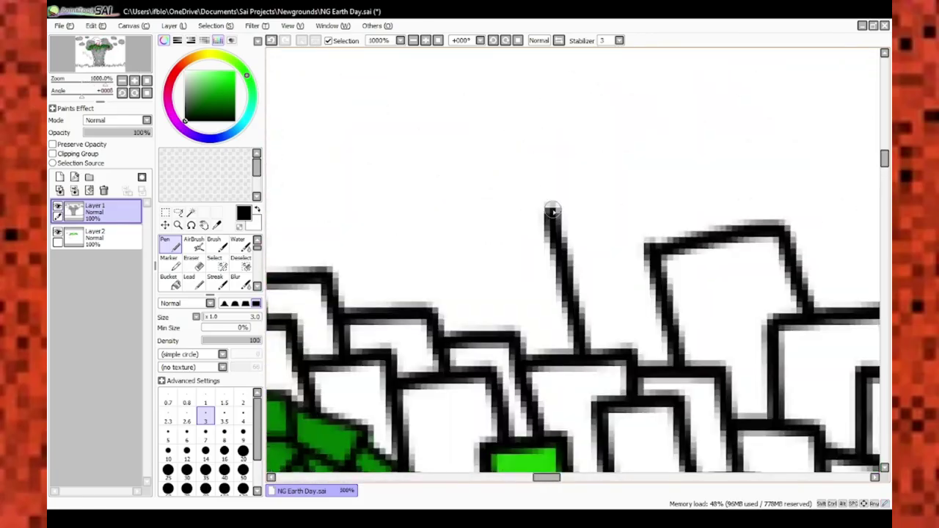
scroll(552, 211, "up", 1)
scroll(440, 166, "down", 4)
scroll(478, 163, "up", 5)
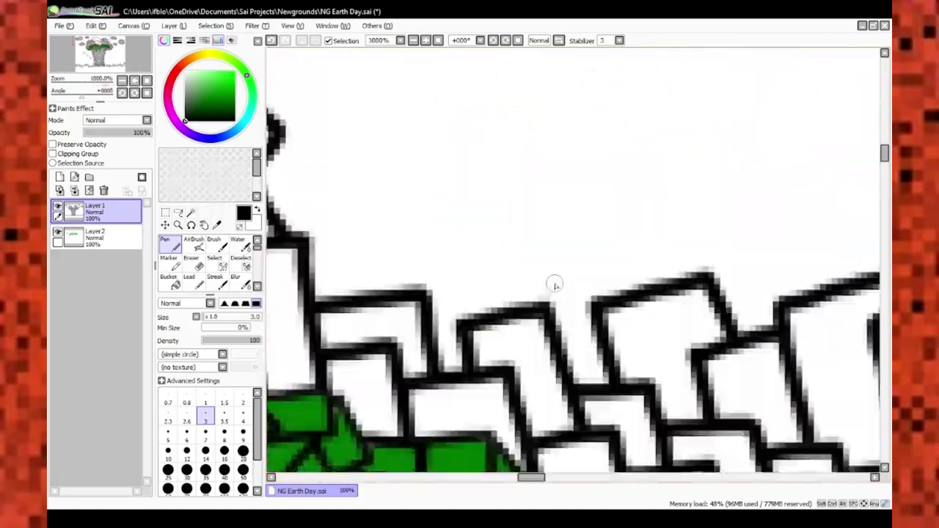
Carry the upper brick row to the left end of the central crown and outline bricks against the left cluster
scroll(554, 285, "down", 4)
scroll(594, 210, "up", 4)
scroll(737, 197, "down", 4)
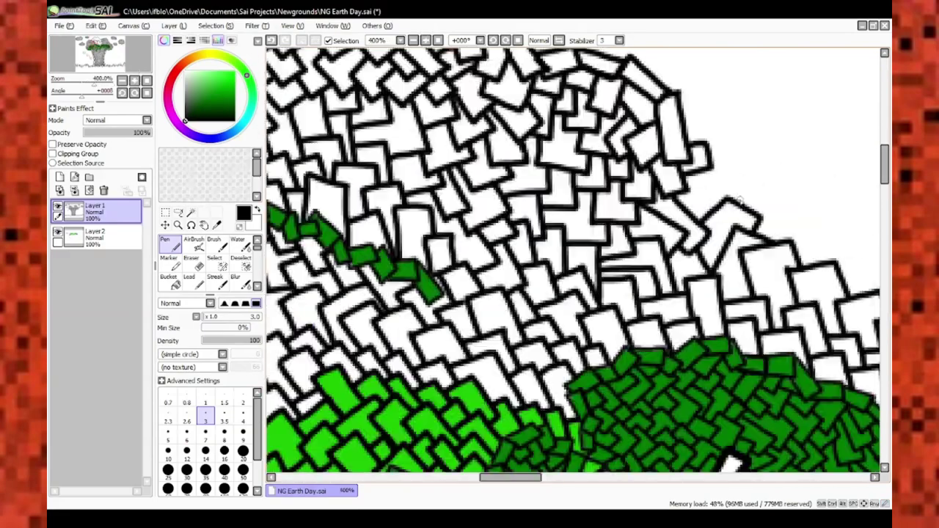
Outline another row of bricks along the lower edge of the central crown, starting at the left cluster and working right
scroll(737, 200, "down", 2)
scroll(737, 200, "up", 4)
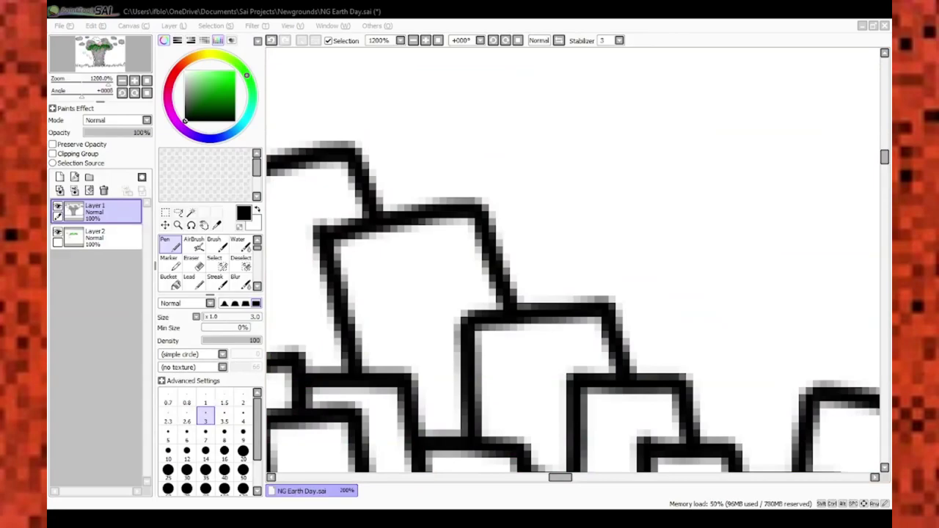
scroll(458, 144, "down", 3)
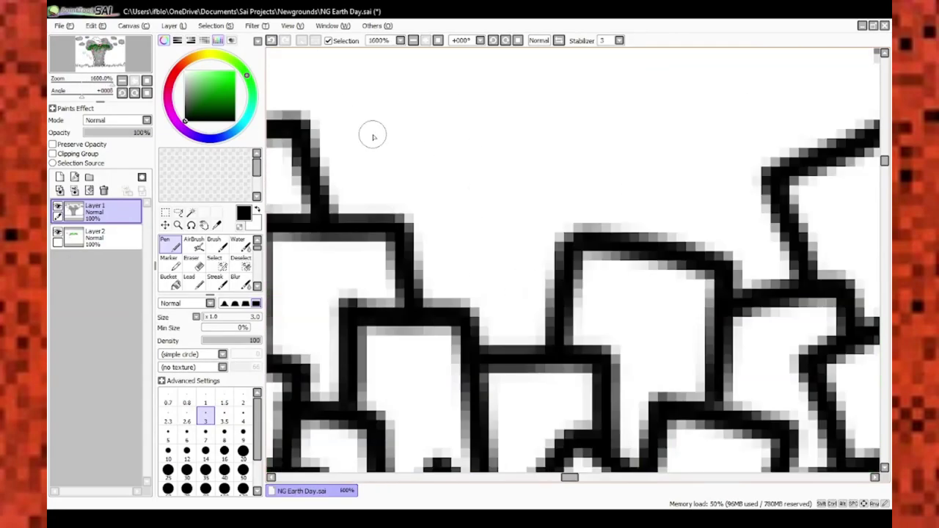
scroll(411, 183, "down", 1)
scroll(473, 274, "up", 1)
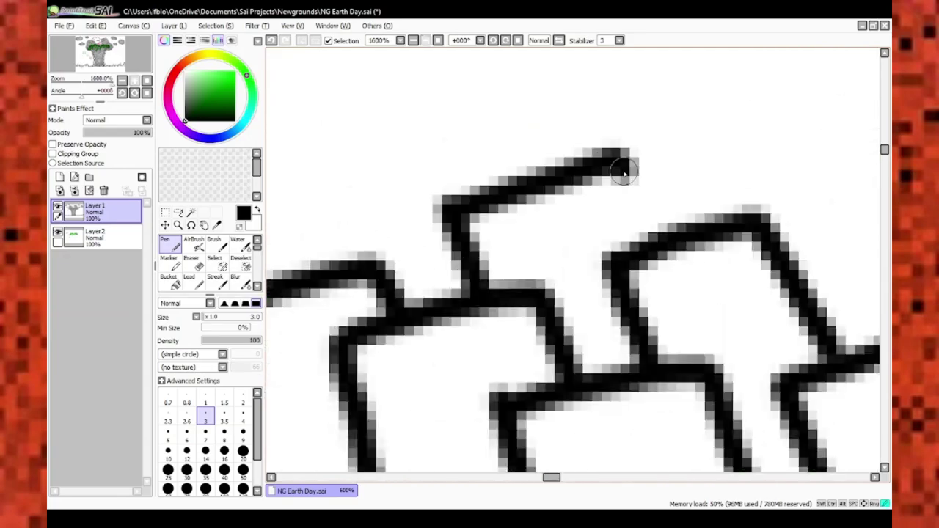
scroll(624, 174, "down", 3)
scroll(482, 247, "up", 2)
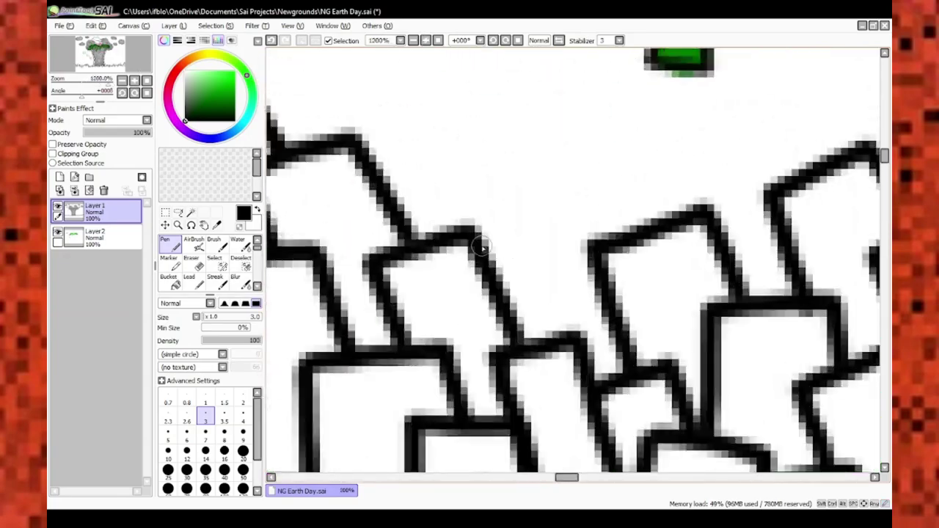
Continue the brick row across the central crown until it meets the left edge of the right cluster
scroll(482, 247, "down", 3)
scroll(477, 220, "up", 3)
scroll(476, 198, "down", 3)
scroll(473, 181, "up", 3)
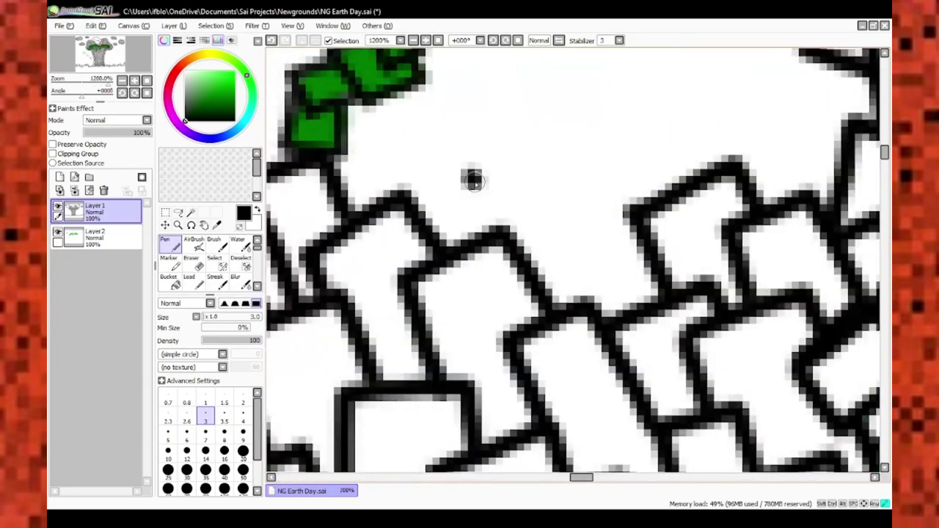
scroll(474, 180, "down", 3)
scroll(587, 157, "up", 4)
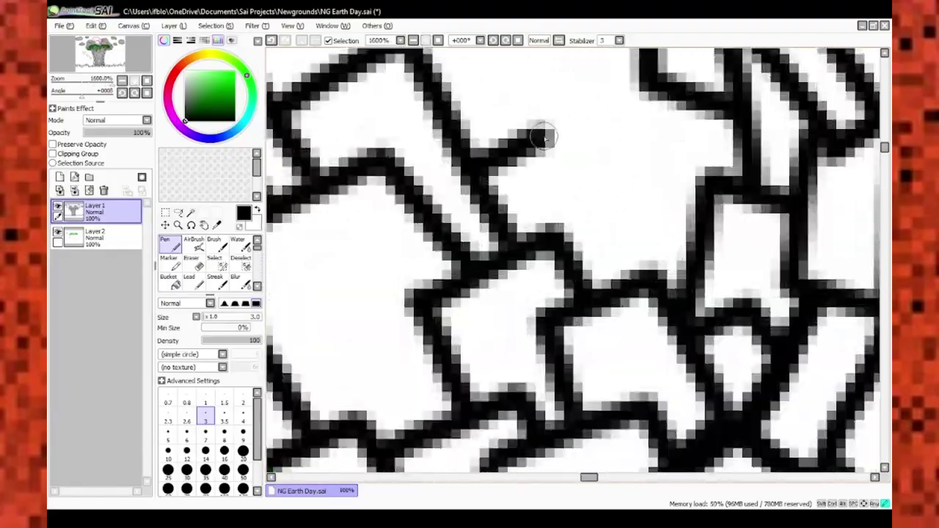
scroll(545, 136, "down", 4)
scroll(403, 211, "up", 3)
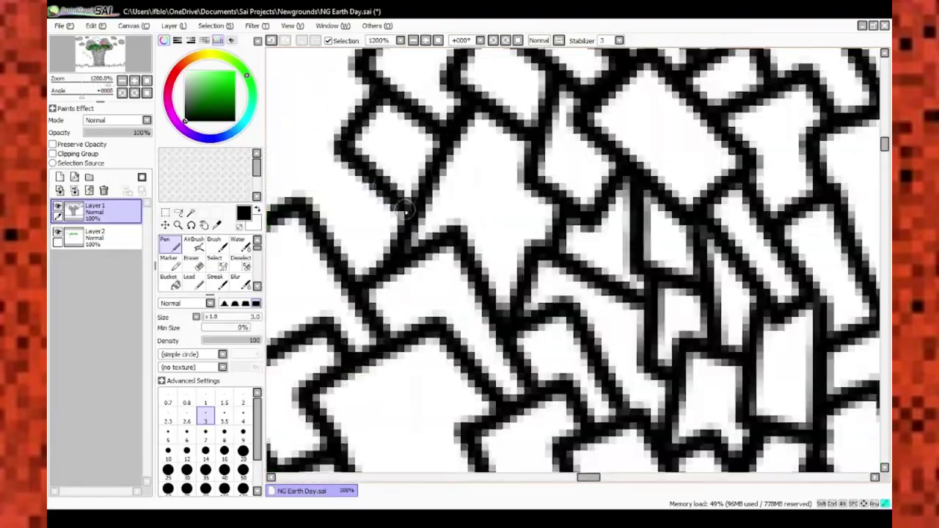
Outline bricks around the green vine beside the right cluster and erase stray green along its edge on Layer2
scroll(403, 211, "down", 3)
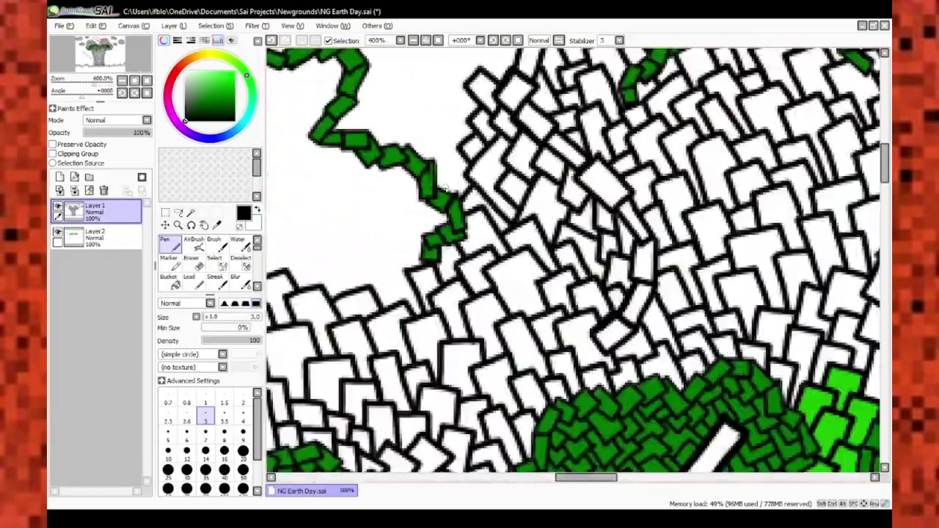
scroll(384, 256, "up", 3)
key("n")
scroll(454, 135, "down", 3)
scroll(399, 213, "up", 4)
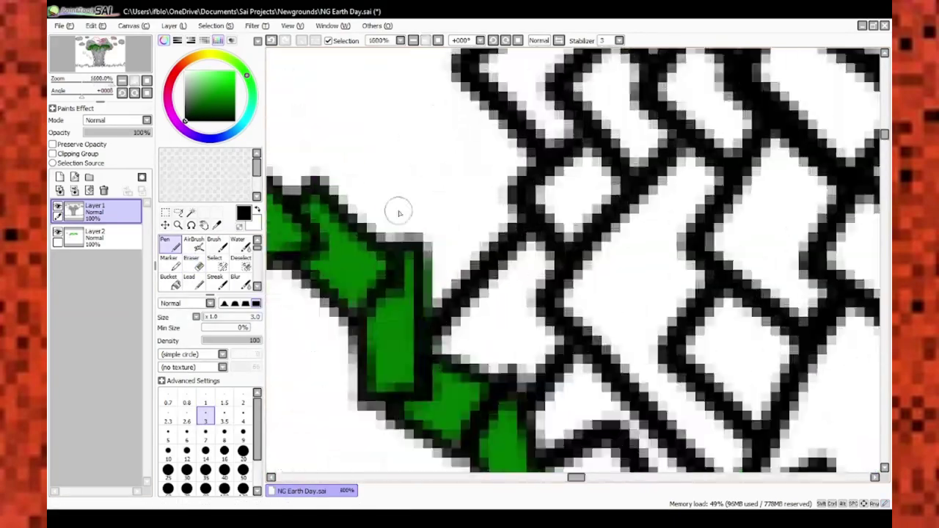
scroll(534, 102, "down", 3)
scroll(585, 250, "up", 3)
key("e")
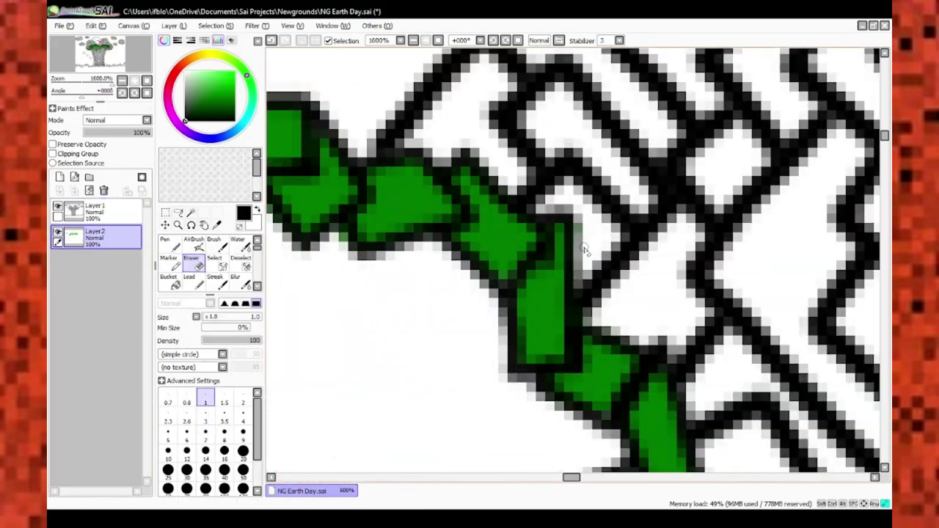
scroll(582, 273, "down", 6)
Stack a further row of black brick outlines on Layer1 across the central crown, from the left cluster towards the green vine
key("n")
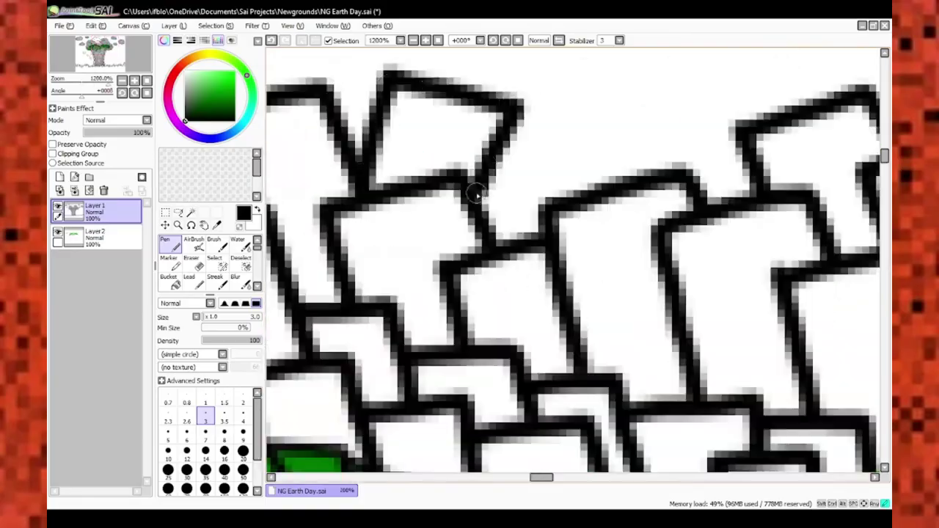
scroll(475, 194, "down", 3)
scroll(436, 221, "up", 3)
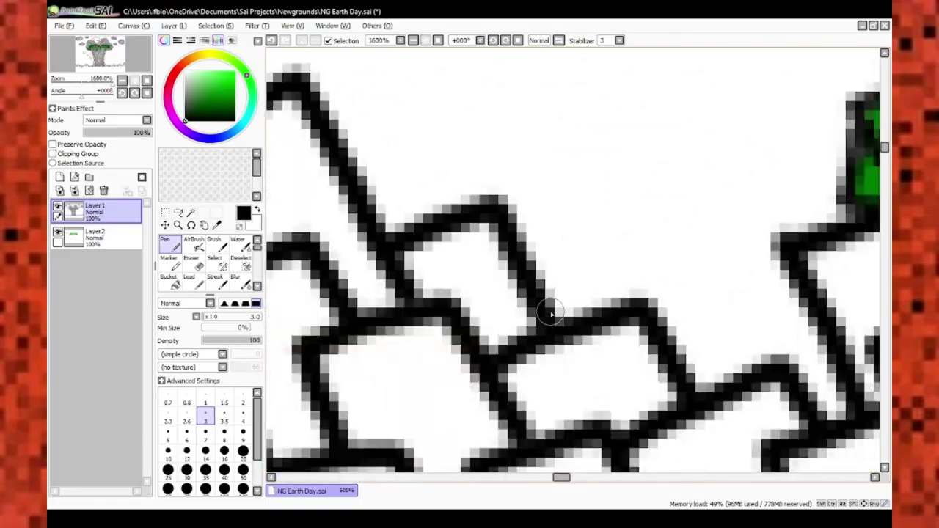
scroll(602, 196, "up", 5)
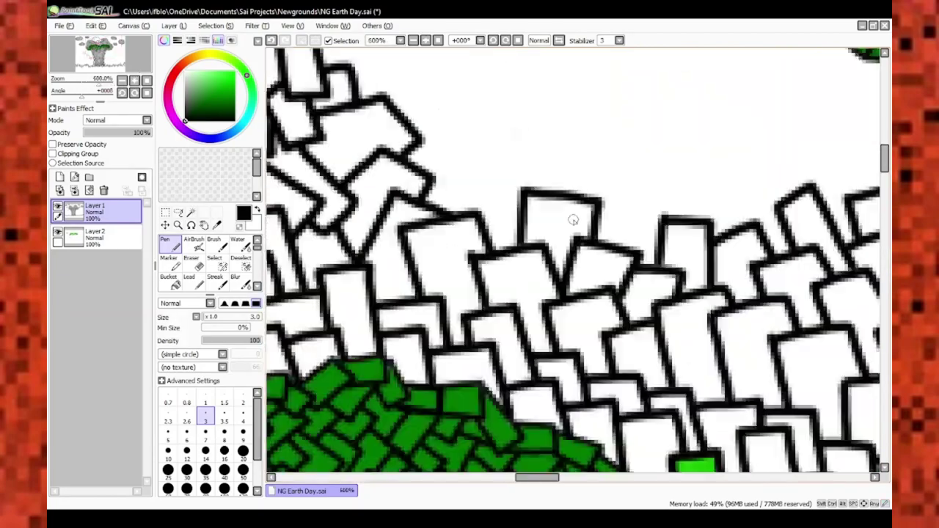
scroll(573, 220, "down", 1)
scroll(460, 145, "up", 3)
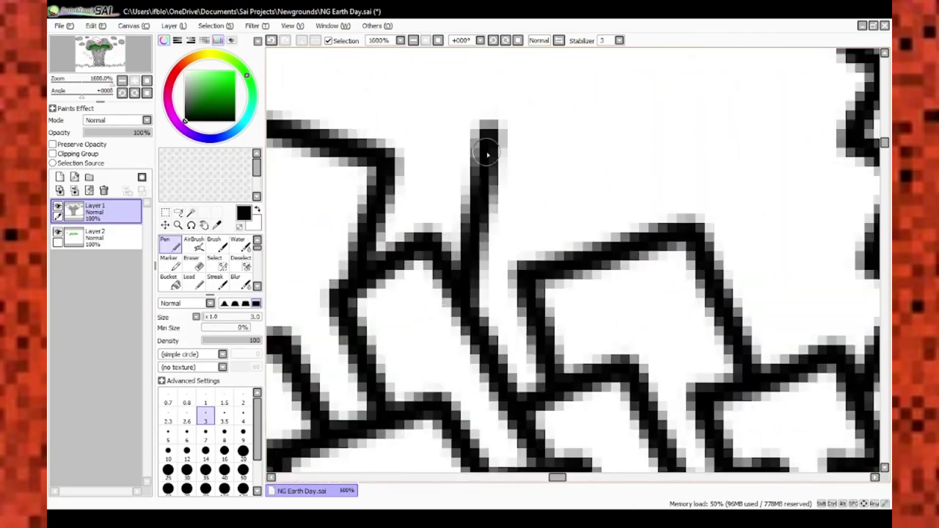
scroll(487, 155, "down", 4)
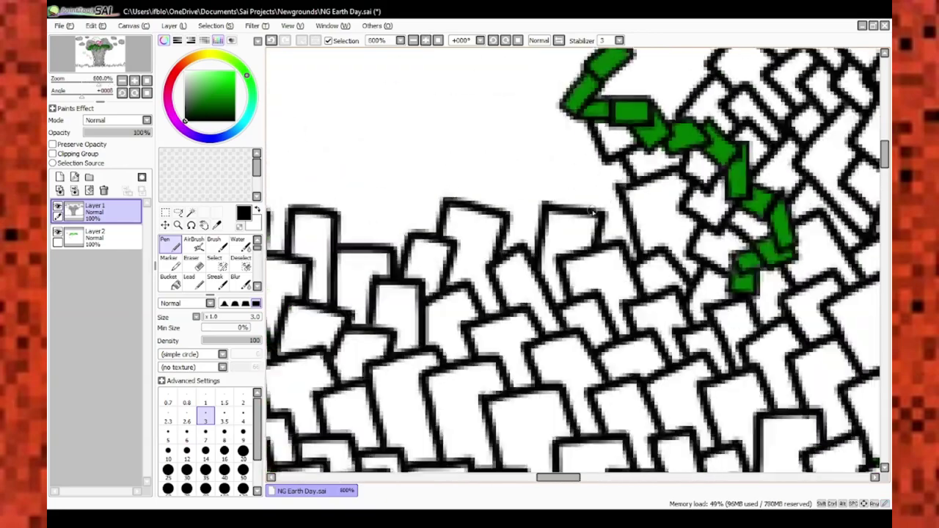
Fill the gap below the lower bend of the long green vine with bricks and build the crown's middle section upward
scroll(592, 211, "up", 2)
scroll(572, 170, "down", 7)
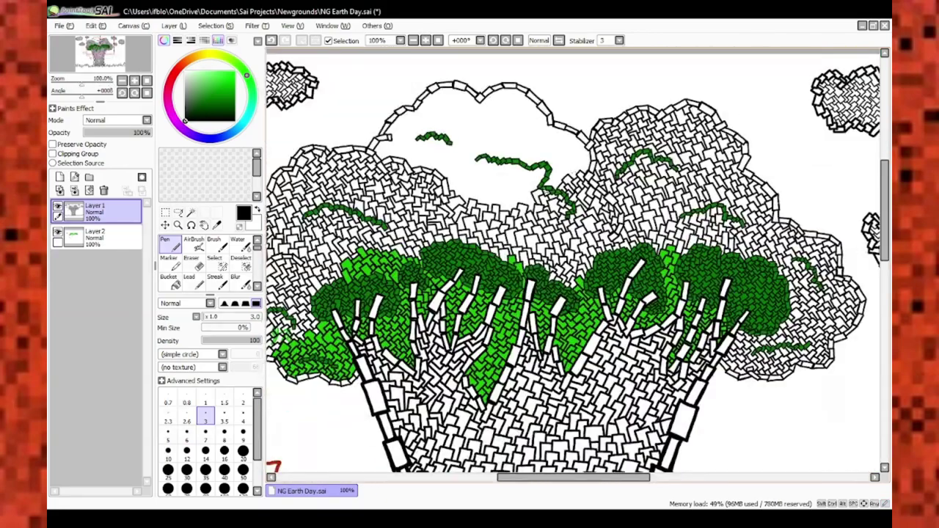
scroll(634, 280, "up", 3)
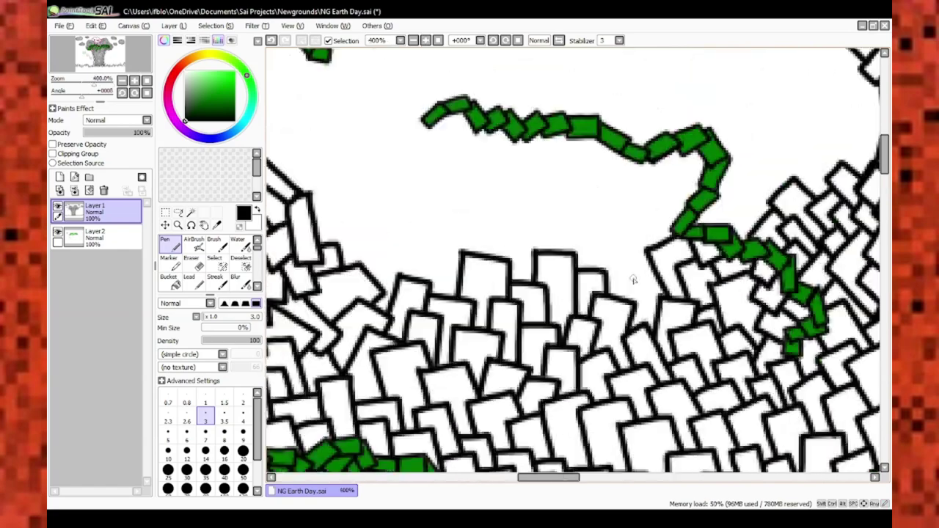
scroll(651, 255, "up", 2)
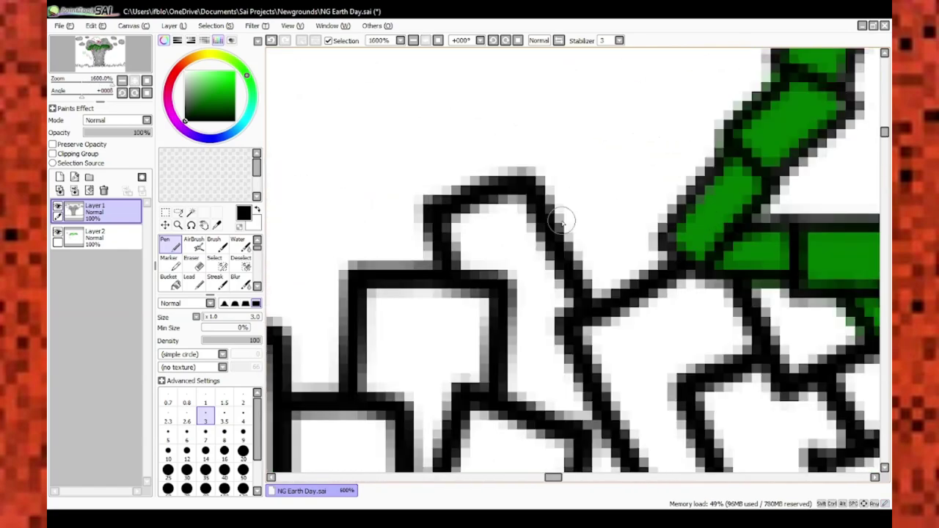
scroll(562, 220, "down", 1)
scroll(527, 245, "down", 4)
scroll(646, 213, "up", 4)
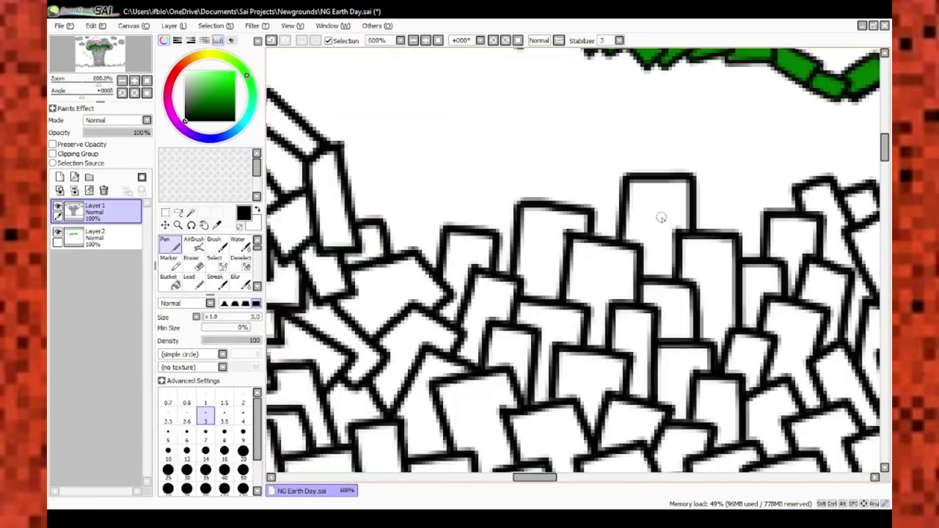
Add brick outlines from the right edge of the left cluster across the crown to just beneath the long green vine
scroll(627, 212, "down", 4)
scroll(598, 207, "up", 5)
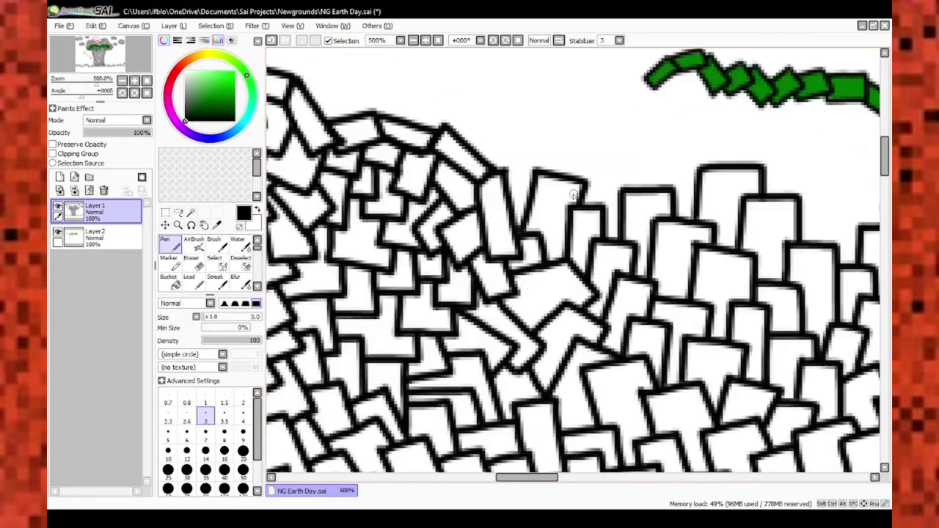
scroll(598, 208, "down", 4)
scroll(564, 286, "up", 4)
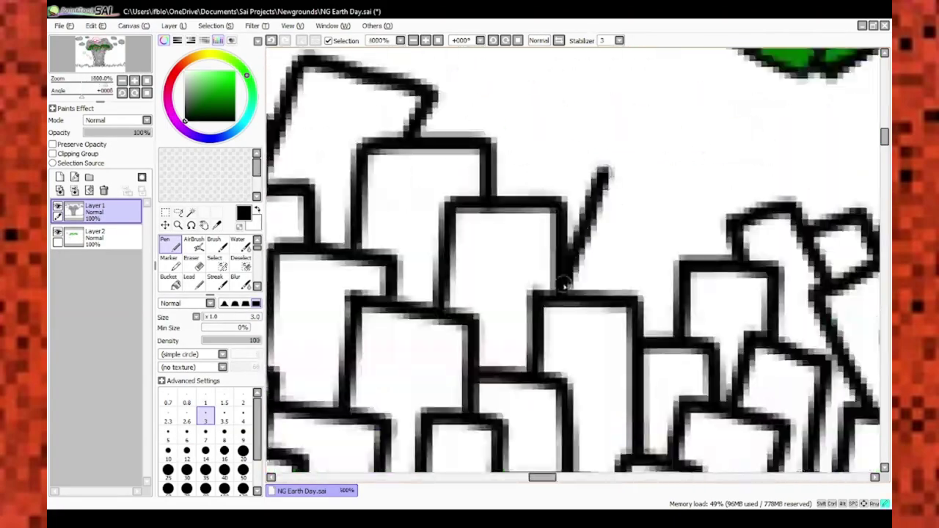
scroll(637, 221, "down", 3)
scroll(621, 224, "up", 5)
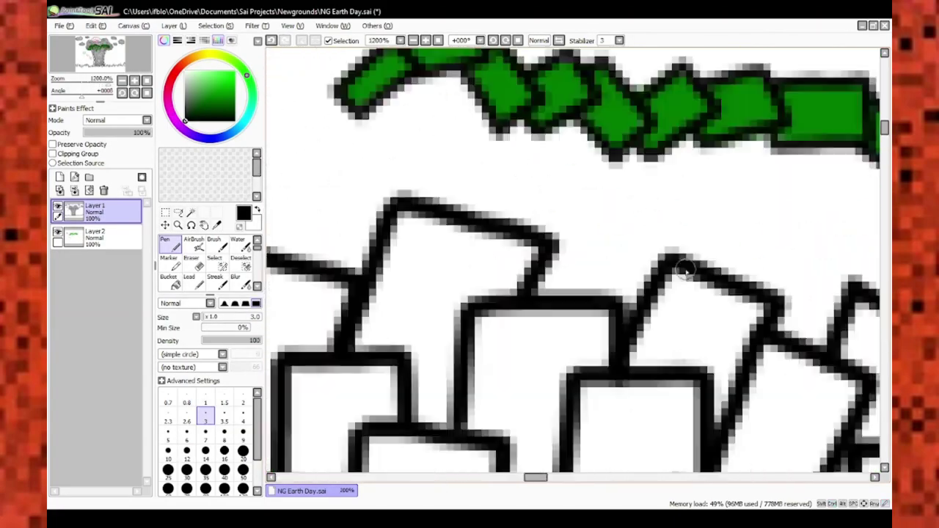
scroll(640, 281, "down", 4)
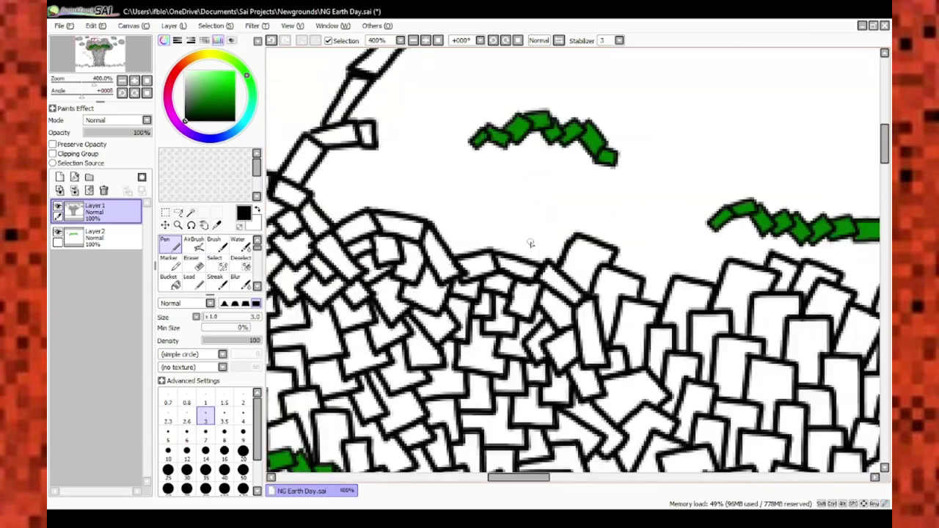
Outline bricks along the top edge of the left cluster and into the corner where it meets the crown's outline
scroll(531, 243, "up", 3)
scroll(665, 148, "down", 3)
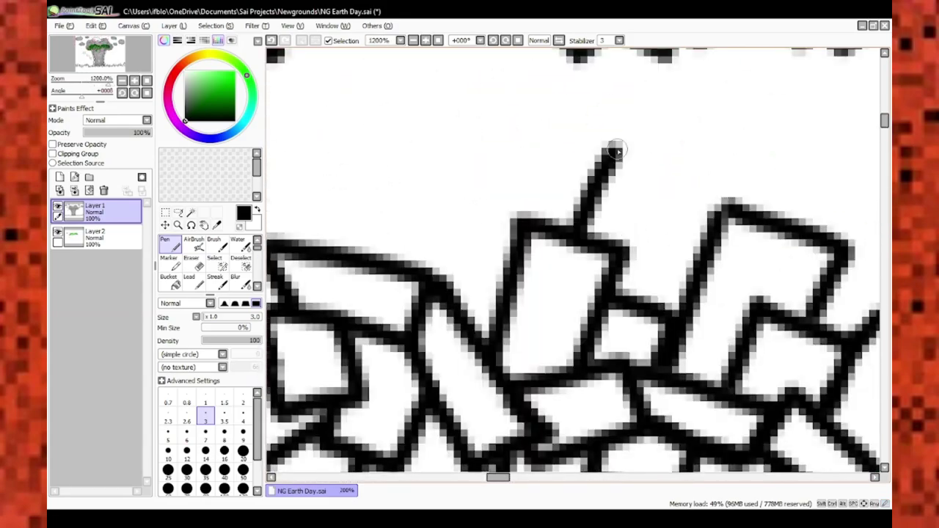
scroll(623, 242, "up", 4)
scroll(470, 233, "down", 3)
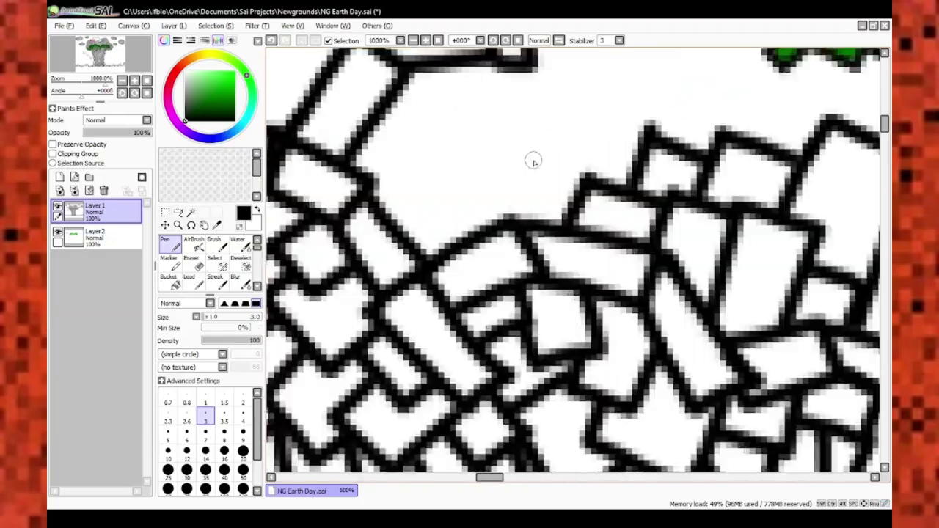
scroll(532, 159, "up", 3)
scroll(551, 186, "down", 3)
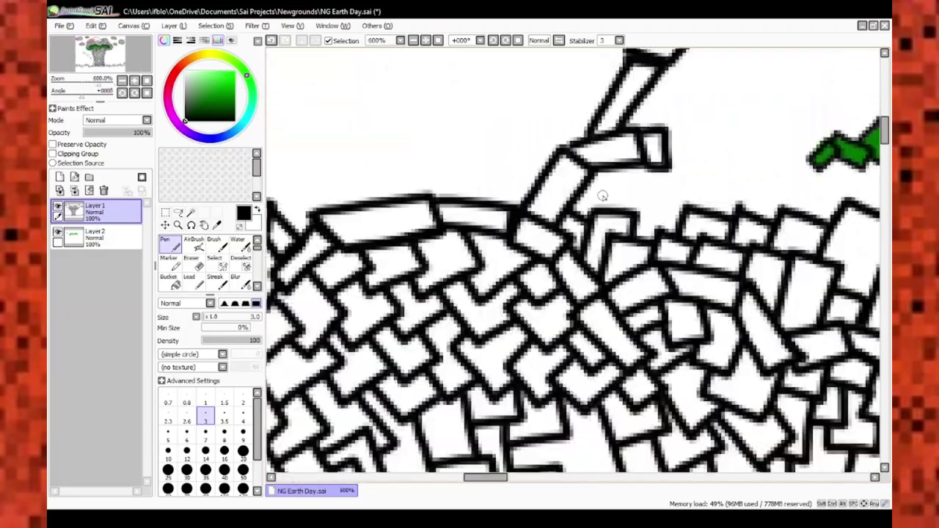
scroll(692, 191, "up", 3)
scroll(470, 288, "down", 5)
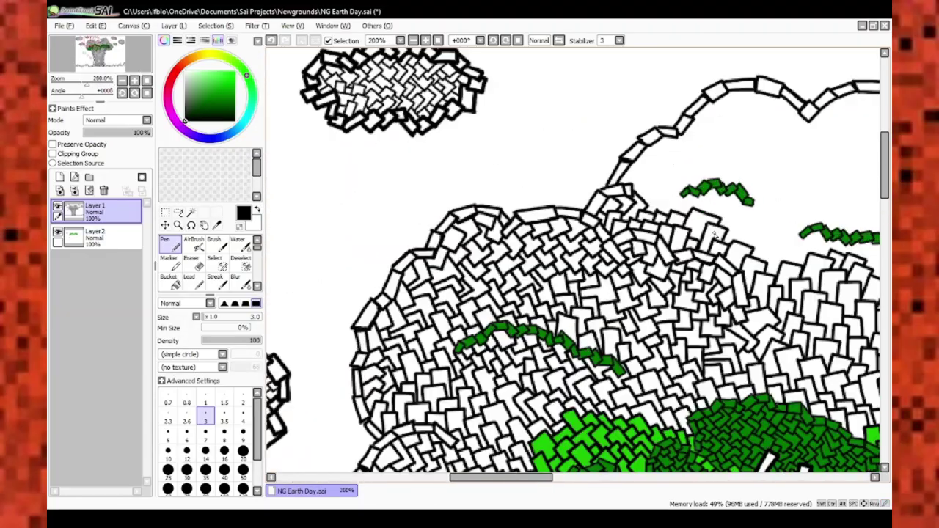
Erase stray pixels in the corner bricks and outline bricks up the inside of the crown's left outline
scroll(547, 119, "down", 5)
scroll(524, 152, "up", 4)
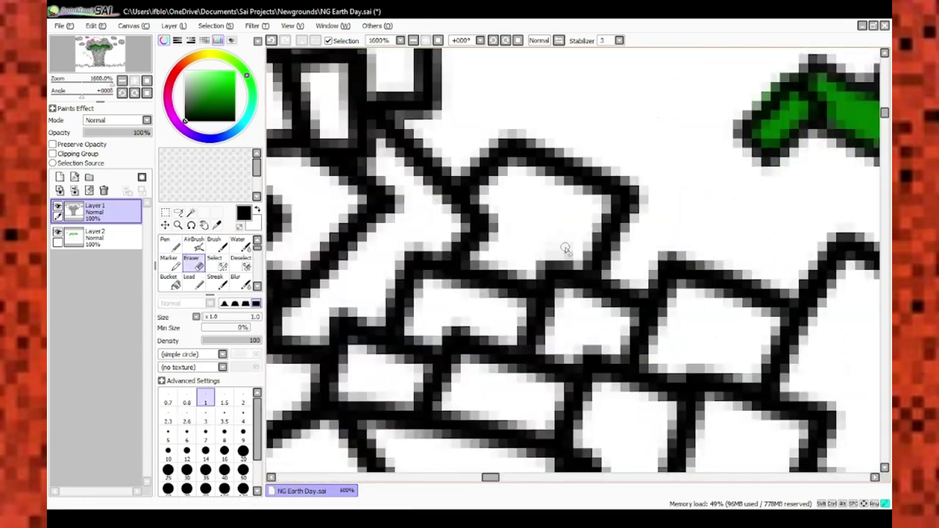
scroll(566, 250, "down", 3)
key("n")
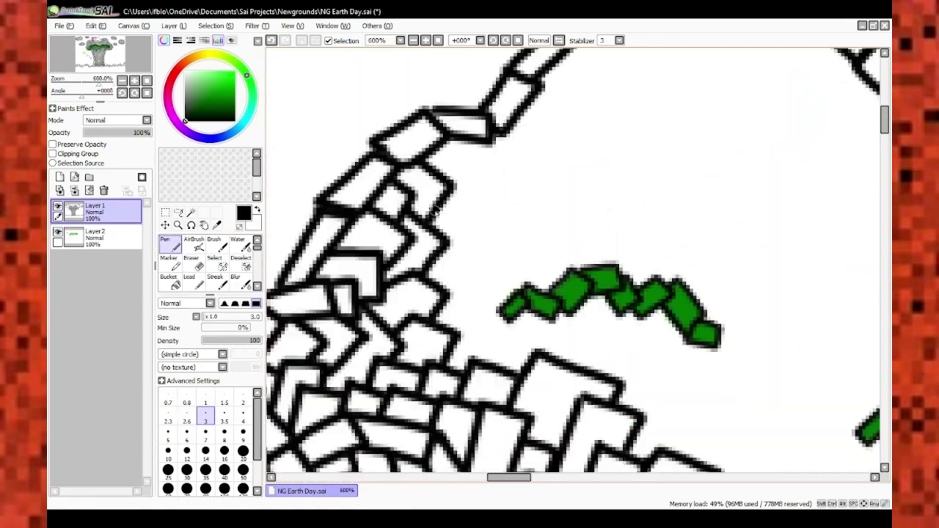
scroll(439, 332, "up", 3)
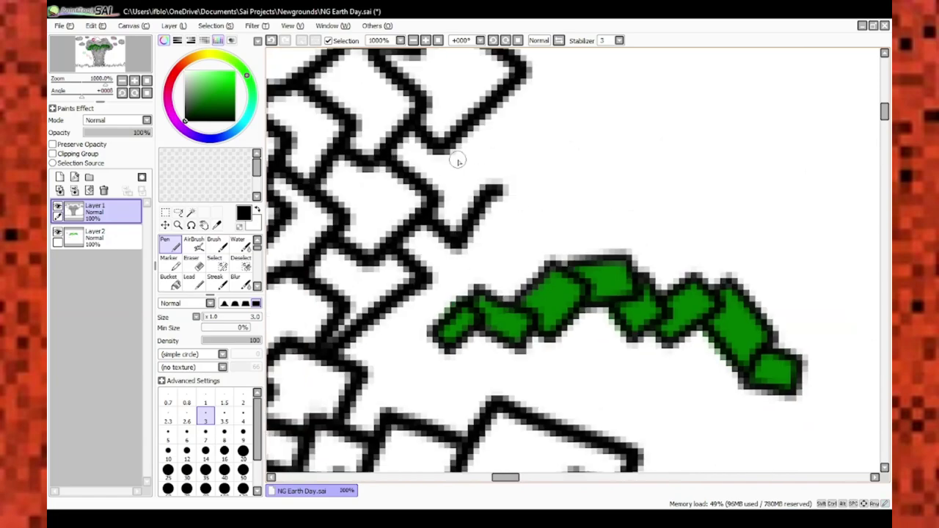
left_click_drag(457, 160, 457, 292)
scroll(457, 292, "up", 1)
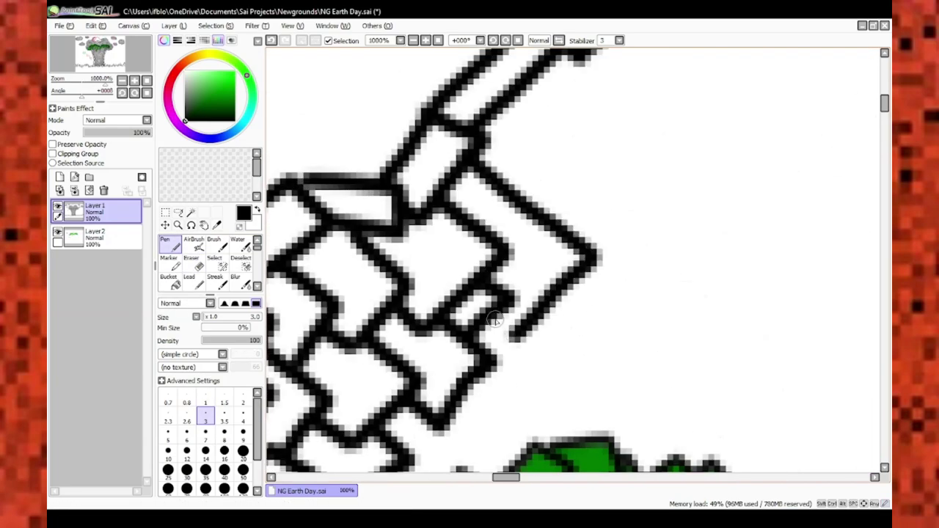
Outline two rows of bricks hanging beneath the top of the crown's left arch
scroll(399, 206, "up", 2)
scroll(399, 206, "down", 5)
scroll(562, 267, "up", 4)
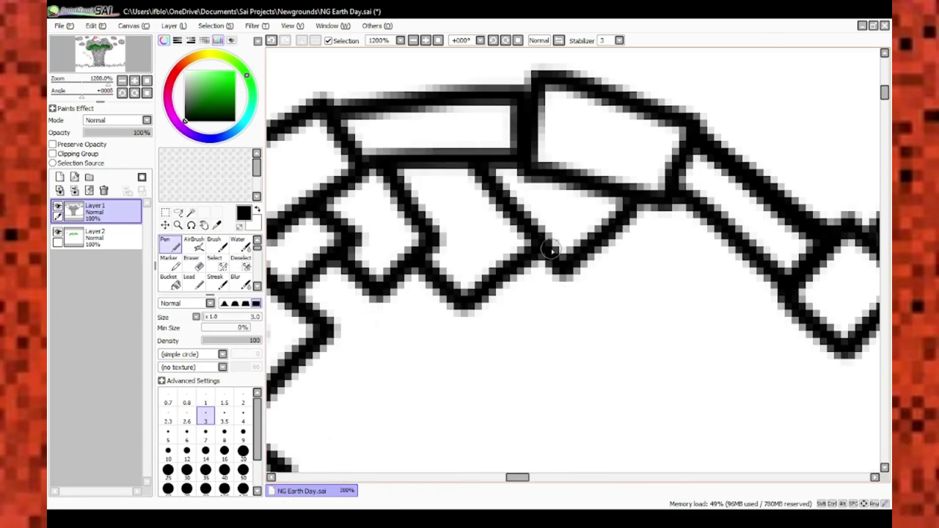
scroll(558, 264, "down", 4)
scroll(364, 186, "up", 4)
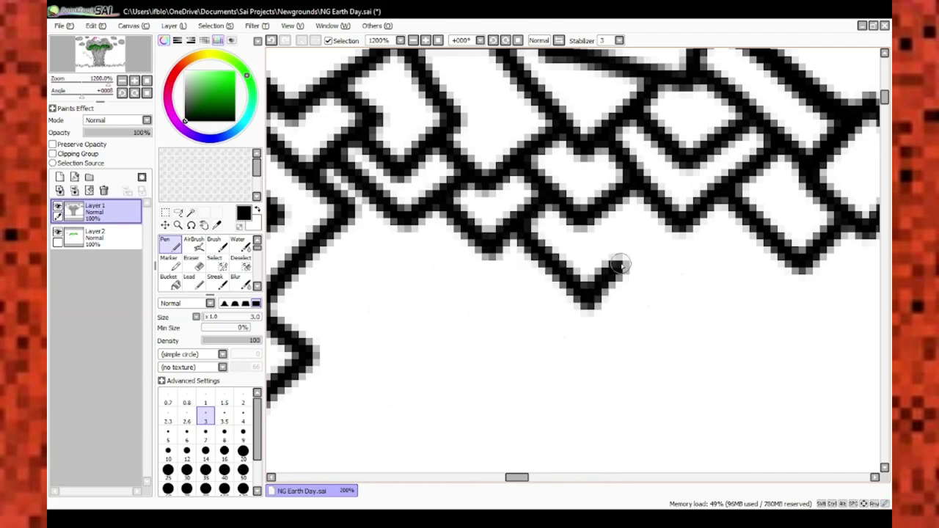
Outline more rows of bricks in the left arch, working down its left side to just above the short green vine
scroll(617, 264, "down", 4)
scroll(539, 257, "up", 4)
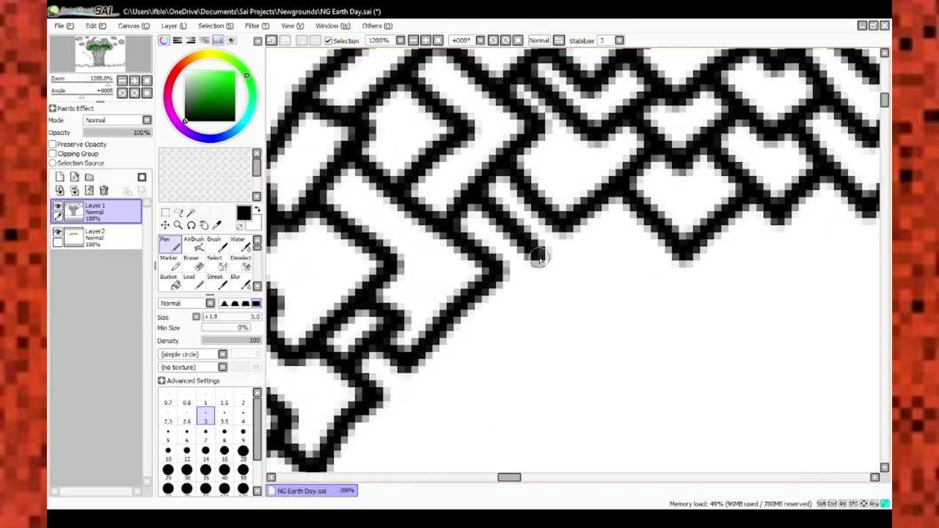
scroll(539, 257, "down", 4)
scroll(656, 125, "up", 5)
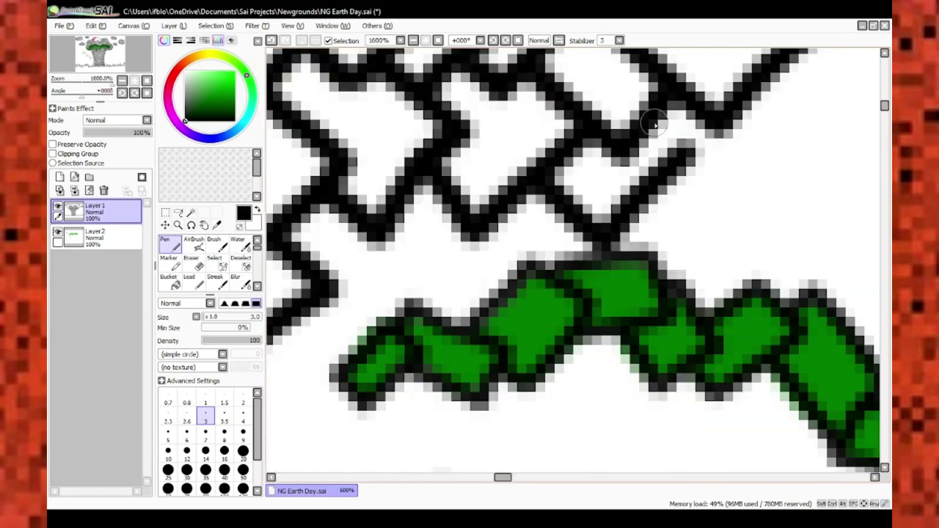
Outline bricks around the left end and underside of the short green vine, erasing stray pixels between strokes
scroll(655, 125, "down", 4)
scroll(674, 204, "up", 4)
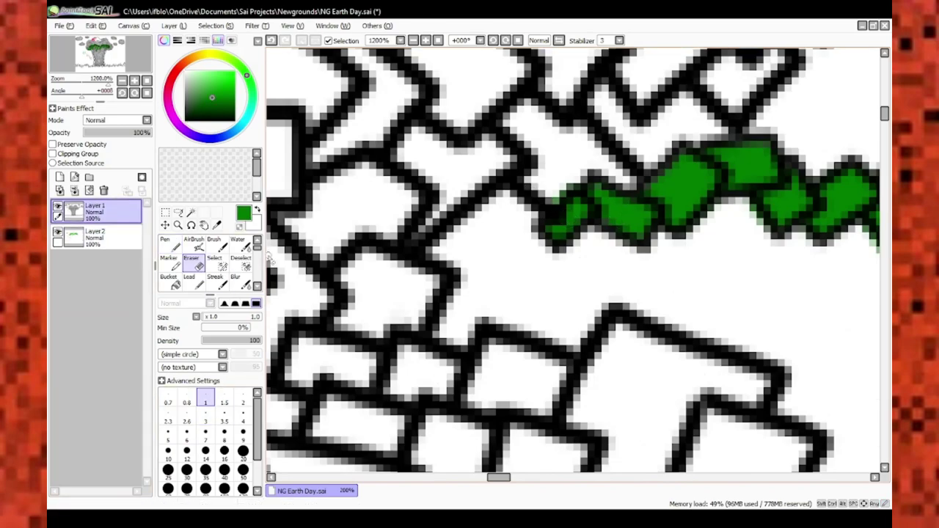
left_click(169, 244)
scroll(576, 210, "down", 4)
scroll(539, 310, "up", 4)
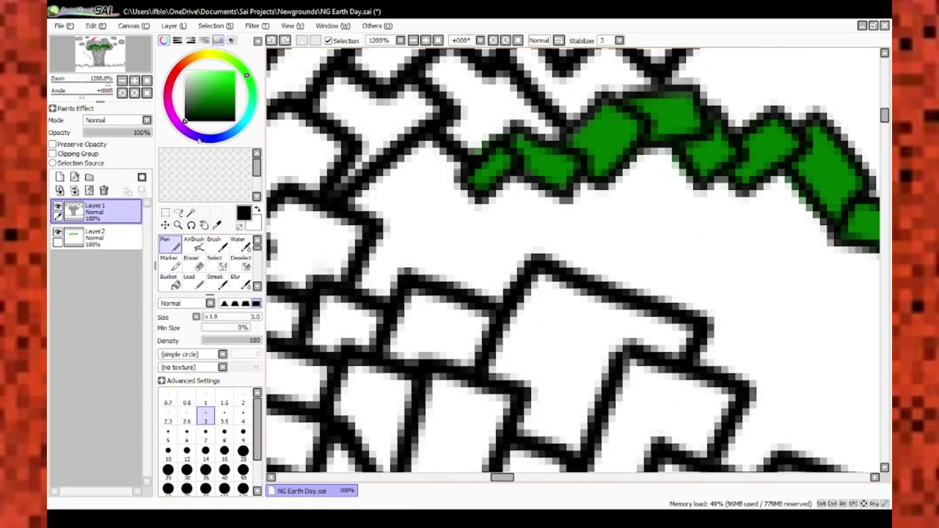
scroll(516, 191, "down", 4)
scroll(433, 278, "up", 5)
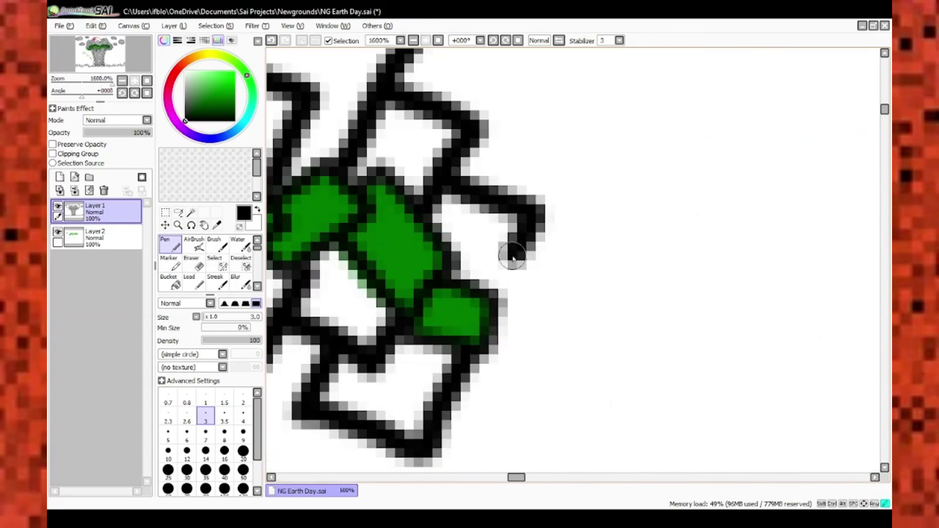
Outline bricks above and past the right end of the short green vine, joining them to the large bricks below it
scroll(542, 251, "down", 4)
scroll(527, 258, "up", 4)
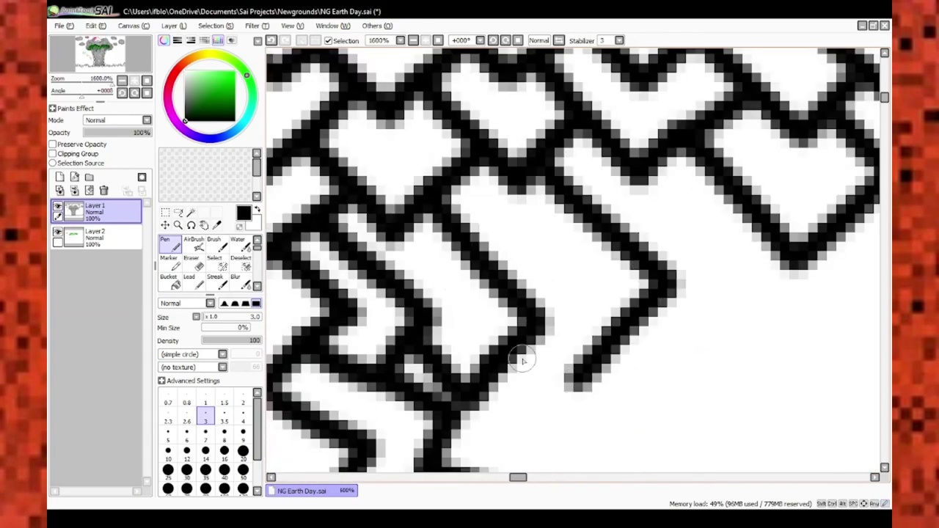
scroll(677, 356, "down", 5)
scroll(582, 301, "up", 4)
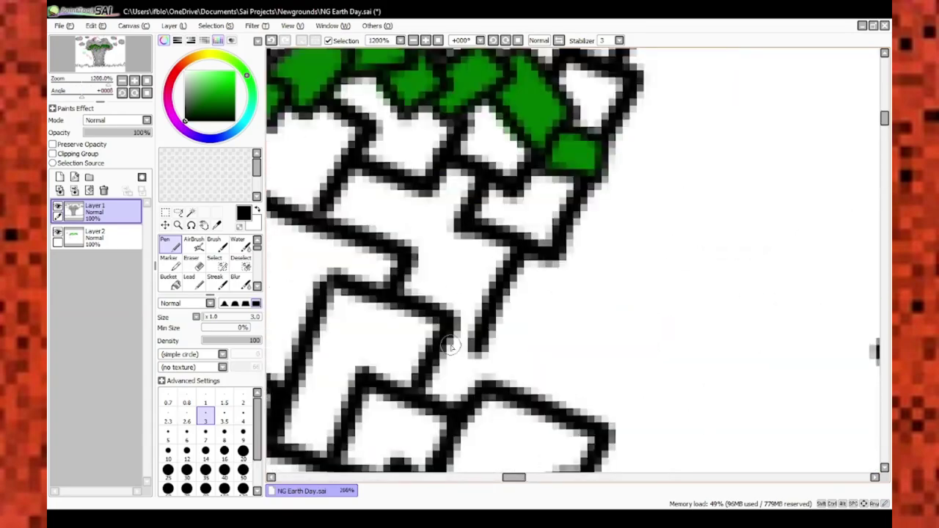
scroll(582, 300, "up", 2)
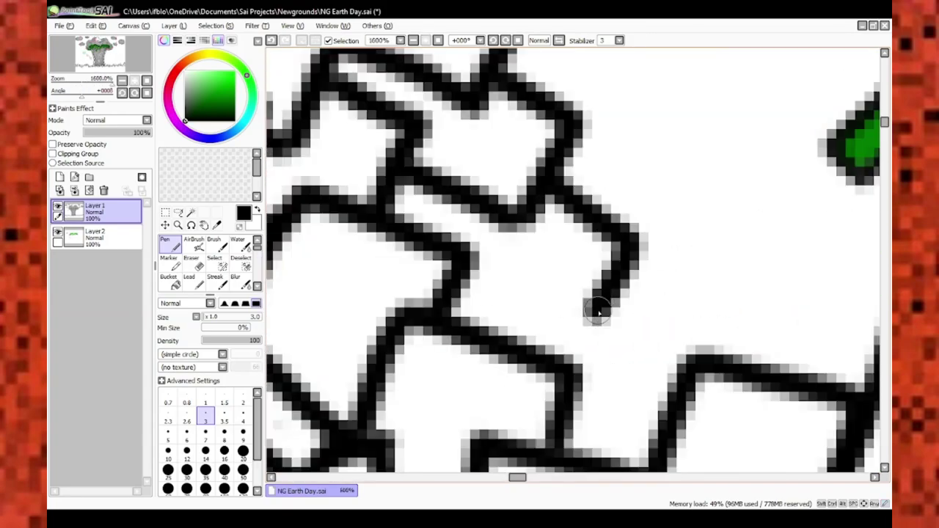
scroll(599, 312, "down", 5)
scroll(605, 267, "up", 5)
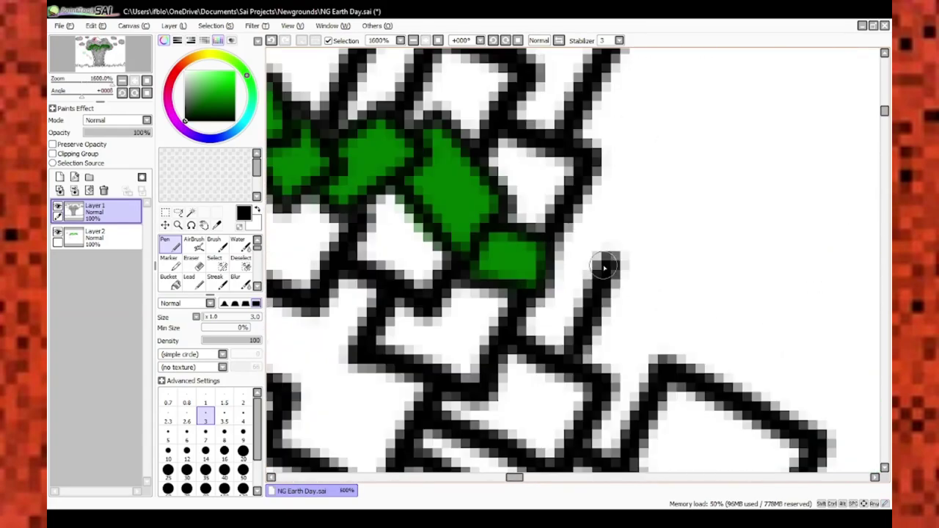
Fill the right side of the left arch with brick outlines down to the left end of the long green vine
scroll(709, 340, "down", 4)
scroll(709, 340, "up", 2)
scroll(709, 340, "down", 2)
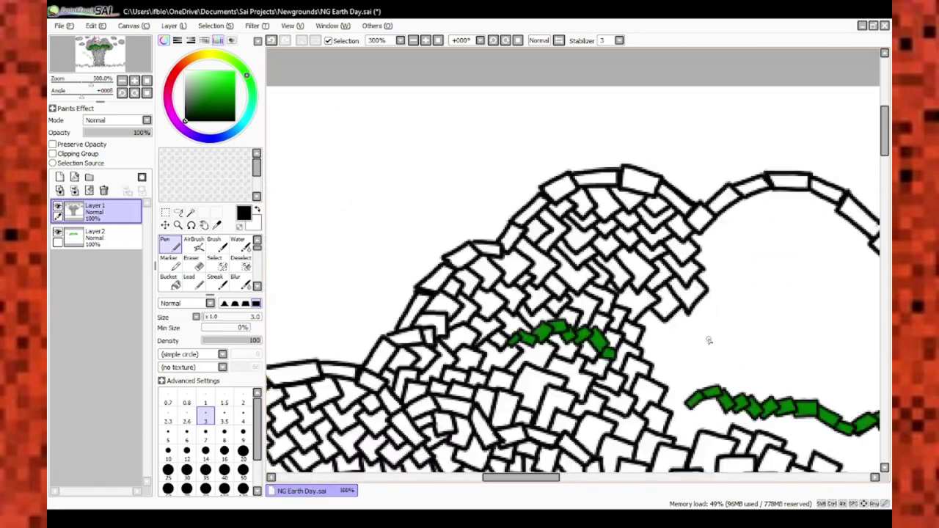
scroll(709, 339, "down", 1)
scroll(612, 308, "up", 5)
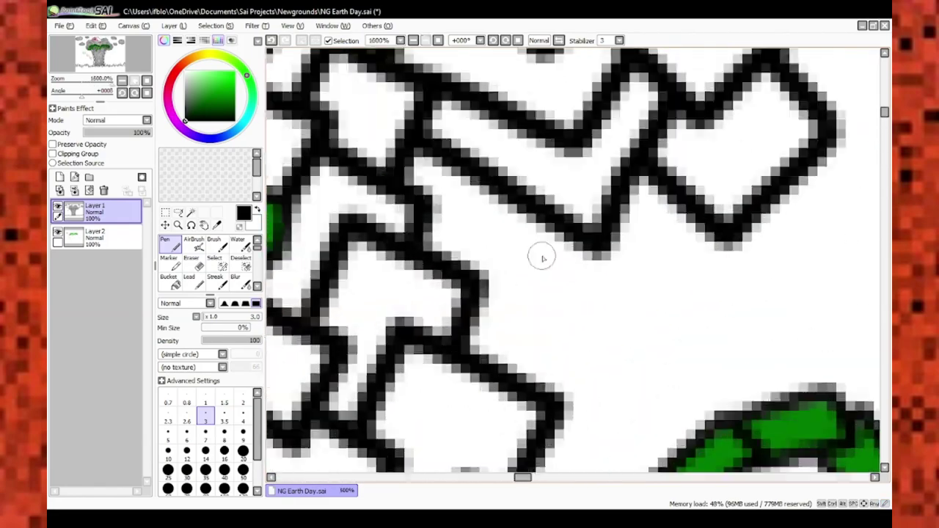
left_click_drag(628, 212, 532, 151)
scroll(736, 248, "down", 4)
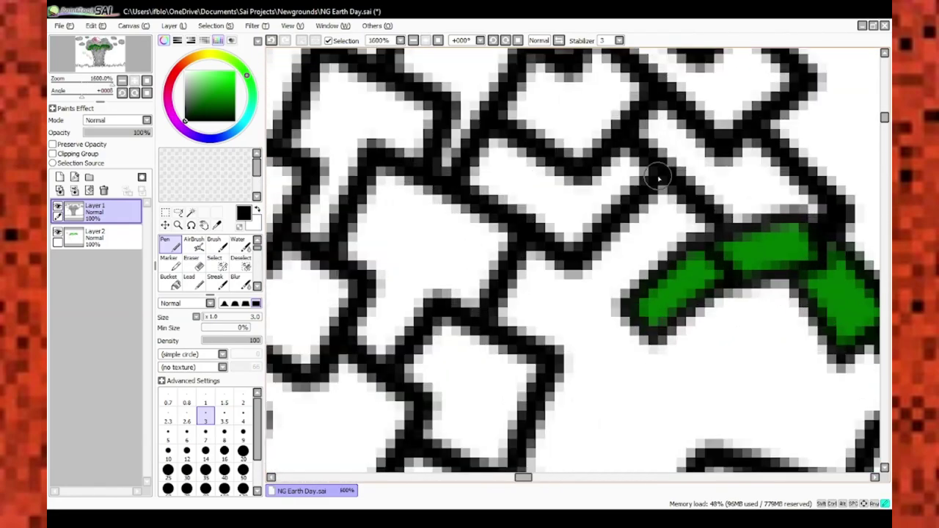
scroll(659, 354, "up", 3)
scroll(659, 355, "down", 4)
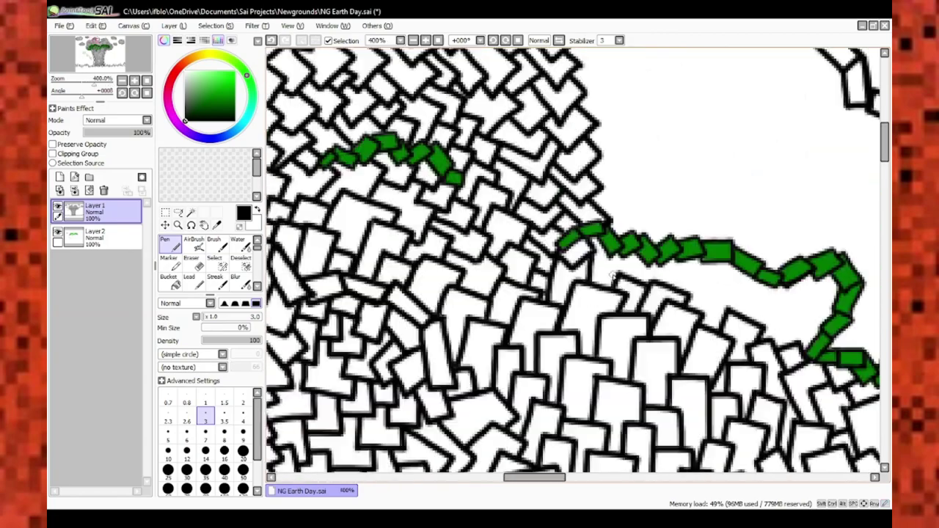
Fill the gap beneath the long green vine with brick outlines as far as its downward bend, undoing a stray stroke
scroll(617, 295, "up", 3)
scroll(610, 301, "up", 1)
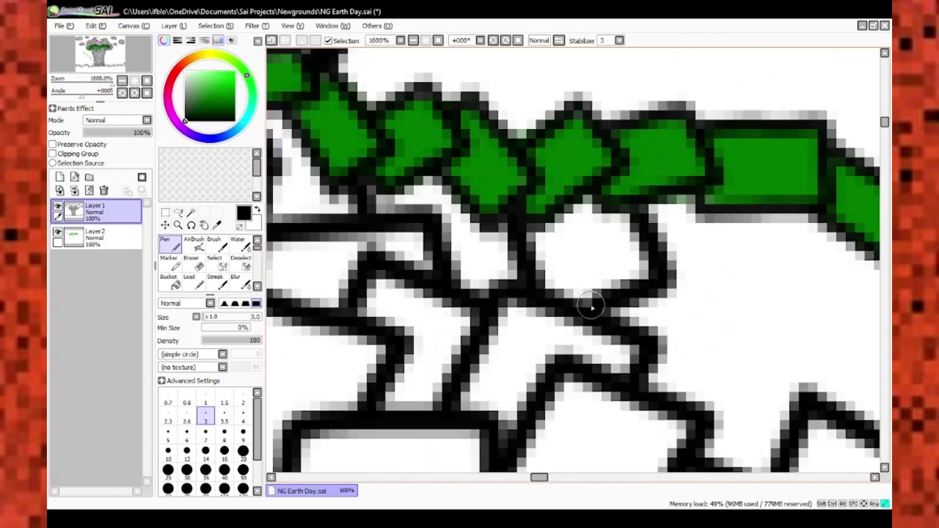
scroll(573, 330, "down", 3)
scroll(541, 356, "up", 4)
key("ctrl+z")
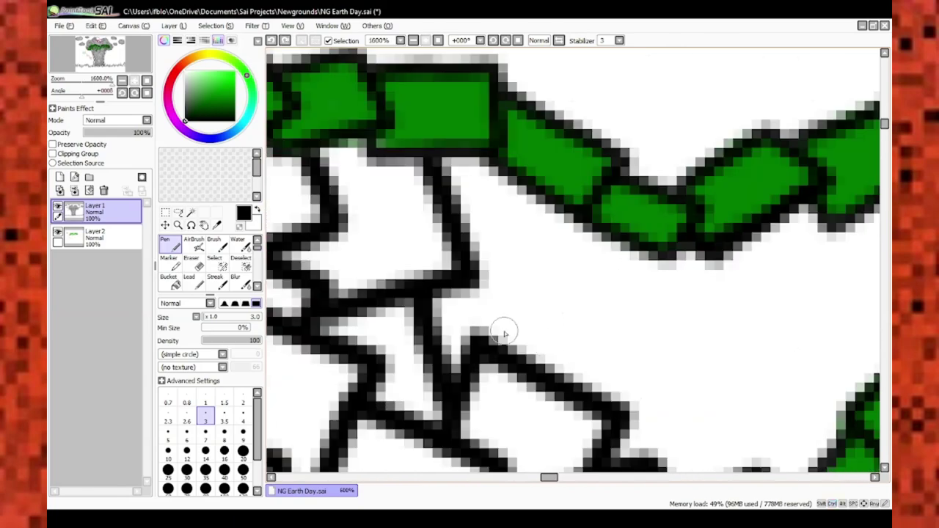
scroll(541, 199, "down", 4)
scroll(622, 259, "up", 3)
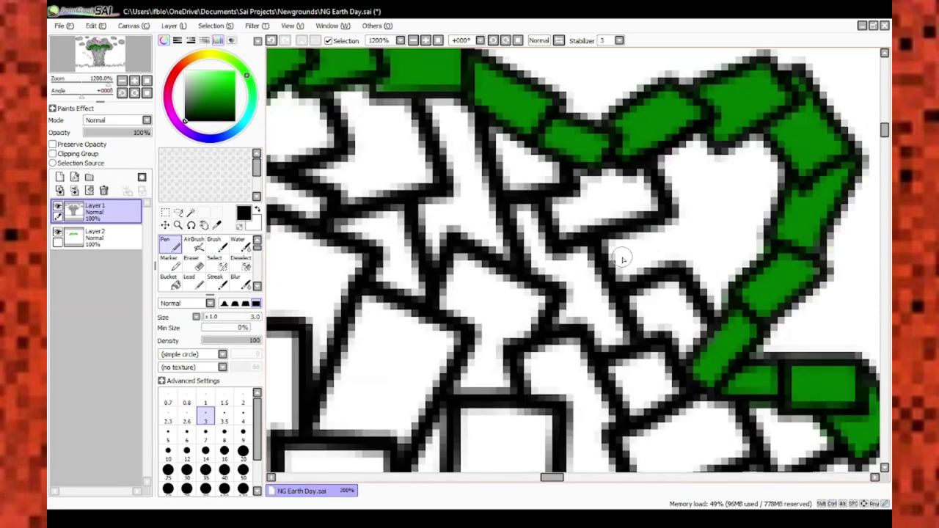
scroll(712, 268, "down", 4)
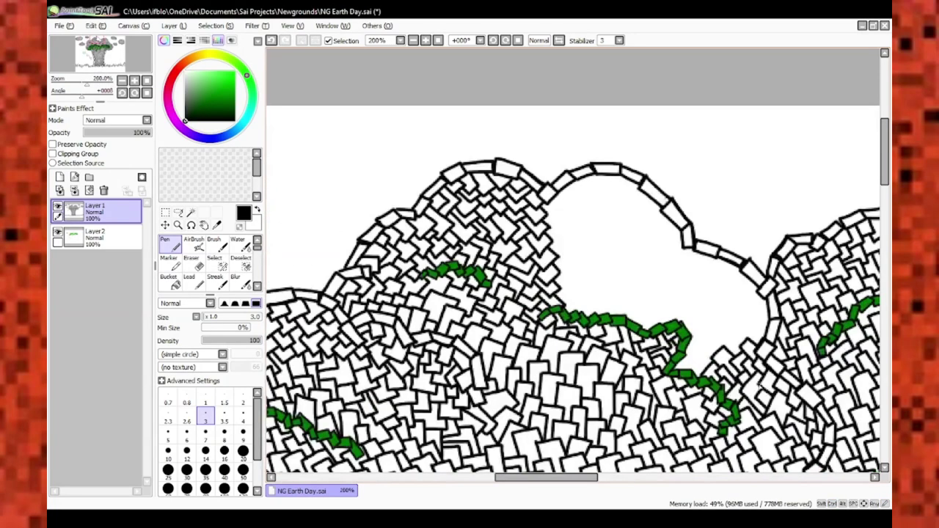
Outline bricks from the long vine's bend across to the crown's right outline and up along that outline
scroll(707, 349, "up", 4)
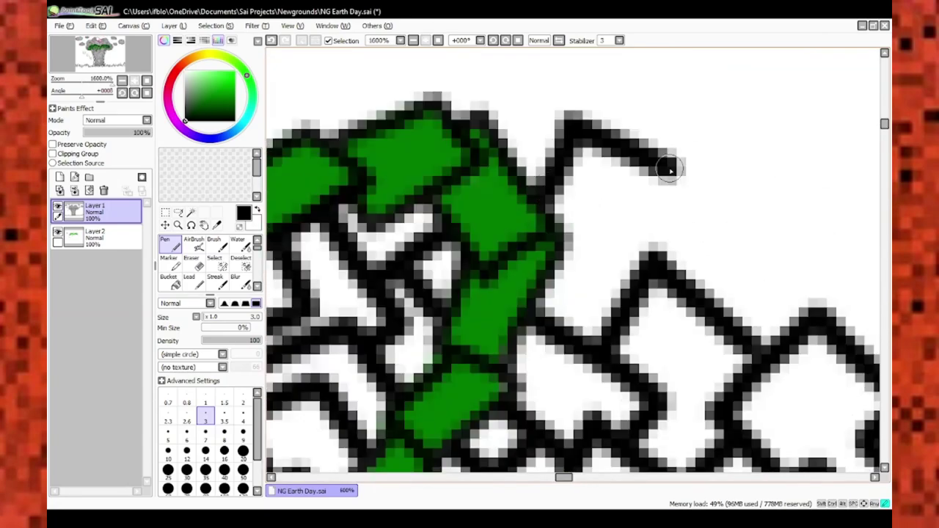
scroll(732, 254, "down", 1)
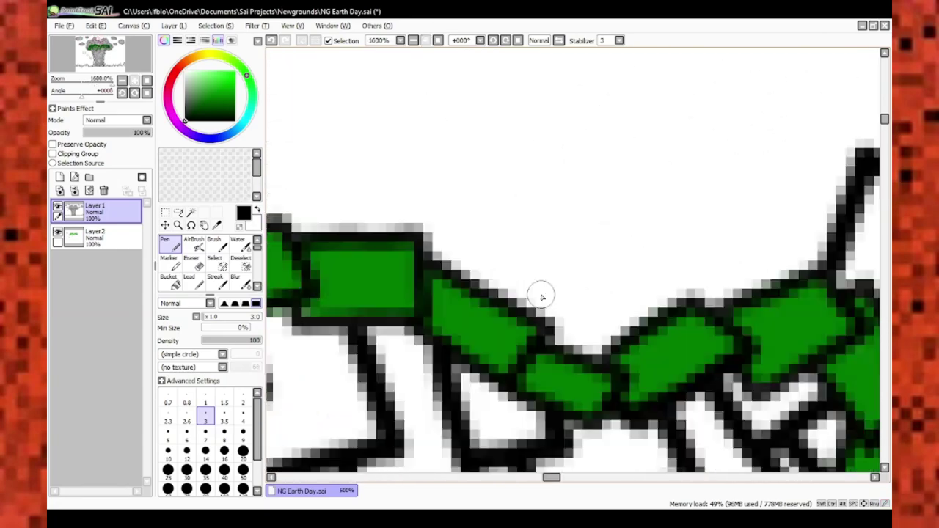
scroll(542, 295, "down", 3)
scroll(587, 264, "up", 1)
scroll(646, 242, "down", 2)
scroll(725, 203, "up", 4)
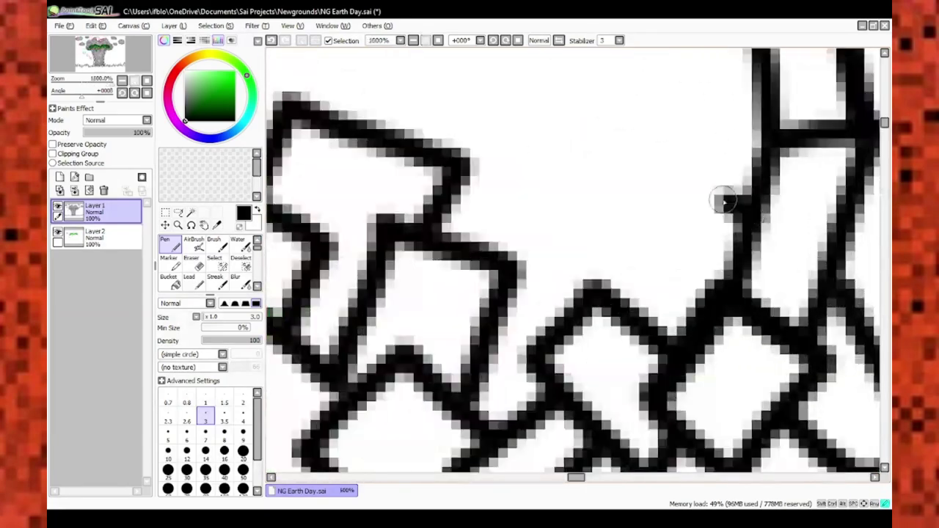
scroll(725, 202, "down", 3)
scroll(633, 231, "up", 3)
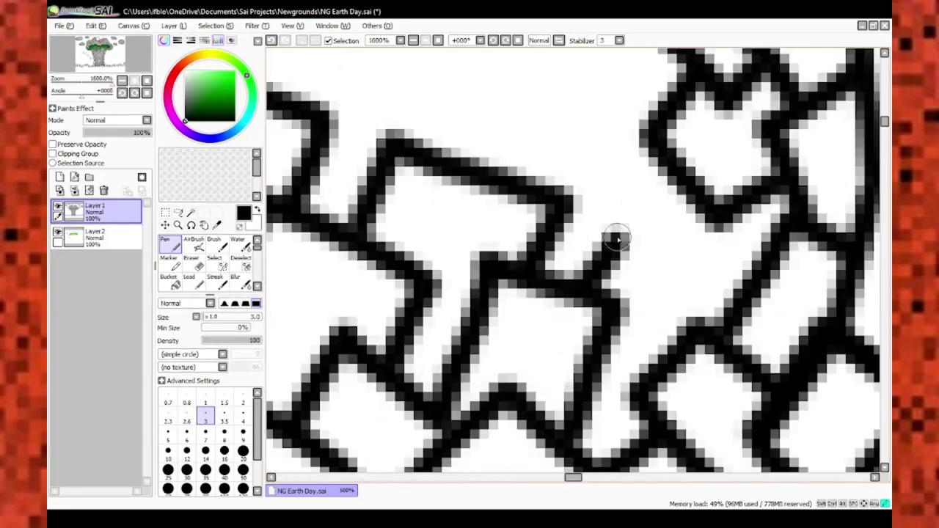
left_click_drag(617, 239, 680, 170)
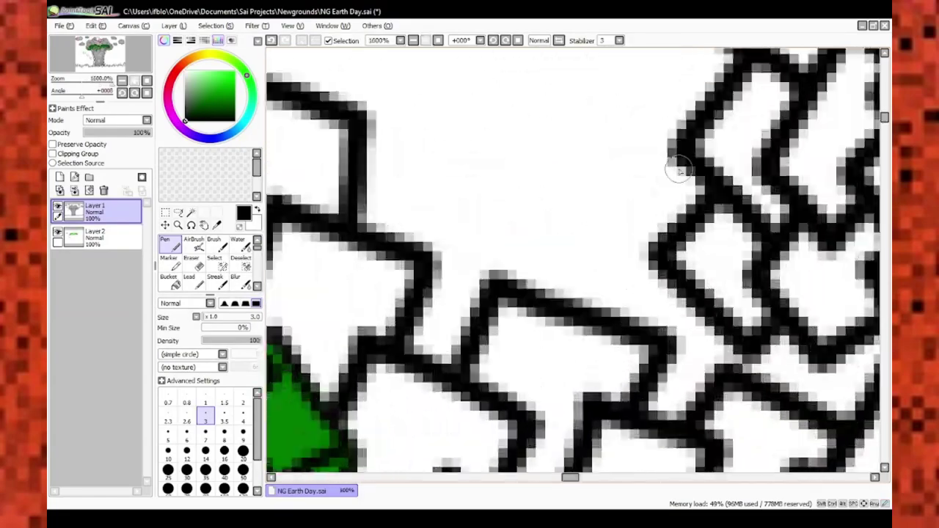
Fill the crown's right corner with brick outlines and add large bricks against the underside of the outline above
scroll(383, 177, "down", 1)
scroll(438, 183, "down", 3)
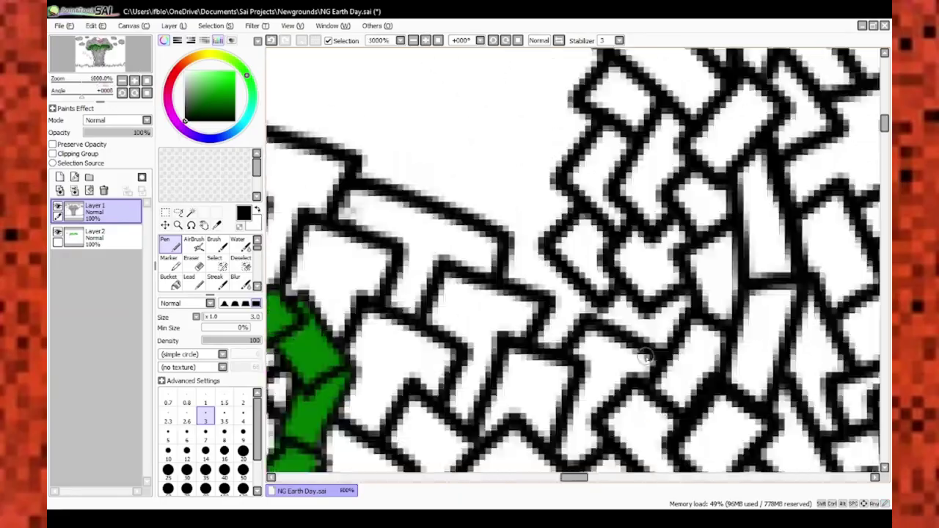
left_click_drag(451, 90, 497, 185)
scroll(505, 271, "down", 1)
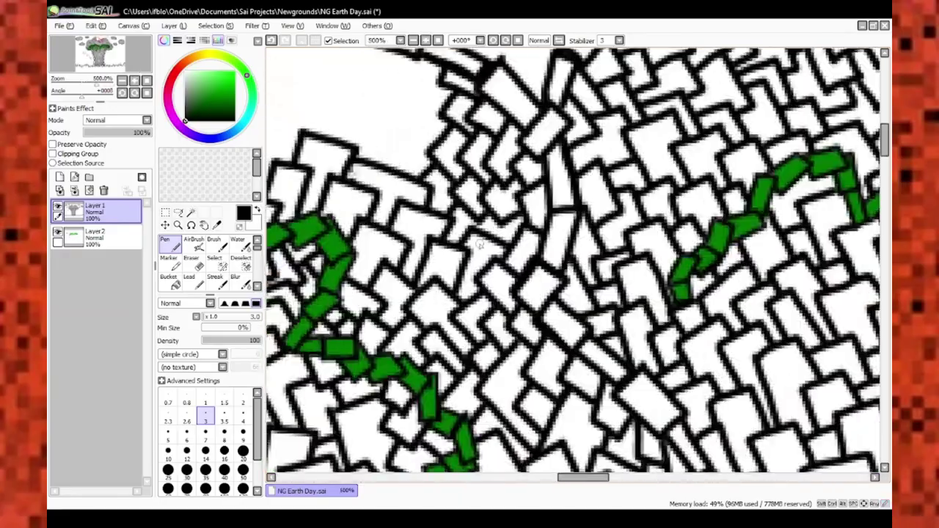
scroll(480, 245, "up", 2)
scroll(499, 162, "down", 1)
scroll(583, 240, "up", 1)
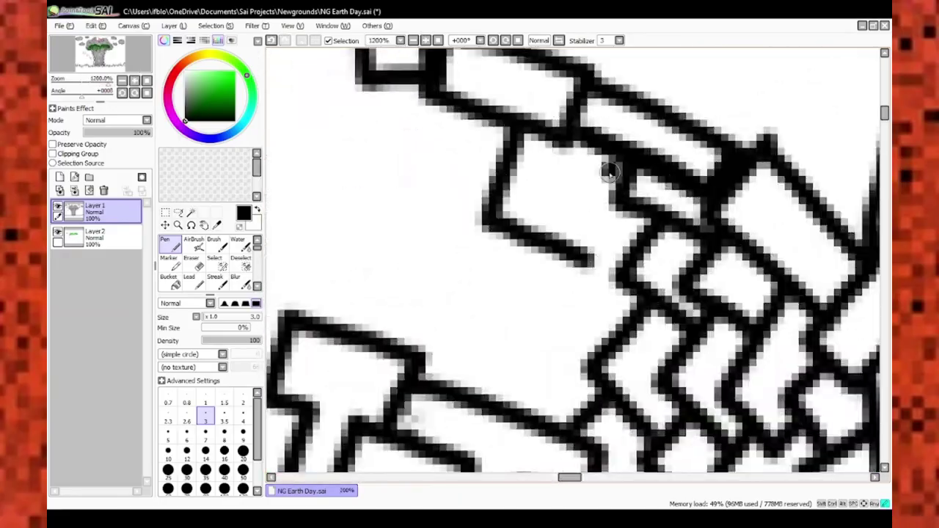
scroll(609, 171, "down", 7)
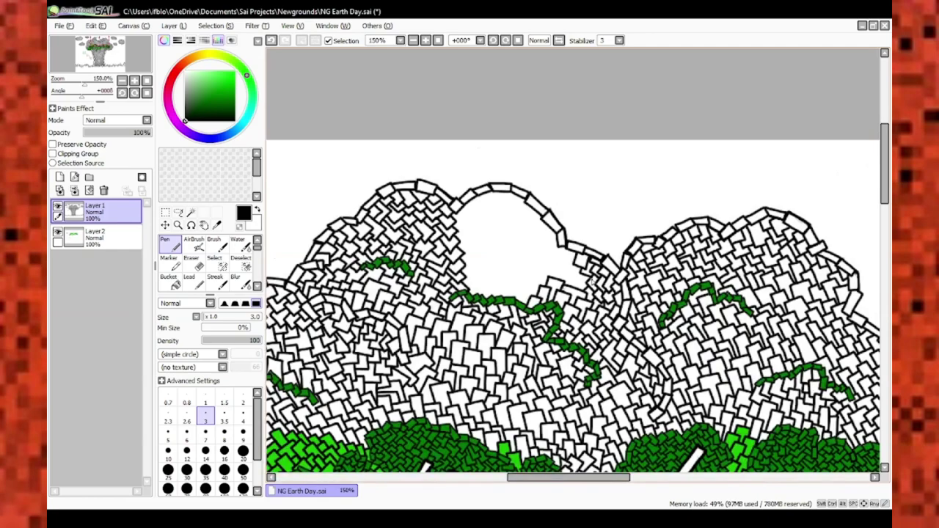
Outline rows of bricks hanging beneath the top of the central arch, from the left arch to its right slope
scroll(591, 283, "up", 8)
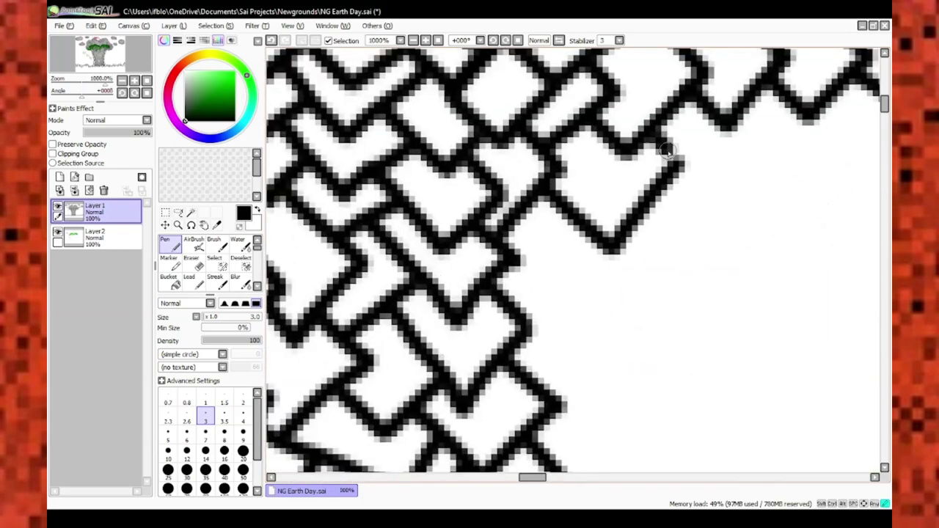
scroll(667, 187, "down", 7)
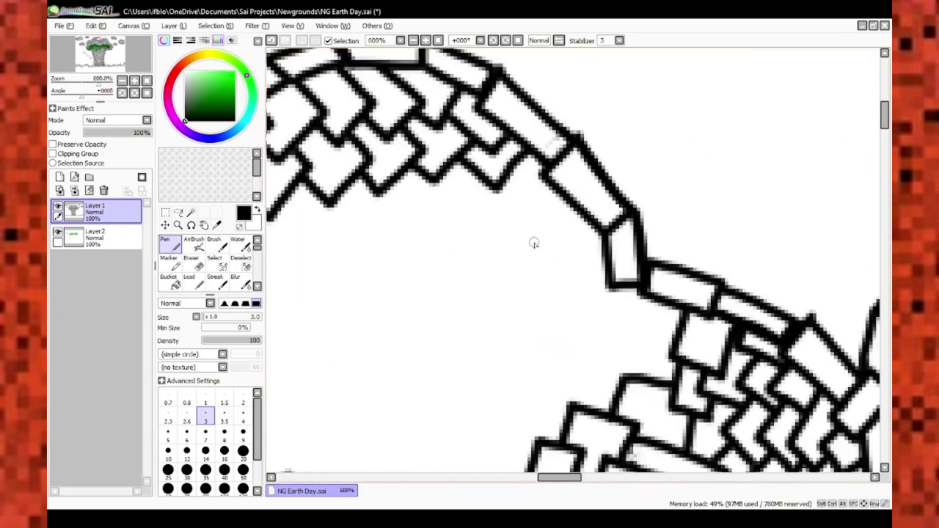
scroll(536, 293, "up", 8)
scroll(551, 279, "down", 6)
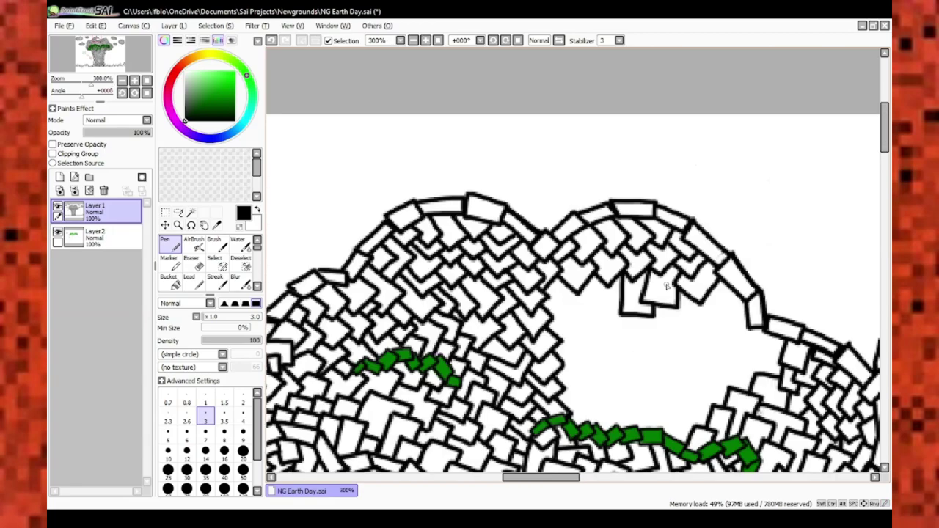
scroll(551, 279, "up", 6)
Erase stray pixels in the hanging bricks and outline more bricks beneath them along the left side of the empty area
left_click(192, 261)
scroll(514, 294, "down", 2)
scroll(667, 220, "up", 3)
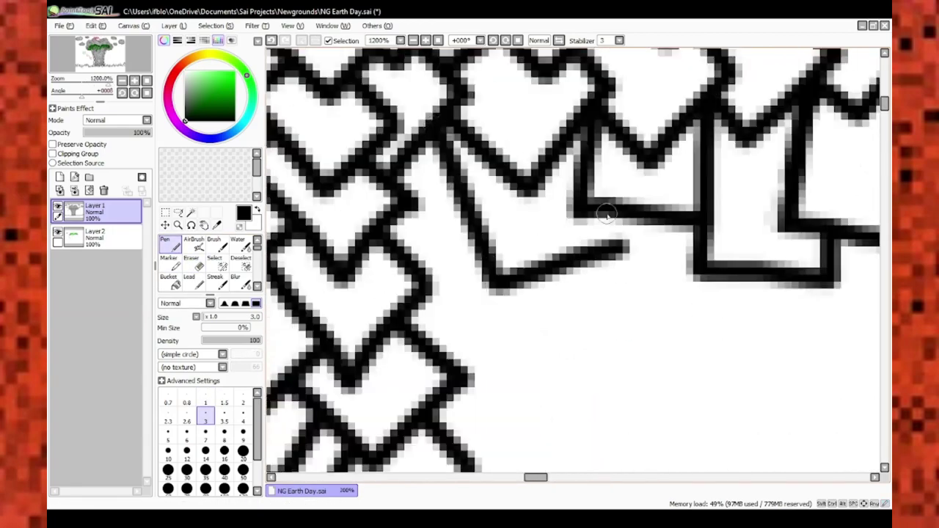
key("n")
scroll(663, 279, "down", 4)
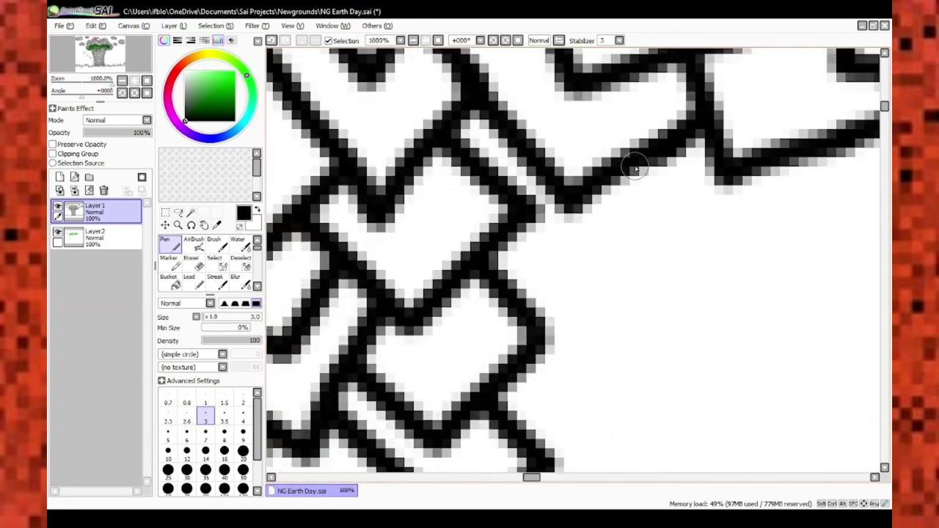
scroll(625, 357, "up", 3)
scroll(644, 294, "up", 1)
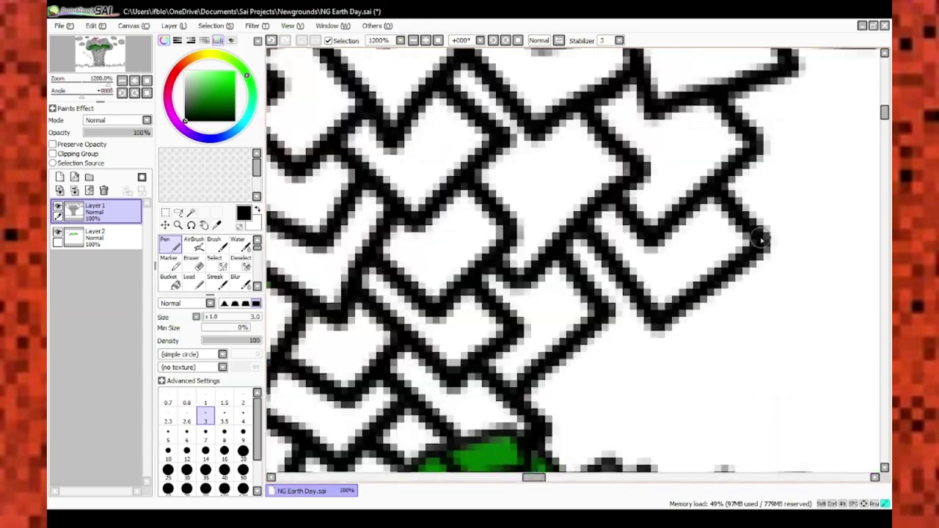
Outline more bricks above the dark green vine and along the left side of the empty area under the central arch
scroll(674, 276, "down", 4)
scroll(606, 325, "up", 3)
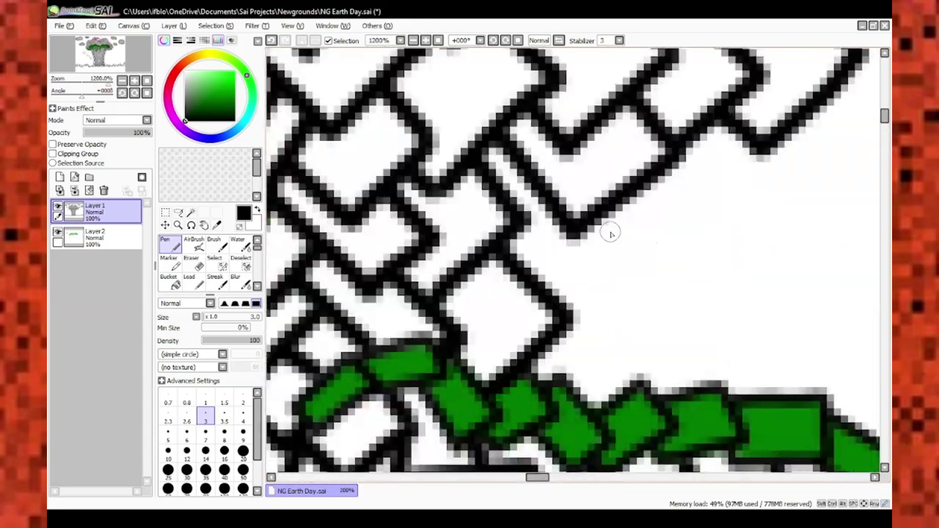
scroll(610, 230, "down", 1)
scroll(647, 370, "up", 2)
scroll(556, 377, "down", 3)
scroll(550, 376, "up", 4)
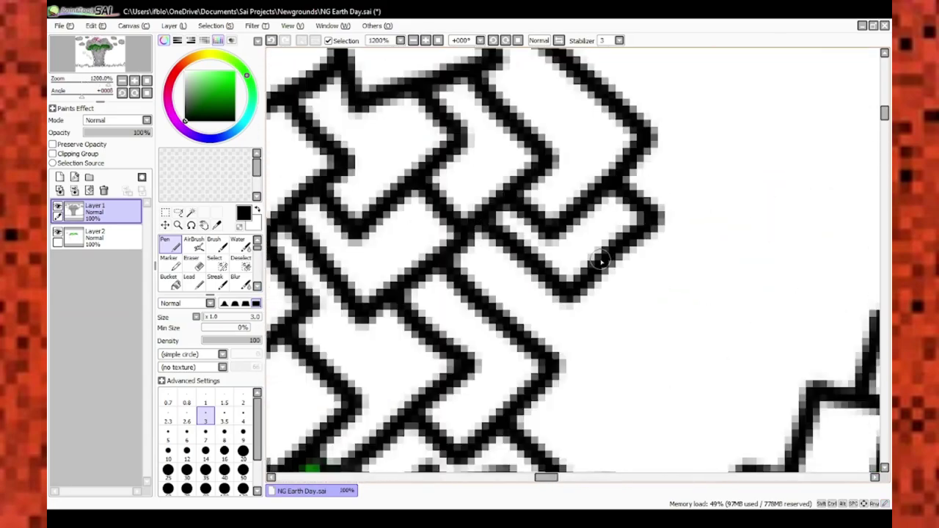
scroll(550, 375, "down", 4)
scroll(581, 150, "up", 4)
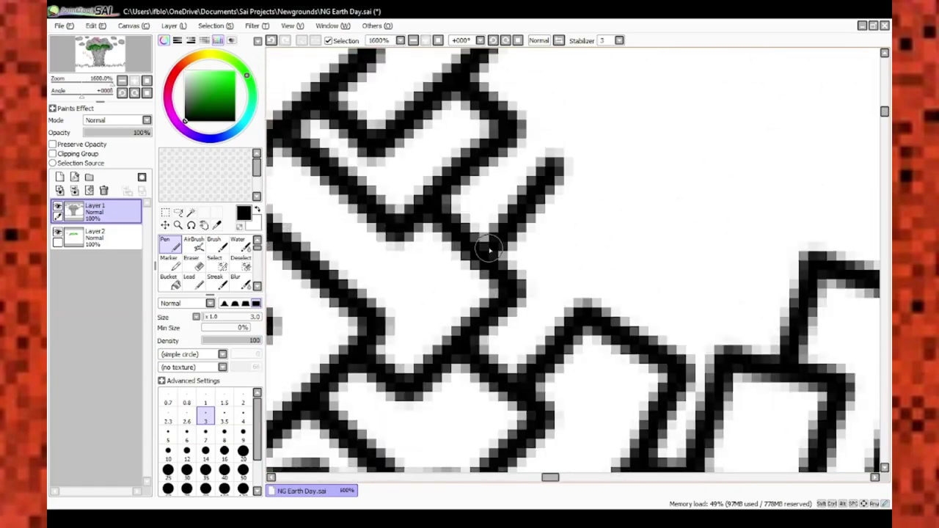
Close the remaining gap under the central arch with brick outlines that meet the existing bricks on its right
scroll(646, 164, "down", 2)
scroll(717, 179, "up", 2)
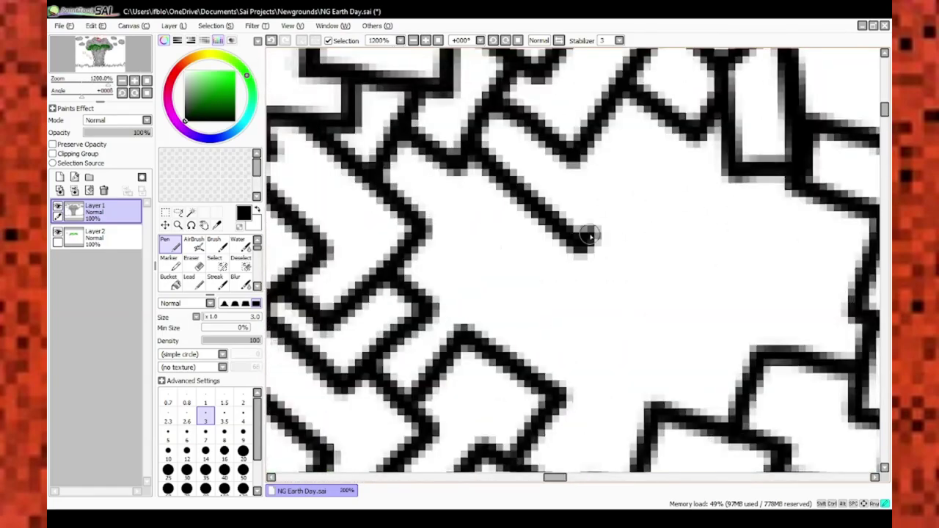
scroll(717, 179, "up", 1)
scroll(566, 209, "down", 4)
scroll(566, 210, "up", 4)
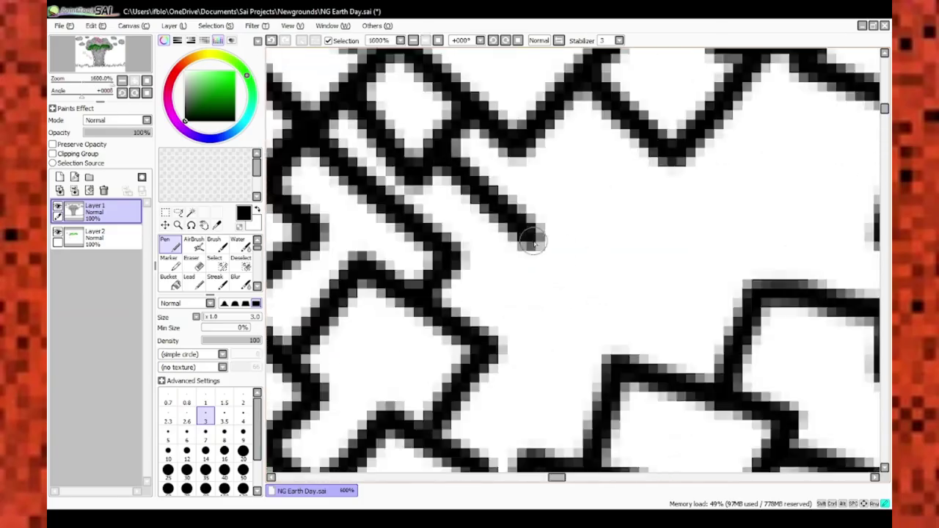
scroll(588, 133, "down", 4)
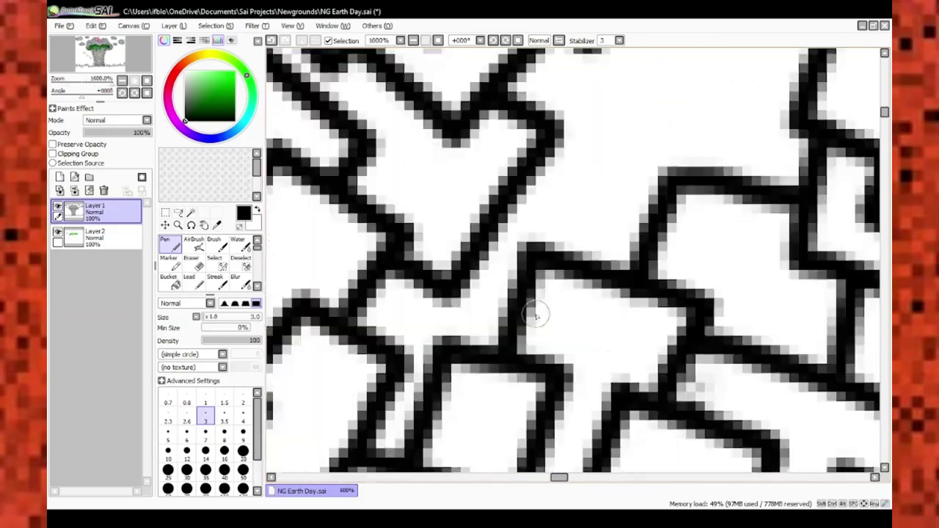
scroll(565, 222, "up", 4)
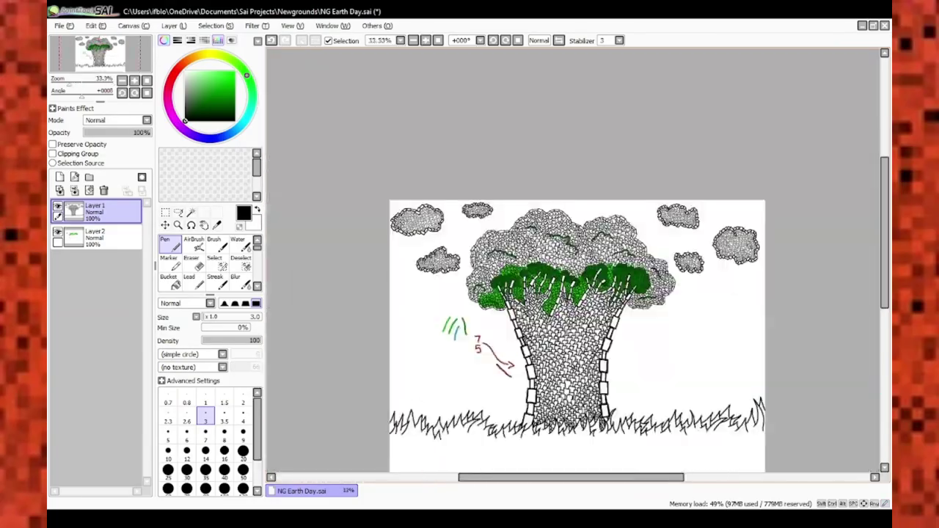
On Layer2, fill the trunk's lower left edge bricks reddish brown with a size 10 pen, starting at the grass
scroll(545, 312, "up", 4)
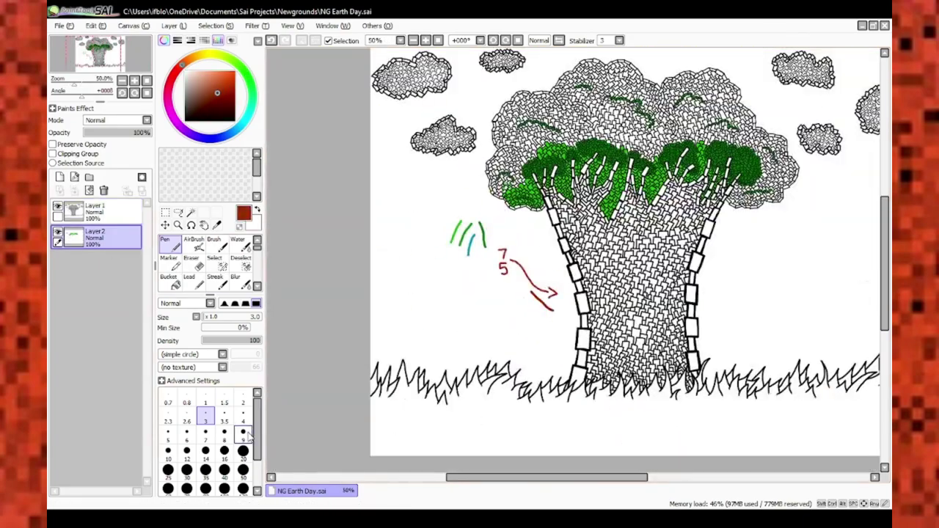
scroll(528, 349, "up", 4)
scroll(411, 375, "up", 1)
left_click_drag(480, 352, 483, 403)
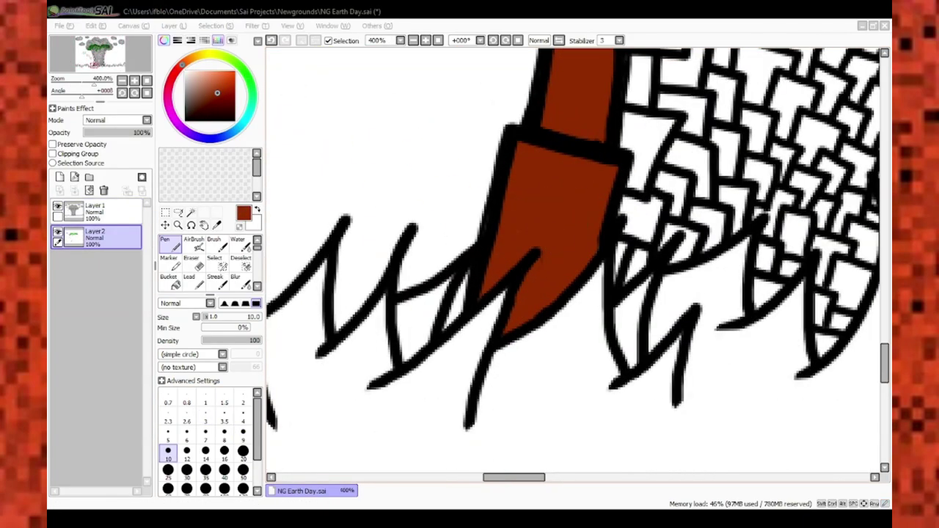
left_click_drag(463, 176, 458, 290)
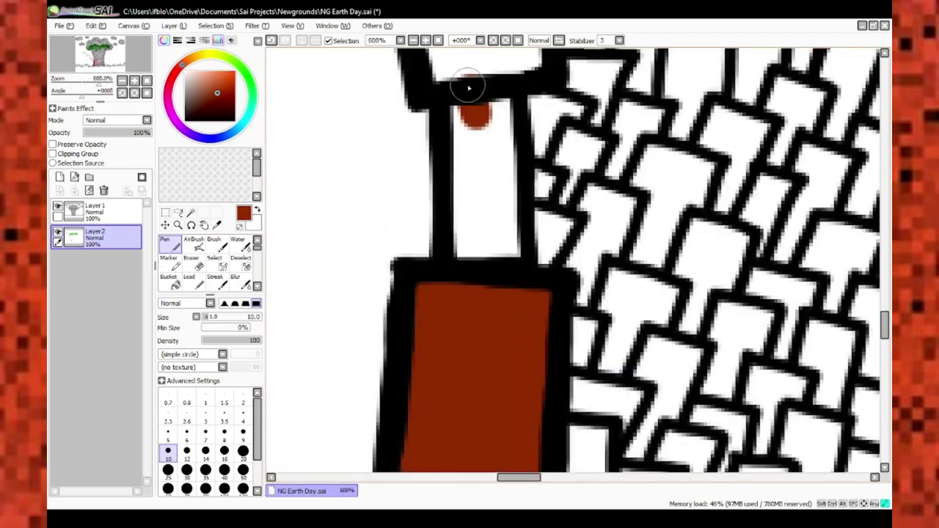
scroll(468, 88, "down", 1)
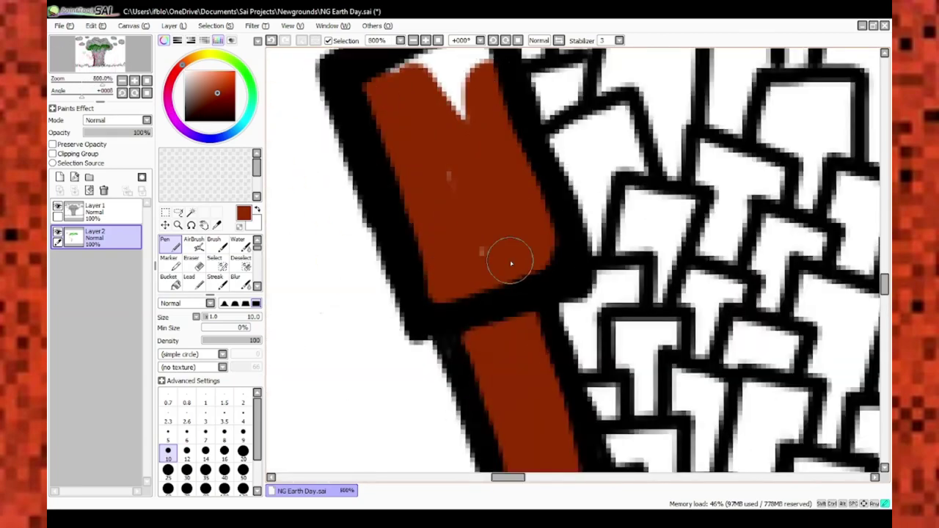
Fill the upper bricks of the trunk's left edge reddish brown, up to the green foliage
scroll(511, 263, "down", 4)
scroll(494, 173, "up", 5)
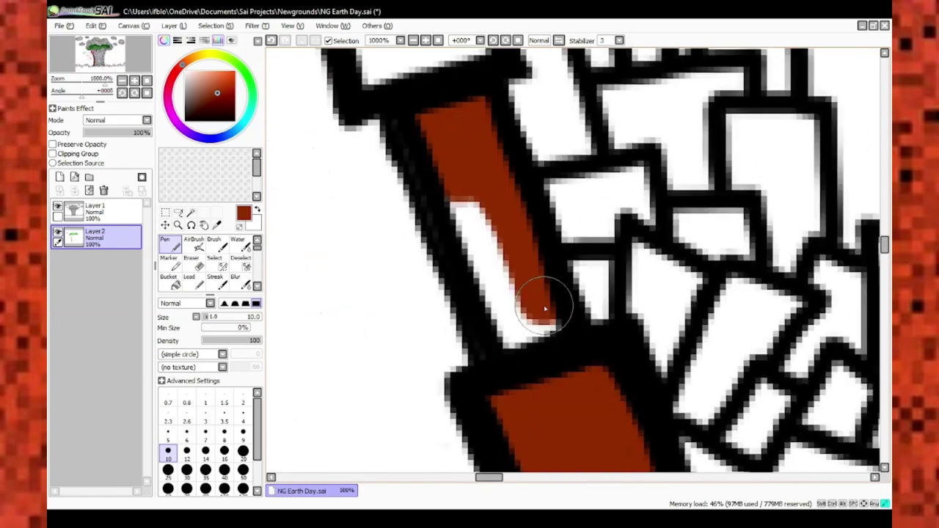
scroll(540, 310, "down", 2)
left_click_drag(452, 92, 370, 96)
key("n")
scroll(394, 85, "down", 4)
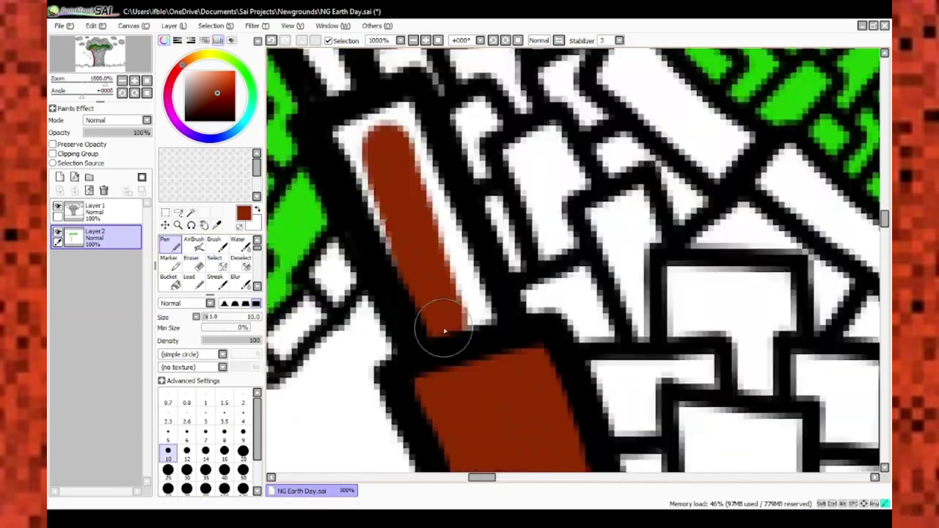
Fill the leftmost branch and the slanted brick at its fork reddish brown with a size 5 pen
scroll(474, 231, "up", 3)
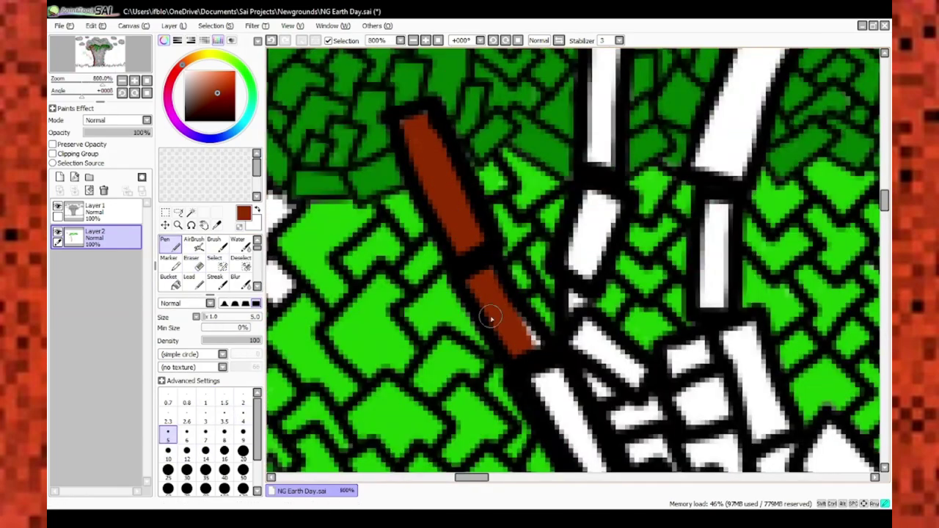
scroll(470, 287, "up", 2)
scroll(447, 251, "down", 3)
scroll(433, 250, "up", 3)
scroll(426, 248, "down", 1)
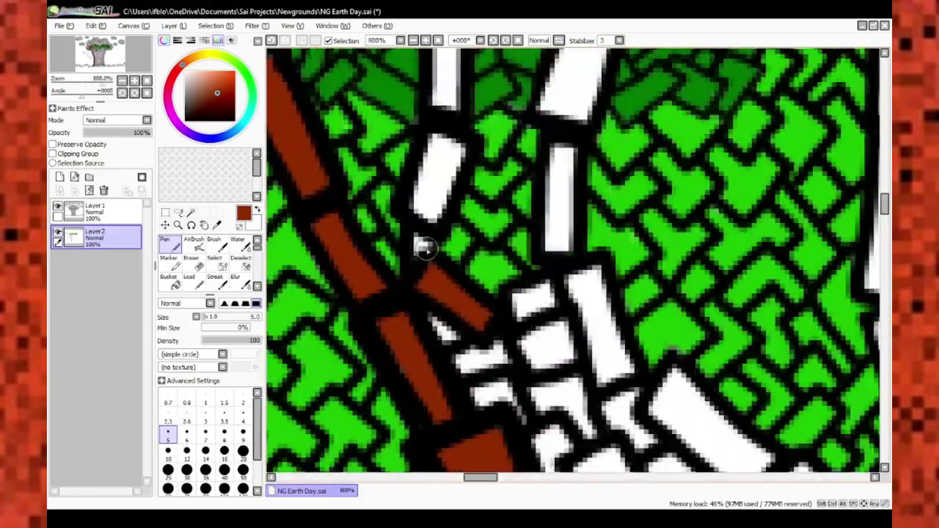
Fill the two branches right of the leftmost one reddish brown, including the small bricks joining them at the fork
scroll(426, 248, "down", 2)
scroll(425, 216, "up", 2)
left_click_drag(420, 193, 420, 289)
scroll(425, 294, "up", 2)
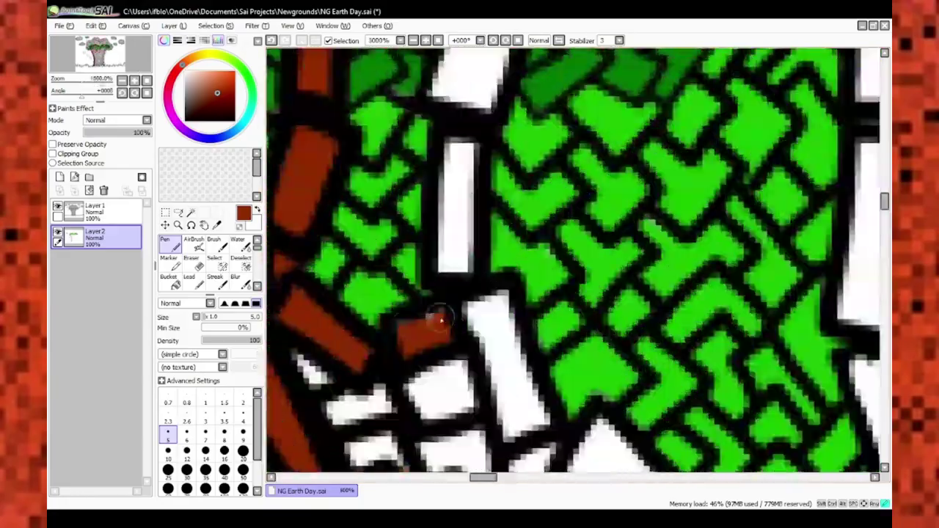
scroll(429, 308, "down", 2)
left_click_drag(470, 151, 406, 283)
scroll(443, 284, "down", 3)
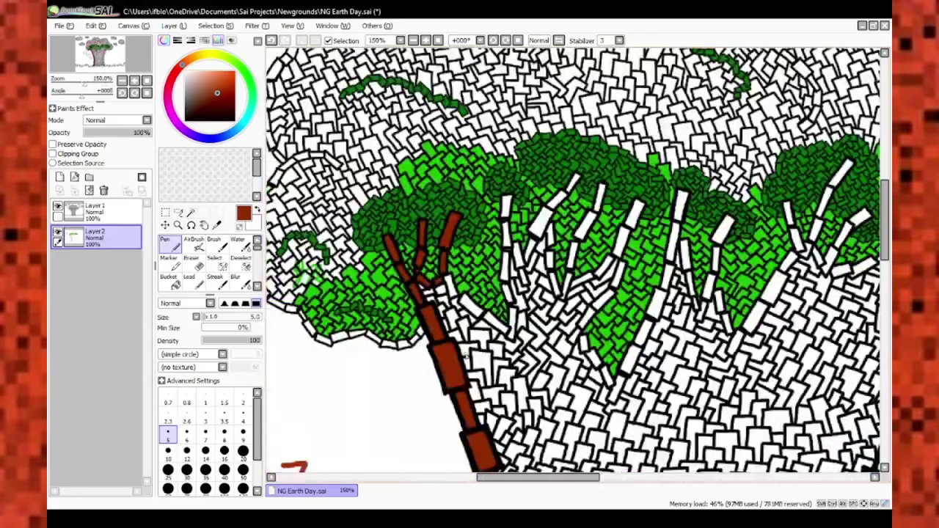
Fill the diagonal bricks below the left green patch and the upright branch beside it reddish brown
scroll(447, 220, "up", 4)
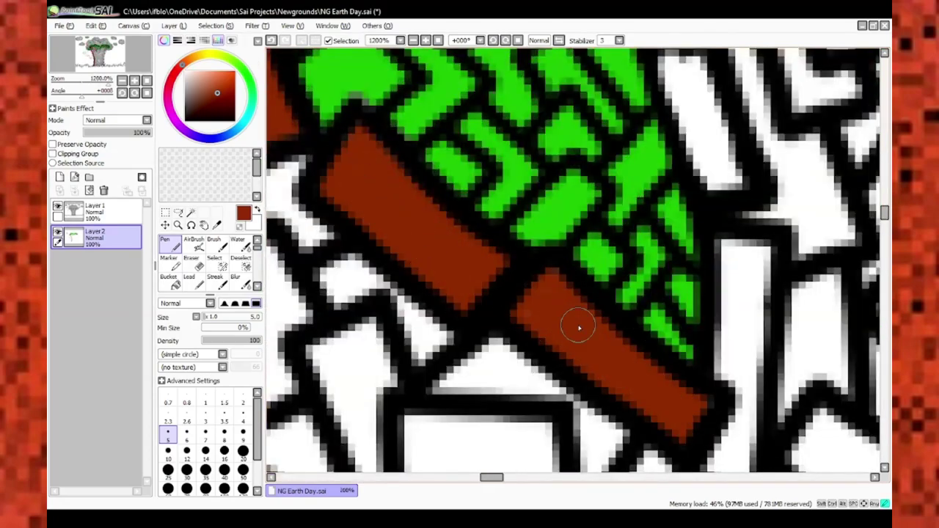
scroll(579, 328, "down", 2)
scroll(541, 300, "up", 2)
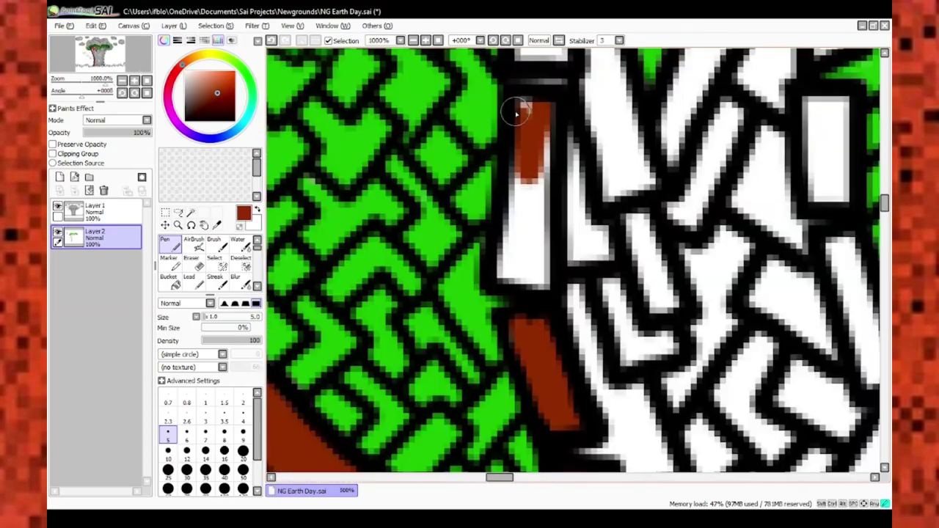
scroll(518, 183, "down", 2)
scroll(511, 279, "up", 2)
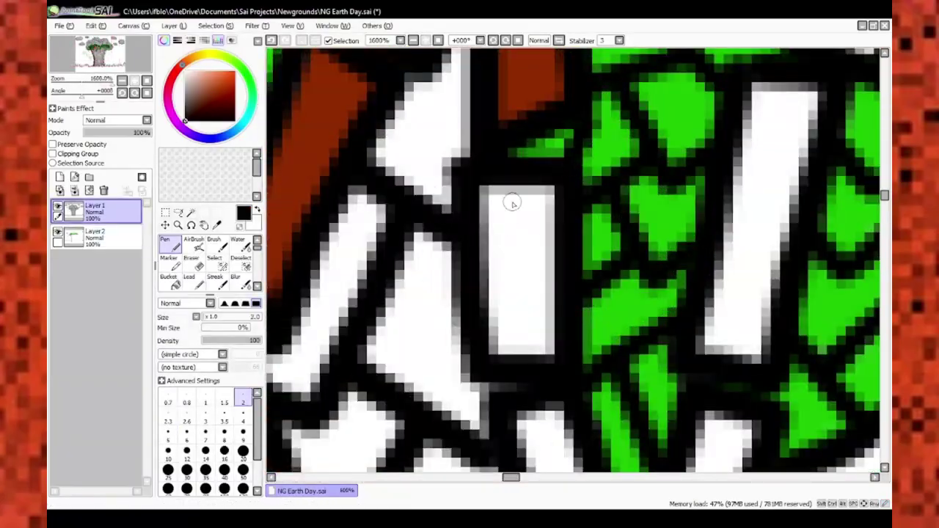
Fill the remaining fanned branches of the second cluster reddish brown up into the dark green foliage
left_click(534, 162, "alt")
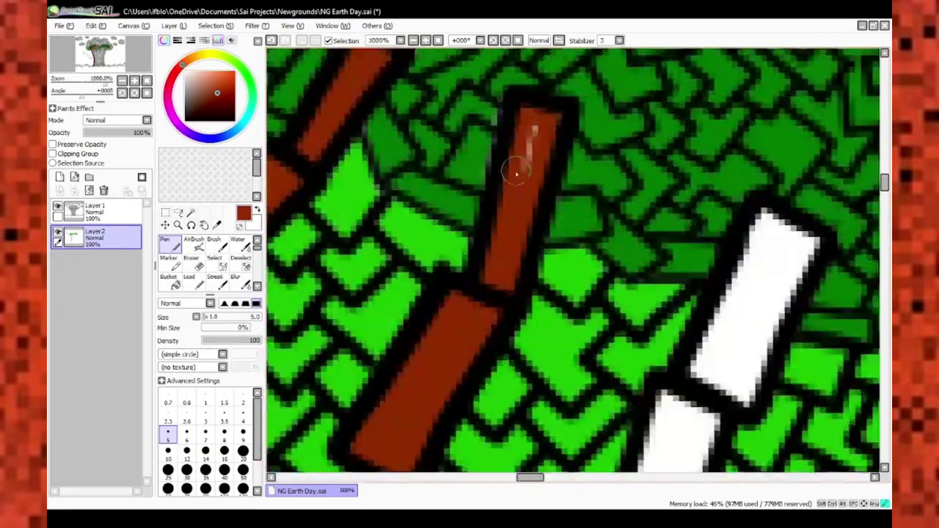
scroll(517, 174, "down", 2)
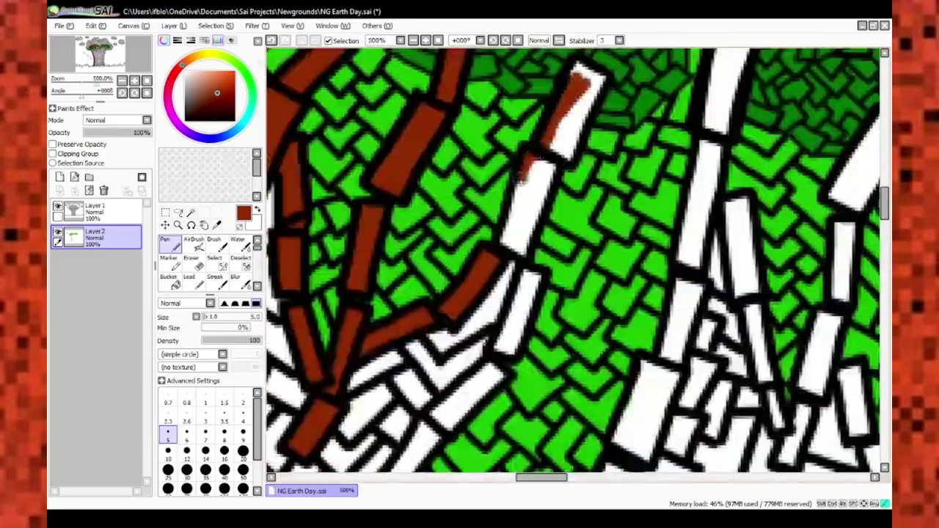
scroll(546, 150, "down", 4)
scroll(546, 150, "up", 3)
scroll(547, 150, "down", 4)
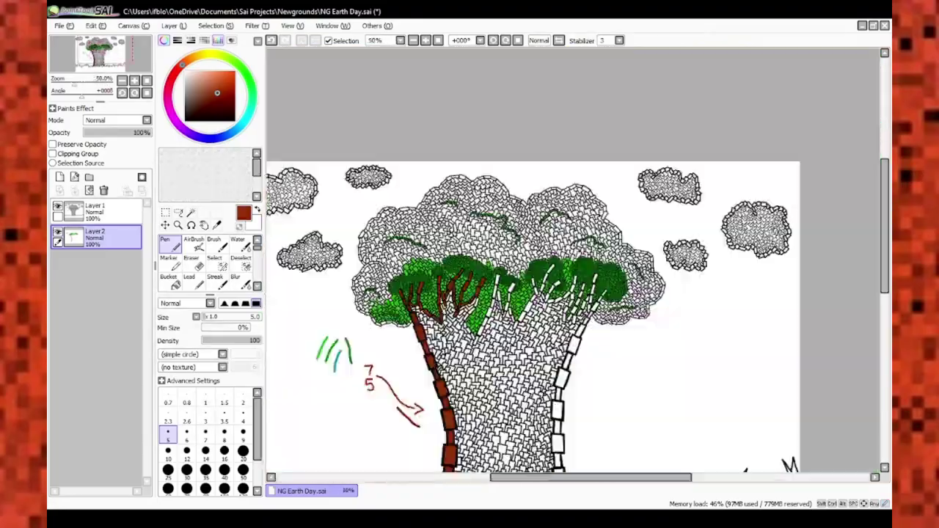
Fill the bricks running down the left side of the hanging green patch reddish brown, down to its pointed tip
scroll(531, 220, "up", 6)
scroll(531, 220, "up", 2)
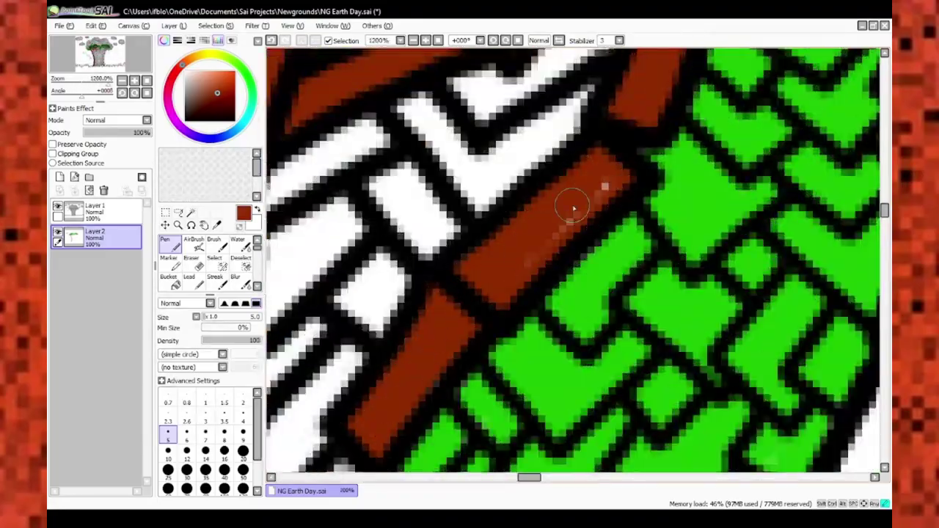
scroll(574, 210, "down", 2)
scroll(585, 343, "down", 2)
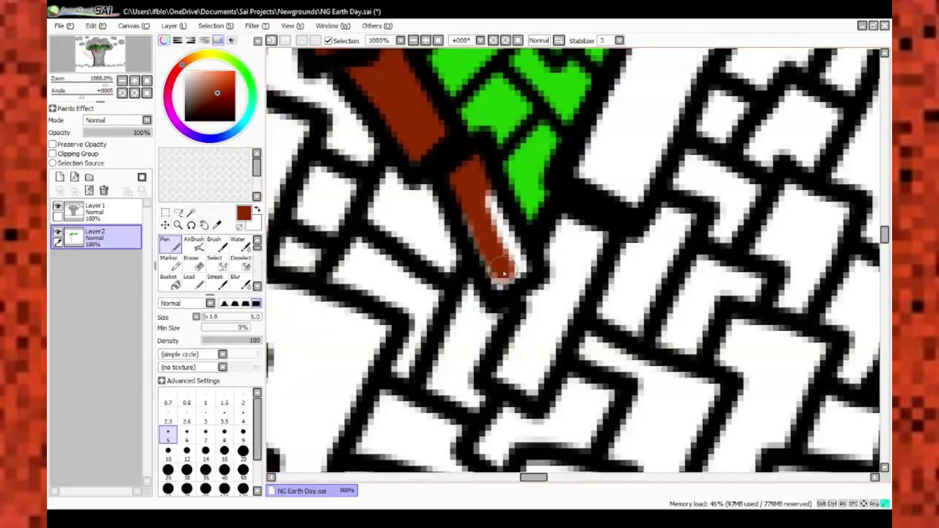
Fill the long branch along the right side of the hanging green patch reddish brown, from its tip to the dark green foliage
scroll(569, 309, "down", 5)
scroll(535, 160, "up", 4)
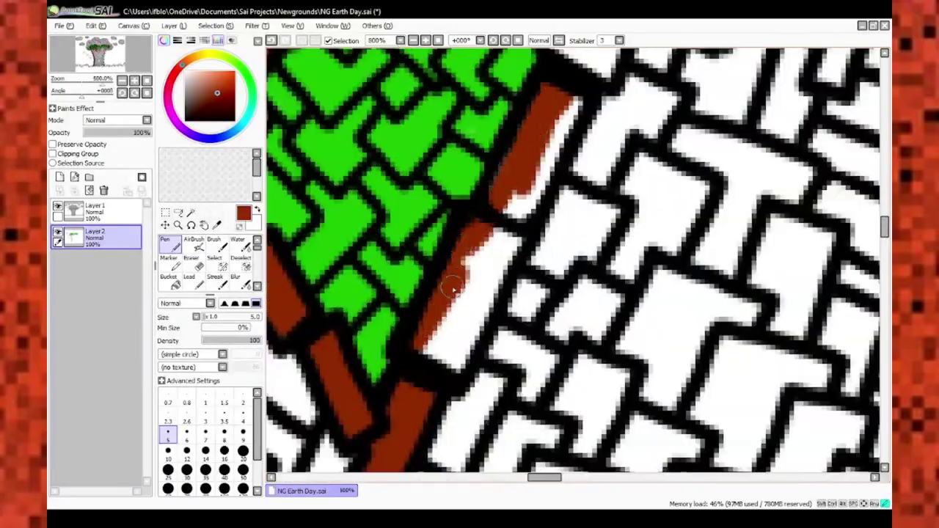
left_click_drag(522, 182, 439, 281)
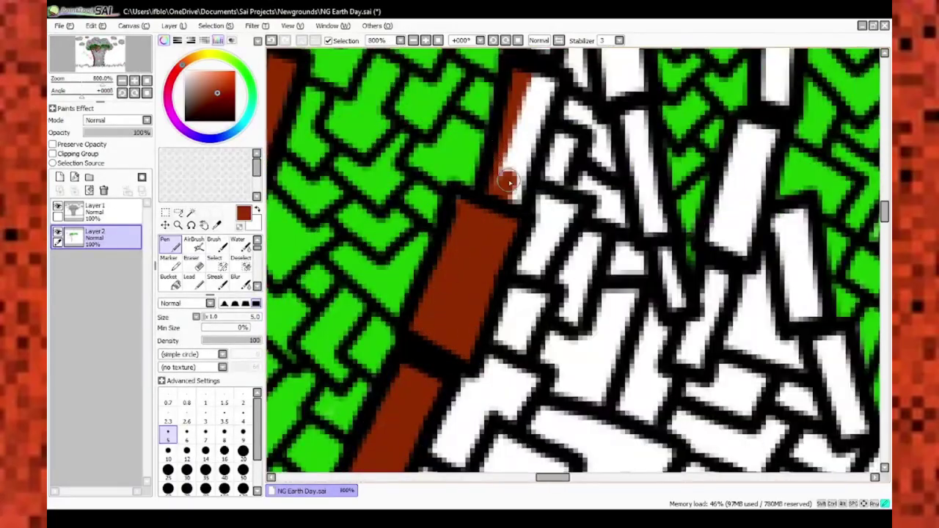
scroll(509, 182, "down", 4)
scroll(479, 287, "up", 3)
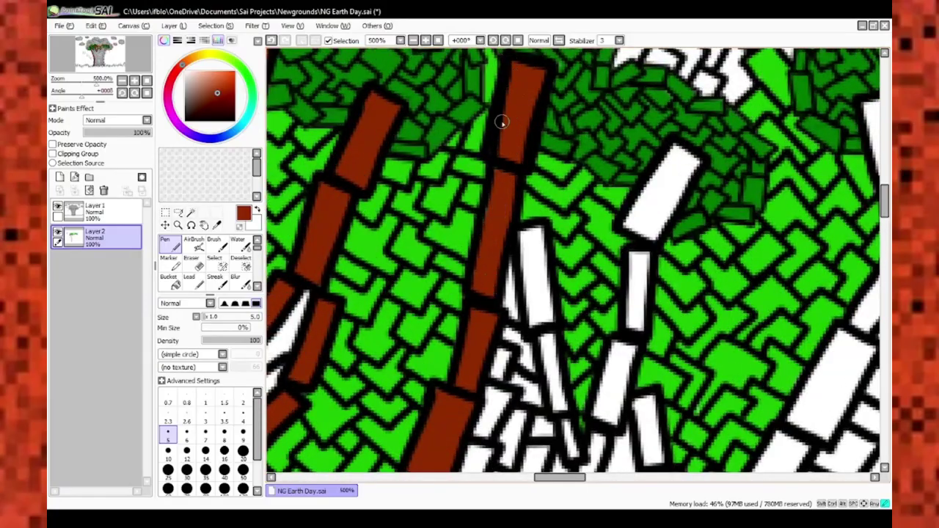
Fill the thin branch right of the long one and the upper bricks of its neighbour reddish brown, including their shared base
scroll(502, 122, "up", 2)
scroll(536, 326, "down", 4)
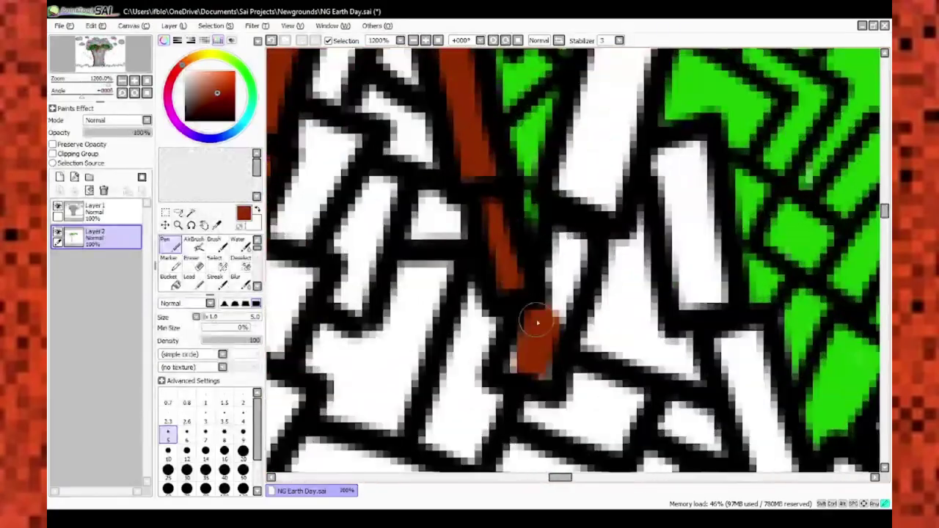
scroll(599, 99, "up", 3)
scroll(585, 101, "down", 2)
scroll(525, 176, "up", 2)
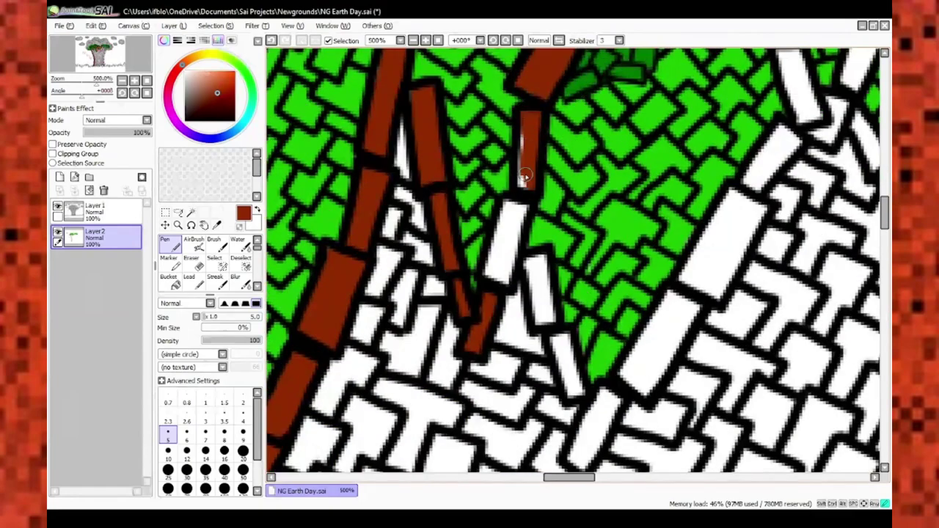
Fill the short offshoot left of the next green tip and the thick branch rising along its right side reddish brown
scroll(494, 259, "up", 3)
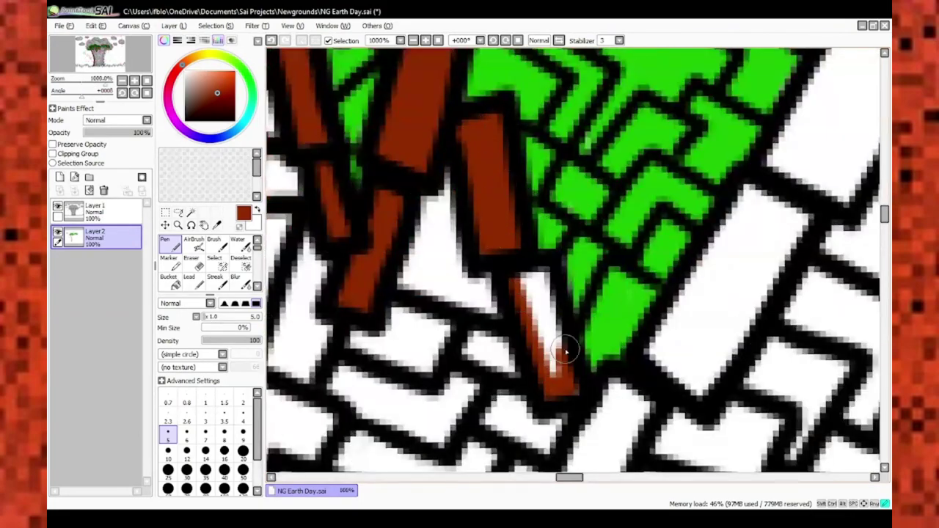
scroll(566, 353, "down", 2)
scroll(532, 218, "down", 2)
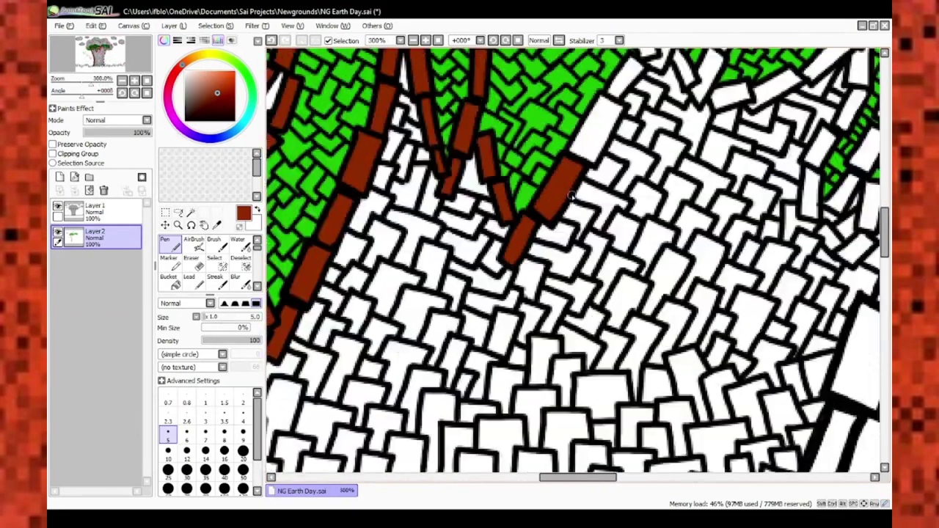
scroll(424, 304, "up", 2)
scroll(494, 119, "up", 3)
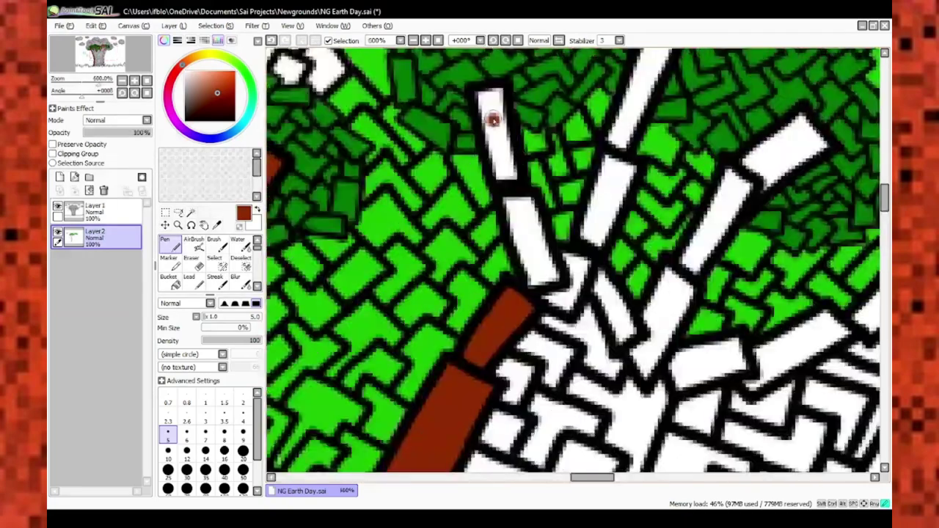
Fill the two-brick branch, the long branch to its right and the small offshoot below them reddish brown
scroll(536, 272, "down", 2)
scroll(615, 129, "up", 2)
left_click_drag(636, 90, 615, 129)
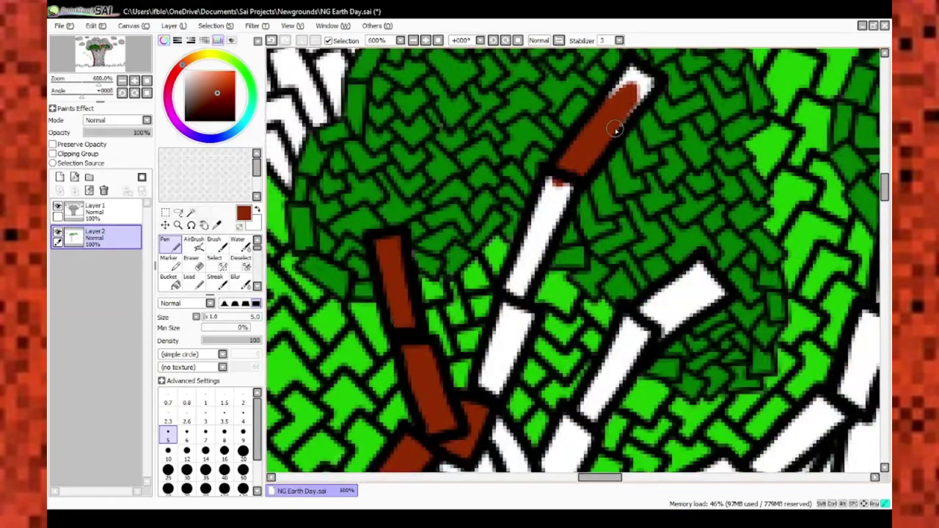
left_click_drag(485, 363, 492, 389)
scroll(492, 382, "down", 2)
scroll(472, 216, "up", 2)
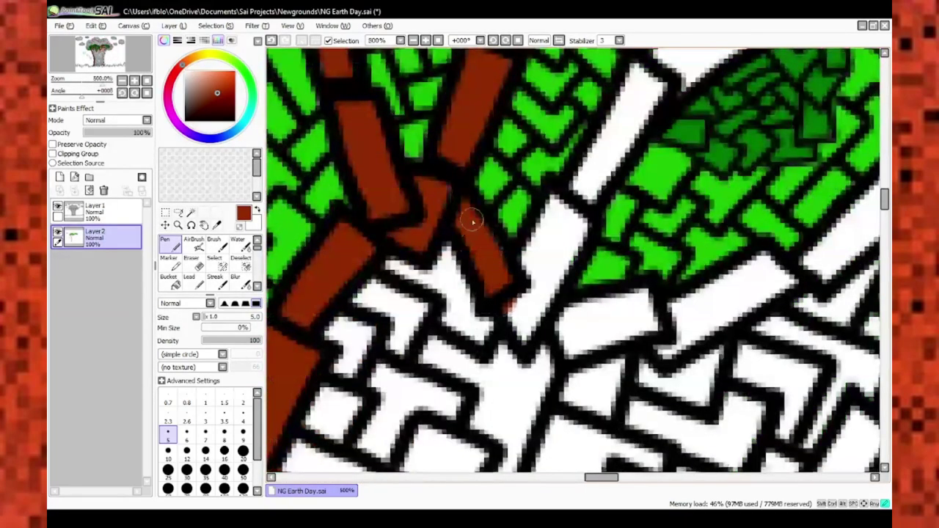
Fill the next branch reddish brown, from its pointed base up to the brick bending into the dark green foliage
left_click_drag(565, 261, 573, 282)
scroll(528, 262, "down", 2)
scroll(497, 252, "up", 2)
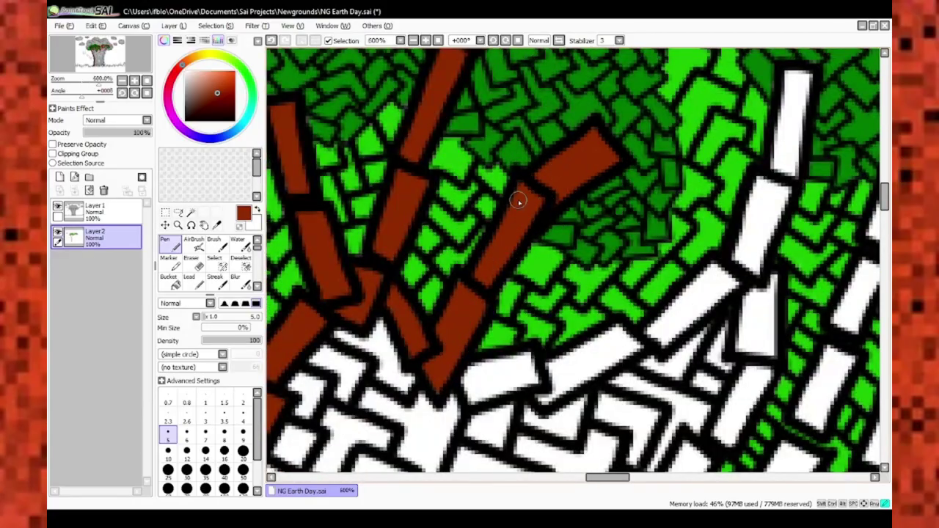
scroll(518, 202, "down", 2)
scroll(430, 213, "up", 3)
Fill the low, nearly horizontal branch and the upper bricks of the branch rising from its right end reddish brown
mouse_move(400, 219)
left_mouse_down()
mouse_move(682, 146)
mouse_move(607, 167)
left_mouse_up()
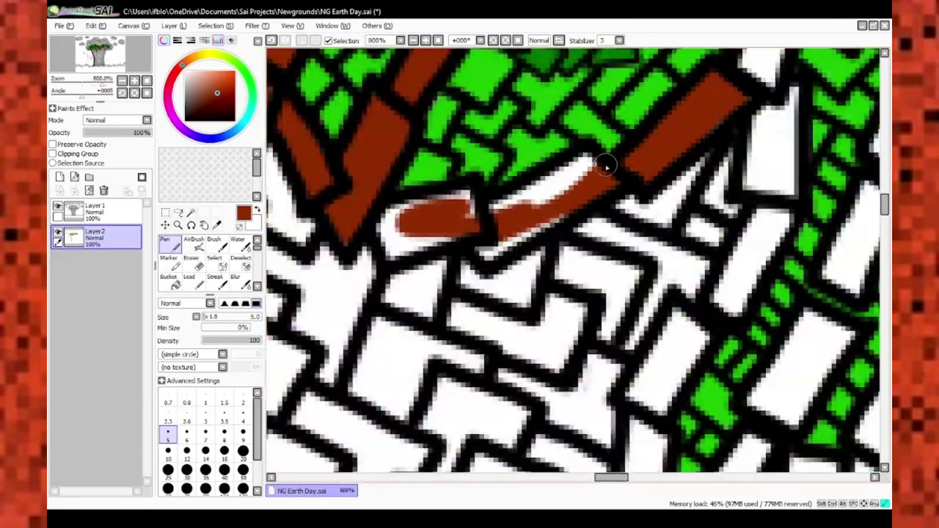
scroll(345, 236, "down", 3)
scroll(493, 96, "up", 2)
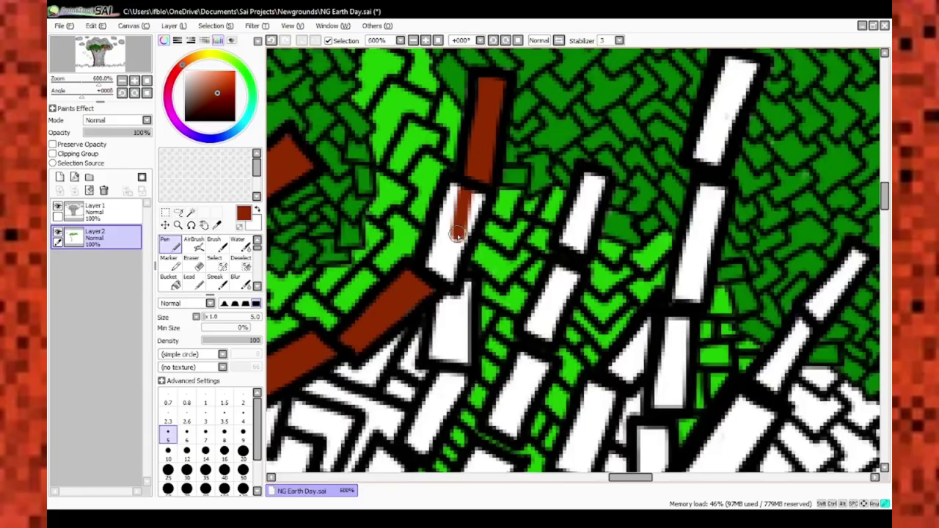
scroll(450, 235, "up", 1)
scroll(451, 273, "down", 3)
Fill the bricks down the left side of the first narrow green strip and those around its tip reddish brown
scroll(524, 119, "up", 4)
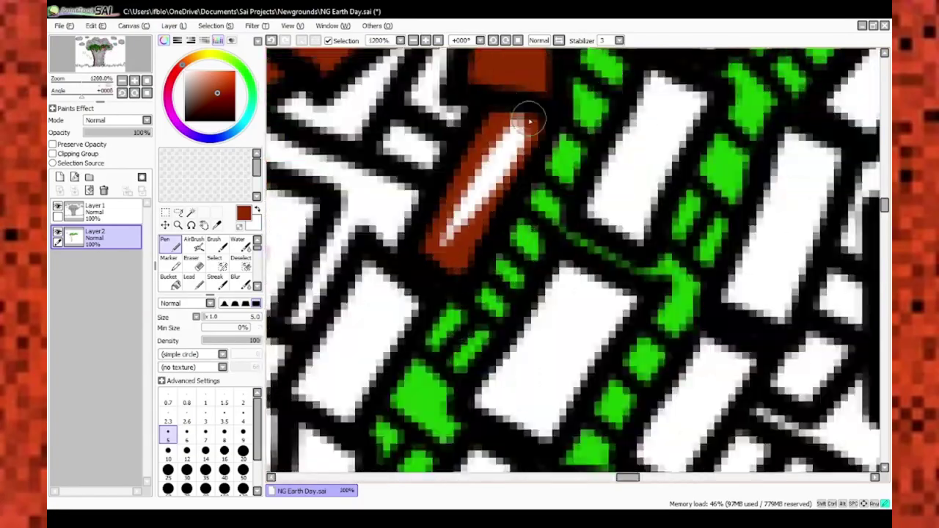
left_click(564, 165, "alt")
scroll(564, 164, "down", 2)
left_click(440, 204, "alt")
scroll(440, 204, "down", 3)
scroll(419, 300, "up", 4)
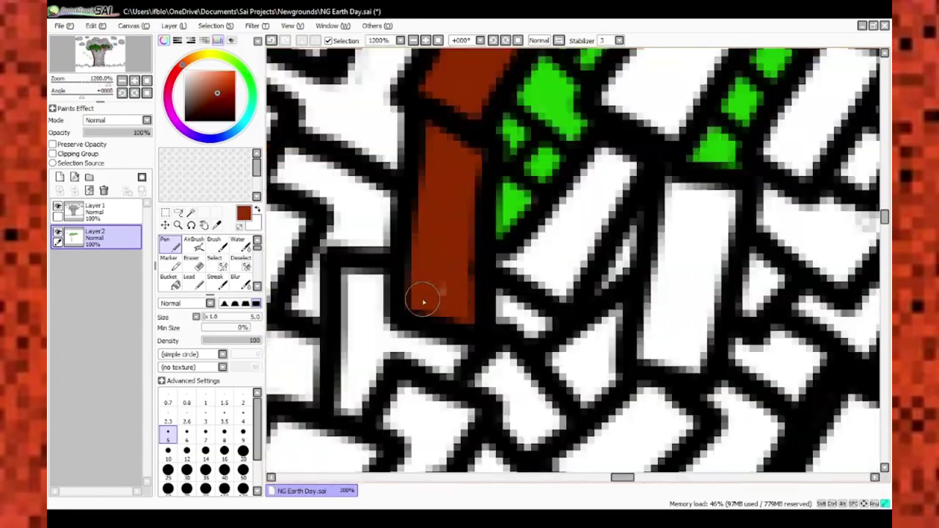
scroll(422, 305, "down", 4)
scroll(512, 311, "up", 4)
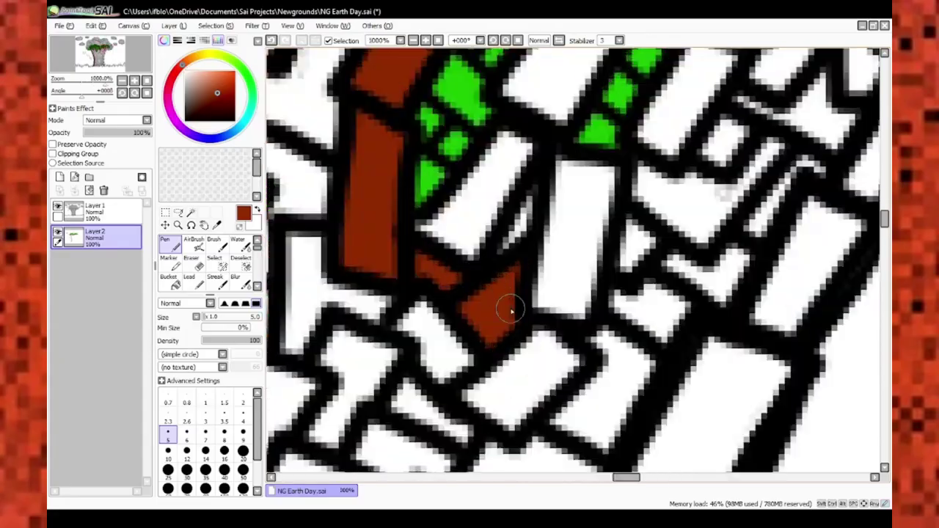
Fill the branch between the two narrow green strips reddish brown, from its base to the dark green foliage
scroll(461, 193, "down", 4)
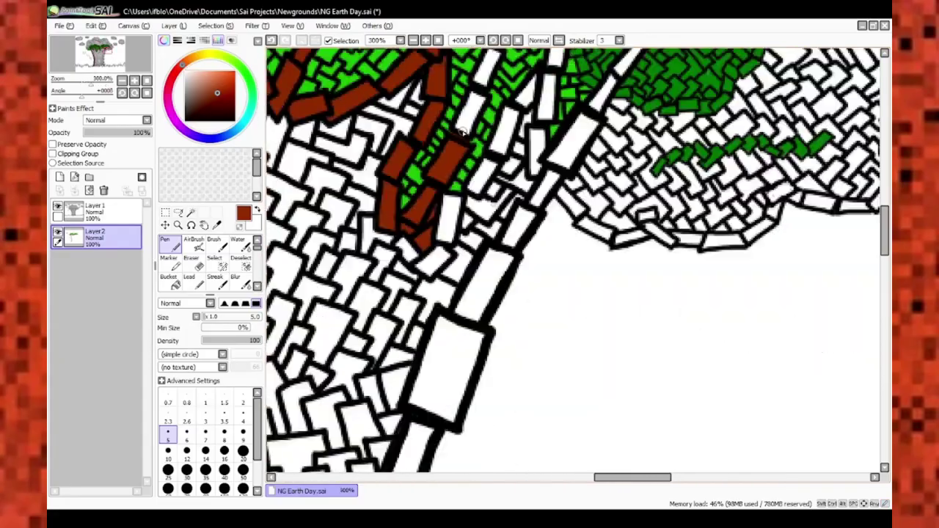
scroll(478, 142, "up", 3)
scroll(432, 252, "down", 3)
scroll(485, 183, "up", 1)
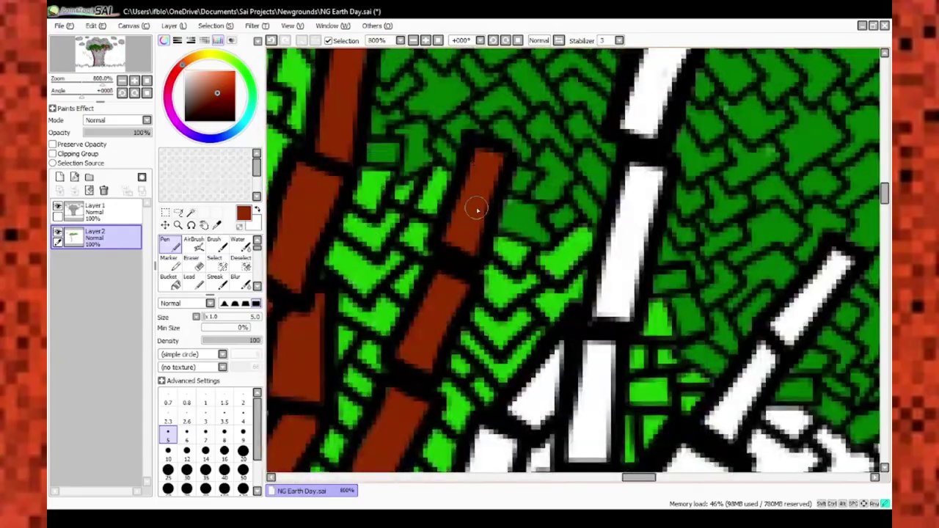
scroll(477, 210, "down", 4)
scroll(415, 253, "up", 4)
Fill the branch right of the second narrow green strip, its triangular brick and the upright branch beside it reddish brown
scroll(415, 254, "down", 1)
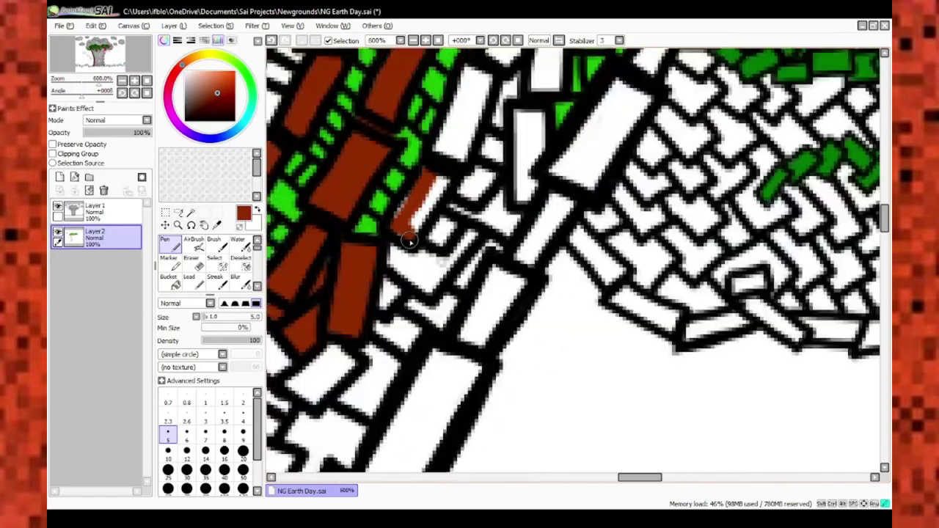
scroll(450, 131, "down", 3)
scroll(457, 204, "up", 3)
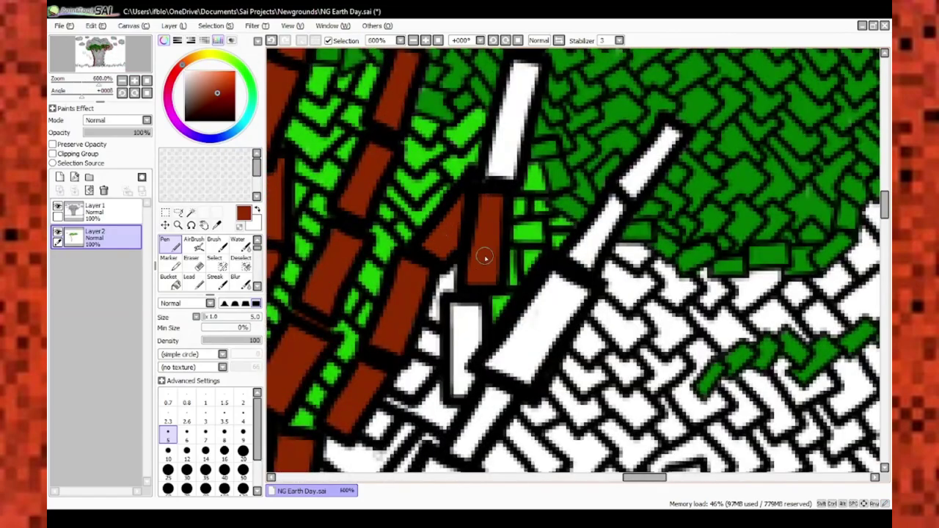
scroll(485, 257, "up", 1)
scroll(506, 293, "up", 1)
scroll(533, 127, "down", 2)
scroll(503, 167, "up", 2)
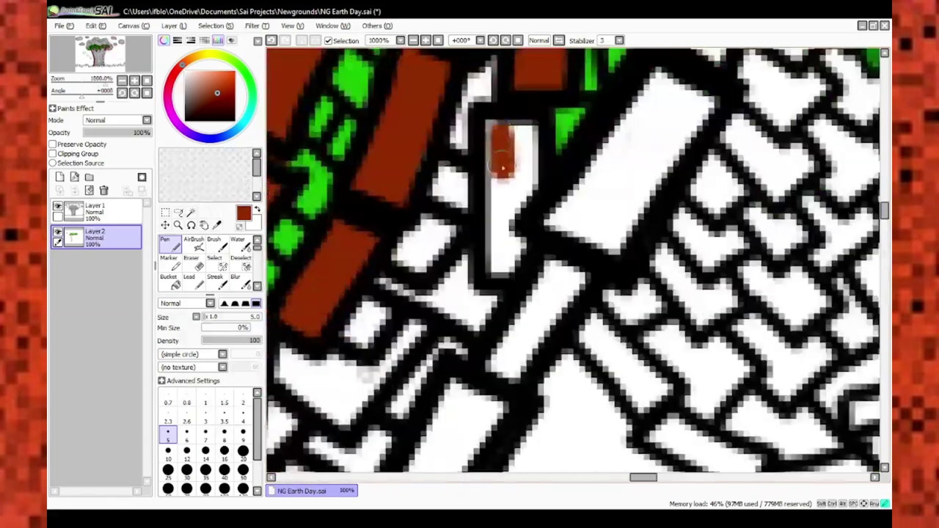
Fill the short upright offshoot's base and the outermost right branch reddish brown, down to the trunk's right edge
scroll(626, 126, "down", 3)
scroll(486, 286, "up", 3)
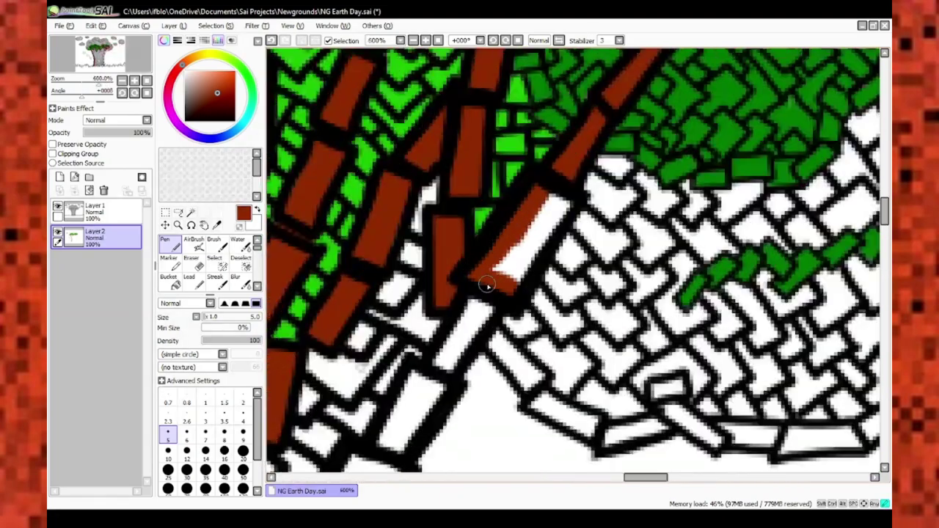
scroll(542, 134, "down", 1)
scroll(447, 285, "down", 2)
With the Pen at size 8, fill the upper bricks of the trunk's right edge reddish brown
left_click_drag(507, 146, 437, 258)
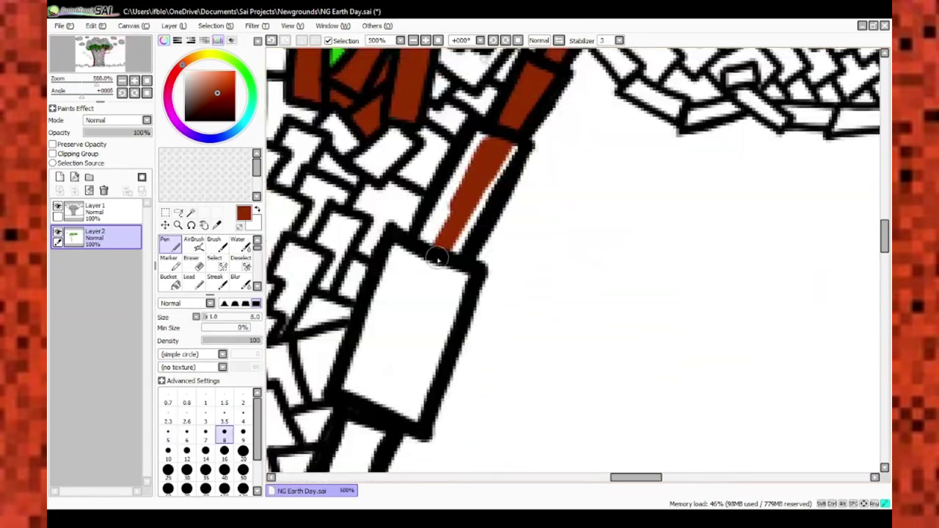
scroll(404, 285, "down", 3)
scroll(504, 73, "up", 3)
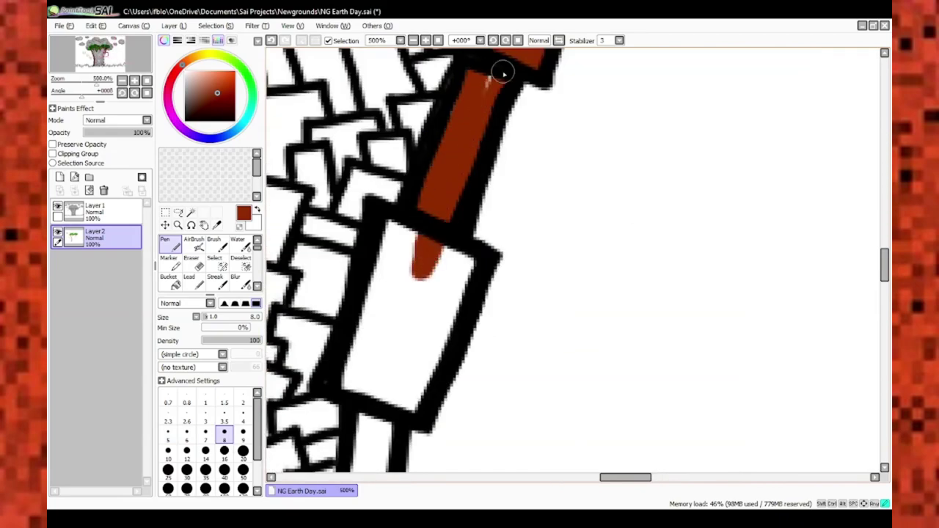
left_click_drag(389, 426, 414, 160)
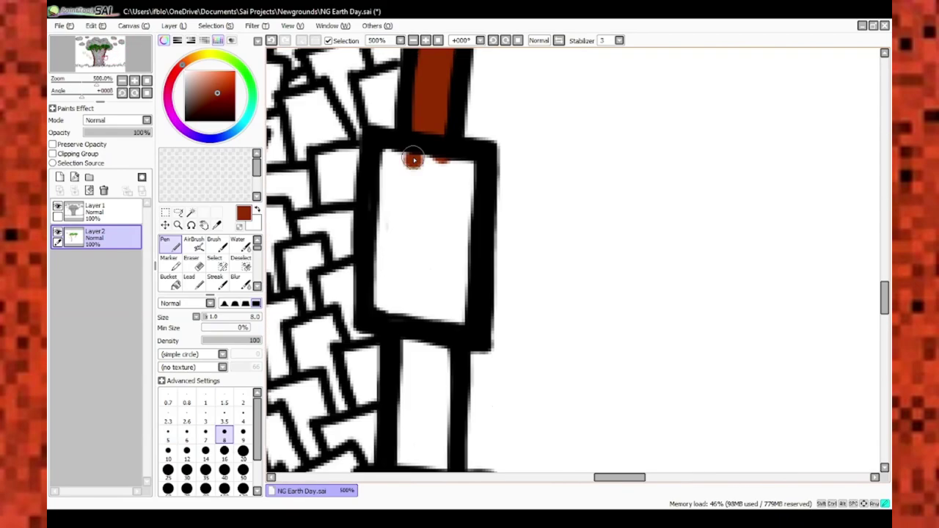
Fill the remaining bricks of the trunk's right edge reddish brown, down to the grass
scroll(414, 167, "down", 3)
scroll(405, 389, "up", 3)
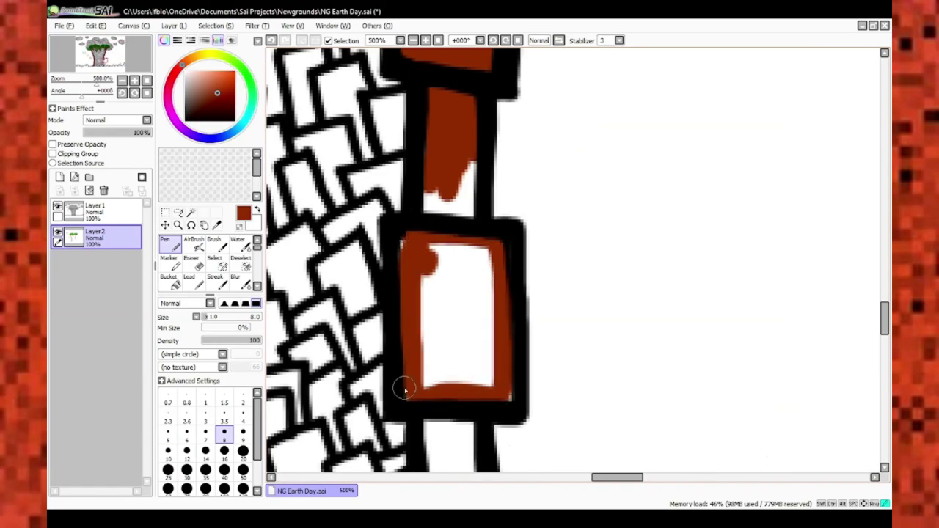
scroll(494, 404, "down", 3)
scroll(478, 281, "up", 4)
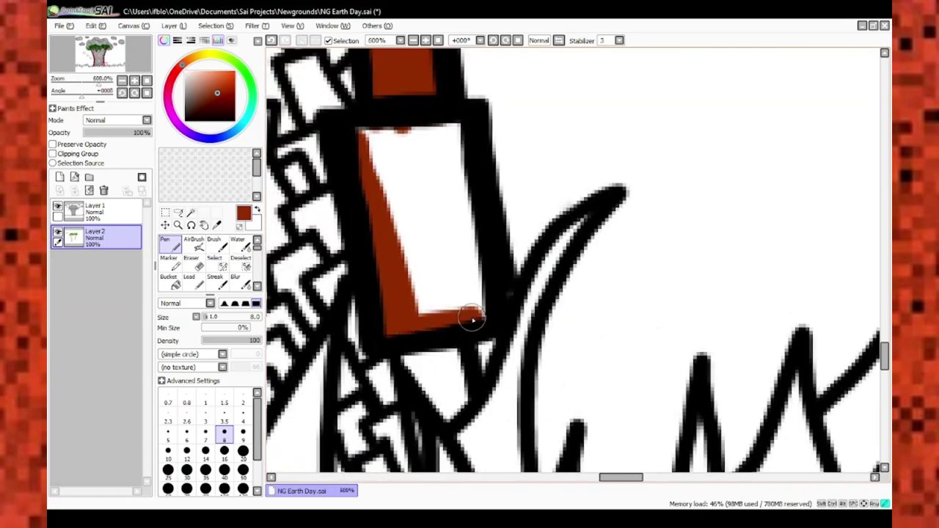
scroll(415, 293, "down", 4)
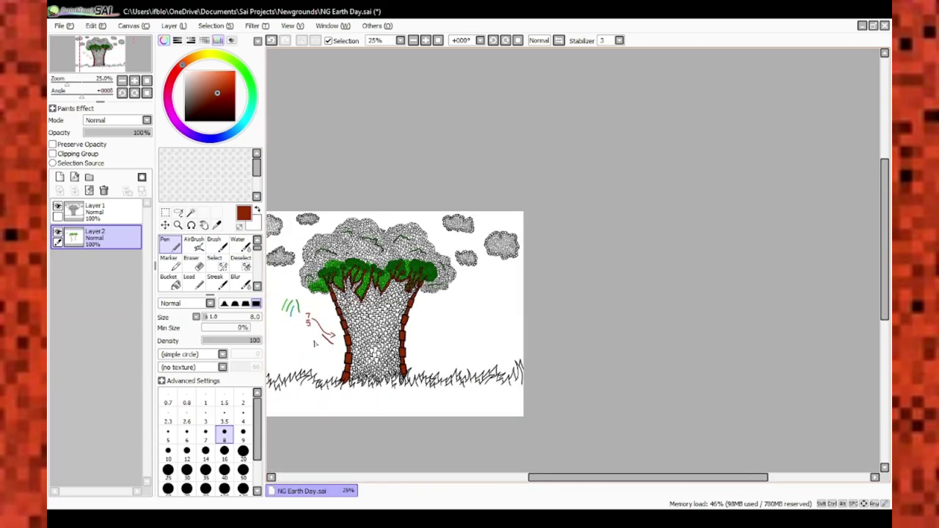
Set the Pen to size 20 with a brighter reddish brown and fill the inner trunk bricks beside the left edge
scroll(690, 329, "up", 3)
scroll(690, 329, "down", 4)
scroll(440, 294, "up", 3)
left_click(242, 450)
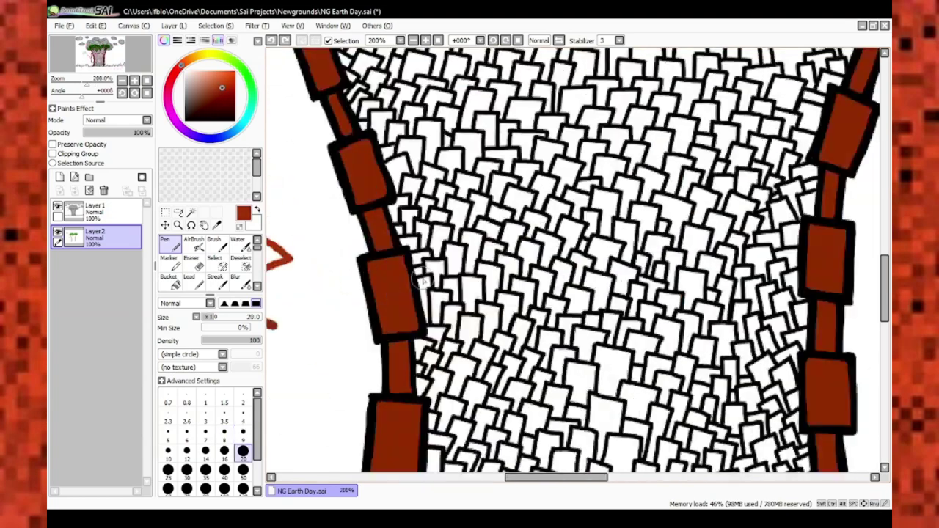
scroll(440, 294, "up", 2)
left_click_drag(330, 235, 499, 442)
scroll(499, 443, "down", 1)
left_click_drag(573, 110, 601, 367)
Undo the last stroke and extend the brighter reddish brown across the lower left inner bricks towards the trunk's middle
scroll(440, 294, "down", 2)
scroll(413, 158, "up", 2)
left_click_drag(543, 382, 413, 158)
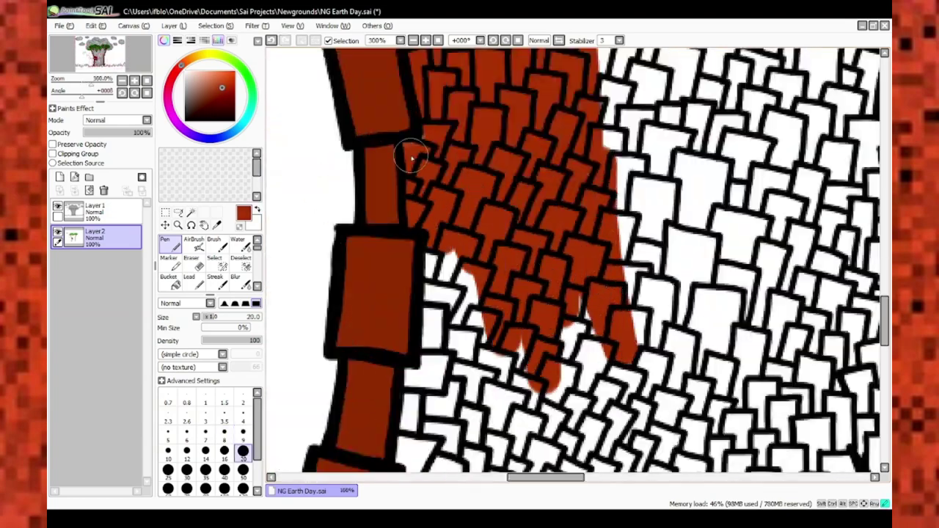
key("ctrl+z")
mouse_move(424, 358)
left_mouse_down()
mouse_move(635, 155)
mouse_move(697, 301)
left_mouse_up()
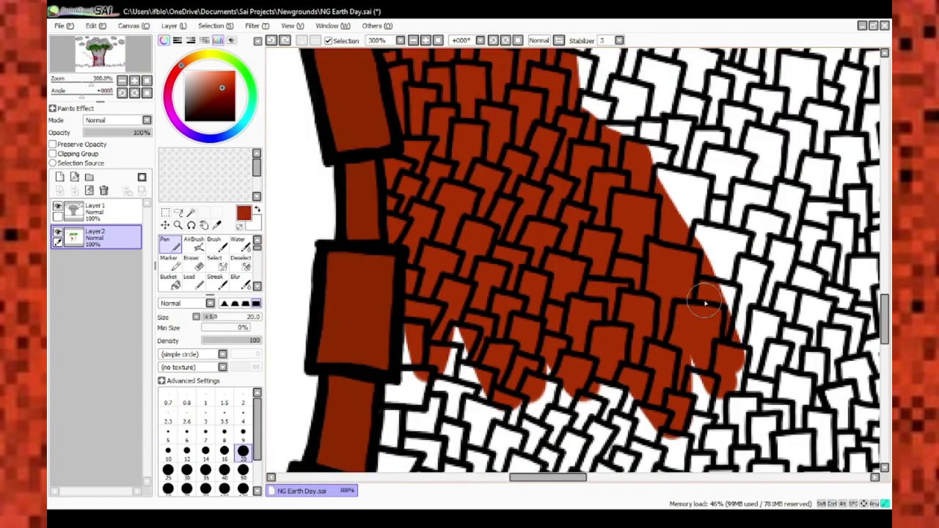
With the Pen at size 5, fill the small bricks in the leftmost pointed root tips brighter reddish brown
scroll(457, 256, "up", 1)
scroll(503, 292, "up", 1)
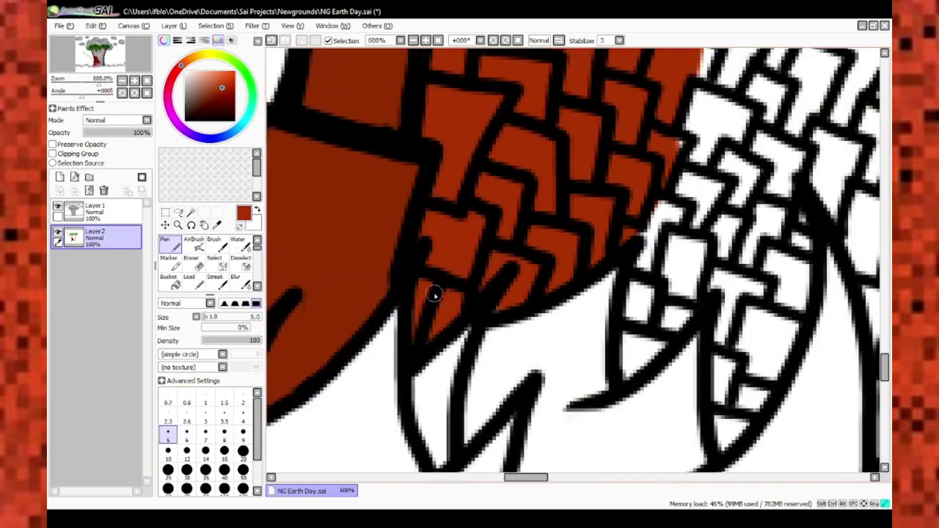
scroll(434, 294, "down", 2)
Set the Pen to size 12 and fill the bricks of the middle root tips brighter reddish brown
key("]")
key("]")
key("]")
key("]")
key("]")
key("]")
scroll(549, 256, "up", 3)
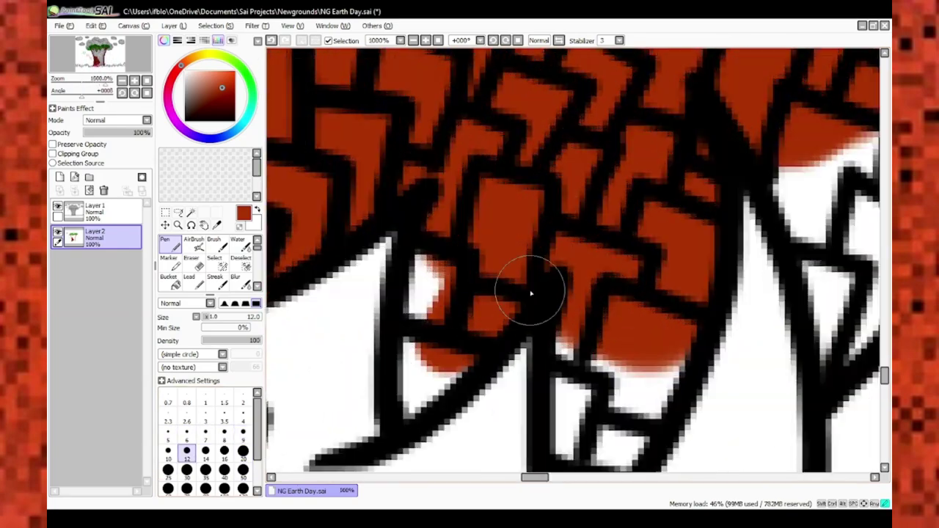
scroll(450, 335, "down", 4)
scroll(430, 251, "up", 2)
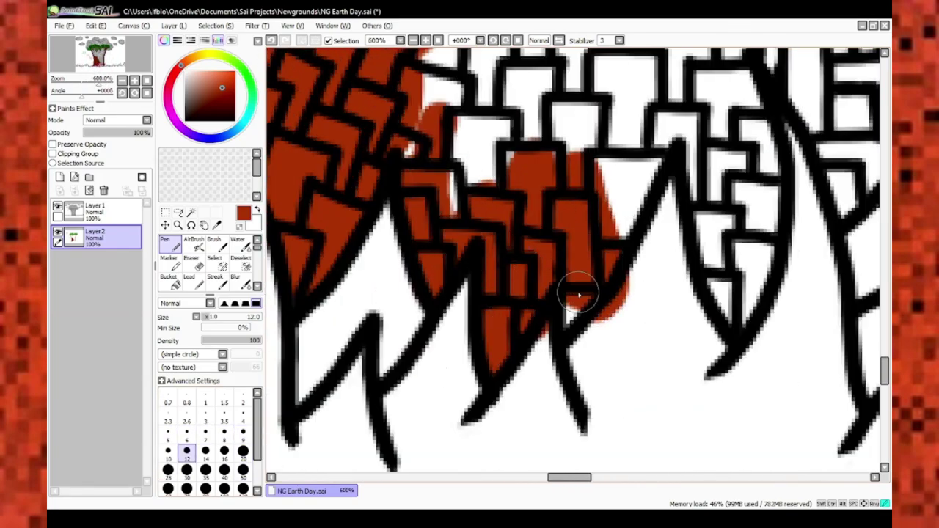
Fill the bricks of the remaining root tips brighter reddish brown, as far as the trunk's right edge
scroll(579, 295, "down", 2)
scroll(455, 184, "up", 2)
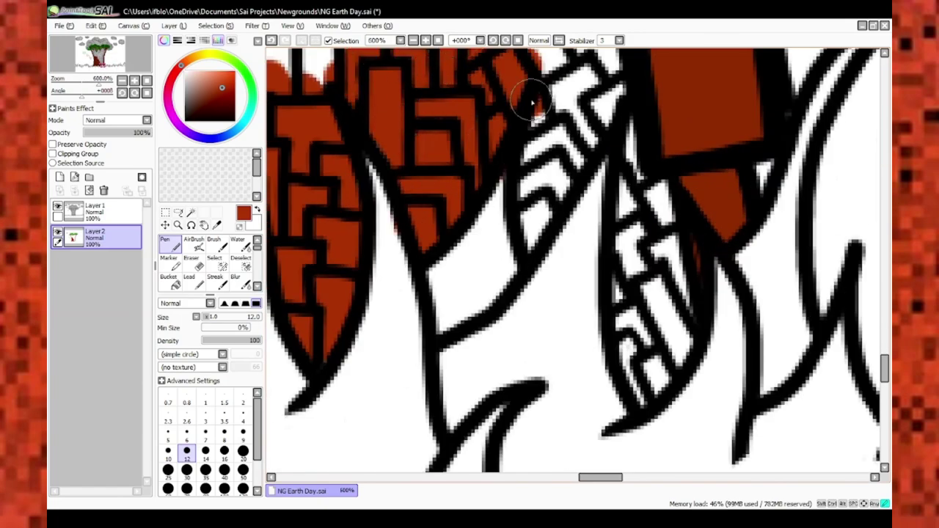
scroll(526, 199, "down", 4)
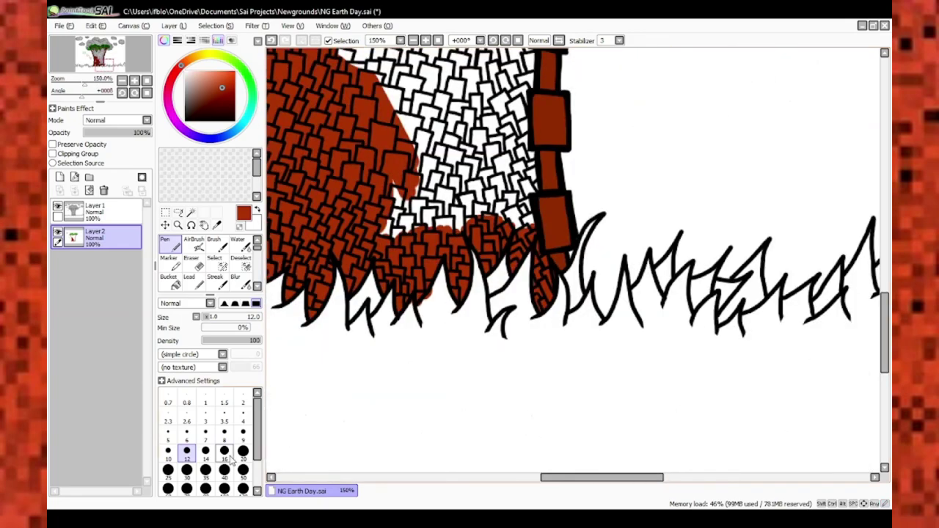
Set the Pen to size 25 and fill the lower right inner trunk bricks brighter reddish brown, up along the right edge
left_click_drag(490, 187, 470, 88)
scroll(470, 88, "up", 3)
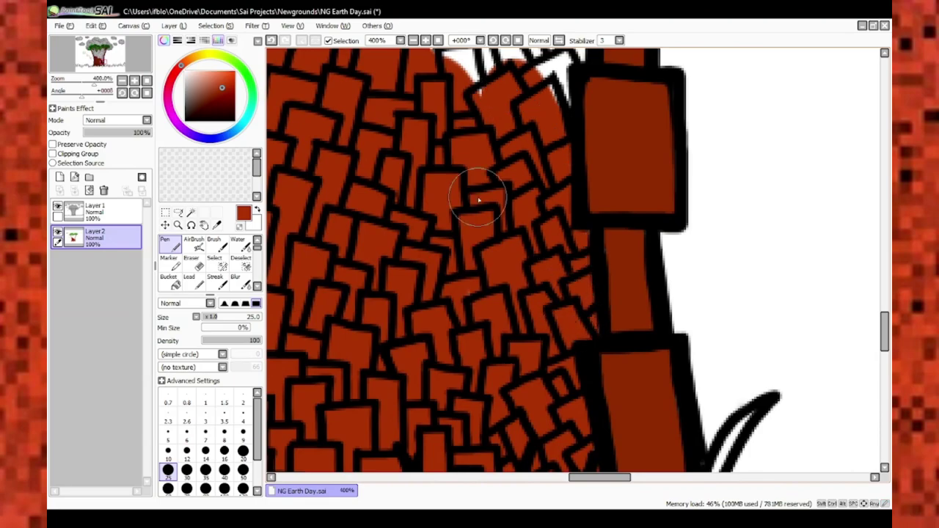
scroll(478, 199, "down", 2)
scroll(593, 441, "up", 2)
left_click_drag(594, 440, 617, 96)
Fill the upper middle and right inner trunk bricks brighter reddish brown, up towards the branch bases
scroll(558, 140, "down", 3)
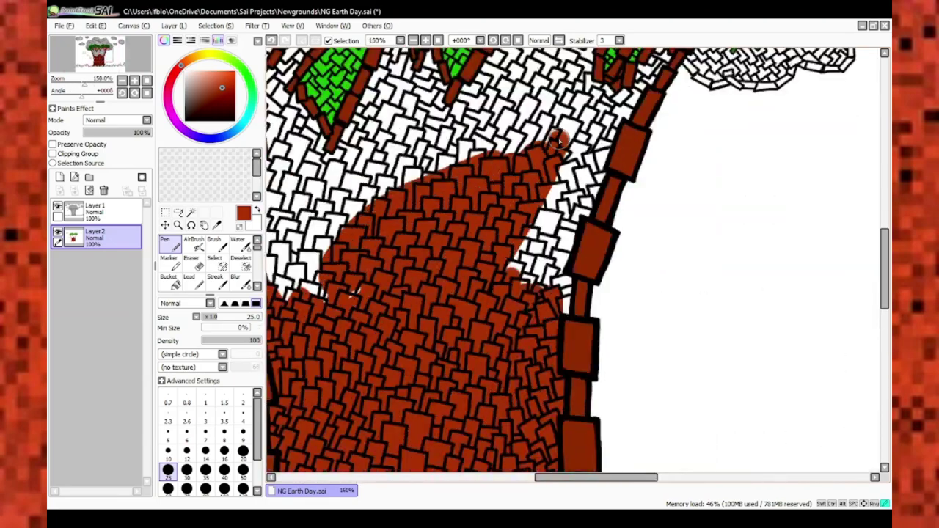
scroll(600, 171, "up", 3)
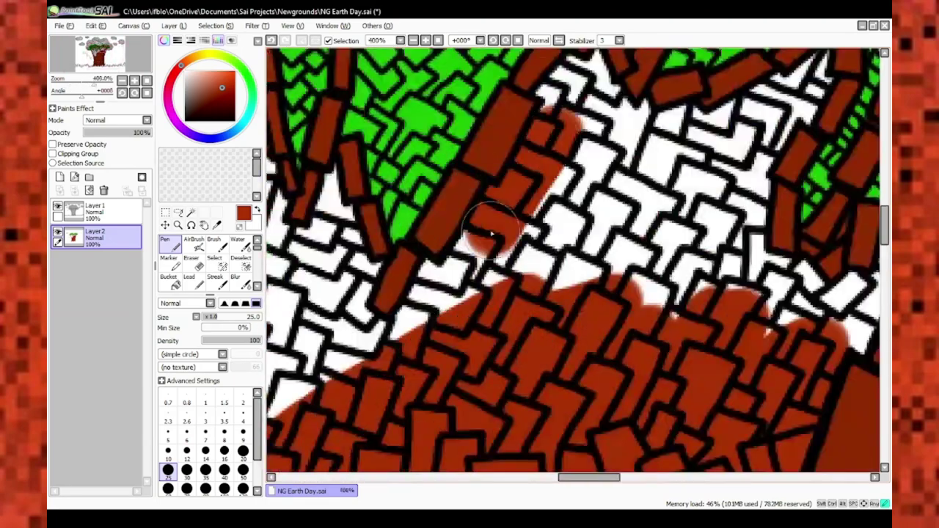
left_click_drag(489, 235, 668, 169)
scroll(496, 206, "down", 3)
scroll(569, 219, "down", 3)
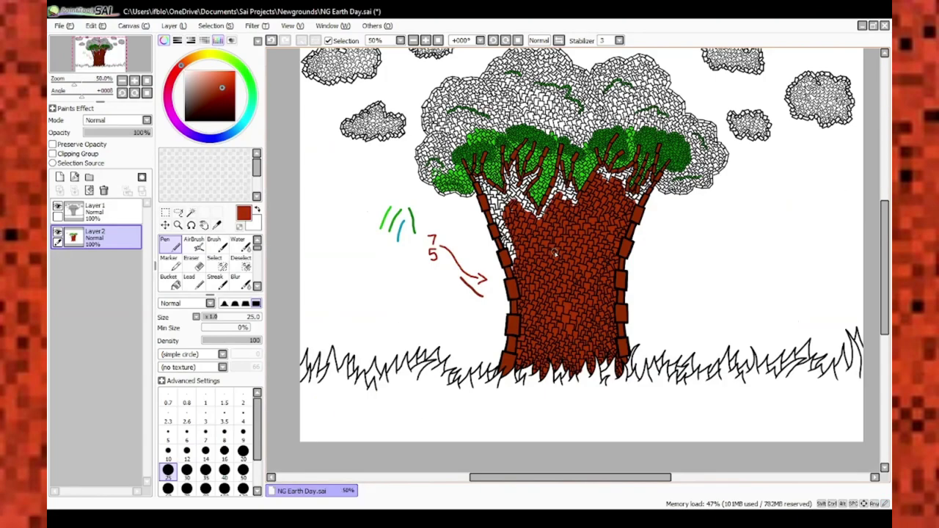
Fill the white inner bricks left along the upper part of the trunk's left edge brighter reddish brown
scroll(489, 199, "up", 5)
mouse_move(397, 293)
left_mouse_down()
mouse_move(413, 235)
mouse_move(331, 88)
left_mouse_up()
scroll(380, 54, "down", 1)
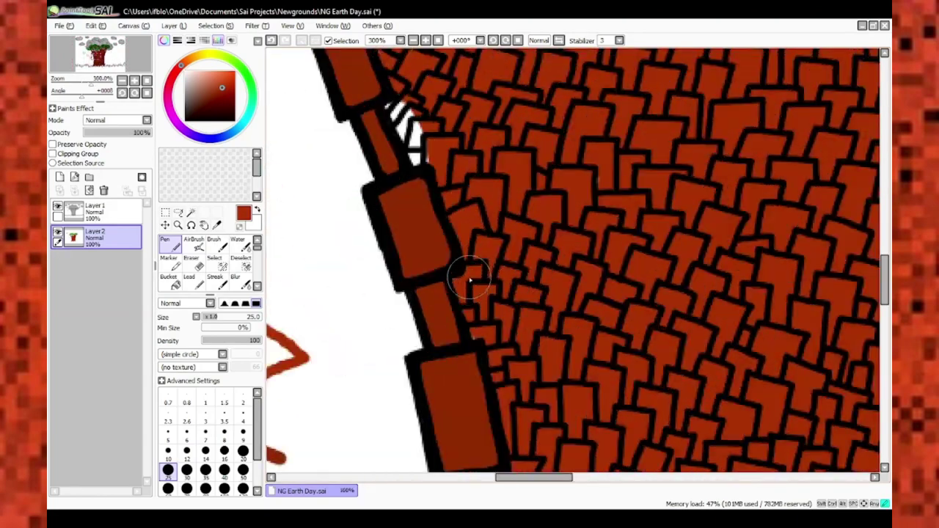
scroll(514, 273, "down", 3)
scroll(419, 273, "up", 3)
Set the Pen to size 6 and touch up the inner bricks below the hanging green patch's pointed tip
scroll(419, 242, "up", 1)
key("bracketleft")
key("bracketleft")
key("bracketleft")
key("bracketleft")
key("bracketleft")
key("bracketleft")
key("bracketleft")
key("bracketleft")
key("bracketleft")
scroll(411, 249, "down", 1)
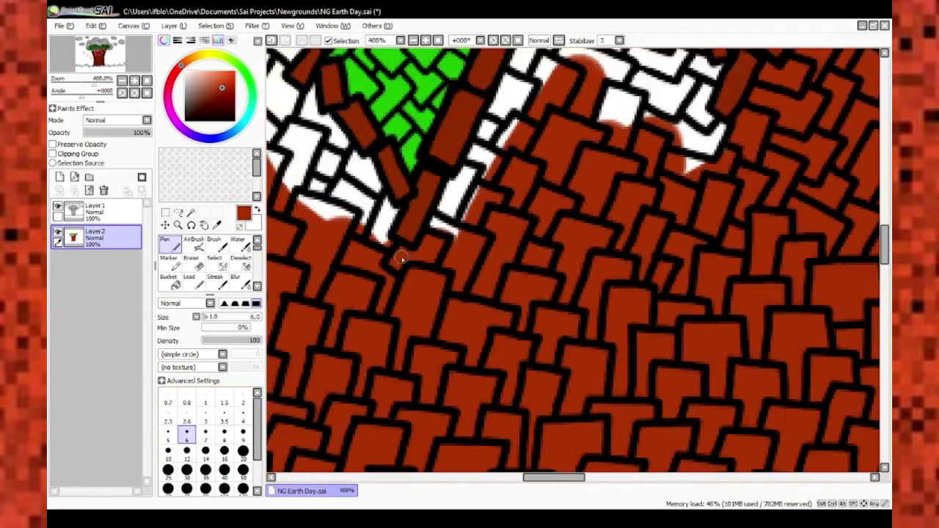
Set the Pen to size 16 and fill the white inner bricks beside the trunk's upper left edge brighter reddish brown
scroll(440, 279, "up", 1)
key("bracketright")
key("bracketright")
key("bracketright")
key("bracketright")
key("bracketright")
key("bracketright")
key("bracketright")
scroll(514, 157, "up", 1)
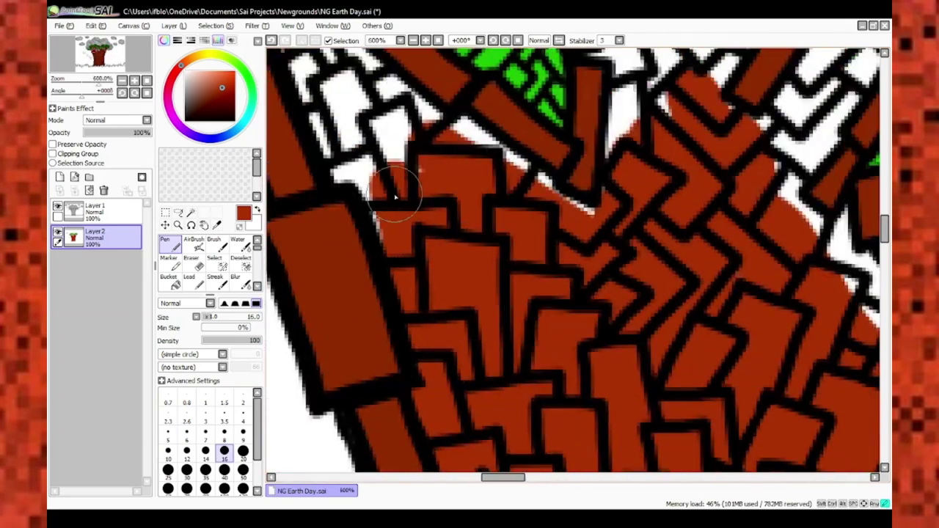
mouse_move(394, 197)
left_mouse_down()
mouse_move(496, 163)
mouse_move(632, 217)
mouse_move(399, 95)
mouse_move(508, 224)
mouse_move(568, 394)
mouse_move(584, 291)
mouse_move(633, 245)
mouse_move(682, 283)
left_mouse_up()
Set the Pen to size 4 and fill the narrow inner bricks inside the left branch cluster brighter reddish brown
scroll(528, 176, "down", 2)
key("bracketleft")
key("bracketleft")
key("bracketleft")
key("bracketleft")
key("bracketleft")
key("bracketleft")
key("bracketleft")
key("bracketleft")
key("bracketleft")
scroll(513, 184, "up", 3)
scroll(683, 283, "down", 3)
scroll(556, 233, "up", 3)
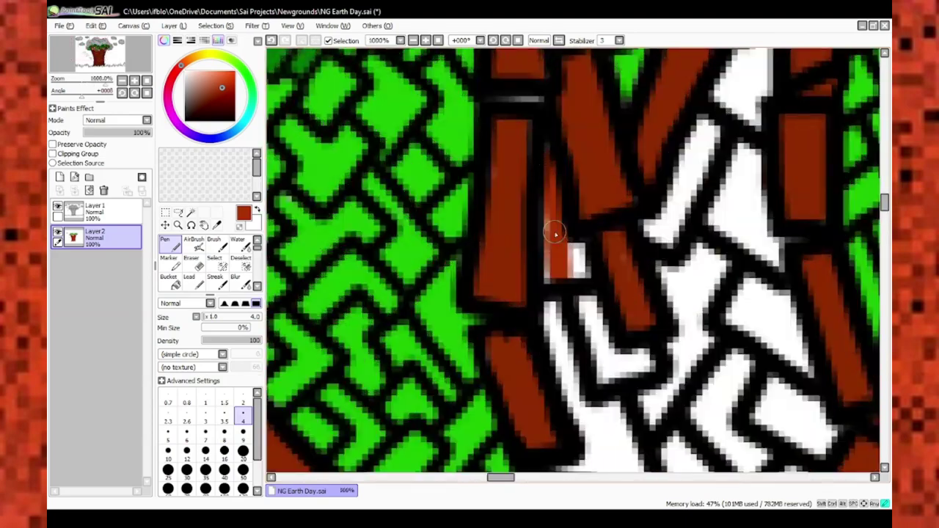
mouse_move(556, 233)
left_mouse_down()
mouse_move(609, 337)
mouse_move(602, 384)
left_mouse_up()
Fill the white inner bricks at the base of the left branch cluster, near the small green patch's tip, brighter reddish brown
scroll(602, 384, "down", 3)
scroll(560, 212, "up", 3)
mouse_move(560, 212)
left_mouse_down()
mouse_move(700, 260)
mouse_move(664, 396)
left_mouse_up()
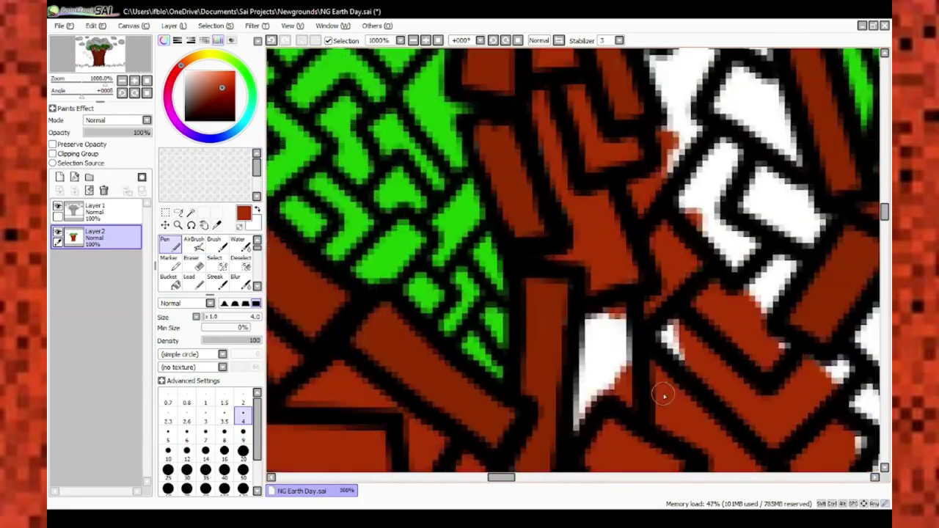
scroll(664, 396, "up", 1)
mouse_move(602, 330)
left_mouse_down()
mouse_move(567, 402)
mouse_move(763, 296)
mouse_move(753, 200)
mouse_move(772, 92)
mouse_move(823, 179)
mouse_move(821, 356)
left_mouse_up()
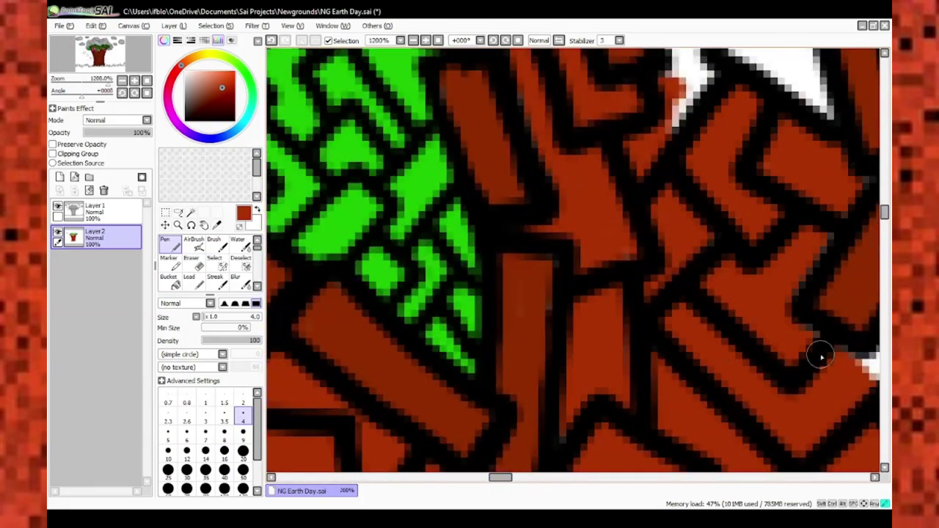
Fill the white inner bricks left in the upper and right parts of the left branch cluster brighter reddish brown
scroll(822, 357, "down", 1)
mouse_move(661, 316)
left_mouse_down()
mouse_move(614, 178)
mouse_move(660, 130)
left_mouse_up()
scroll(660, 130, "down", 1)
scroll(656, 126, "up", 1)
mouse_move(573, 235)
left_mouse_down()
mouse_move(657, 125)
mouse_move(640, 144)
mouse_move(663, 399)
left_mouse_up()
scroll(640, 143, "up", 1)
scroll(524, 287, "up", 1)
mouse_move(524, 287)
left_mouse_down()
mouse_move(563, 302)
mouse_move(574, 367)
mouse_move(559, 404)
mouse_move(665, 205)
mouse_move(571, 275)
mouse_move(568, 287)
mouse_move(638, 201)
mouse_move(627, 178)
mouse_move(685, 204)
mouse_move(695, 278)
mouse_move(749, 247)
left_mouse_up()
scroll(566, 367, "up", 1)
scroll(603, 323, "down", 1)
scroll(555, 367, "up", 1)
scroll(566, 268, "down", 1)
scroll(749, 247, "down", 1)
scroll(682, 180, "up", 1)
mouse_move(681, 181)
left_mouse_down()
mouse_move(693, 203)
mouse_move(807, 188)
mouse_move(717, 292)
mouse_move(746, 203)
mouse_move(698, 262)
left_mouse_up()
scroll(745, 204, "up", 1)
scroll(698, 262, "down", 3)
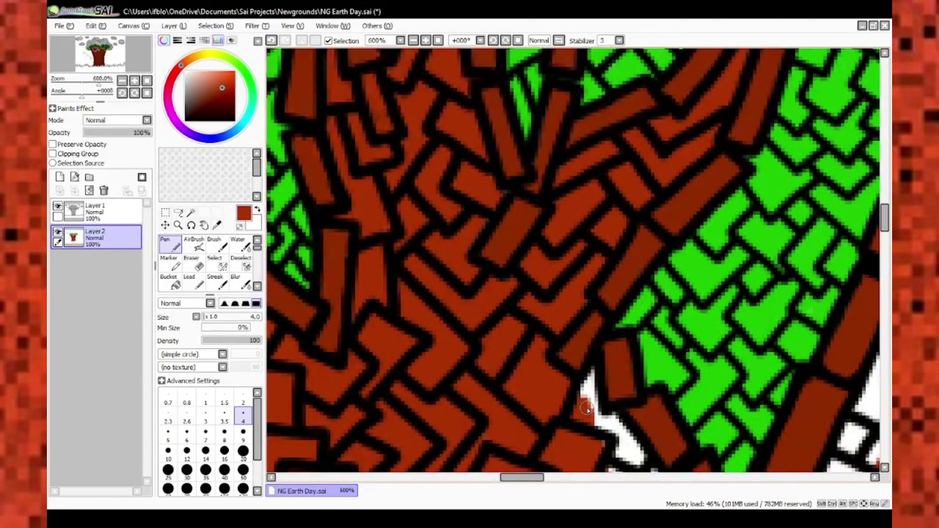
Fill the white inner bricks around the pointed lower tip of the large hanging green patch brighter reddish brown
scroll(587, 409, "up", 2)
mouse_move(335, 95)
left_mouse_down()
mouse_move(463, 275)
mouse_move(421, 271)
mouse_move(514, 282)
mouse_move(544, 332)
left_mouse_up()
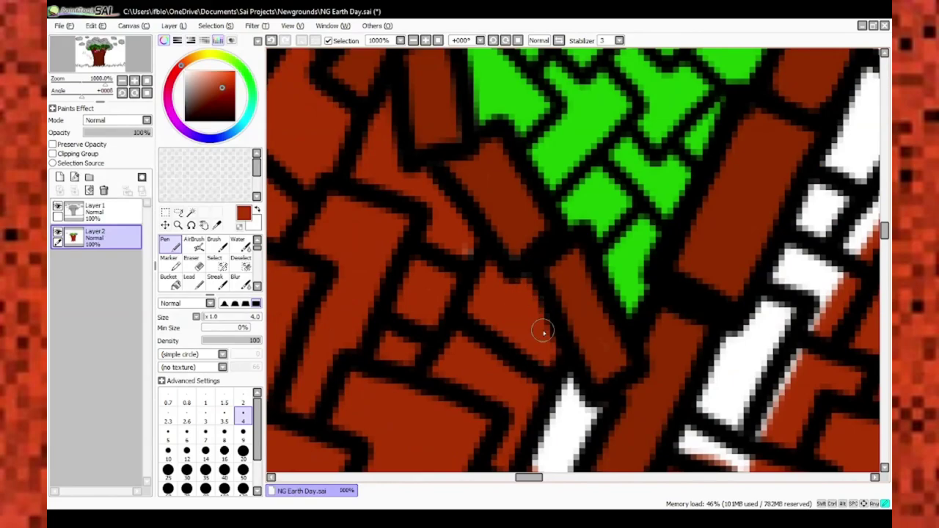
scroll(544, 333, "down", 2)
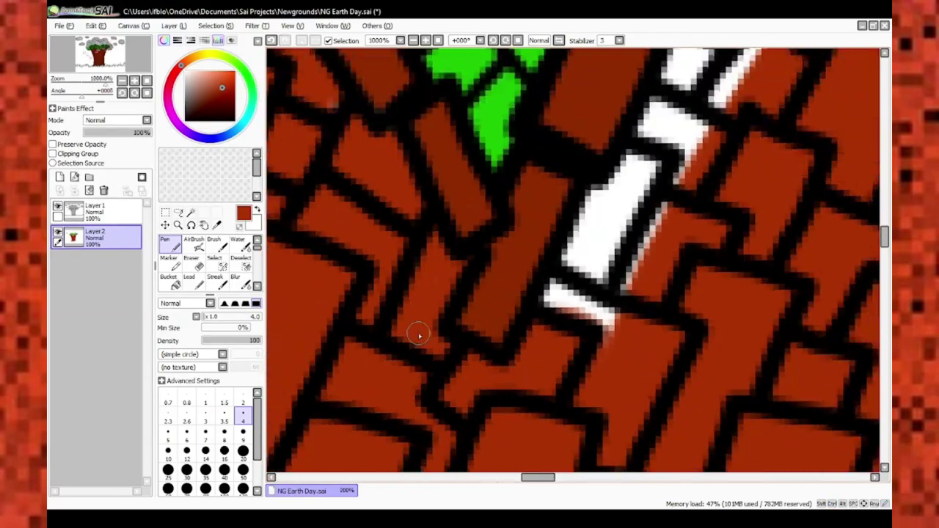
mouse_move(419, 331)
left_mouse_down()
mouse_move(481, 274)
mouse_move(504, 209)
mouse_move(558, 135)
left_mouse_up()
scroll(558, 136, "down", 5)
scroll(541, 157, "up", 5)
Set the Pen to size 7 and fill the inner bricks of the middle branch cluster brighter reddish brown
key("bracketright")
key("bracketright")
key("bracketright")
mouse_move(499, 235)
left_mouse_down()
mouse_move(542, 166)
mouse_move(562, 216)
mouse_move(554, 159)
left_mouse_up()
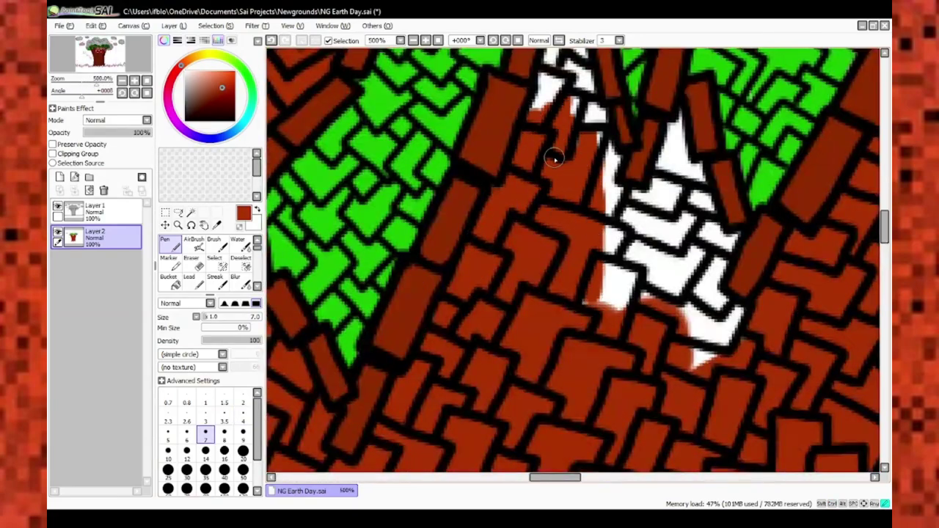
scroll(554, 159, "up", 2)
mouse_move(583, 206)
left_mouse_down()
mouse_move(603, 327)
mouse_move(573, 220)
mouse_move(612, 239)
left_mouse_up()
scroll(562, 239, "down", 2)
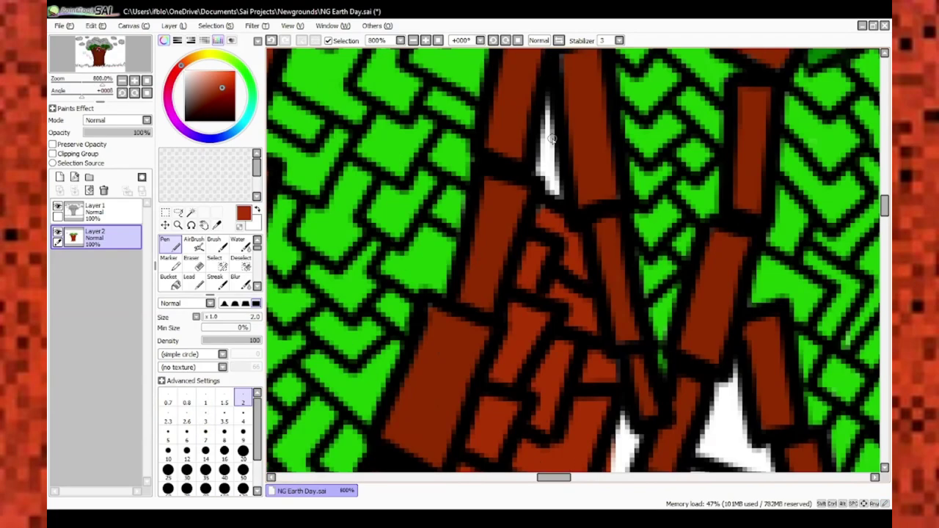
Set the Pen to size 2 and fill the thin white gaps between the middle branches brighter reddish brown
scroll(530, 199, "up", 2)
mouse_move(554, 235)
left_mouse_down()
mouse_move(531, 199)
mouse_move(541, 103)
left_mouse_up()
scroll(542, 103, "down", 5)
scroll(499, 233, "up", 6)
mouse_move(499, 233)
left_mouse_down()
mouse_move(553, 354)
mouse_move(595, 219)
mouse_move(666, 219)
mouse_move(640, 316)
mouse_move(477, 353)
left_mouse_up()
left_click(242, 402)
scroll(611, 148, "up", 2)
scroll(611, 148, "down", 3)
Set the Pen to size 7 and fill the white inner bricks left below the middle branches brighter reddish brown
left_click(206, 433)
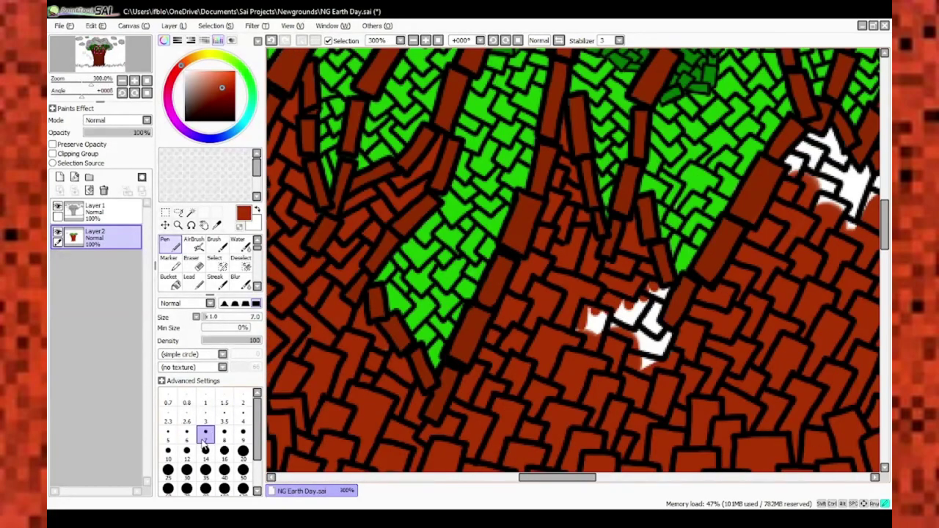
scroll(636, 245, "up", 3)
mouse_move(636, 245)
left_mouse_down()
mouse_move(692, 360)
mouse_move(631, 448)
left_mouse_up()
scroll(499, 412, "up", 1)
scroll(498, 413, "down", 3)
scroll(509, 306, "up", 2)
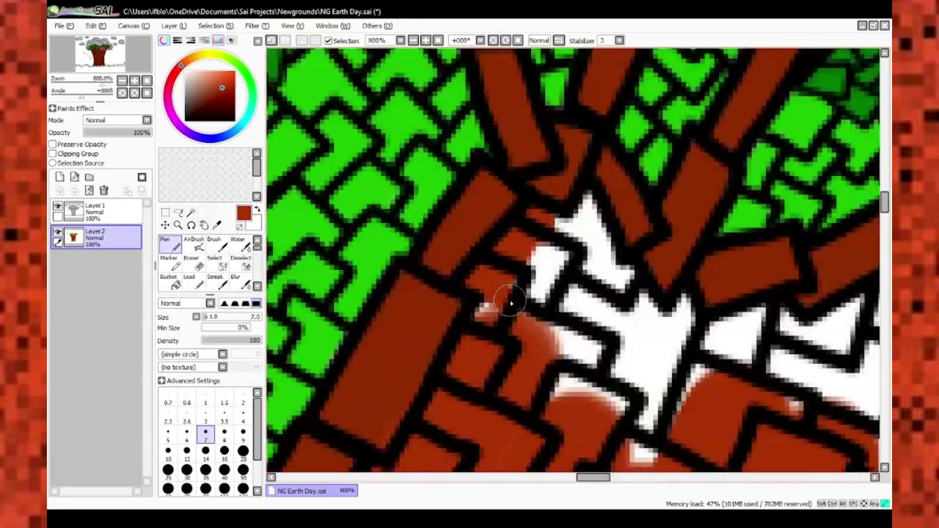
Fill the white inner bricks at the bases of the right branches brighter reddish brown, up to the trunk's right edge
mouse_move(509, 306)
left_mouse_down()
mouse_move(580, 238)
mouse_move(606, 405)
left_mouse_up()
scroll(607, 405, "down", 2)
scroll(352, 250, "up", 2)
mouse_move(353, 249)
left_mouse_down()
mouse_move(406, 292)
mouse_move(455, 246)
mouse_move(453, 338)
mouse_move(615, 215)
left_mouse_up()
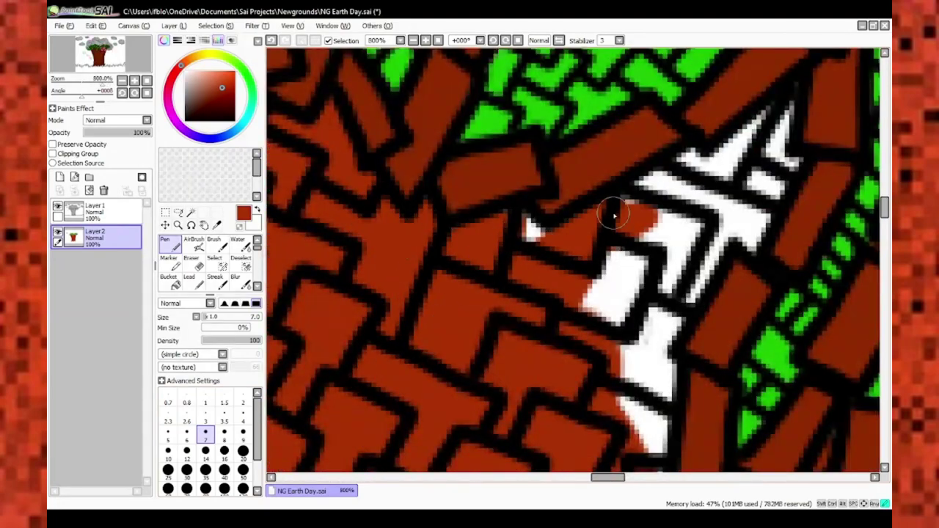
mouse_move(709, 267)
left_mouse_down()
mouse_move(693, 163)
mouse_move(771, 120)
left_mouse_up()
scroll(659, 254, "down", 4)
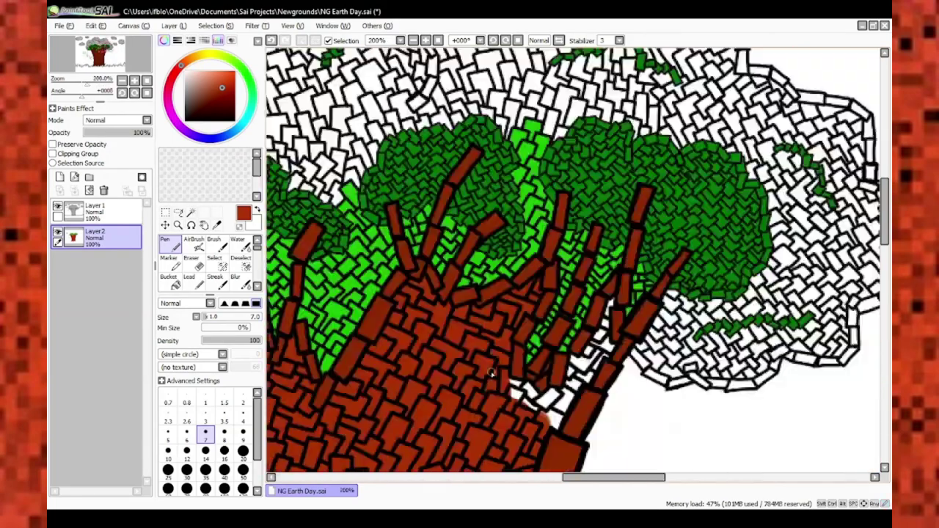
scroll(490, 374, "up", 4)
mouse_move(482, 331)
left_mouse_down()
mouse_move(641, 354)
mouse_move(698, 318)
mouse_move(646, 418)
mouse_move(767, 255)
mouse_move(800, 239)
mouse_move(601, 364)
mouse_move(634, 380)
mouse_move(626, 401)
mouse_move(729, 352)
mouse_move(722, 288)
mouse_move(733, 207)
mouse_move(659, 287)
left_mouse_up()
left_click(243, 403)
scroll(575, 355, "down", 6)
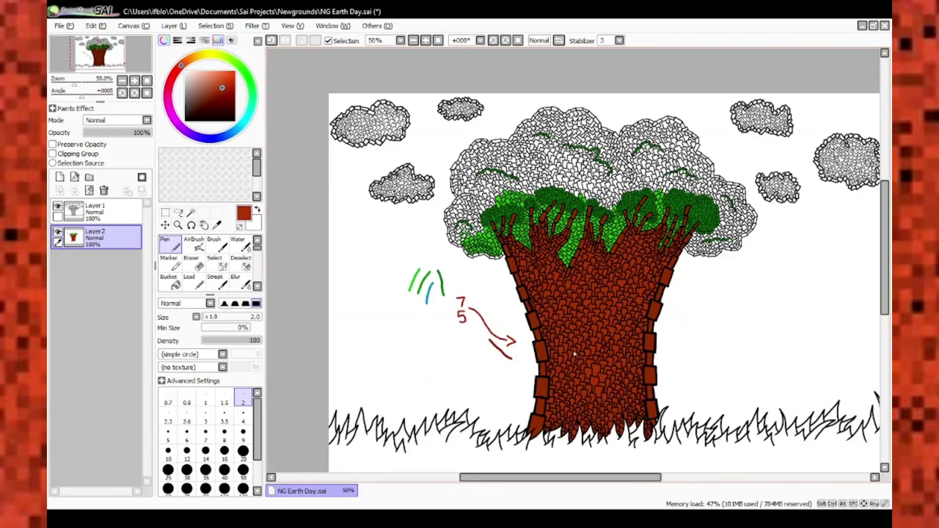
Sample the bright leaf green, set the Pen to size 9 and fill the bricks around the lower left dark green arc
scroll(574, 354, "up", 2)
left_click(513, 228, "alt")
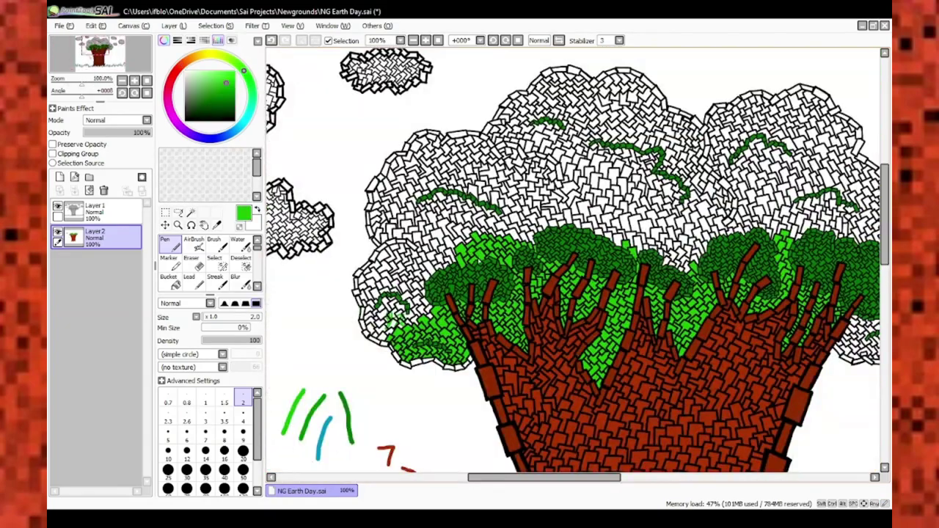
scroll(510, 287, "down", 2)
scroll(512, 287, "up", 5)
left_click(243, 432)
scroll(419, 241, "up", 2)
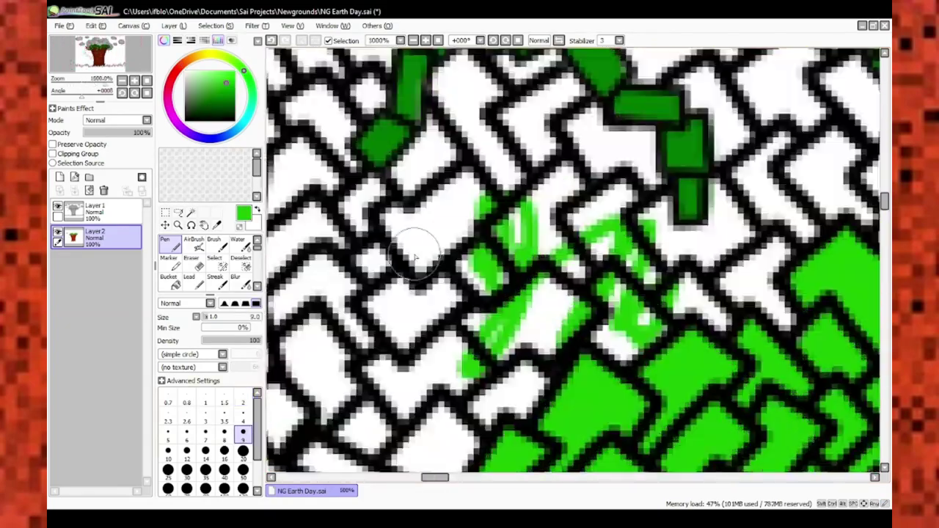
mouse_move(440, 330)
left_mouse_down()
mouse_move(514, 147)
mouse_move(778, 243)
left_mouse_up()
scroll(612, 209, "up", 2)
left_click_drag(580, 169, 822, 235)
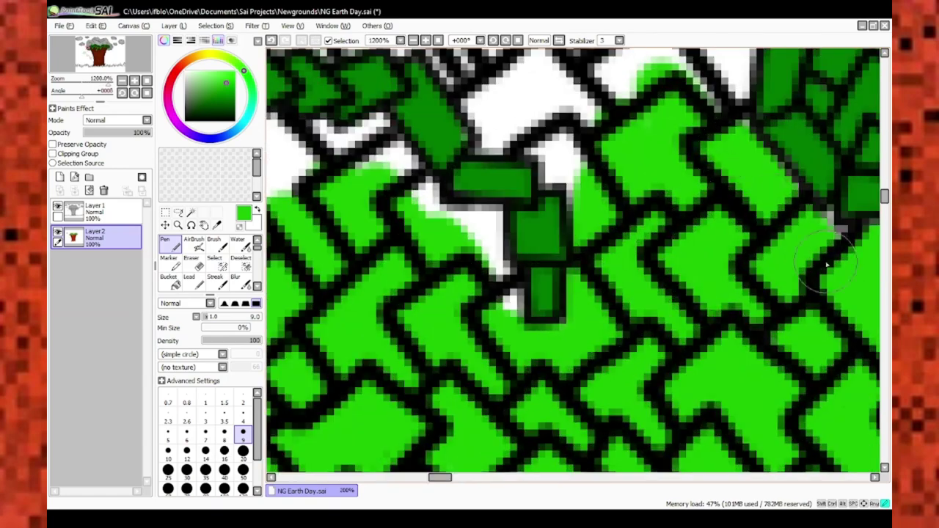
Set the Pen to size 10 and fill the white bricks above the lower left arc bright green, towards the foliage's left outline
scroll(661, 220, "down", 3)
left_click_drag(440, 80, 462, 184)
left_click(168, 451)
scroll(513, 257, "up", 2)
mouse_move(440, 249)
left_mouse_down()
mouse_move(345, 184)
mouse_move(371, 122)
left_mouse_up()
scroll(478, 132, "up", 2)
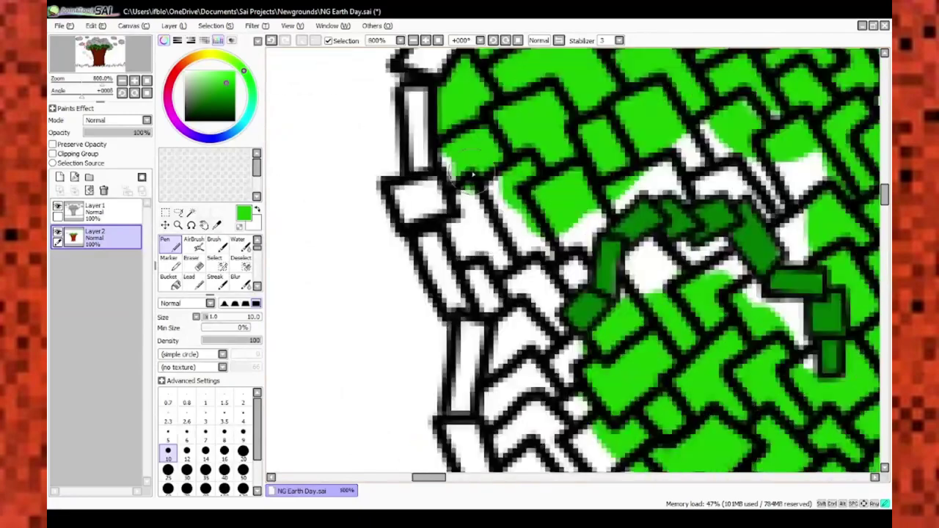
Set the Pen to size 4 and fill the small white gaps around the lower left dark green arc bright green
scroll(549, 286, "up", 1)
key("bracketleft")
key("bracketleft")
key("bracketleft")
key("bracketleft")
key("bracketleft")
key("bracketleft")
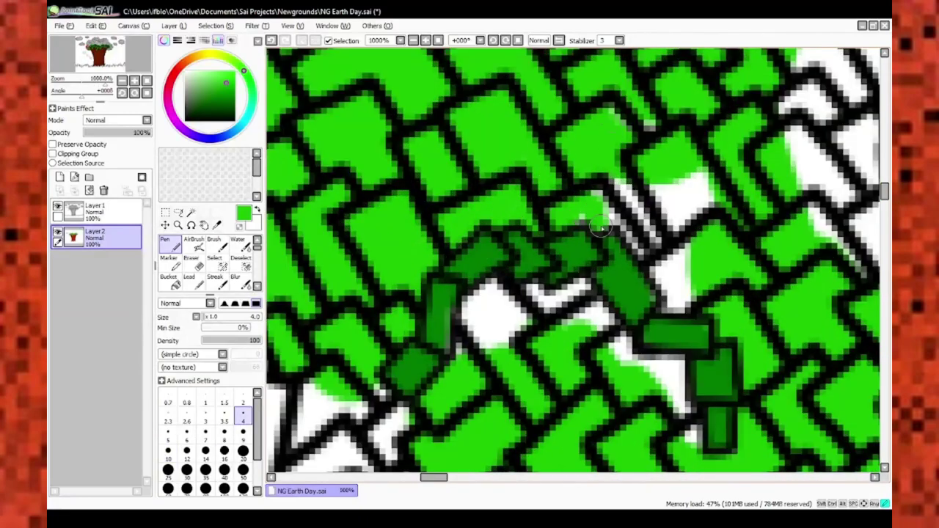
left_click_drag(446, 336, 564, 278)
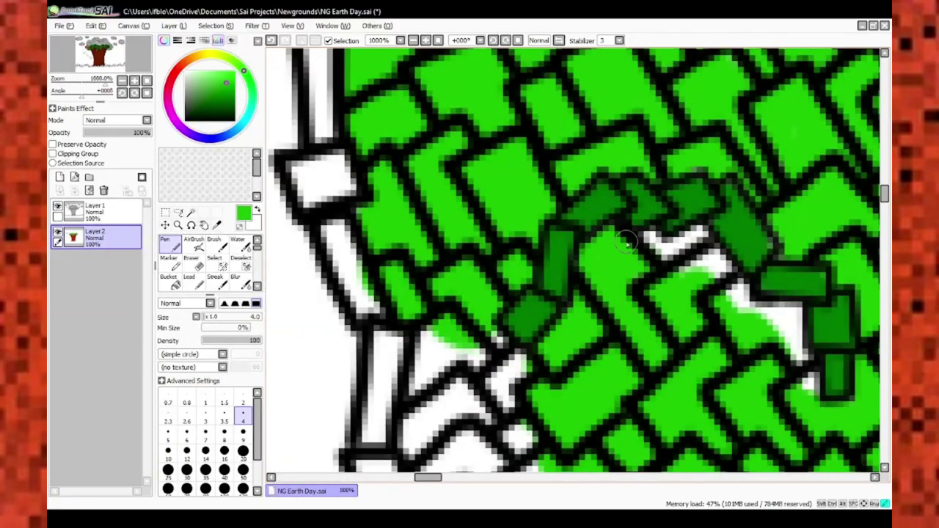
scroll(625, 242, "up", 2)
scroll(538, 327, "down", 3)
Set the Pen to size 10 and fill the lower left foliage bricks bright green, up beside the left dark green clump
key("bracketright")
key("bracketright")
key("bracketright")
key("bracketright")
key("bracketright")
key("bracketright")
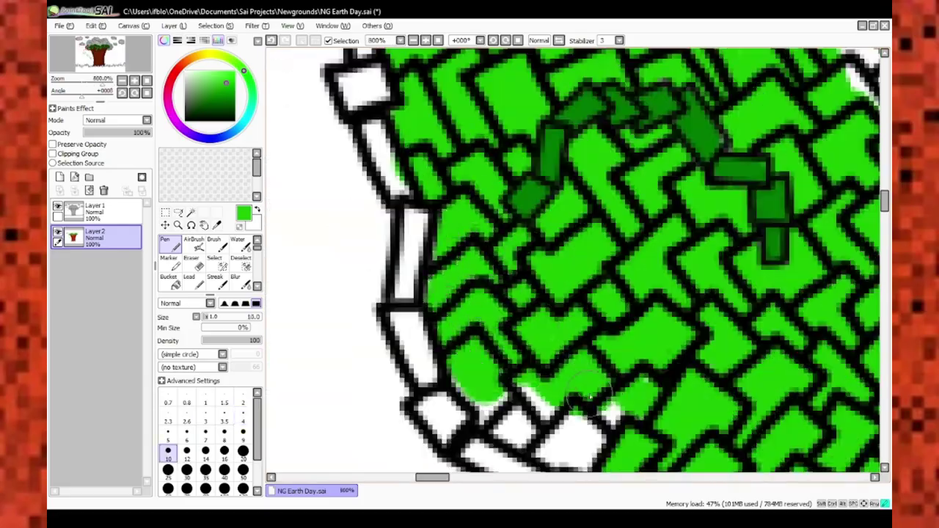
left_click_drag(590, 396, 687, 106)
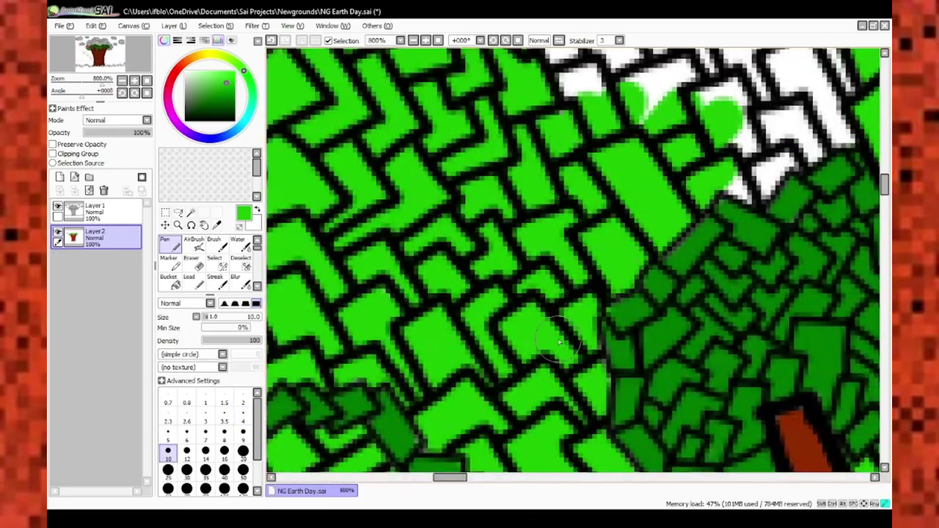
mouse_move(559, 342)
left_mouse_down()
mouse_move(478, 318)
mouse_move(562, 203)
left_mouse_up()
Set the Pen to size 5 and fill the small white bricks along the left dark green clump's upper edge bright green
scroll(562, 204, "down", 3)
scroll(563, 203, "up", 2)
key("bracketleft")
key("bracketleft")
key("bracketleft")
key("bracketleft")
key("bracketleft")
key("bracketleft")
key("bracketleft")
key("bracketleft")
key("bracketleft")
key("bracketleft")
key("bracketleft")
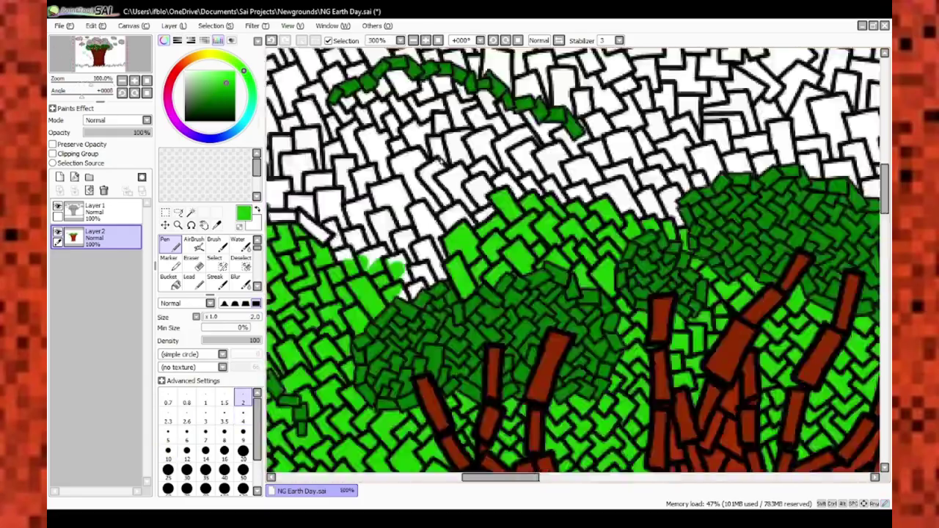
scroll(489, 292, "up", 5)
key("bracketright")
key("bracketright")
key("bracketright")
key("bracketright")
key("bracketright")
key("bracketright")
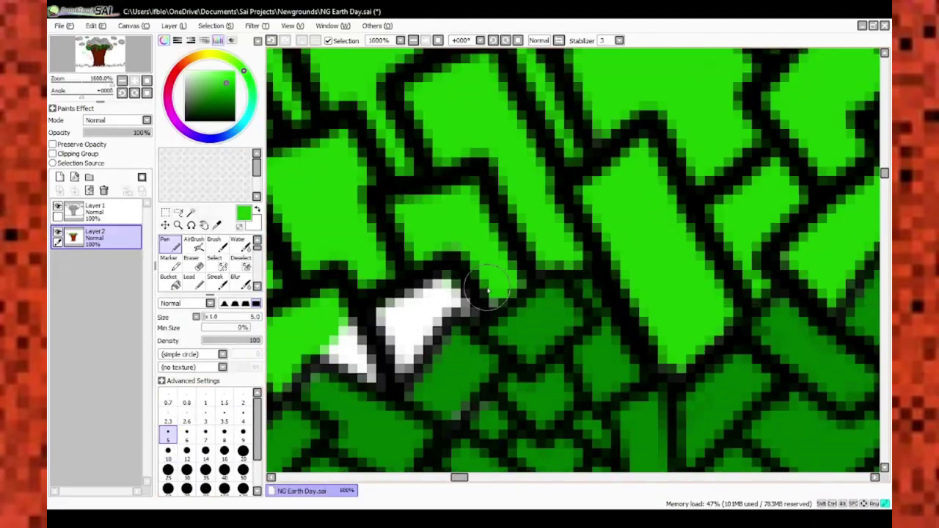
scroll(488, 291, "down", 2)
scroll(293, 266, "down", 2)
scroll(697, 136, "up", 1)
Enlarge the Pen and fill the bricks above the left dark green clump bright green, up to the upper left dark green arc
key("bracketright")
key("bracketright")
key("bracketright")
key("bracketright")
key("bracketright")
key("bracketright")
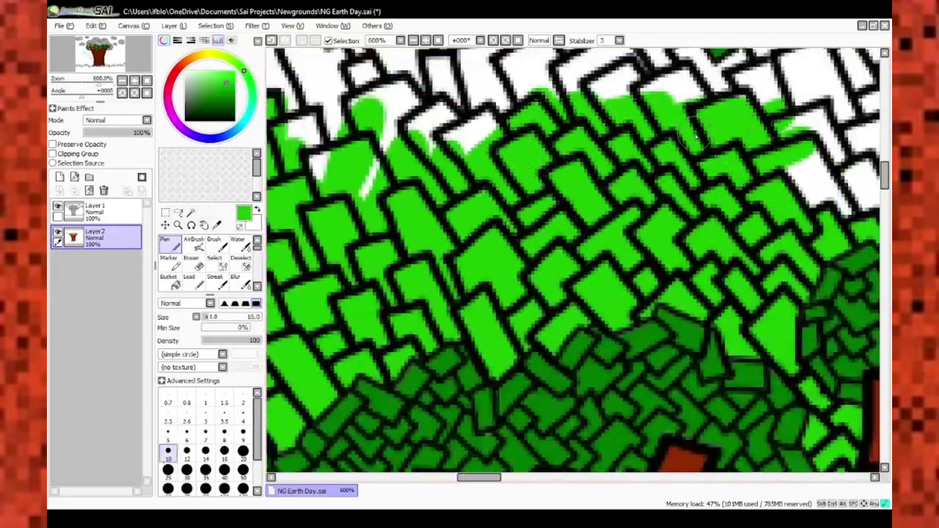
scroll(698, 136, "down", 6)
scroll(547, 276, "up", 5)
key("bracketleft")
key("bracketleft")
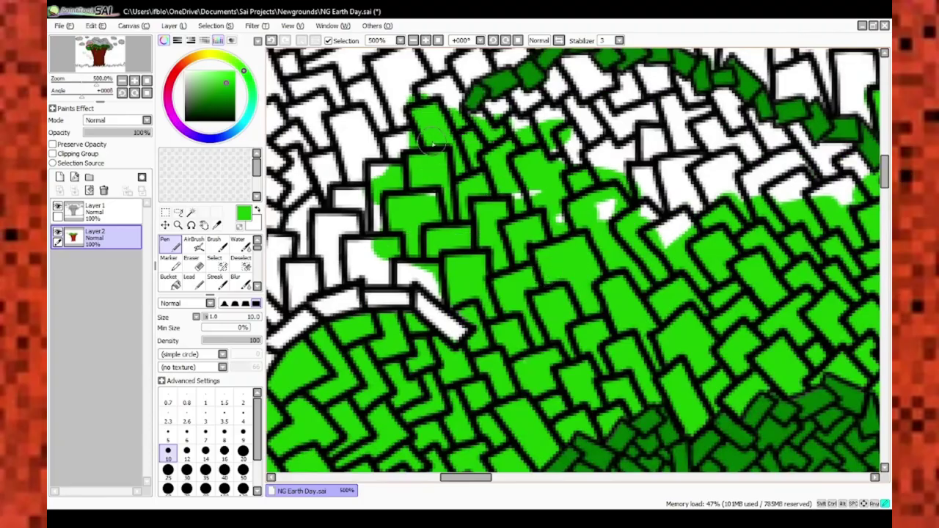
scroll(496, 131, "up", 3)
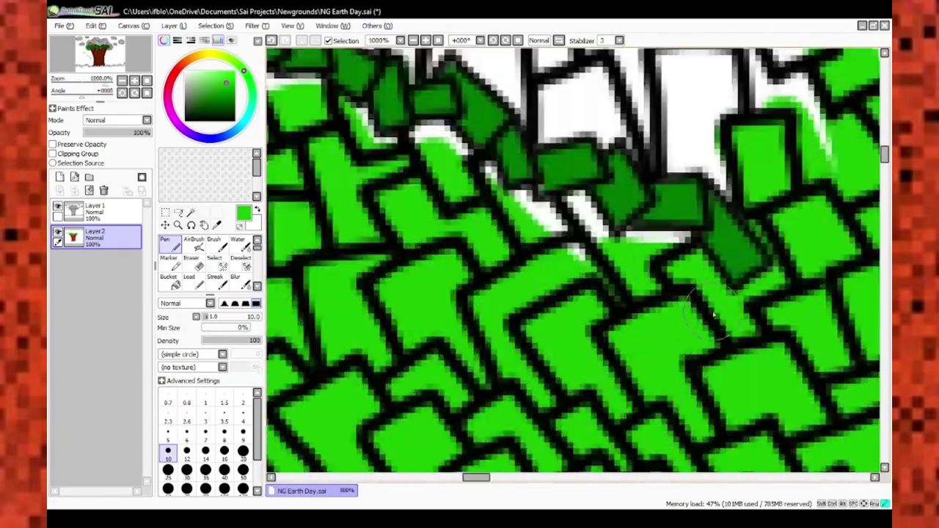
scroll(519, 212, "down", 4)
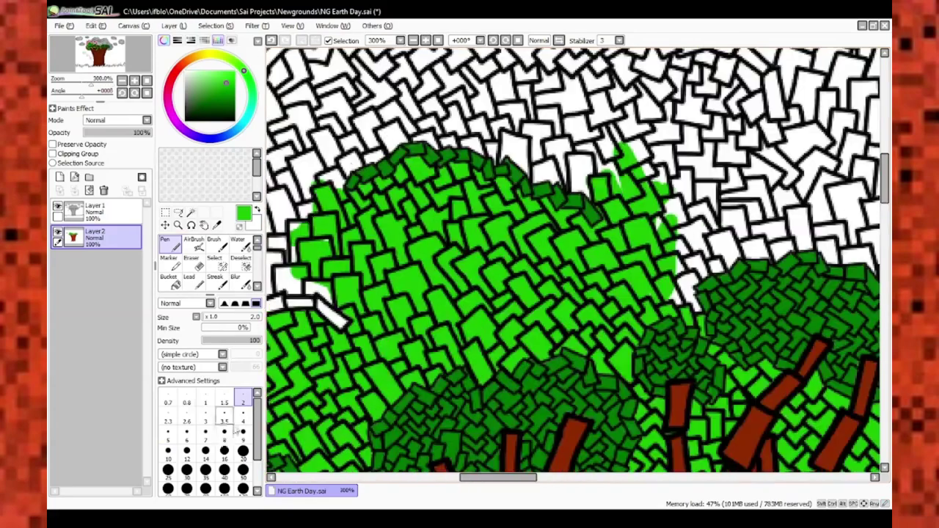
Set the Pen to size 5 and fill the bricks along the outer side of the upper left dark green arc bright green
left_click(168, 433)
scroll(319, 248, "up", 4)
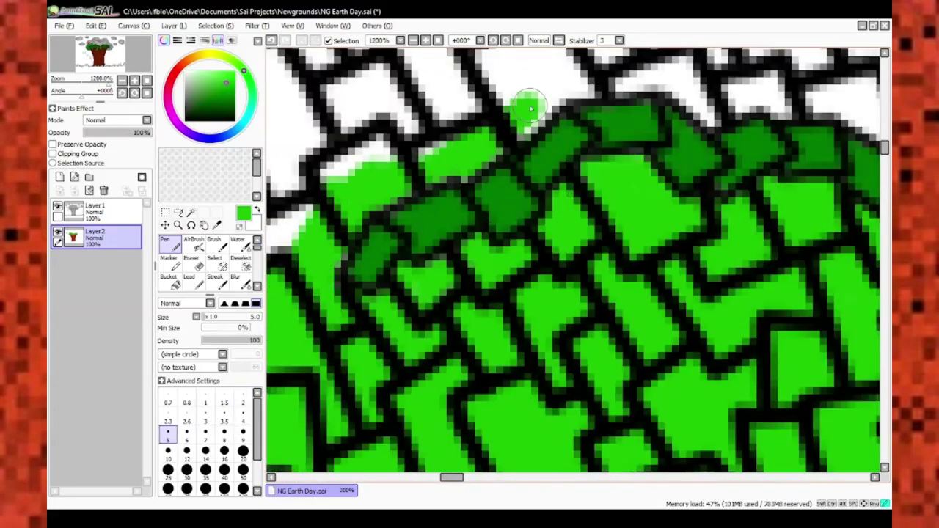
left_click_drag(530, 109, 436, 176)
left_click_drag(571, 224, 482, 220)
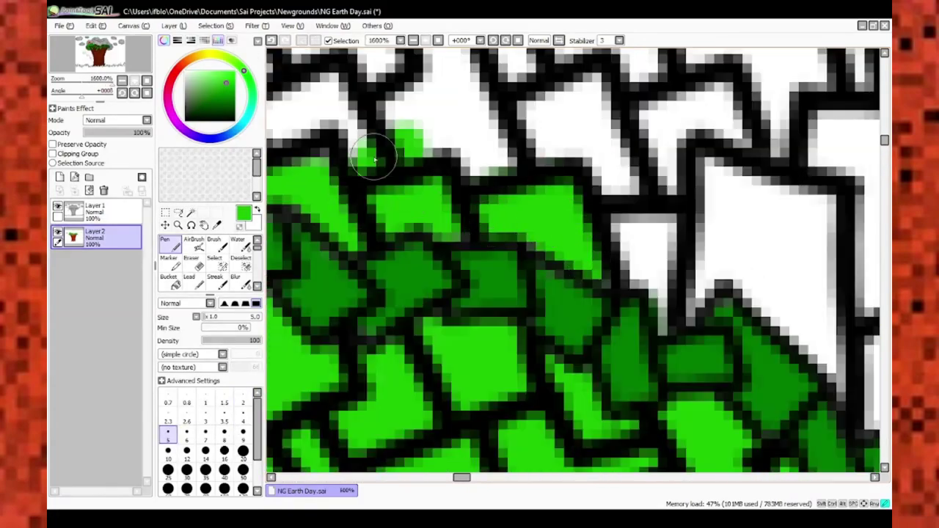
left_click_drag(374, 158, 649, 188)
scroll(499, 288, "down", 8)
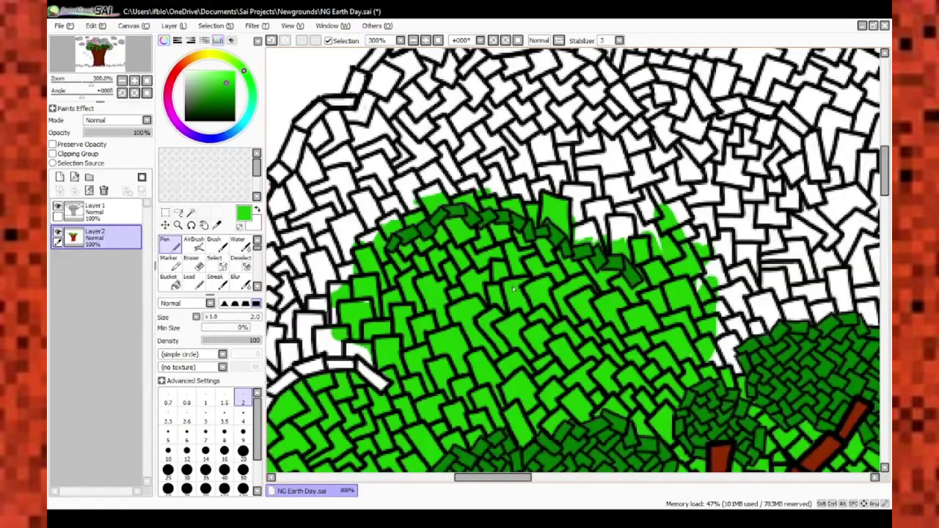
Set the Pen to size 10 and fill the outer left bricks of the upper left foliage lobe bright green
scroll(513, 290, "down", 4)
left_click(168, 451)
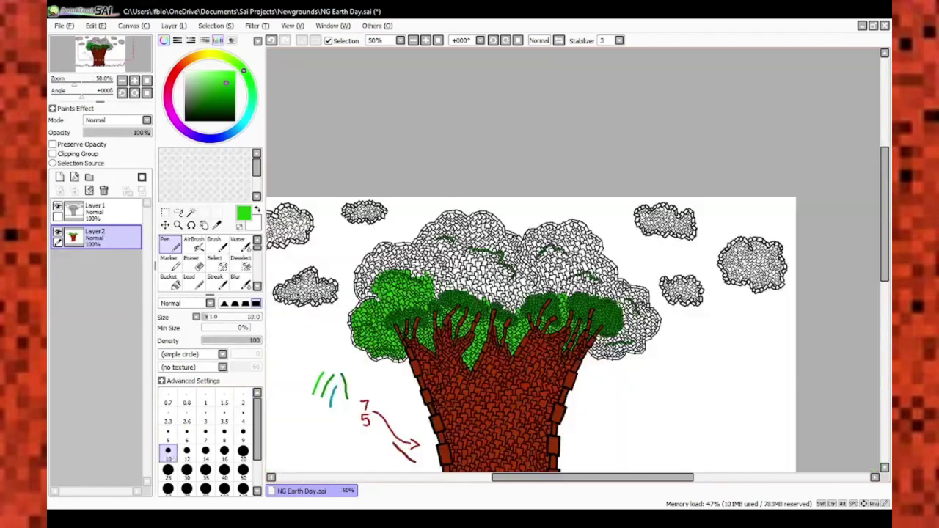
scroll(514, 290, "up", 5)
scroll(514, 290, "down", 3)
scroll(432, 289, "up", 2)
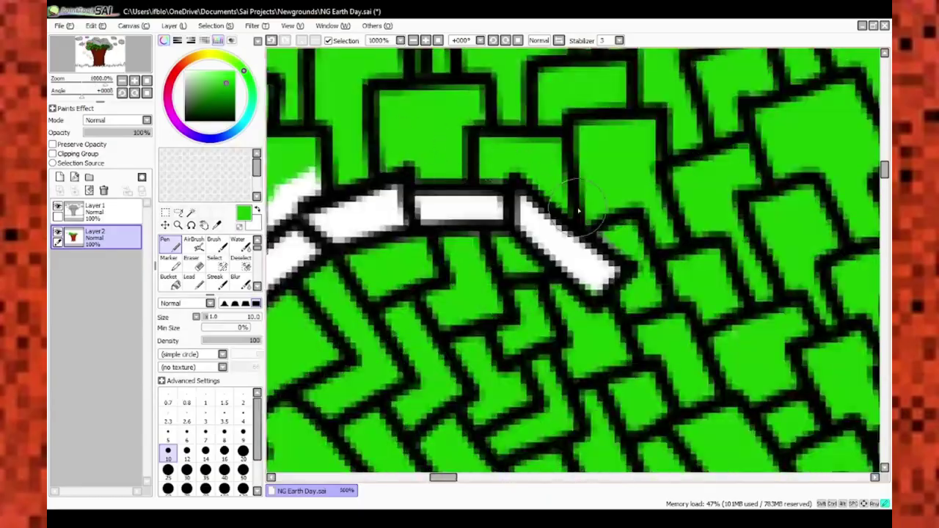
scroll(440, 220, "down", 4)
scroll(449, 160, "up", 5)
scroll(392, 230, "down", 2)
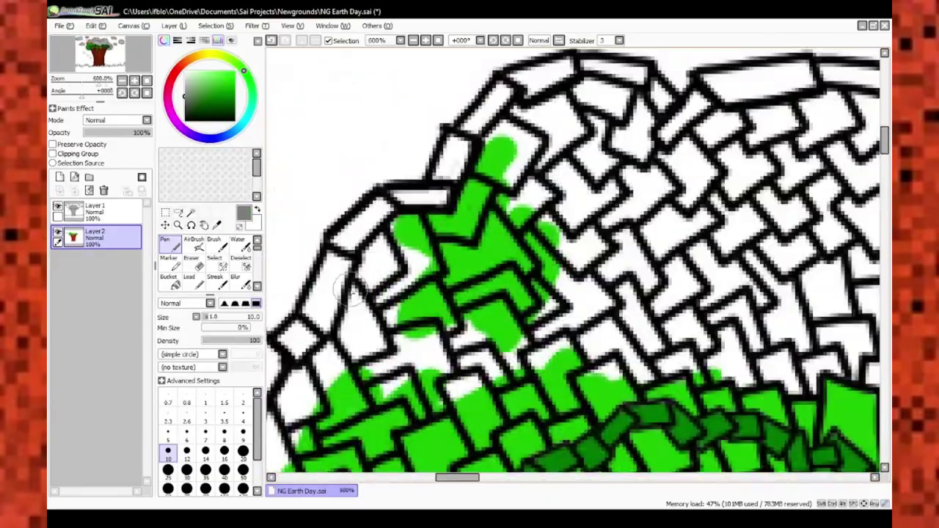
Fill the bricks at the top of the upper left foliage lobe bright green, up to its outline bricks
scroll(345, 325, "down", 3)
scroll(411, 278, "up", 1)
scroll(441, 250, "down", 3)
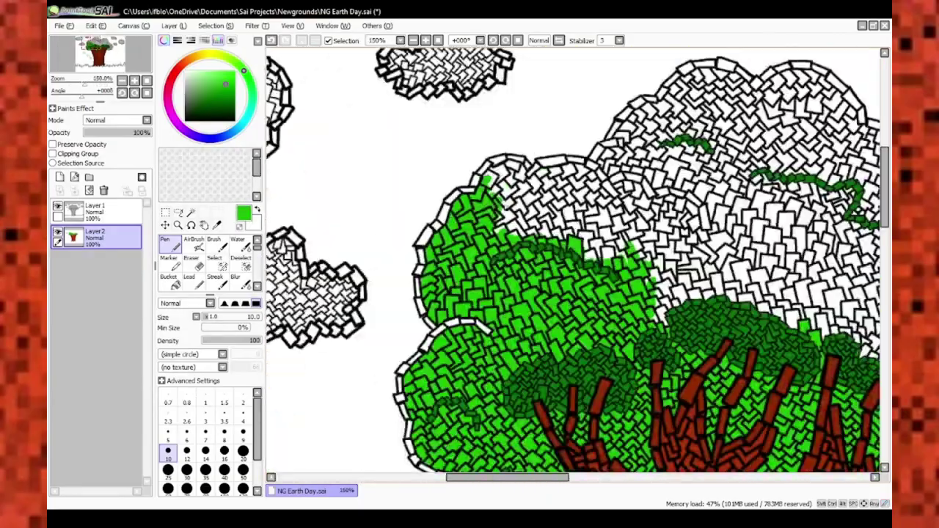
scroll(485, 227, "up", 3)
scroll(455, 301, "up", 1)
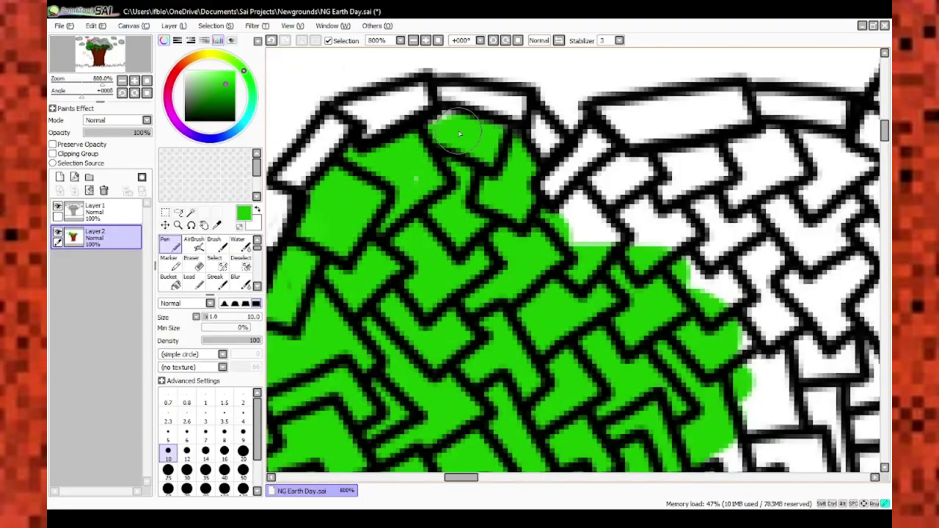
Fill the rest of the upper left lobe bright green, from its inner right edge down towards the centre-left dark green clump
scroll(714, 220, "down", 2)
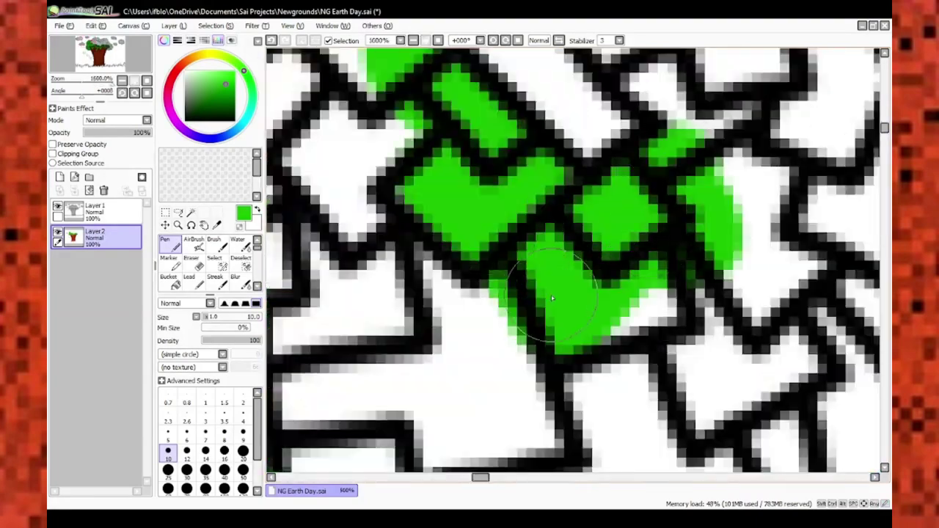
scroll(698, 125, "up", 2)
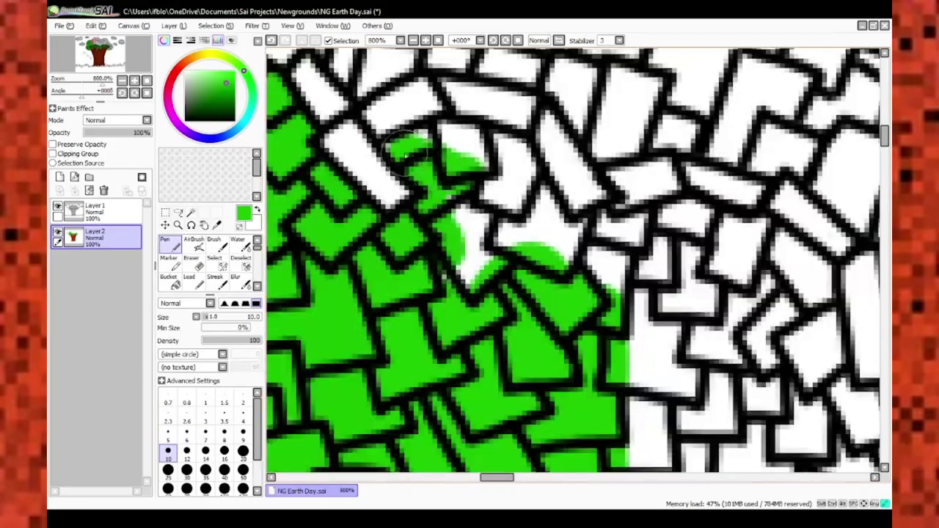
scroll(402, 151, "up", 2)
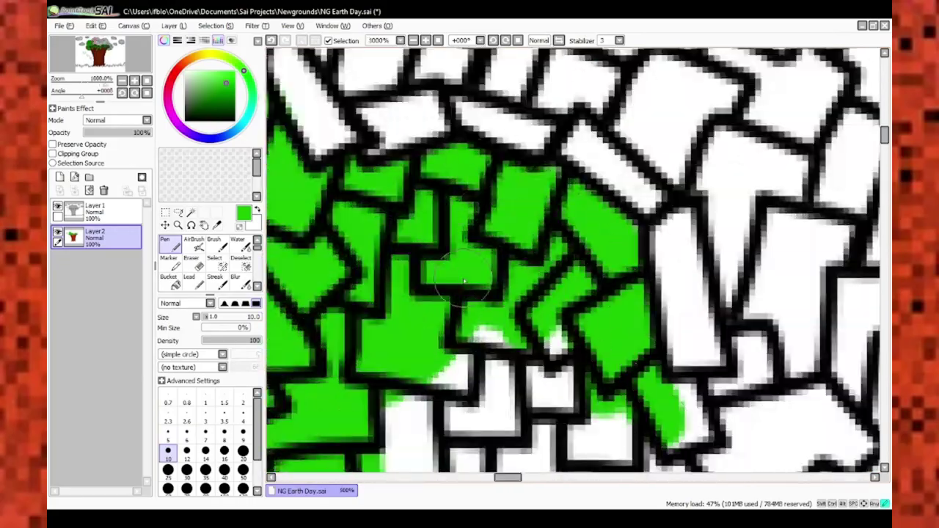
scroll(464, 281, "down", 3)
scroll(360, 417, "up", 6)
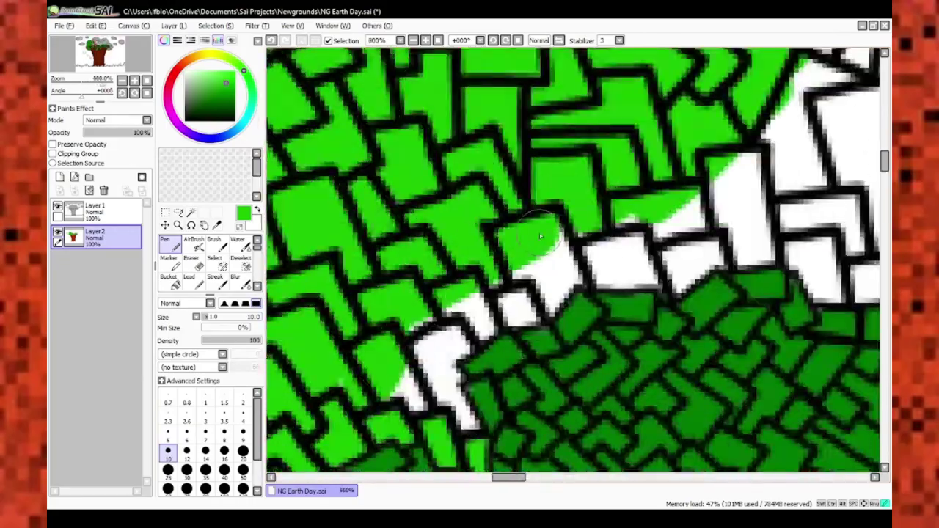
Set the Pen to size 4 and fill the bricks along the centre-left dark green clump's upper left edge bright green
key("bracketleft")
key("bracketleft")
key("bracketleft")
key("bracketleft")
key("bracketleft")
key("bracketleft")
scroll(690, 179, "down", 5)
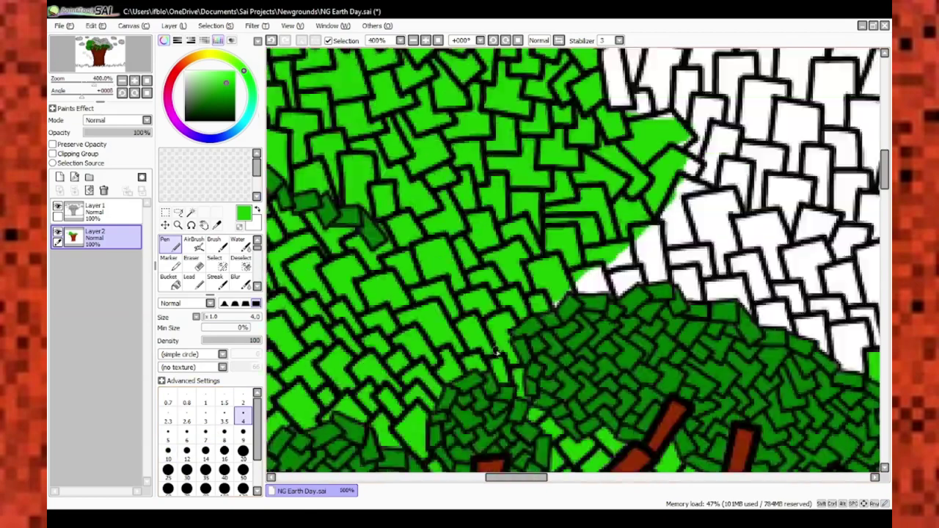
scroll(514, 360, "up", 5)
scroll(552, 389, "down", 4)
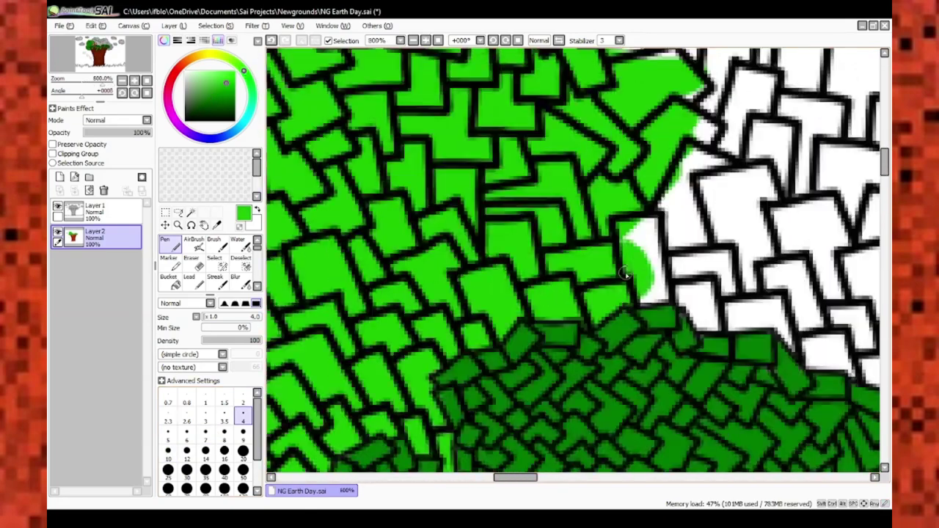
Fill the bricks along the upper right slope of the centre-left dark green clump bright green
scroll(400, 266, "up", 4)
left_click_drag(513, 295, 504, 219)
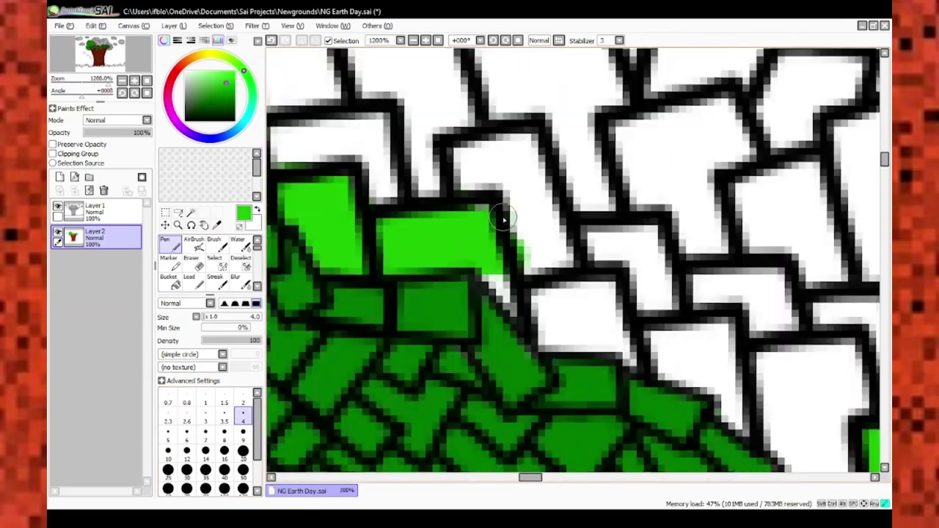
scroll(638, 369, "down", 3)
scroll(638, 369, "up", 2)
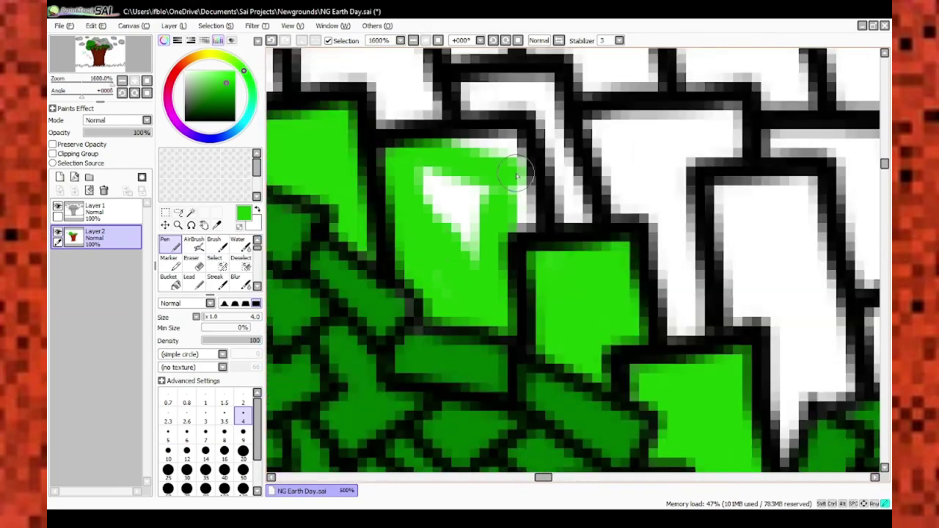
scroll(638, 369, "down", 3)
scroll(555, 232, "up", 5)
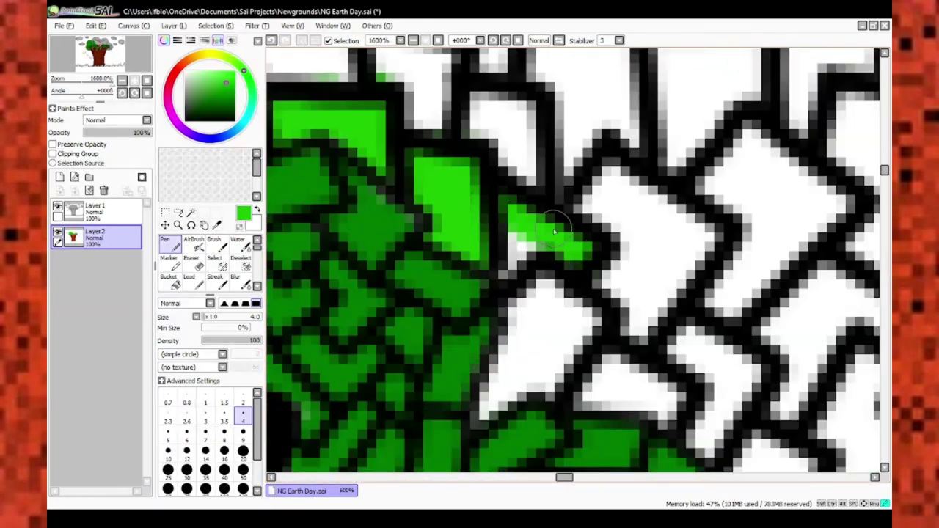
Fill the small white bricks in the dip before the centre-right dark green clump bright green
left_click_drag(555, 231, 528, 155)
left_click_drag(528, 155, 493, 241)
scroll(652, 299, "down", 1)
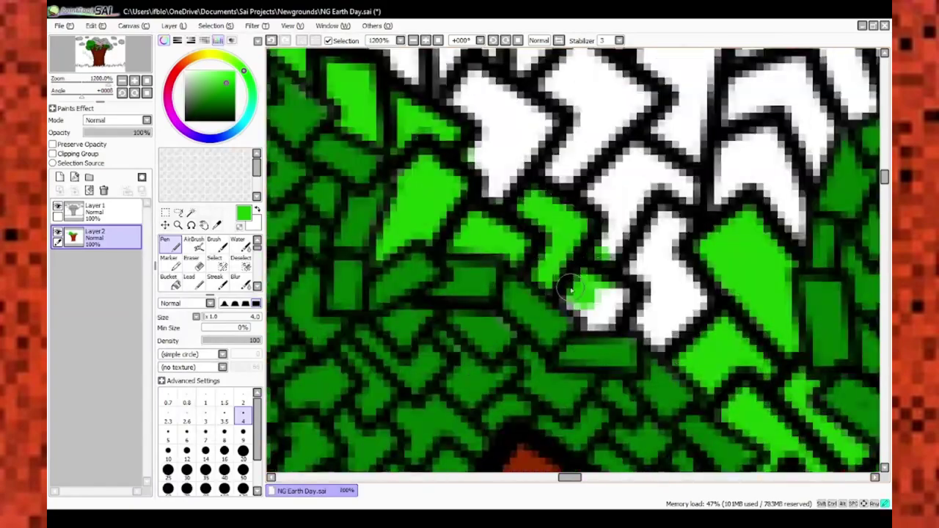
scroll(540, 354, "up", 1)
scroll(539, 353, "down", 4)
scroll(485, 252, "up", 3)
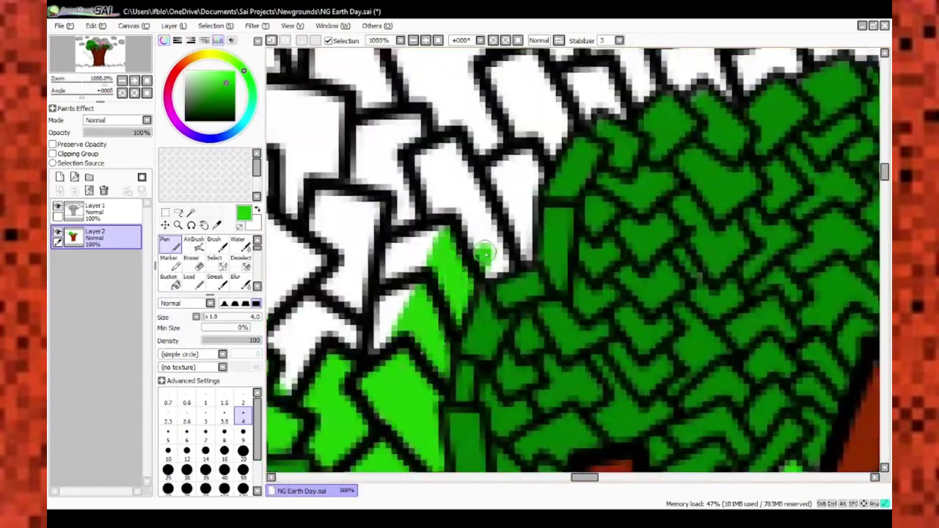
Fill the bricks along the upper edge of the centre-right dark green clump bright green
scroll(442, 242, "down", 4)
scroll(466, 122, "up", 4)
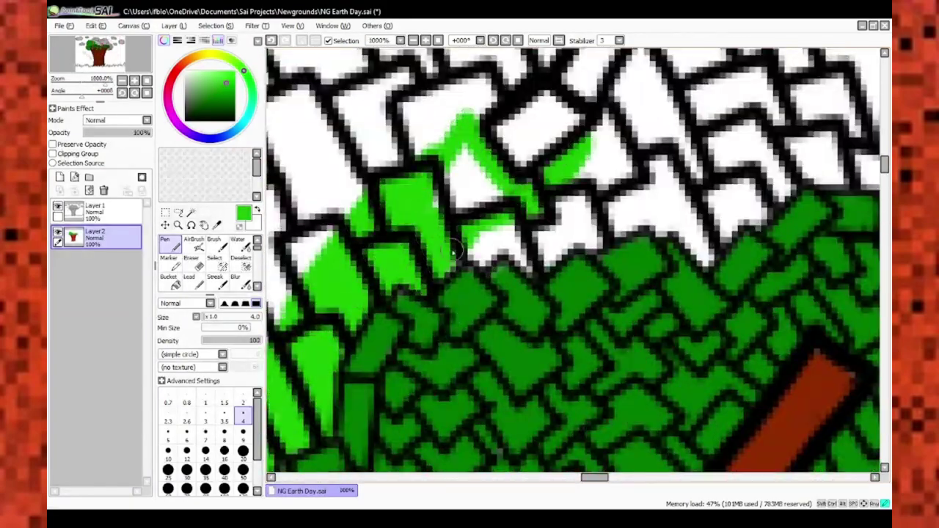
scroll(493, 237, "up", 1)
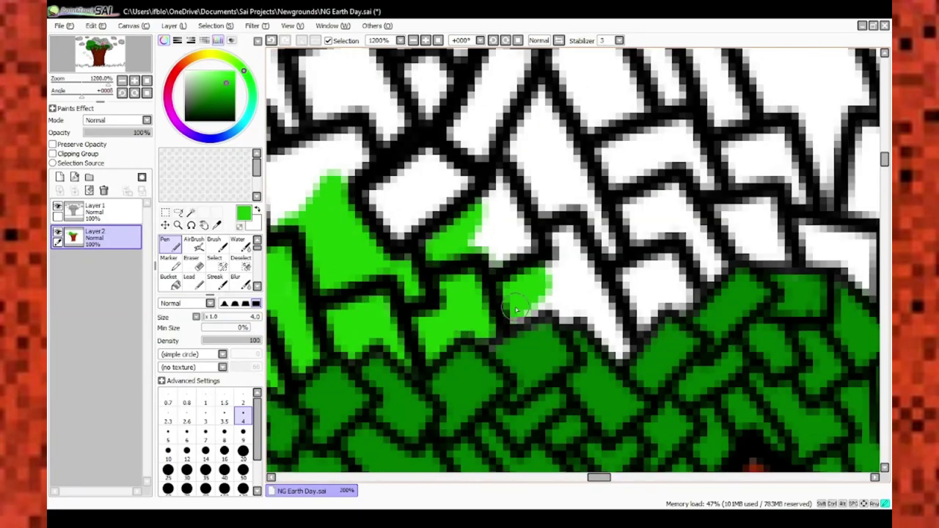
scroll(516, 310, "up", 1)
left_click_drag(554, 297, 439, 288)
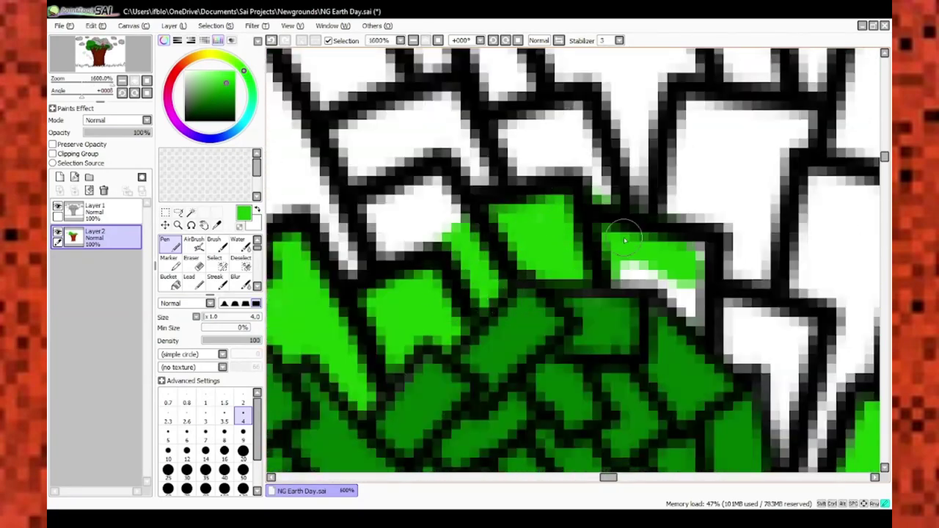
left_click_drag(625, 241, 534, 266)
Fill the bricks along the rightmost dark green clump's upper edge bright green
scroll(653, 443, "down", 5)
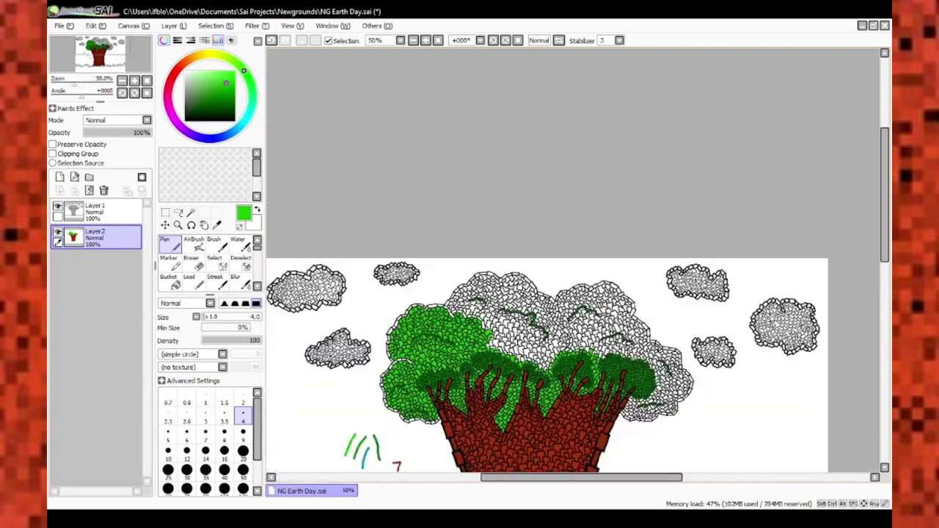
scroll(387, 270, "up", 4)
scroll(450, 262, "down", 3)
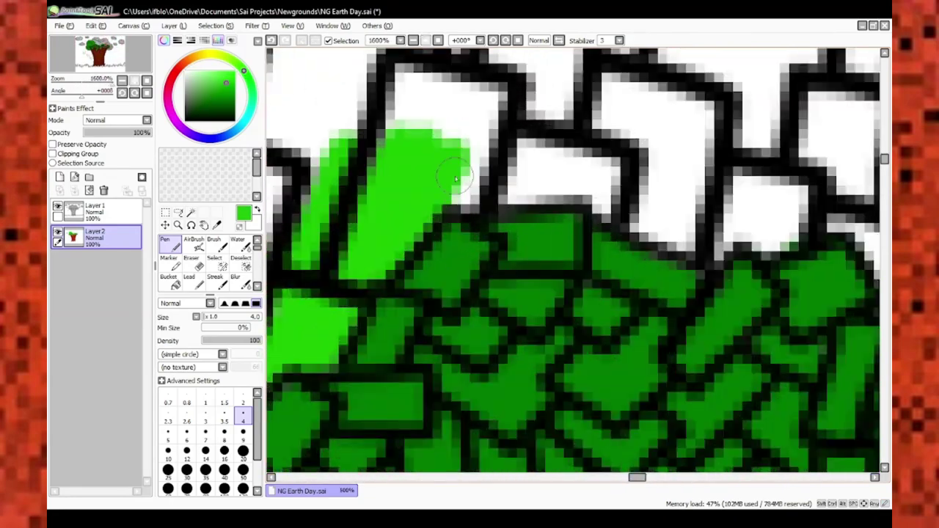
scroll(580, 209, "up", 4)
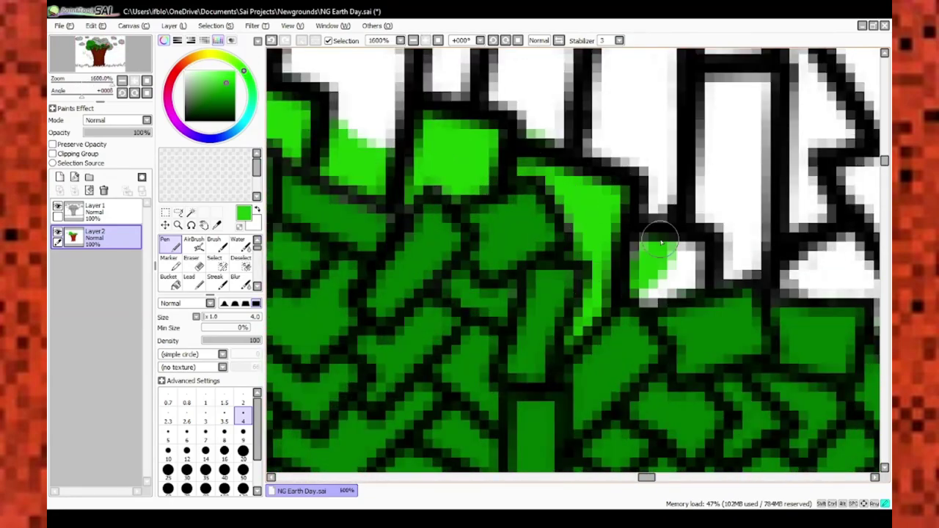
scroll(661, 242, "down", 4)
scroll(547, 255, "up", 4)
scroll(598, 287, "down", 2)
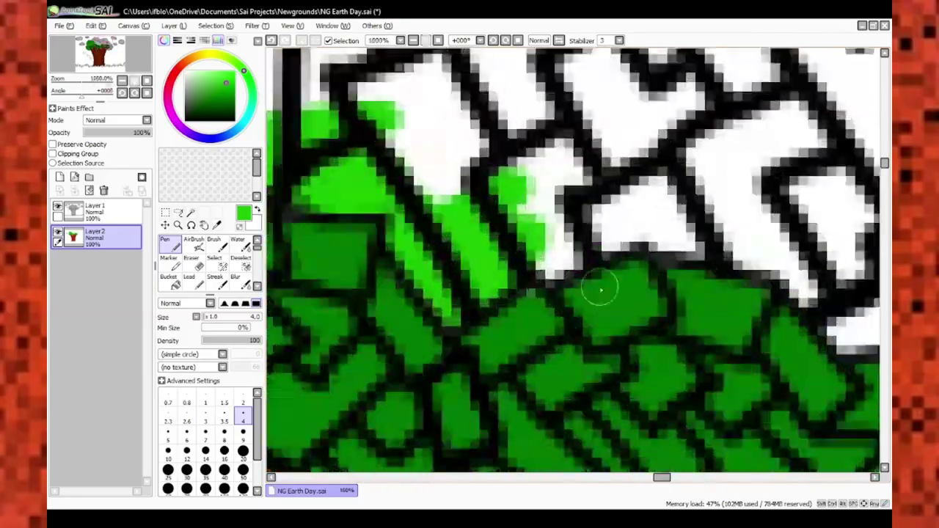
Fill the bricks down the outer right side of the rightmost dark green clump bright green
scroll(591, 246, "up", 1)
scroll(552, 181, "up", 1)
scroll(558, 221, "down", 3)
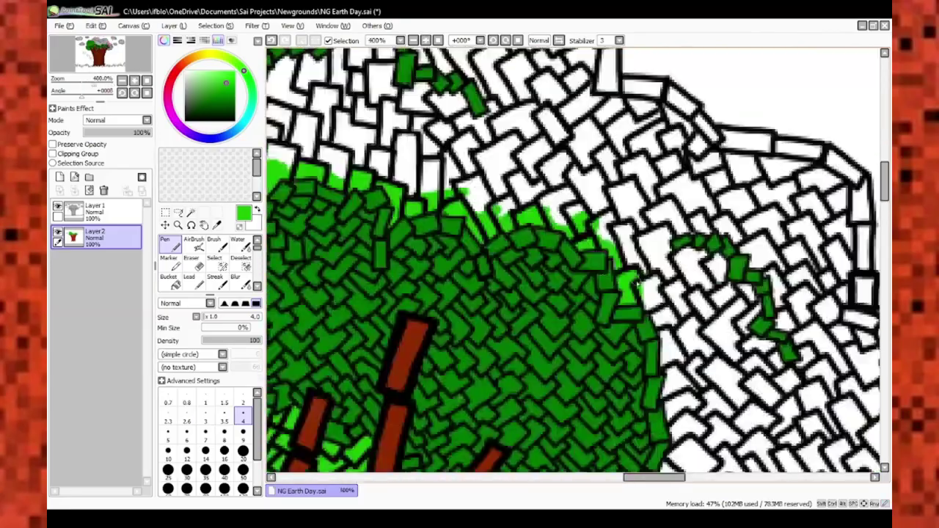
scroll(566, 367, "up", 3)
scroll(628, 383, "down", 1)
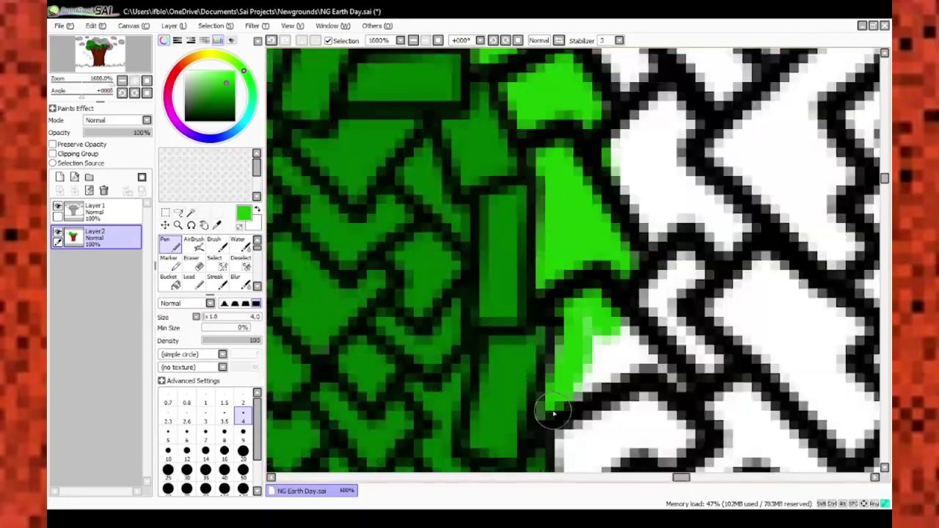
Fill the bricks around the rightmost dark green clump's lower right corner and underside bright green, towards the trunk
scroll(573, 338, "down", 3)
scroll(585, 290, "up", 3)
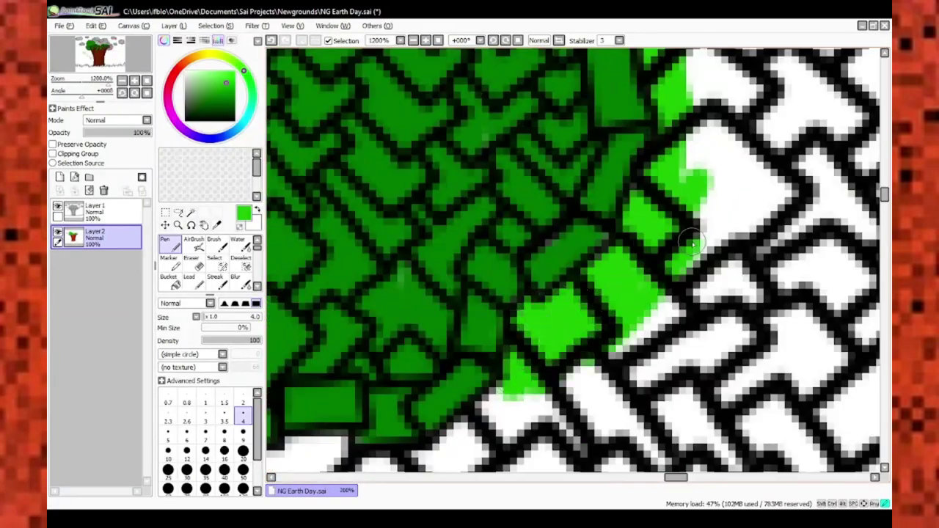
scroll(692, 244, "down", 2)
scroll(492, 255, "up", 1)
scroll(576, 275, "down", 3)
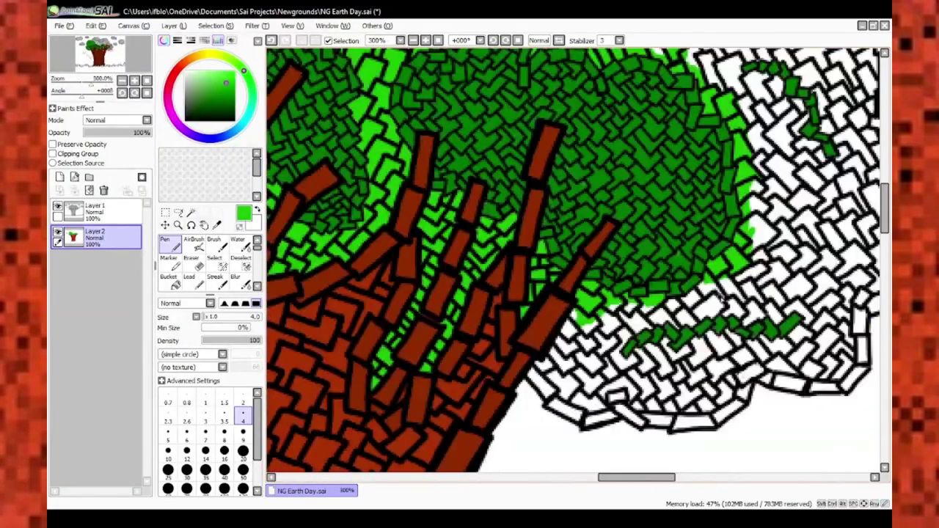
scroll(674, 271, "up", 3)
scroll(406, 263, "down", 4)
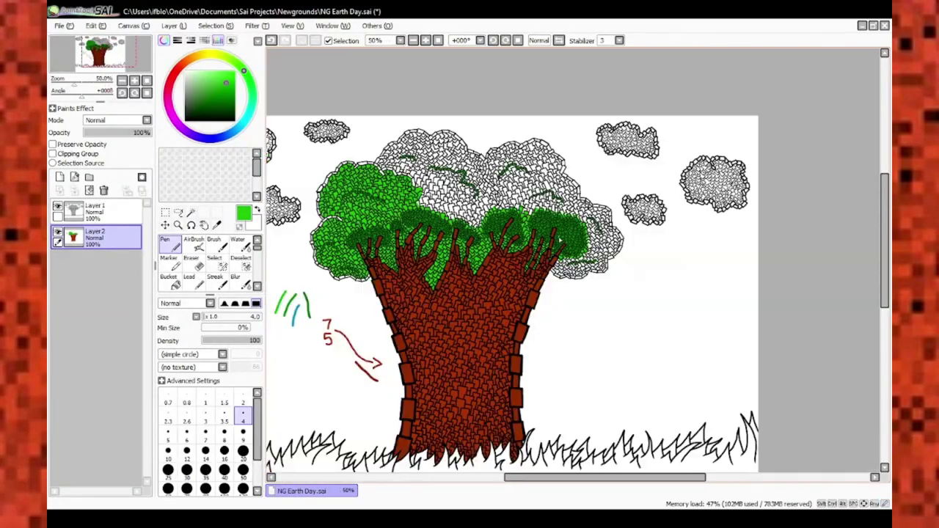
Fill the lower right lobe's bricks beside the trunk and below the dark green arc bright green, using Pen sizes 10 and 4
scroll(391, 156, "up", 4)
scroll(440, 221, "down", 2)
scroll(441, 221, "up", 3)
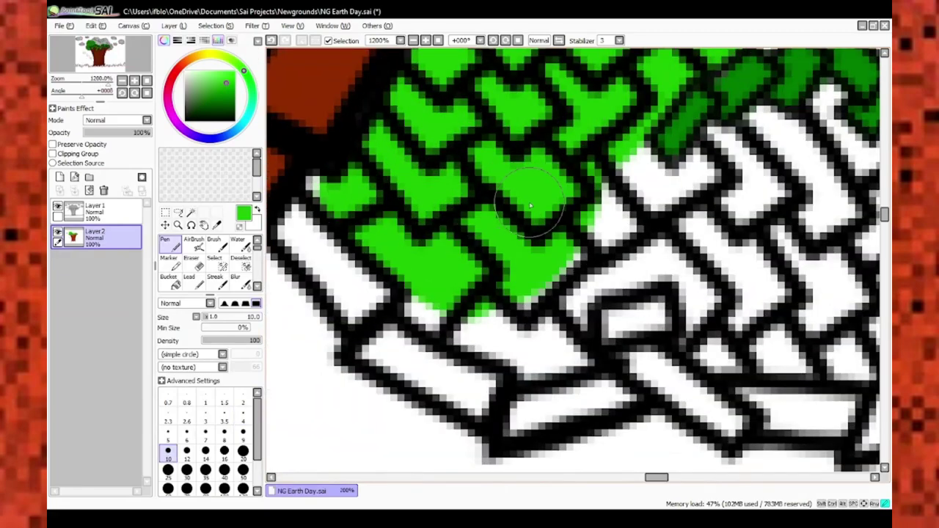
scroll(426, 206, "down", 1)
scroll(423, 204, "up", 1)
scroll(344, 211, "down", 4)
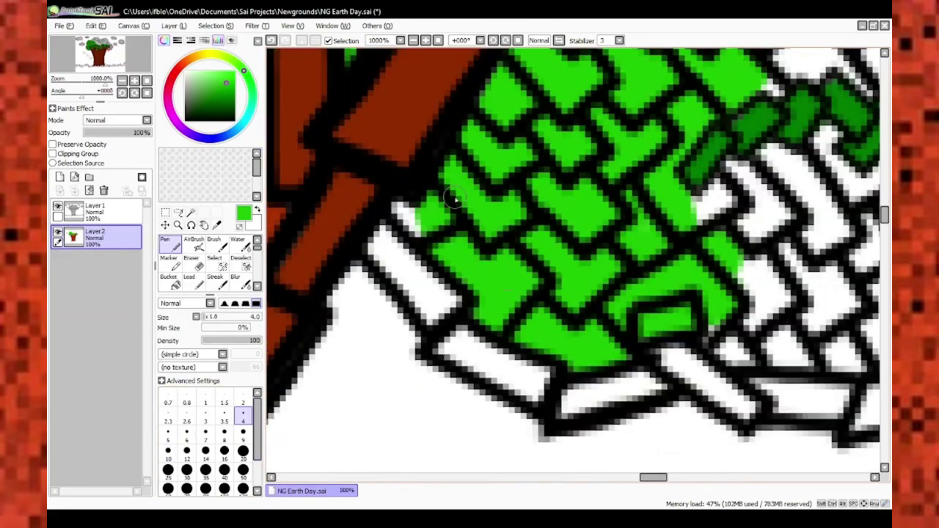
scroll(392, 220, "up", 4)
scroll(391, 219, "up", 2)
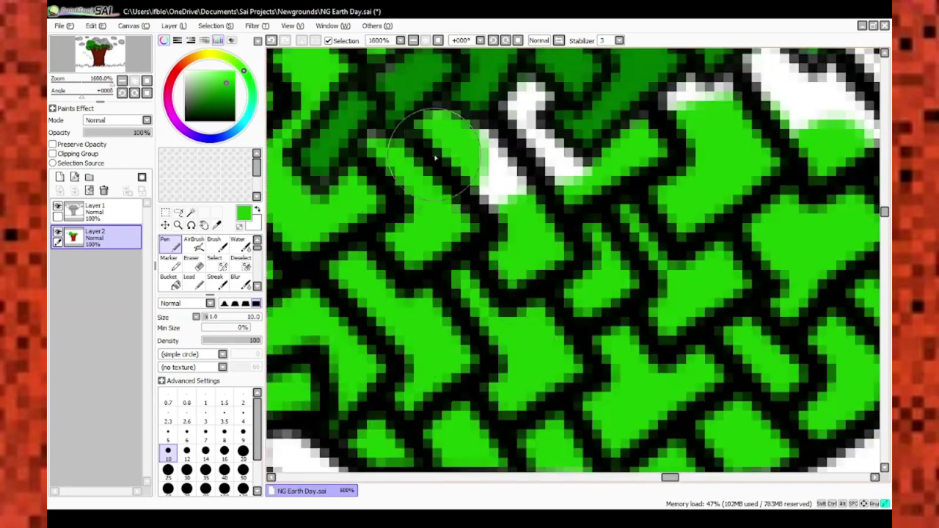
Set the Pen to size 5 and fill the bricks along the upper edge of the lower right dark green arc bright green
left_click(243, 402)
scroll(441, 294, "down", 3)
scroll(440, 294, "up", 3)
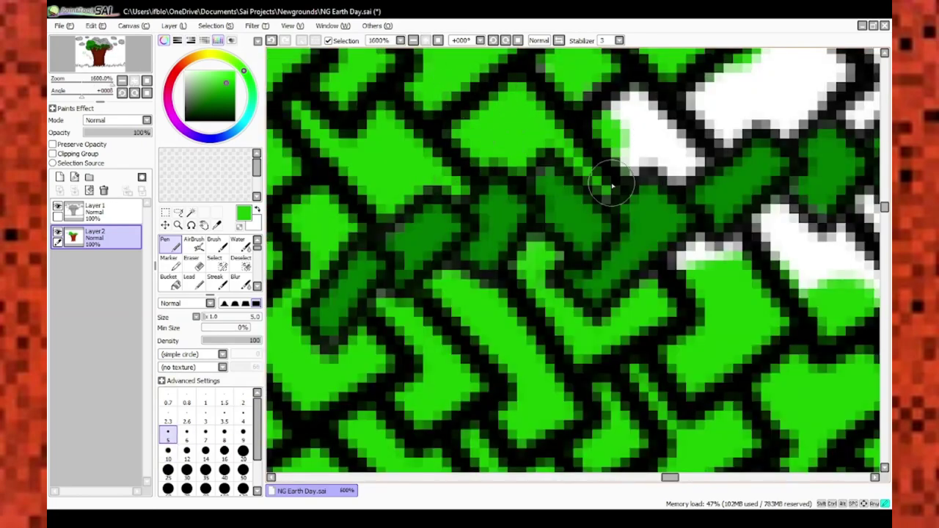
scroll(538, 210, "down", 2)
left_click_drag(664, 179, 734, 213)
scroll(734, 213, "up", 2)
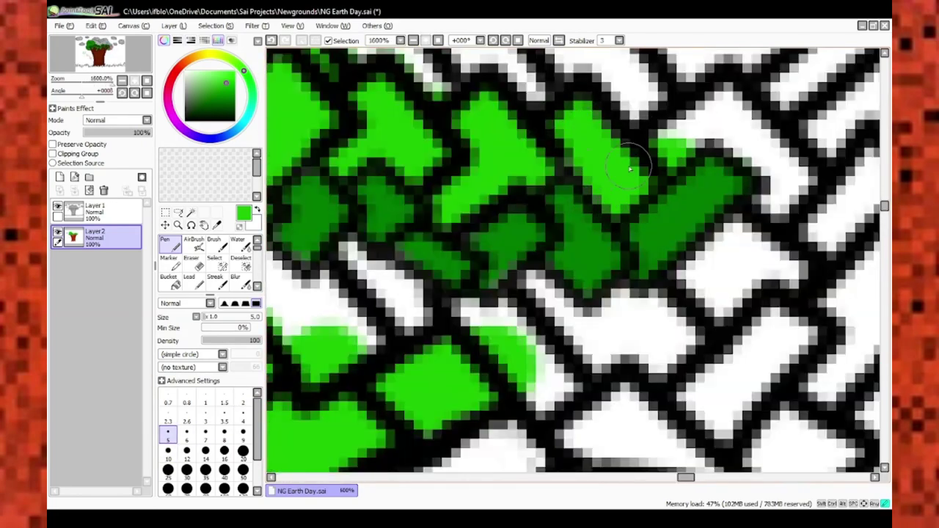
Fill the bricks around the right end of the lower right lobe's dark green arc and down to the lobe's bottom outline bright green
left_click_drag(734, 147, 697, 293)
mouse_move(675, 235)
left_mouse_down()
mouse_move(712, 247)
mouse_move(763, 206)
left_mouse_up()
scroll(763, 206, "down", 3)
scroll(411, 143, "up", 2)
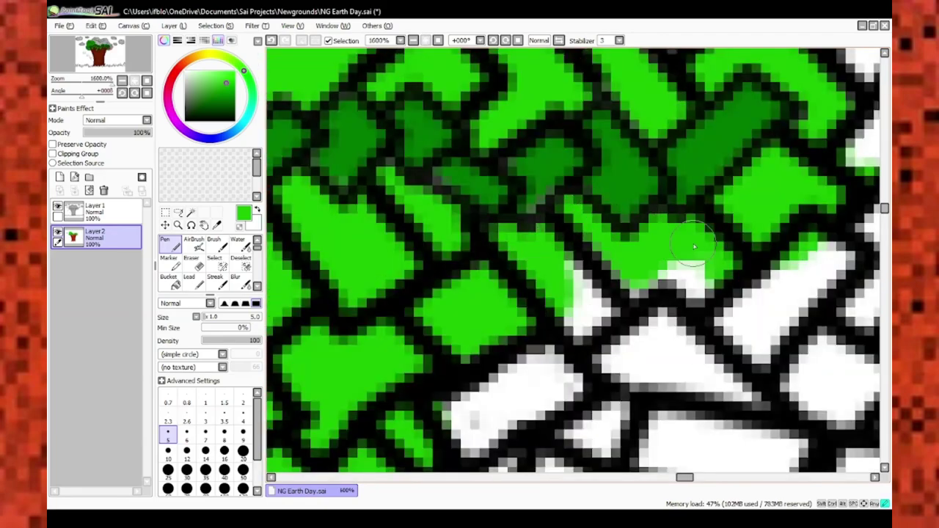
scroll(396, 268, "down", 1)
scroll(396, 268, "up", 4)
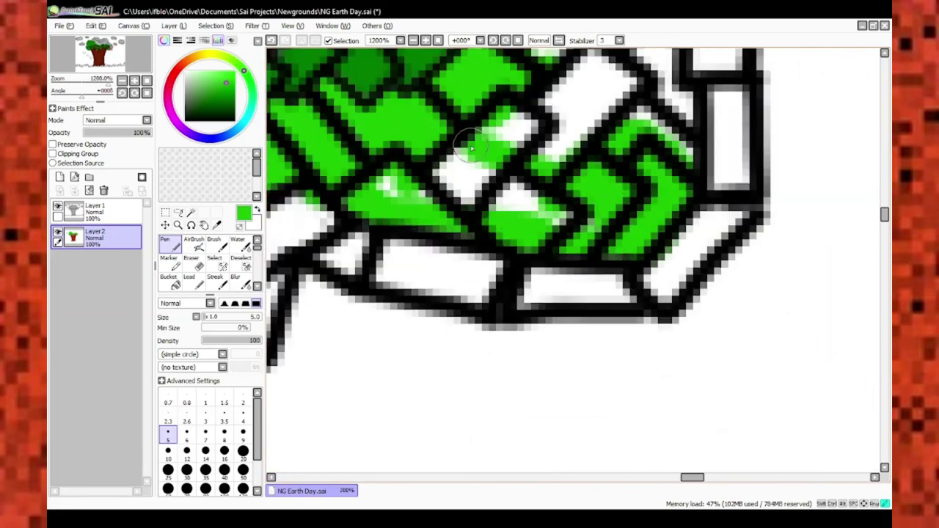
mouse_move(472, 149)
left_mouse_down()
mouse_move(588, 215)
mouse_move(690, 146)
left_mouse_up()
scroll(689, 146, "down", 5)
scroll(572, 260, "up", 1)
scroll(573, 260, "up", 2)
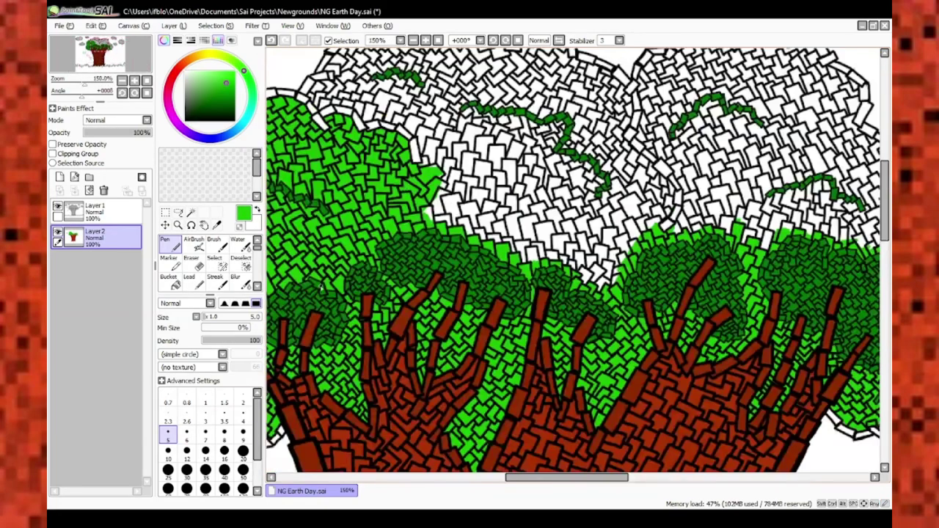
Set the Pen to size 12 and fill the bricks above the lower right arc and beside the rightmost dark green clump bright green
left_click(186, 451)
scroll(477, 183, "up", 3)
mouse_move(477, 169)
left_mouse_down()
mouse_move(690, 253)
mouse_move(675, 316)
left_mouse_up()
mouse_move(448, 147)
left_mouse_down()
mouse_move(478, 143)
mouse_move(727, 220)
mouse_move(734, 360)
left_mouse_up()
scroll(734, 360, "up", 1)
left_click_drag(558, 250, 734, 433)
mouse_move(792, 250)
left_mouse_down()
mouse_move(768, 199)
mouse_move(602, 103)
left_mouse_up()
scroll(601, 103, "down", 5)
scroll(587, 257, "up", 4)
mouse_move(705, 352)
left_mouse_down()
mouse_move(688, 310)
mouse_move(635, 308)
left_mouse_up()
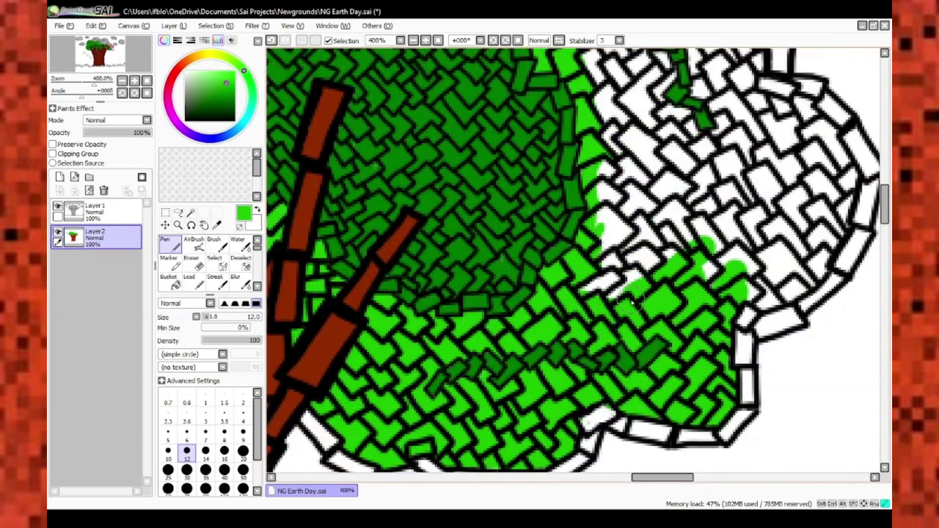
Fill the rest of the far right lobe bright green, from its outer outline up to the underside of the next small arc
mouse_move(601, 194)
left_mouse_down()
mouse_move(712, 195)
mouse_move(800, 288)
left_mouse_up()
mouse_move(804, 108)
left_mouse_down()
mouse_move(778, 250)
mouse_move(807, 213)
left_mouse_up()
scroll(807, 213, "down", 6)
scroll(547, 182, "up", 6)
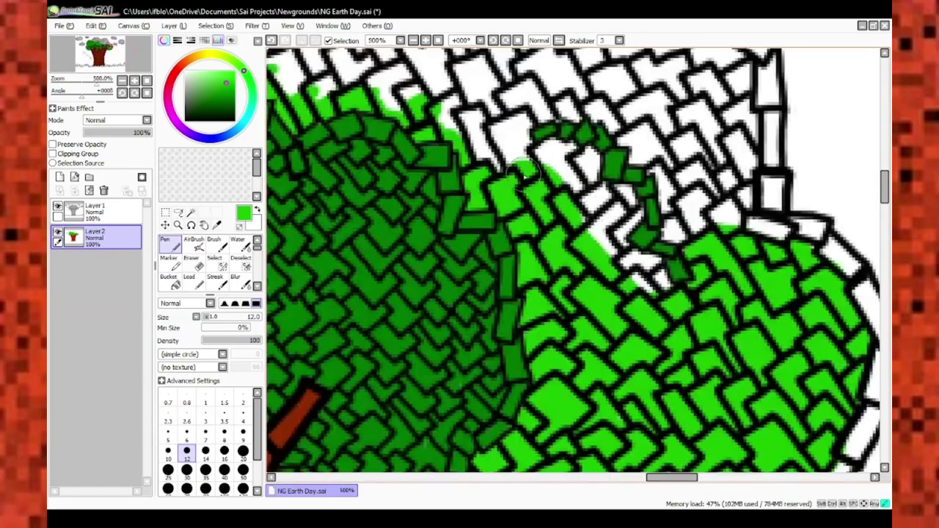
Set the Pen to size 5 and fill the bricks beside the lower, right-hand end of the far right lobe's small arc bright green
key("bracketleft")
key("bracketleft")
key("bracketleft")
key("bracketleft")
key("bracketleft")
key("bracketleft")
scroll(587, 220, "up", 2)
scroll(644, 220, "down", 2)
scroll(622, 272, "up", 2)
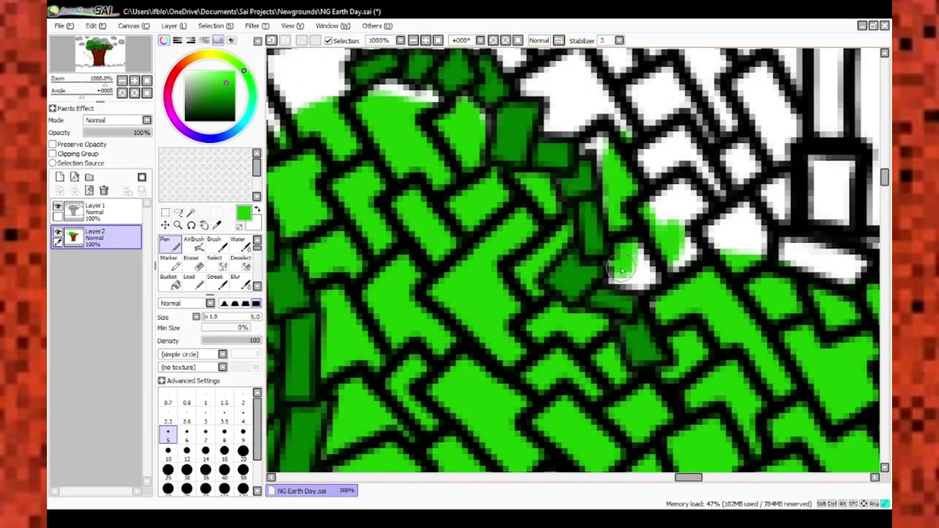
Fill the bricks above and just beneath the crest of the far right lobe's small arc bright green
scroll(590, 155, "down", 2)
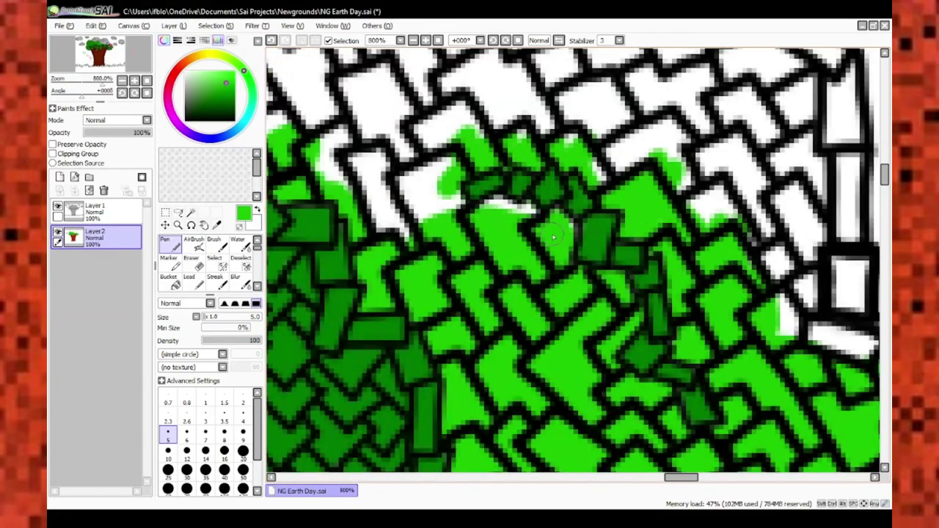
left_click_drag(542, 210, 506, 217)
scroll(554, 237, "down", 2)
left_click_drag(565, 190, 558, 250)
scroll(565, 220, "down", 2)
Set the Pen to size 10 and fill the bricks between the small arc and the far right lobe's upper outline bright green
scroll(514, 220, "up", 1)
key("bracketright")
key("bracketright")
mouse_move(337, 177)
left_mouse_down()
mouse_move(489, 228)
mouse_move(587, 191)
mouse_move(573, 162)
mouse_move(778, 271)
left_mouse_up()
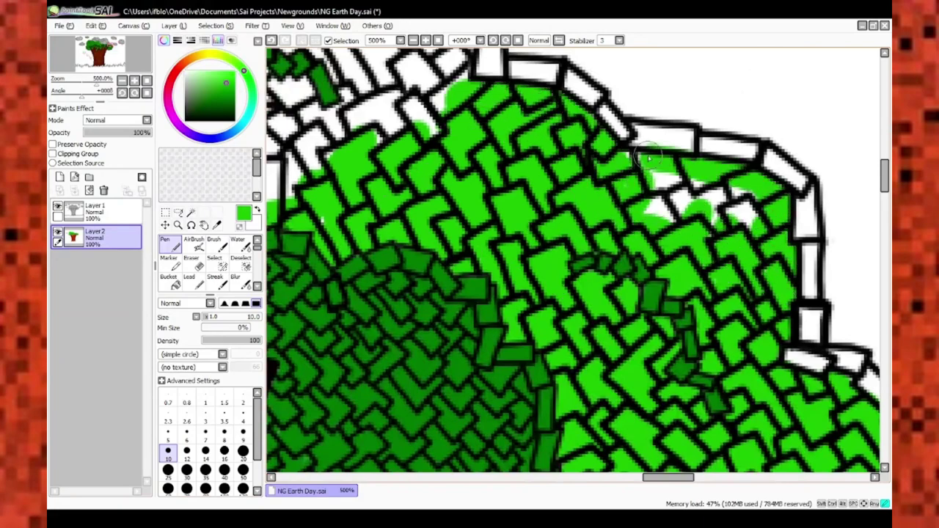
scroll(649, 156, "down", 2)
scroll(514, 220, "up", 2)
Fill the bricks above and between the two rightmost dark green clumps bright green
mouse_move(572, 293)
left_mouse_down()
mouse_move(316, 301)
mouse_move(455, 110)
left_mouse_up()
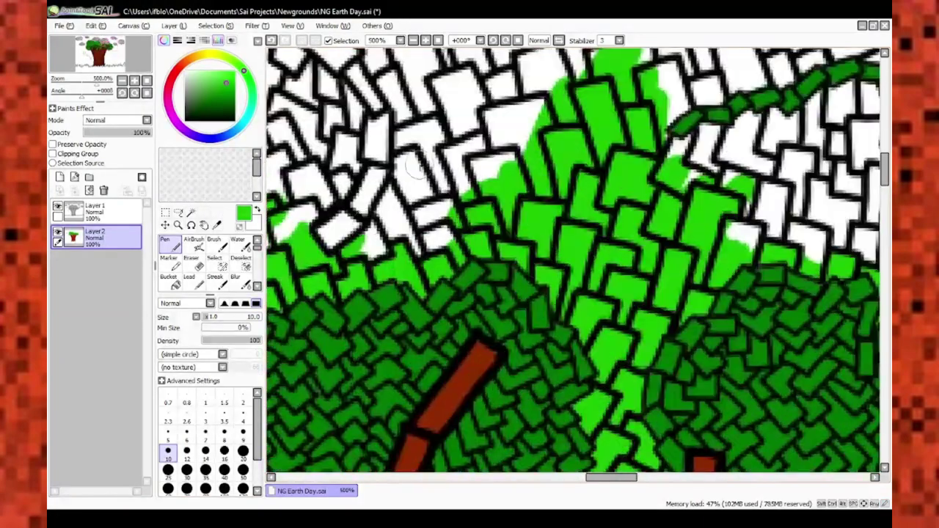
left_click_drag(415, 166, 543, 73)
scroll(573, 256, "down", 2)
scroll(573, 257, "up", 2)
mouse_move(367, 242)
left_mouse_down()
mouse_move(499, 161)
mouse_move(672, 228)
mouse_move(763, 323)
left_mouse_up()
scroll(763, 323, "down", 2)
scroll(528, 220, "up", 2)
mouse_move(528, 220)
left_mouse_down()
mouse_move(470, 147)
mouse_move(397, 183)
left_mouse_up()
With the Pen at size 4, touch up the upper right dome's lower arc in dark green and fill the bricks around its right end bright green
key("bracketleft")
key("bracketleft")
key("bracketleft")
key("bracketleft")
key("bracketleft")
scroll(433, 91, "up", 2)
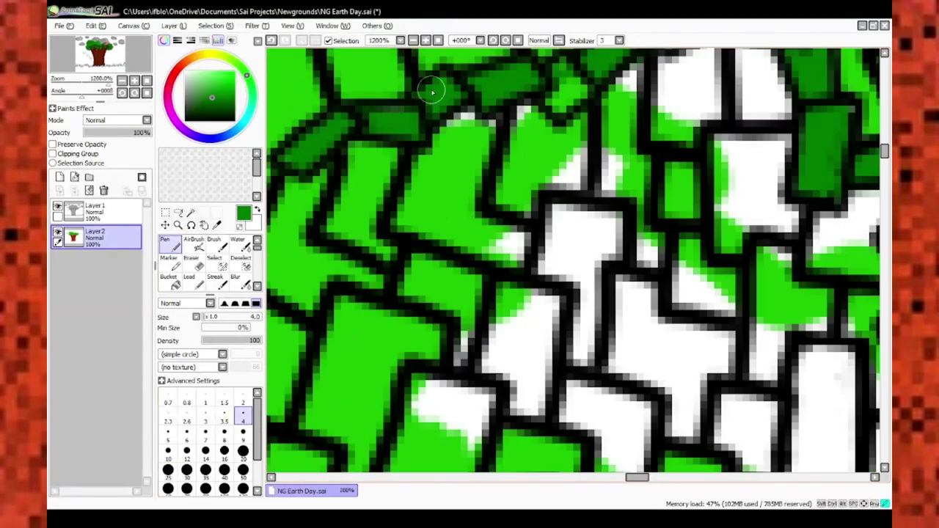
scroll(433, 92, "down", 2)
scroll(676, 254, "up", 3)
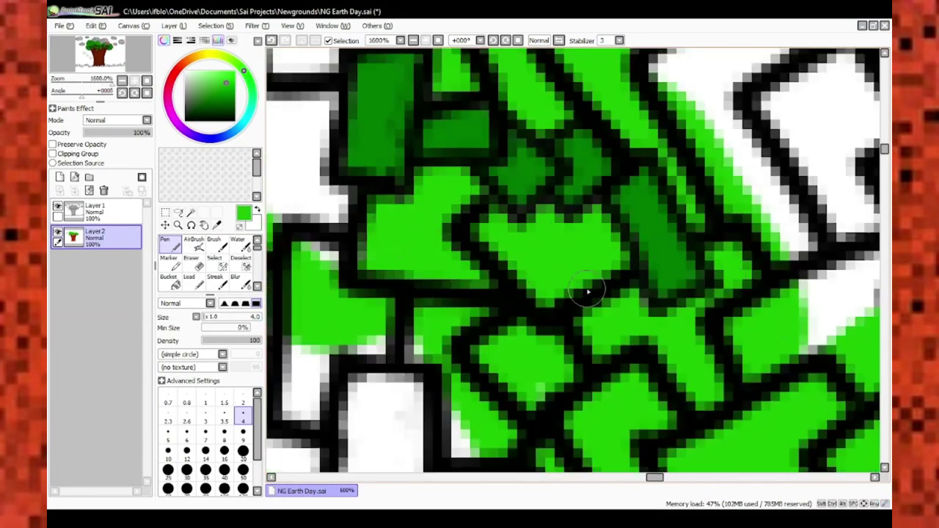
Fill the bricks along the upper edge and under the crest of the upper right dome's lower arc bright green
scroll(588, 293, "down", 2)
scroll(588, 293, "up", 2)
mouse_move(506, 242)
left_mouse_down()
mouse_move(465, 330)
mouse_move(382, 177)
left_mouse_up()
scroll(481, 281, "down", 2)
scroll(480, 282, "up", 2)
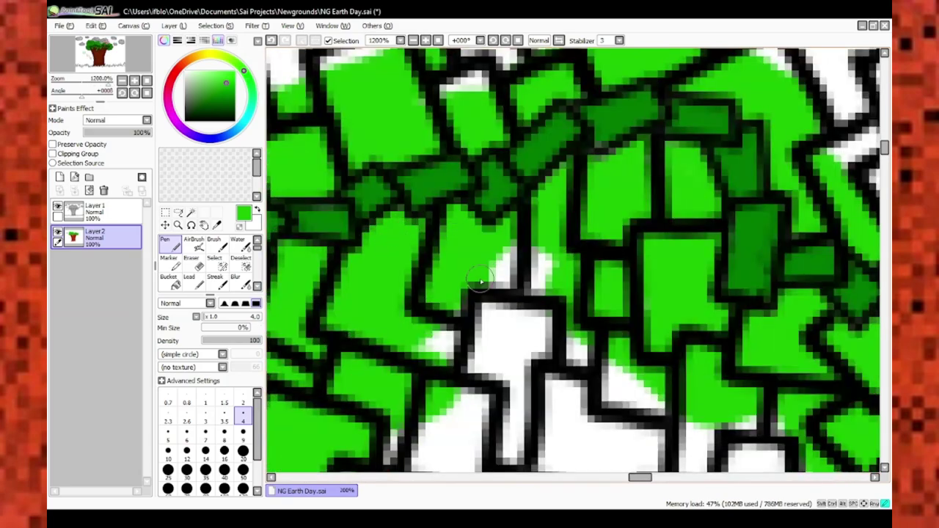
scroll(480, 282, "down", 2)
scroll(481, 282, "up", 2)
Set the Pen to size 10 and fill the remaining bricks between the dome's lower arc and the dark green clumps bright green
key("bracketright")
key("bracketright")
key("bracketright")
key("bracketright")
key("bracketright")
key("bracketright")
left_click_drag(477, 323, 683, 367)
scroll(512, 184, "up", 1)
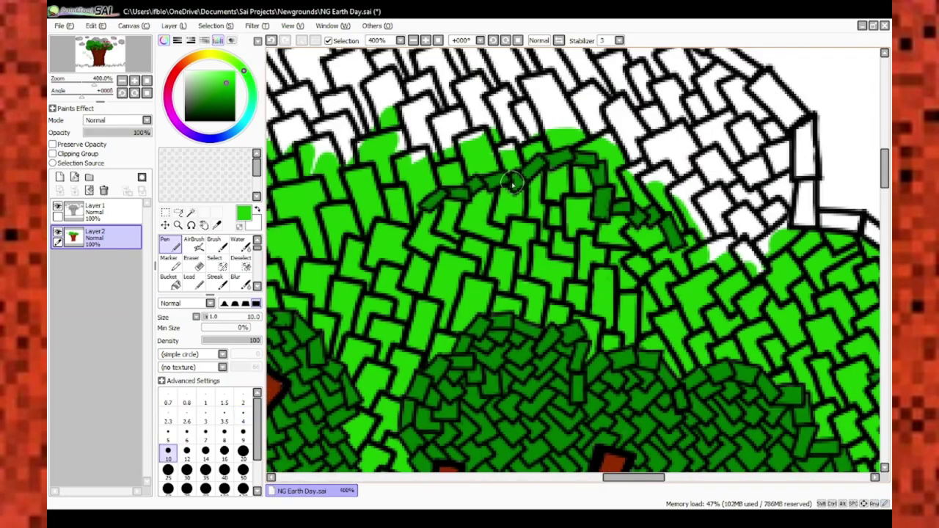
scroll(512, 184, "down", 1)
scroll(532, 186, "up", 1)
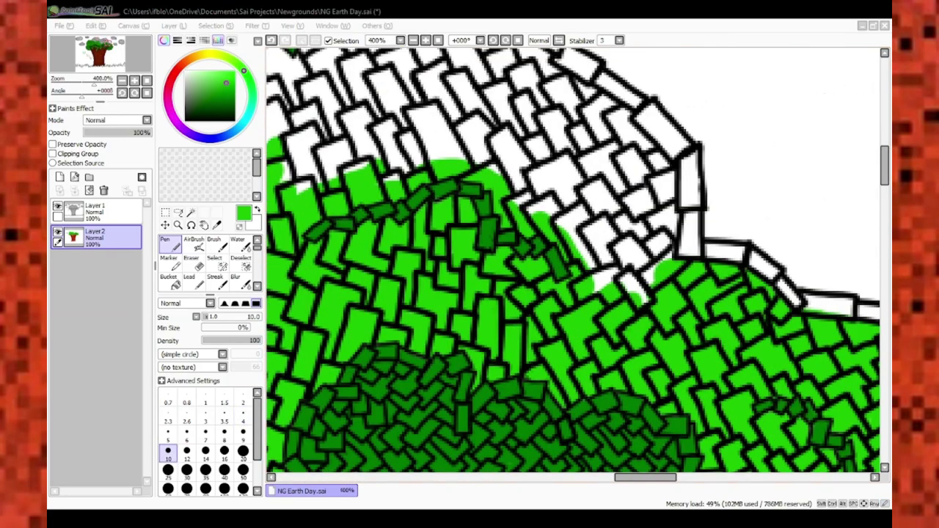
Fill the bricks between the lower arc and the upper right dome's right outline bright green
scroll(573, 264, "up", 2)
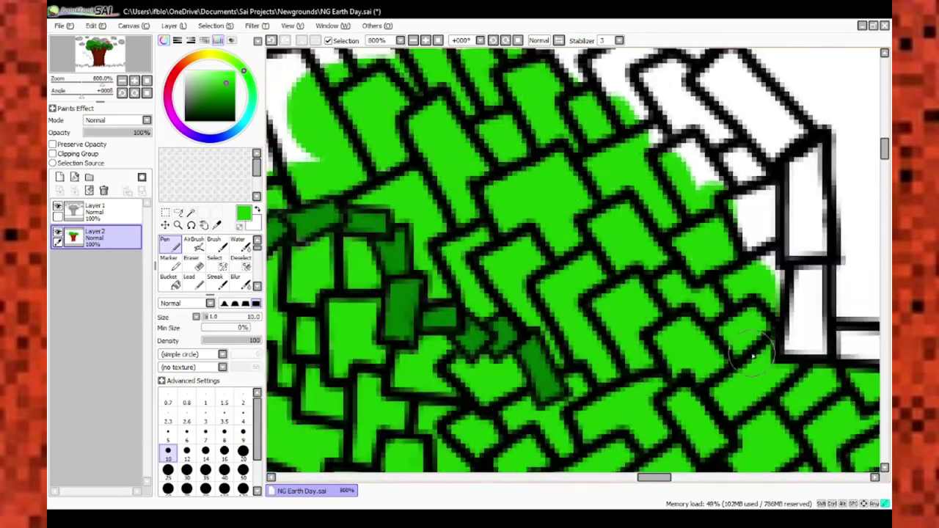
scroll(754, 355, "down", 4)
scroll(587, 206, "up", 3)
mouse_move(587, 206)
left_mouse_down()
mouse_move(573, 125)
mouse_move(455, 140)
mouse_move(499, 105)
left_mouse_up()
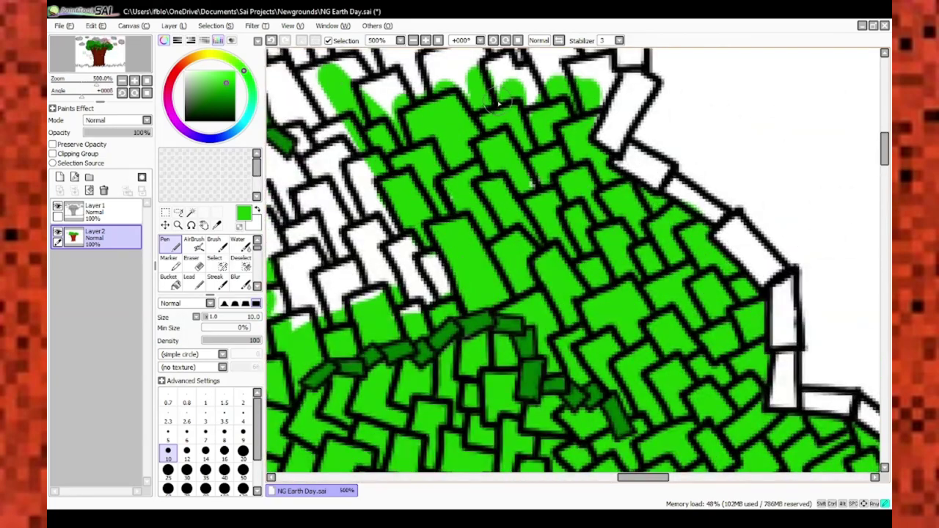
scroll(498, 102, "down", 1)
scroll(506, 105, "up", 1)
mouse_move(827, 268)
left_mouse_down()
mouse_move(804, 294)
mouse_move(681, 243)
mouse_move(571, 155)
mouse_move(534, 189)
mouse_move(593, 185)
mouse_move(527, 243)
mouse_move(664, 354)
mouse_move(639, 341)
left_mouse_up()
Fill the bricks left of the lower arc, up to the underside of the upper right dome's upper arc, bright green
scroll(639, 341, "down", 4)
scroll(569, 310, "up", 4)
left_click_drag(598, 287, 675, 411)
scroll(675, 411, "down", 1)
mouse_move(690, 338)
left_mouse_down()
mouse_move(734, 250)
mouse_move(752, 285)
mouse_move(800, 235)
left_mouse_up()
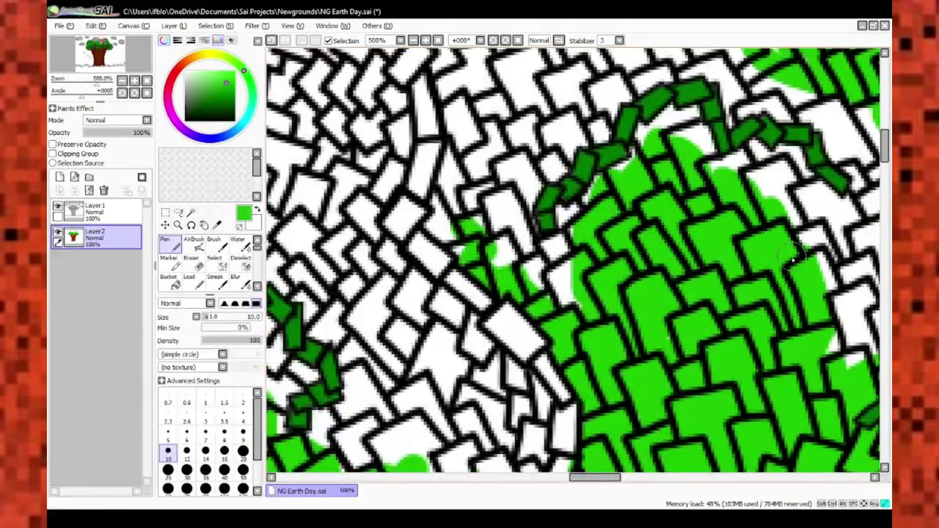
Fill the bricks along the upper right dome's left outline and across its top, above the upper arc, bright green
scroll(800, 235, "right", 2)
mouse_move(638, 331)
left_mouse_down()
mouse_move(697, 250)
mouse_move(675, 169)
left_mouse_up()
scroll(675, 169, "down", 4)
scroll(565, 128, "up", 4)
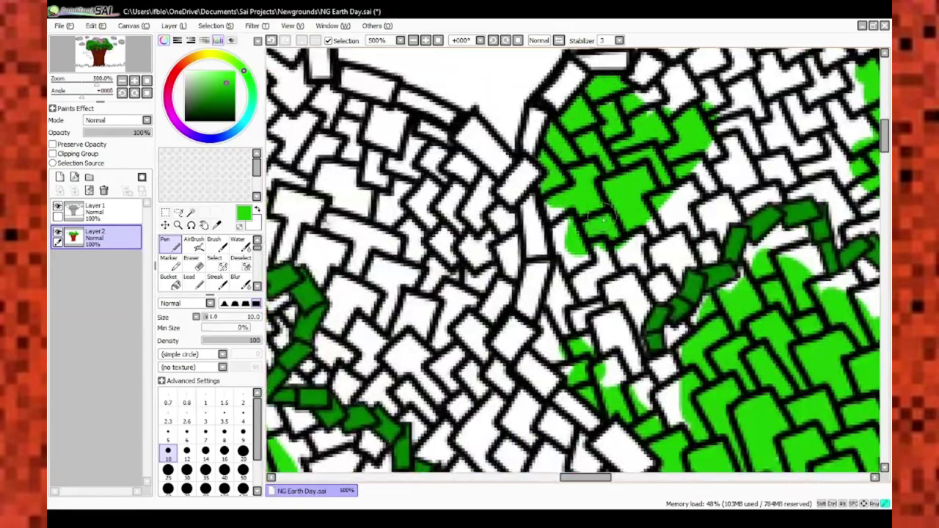
scroll(601, 220, "up", 3)
mouse_move(624, 103)
left_mouse_down()
mouse_move(734, 309)
mouse_move(857, 353)
mouse_move(808, 397)
left_mouse_up()
scroll(734, 308, "down", 1)
scroll(808, 397, "down", 3)
Set the Pen to size 5 and fill the bricks above the left half of the dome's upper arc bright green
key("[")
key("[")
key("[")
key("[")
key("[")
scroll(557, 279, "up", 4)
left_click_drag(440, 249, 396, 397)
left_click_drag(544, 316, 528, 441)
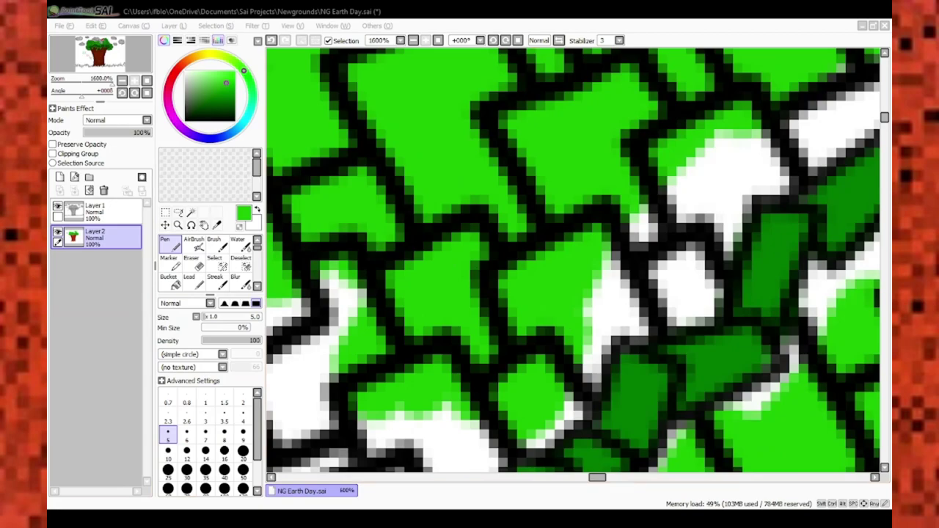
Set the Pen to size 4 and fill the slivers along the upper edge of the dome's upper arc bright green
key("[")
scroll(464, 242, "down", 3)
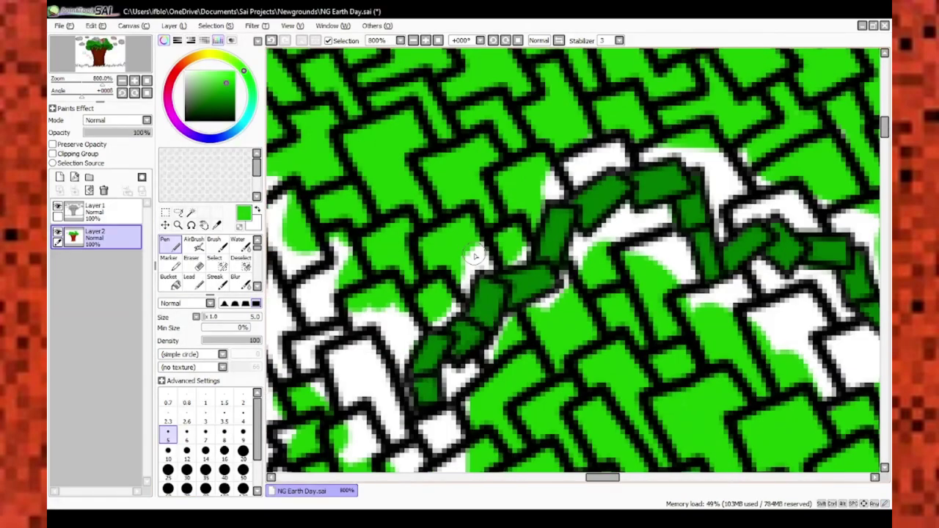
scroll(464, 230, "up", 3)
scroll(579, 144, "down", 3)
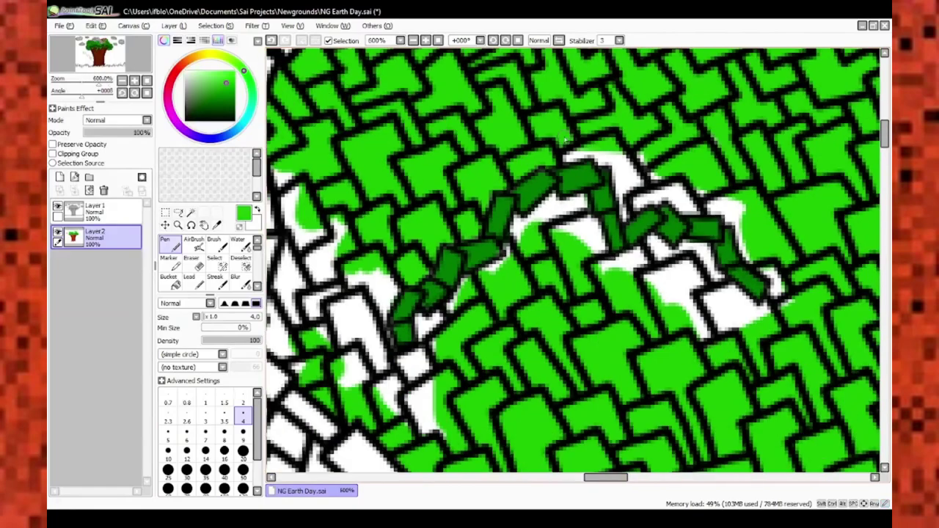
scroll(494, 150, "up", 3)
left_click_drag(565, 293, 505, 140)
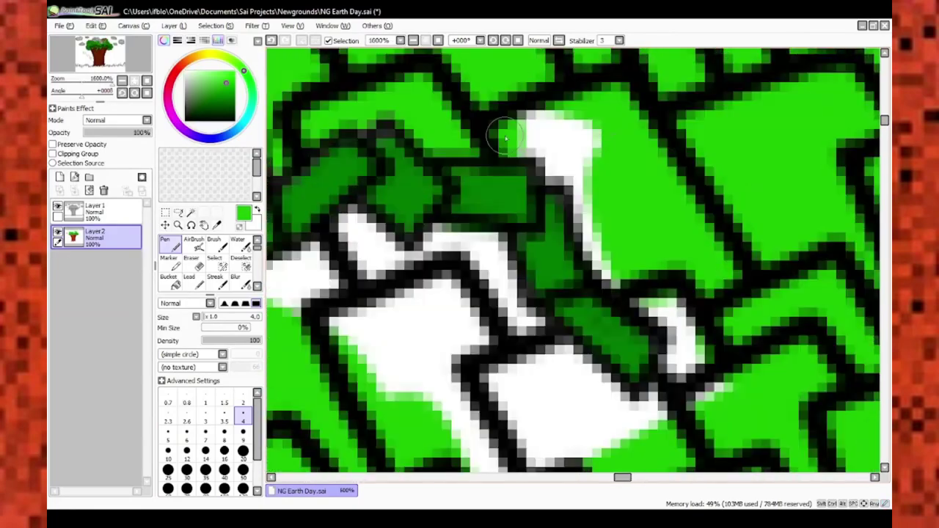
Fill the bricks around the right end and along the underside of the dome's upper arc bright green
scroll(645, 289, "down", 3)
scroll(545, 202, "up", 3)
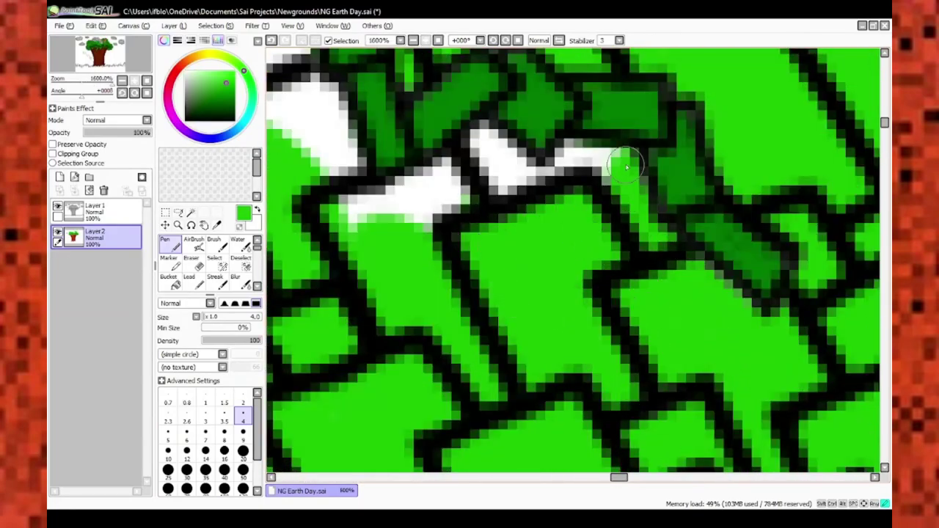
scroll(461, 167, "down", 3)
scroll(461, 167, "up", 3)
scroll(658, 112, "down", 1)
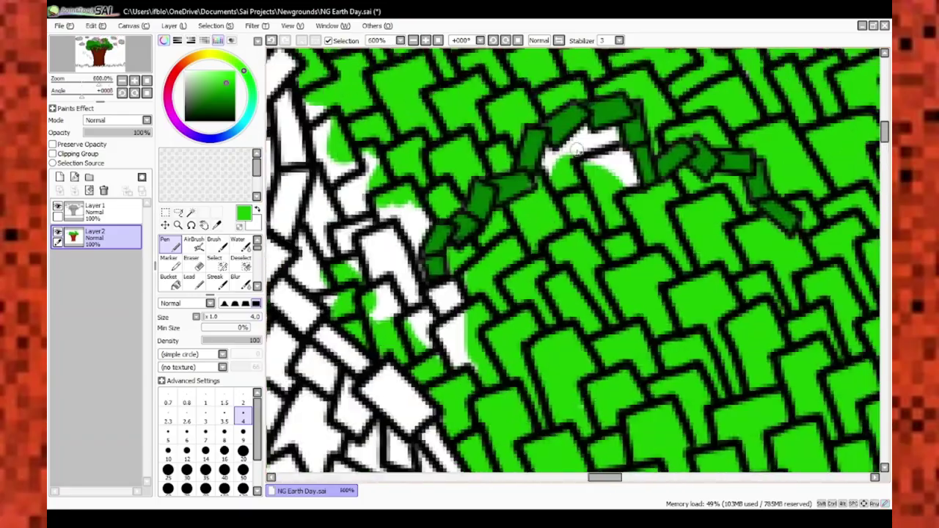
Set the Pen to size 10 and fill the bricks between the upper arc's left end and the dome's left boundary bright green
scroll(658, 112, "up", 1)
scroll(659, 113, "up", 1)
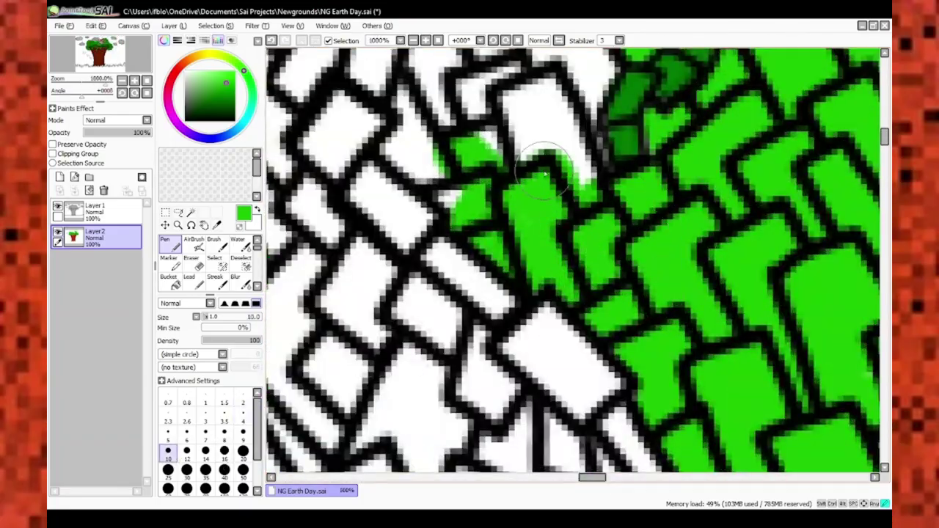
scroll(545, 167, "down", 3)
Fill the bricks below the left dome's small arc, above the neighbouring lobe's outline, bright green
scroll(648, 288, "up", 2)
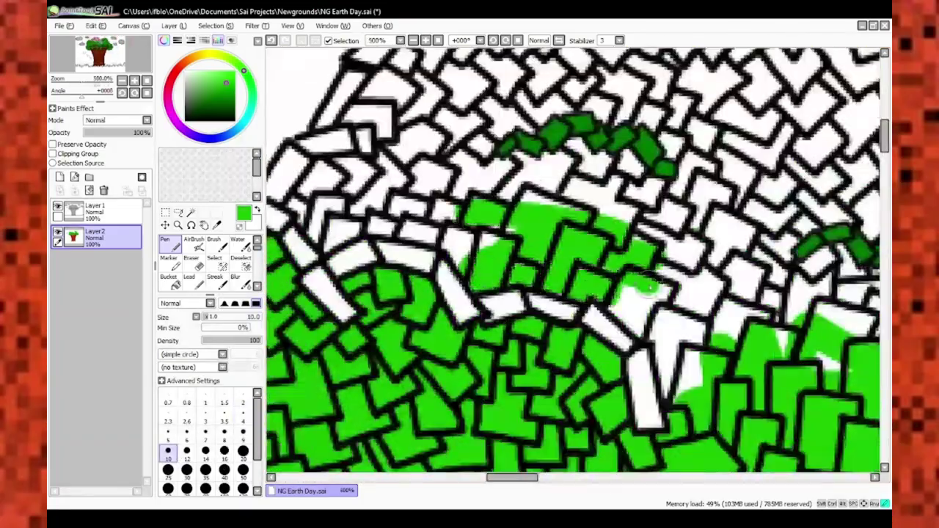
left_click_drag(650, 288, 741, 279)
scroll(649, 287, "down", 2)
Fill the bricks along the left dome's left outline and across to the underside of its small arc bright green
scroll(650, 288, "up", 3)
left_click_drag(411, 221, 527, 115)
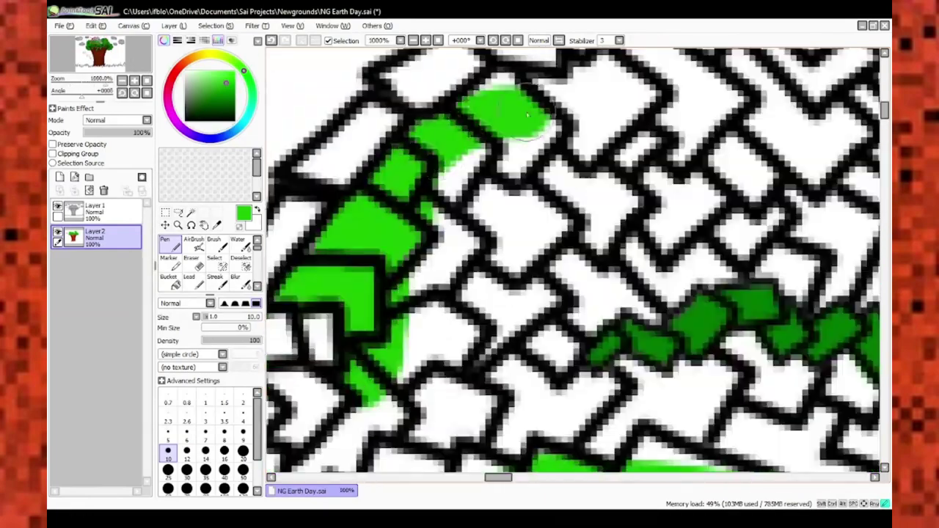
scroll(527, 115, "down", 2)
left_click_drag(397, 264, 470, 330)
left_click_drag(344, 250, 441, 397)
scroll(523, 317, "down", 2)
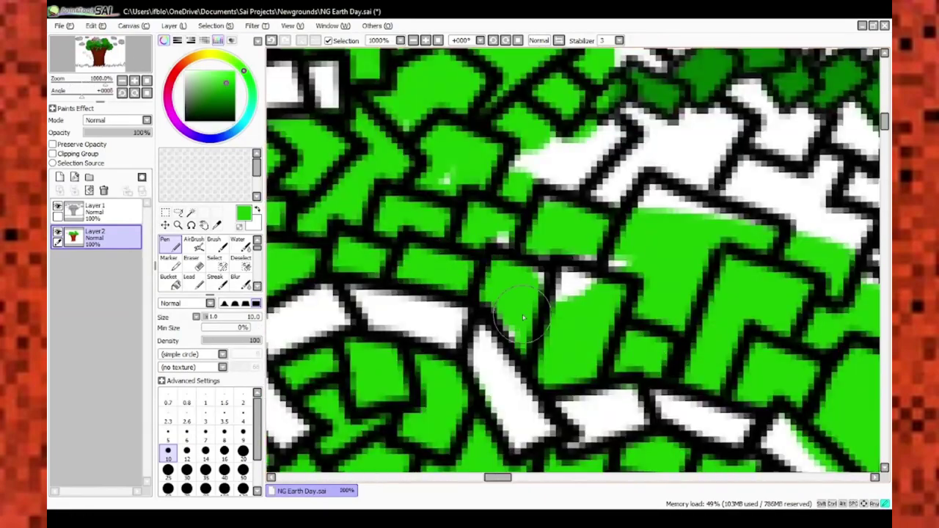
scroll(457, 248, "down", 2)
scroll(526, 214, "down", 2)
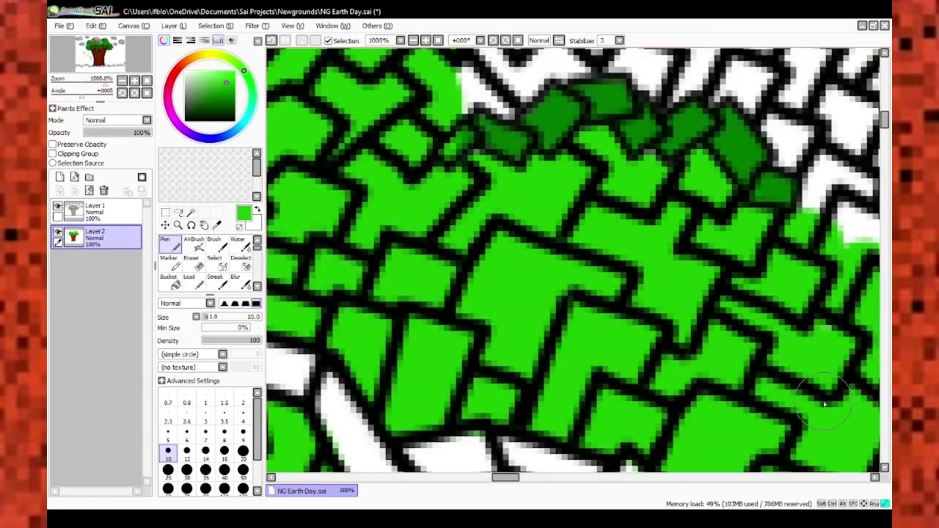
Fill the small bricks at the left end of the left dome's small arc bright green with the Pen at size 4
left_click(243, 416)
scroll(558, 252, "up", 1)
scroll(558, 252, "down", 5)
left_click(168, 450)
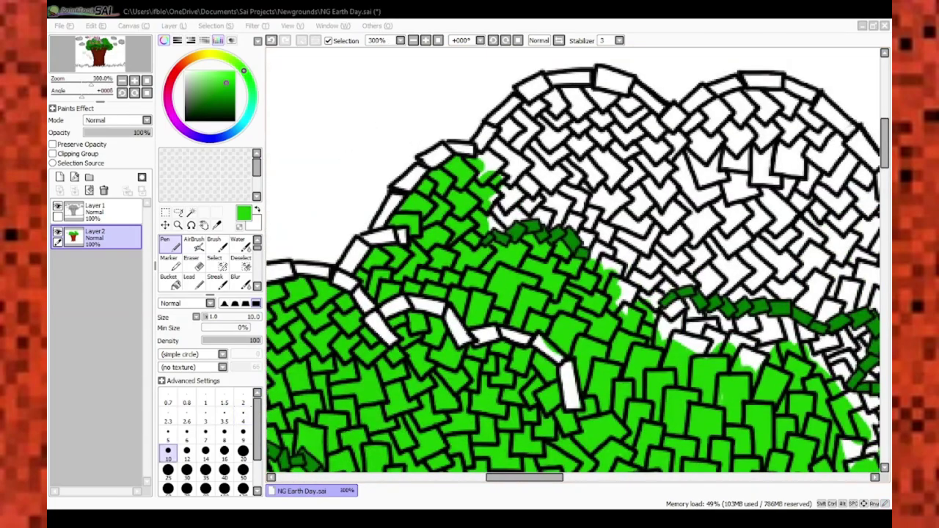
Fill the bricks above and to the right of the left dome's small arc bright green with the Pen at size 10
scroll(405, 310, "up", 2)
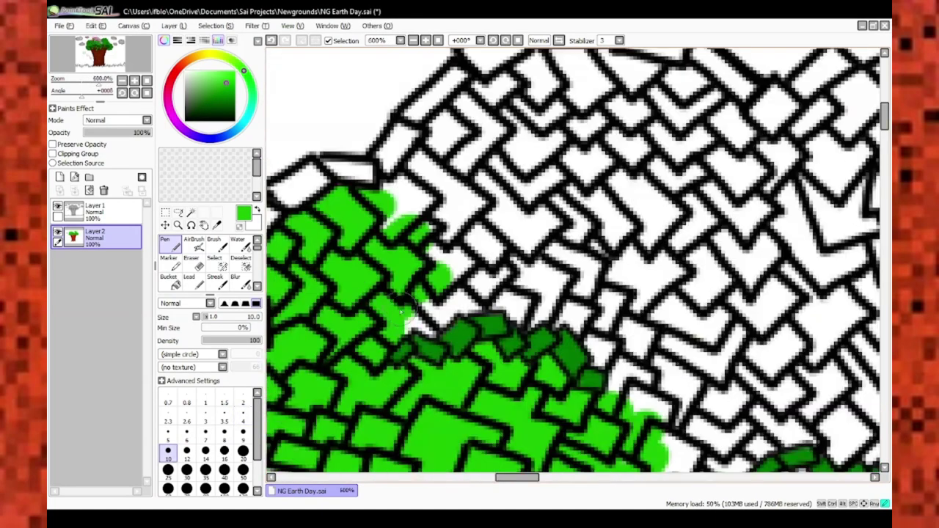
mouse_move(477, 204)
left_mouse_down()
mouse_move(536, 121)
mouse_move(617, 96)
left_mouse_up()
scroll(514, 147, "up", 2)
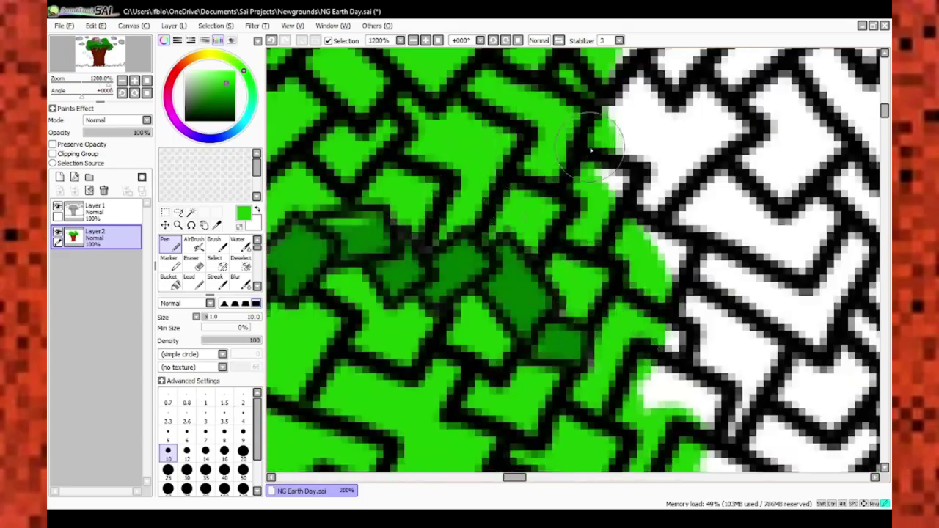
scroll(540, 199, "up", 1)
left_click(242, 402)
scroll(539, 199, "down", 3)
Fill the bricks between the left dome's small arc and the middle dome's crest bright green with the Pen at size 10
left_click(168, 451)
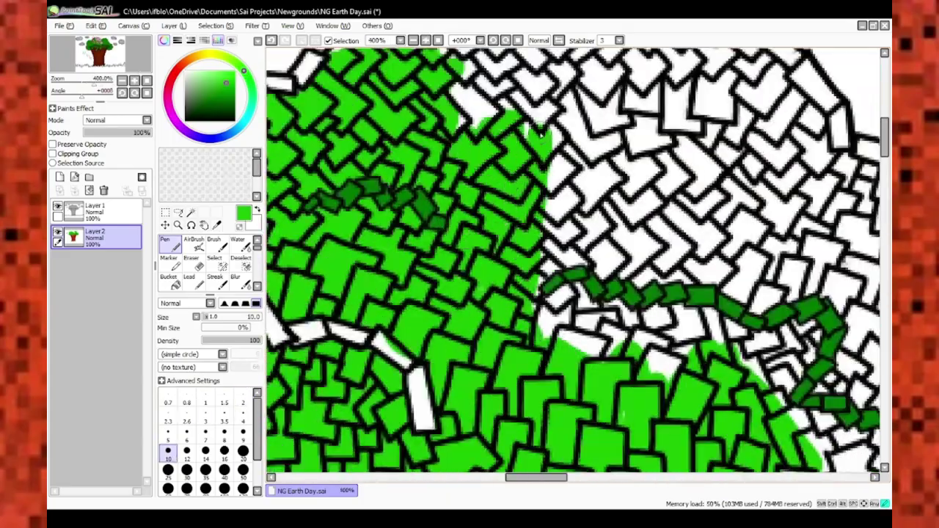
scroll(541, 135, "up", 1)
left_click_drag(338, 95, 463, 55)
left_click_drag(514, 96, 617, 85)
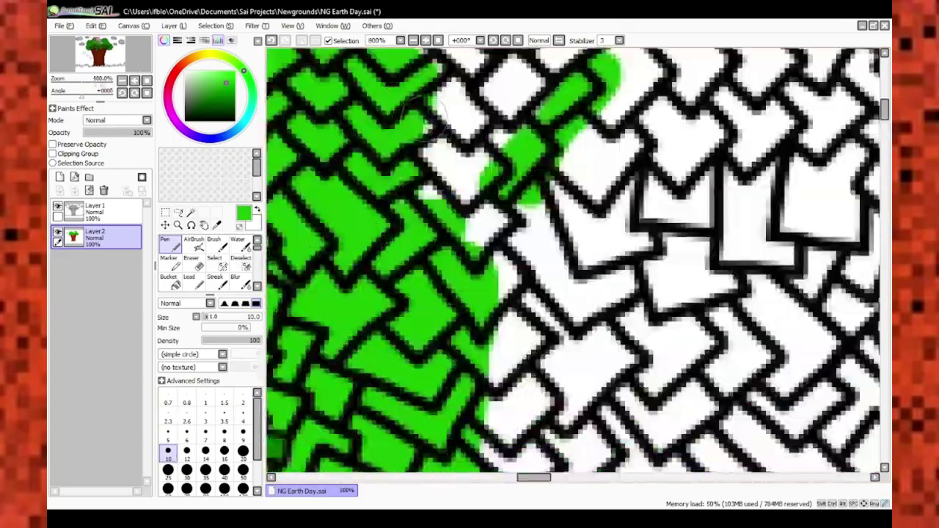
scroll(426, 129, "down", 2)
mouse_move(528, 169)
left_mouse_down()
mouse_move(646, 220)
mouse_move(623, 411)
mouse_move(529, 411)
left_mouse_up()
scroll(552, 176, "up", 2)
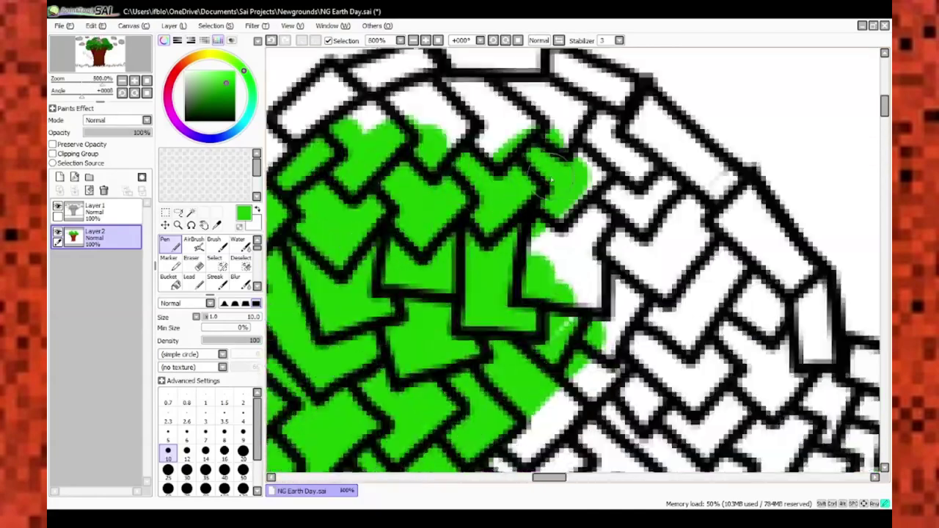
Fill the bricks down the middle dome's right shoulder and below its sloping right outline bright green
scroll(561, 180, "down", 1)
left_click_drag(617, 183, 580, 367)
scroll(552, 203, "up", 1)
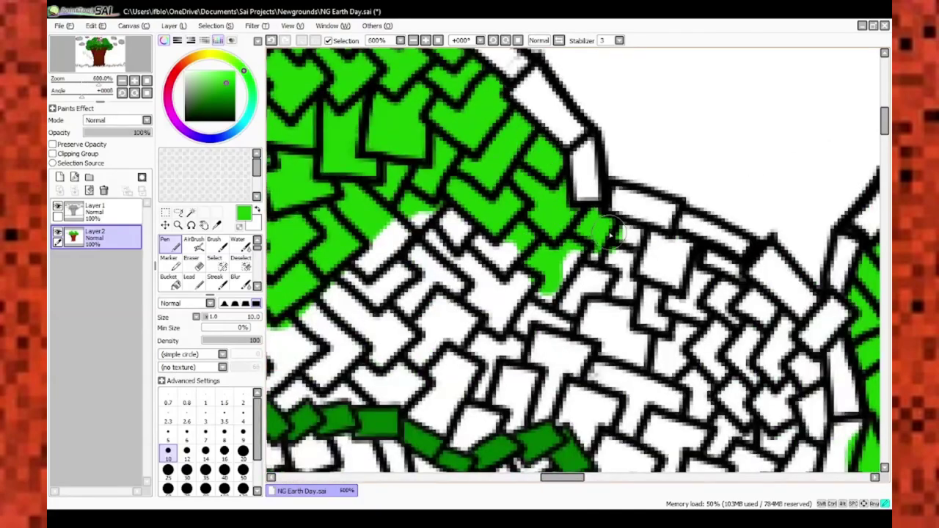
mouse_move(611, 233)
left_mouse_down()
mouse_move(729, 274)
mouse_move(673, 337)
mouse_move(742, 375)
left_mouse_up()
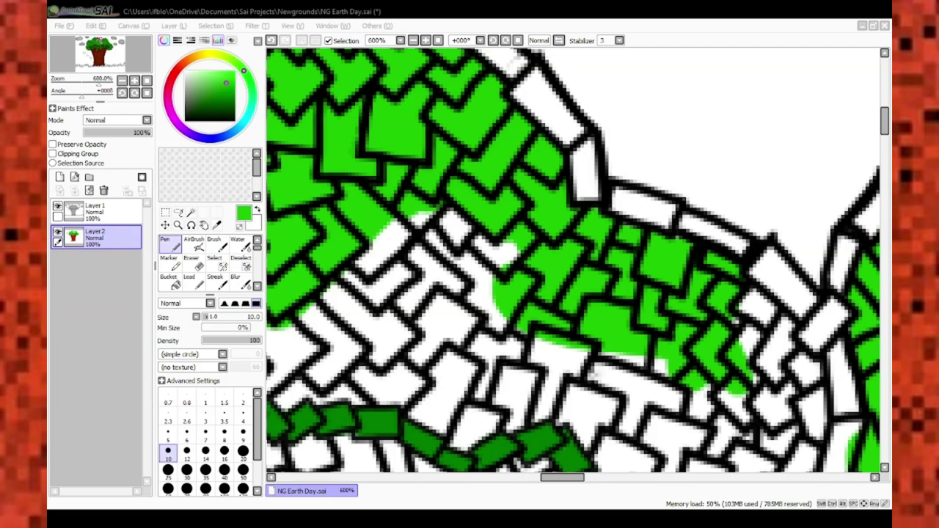
Fill the bricks between the long dark green arc and the neighbouring right dome's inner outline bright green
scroll(540, 220, "down", 1)
scroll(539, 220, "up", 1)
mouse_move(705, 265)
left_mouse_down()
mouse_move(683, 353)
mouse_move(543, 323)
left_mouse_up()
scroll(543, 323, "down", 1)
mouse_move(580, 242)
left_mouse_down()
mouse_move(443, 226)
mouse_move(572, 367)
left_mouse_up()
scroll(573, 367, "down", 1)
scroll(572, 367, "up", 1)
mouse_move(690, 337)
left_mouse_down()
mouse_move(580, 147)
mouse_move(539, 394)
left_mouse_up()
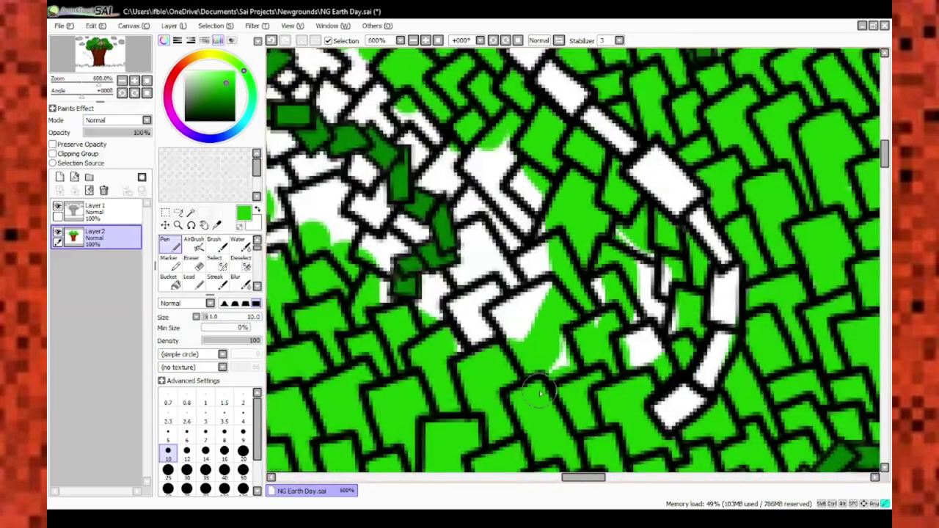
Fill the larger white bricks around the long arc's lower end and beneath its left end bright green
left_click_drag(646, 264, 455, 308)
left_click_drag(506, 140, 470, 279)
scroll(470, 279, "down", 1)
left_click_drag(514, 191, 440, 264)
scroll(440, 264, "down", 1)
left_click_drag(418, 147, 344, 125)
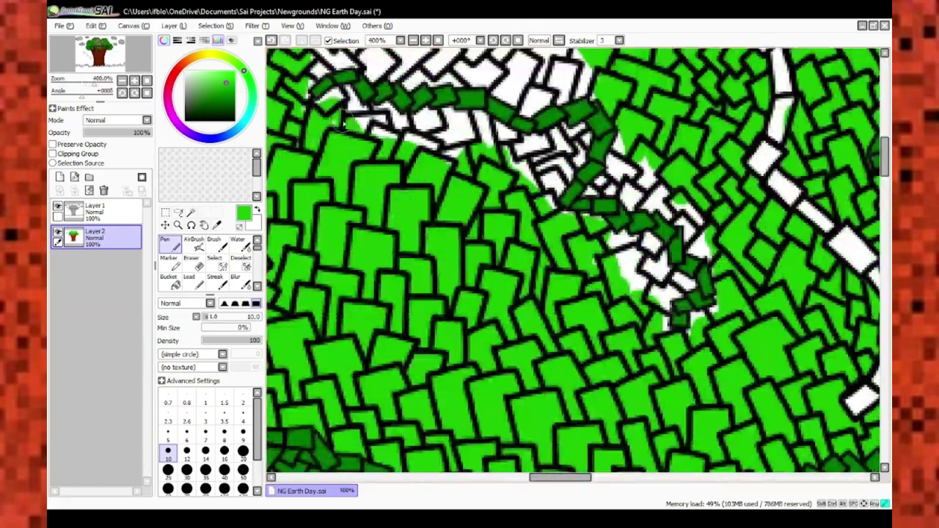
Fill the small bricks around the long arc's lower end bright green with the Pen at size 4
scroll(538, 193, "up", 4)
key("bracketleft")
key("bracketleft")
key("bracketleft")
key("bracketleft")
key("bracketleft")
key("bracketleft")
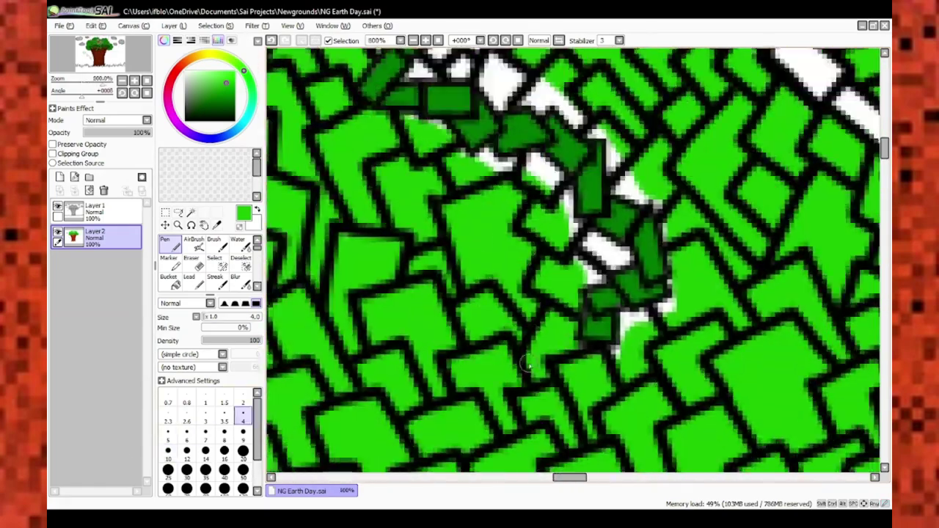
left_click_drag(616, 103, 538, 235)
left_click(332, 125, "alt")
scroll(332, 125, "up", 1)
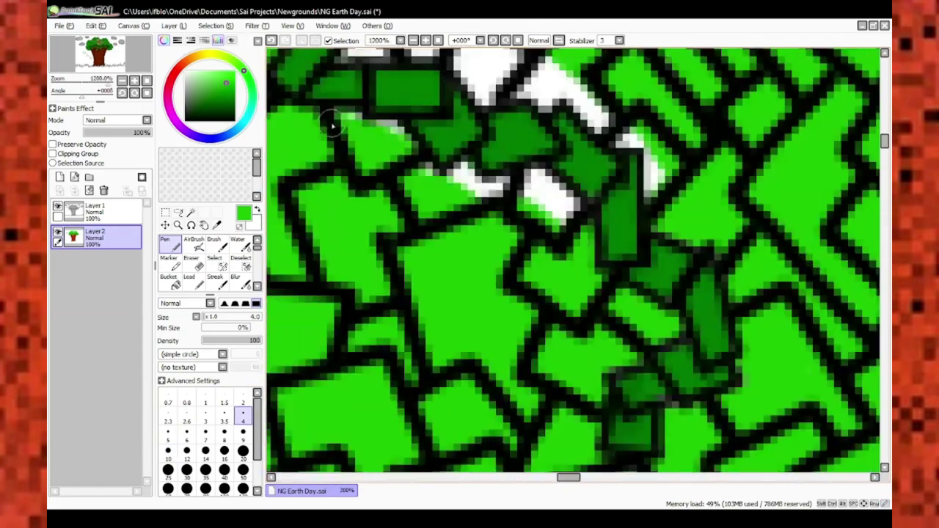
Fill the small bricks along both sides of the long arc's middle bend bright green
left_click_drag(525, 132, 517, 198)
left_click_drag(440, 117, 507, 187)
left_click_drag(455, 162, 529, 242)
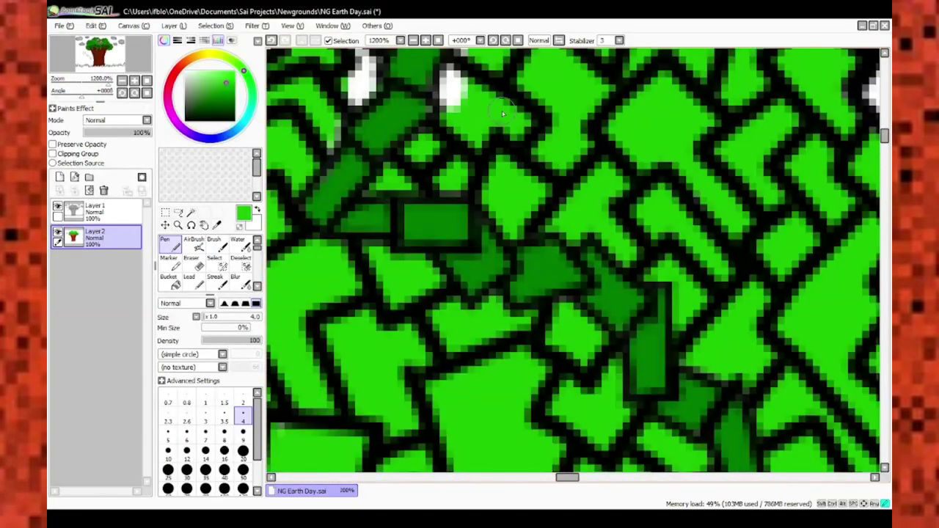
left_click_drag(507, 145, 367, 183)
Fill the small bricks directly under the long arc's upper left stretch bright green
scroll(367, 184, "up", 3)
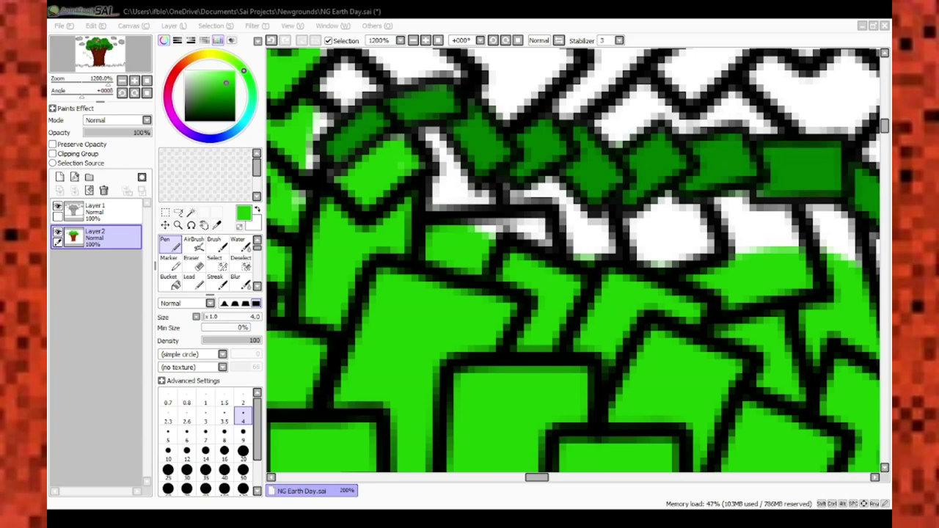
scroll(404, 121, "up", 1)
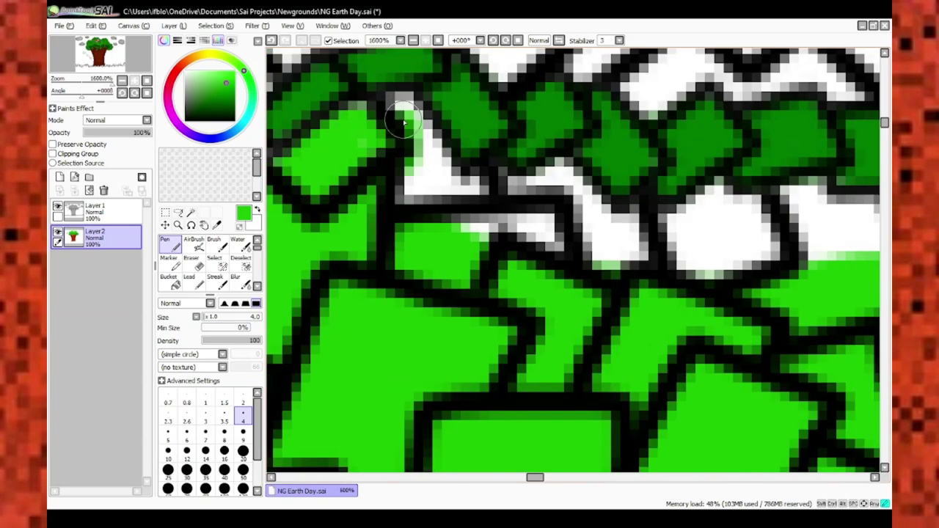
scroll(511, 198, "down", 4)
scroll(536, 208, "up", 3)
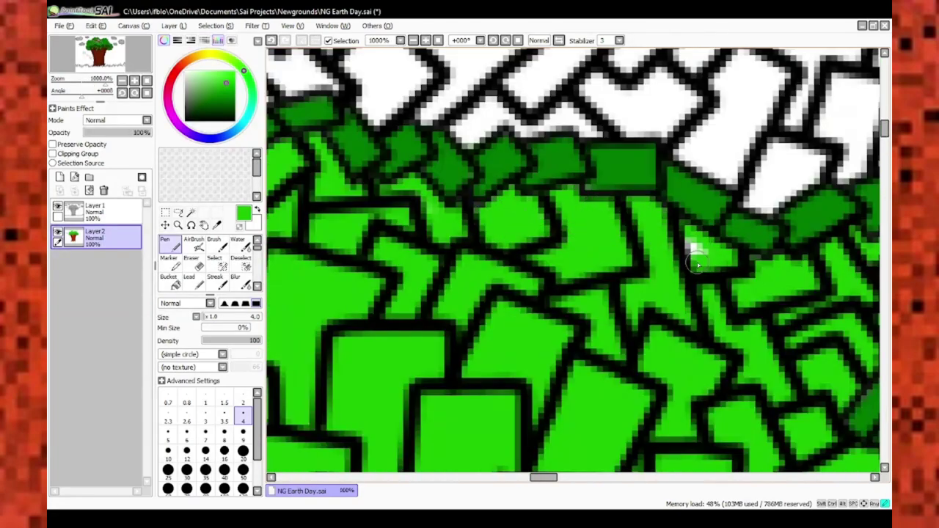
Fill the gaps directly above the long arc's upper stretch bright green
scroll(451, 192, "down", 1)
scroll(464, 197, "right", 3)
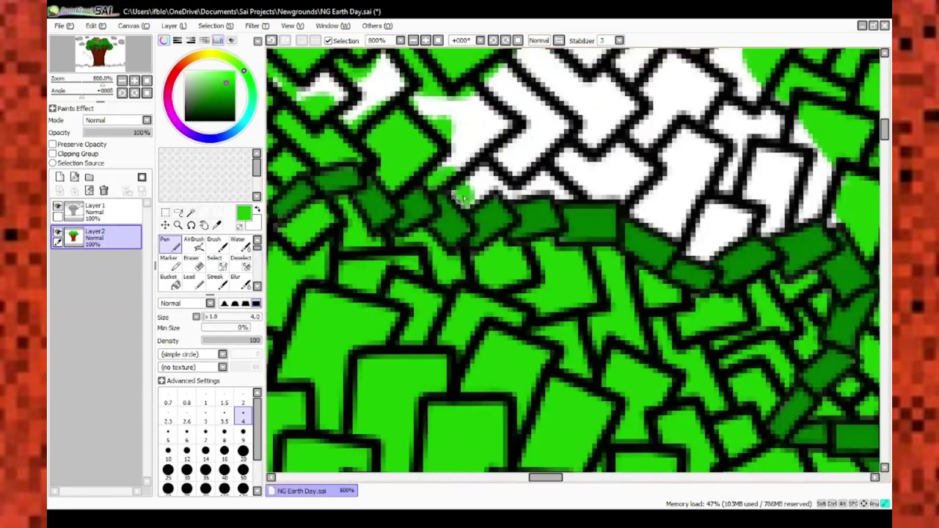
scroll(732, 221, "right", 3)
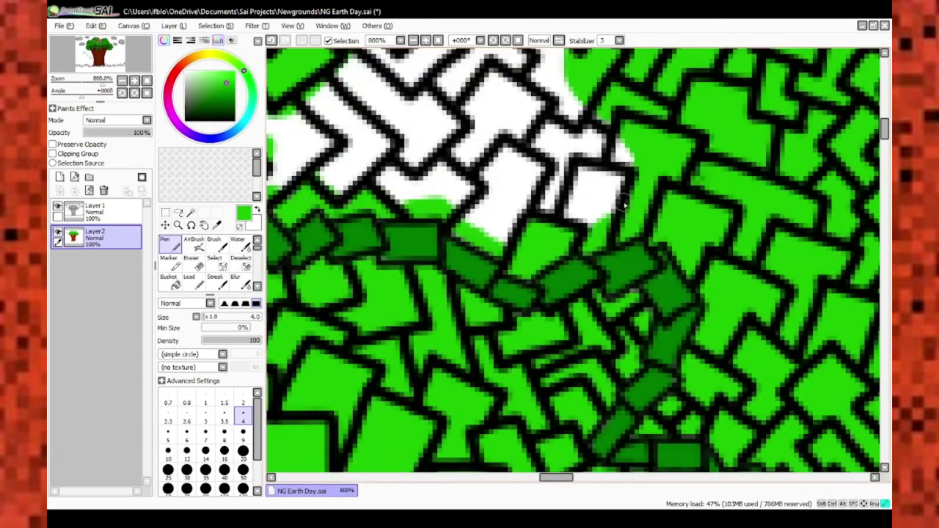
scroll(623, 204, "up", 1)
Fill the remaining white bricks in the middle dome above the long arc bright green with the Pen at size 10
scroll(514, 235, "down", 4)
key("bracketright")
key("bracketright")
key("bracketright")
key("bracketright")
key("bracketright")
key("bracketright")
scroll(422, 271, "up", 2)
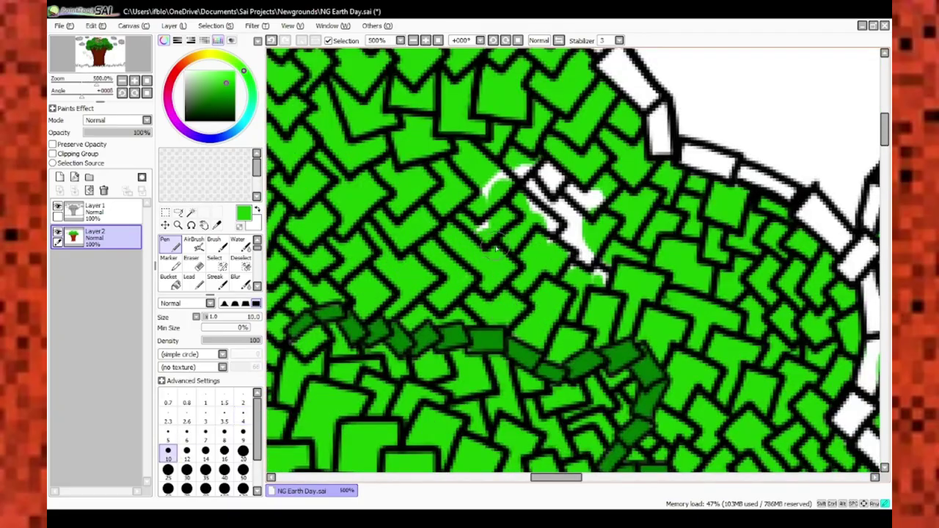
scroll(599, 226, "up", 2)
Pick up the arc's dark green and fill the outline bricks under the lowest left lobe, beside the trunk, with the Pen at size 7
left_click(507, 279, "alt")
scroll(613, 317, "down", 4)
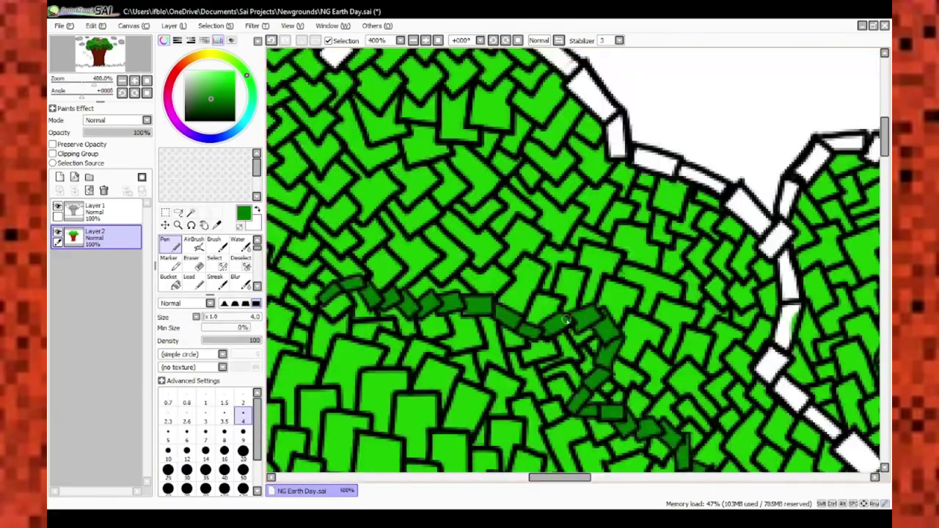
scroll(613, 317, "up", 1)
scroll(602, 367, "down", 4)
scroll(593, 439, "down", 3)
scroll(593, 438, "up", 4)
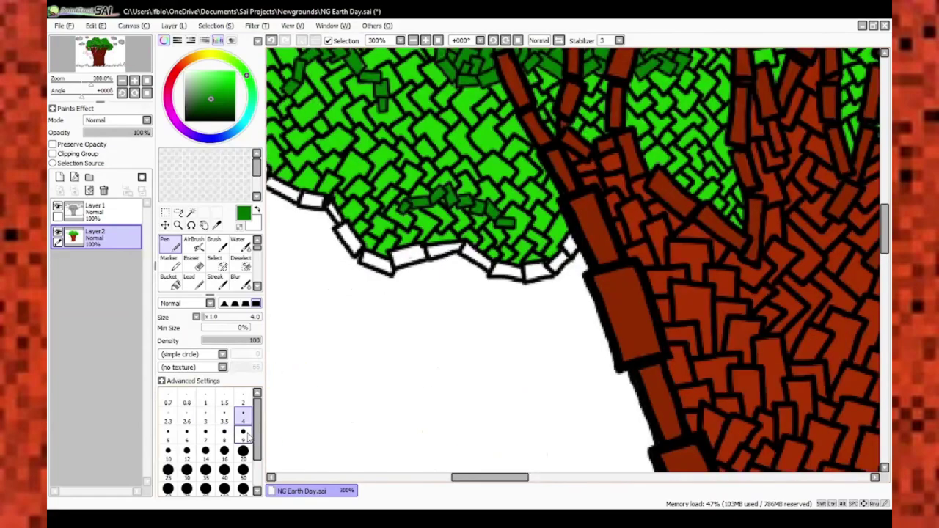
key("bracketright")
key("bracketright")
key("bracketright")
key("bracketright")
key("bracketright")
key("bracketright")
scroll(607, 208, "down", 4)
key("bracketleft")
key("bracketleft")
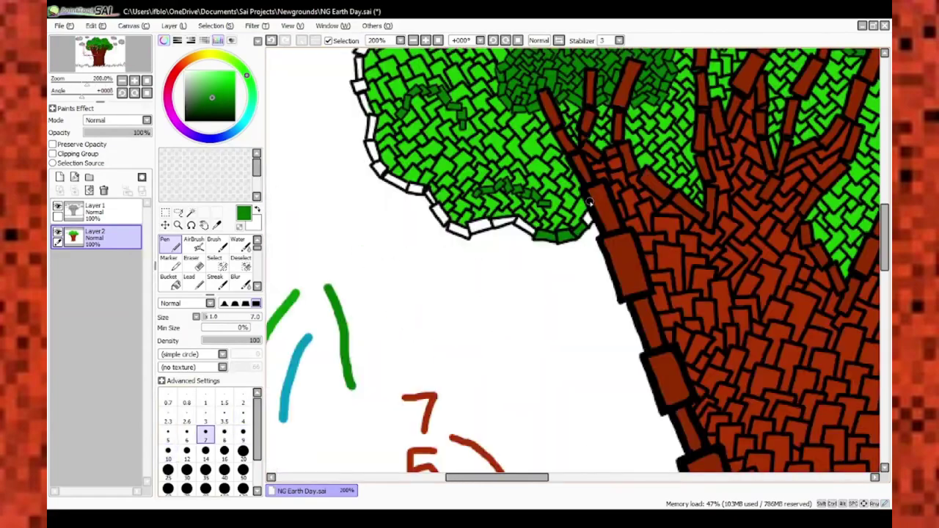
Fill the outline bricks along the lowest left lobe's underside and left edge, up into the large left lobe's outline, dark green
scroll(357, 273, "up", 6)
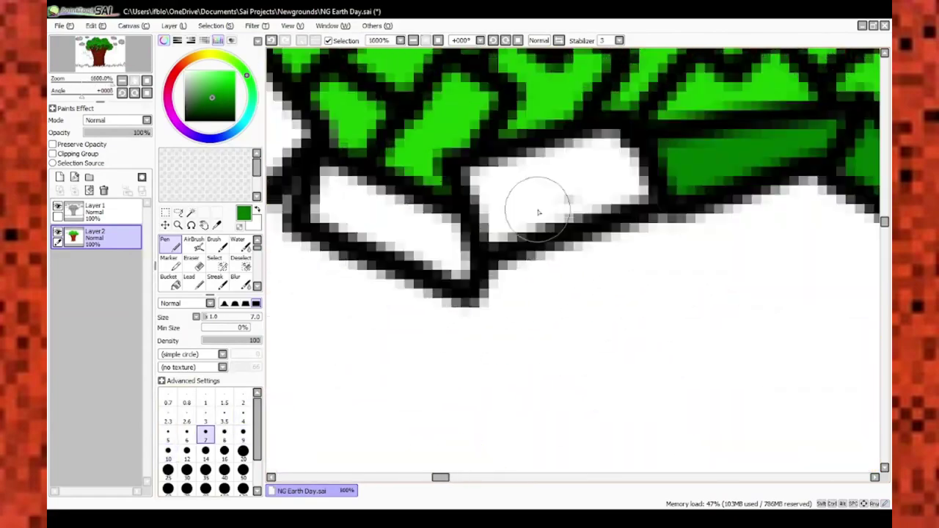
mouse_move(539, 213)
left_mouse_down()
mouse_move(335, 188)
mouse_move(488, 234)
mouse_move(419, 189)
mouse_move(543, 284)
mouse_move(500, 263)
left_mouse_up()
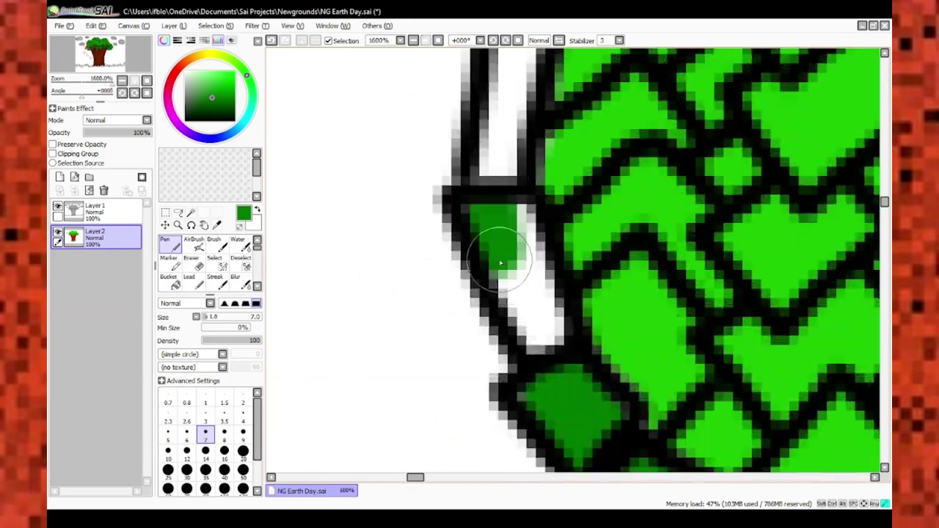
left_click_drag(541, 356, 512, 302)
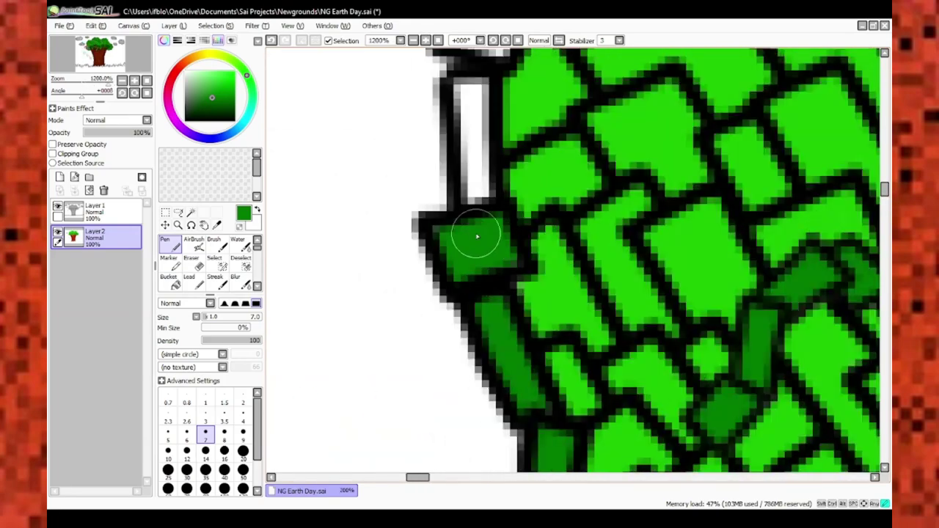
mouse_move(477, 236)
left_mouse_down()
mouse_move(436, 216)
mouse_move(430, 262)
mouse_move(470, 220)
mouse_move(558, 171)
mouse_move(582, 185)
mouse_move(551, 203)
mouse_move(515, 252)
left_mouse_up()
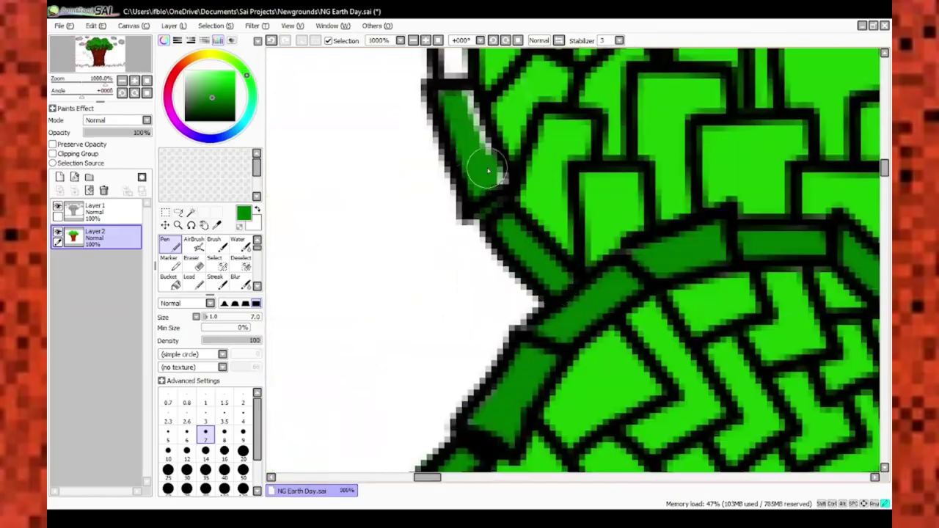
Fill the outline bricks up the large left lobe's left side and across its top dark green
scroll(488, 171, "down", 5)
scroll(436, 214, "up", 2)
scroll(437, 214, "down", 2)
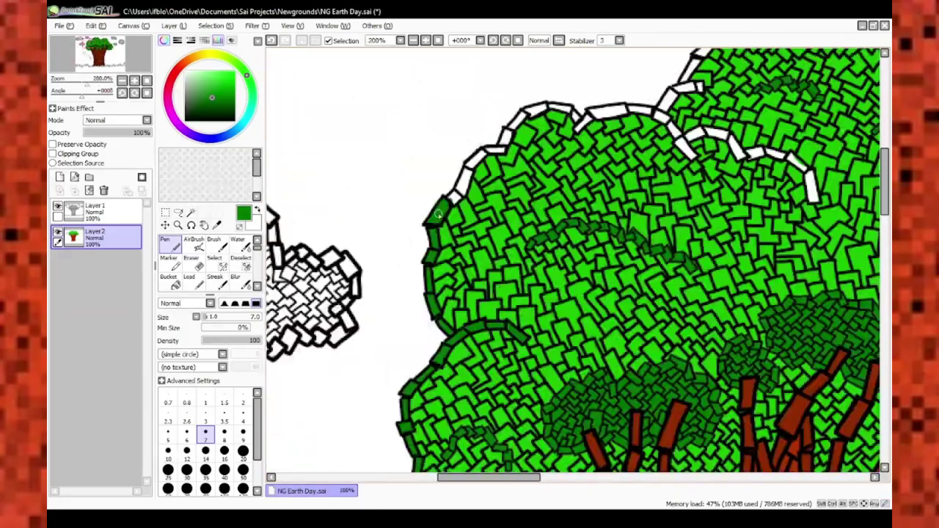
scroll(436, 214, "up", 3)
scroll(465, 226, "down", 1)
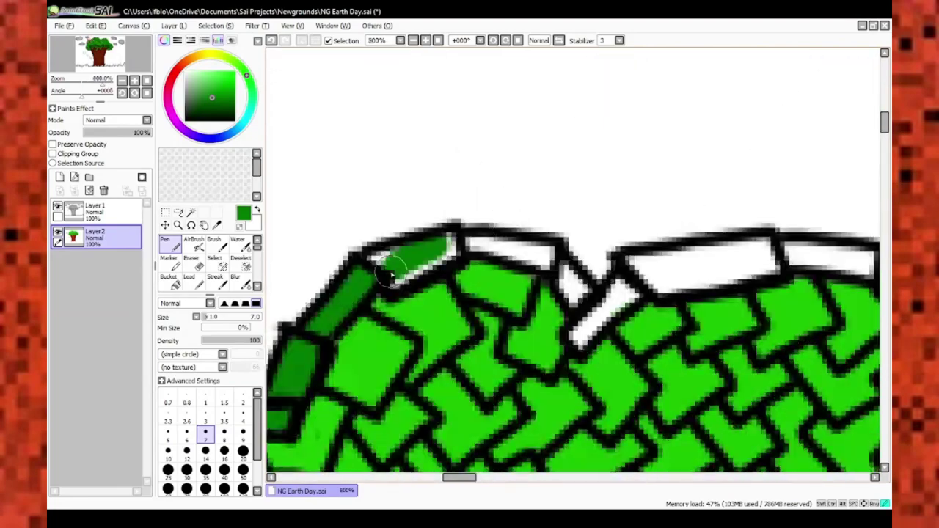
scroll(576, 284, "down", 2)
scroll(462, 189, "up", 3)
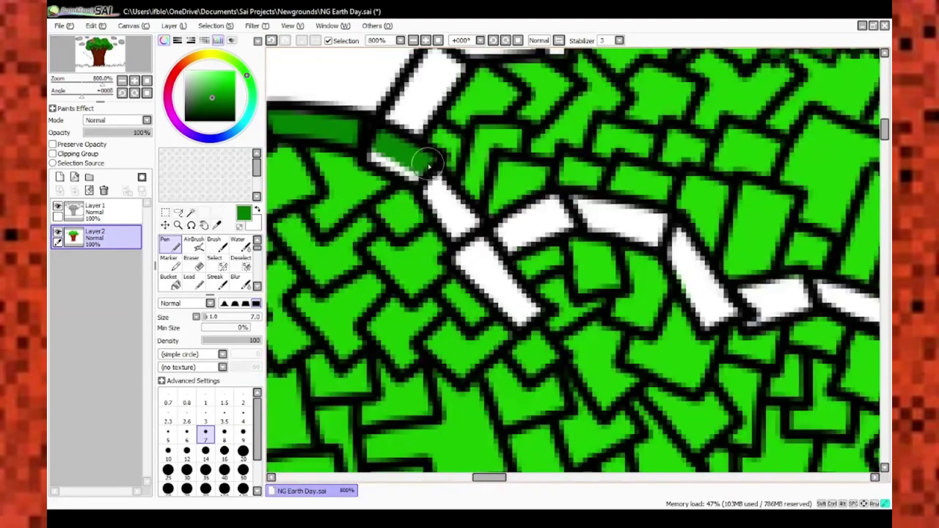
Fill the short outline branch and the curved inner outline at the large left lobe's right end dark green
mouse_move(512, 314)
left_mouse_down()
mouse_move(316, 197)
mouse_move(465, 197)
left_mouse_up()
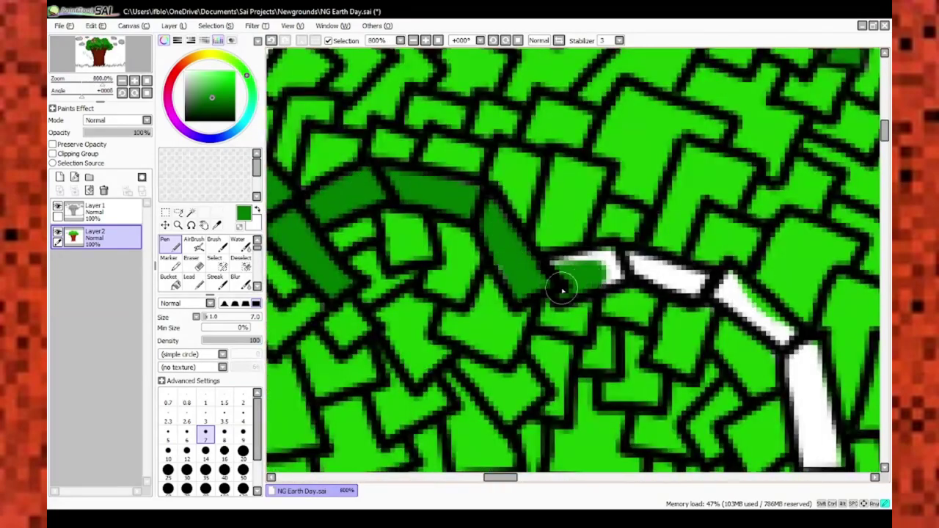
left_click_drag(562, 291, 621, 269)
scroll(621, 268, "up", 1)
scroll(492, 163, "up", 1)
mouse_move(566, 74)
left_mouse_down()
mouse_move(598, 304)
mouse_move(565, 162)
mouse_move(662, 174)
left_mouse_up()
Fill the outline bricks climbing the lower left side of the upper left dome dark green, reducing the Pen to size 4
scroll(590, 241, "down", 3)
scroll(545, 198, "up", 2)
scroll(663, 174, "up", 1)
left_click_drag(466, 185, 485, 134)
scroll(484, 135, "down", 2)
scroll(337, 292, "up", 1)
key("bracketleft")
key("bracketleft")
key("bracketleft")
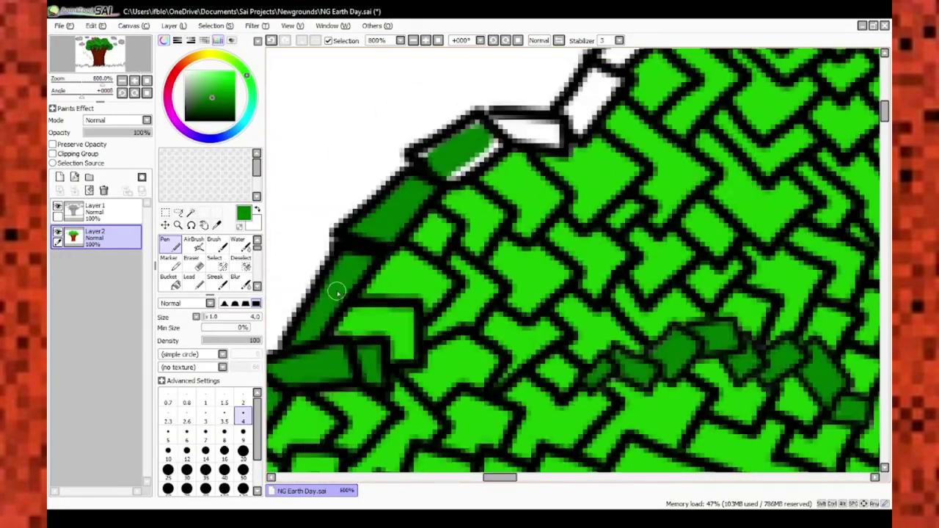
Fill the outline bricks on the upper left dome's left shoulder dark green with the Pen at size 6
scroll(337, 292, "up", 1)
key("bracketright")
key("bracketright")
left_click_drag(624, 124, 671, 88)
scroll(671, 88, "down", 1)
scroll(440, 117, "up", 1)
left_click_drag(426, 95, 518, 146)
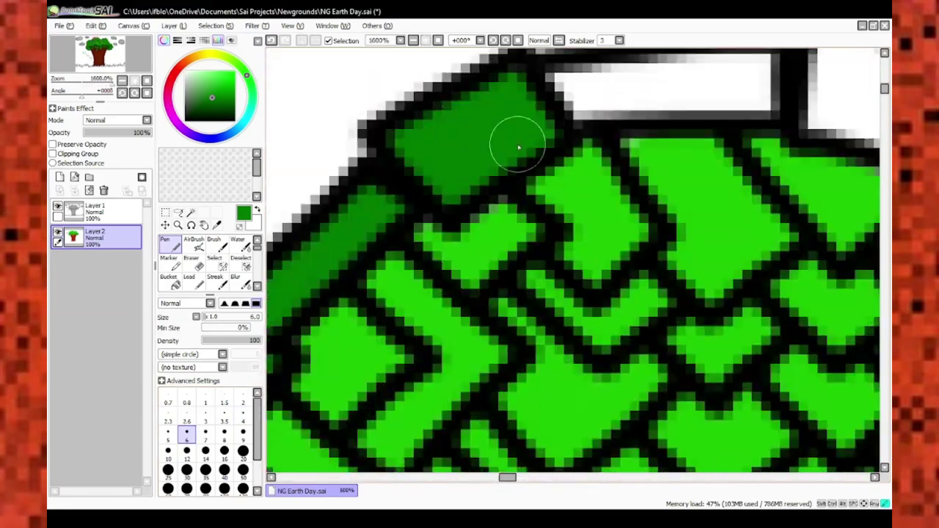
Fill the outline bricks over the upper left dome's crest and down to the valley before the middle dome dark green
scroll(477, 158, "down", 2)
scroll(555, 146, "down", 1)
left_click_drag(693, 231, 775, 319)
scroll(776, 318, "down", 2)
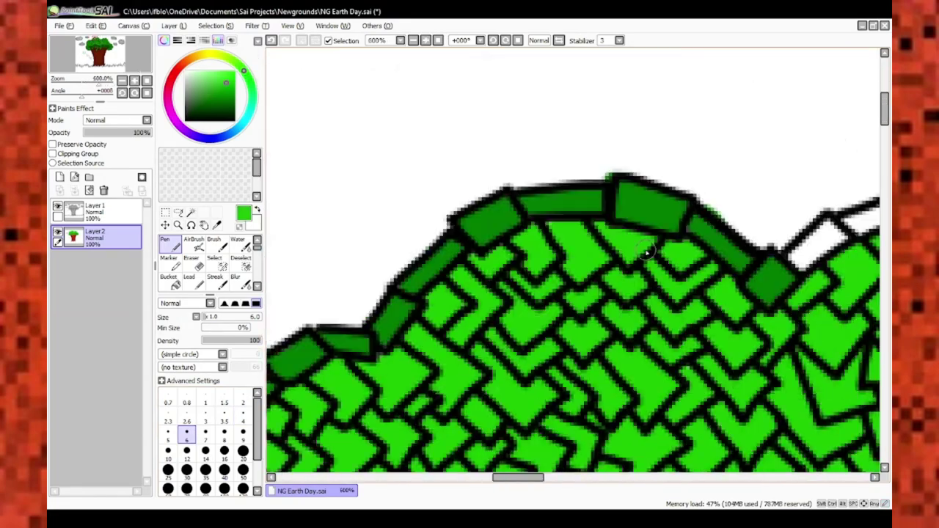
Clean up the dark green paint spilled past the upper left dome's outline
scroll(489, 153, "up", 2)
key("e")
scroll(635, 273, "down", 2)
scroll(635, 273, "up", 2)
scroll(572, 260, "down", 1)
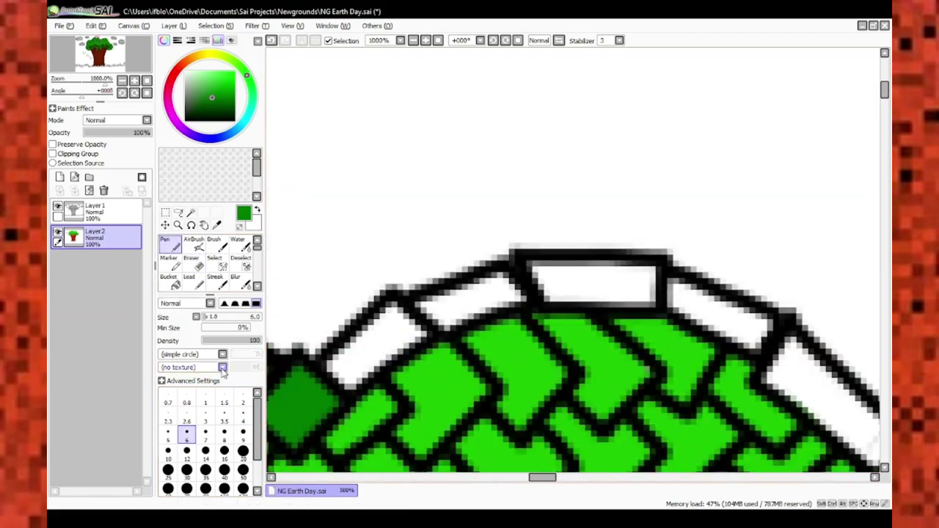
Fill the outline bricks across the middle dome's crest dark green with the Pen at size 6
scroll(409, 284, "up", 2)
key("n")
left_click_drag(591, 233, 533, 248)
scroll(533, 247, "up", 1)
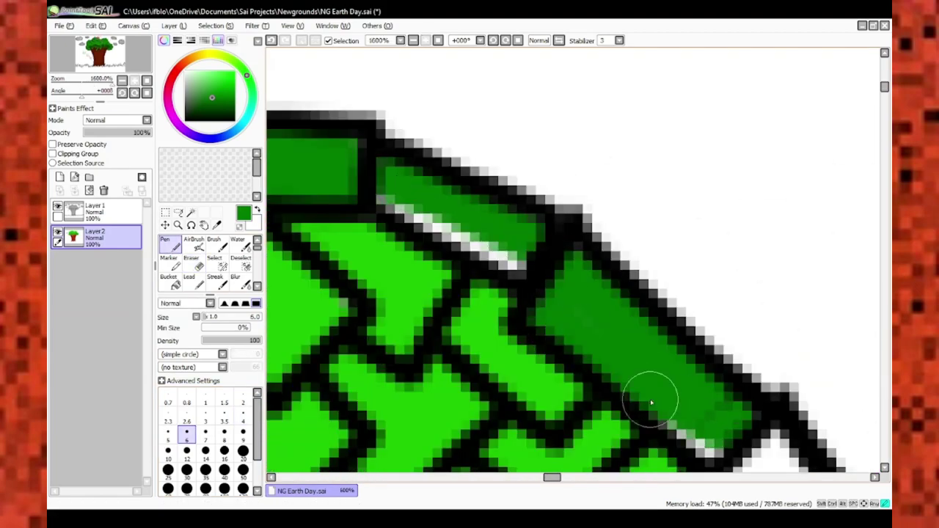
Fill the outline bricks down the middle dome's right shoulder dark green and paint over the spill outside them in white
scroll(651, 402, "up", 1)
scroll(399, 189, "down", 1)
mouse_move(484, 176)
left_mouse_down()
mouse_move(430, 130)
mouse_move(608, 374)
mouse_move(552, 193)
left_mouse_up()
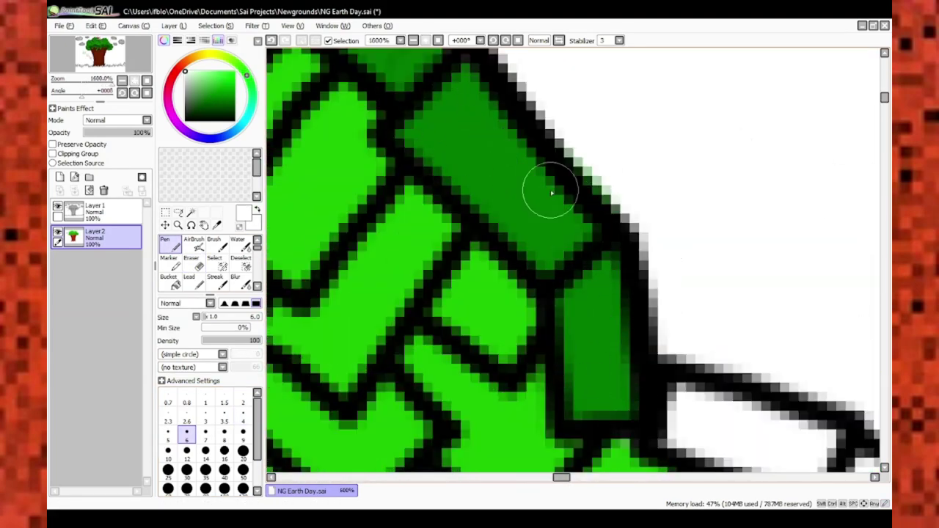
Fill the white outline bricks in the valley between the middle and right domes dark green, down into the foliage
scroll(552, 193, "down", 4)
scroll(314, 189, "up", 2)
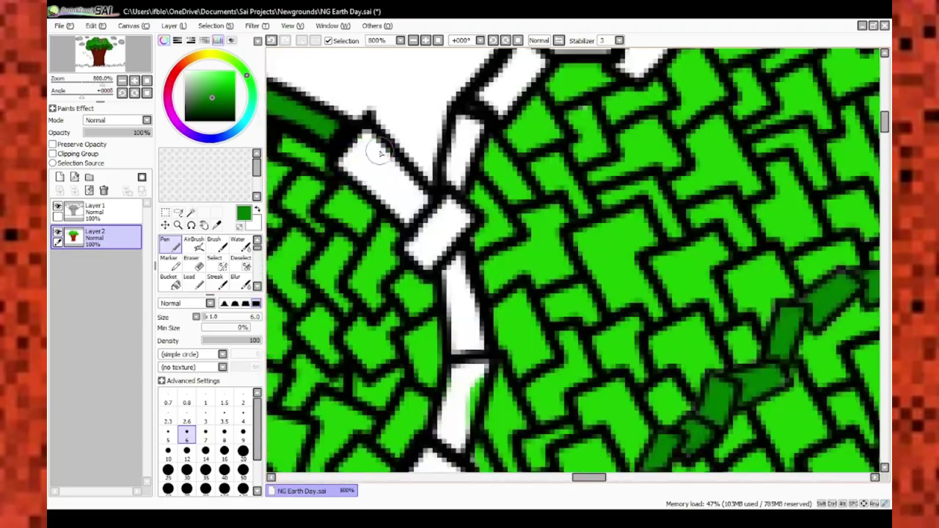
left_click_drag(381, 152, 400, 184)
scroll(400, 184, "down", 2)
scroll(440, 357, "up", 2)
scroll(431, 304, "up", 1)
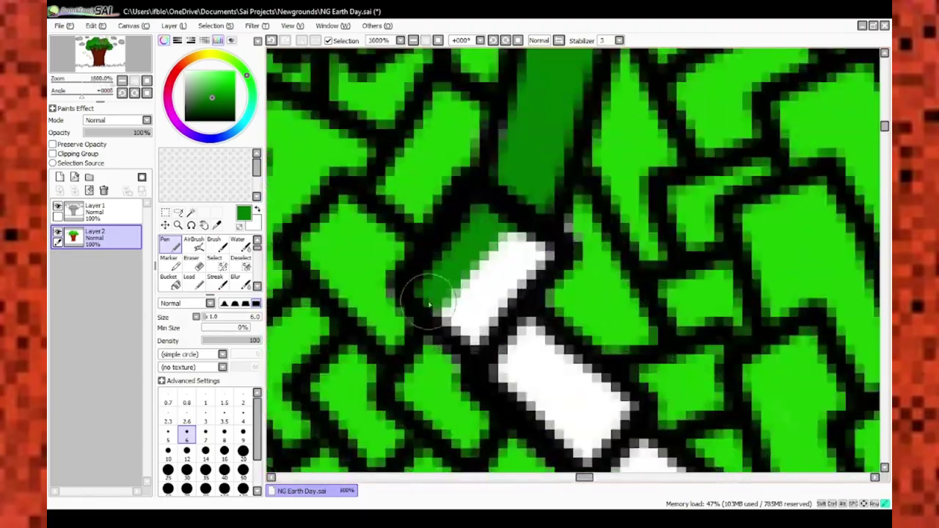
Fill the remaining bricks of the dividing line that runs down through the foliage from the valley dark green
left_click_drag(431, 304, 423, 150)
scroll(502, 184, "down", 1)
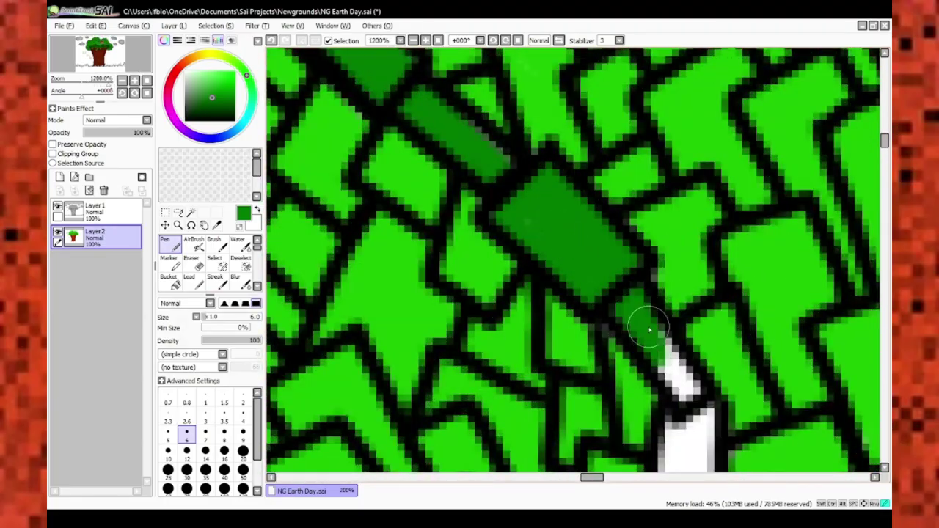
left_click_drag(649, 331, 587, 210)
scroll(651, 220, "up", 1)
scroll(600, 343, "down", 9)
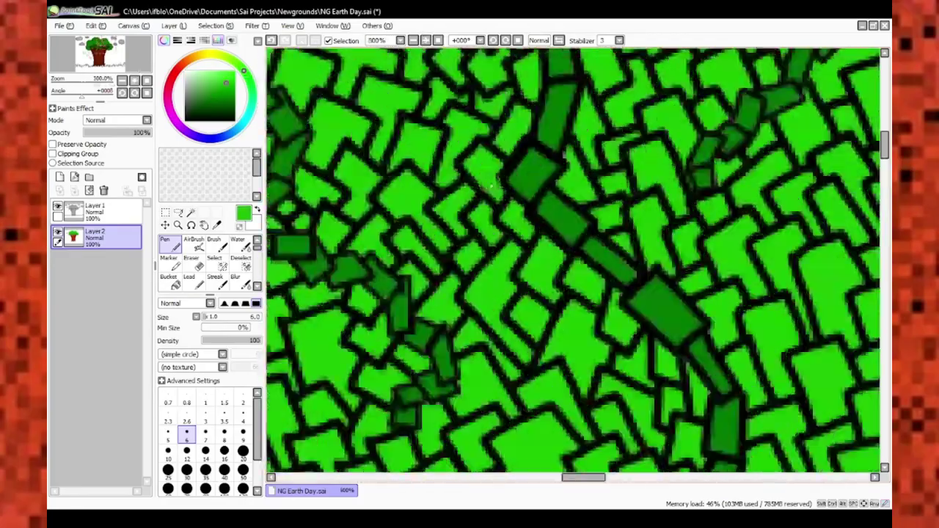
Fill the outline bricks from the valley up and across the right dome's crest dark green
scroll(384, 209, "up", 8)
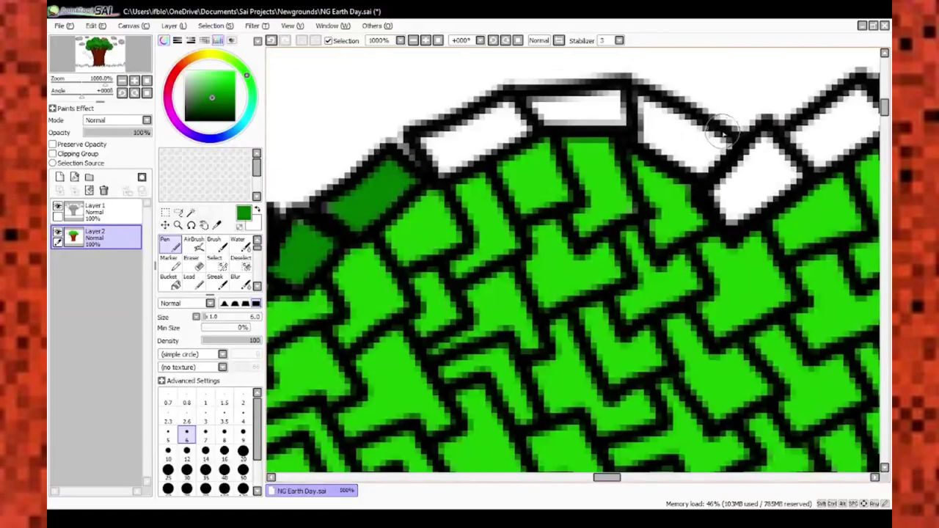
mouse_move(440, 140)
left_mouse_down()
mouse_move(529, 118)
mouse_move(705, 147)
left_mouse_up()
scroll(734, 147, "up", 1)
scroll(682, 233, "down", 6)
scroll(683, 234, "up", 6)
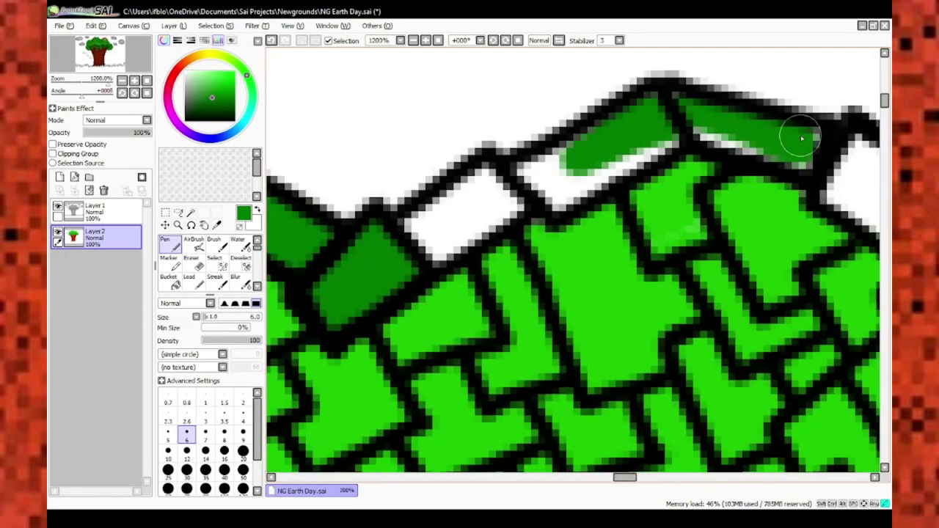
left_click_drag(797, 137, 533, 178)
Fill the outline bricks down the right dome's outer shoulder dark green
scroll(590, 191, "down", 6)
scroll(623, 220, "up", 3)
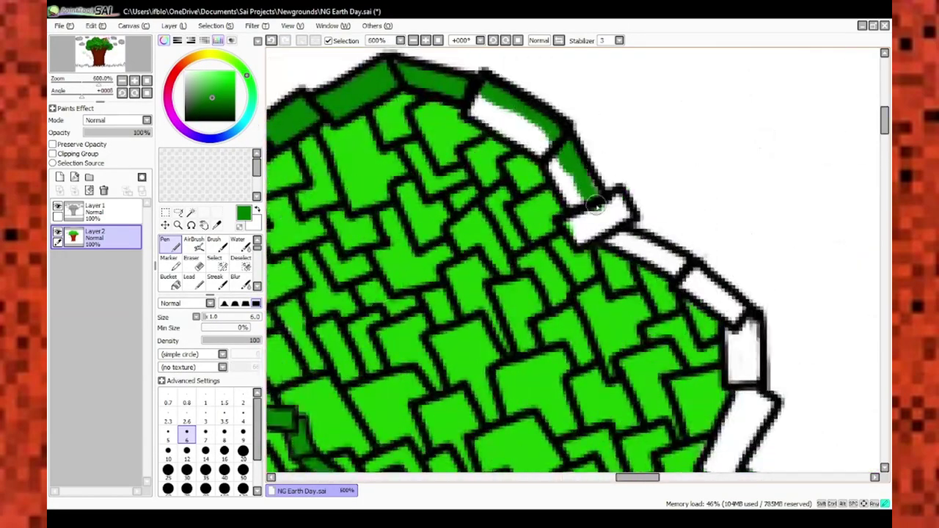
left_click_drag(660, 264, 734, 315)
scroll(587, 188, "up", 2)
scroll(587, 188, "down", 4)
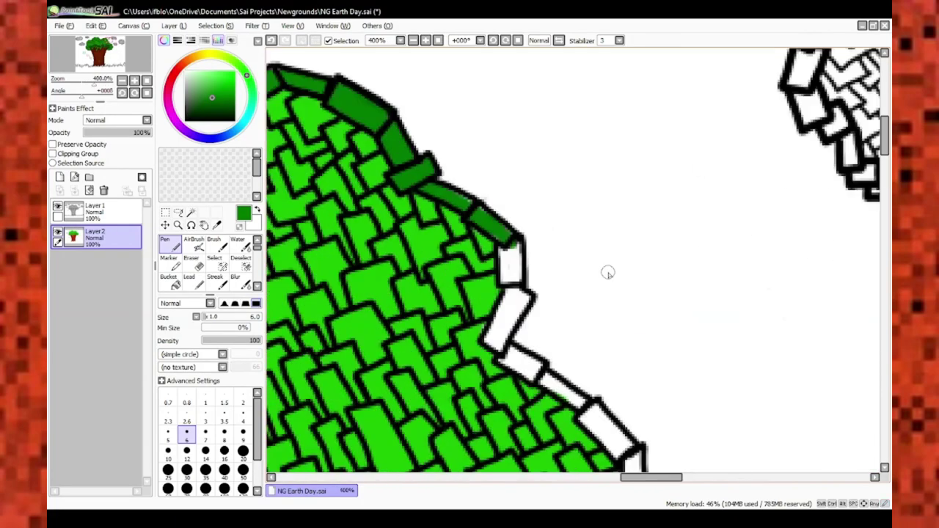
Fill the outline bricks around the notch below the right dome's shoulder dark green
scroll(606, 271, "up", 2)
scroll(470, 291, "up", 3)
left_click_drag(381, 331, 419, 315)
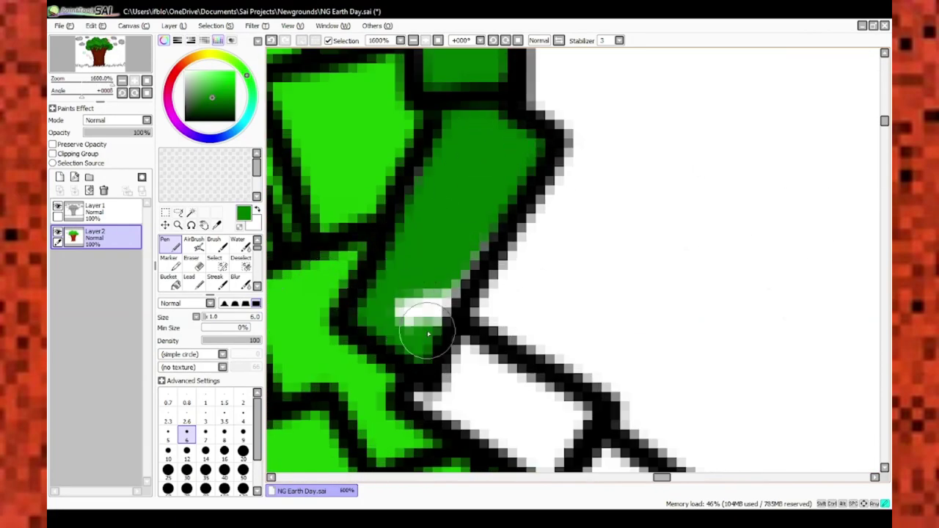
scroll(419, 315, "down", 3)
left_click_drag(723, 433, 668, 363)
scroll(607, 314, "down", 3)
Fill the sloping and upright outline bricks below the right dome's notch dark green, covering the remaining white gaps
left_click_drag(588, 367, 494, 115)
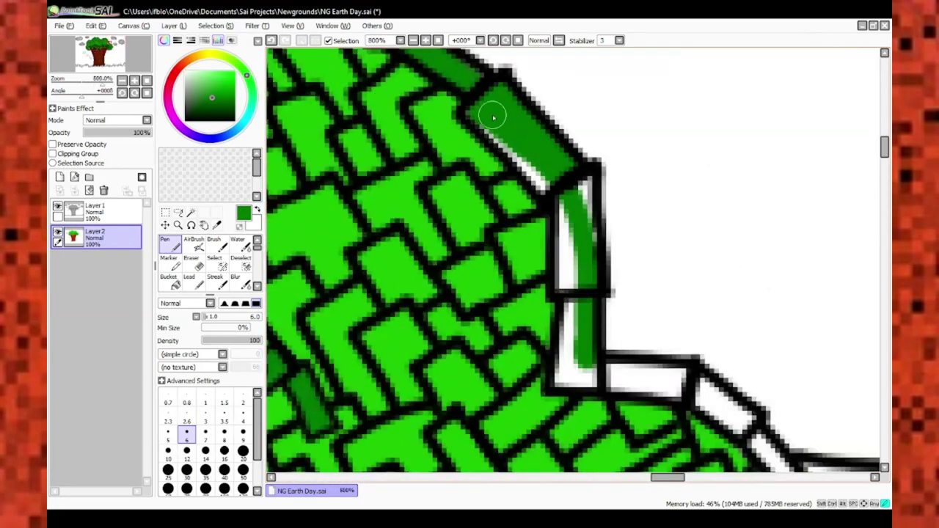
left_click_drag(573, 275, 594, 237)
scroll(593, 237, "up", 3)
left_click_drag(758, 249, 627, 204)
scroll(627, 203, "down", 3)
Fill the outline bricks over the far right lobe and down its upright outer edge dark green
mouse_move(690, 220)
left_mouse_down()
mouse_move(709, 204)
mouse_move(756, 235)
left_mouse_up()
scroll(362, 103, "up", 4)
scroll(361, 103, "down", 4)
scroll(538, 168, "up", 2)
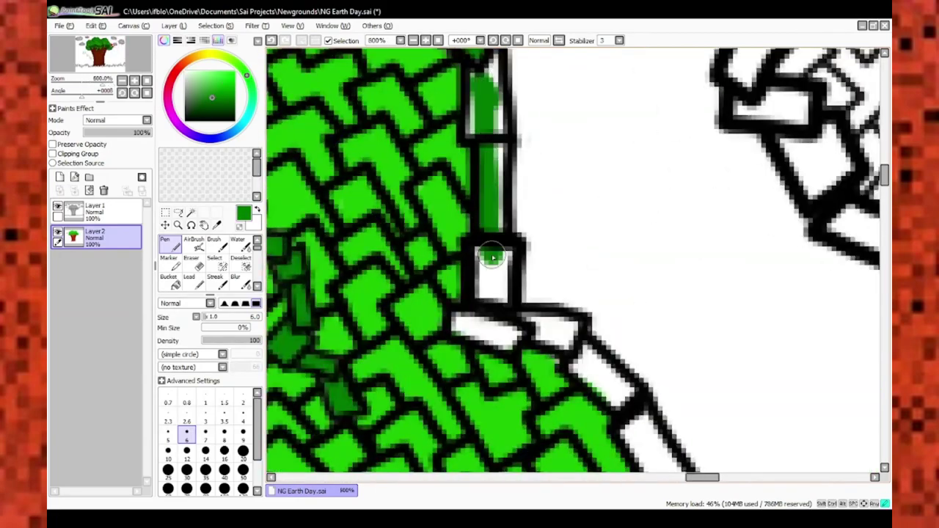
scroll(486, 184, "down", 3)
scroll(533, 130, "up", 3)
Fill the outline bricks down the outer curve of the lowest right lobe dark green
mouse_move(610, 213)
left_mouse_down()
mouse_move(651, 262)
mouse_move(578, 193)
left_mouse_up()
scroll(587, 176, "down", 2)
scroll(597, 161, "up", 2)
scroll(616, 183, "down", 1)
left_click_drag(629, 210, 562, 336)
scroll(528, 353, "down", 2)
scroll(509, 367, "up", 2)
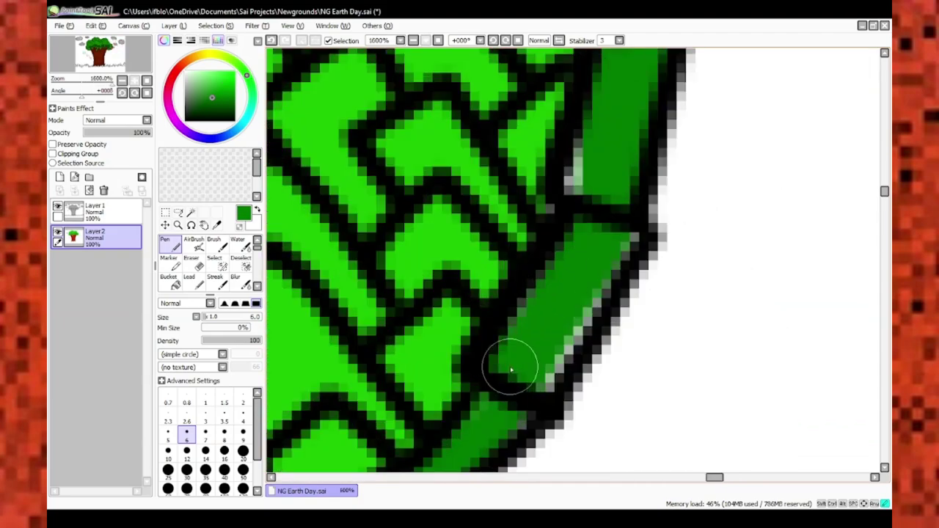
Cover the white slivers in the lower right outline bricks and fill the bricks where the edge turns inward dark green
left_click_drag(510, 367, 602, 242)
scroll(534, 206, "down", 1)
scroll(535, 206, "up", 2)
scroll(478, 269, "up", 1)
left_click_drag(482, 294, 360, 220)
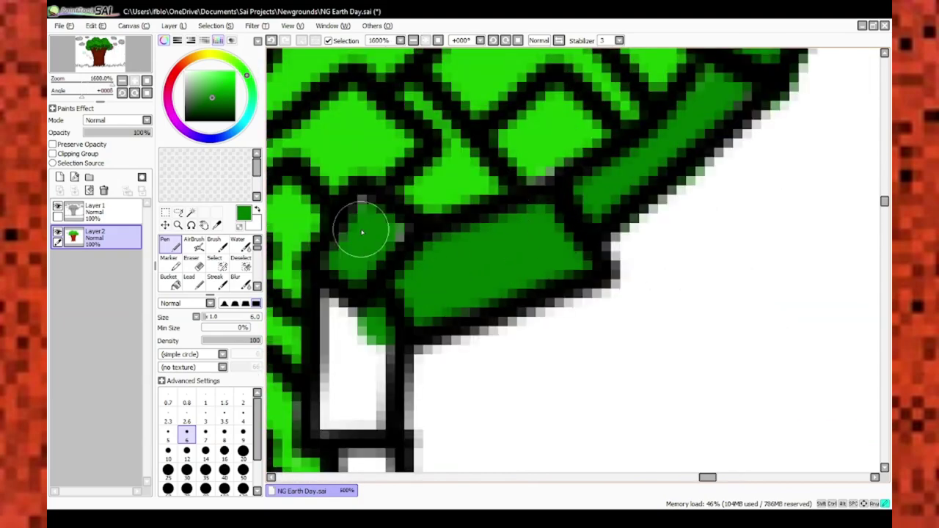
Fill the upright and slanted outline bricks at the foliage's lower right corner dark green and continue onto the underside
scroll(521, 167, "down", 1)
left_click_drag(522, 167, 529, 312)
scroll(530, 161, "up", 1)
scroll(487, 248, "down", 1)
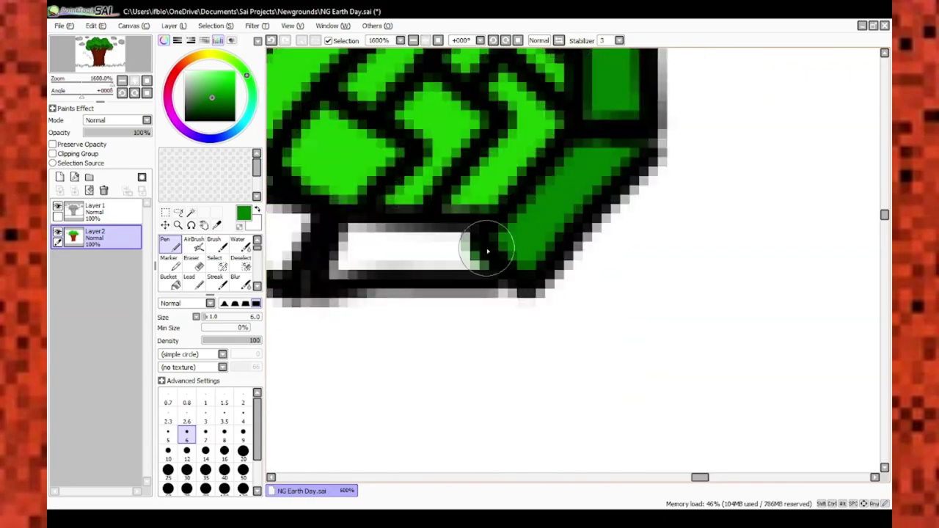
scroll(486, 247, "up", 1)
mouse_move(660, 198)
left_mouse_down()
mouse_move(418, 179)
mouse_move(810, 245)
left_mouse_up()
Fill the remaining outline bricks along the right foliage's underside, from the trunk outward, dark green
scroll(772, 260, "down", 3)
scroll(772, 260, "up", 2)
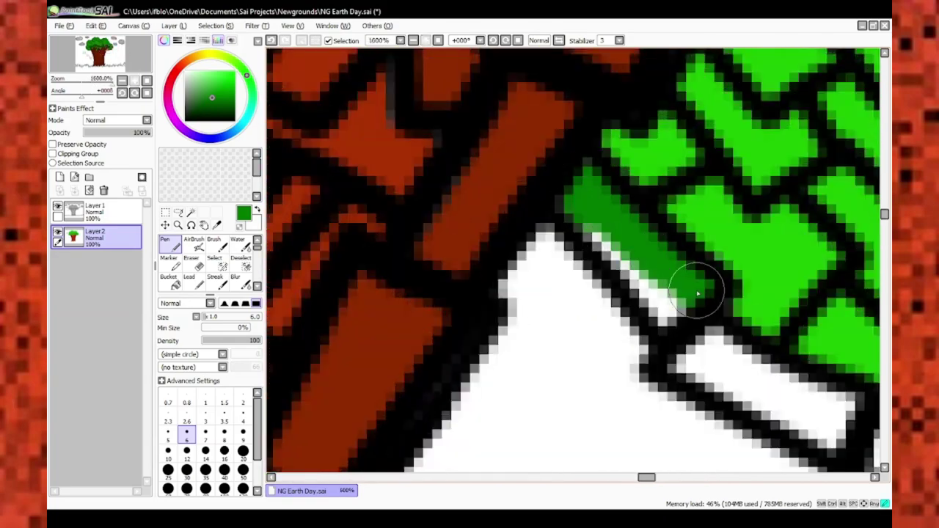
scroll(682, 294, "down", 4)
scroll(804, 378, "up", 4)
scroll(560, 357, "down", 2)
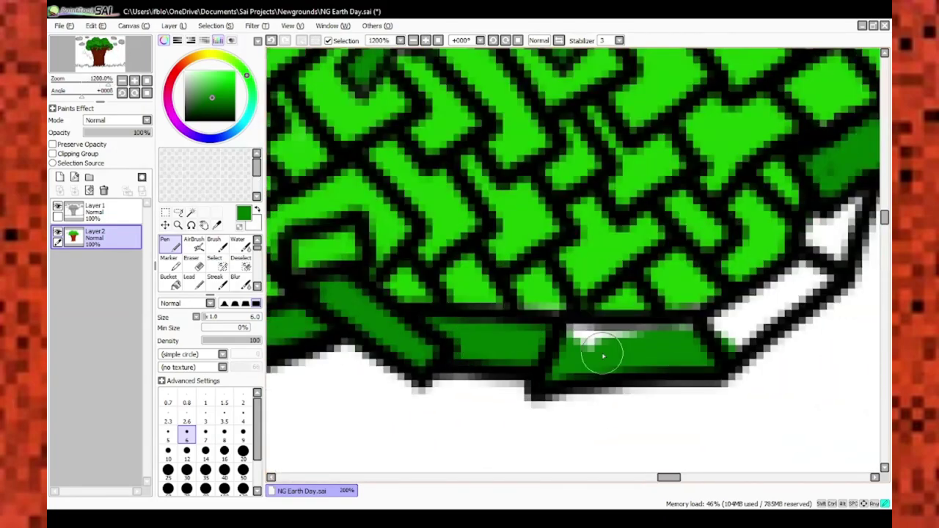
scroll(783, 313, "up", 1)
scroll(579, 289, "down", 5)
scroll(383, 366, "up", 2)
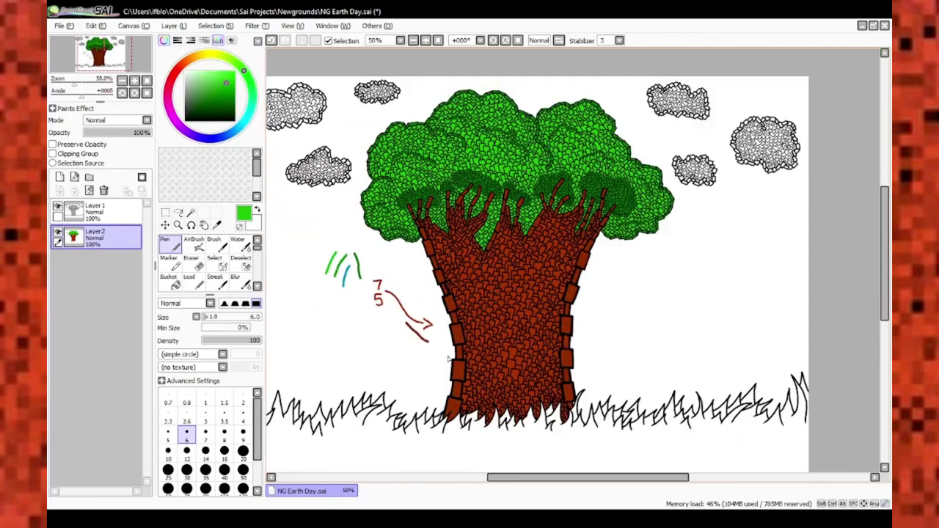
key("space")
left_click_drag(383, 366, 348, 372)
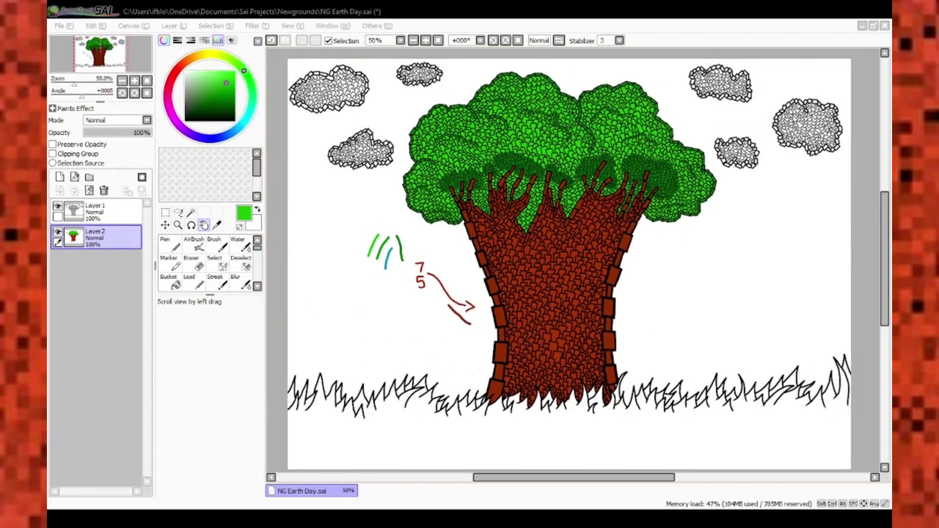